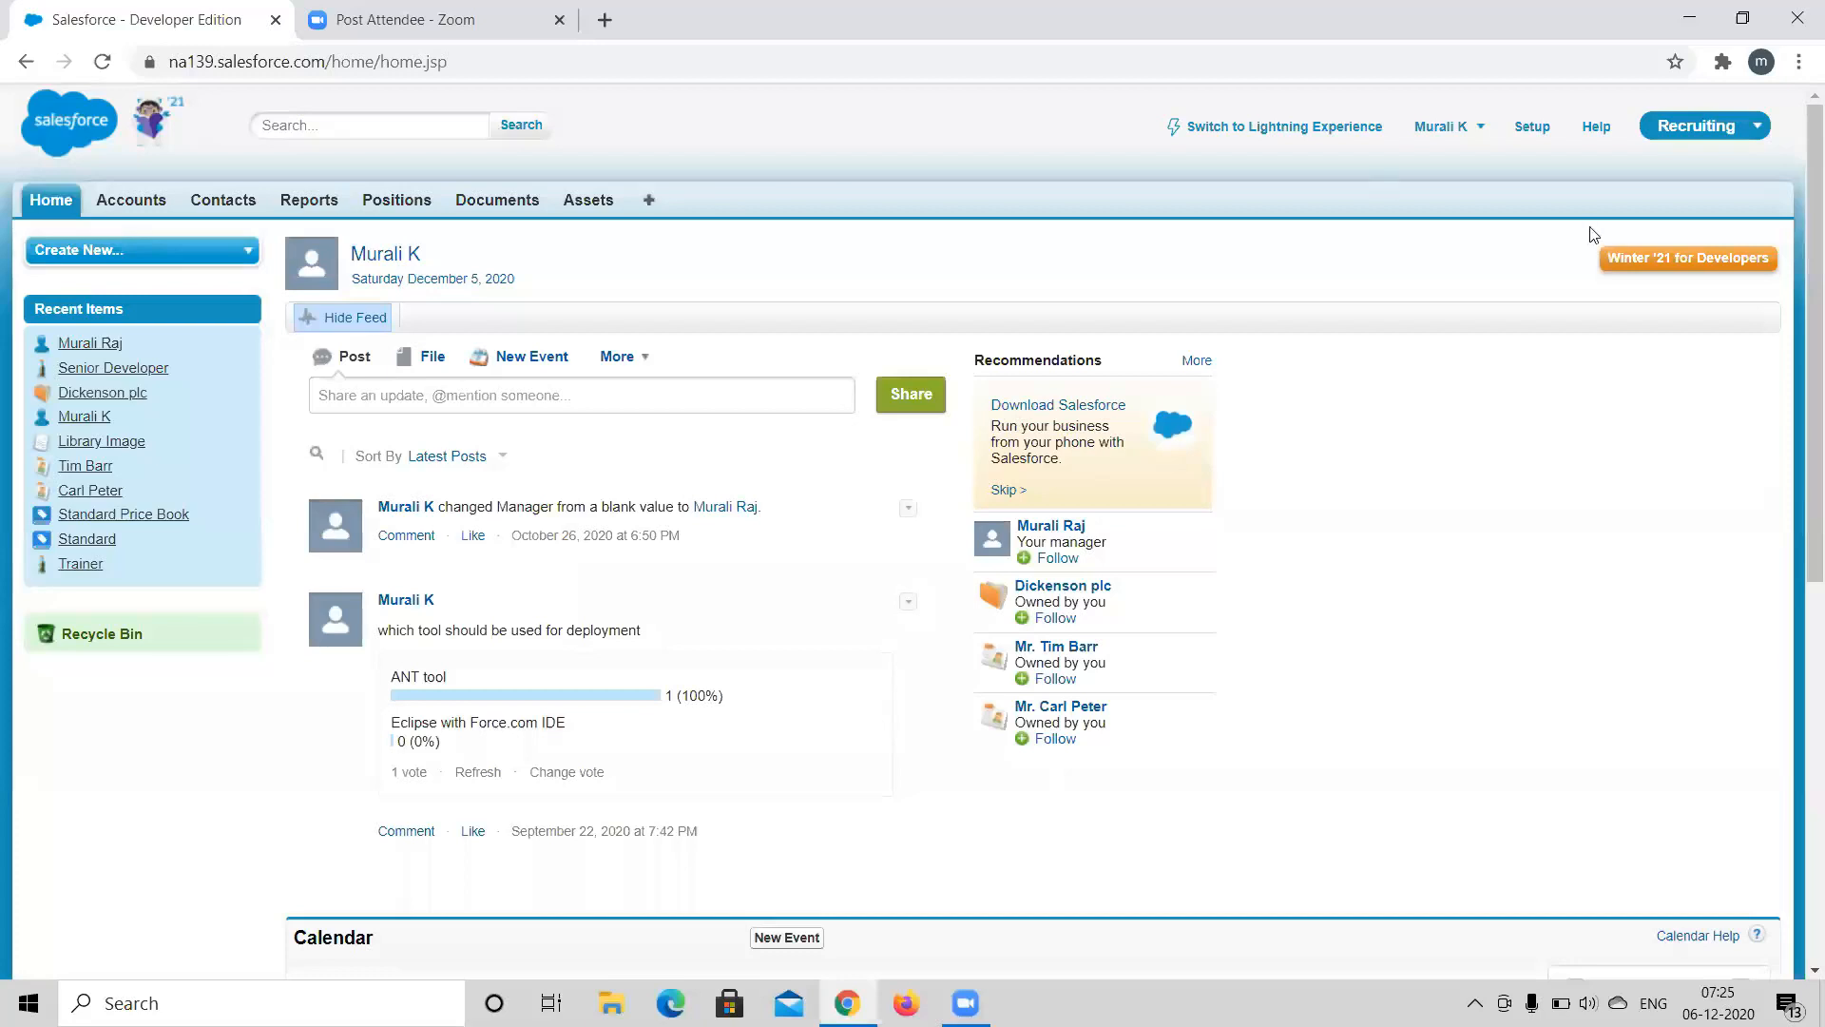
# Open the Profiles page in Setup, using a quick find for "profile".
pyautogui.click(1537, 132)
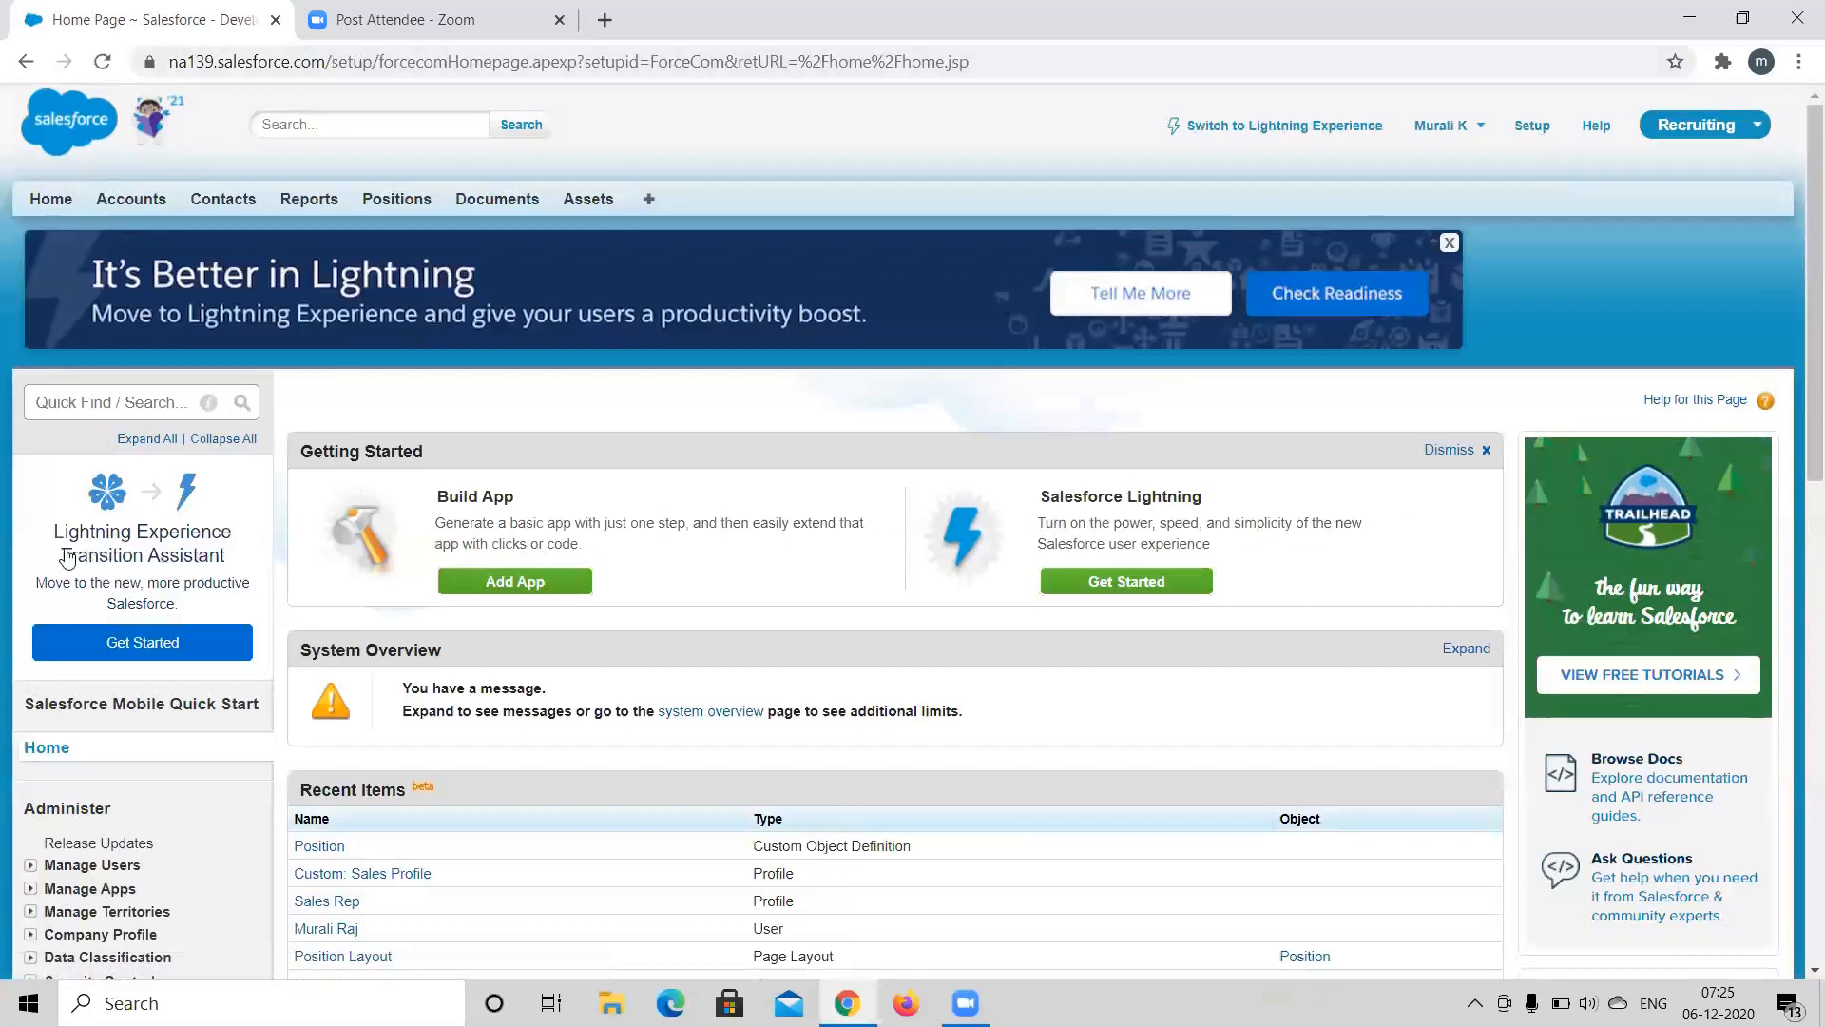
pyautogui.scroll(-3, 57, 559)
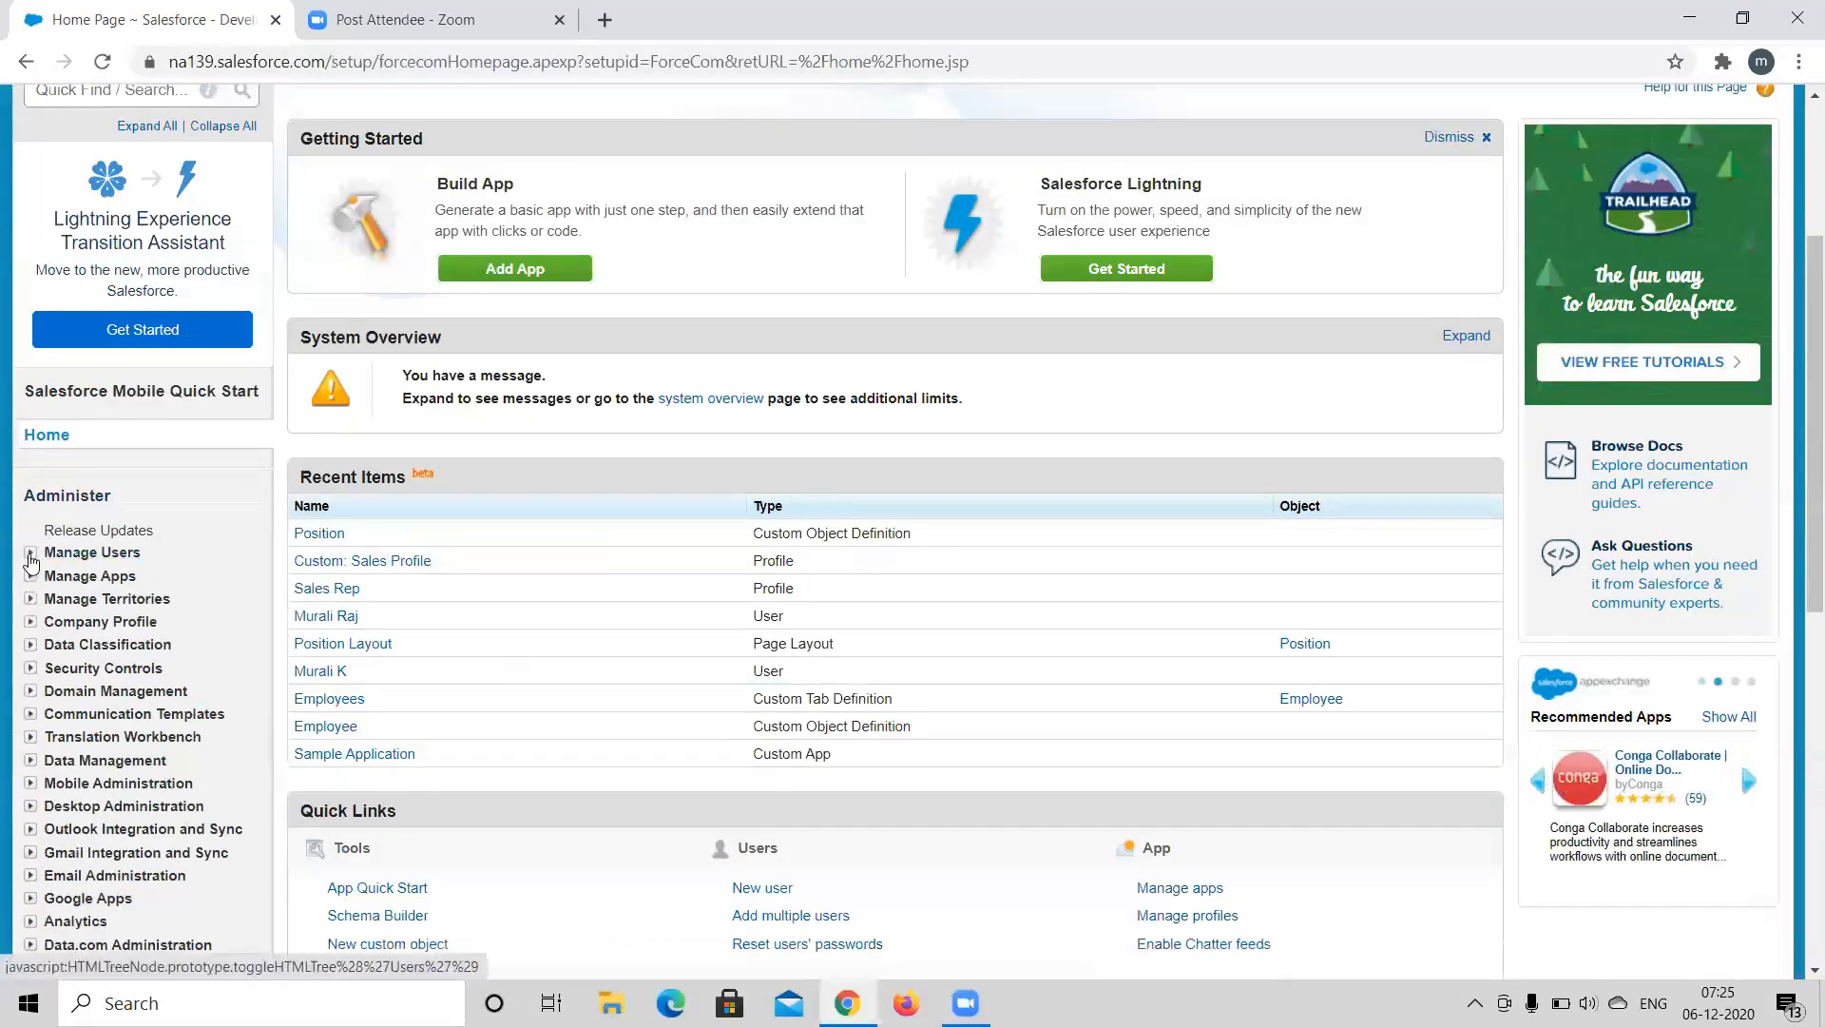
pyautogui.click(31, 553)
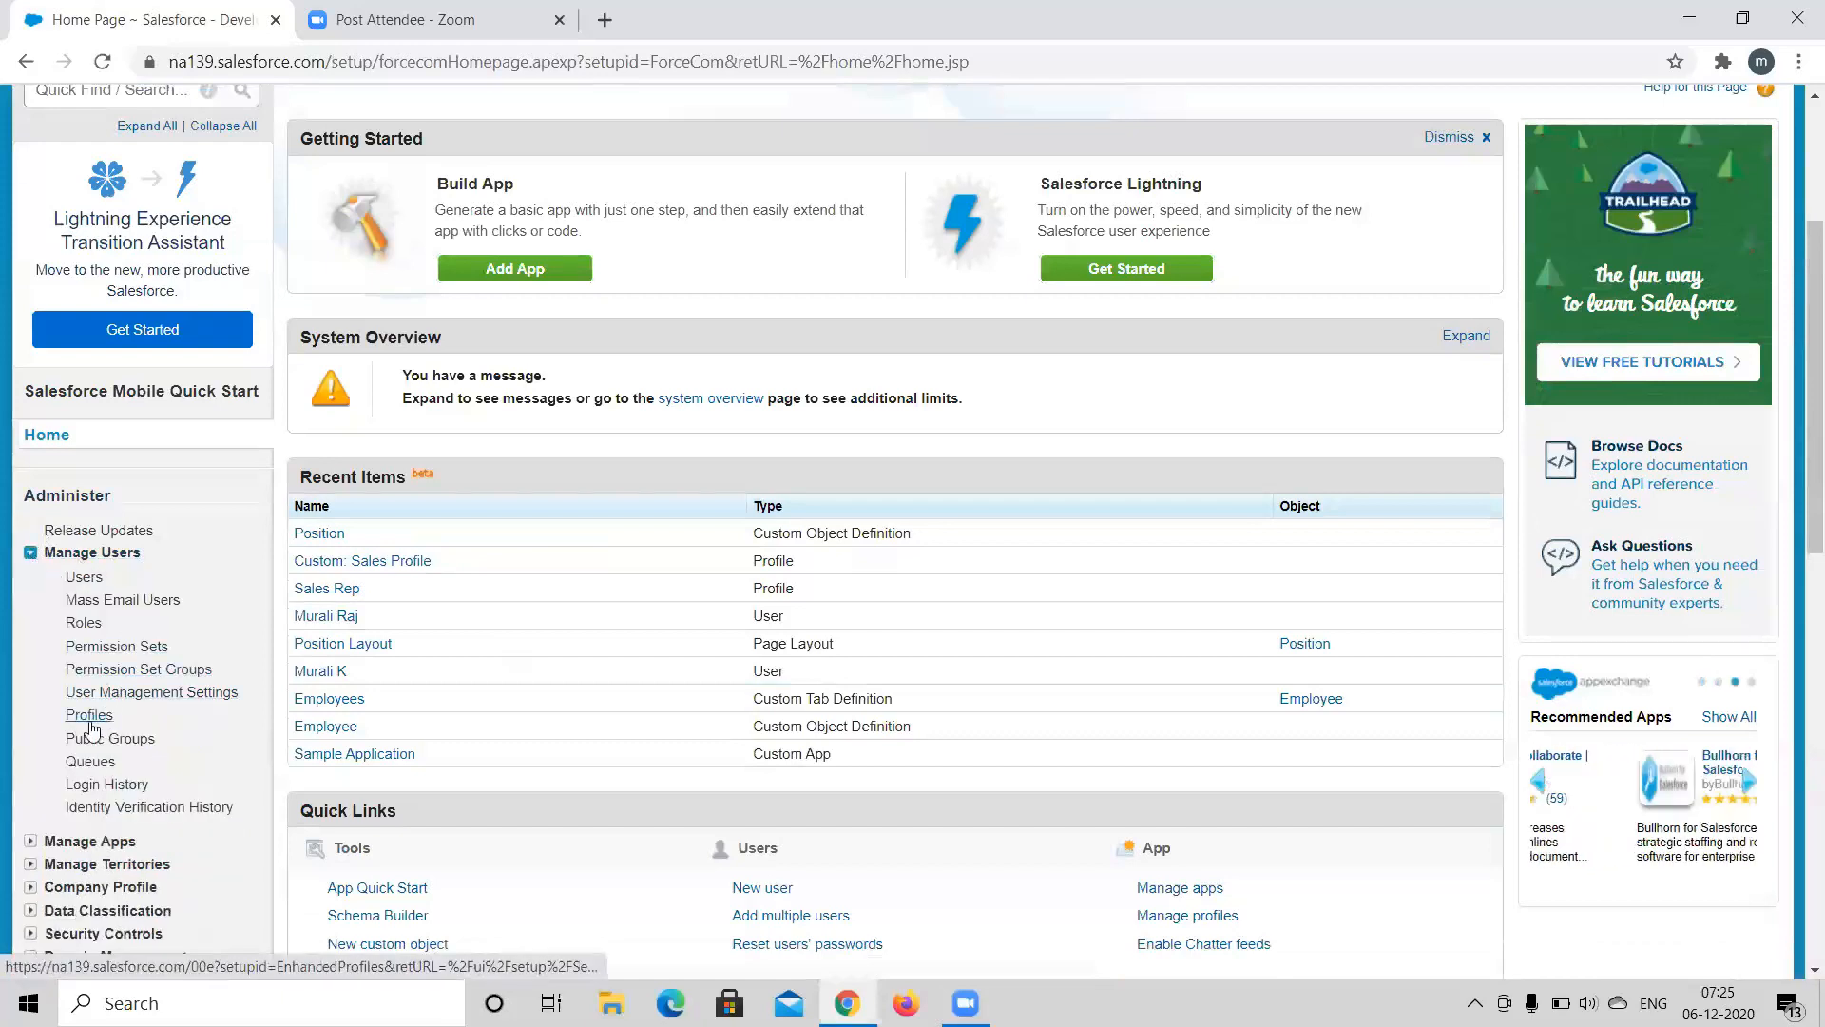
pyautogui.scroll(3, 92, 727)
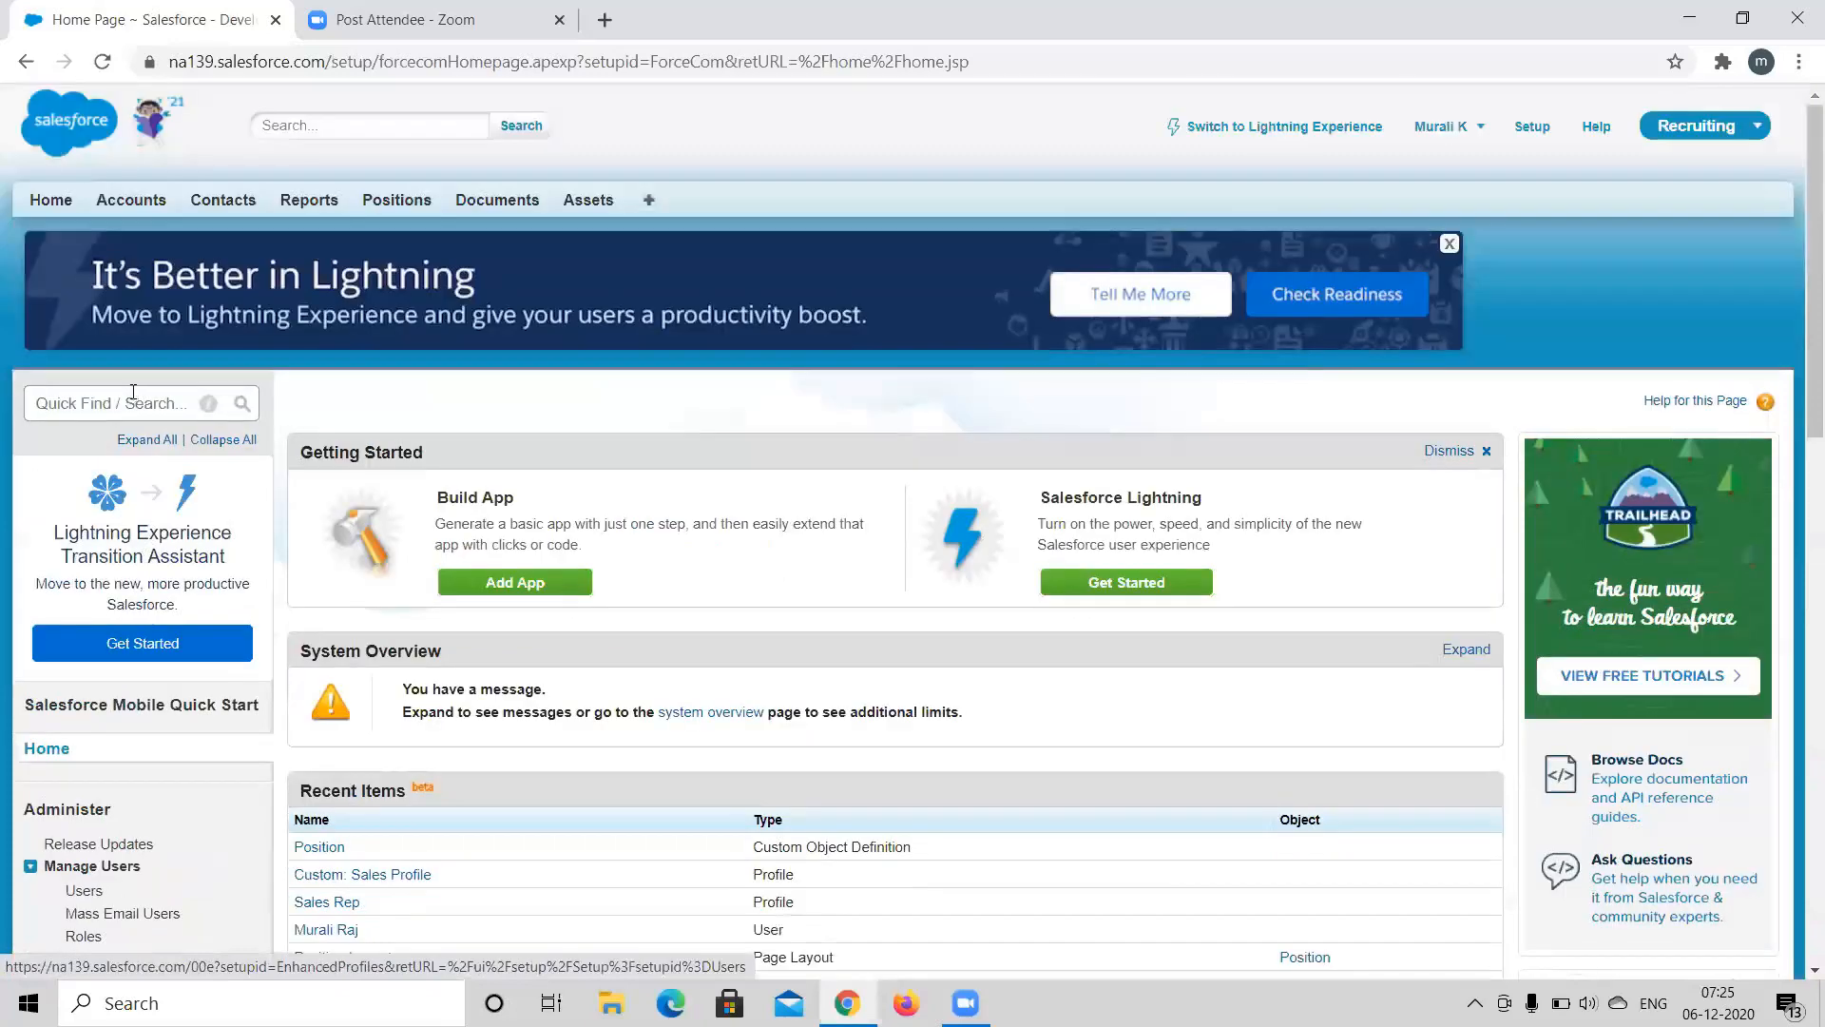
pyautogui.click(135, 391)
pyautogui.write('profile')
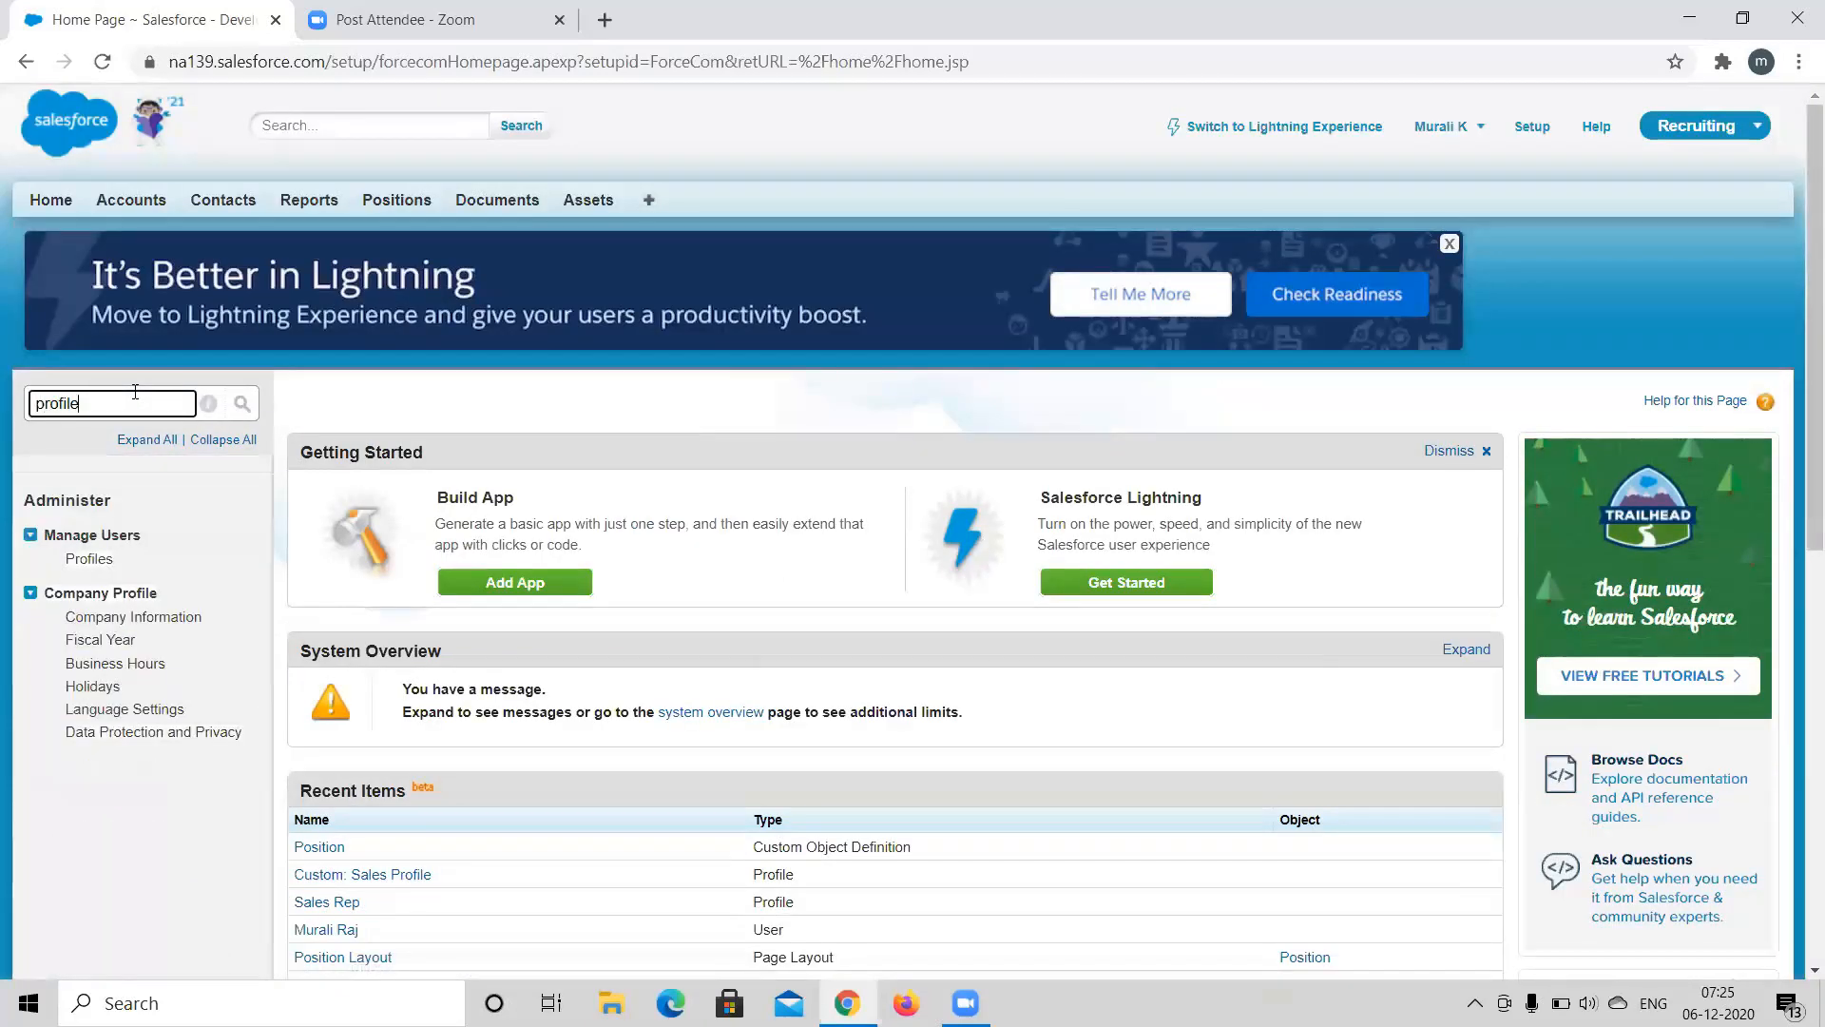
pyautogui.click(95, 562)
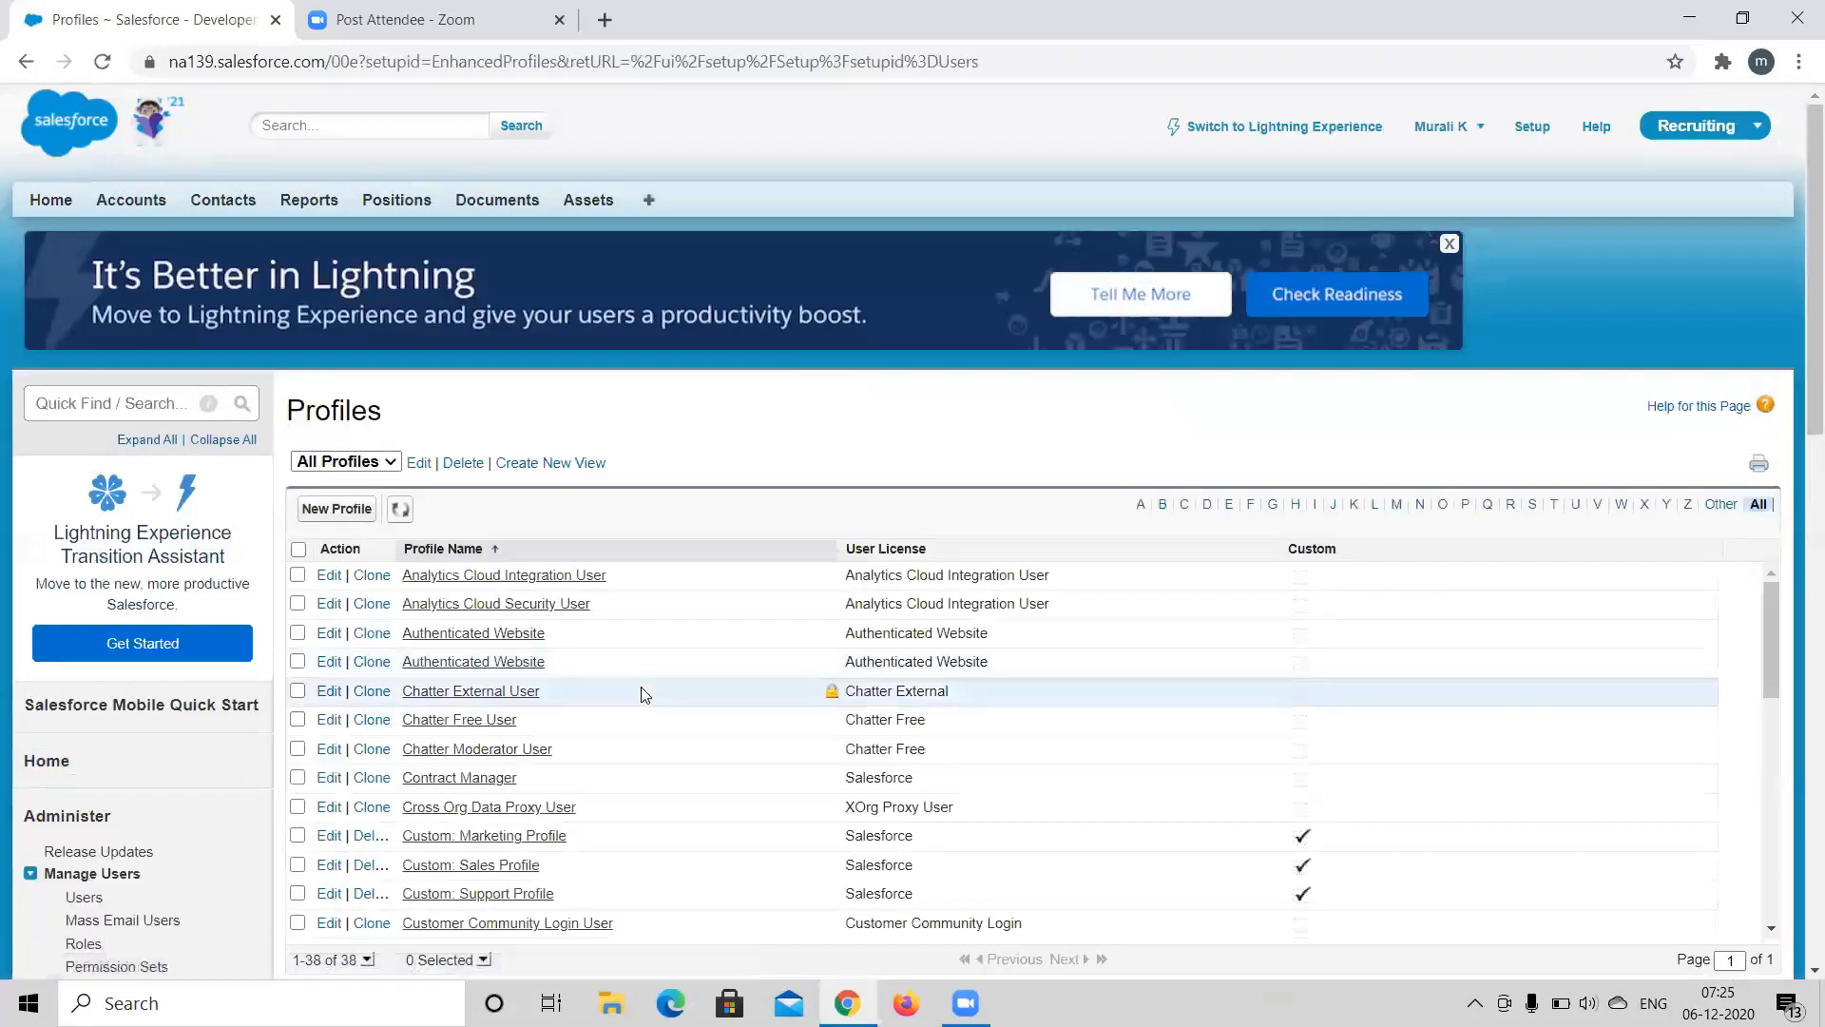
# Open the Sales Rep profile from the list of all profiles.
pyautogui.scroll(-8, 644, 694)
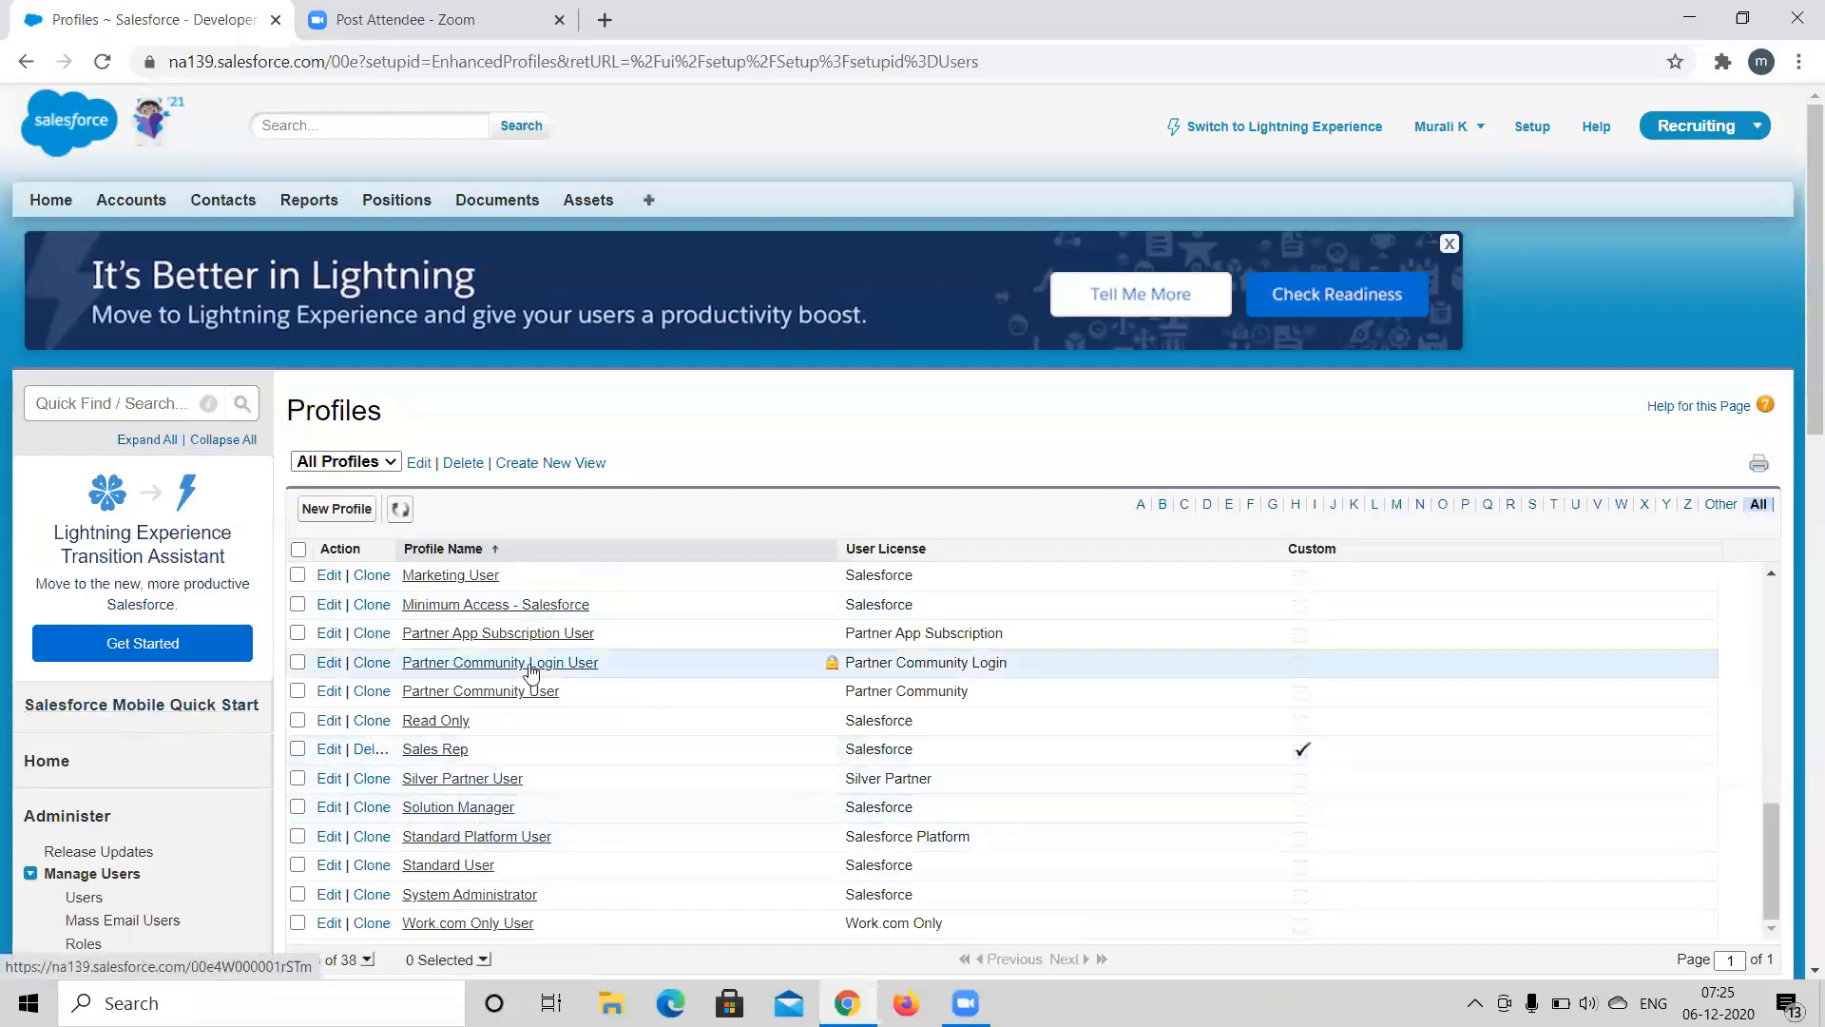
pyautogui.click(435, 750)
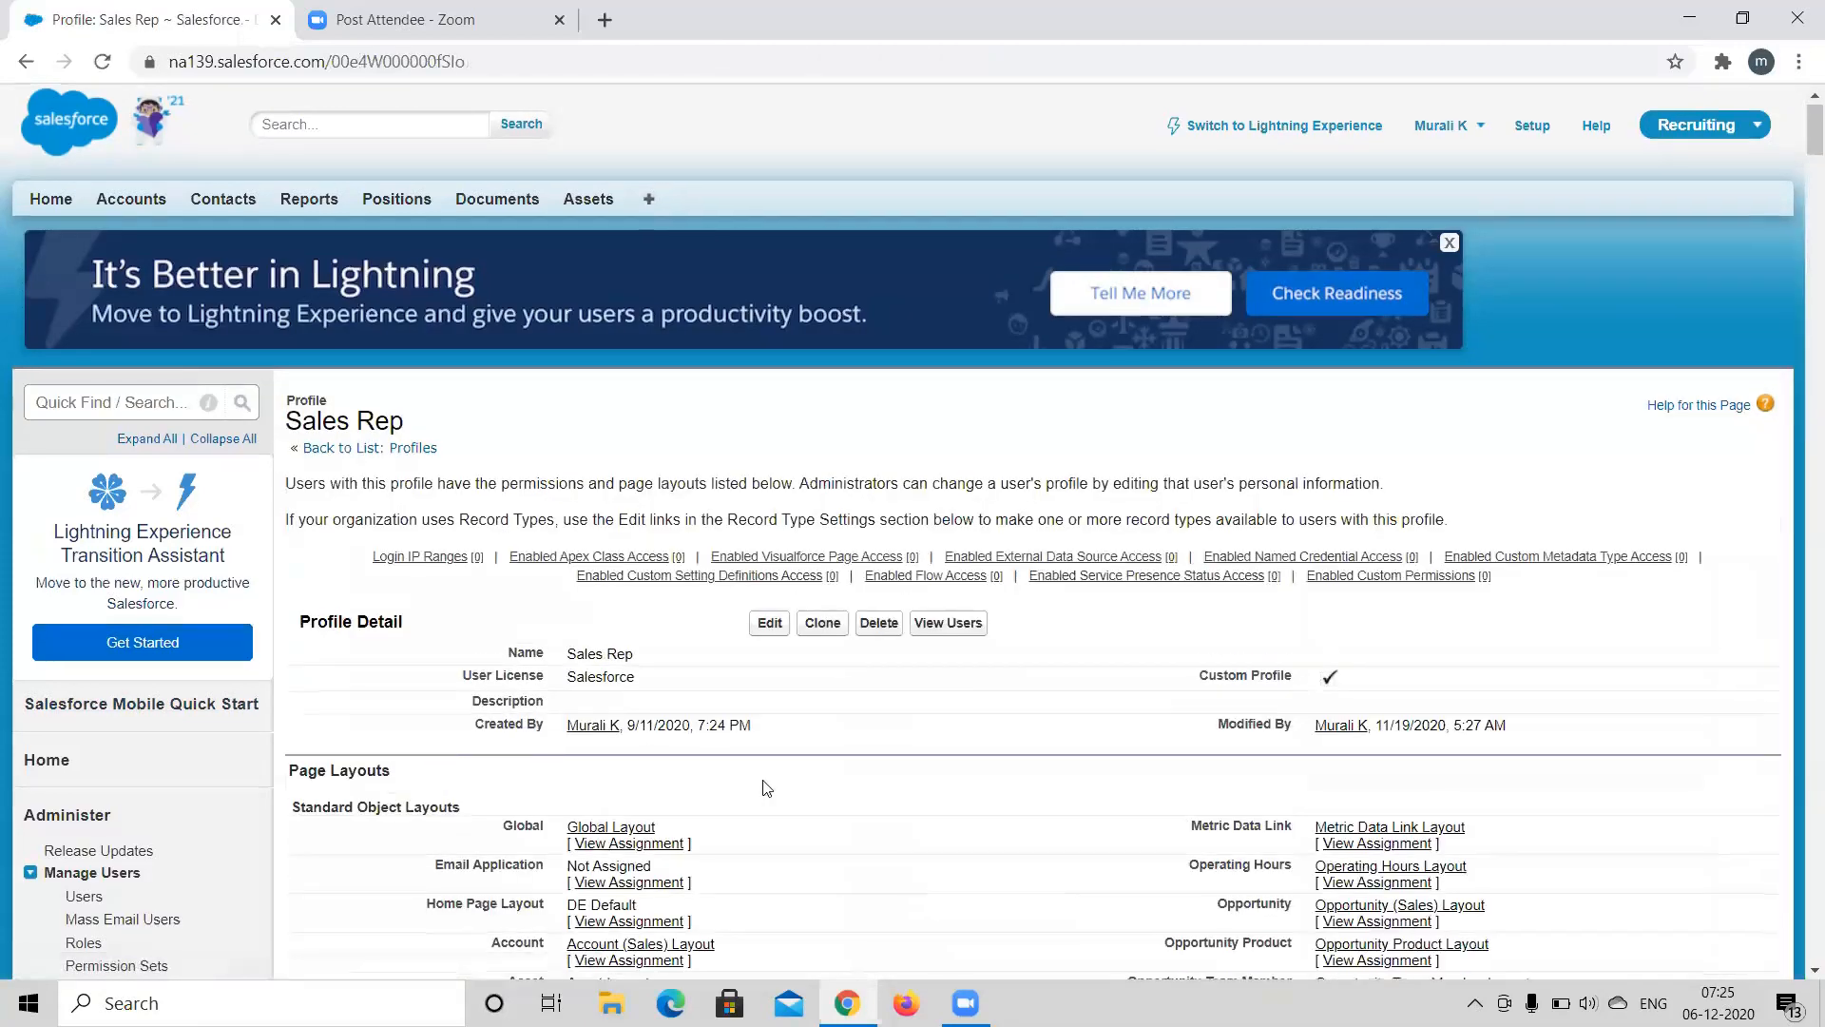
# Review the Sales Rep profile's page layouts, field-level security, tab settings and record type settings.
pyautogui.scroll(-3, 765, 787)
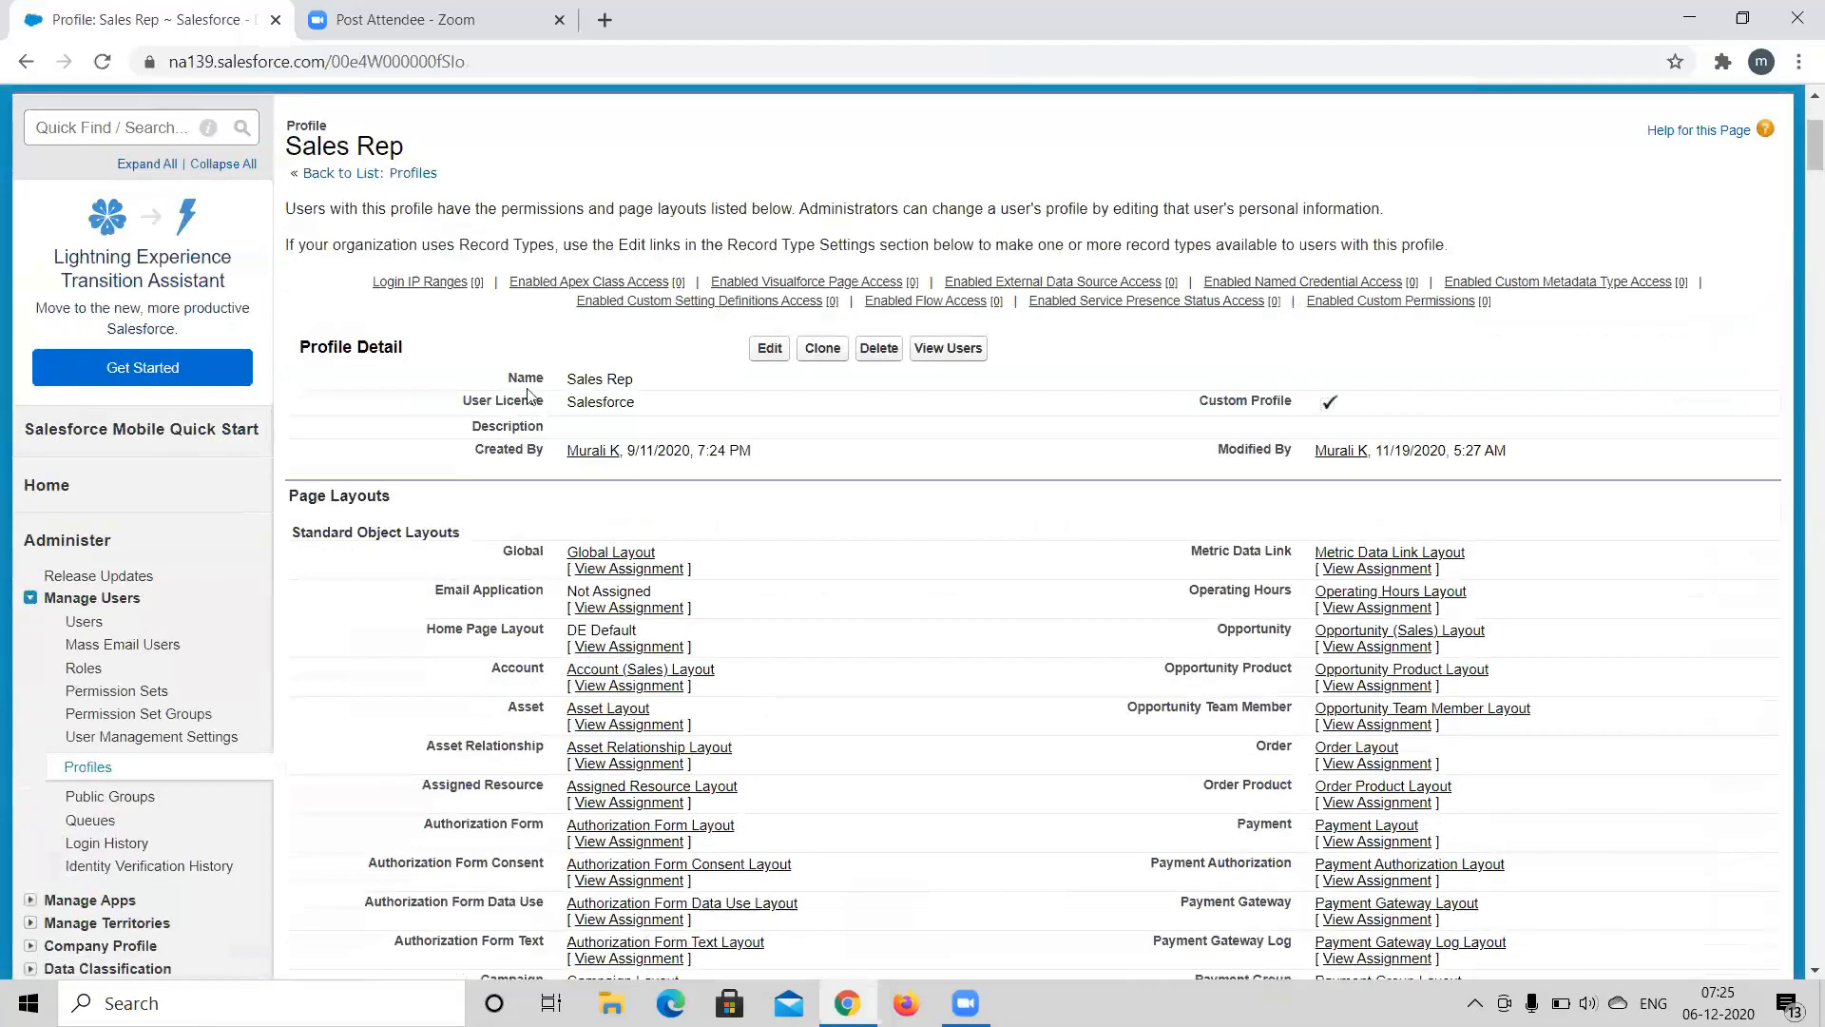
pyautogui.scroll(-9, 818, 529)
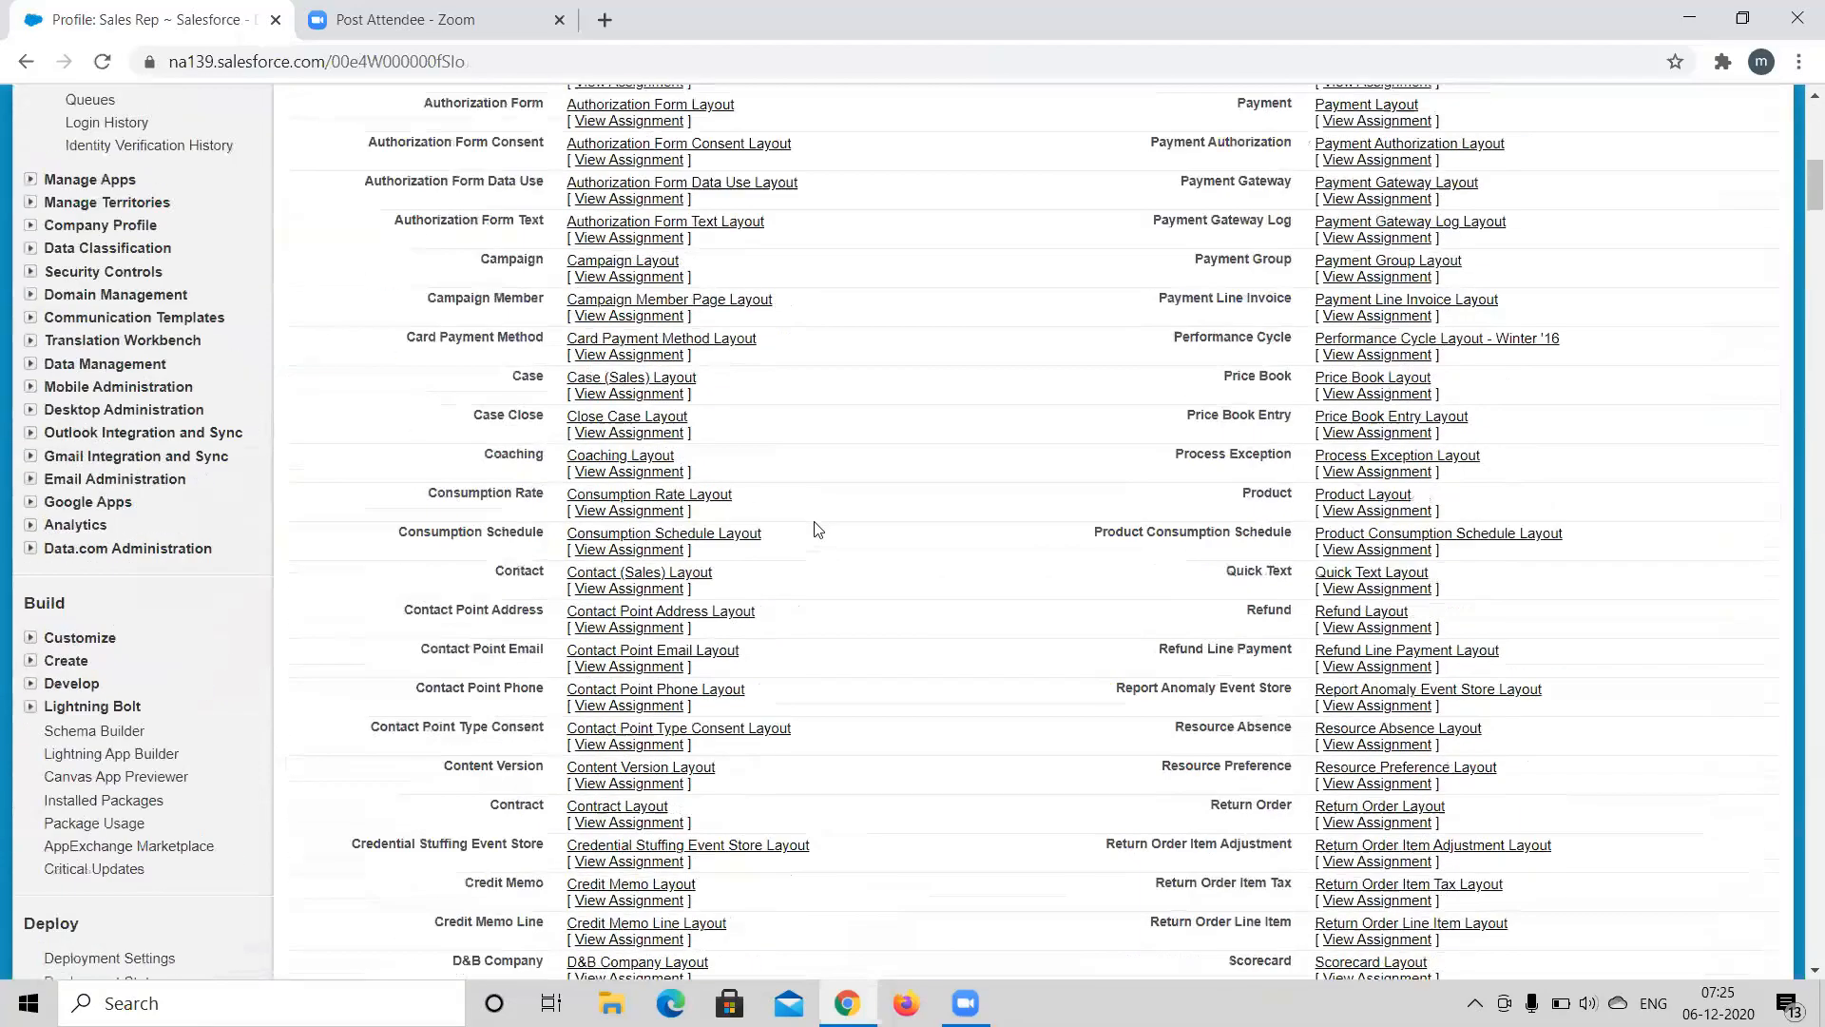
pyautogui.scroll(-15, 818, 528)
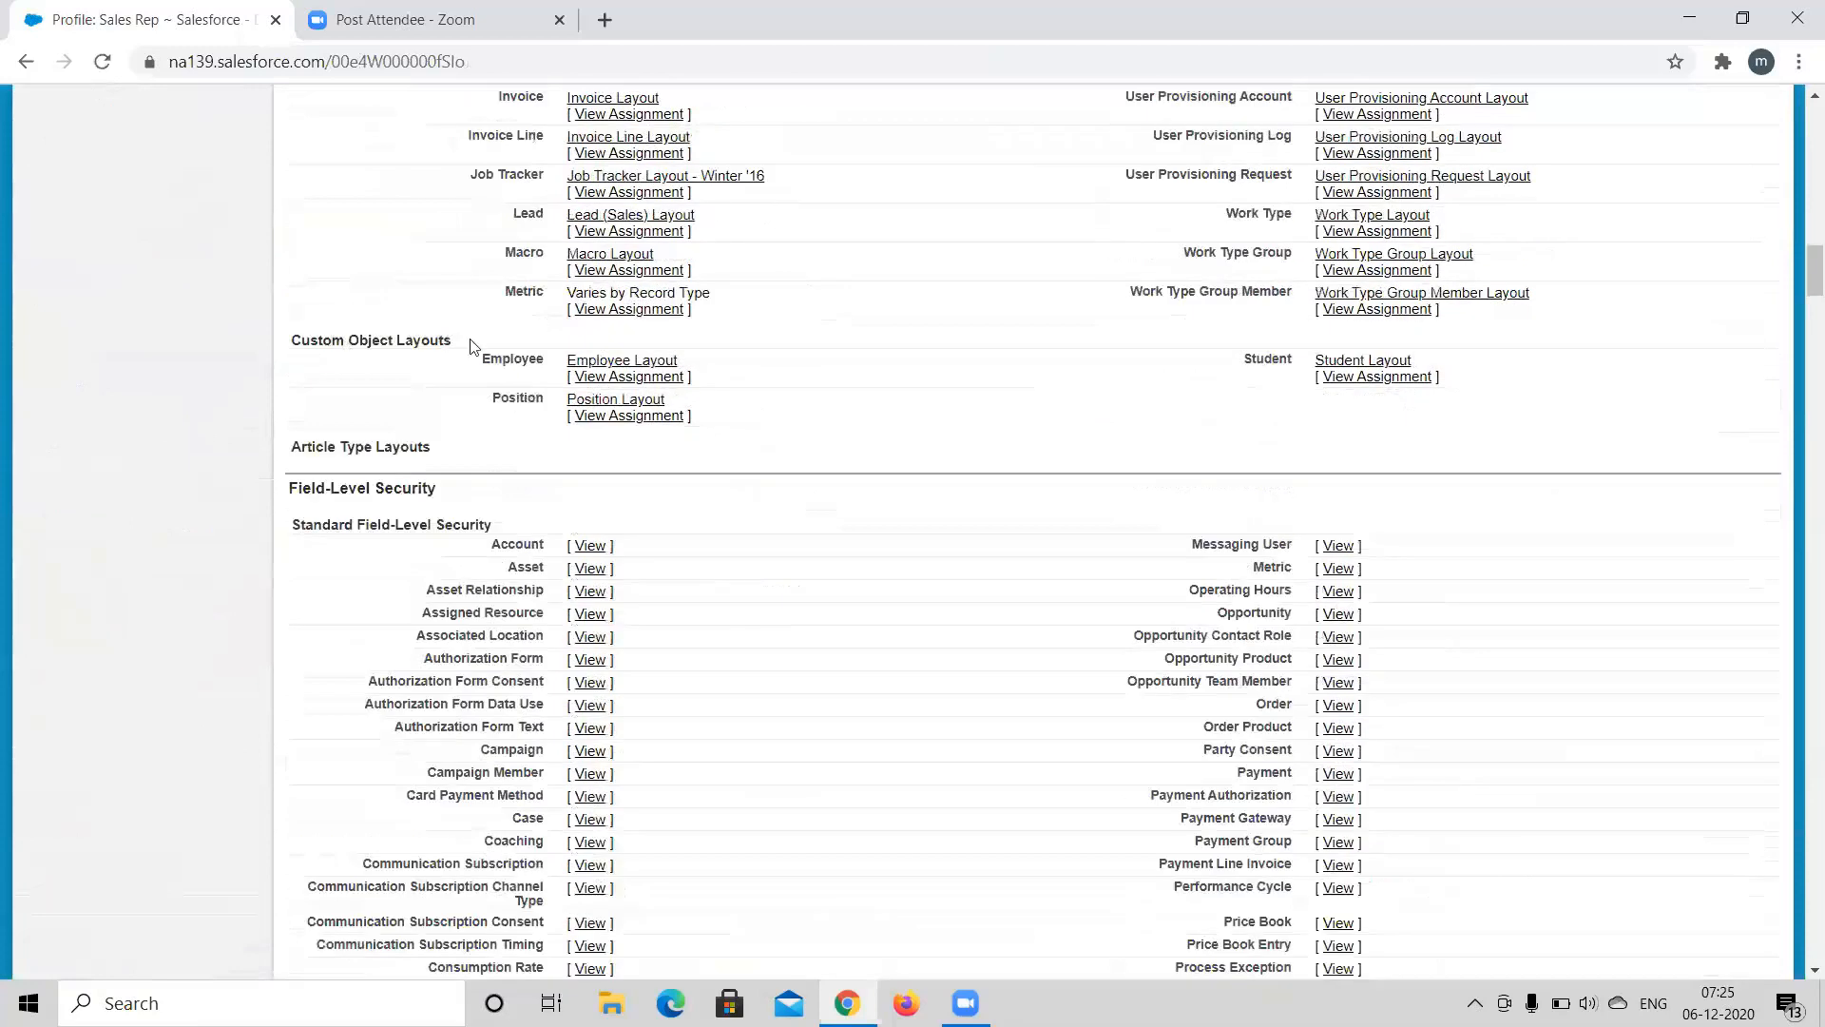
pyautogui.scroll(-8, 498, 487)
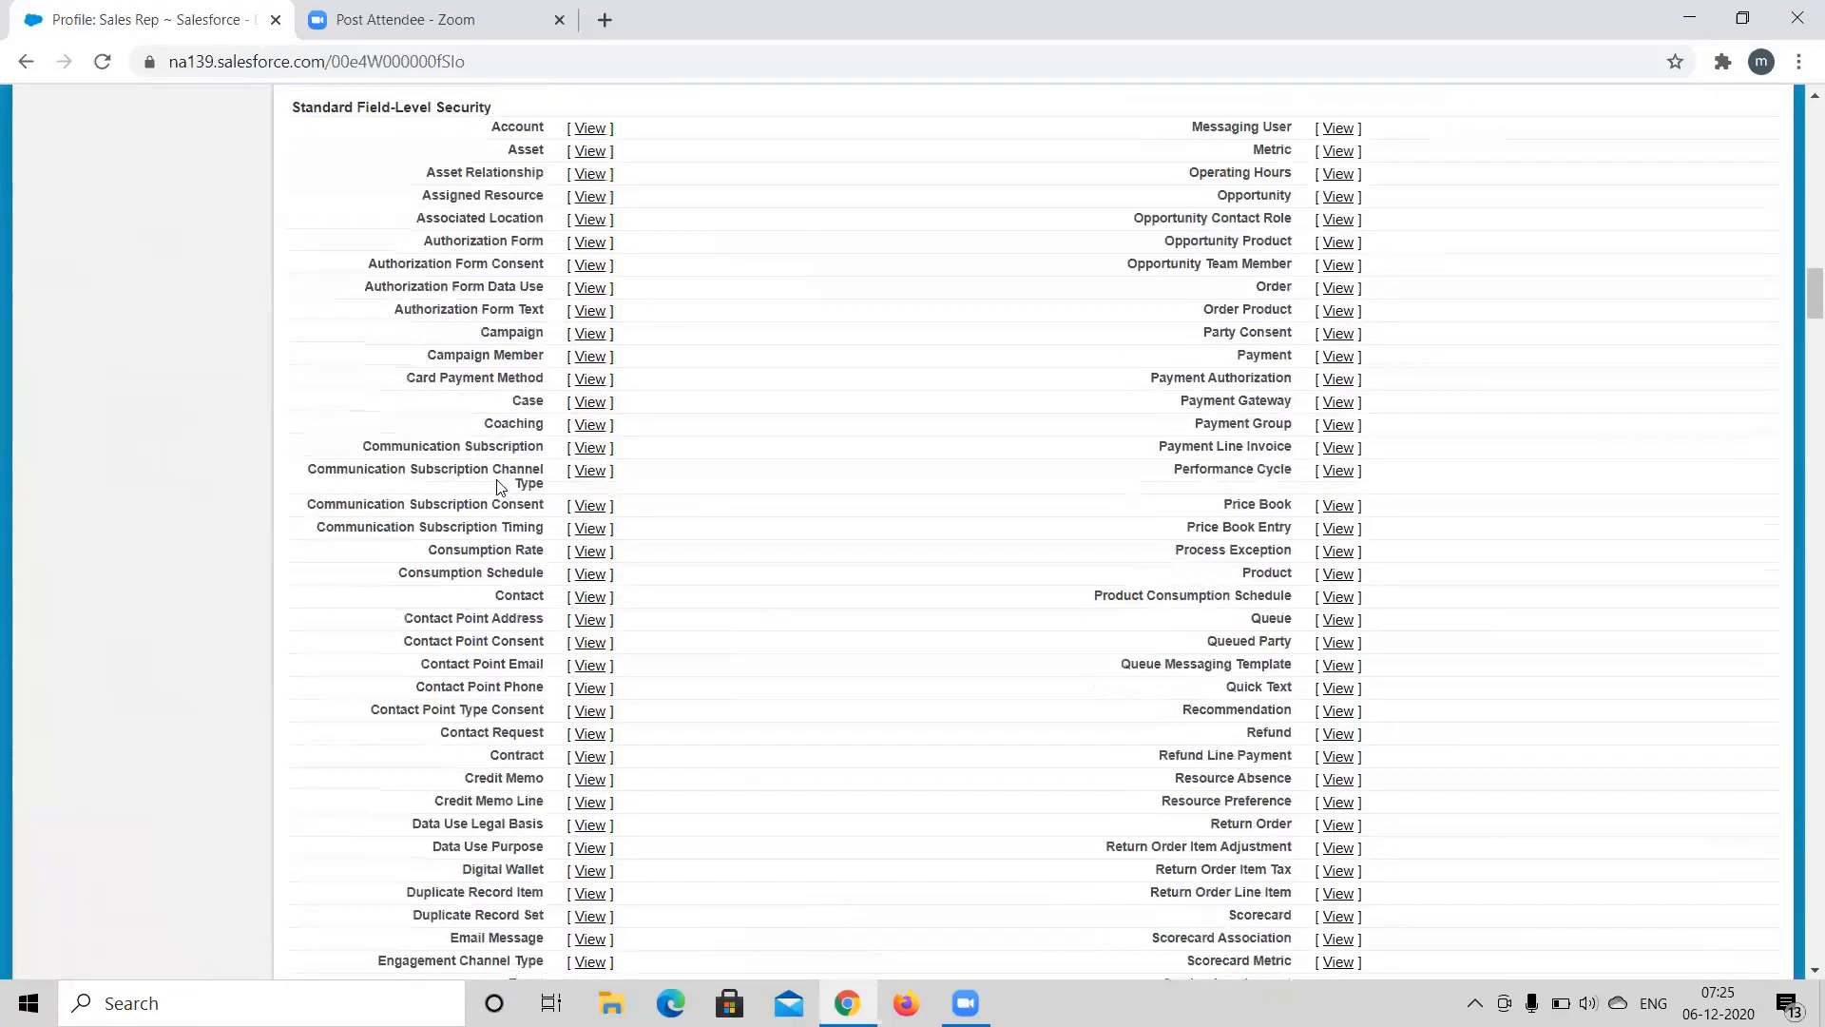
pyautogui.scroll(-20, 498, 486)
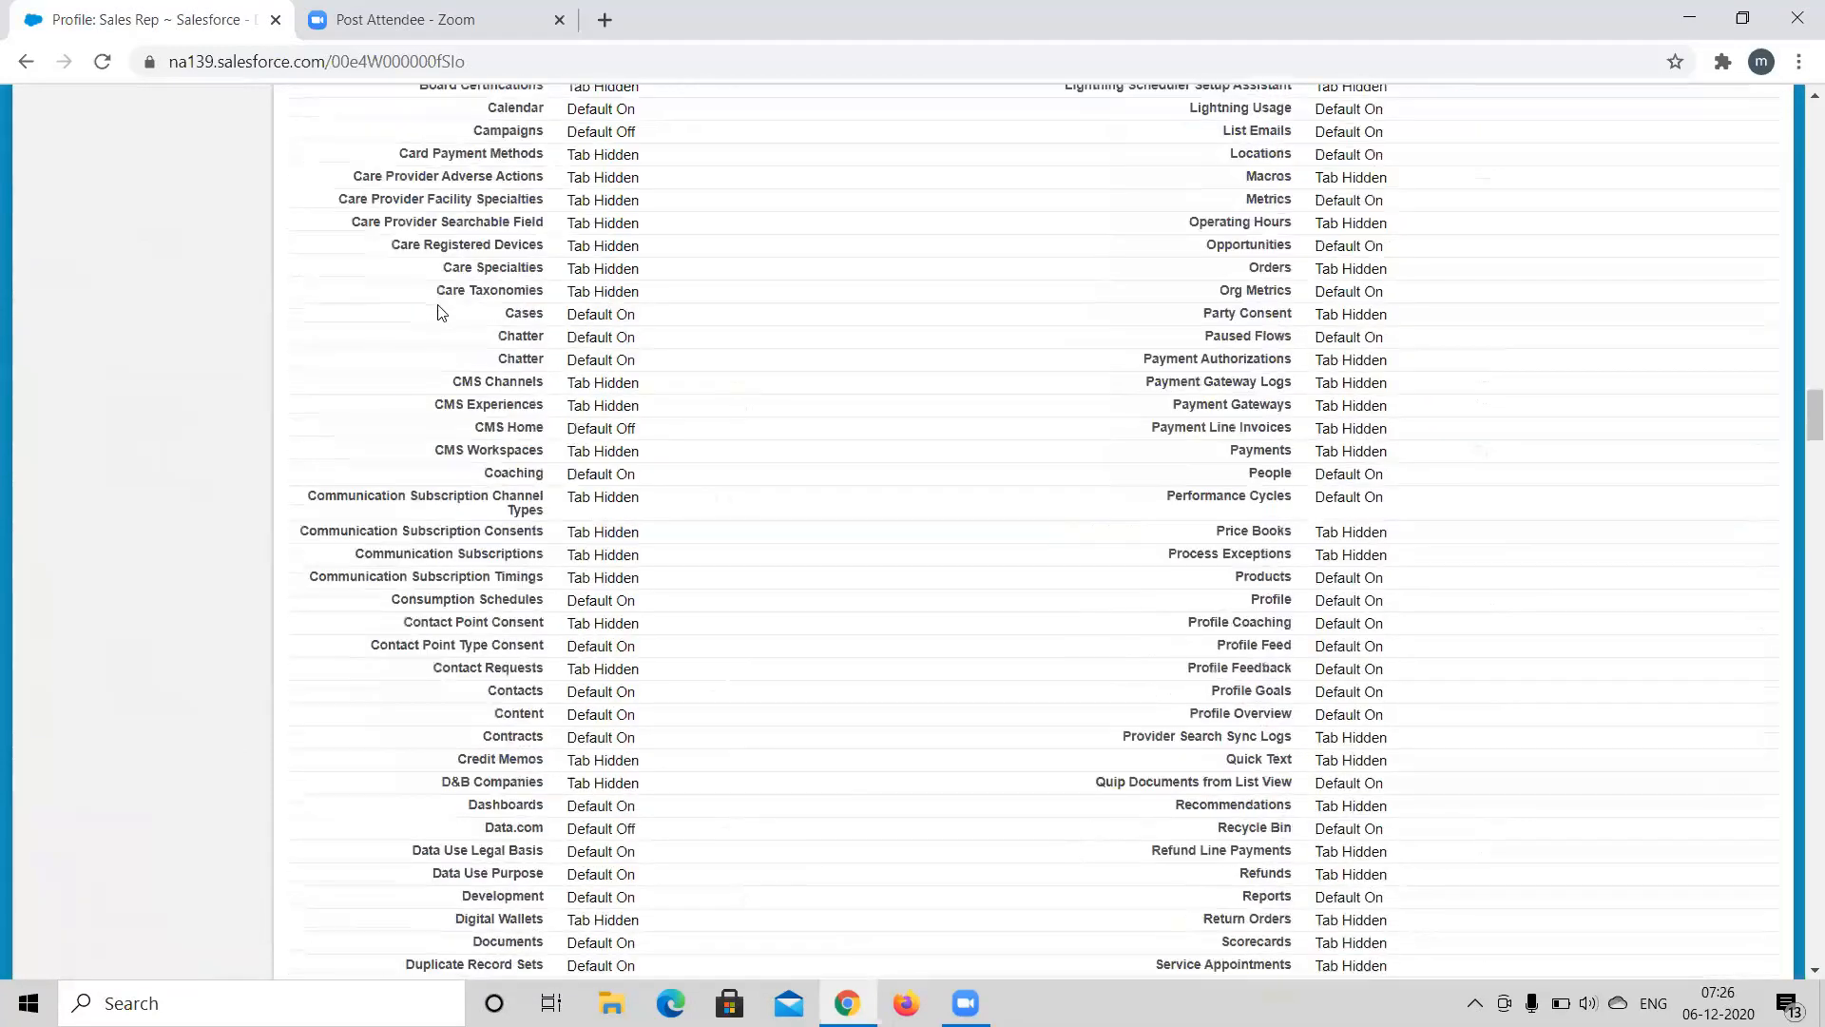
pyautogui.scroll(6, 387, 305)
pyautogui.scroll(-12, 706, 542)
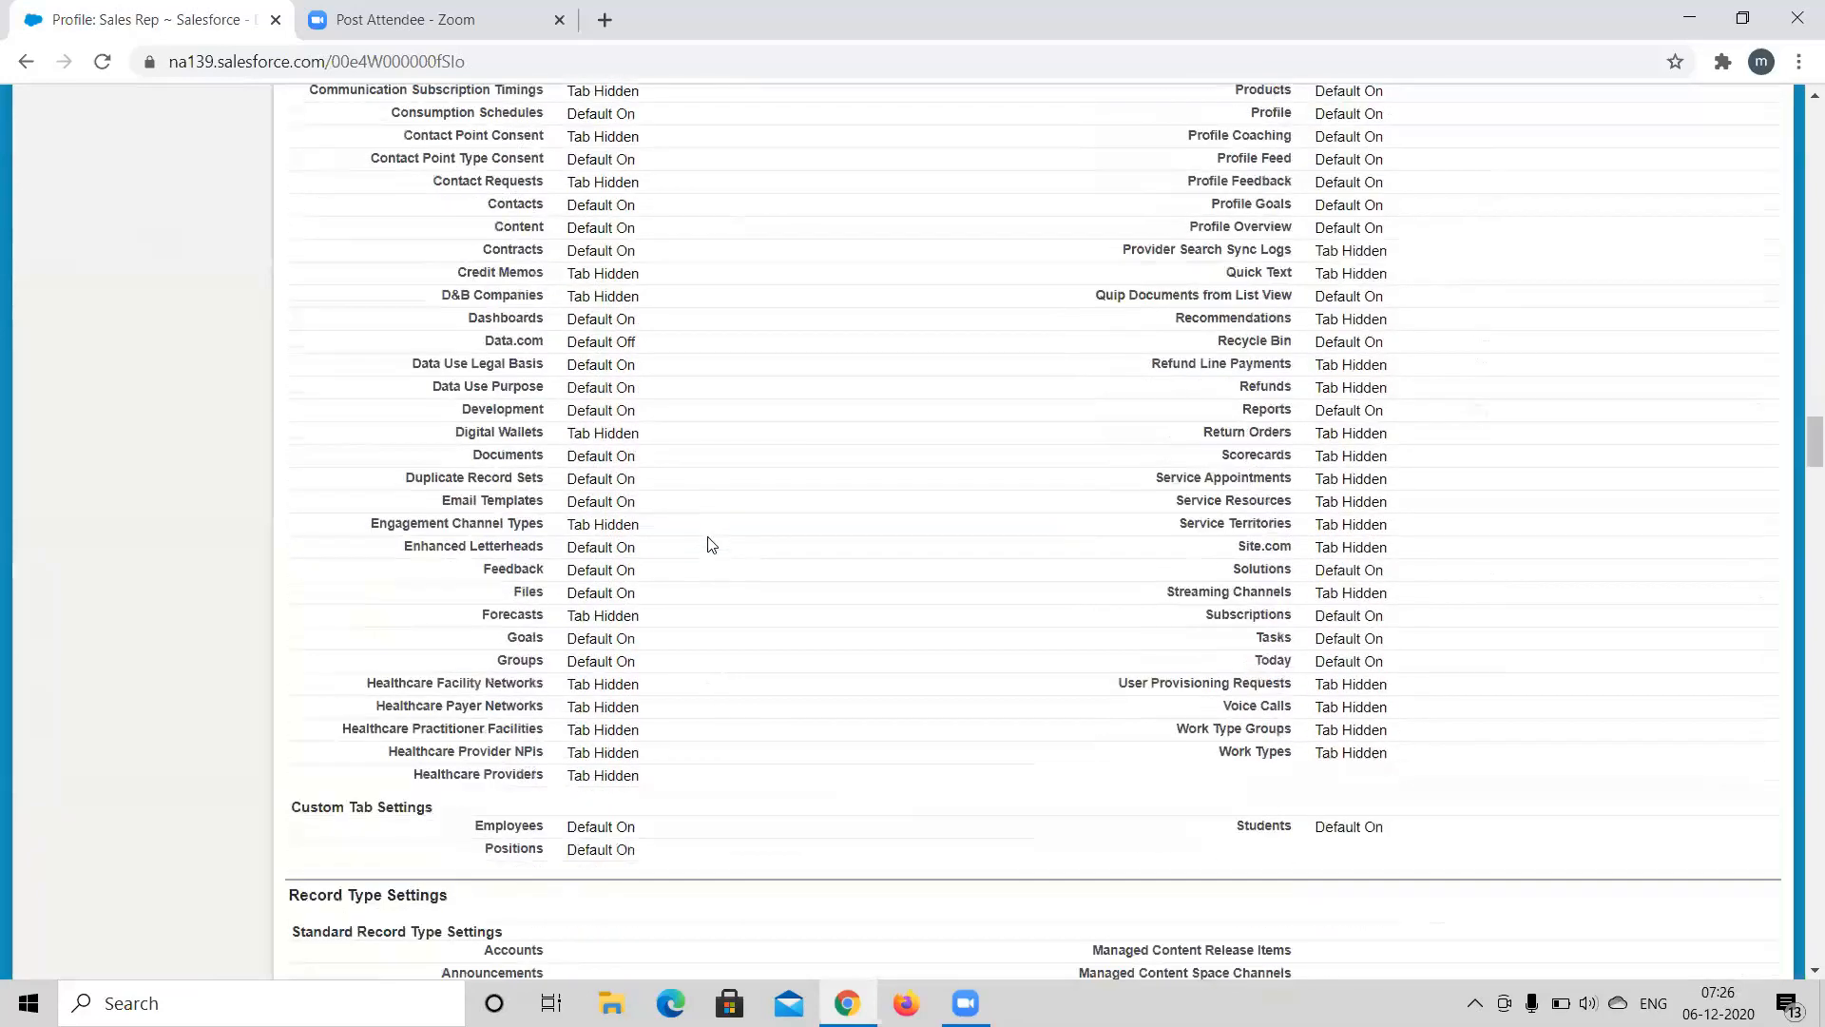
pyautogui.scroll(-20, 480, 415)
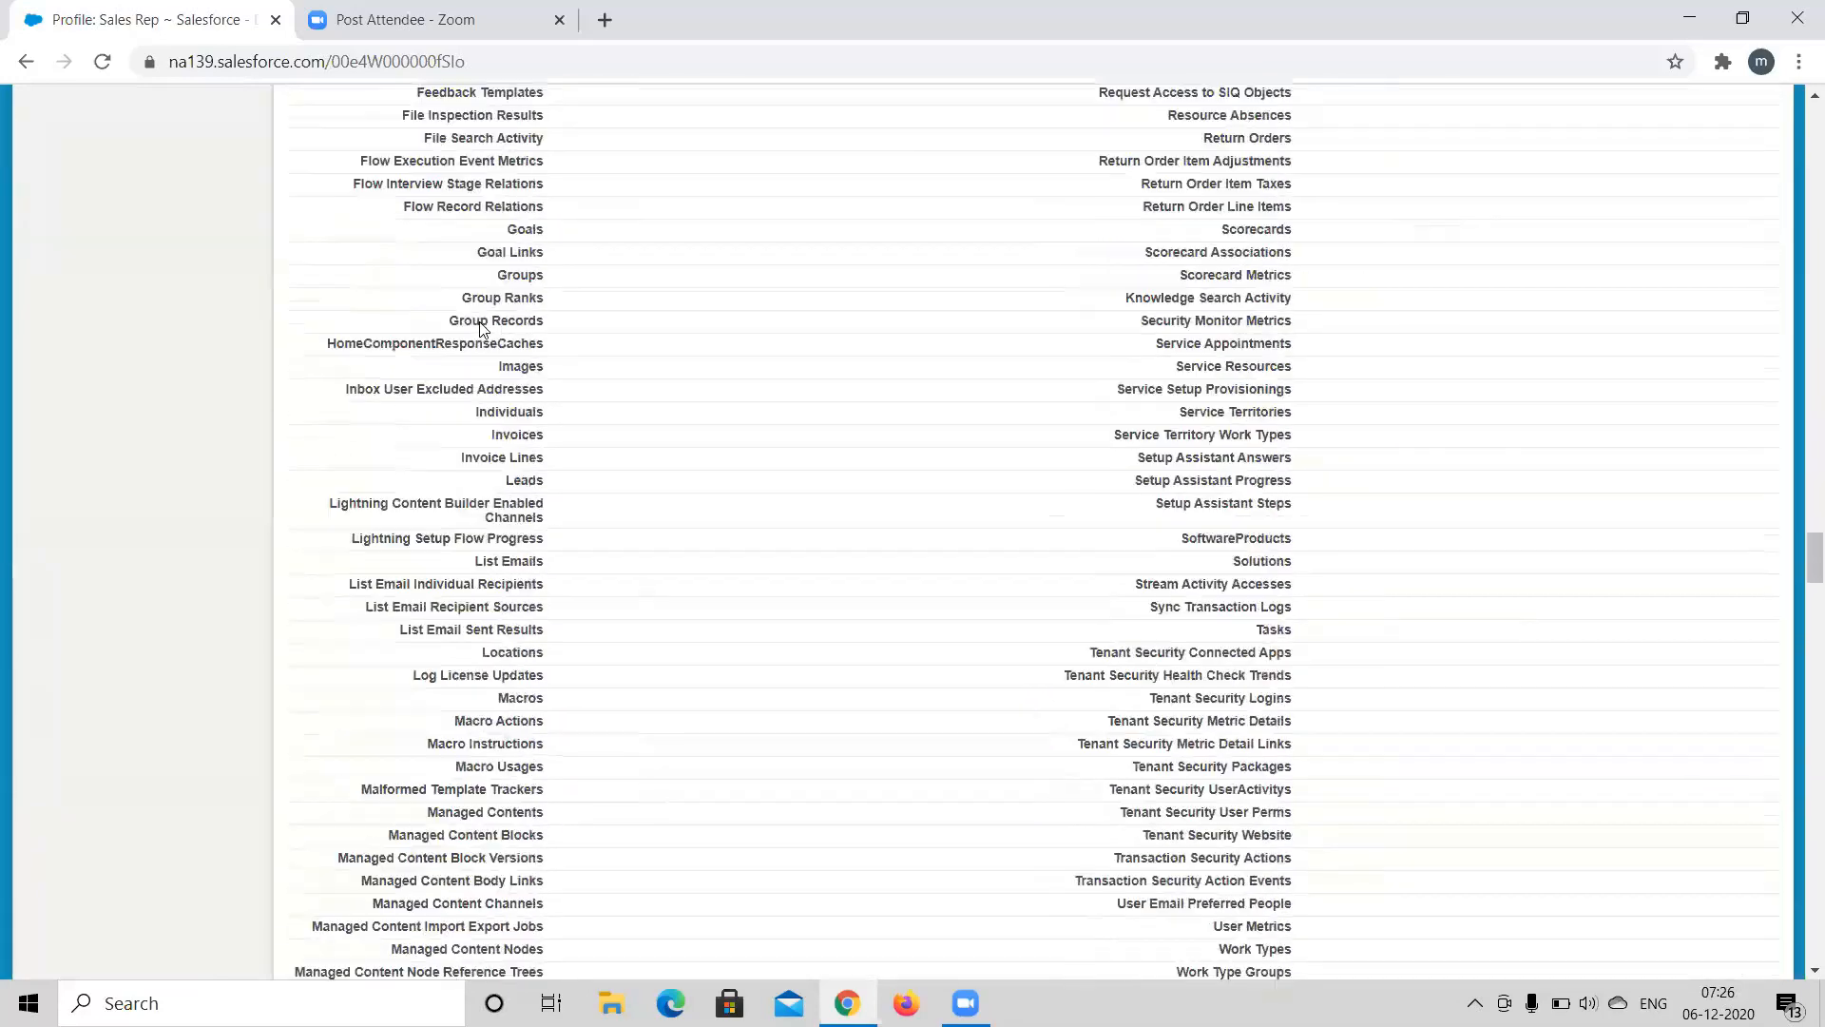
pyautogui.scroll(-9, 481, 321)
# Review the profile's administrative, general user, standard and custom object permissions, session settings, password policies and login restrictions.
pyautogui.scroll(1, 337, 197)
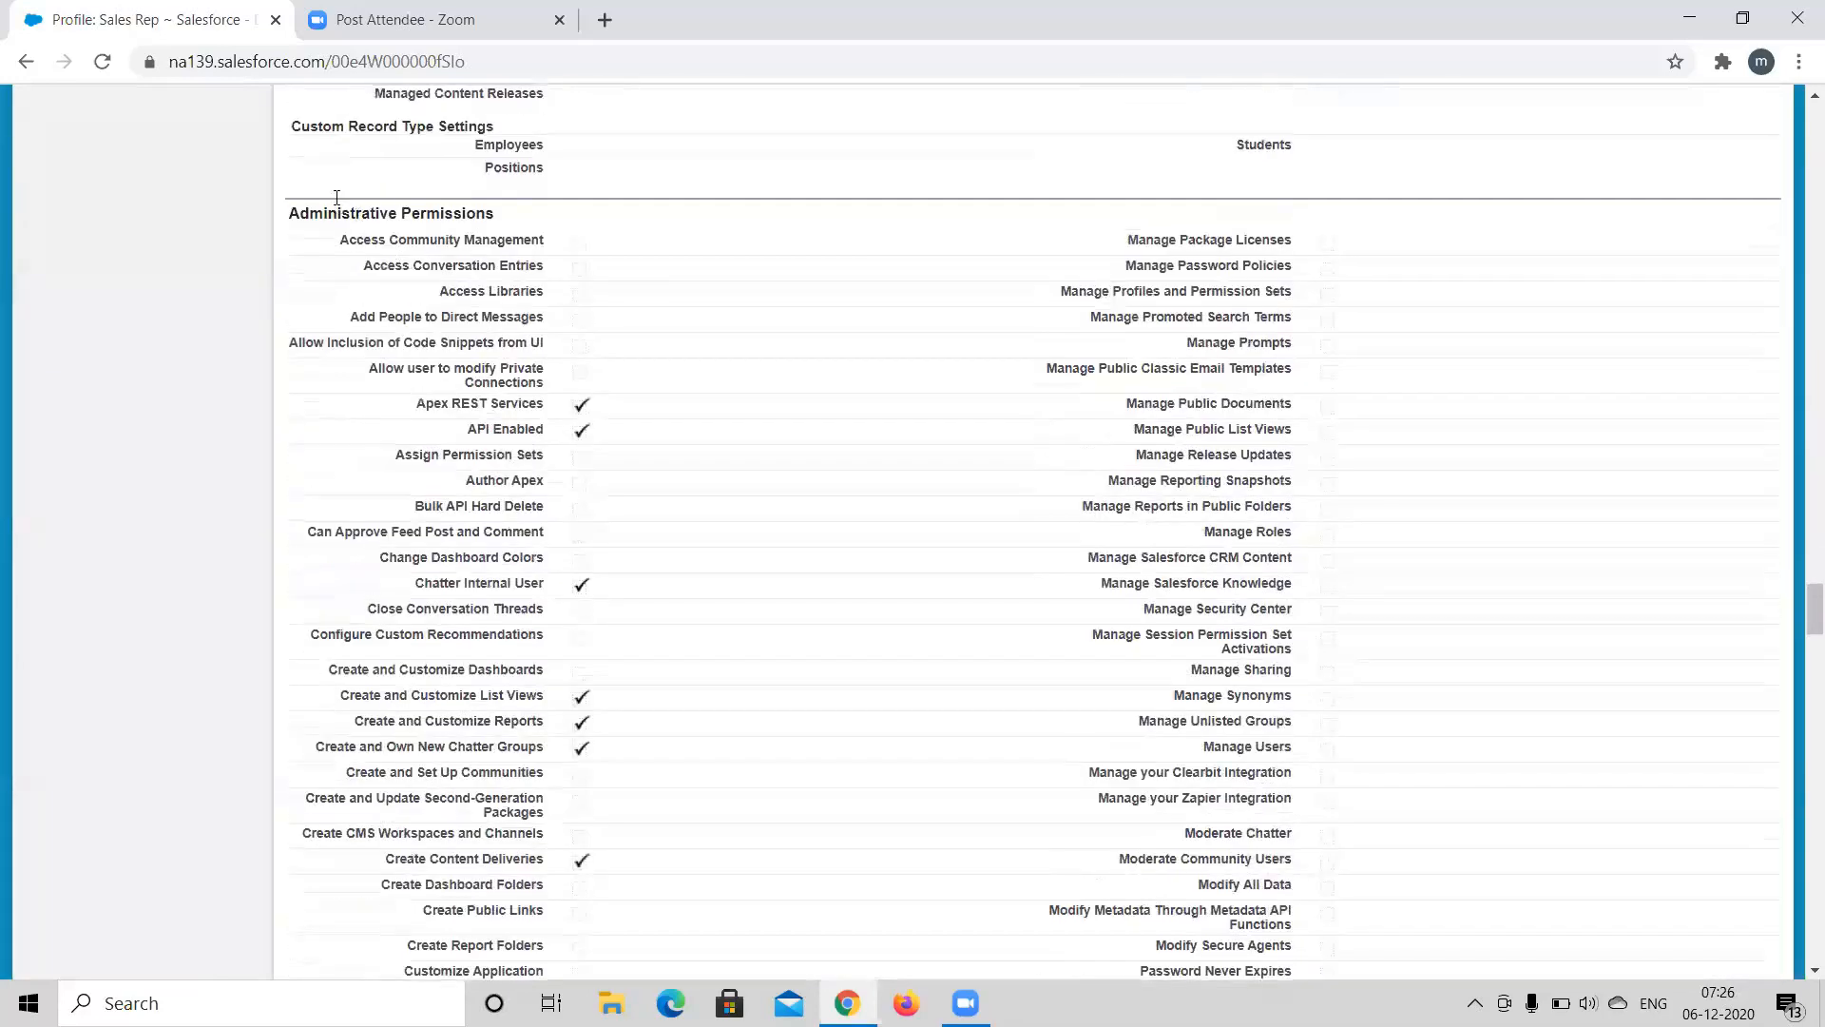
pyautogui.scroll(-20, 601, 270)
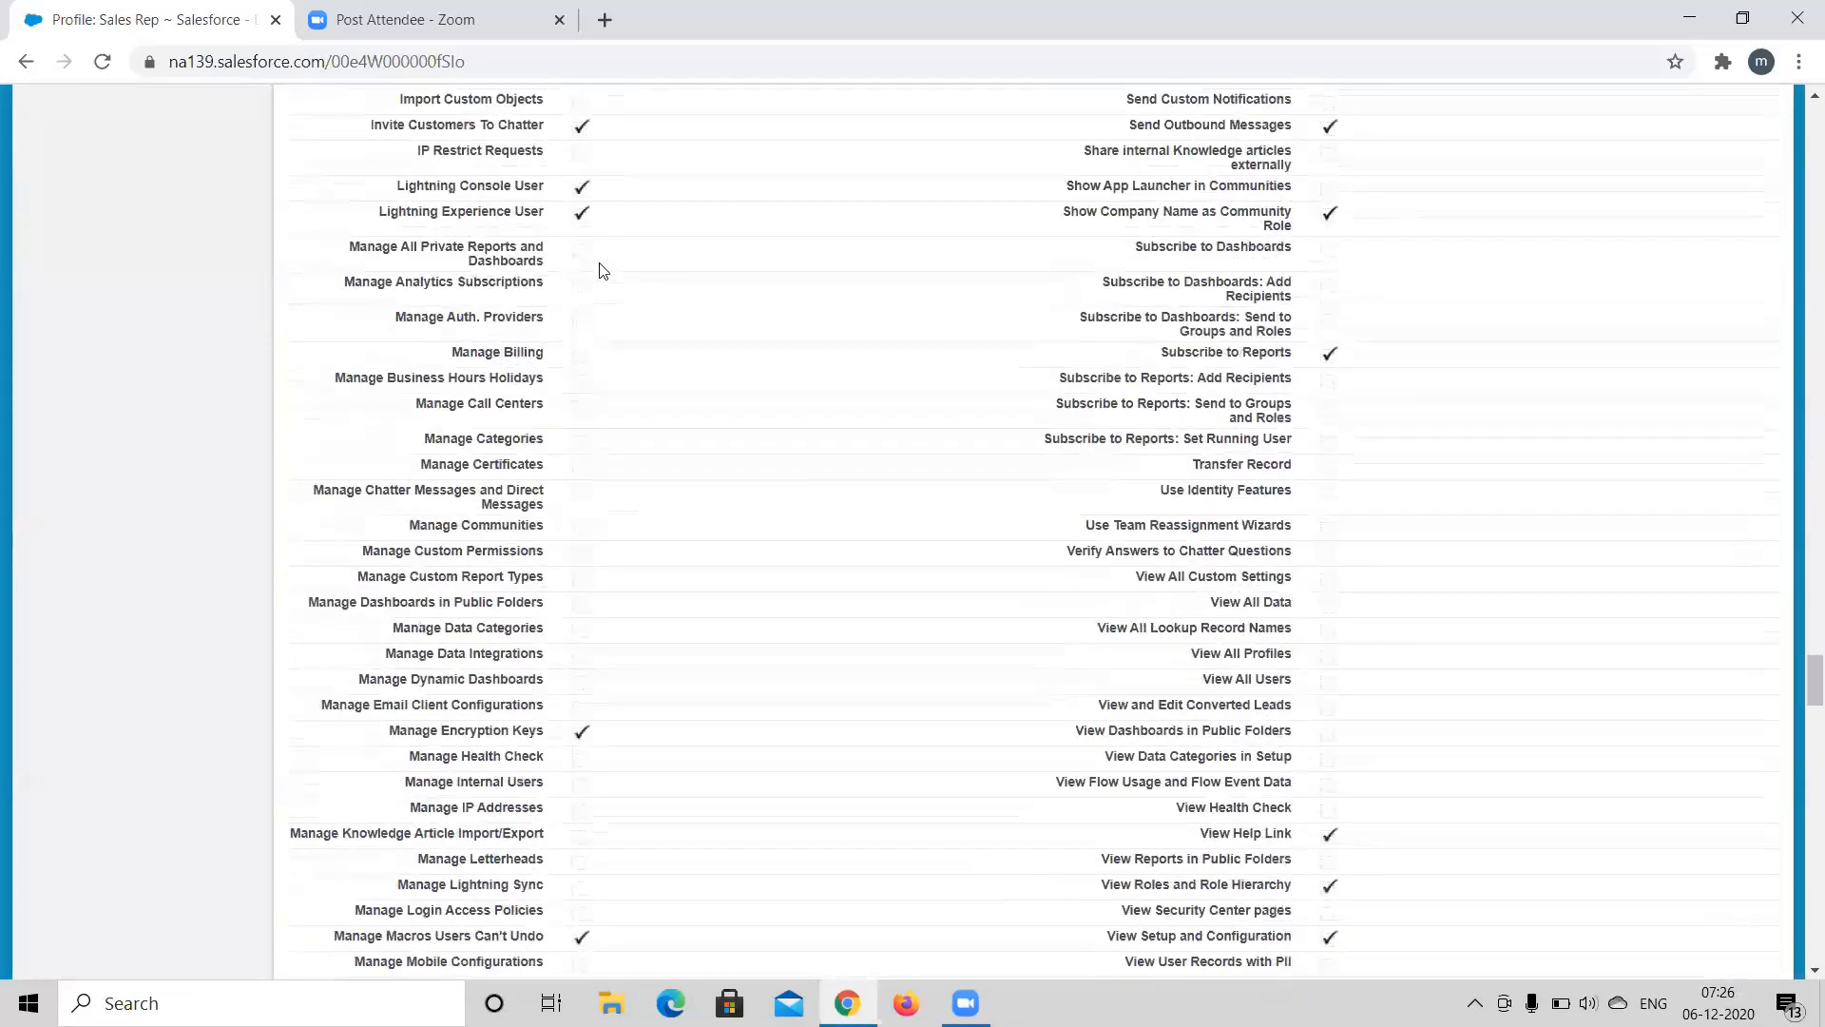
pyautogui.scroll(-7, 601, 270)
pyautogui.scroll(5, 601, 270)
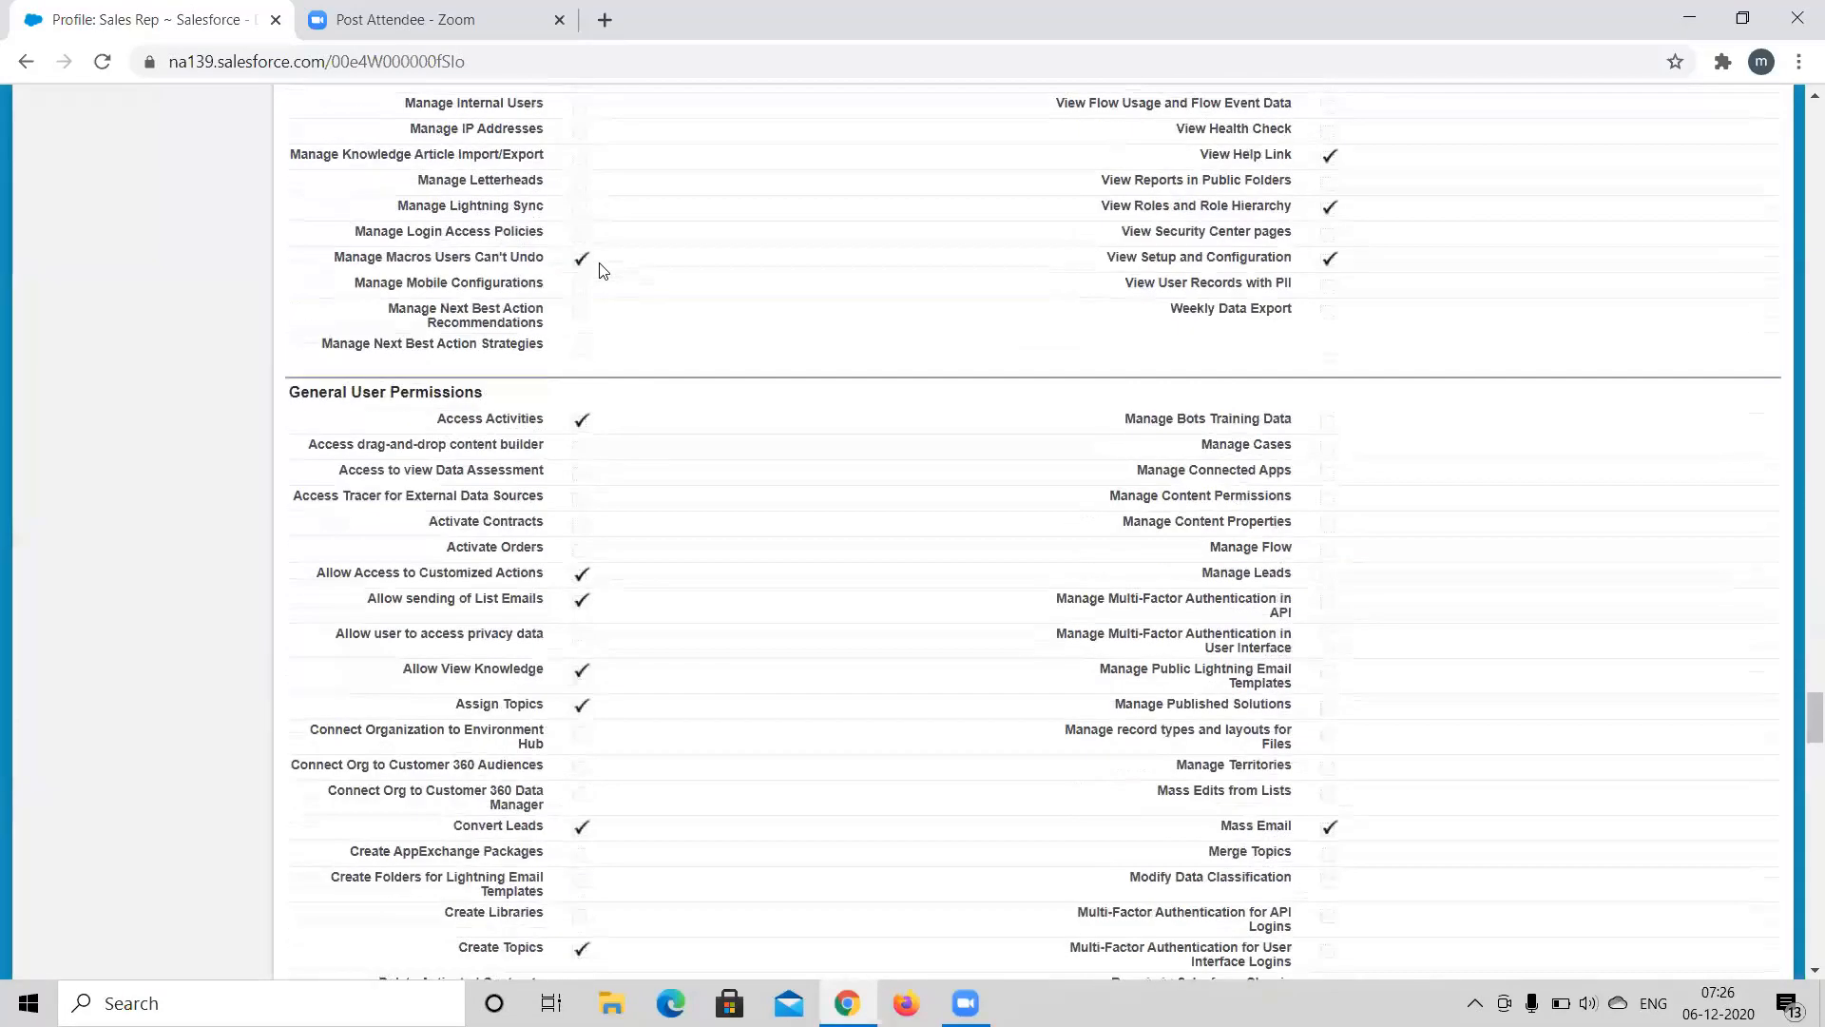
pyautogui.moveTo(290, 392); pyautogui.dragTo(455, 389)
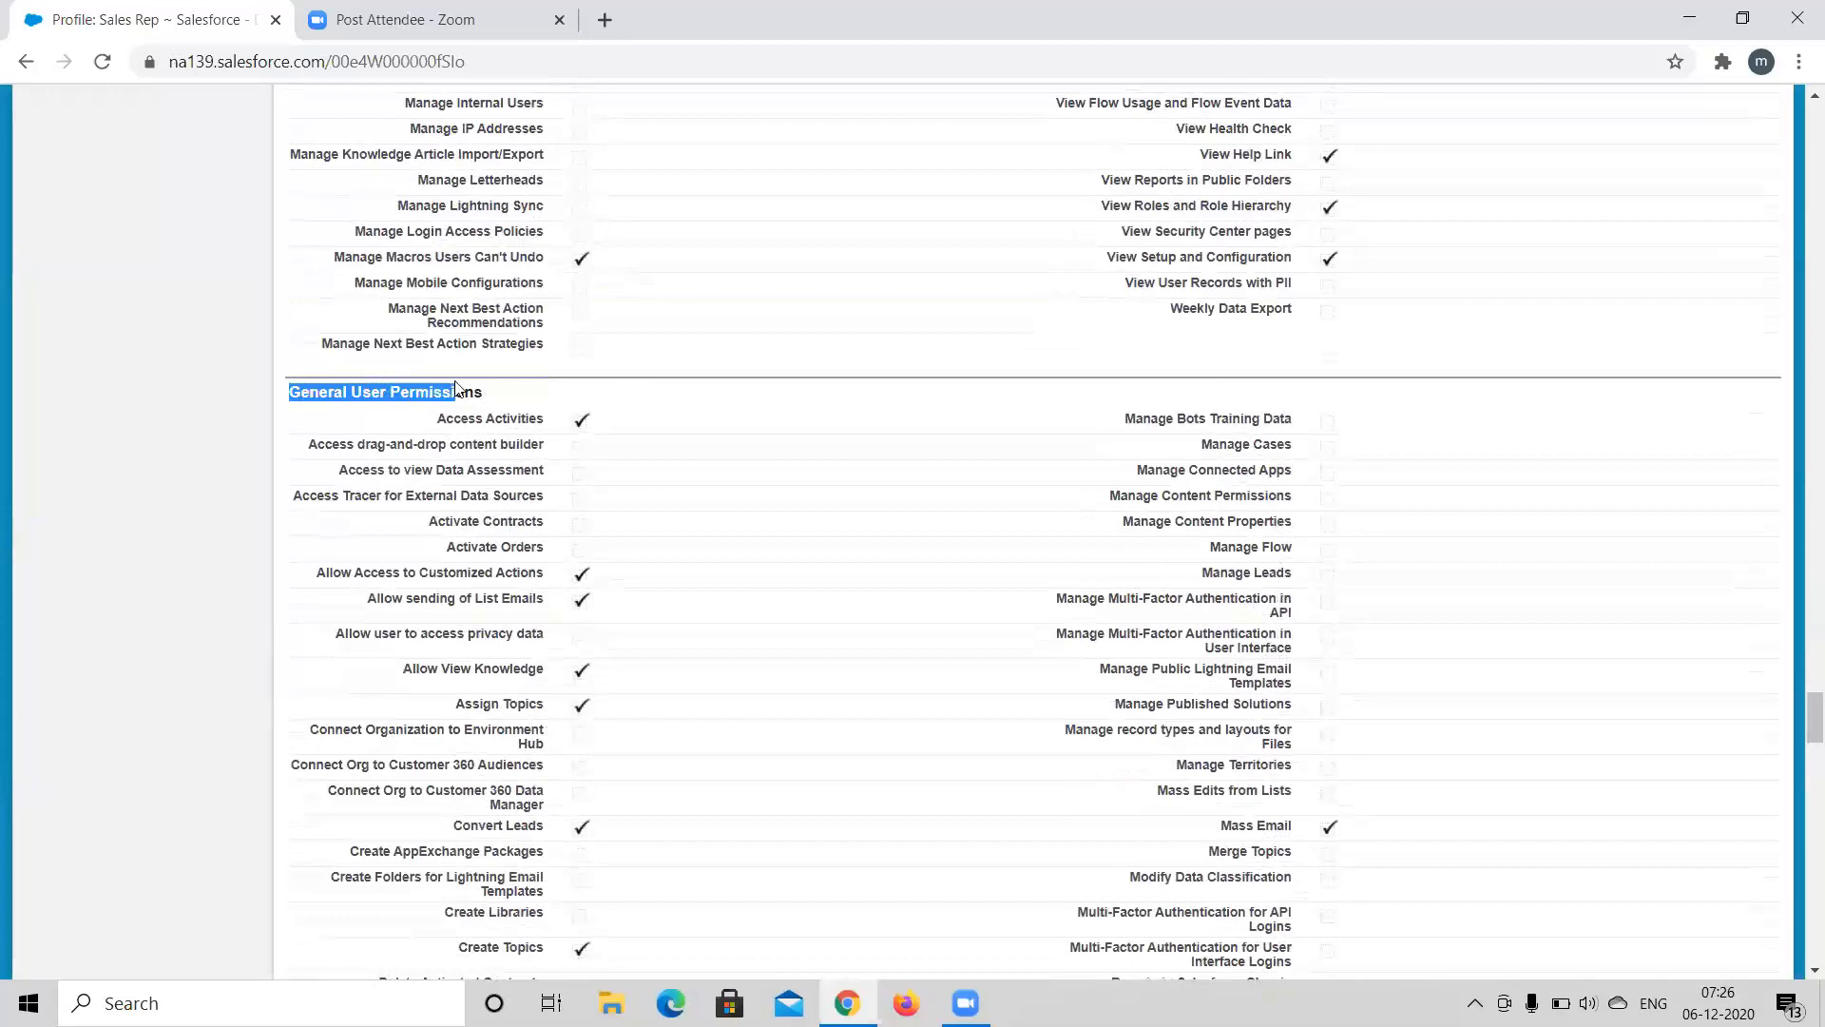
pyautogui.click(454, 389)
pyautogui.scroll(-10, 399, 382)
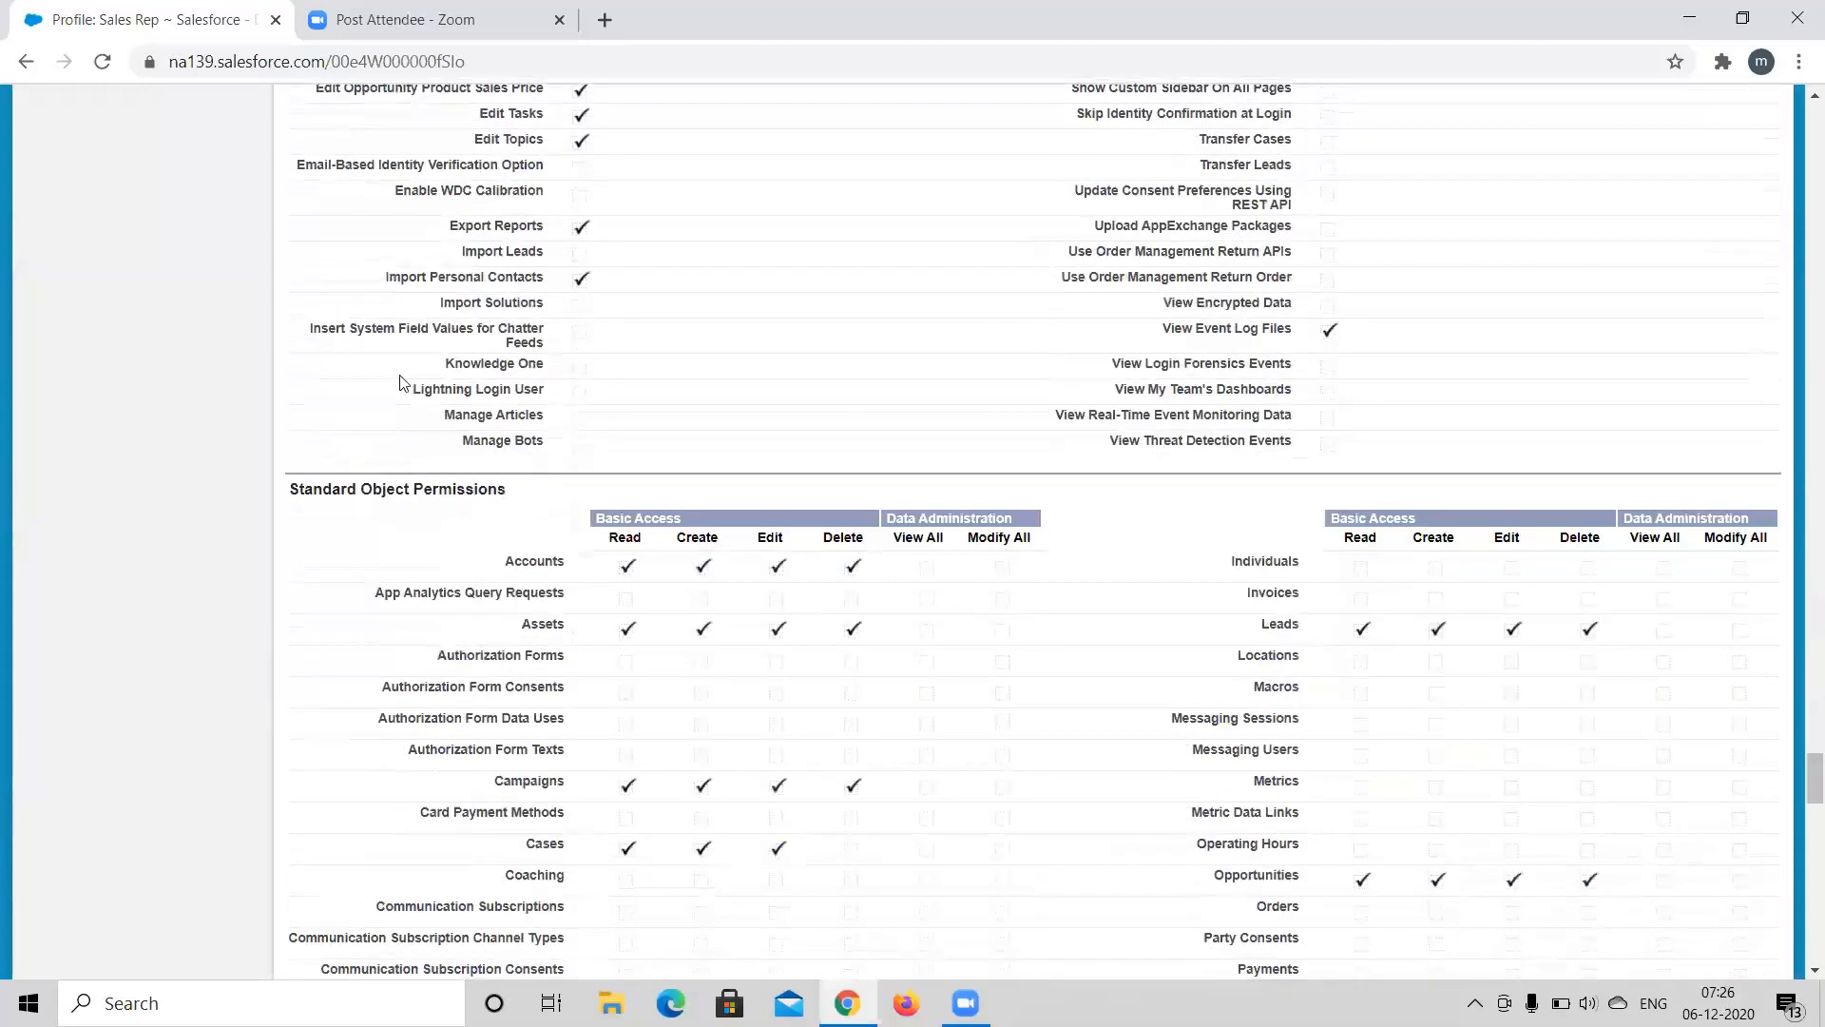
pyautogui.scroll(-3, 399, 382)
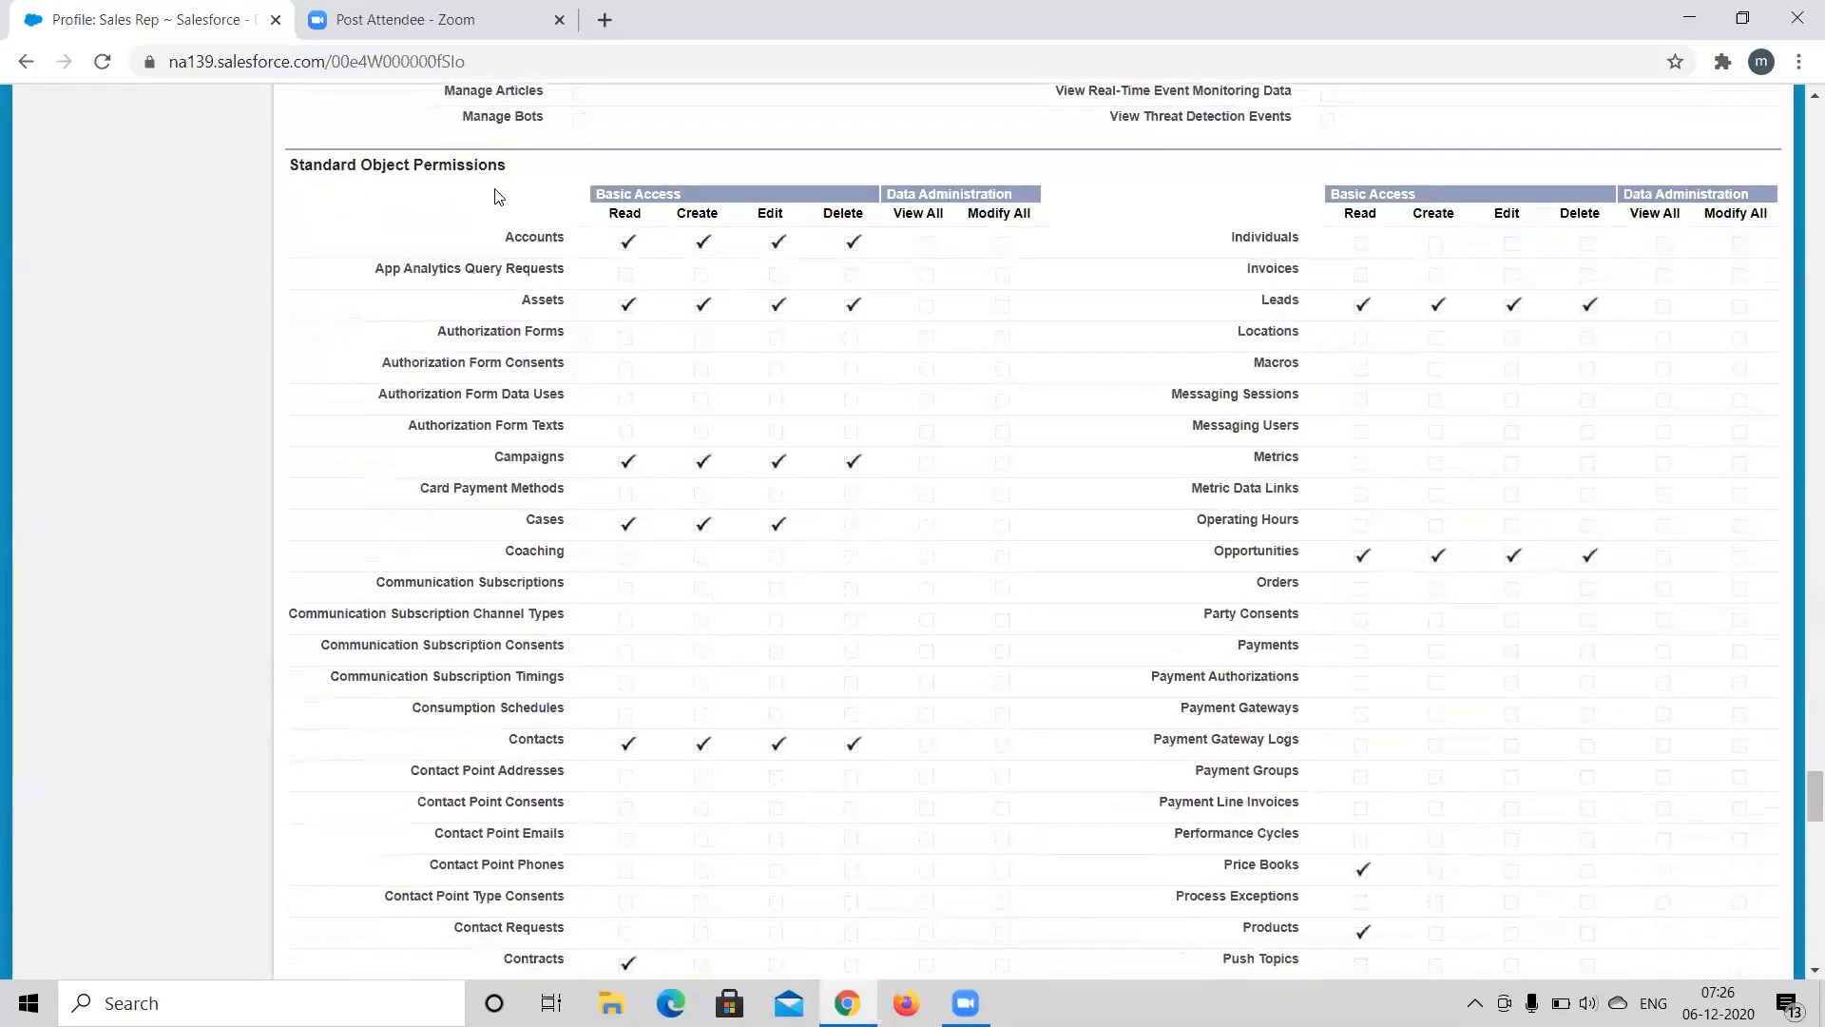
pyautogui.scroll(-16, 489, 194)
pyautogui.scroll(2, 466, 209)
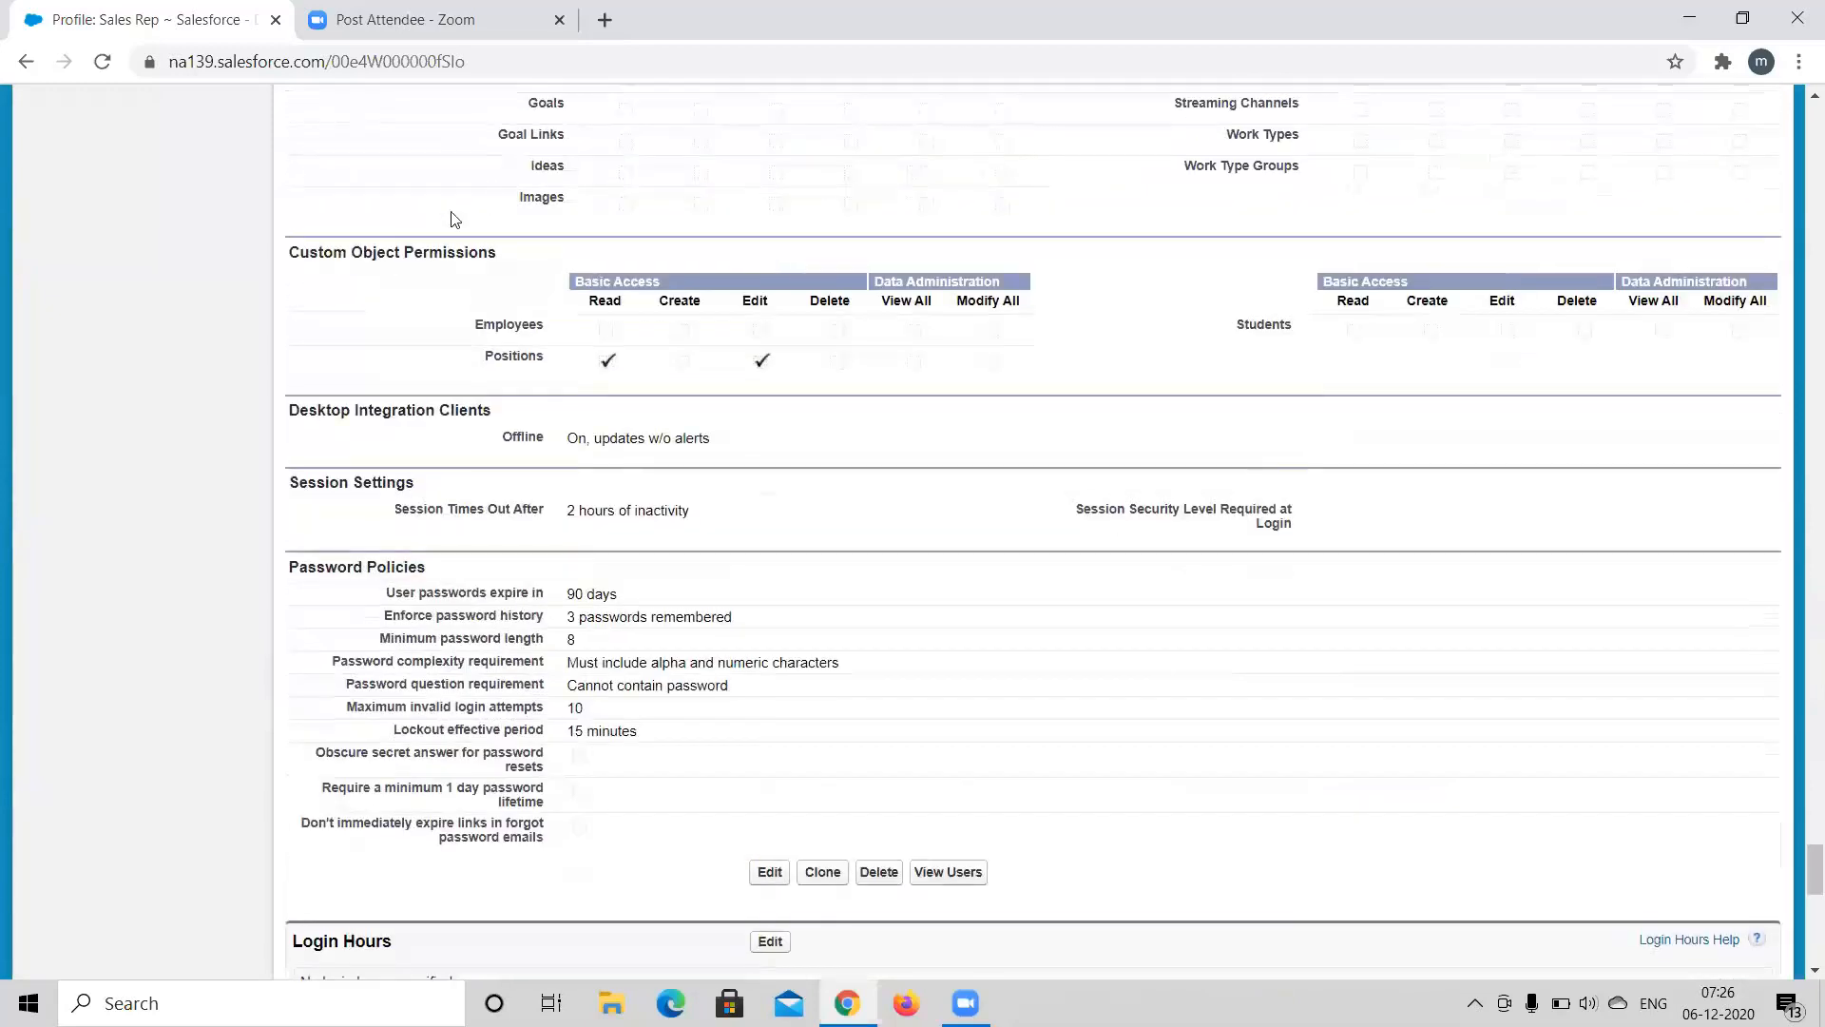
pyautogui.scroll(-3, 399, 546)
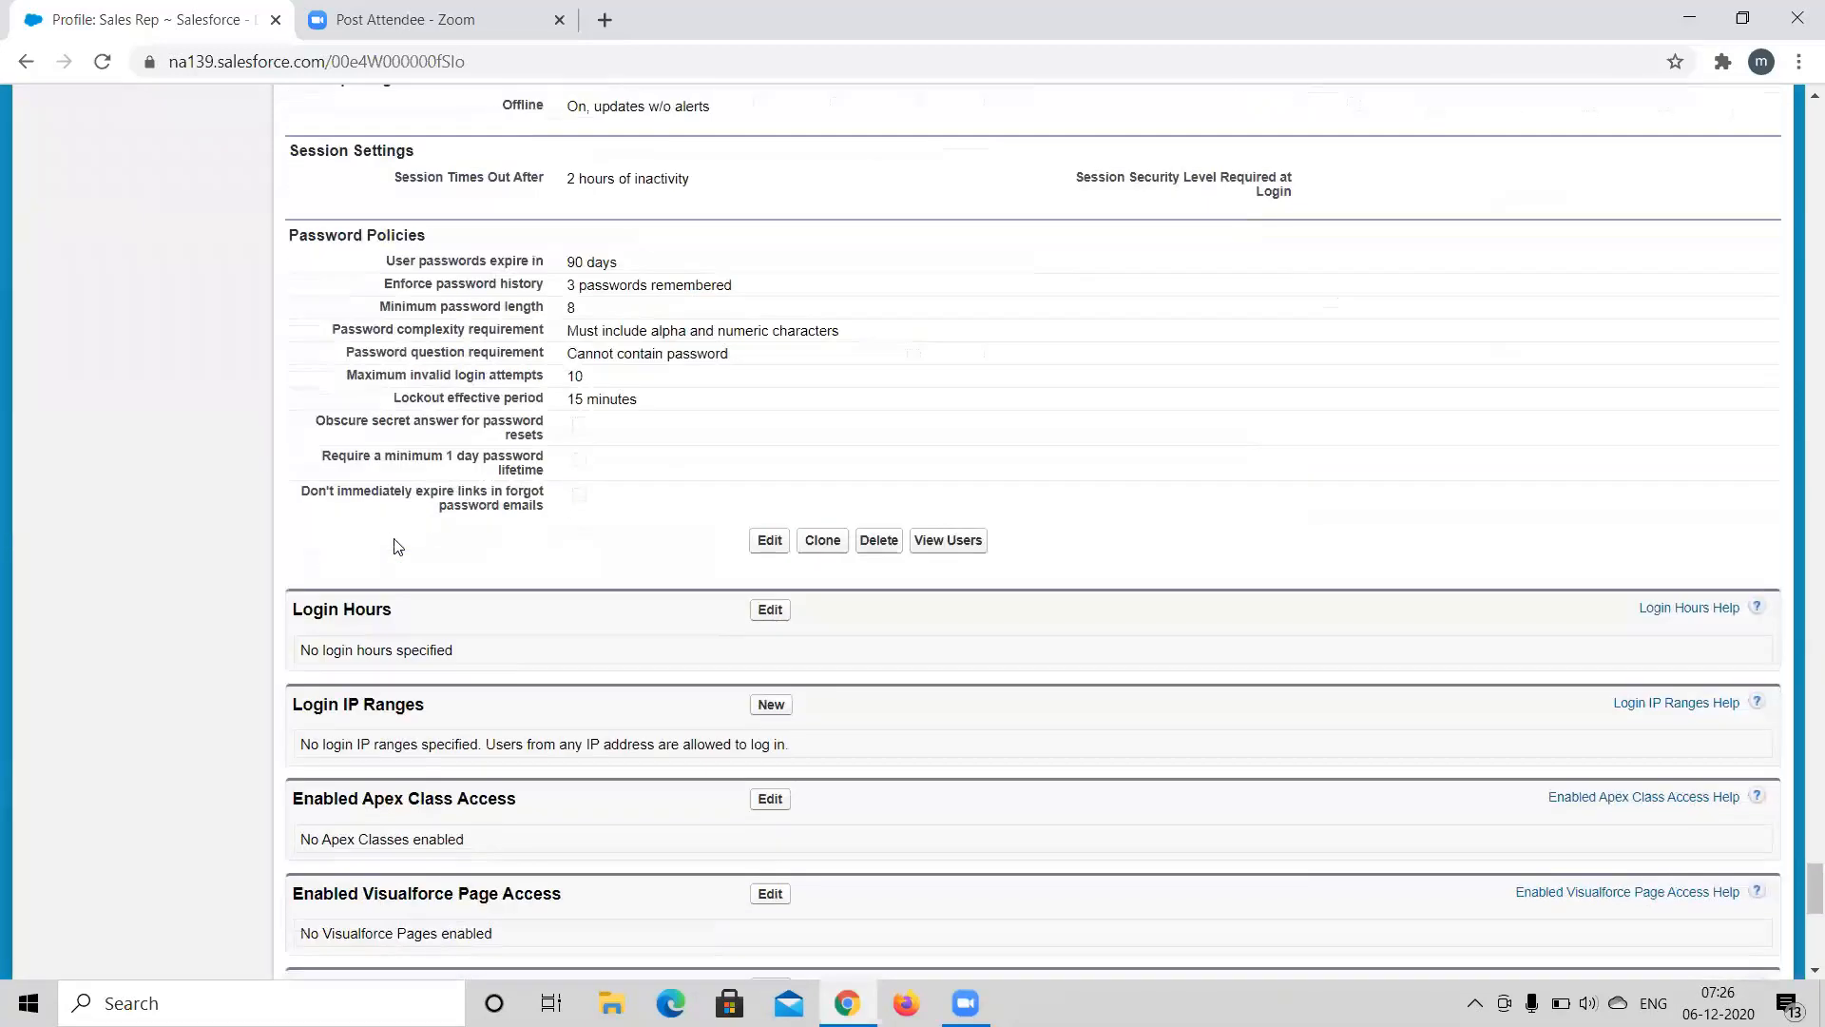
# Return to the start of the Sales Rep profile and examine the page layouts assigned to the standard objects.
pyautogui.scroll(20, 398, 547)
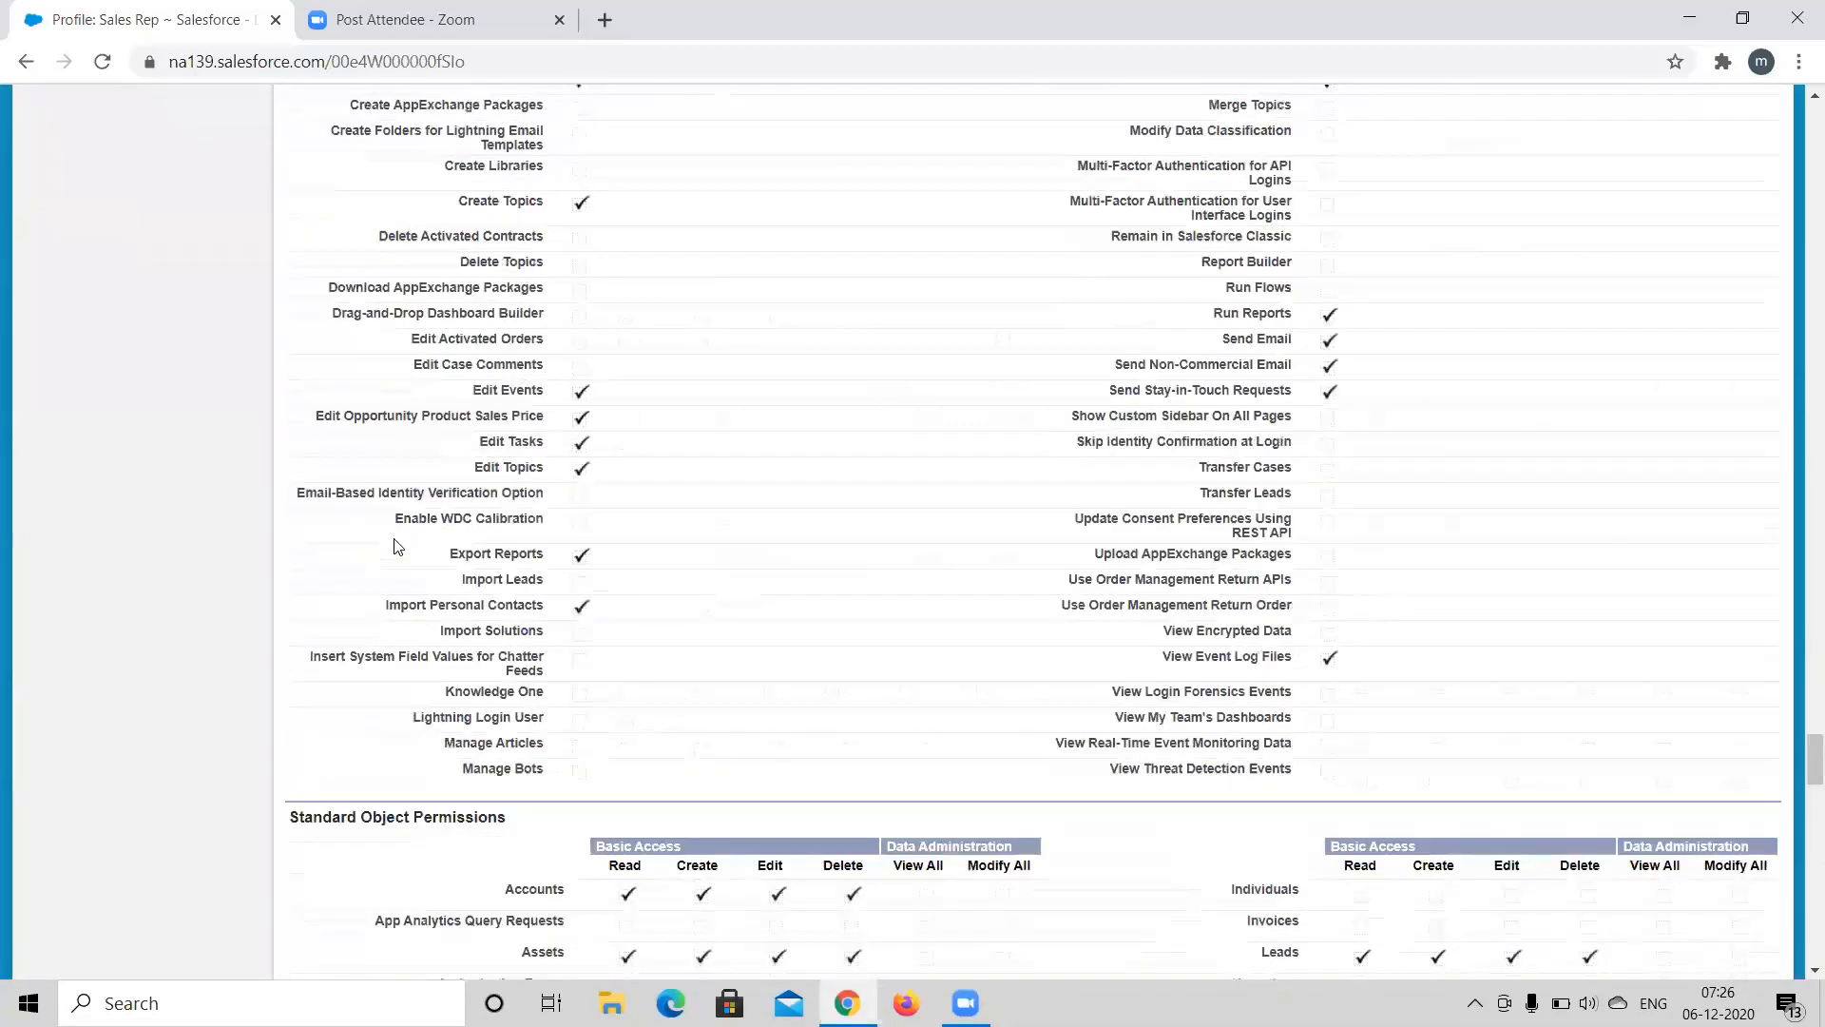
pyautogui.scroll(20, 396, 540)
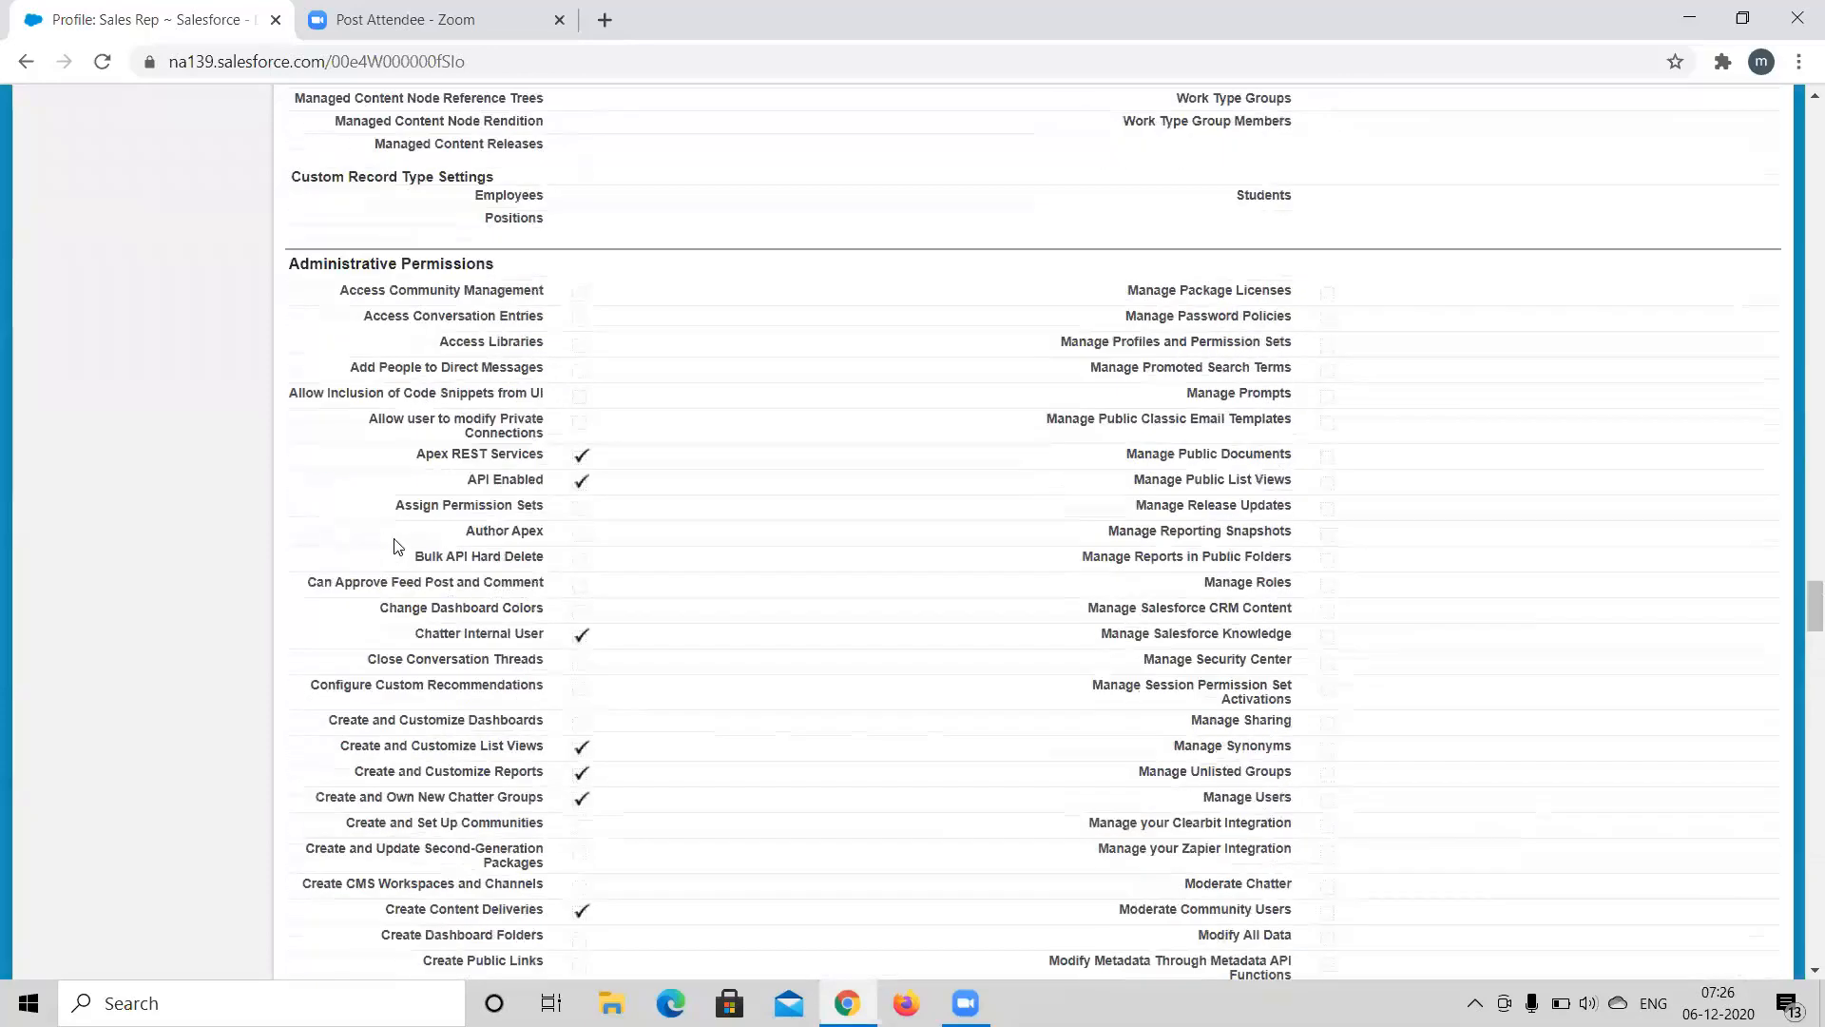
pyautogui.scroll(18, 395, 544)
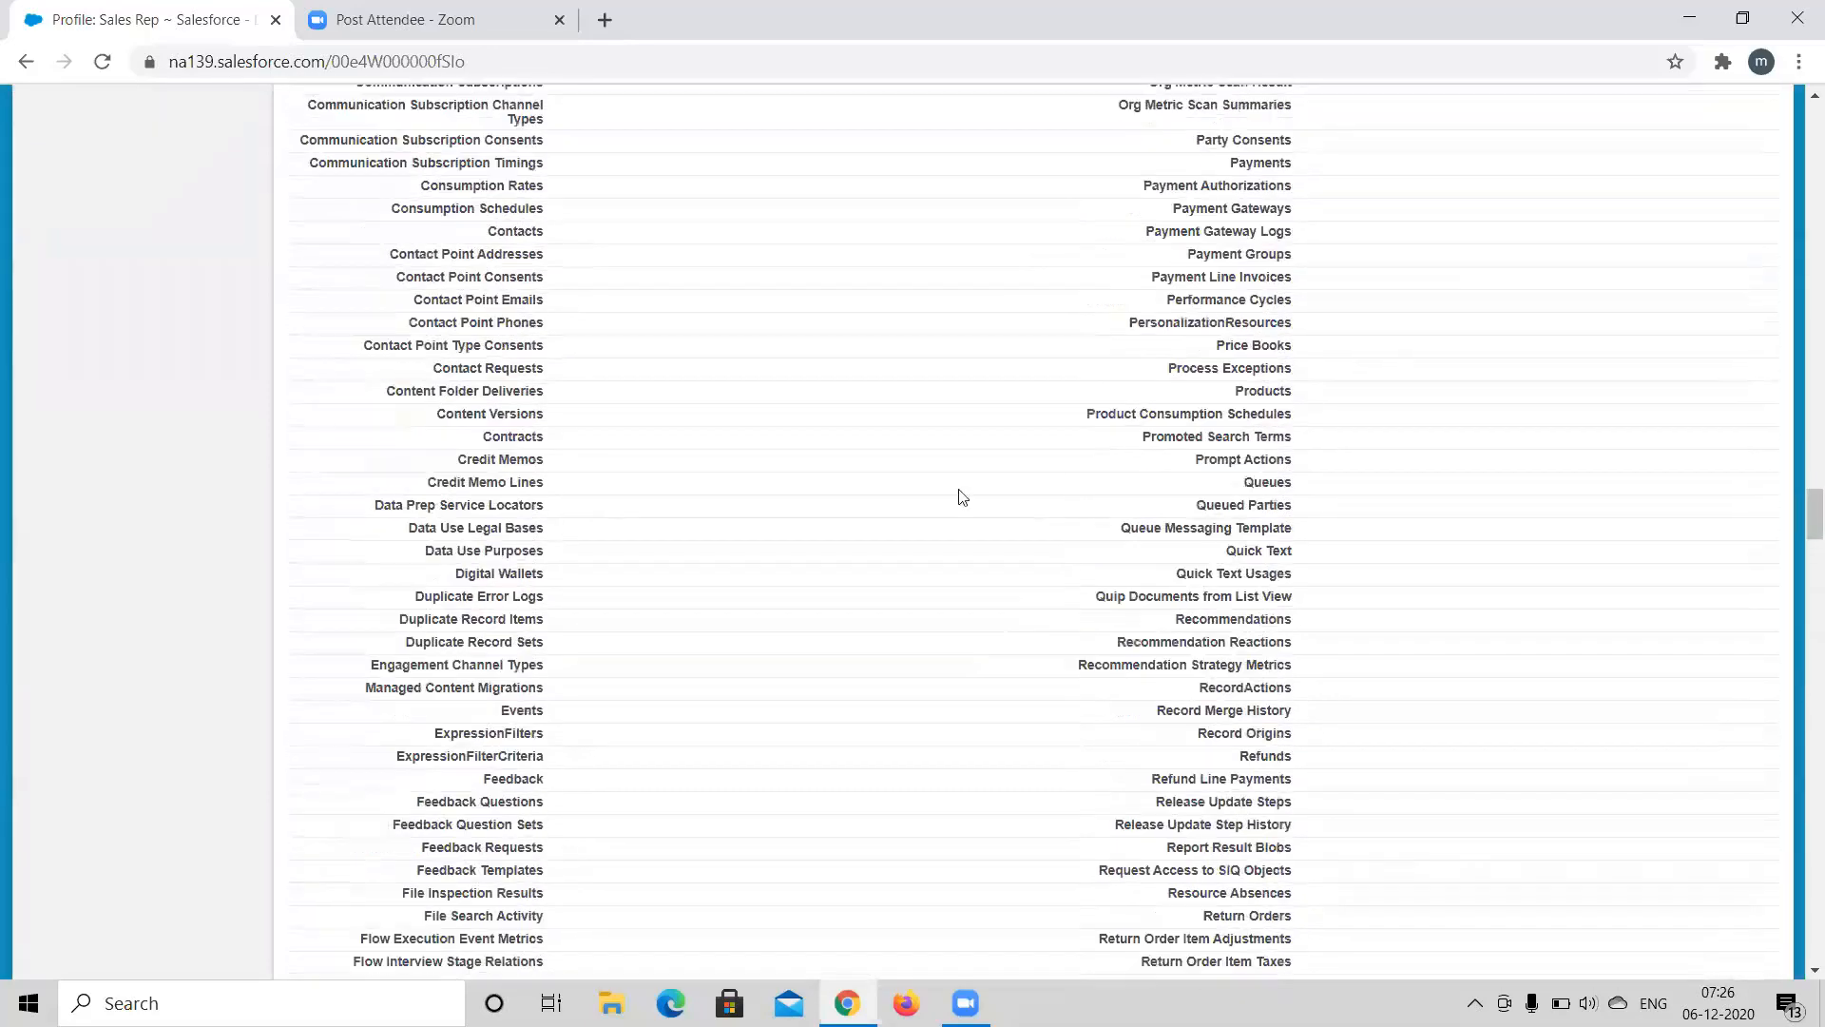
pyautogui.scroll(20, 1610, 622)
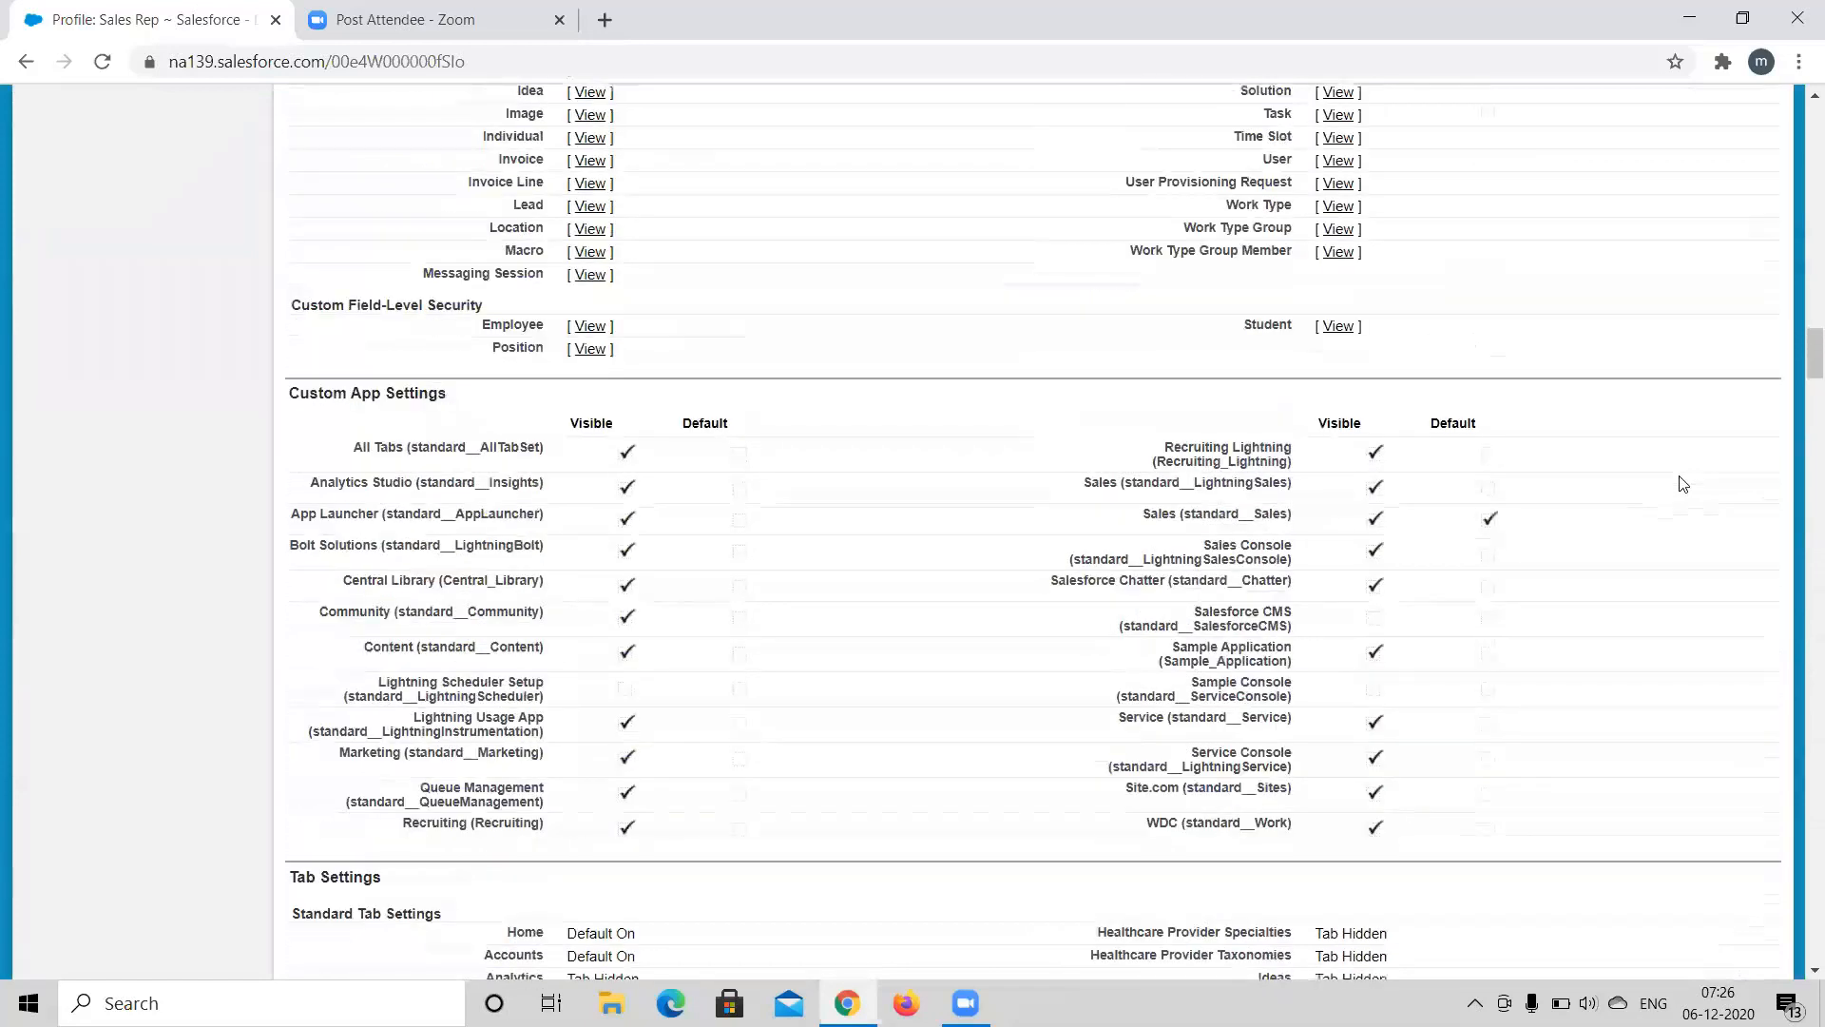
pyautogui.scroll(20, 1683, 484)
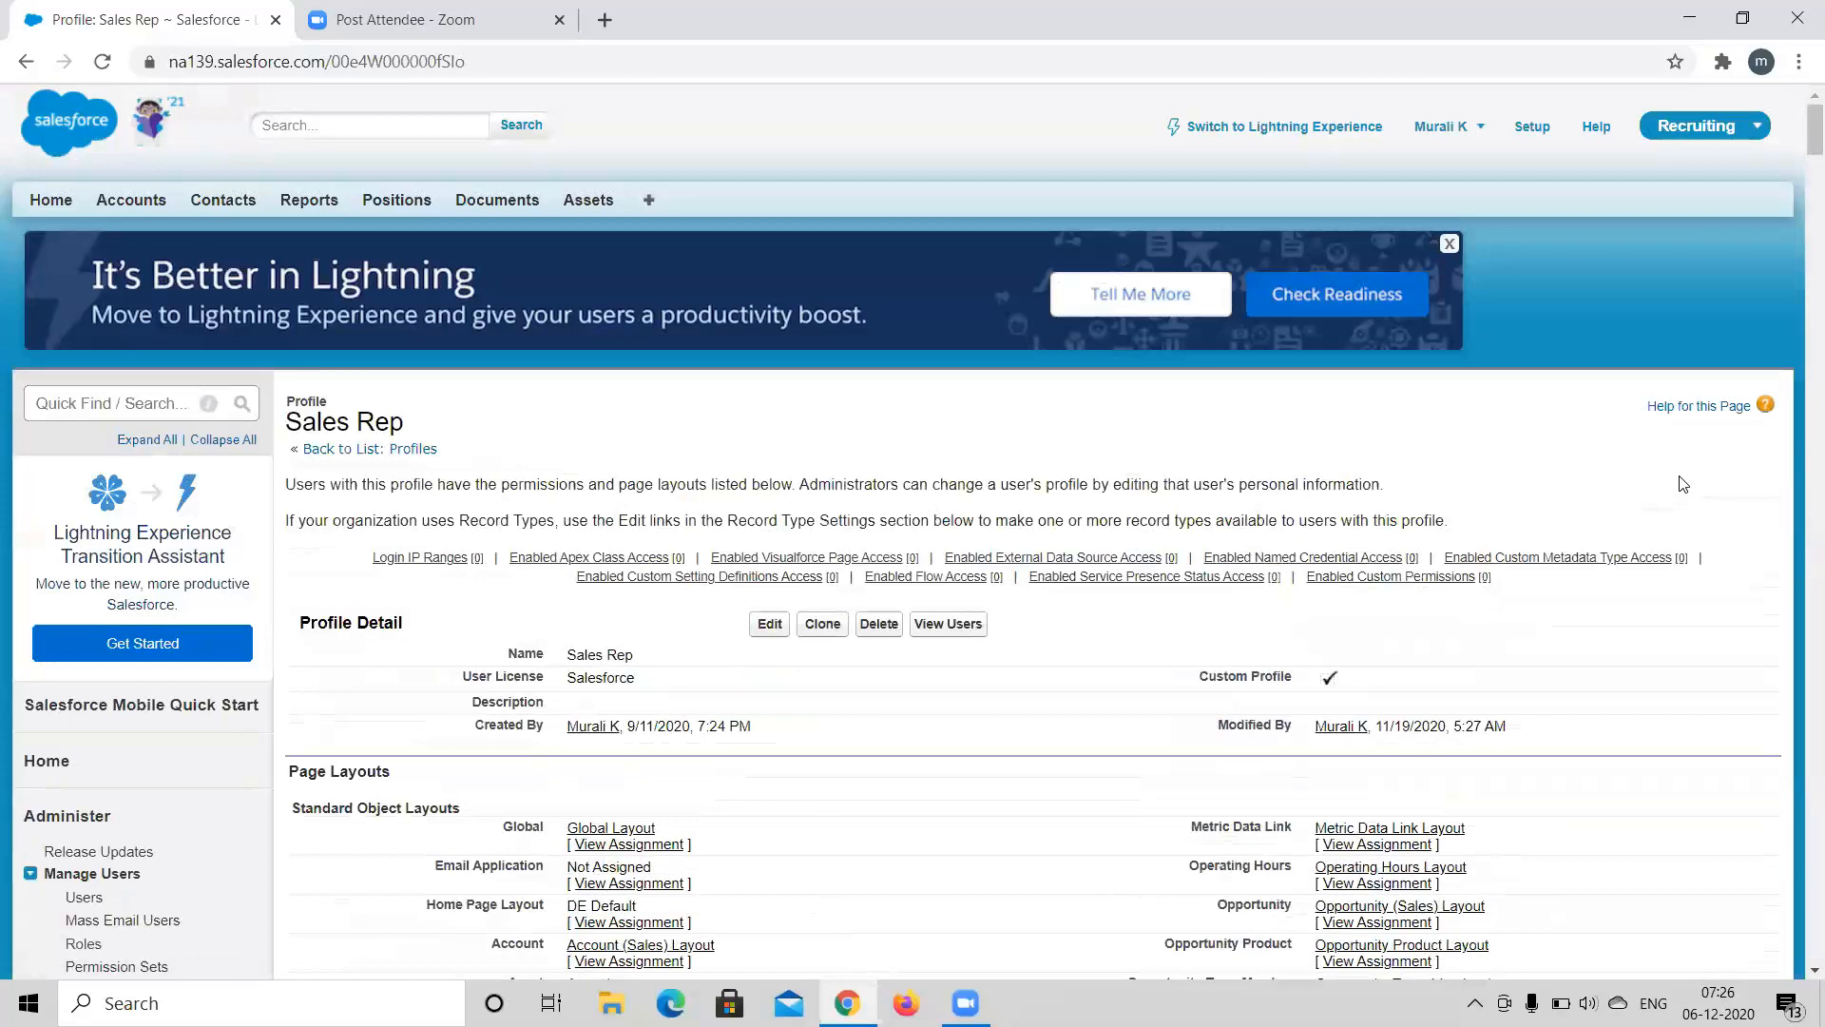
pyautogui.scroll(-4, 1140, 791)
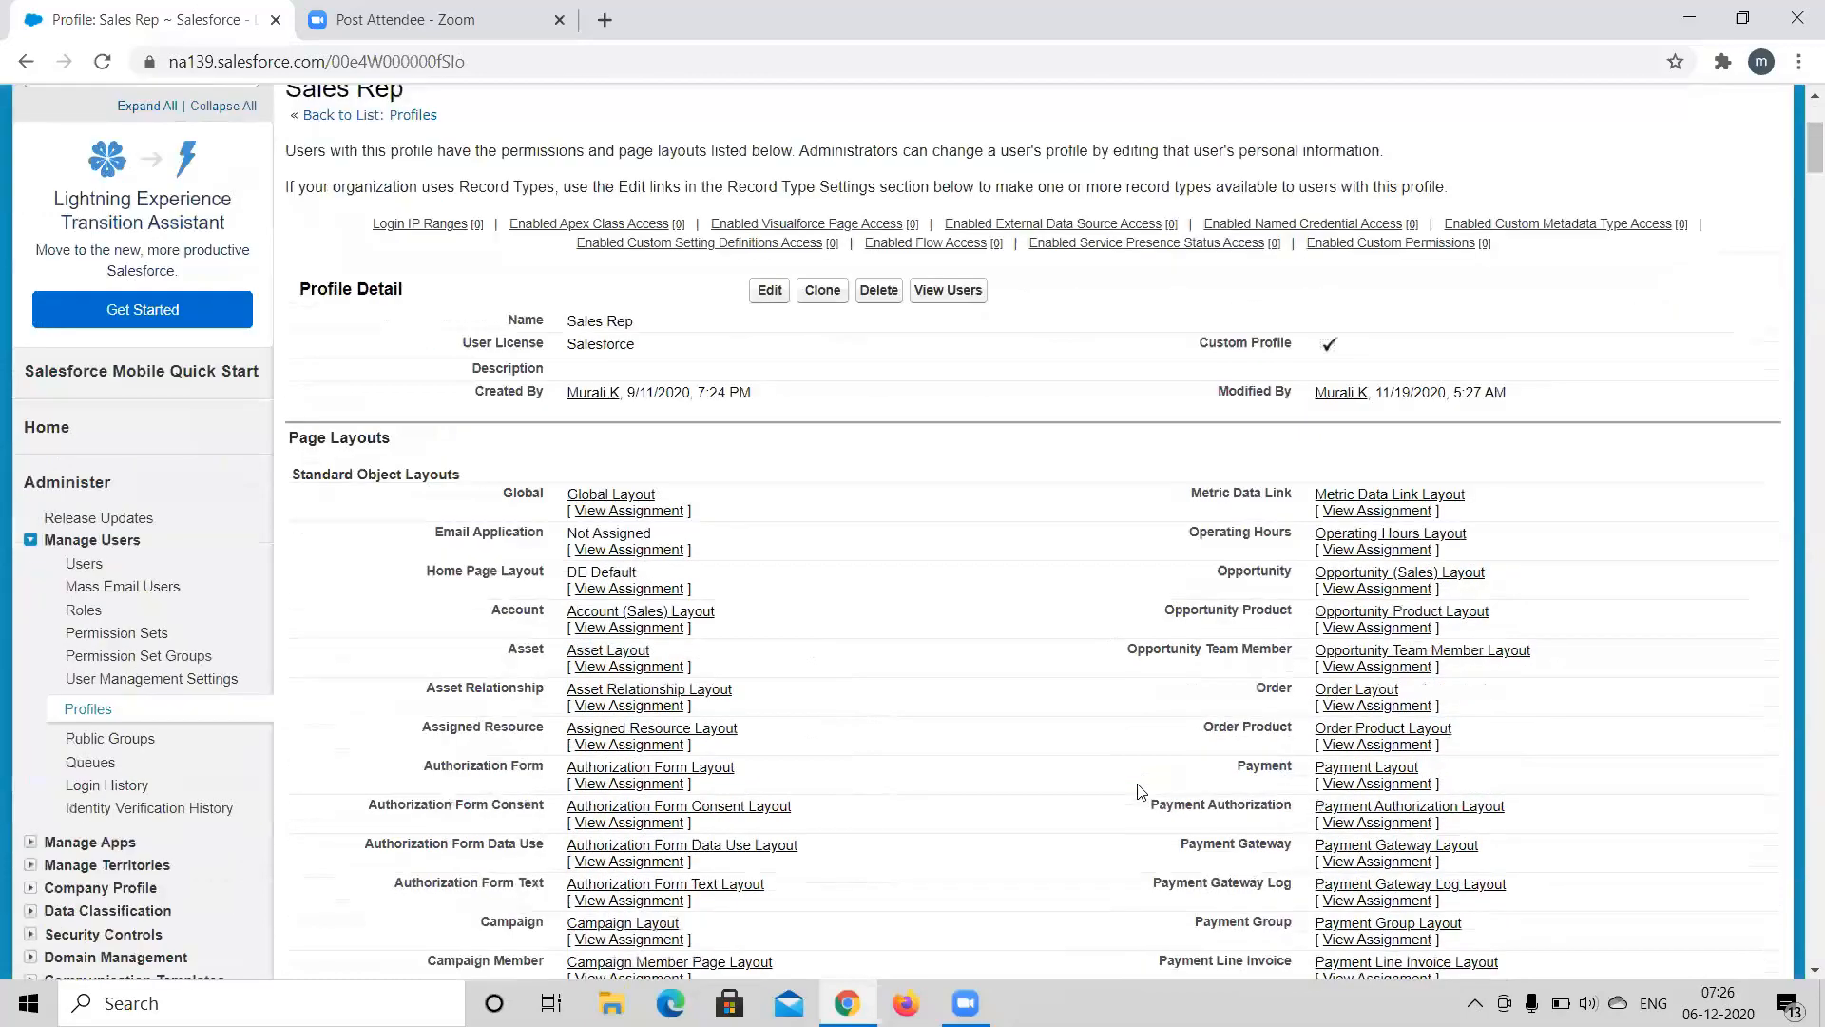
pyautogui.scroll(-3, 1140, 791)
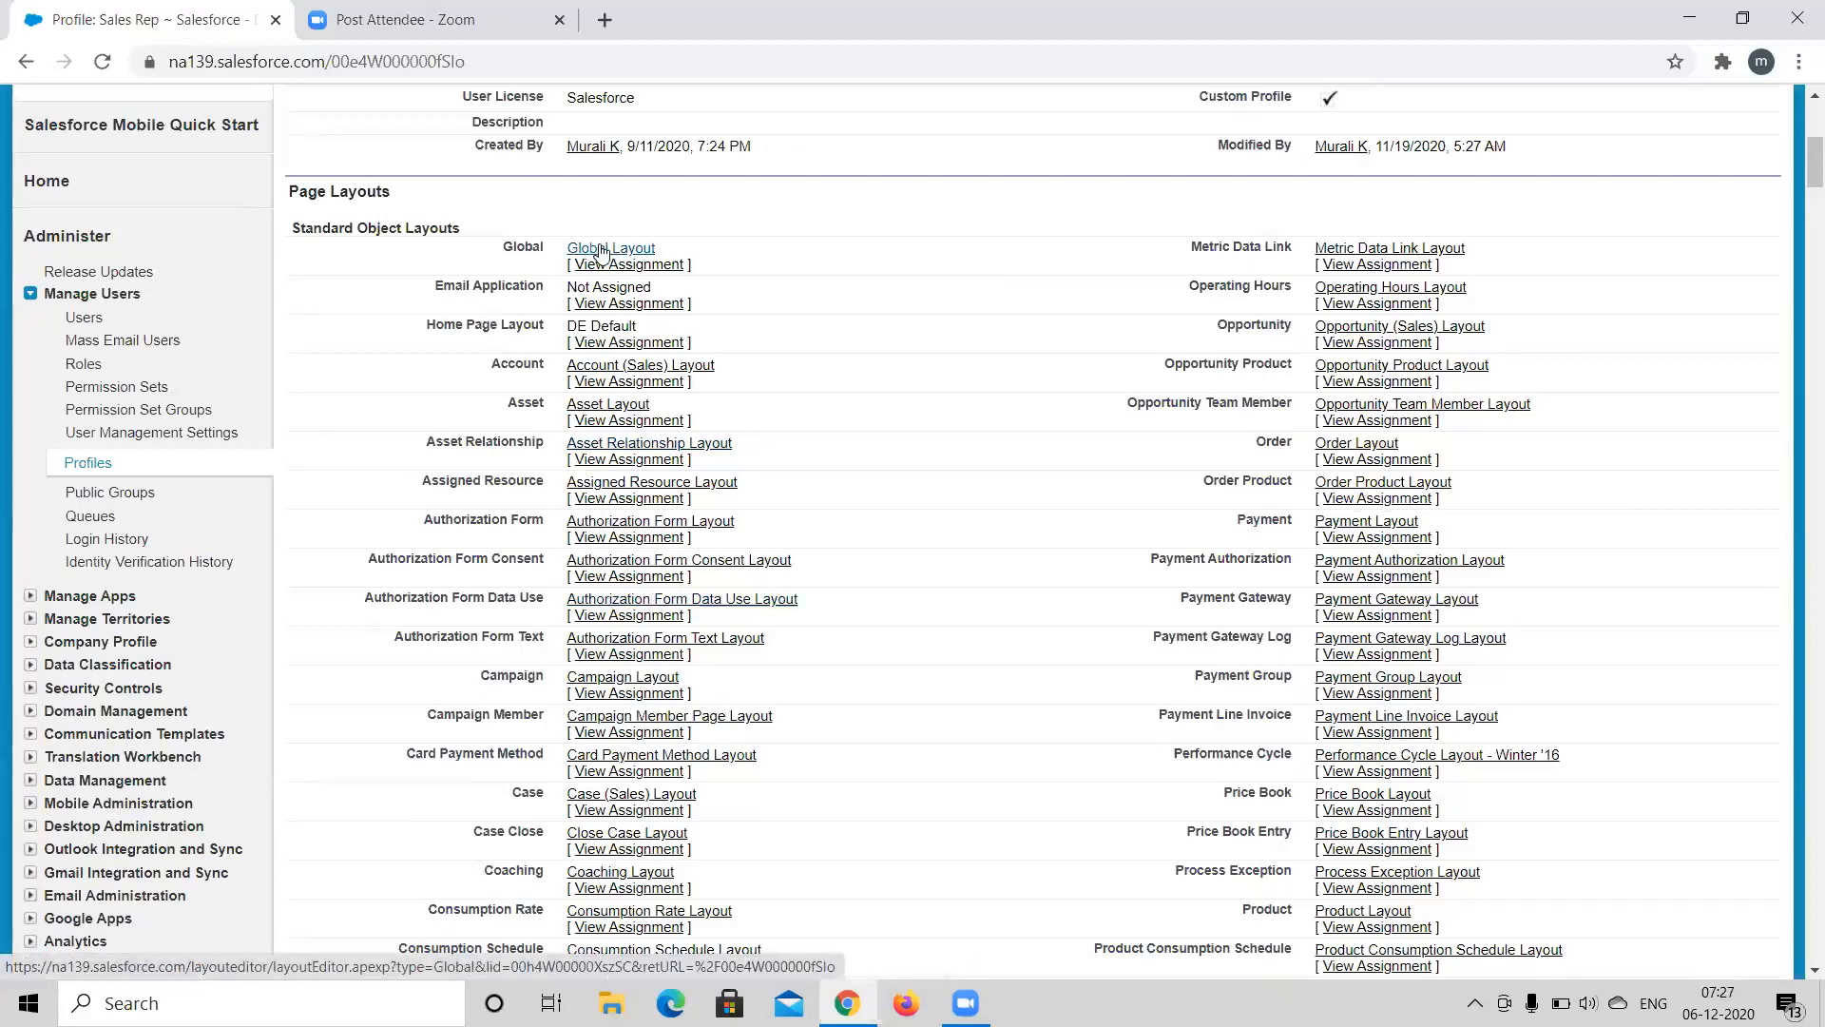
pyautogui.scroll(-1, 693, 358)
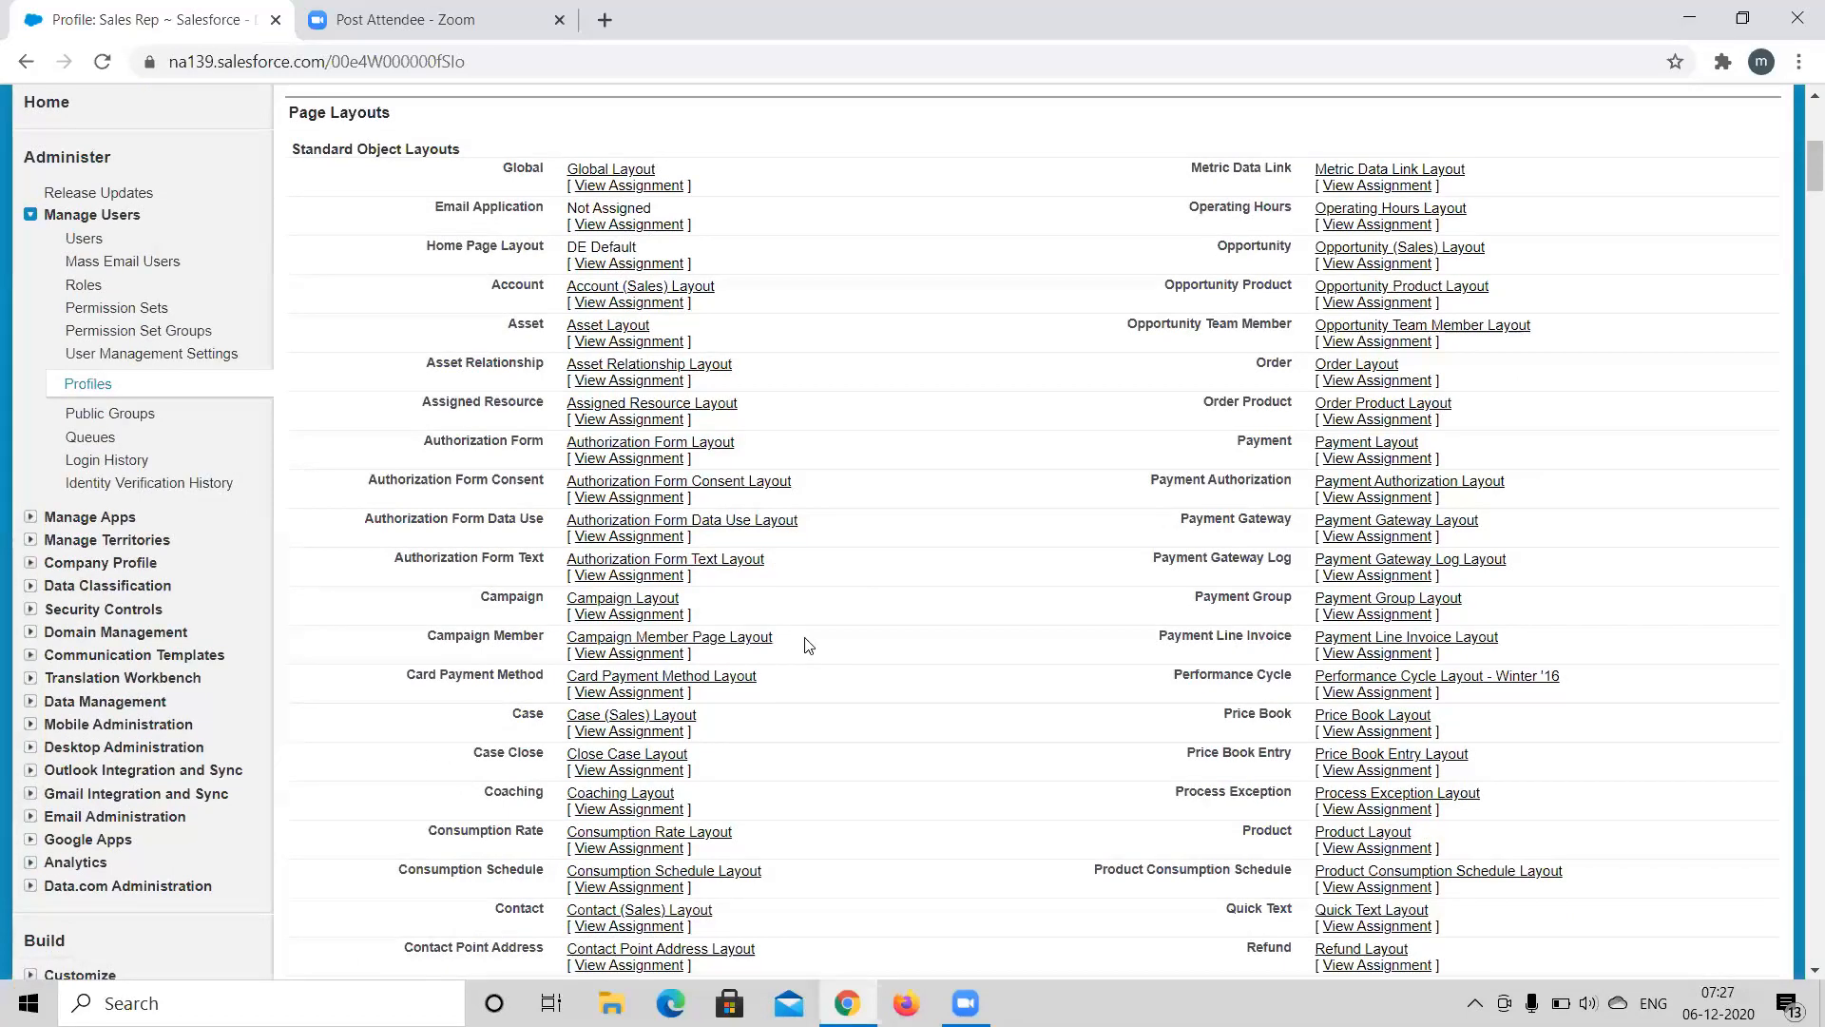
pyautogui.scroll(-2, 808, 645)
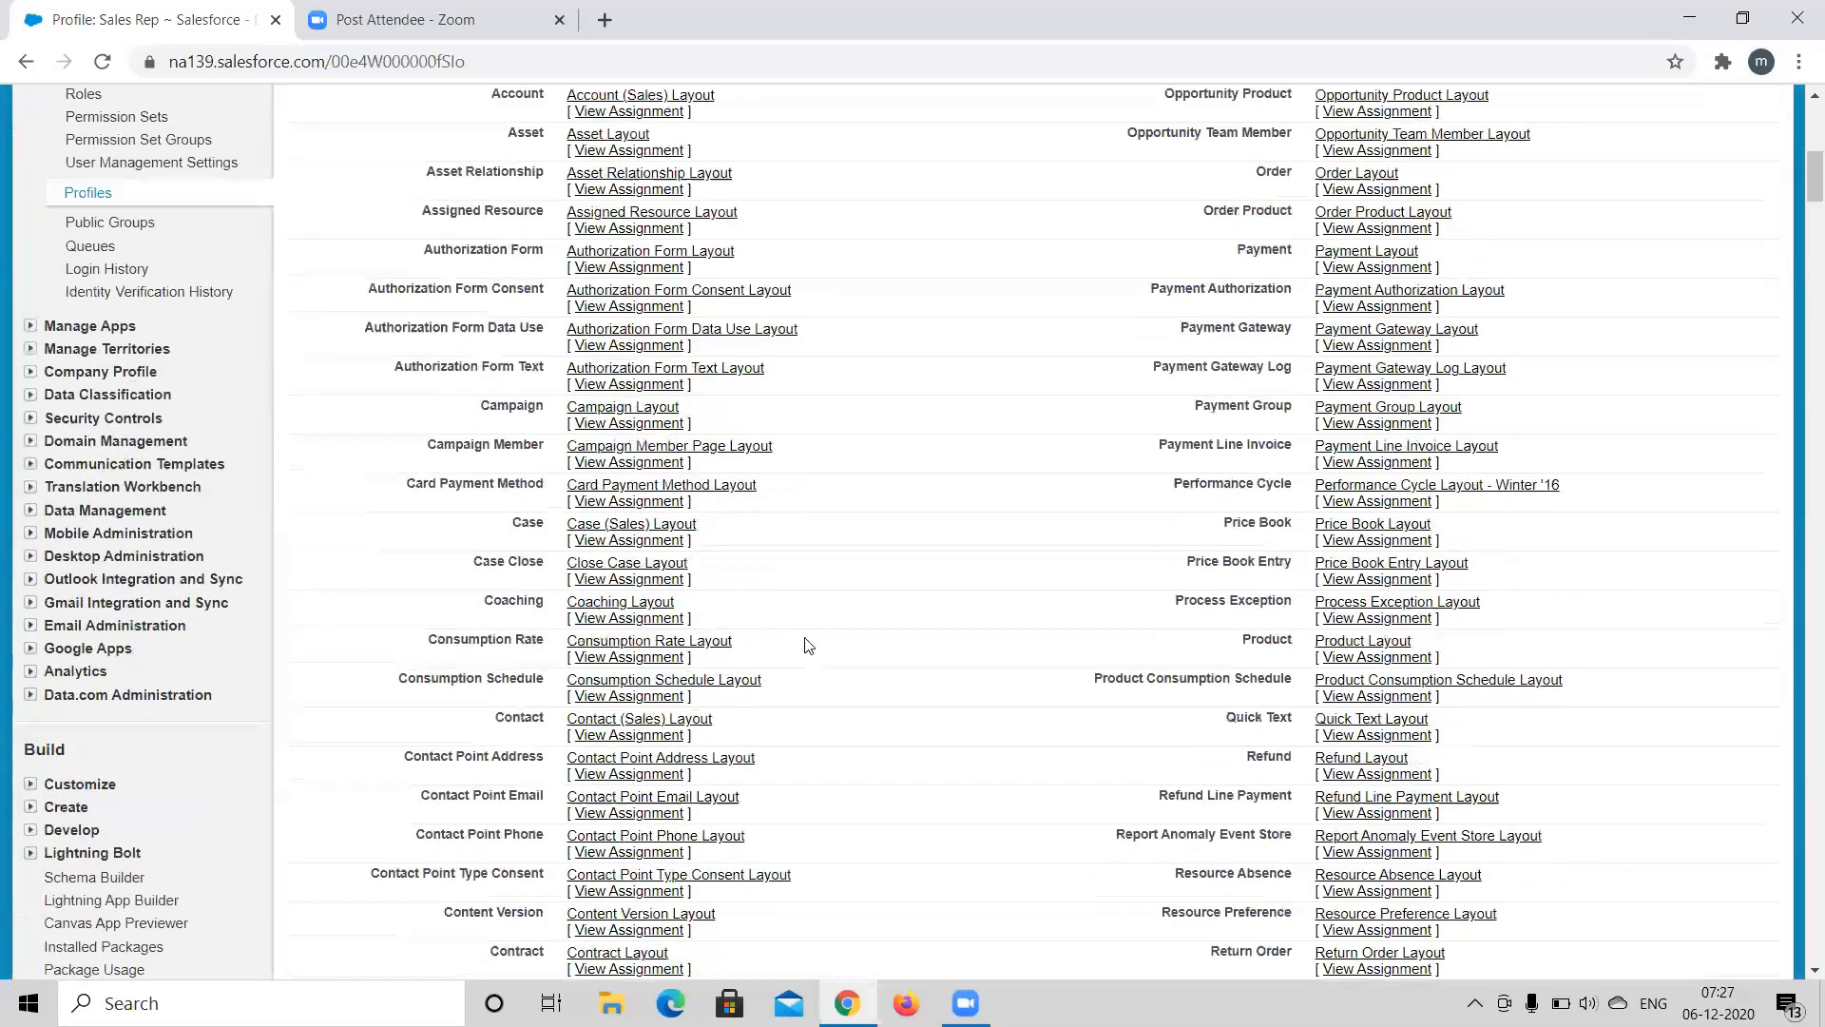
pyautogui.scroll(-2, 808, 646)
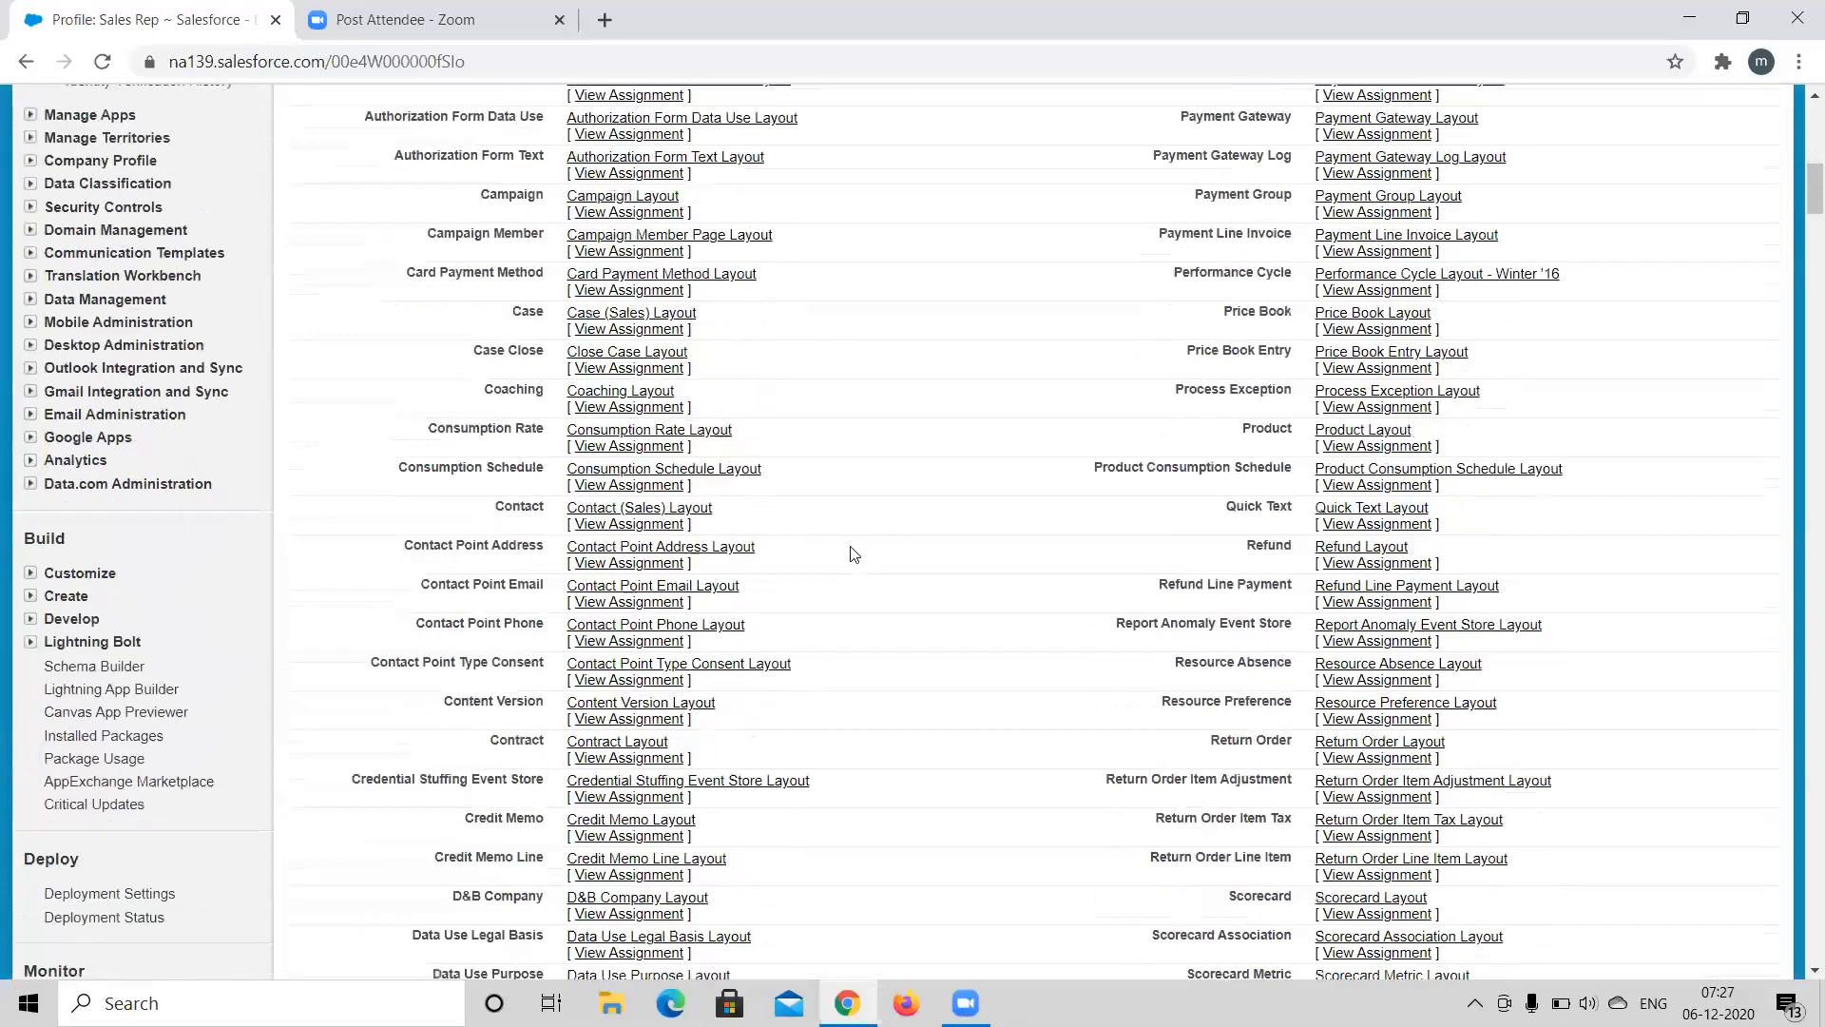
pyautogui.scroll(-1, 853, 553)
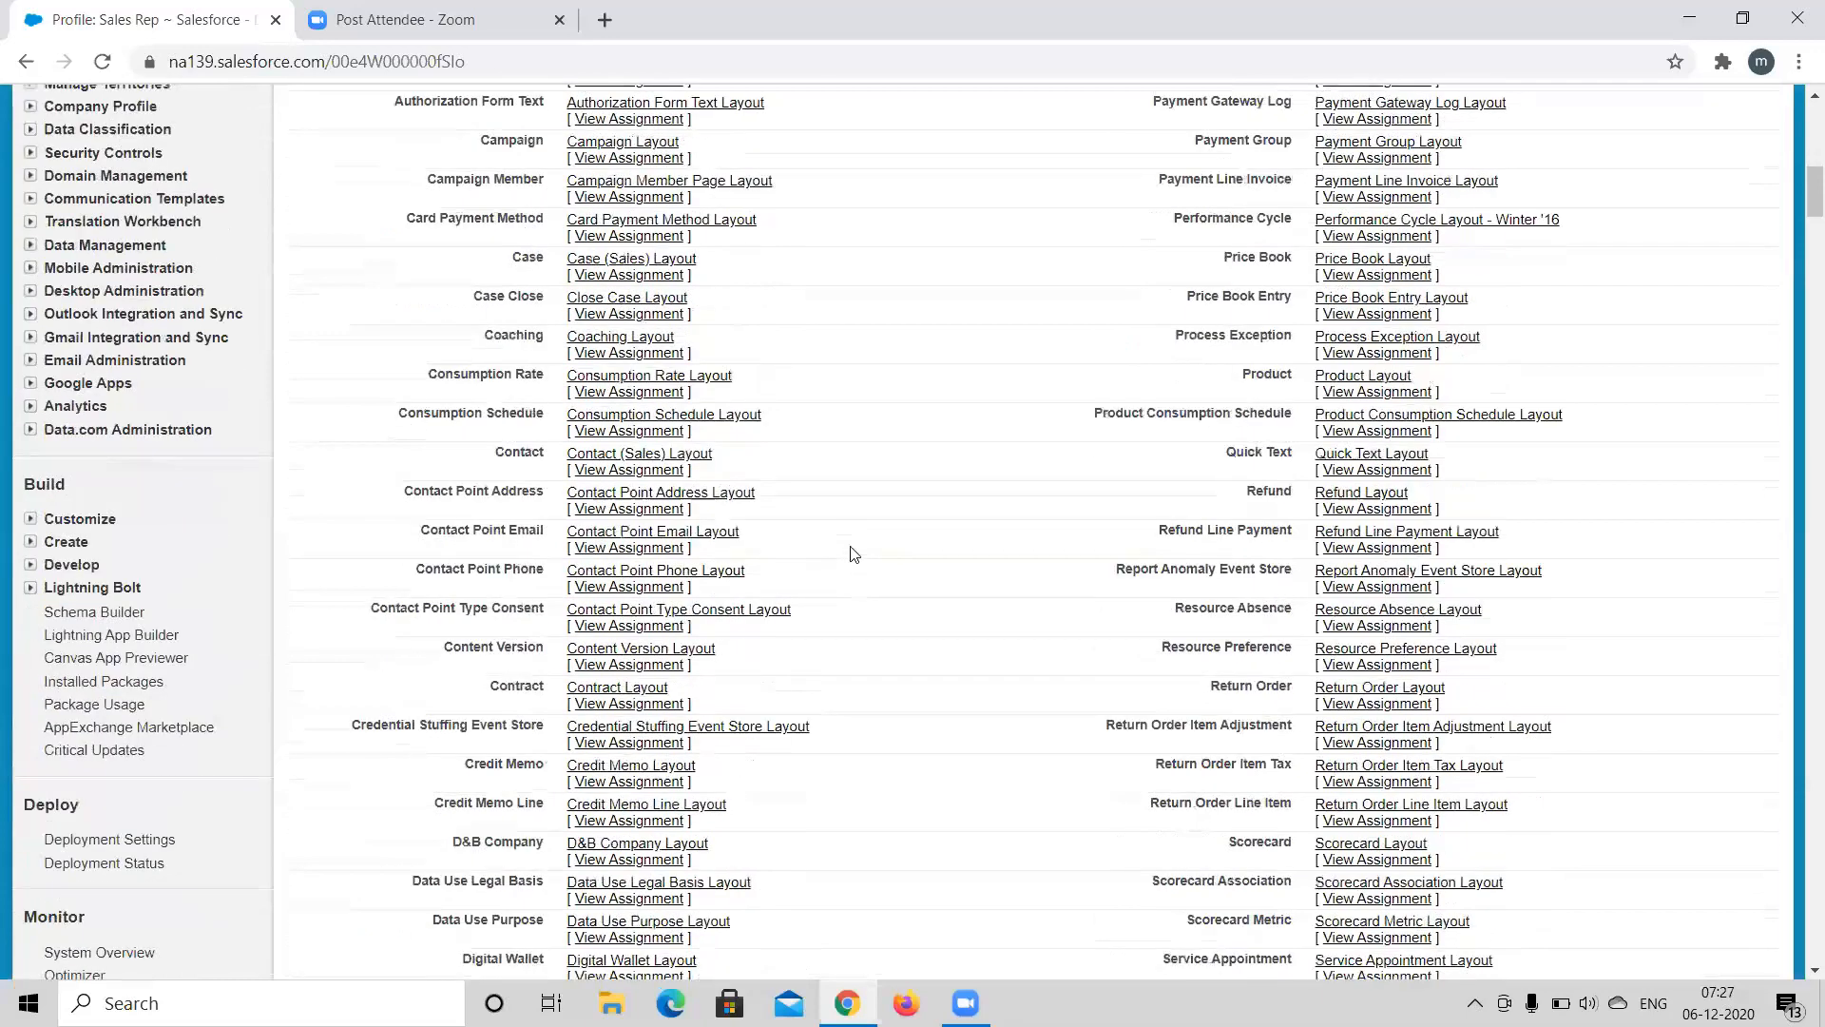
pyautogui.scroll(3, 853, 553)
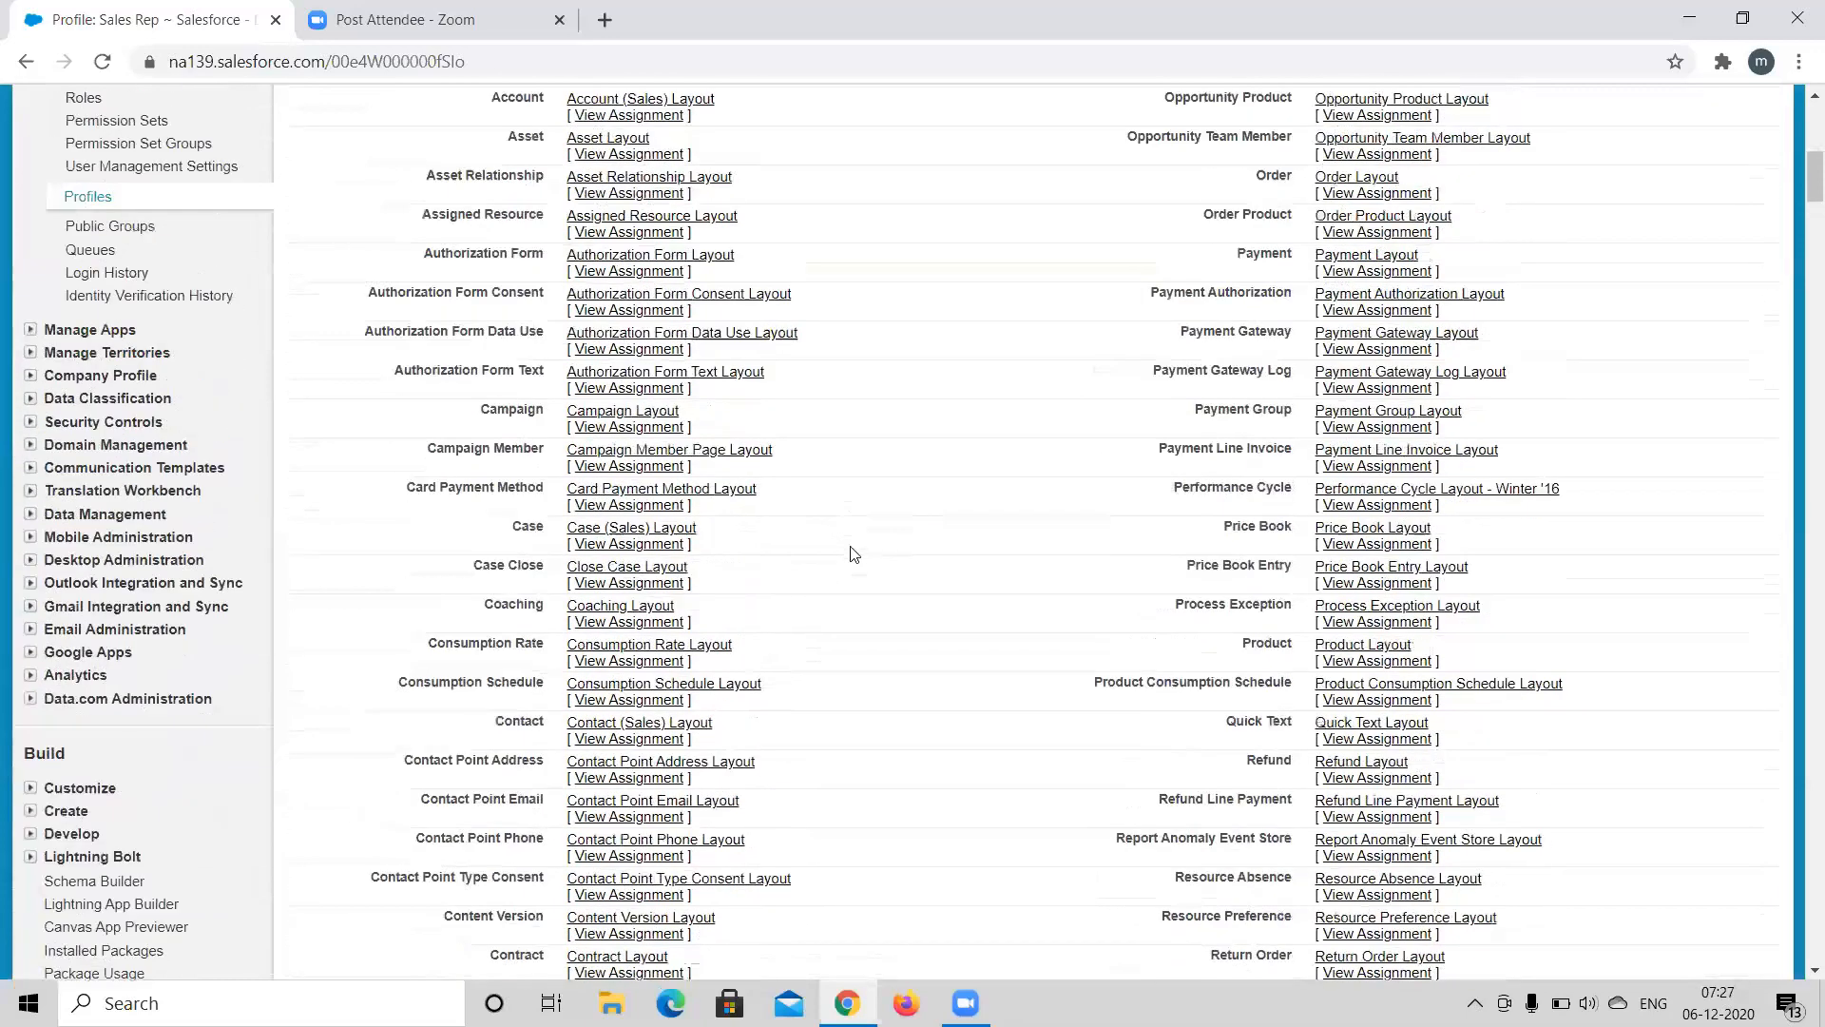
# Look through the Sales Rep profile's standard object page layouts down to the Standard Field-Level Security section.
pyautogui.scroll(1, 853, 554)
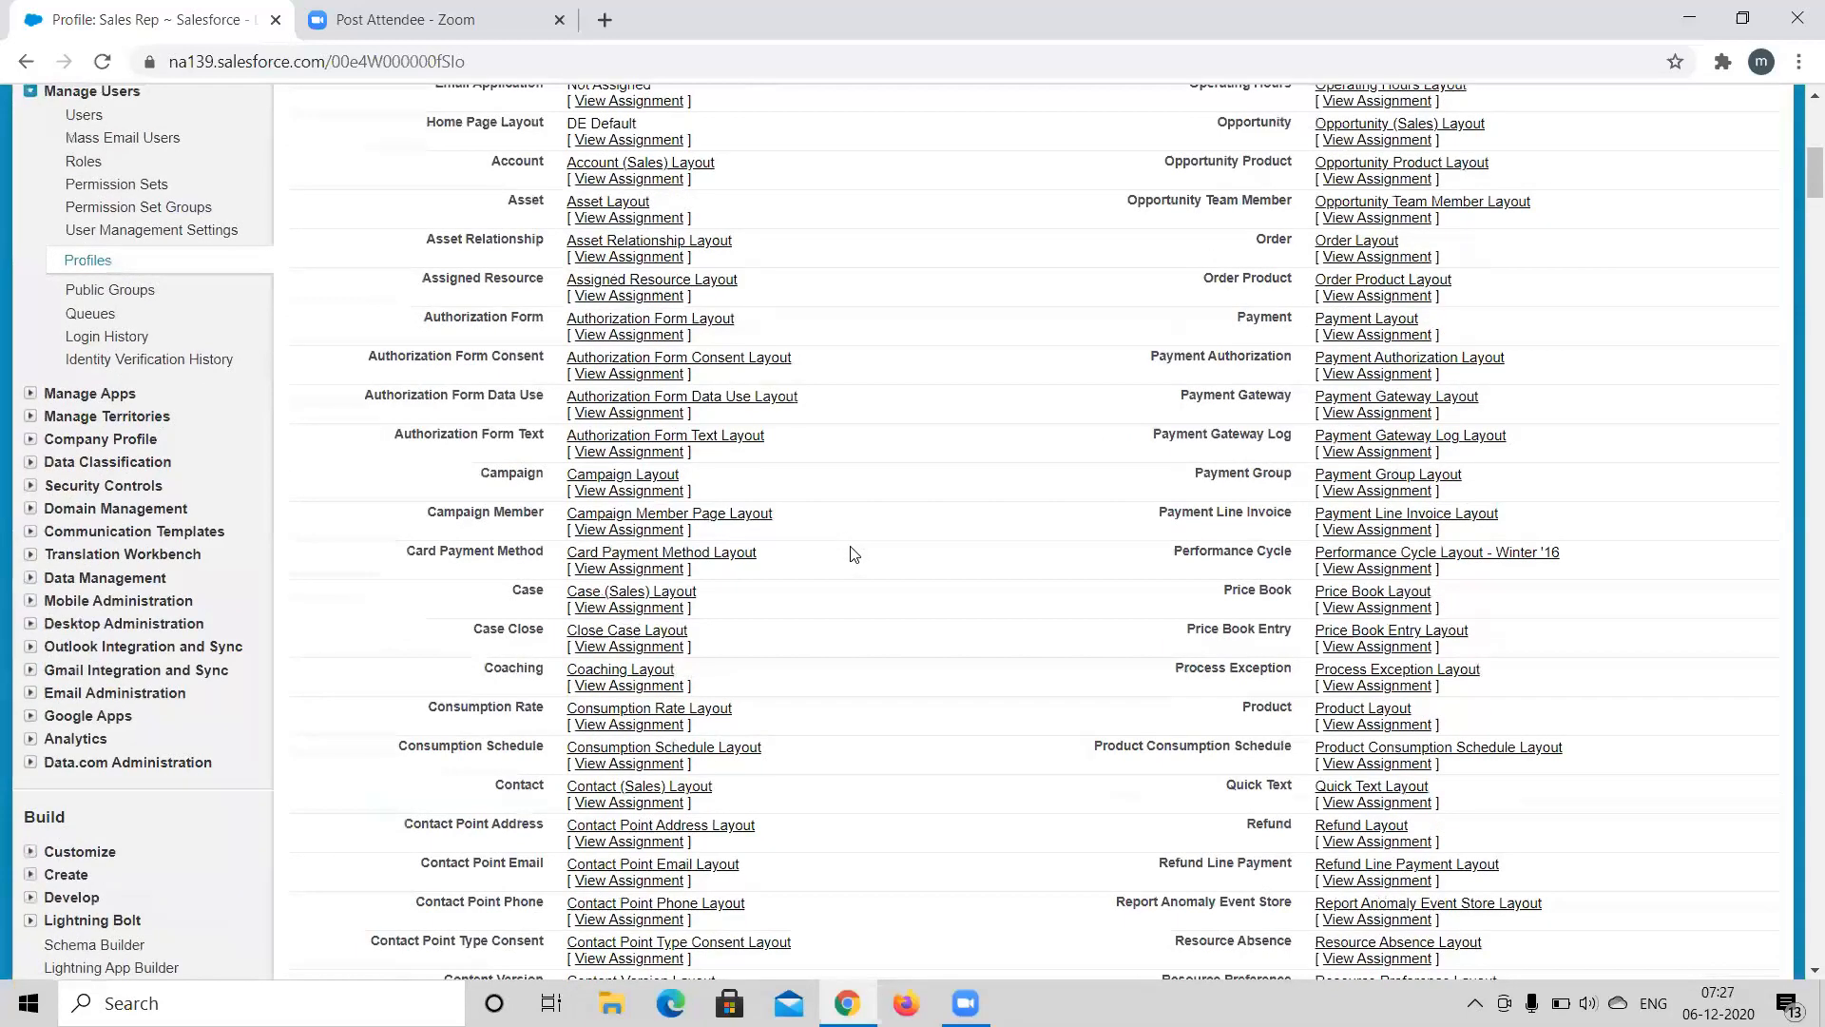
pyautogui.scroll(-3, 853, 553)
pyautogui.scroll(-3, 853, 554)
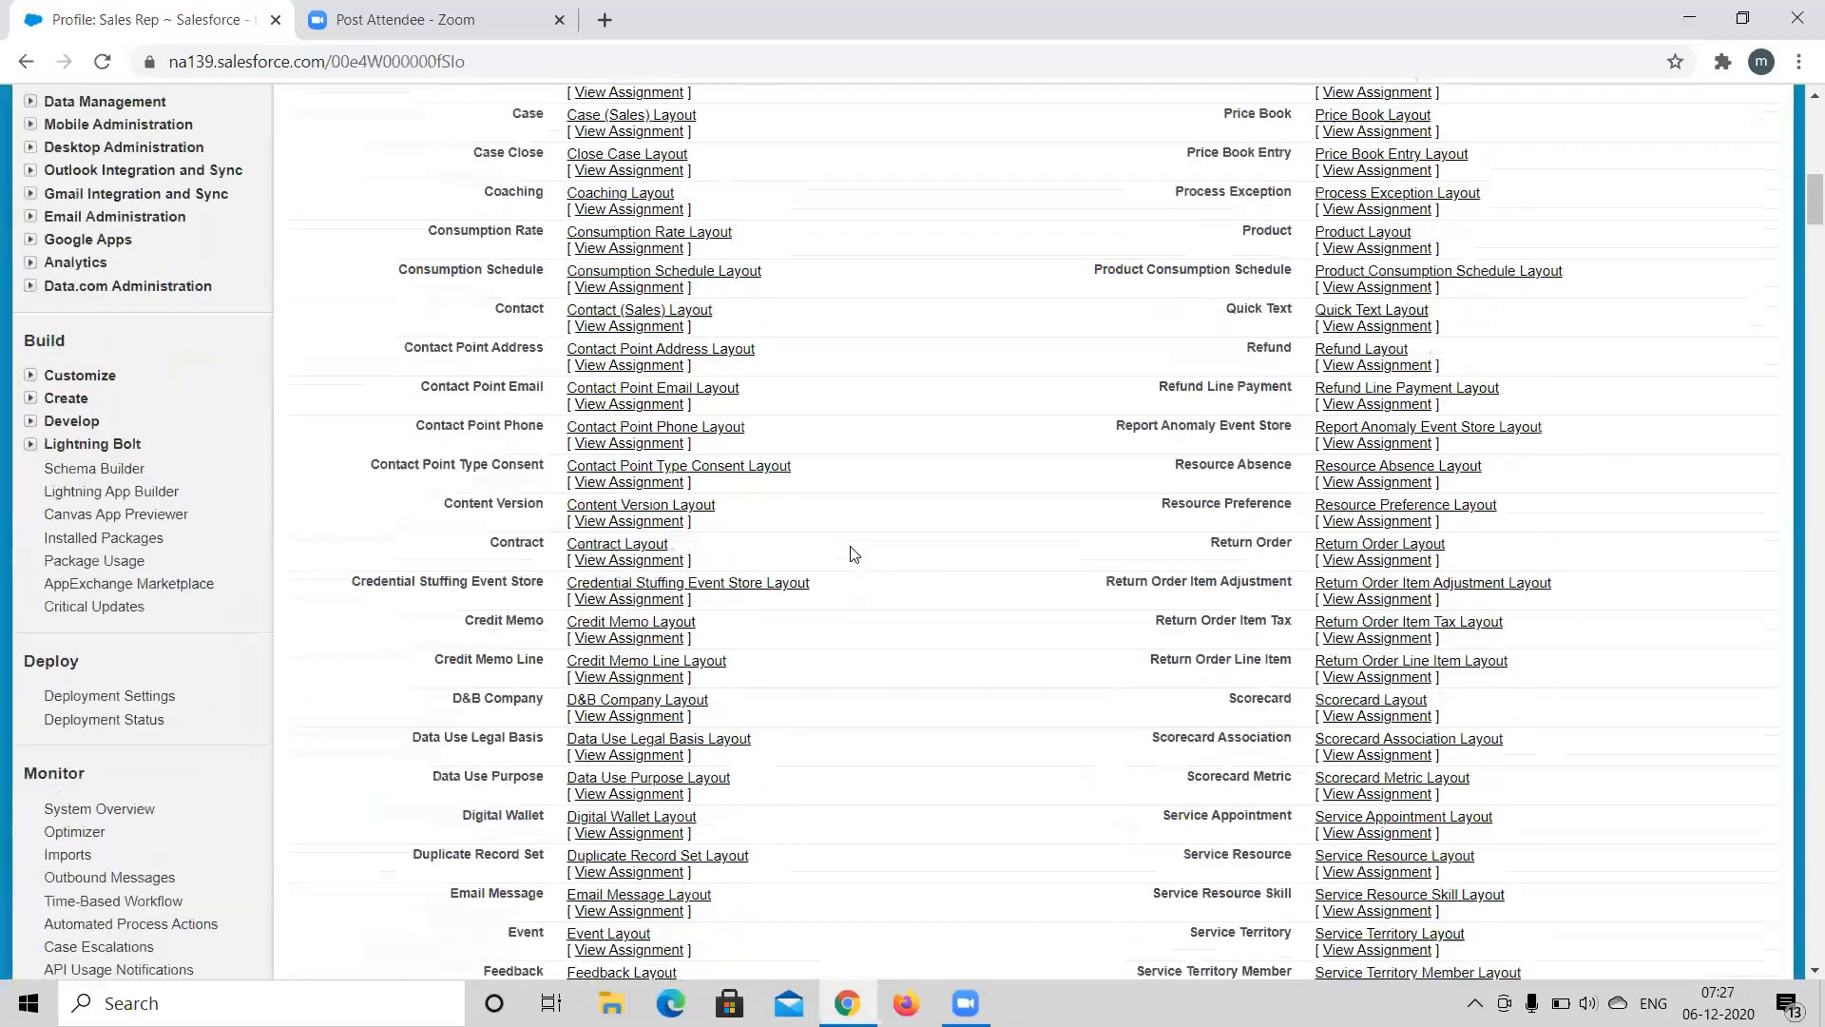
pyautogui.scroll(-1, 853, 554)
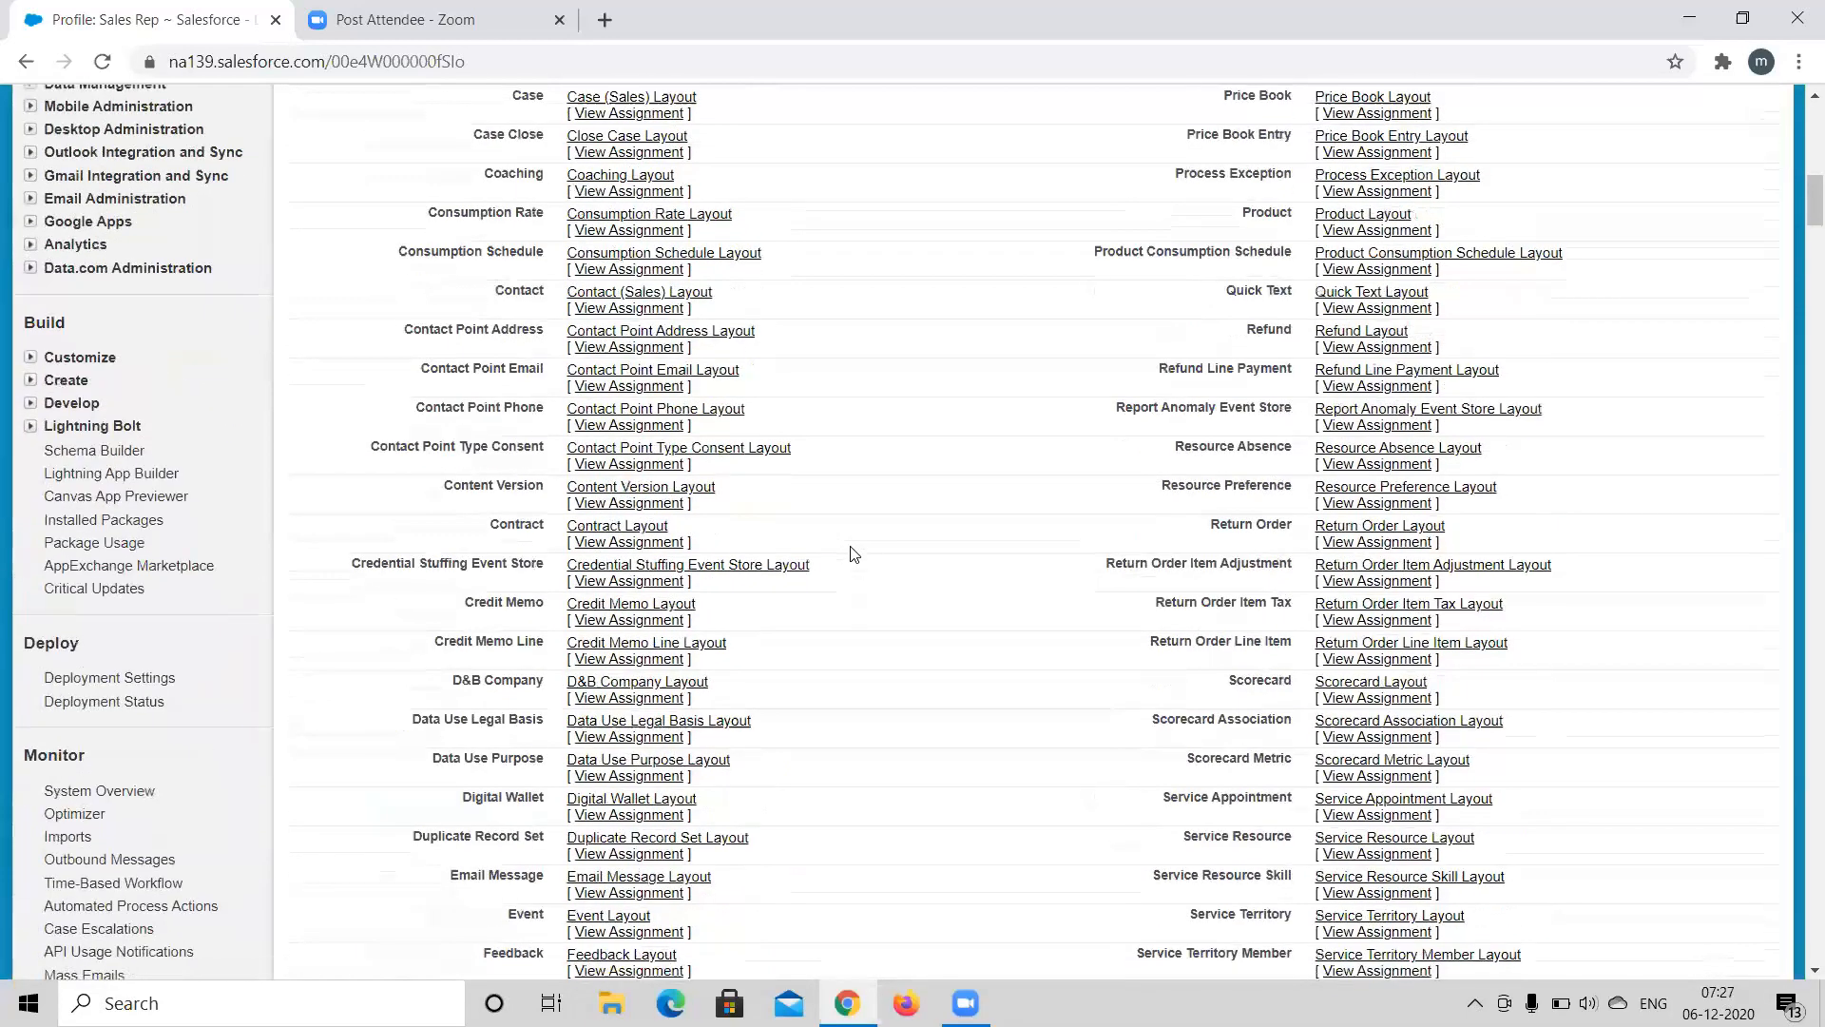
pyautogui.scroll(-1, 852, 553)
pyautogui.scroll(-15, 853, 553)
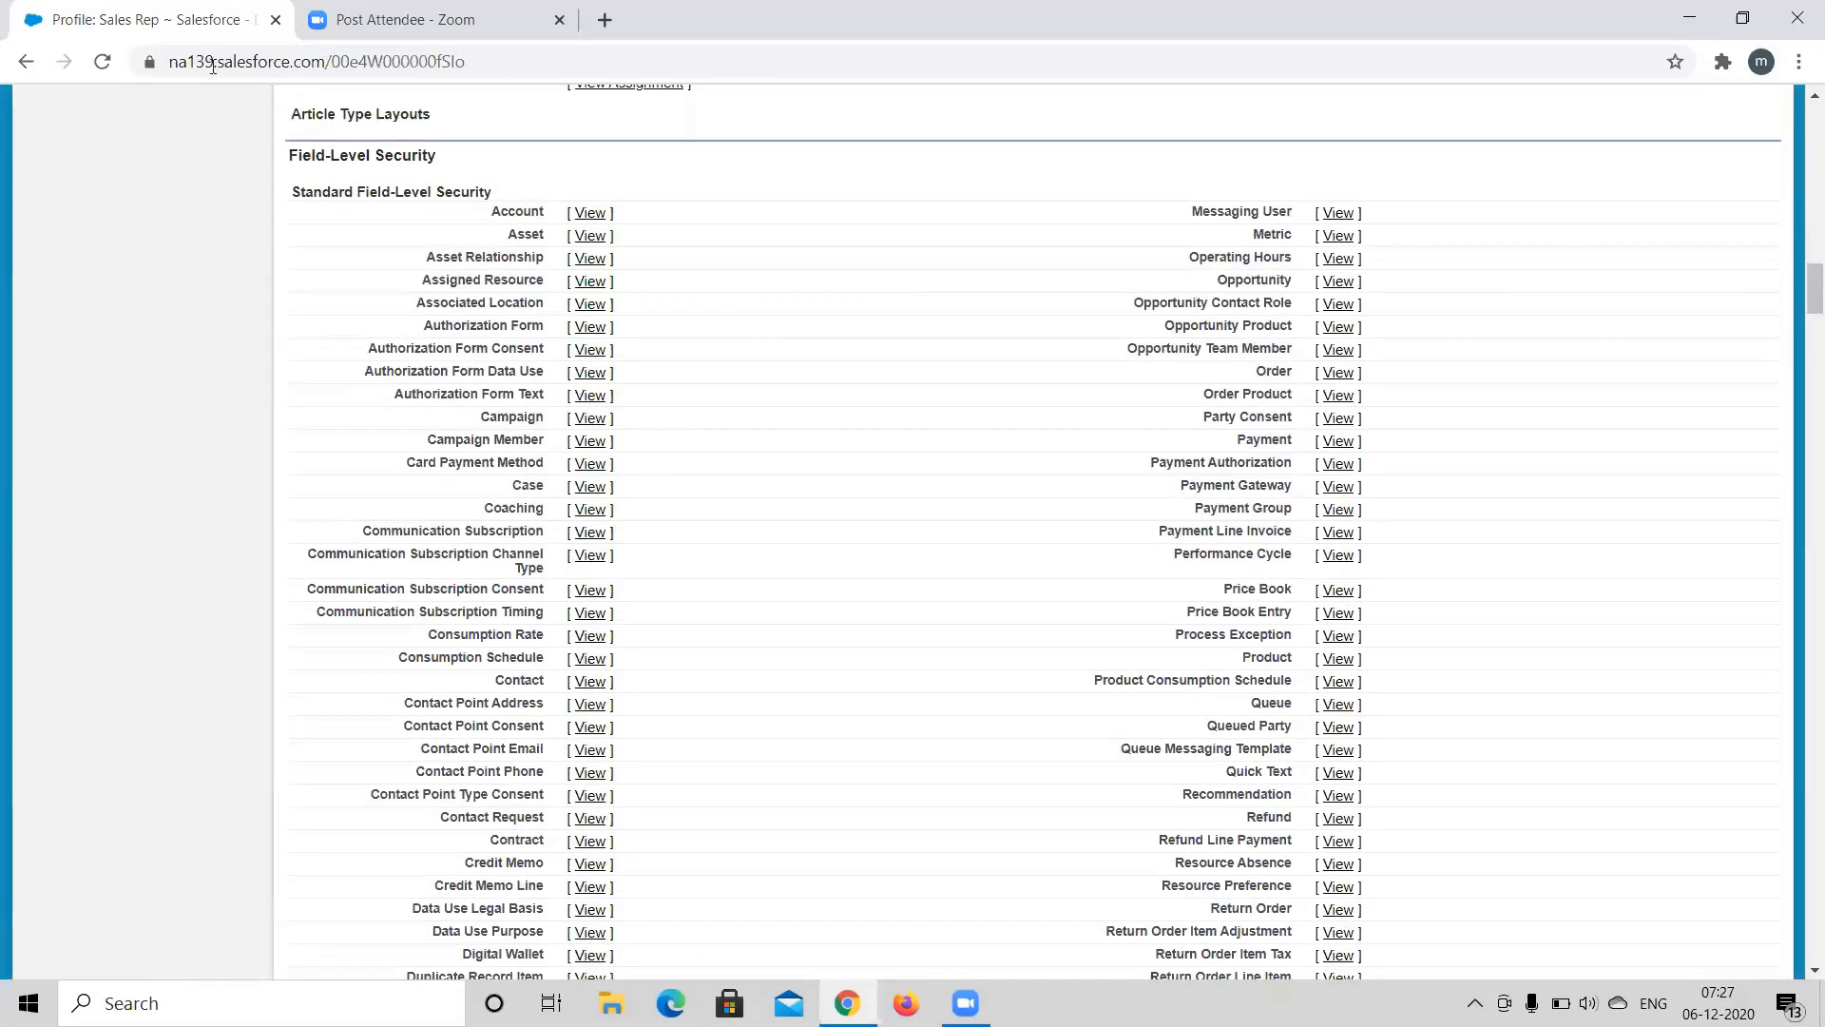
# Open the Senior Developer position record in a duplicate of the profile's browser tab and examine its detail fields.
pyautogui.rightClick(209, 20)
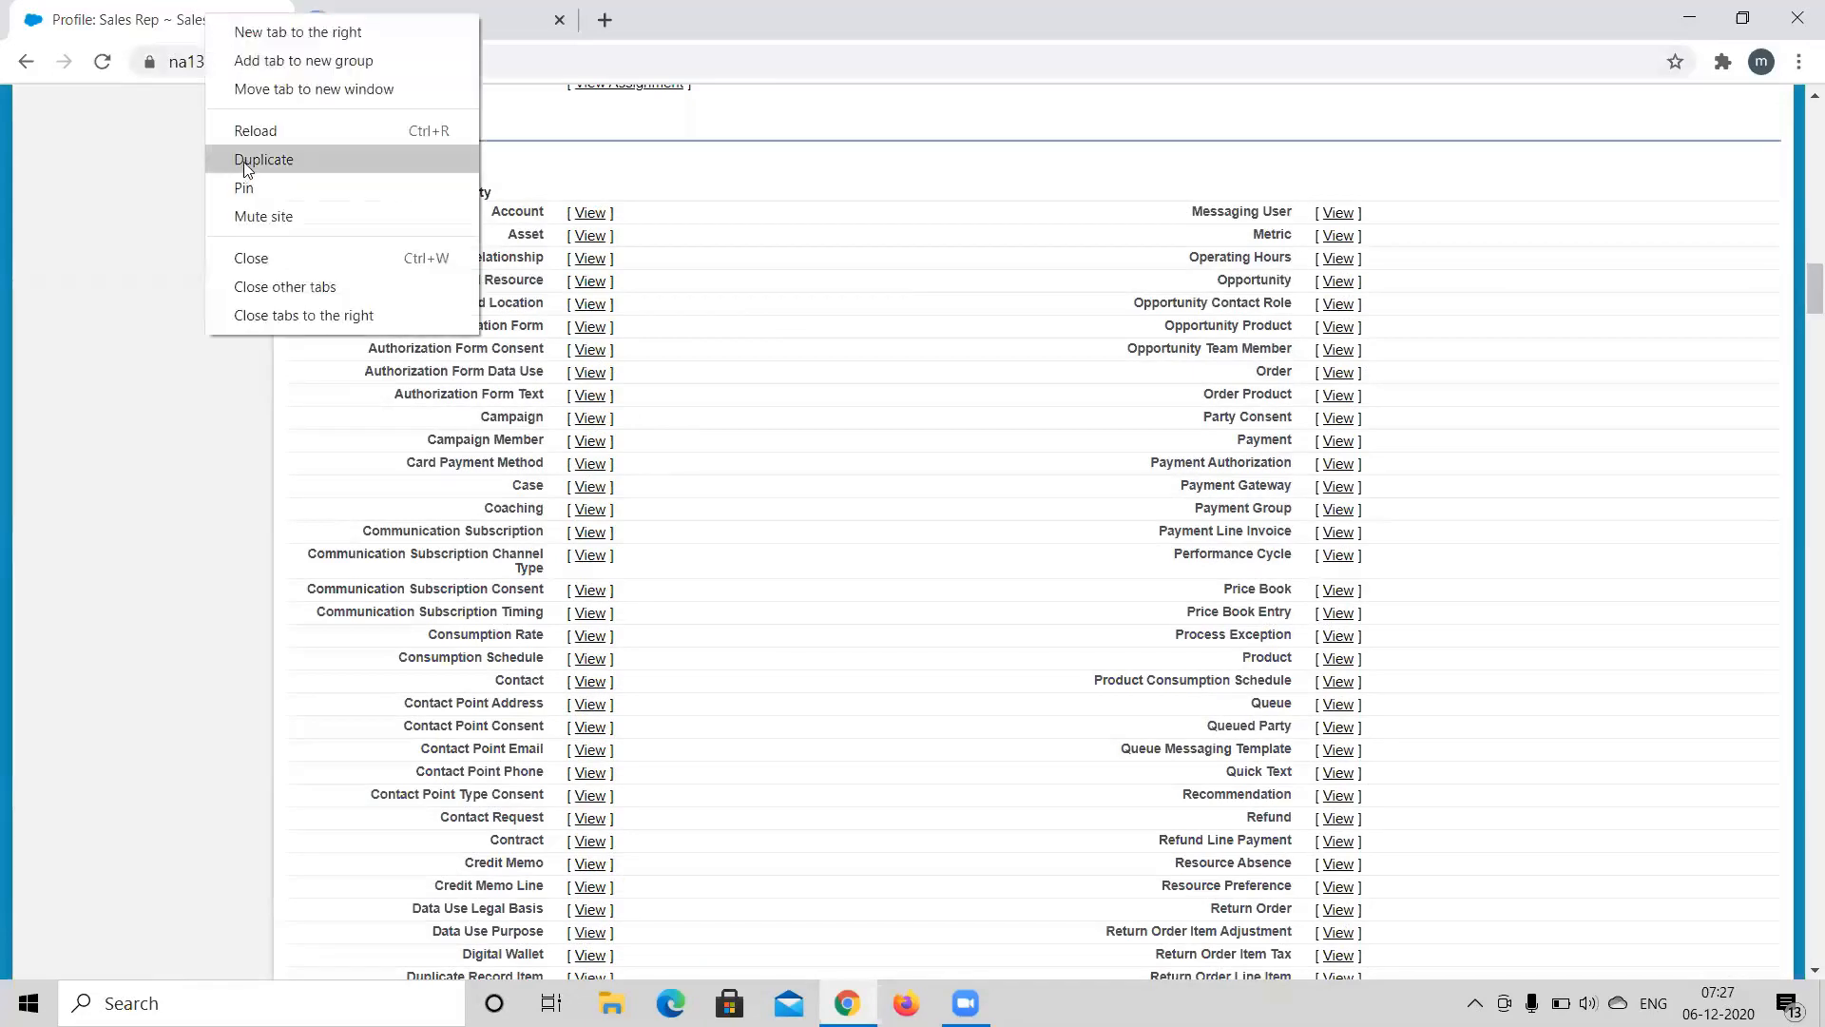
pyautogui.click(246, 160)
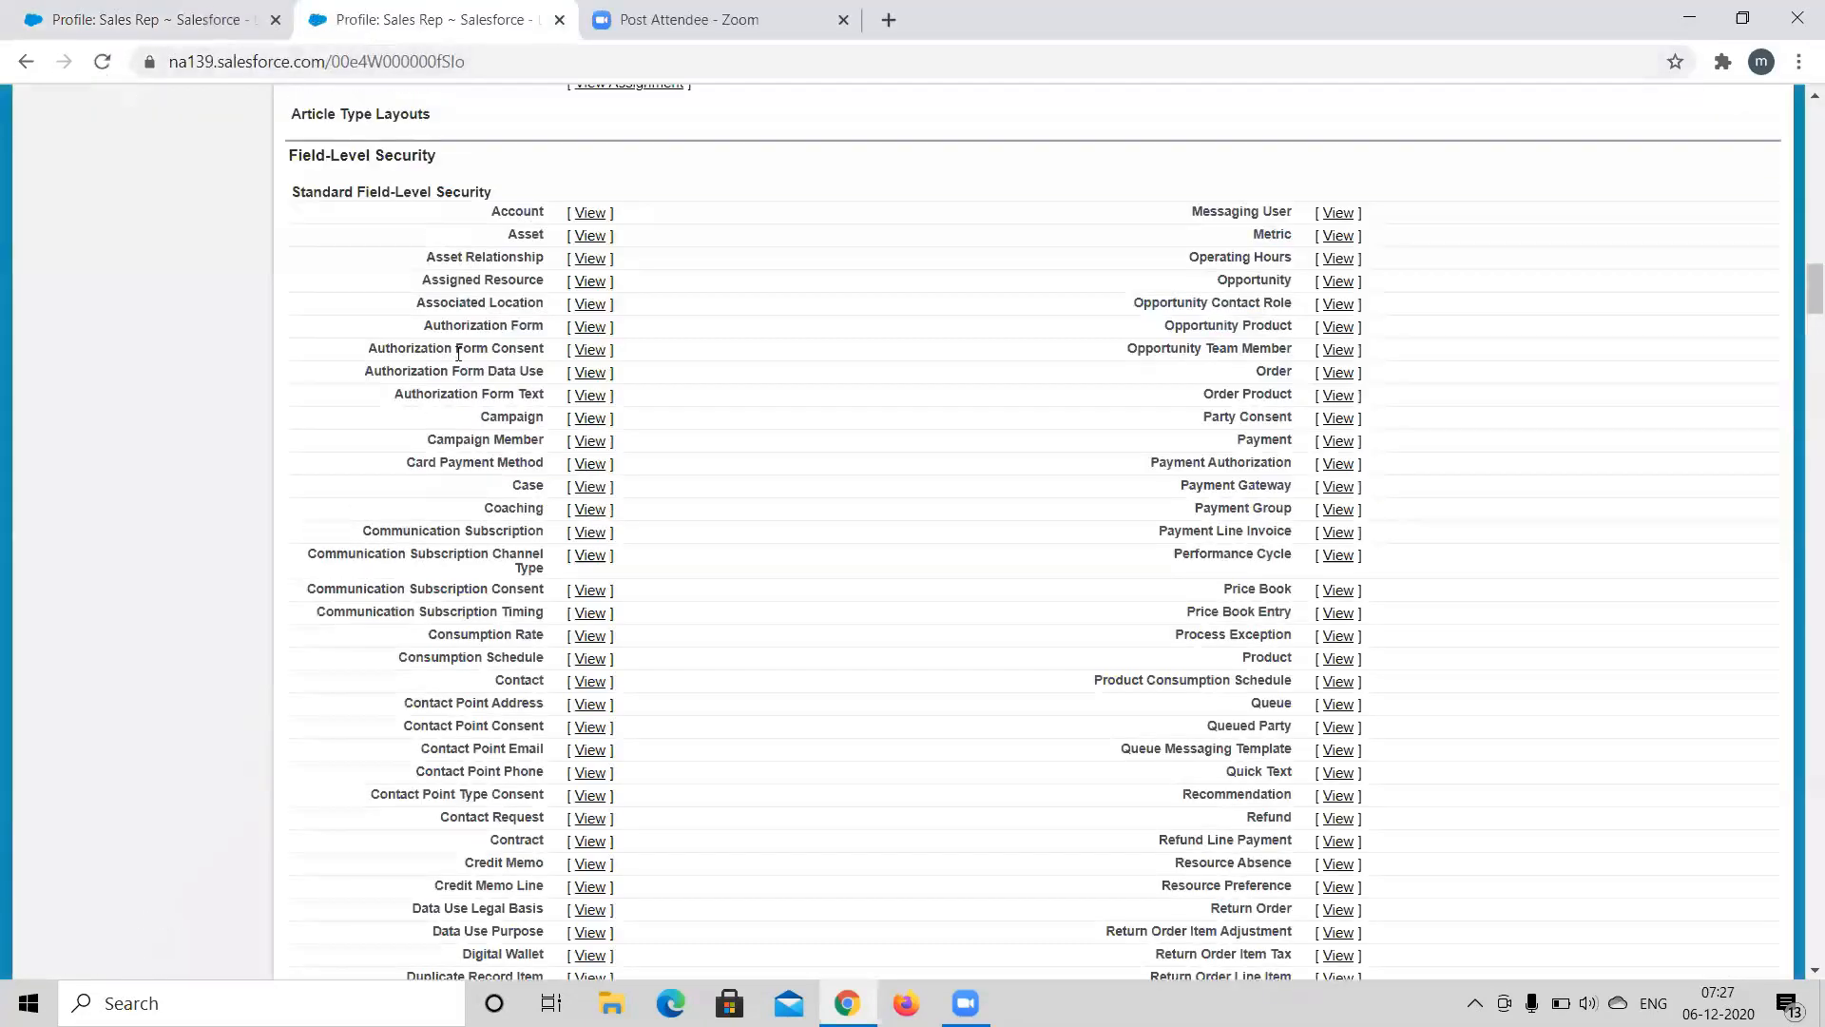
pyautogui.scroll(4, 460, 359)
pyautogui.scroll(12, 461, 359)
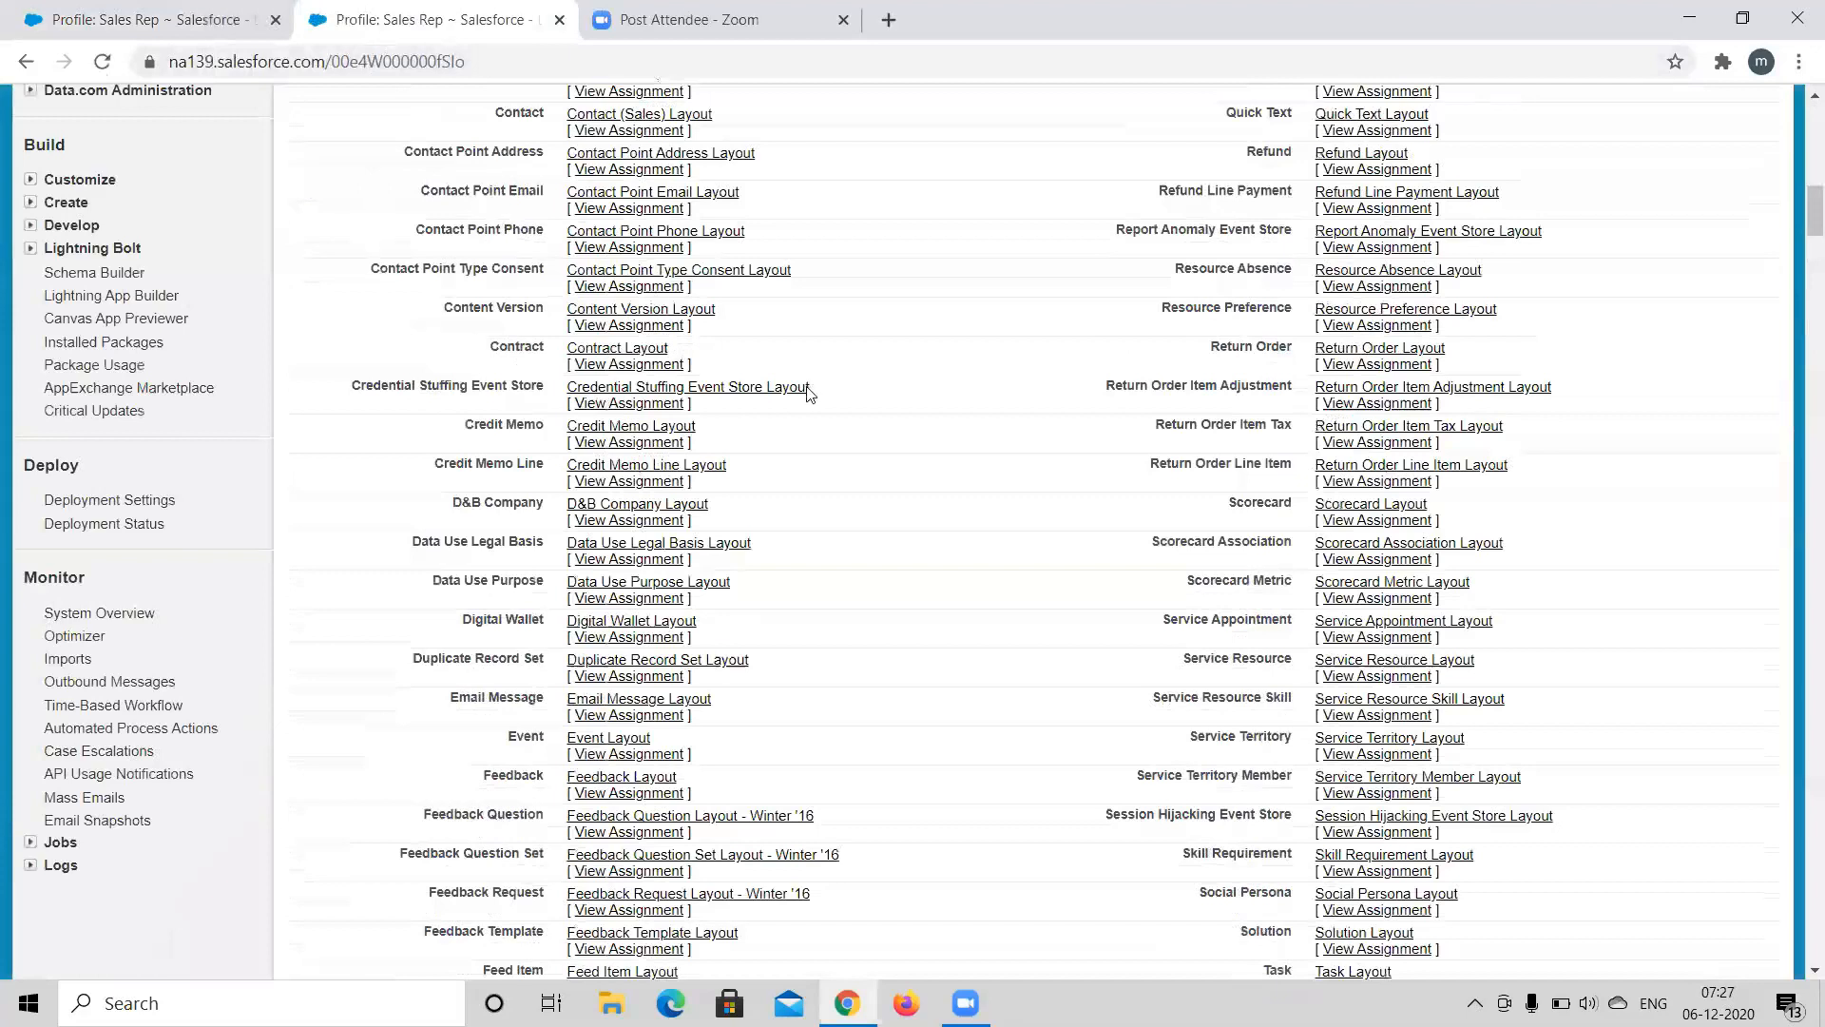
pyautogui.scroll(4, 810, 394)
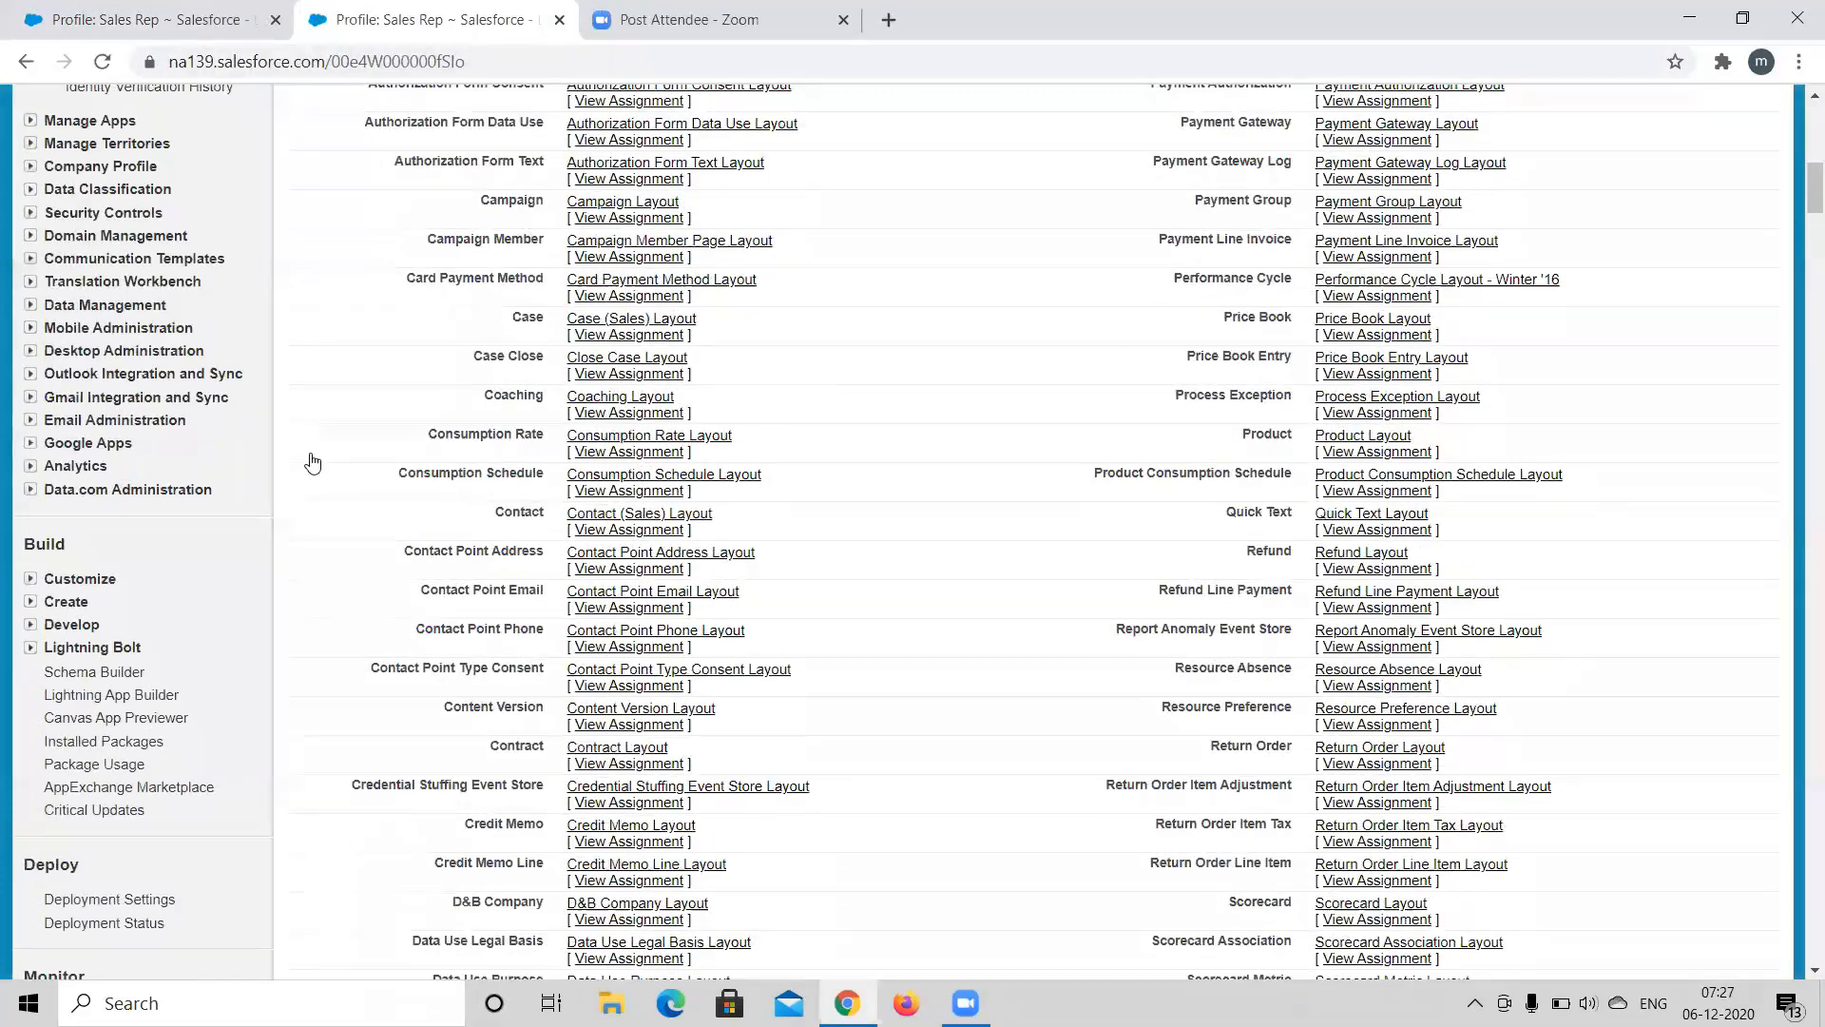
pyautogui.scroll(14, 312, 464)
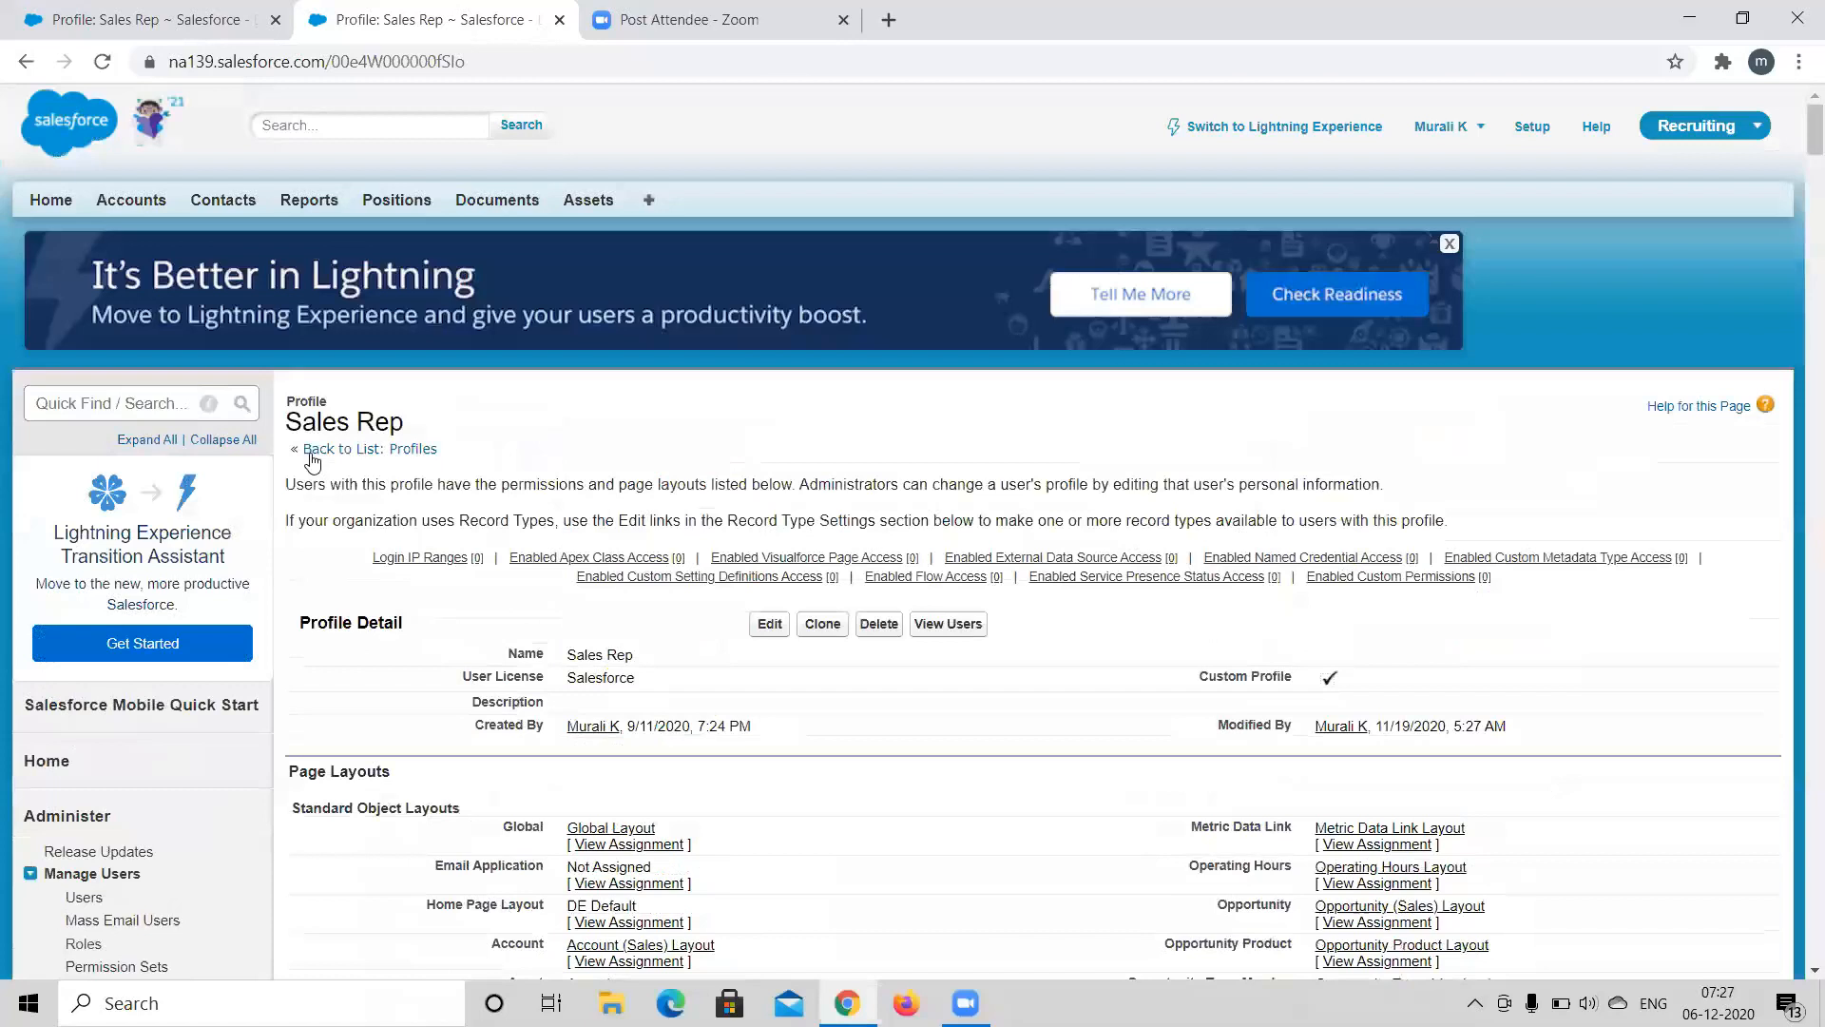
pyautogui.click(404, 200)
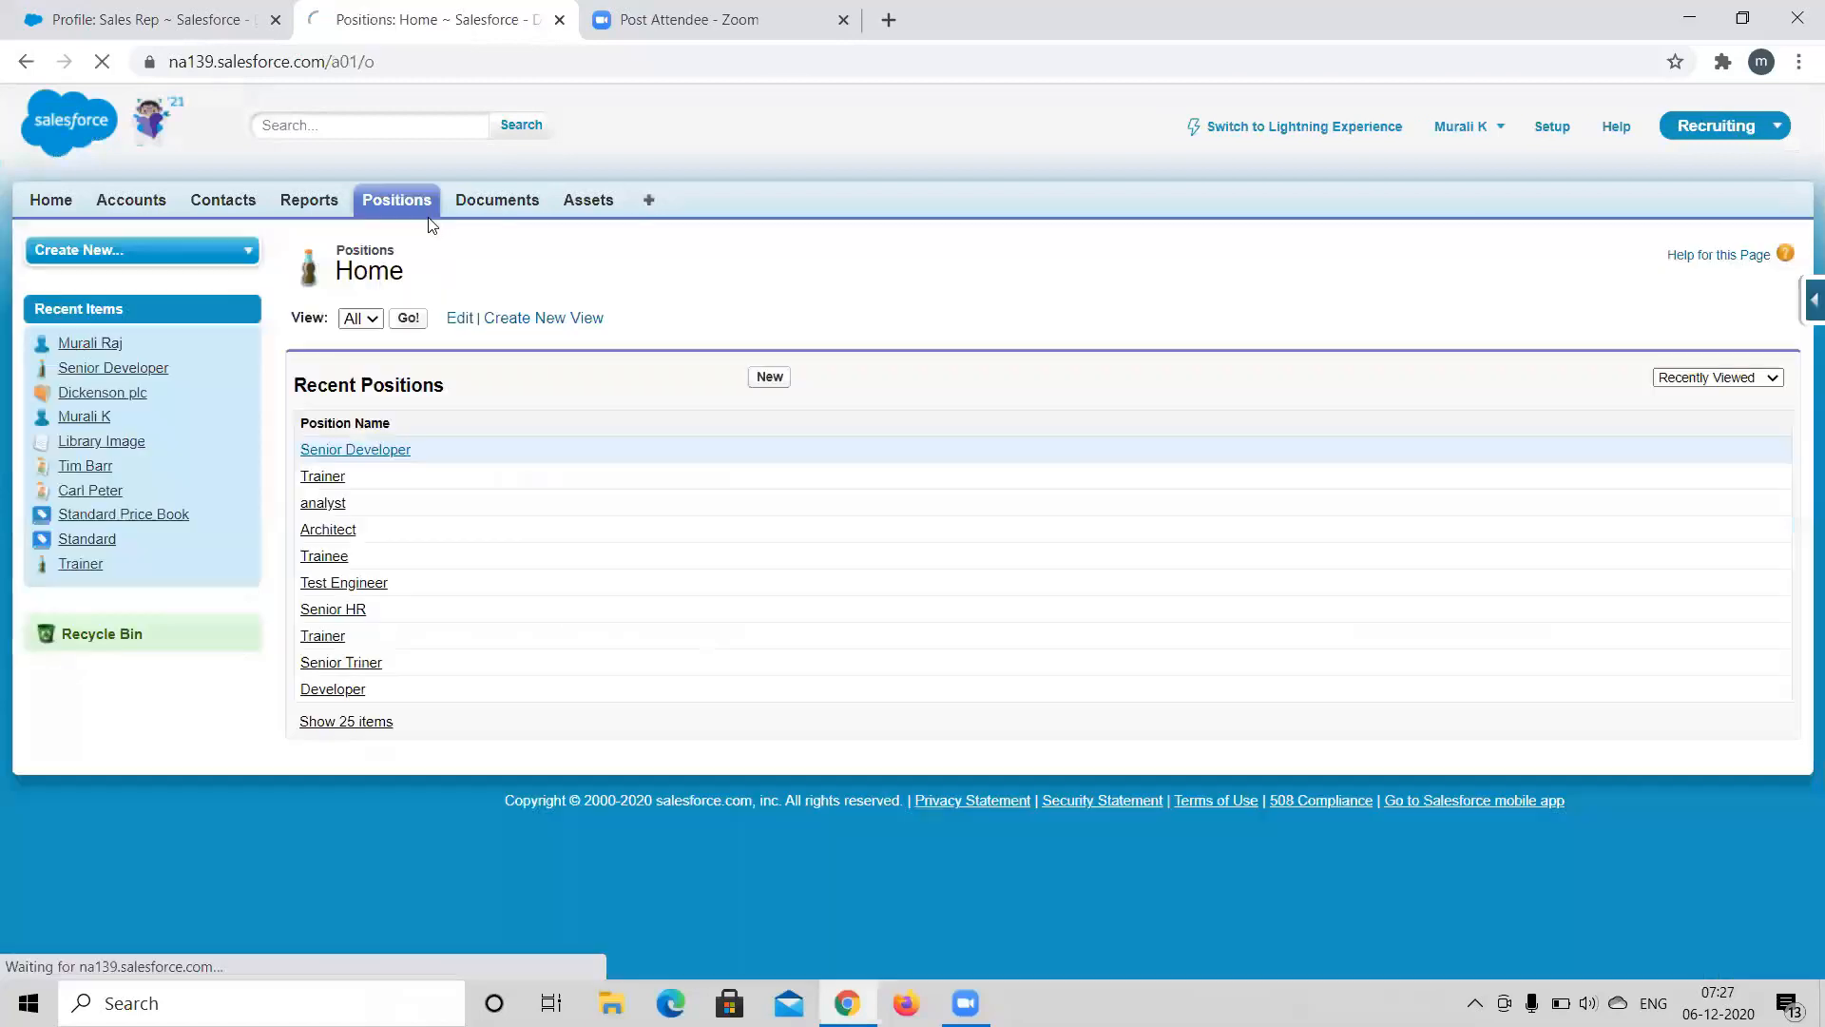
pyautogui.click(347, 449)
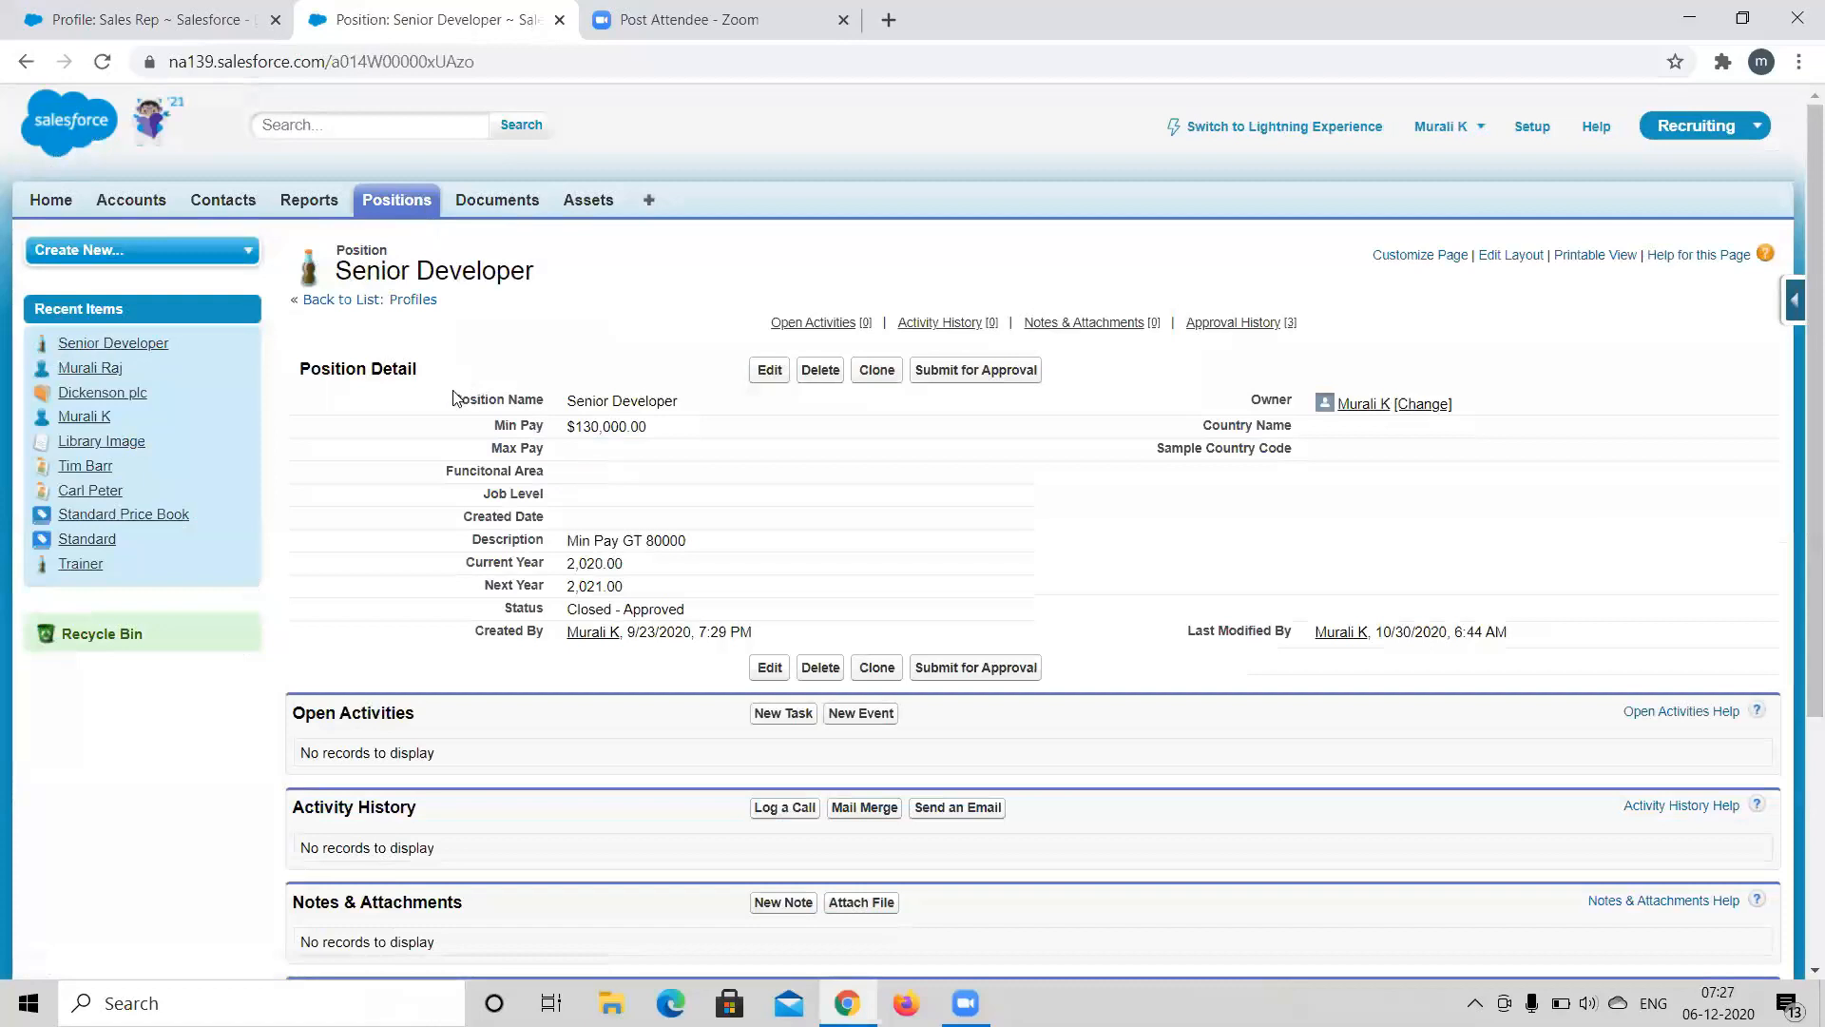
pyautogui.moveTo(517, 628); pyautogui.dragTo(513, 511)
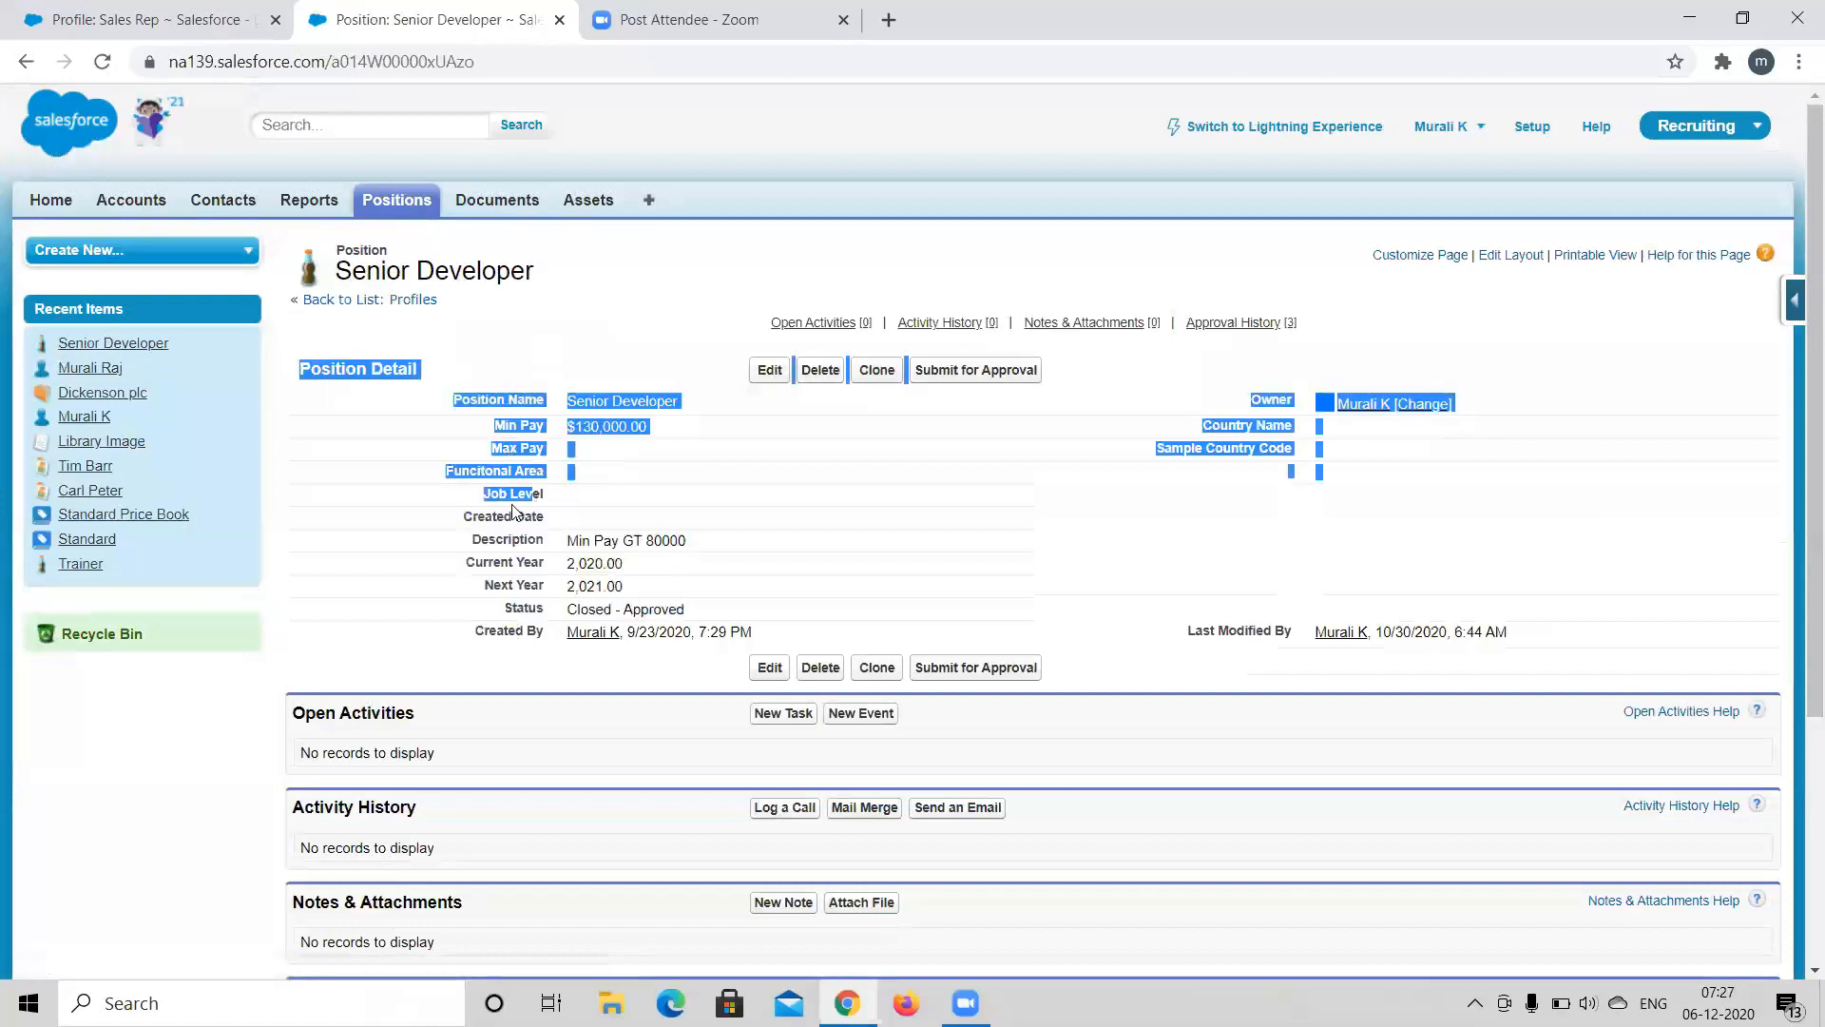
pyautogui.click(513, 511)
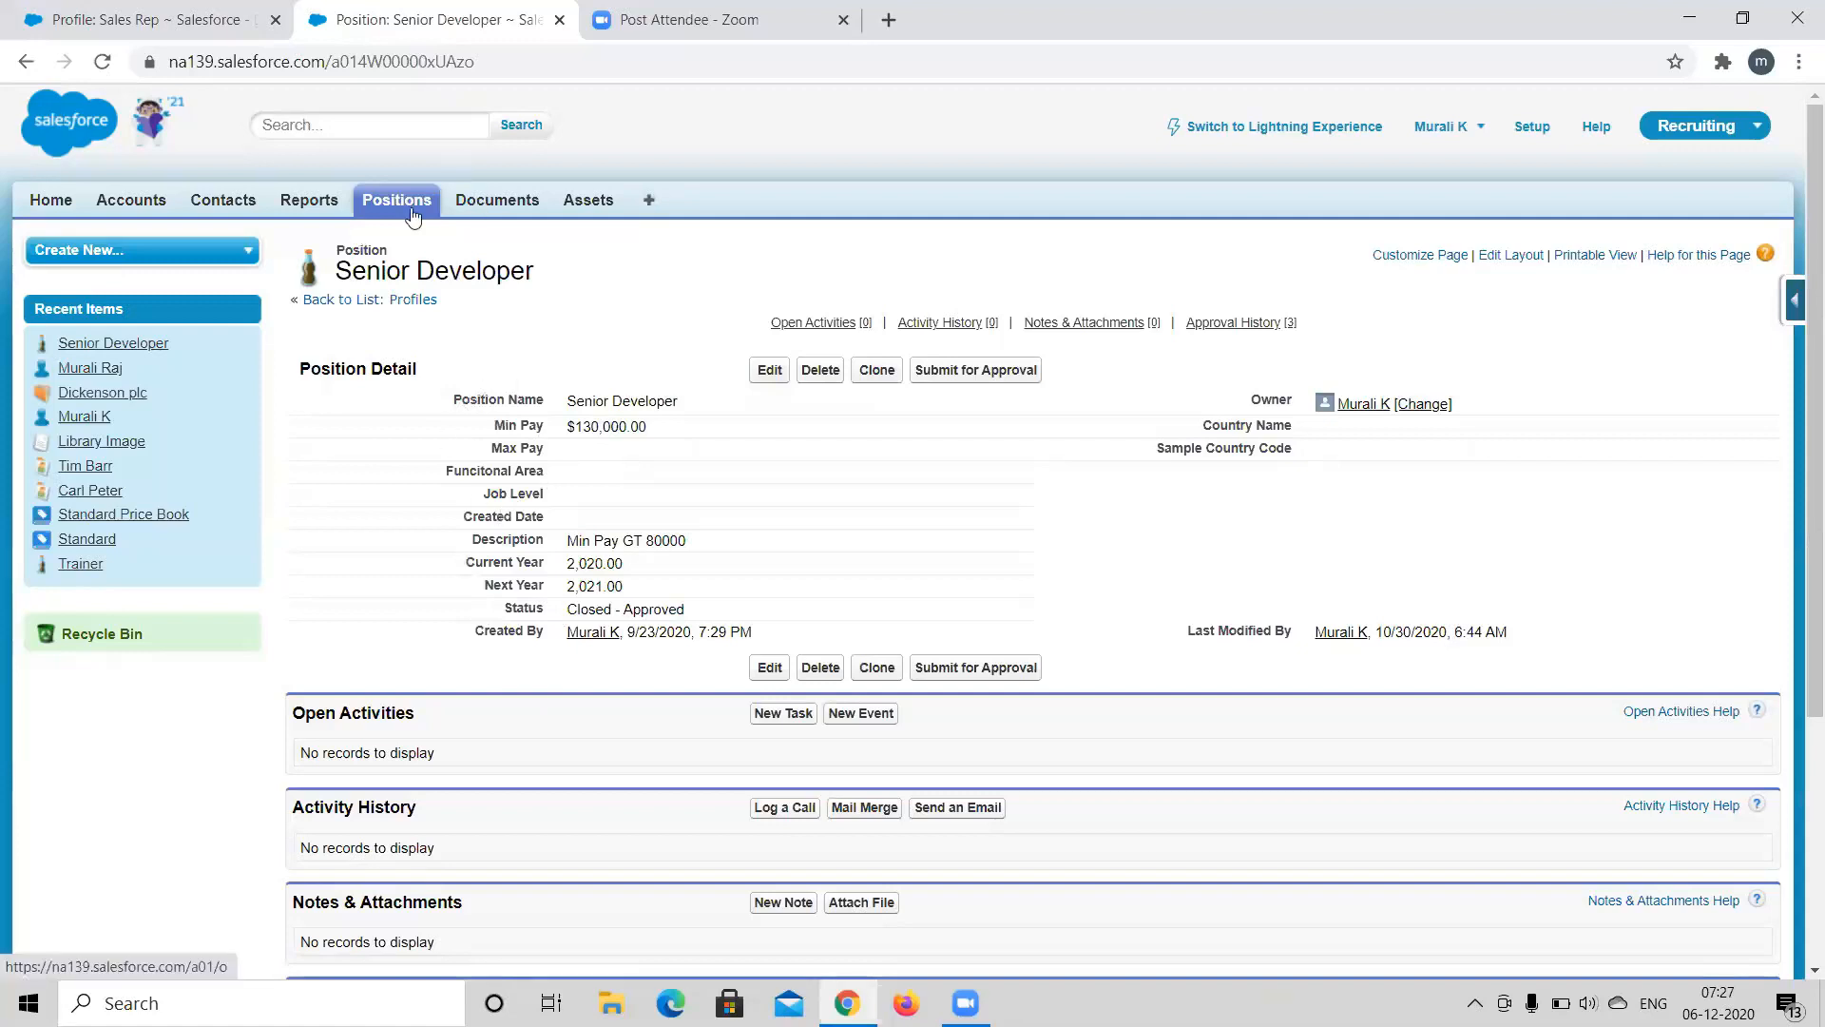
# Go back to the Sales Rep profile and open the field-level security of the custom Position object.
pyautogui.click(188, 25)
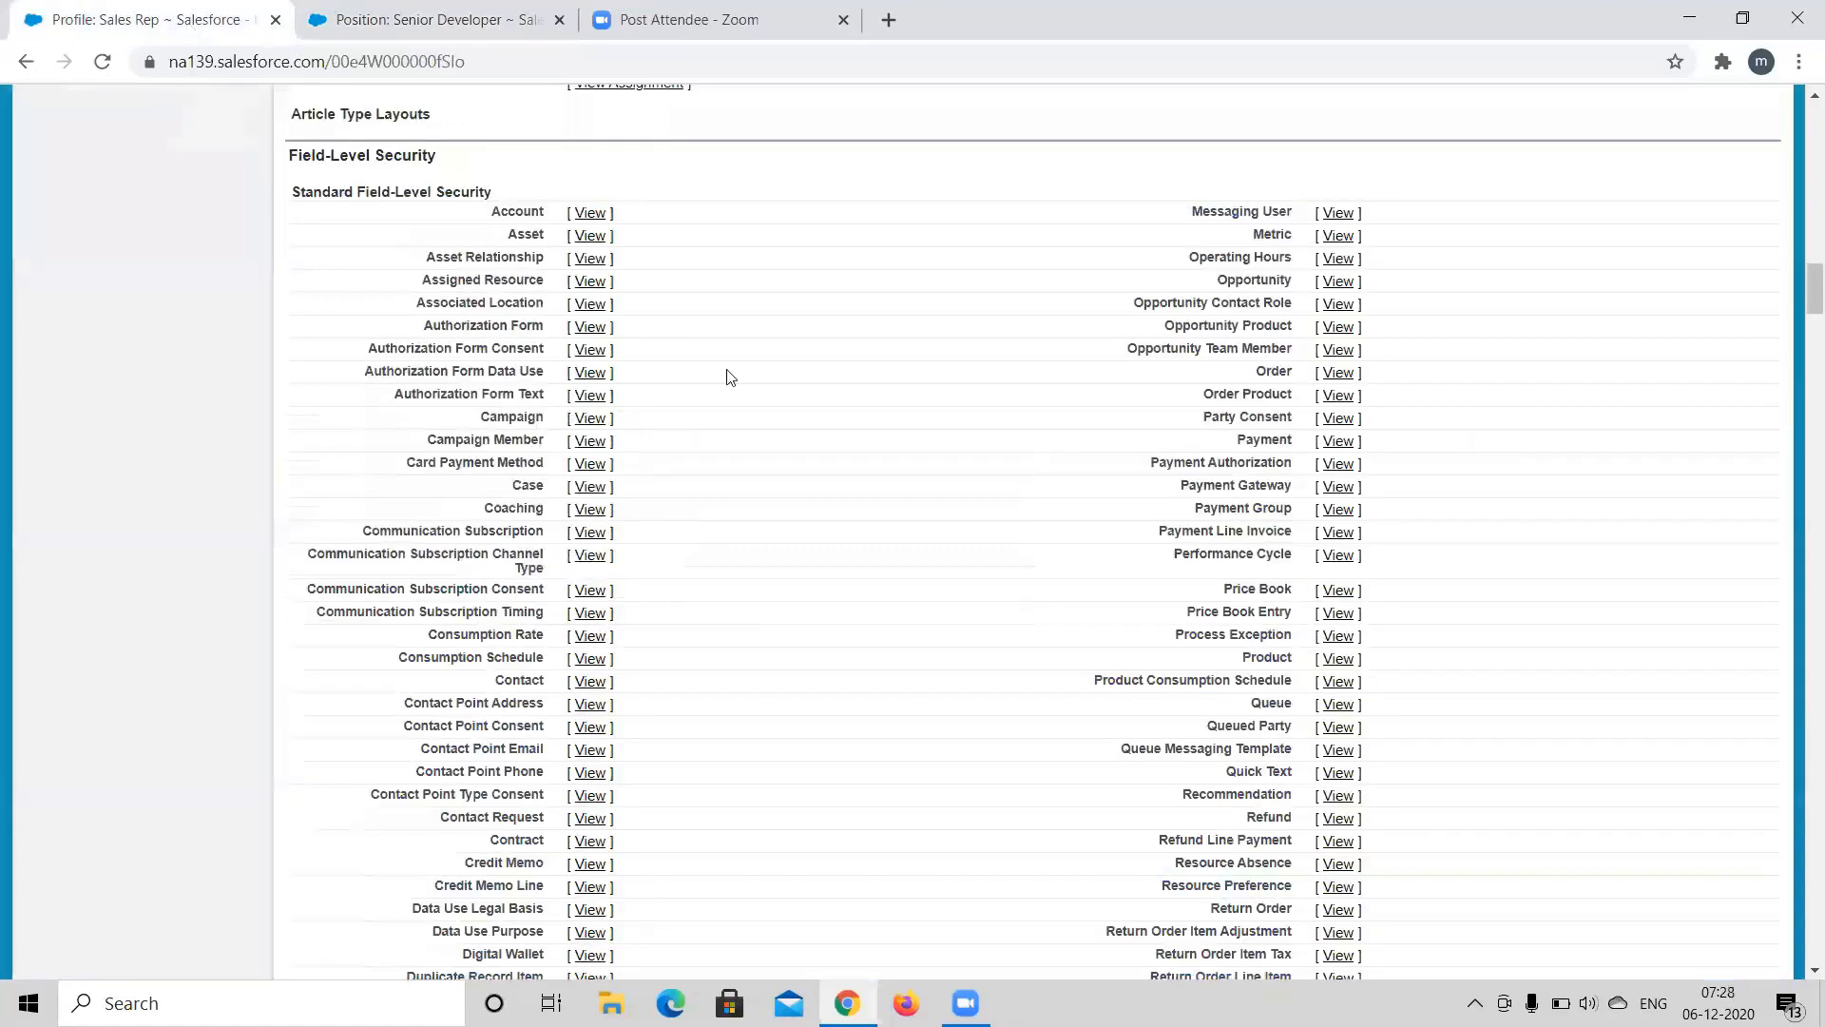
pyautogui.scroll(-1, 727, 375)
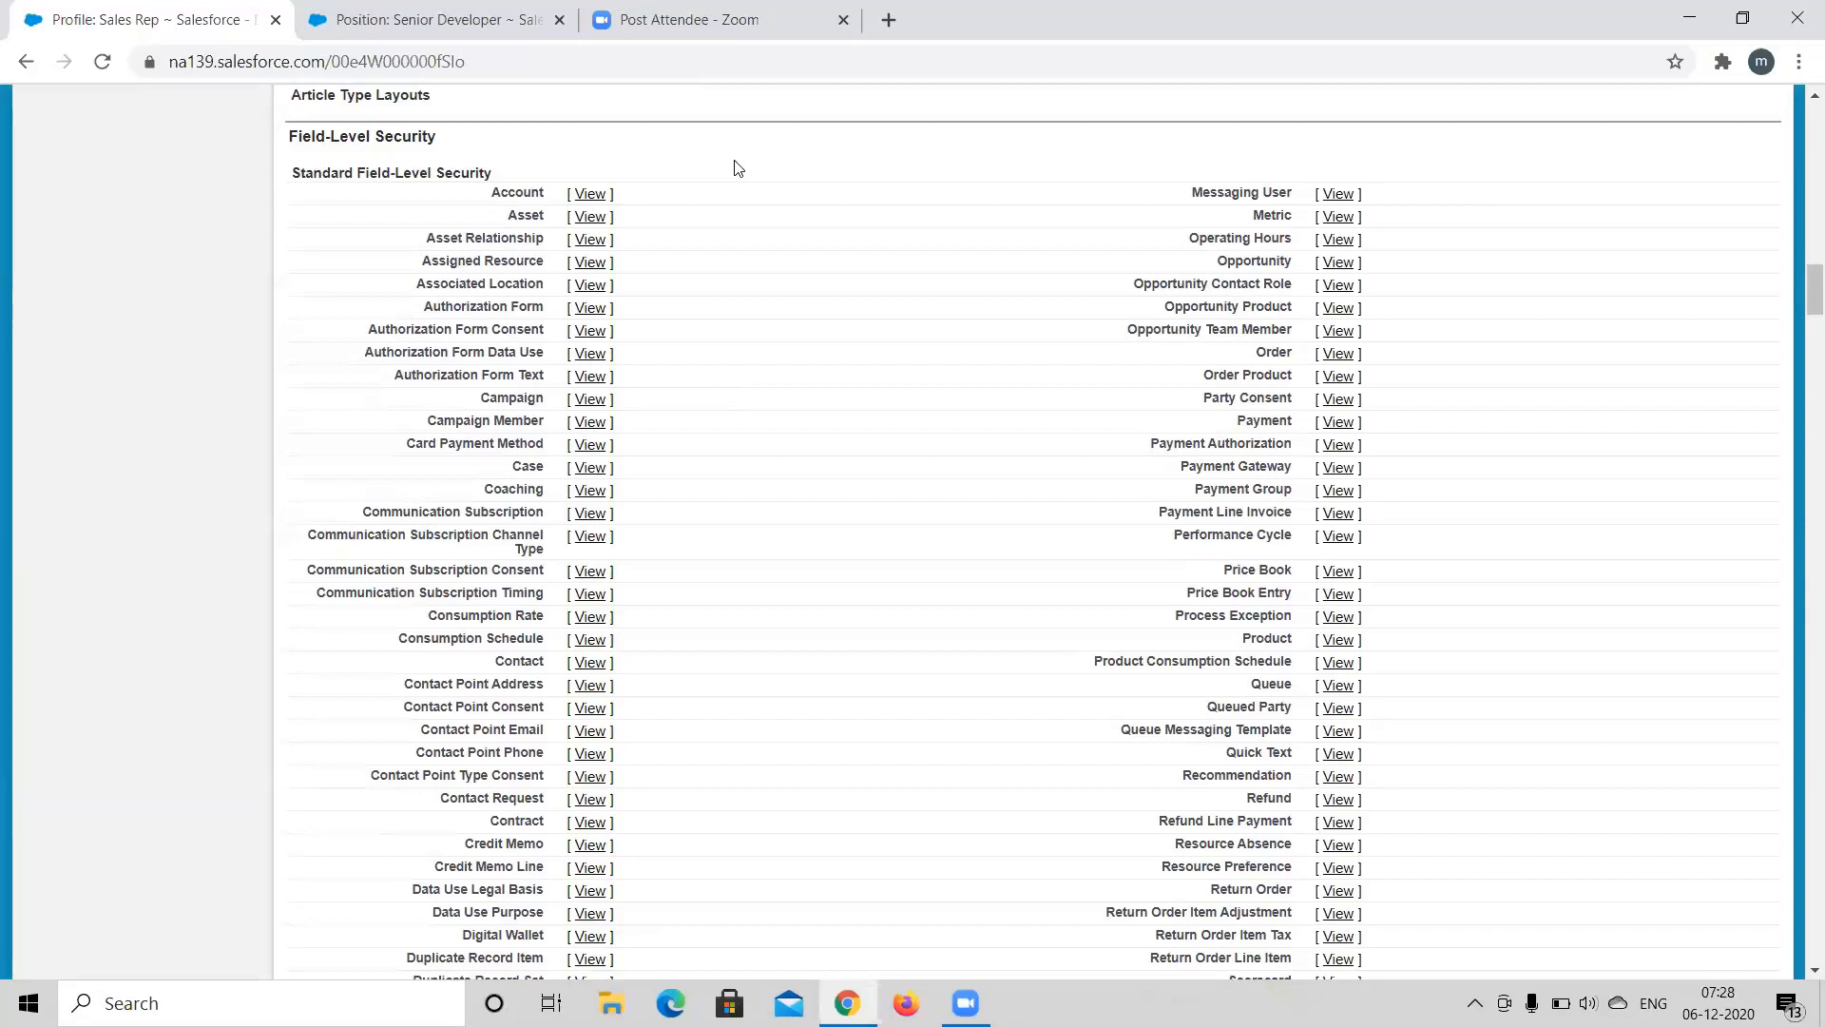
pyautogui.scroll(-5, 915, 483)
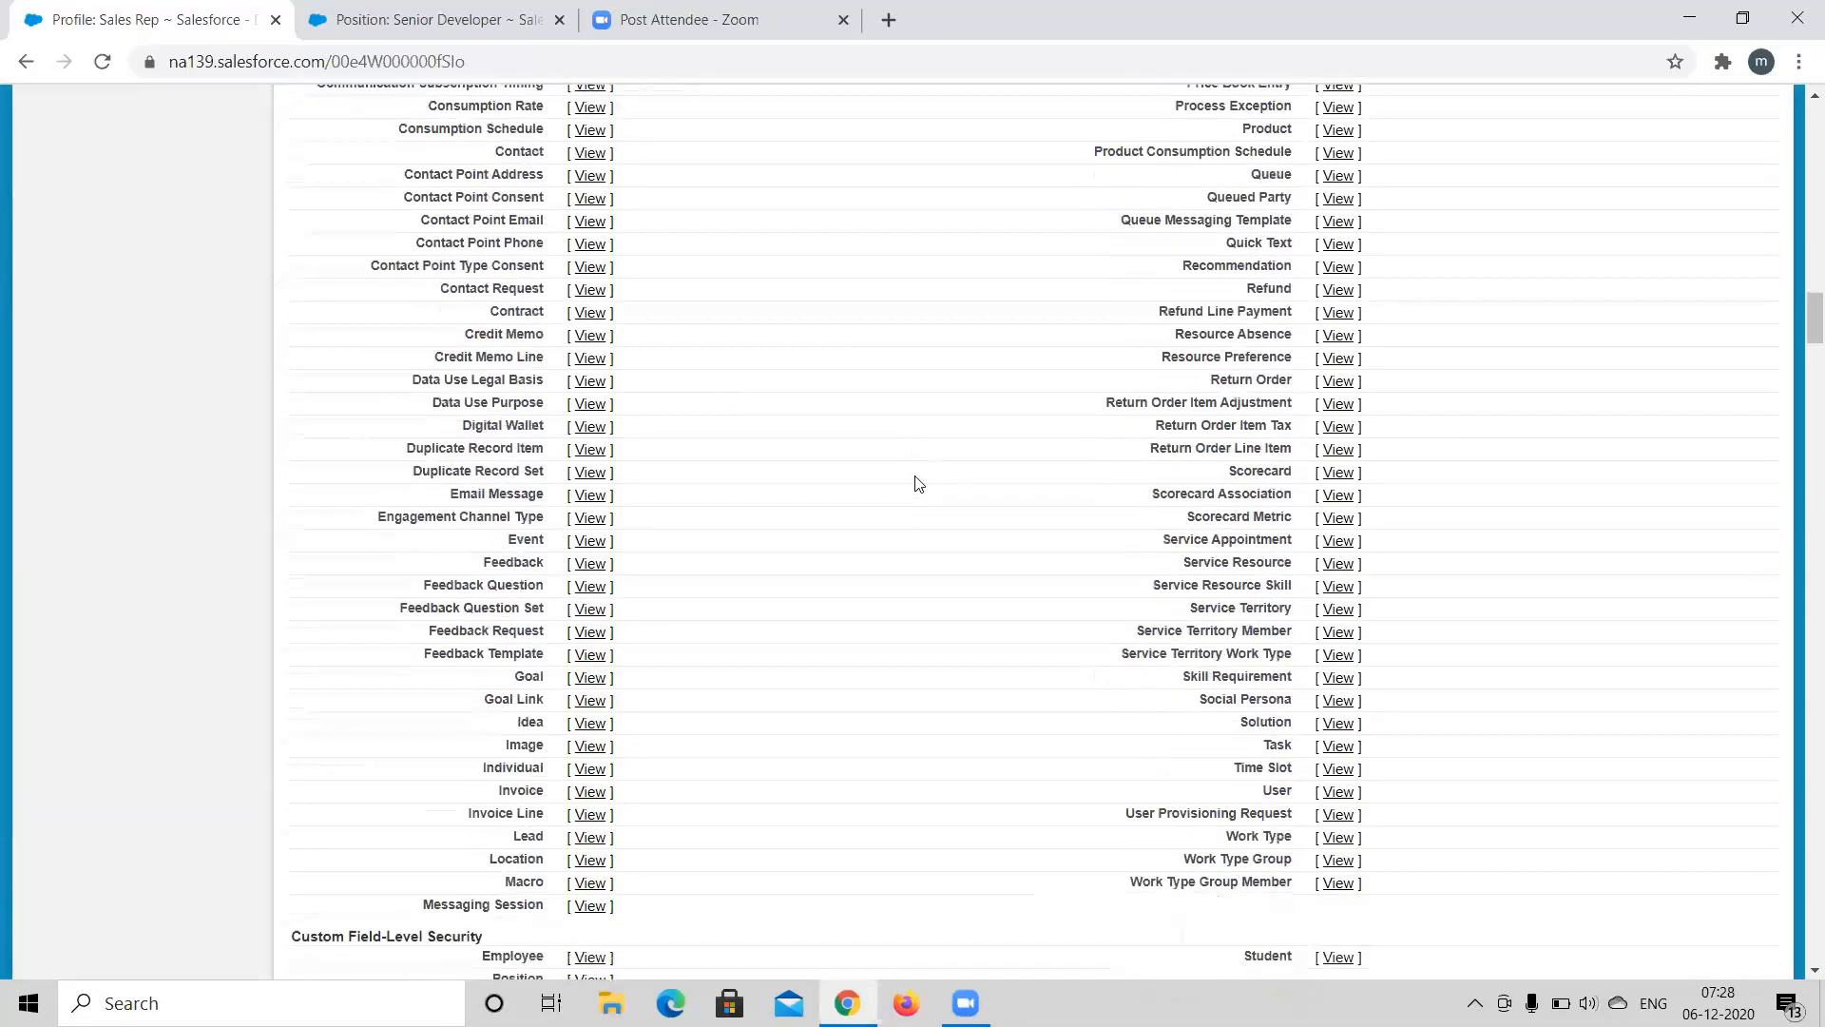
pyautogui.scroll(-4, 495, 542)
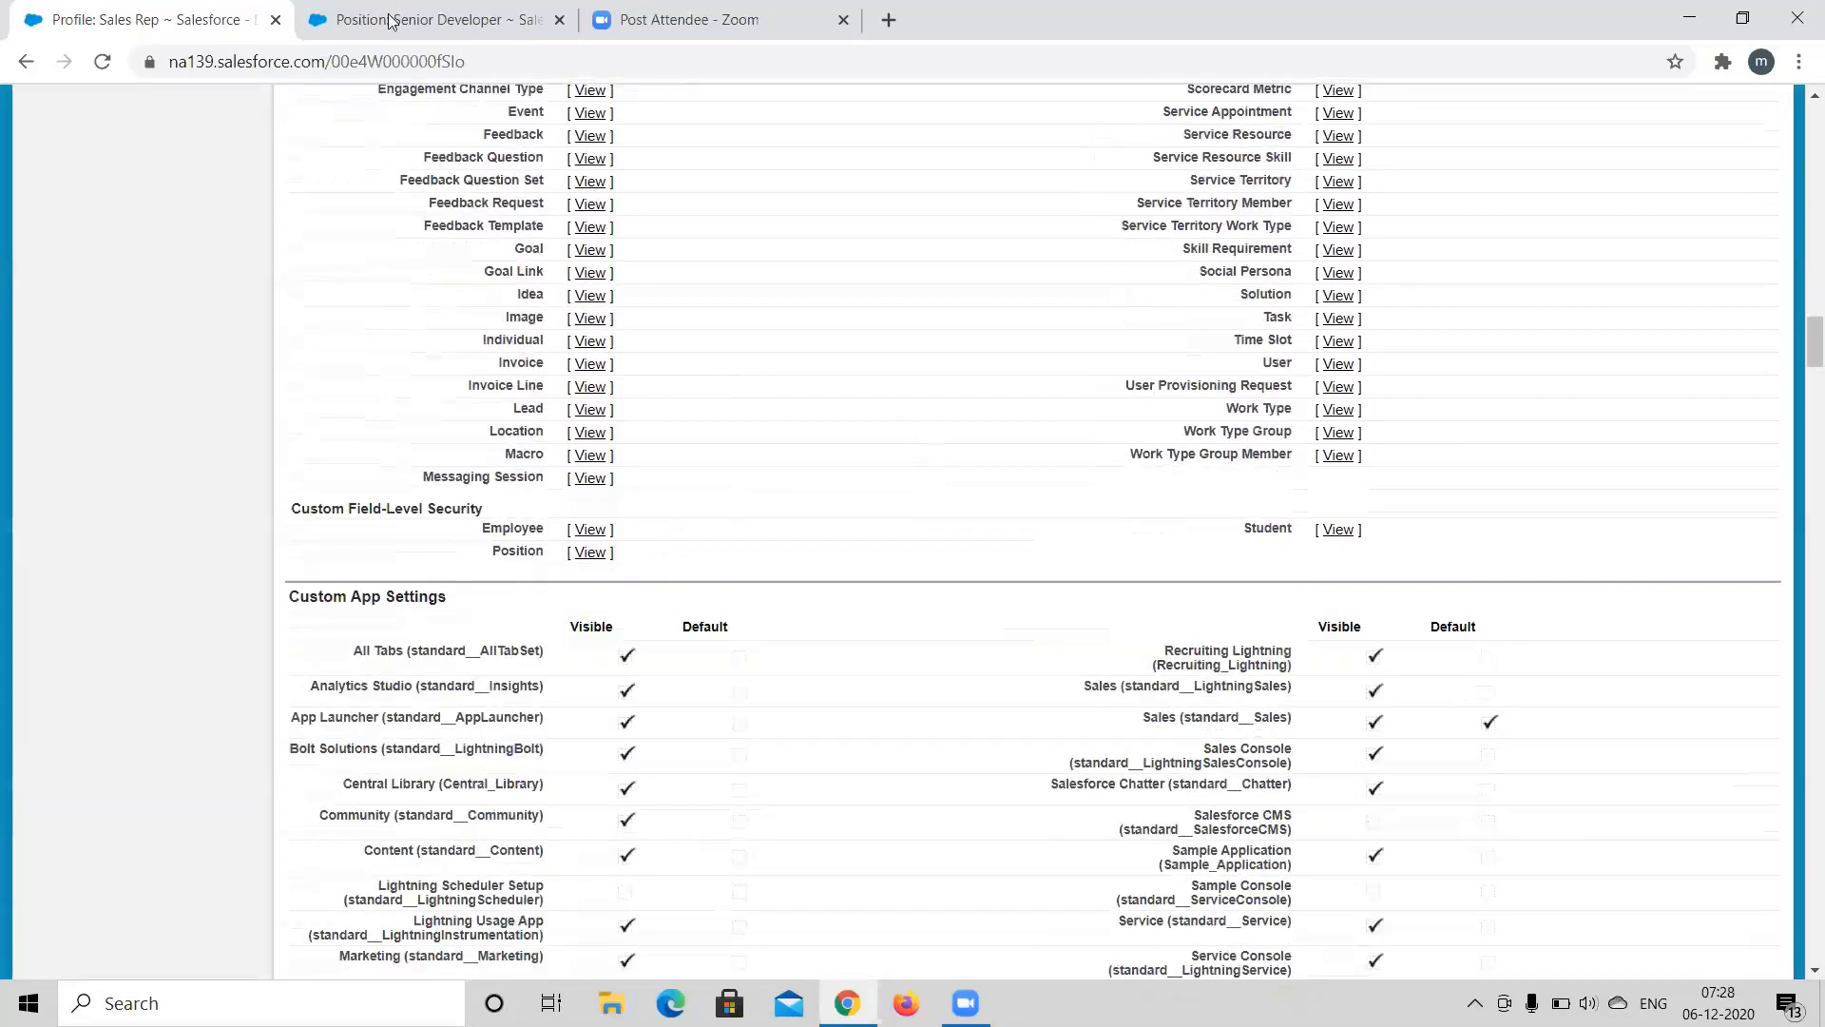
pyautogui.click(390, 21)
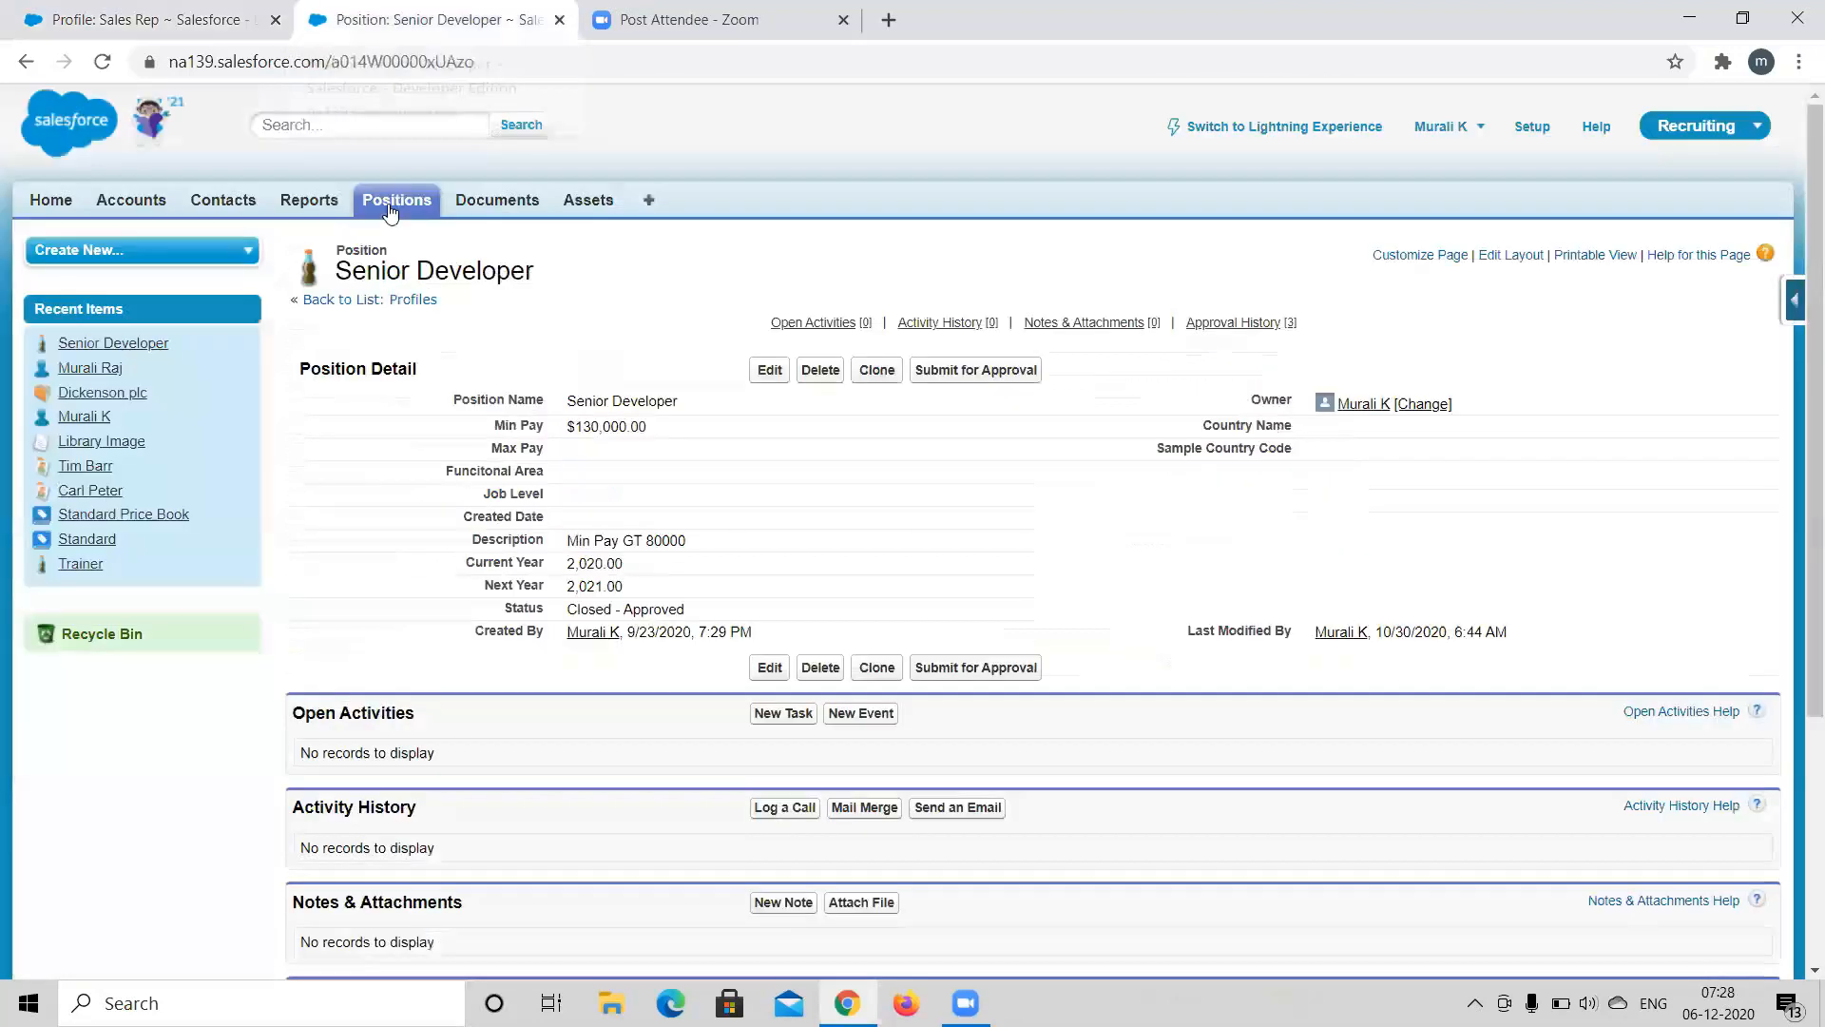
pyautogui.click(186, 30)
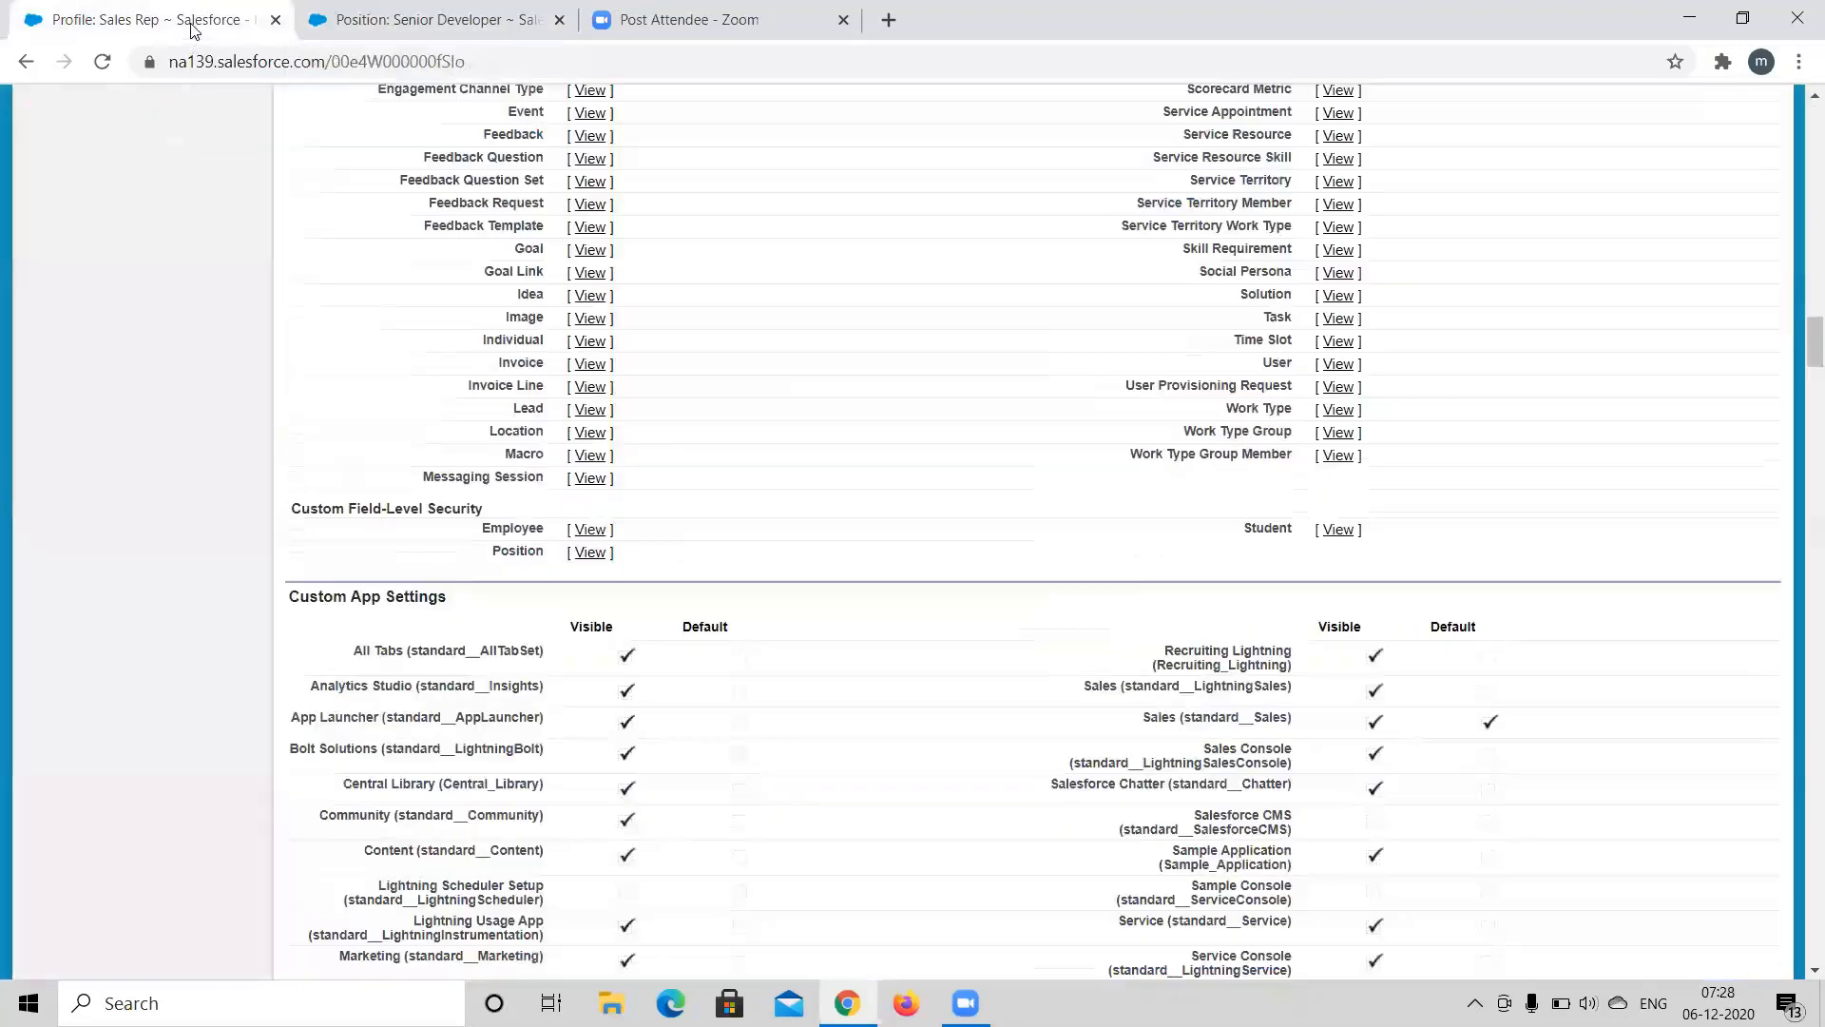
pyautogui.moveTo(493, 551); pyautogui.dragTo(624, 558)
pyautogui.click(624, 558)
pyautogui.click(589, 558)
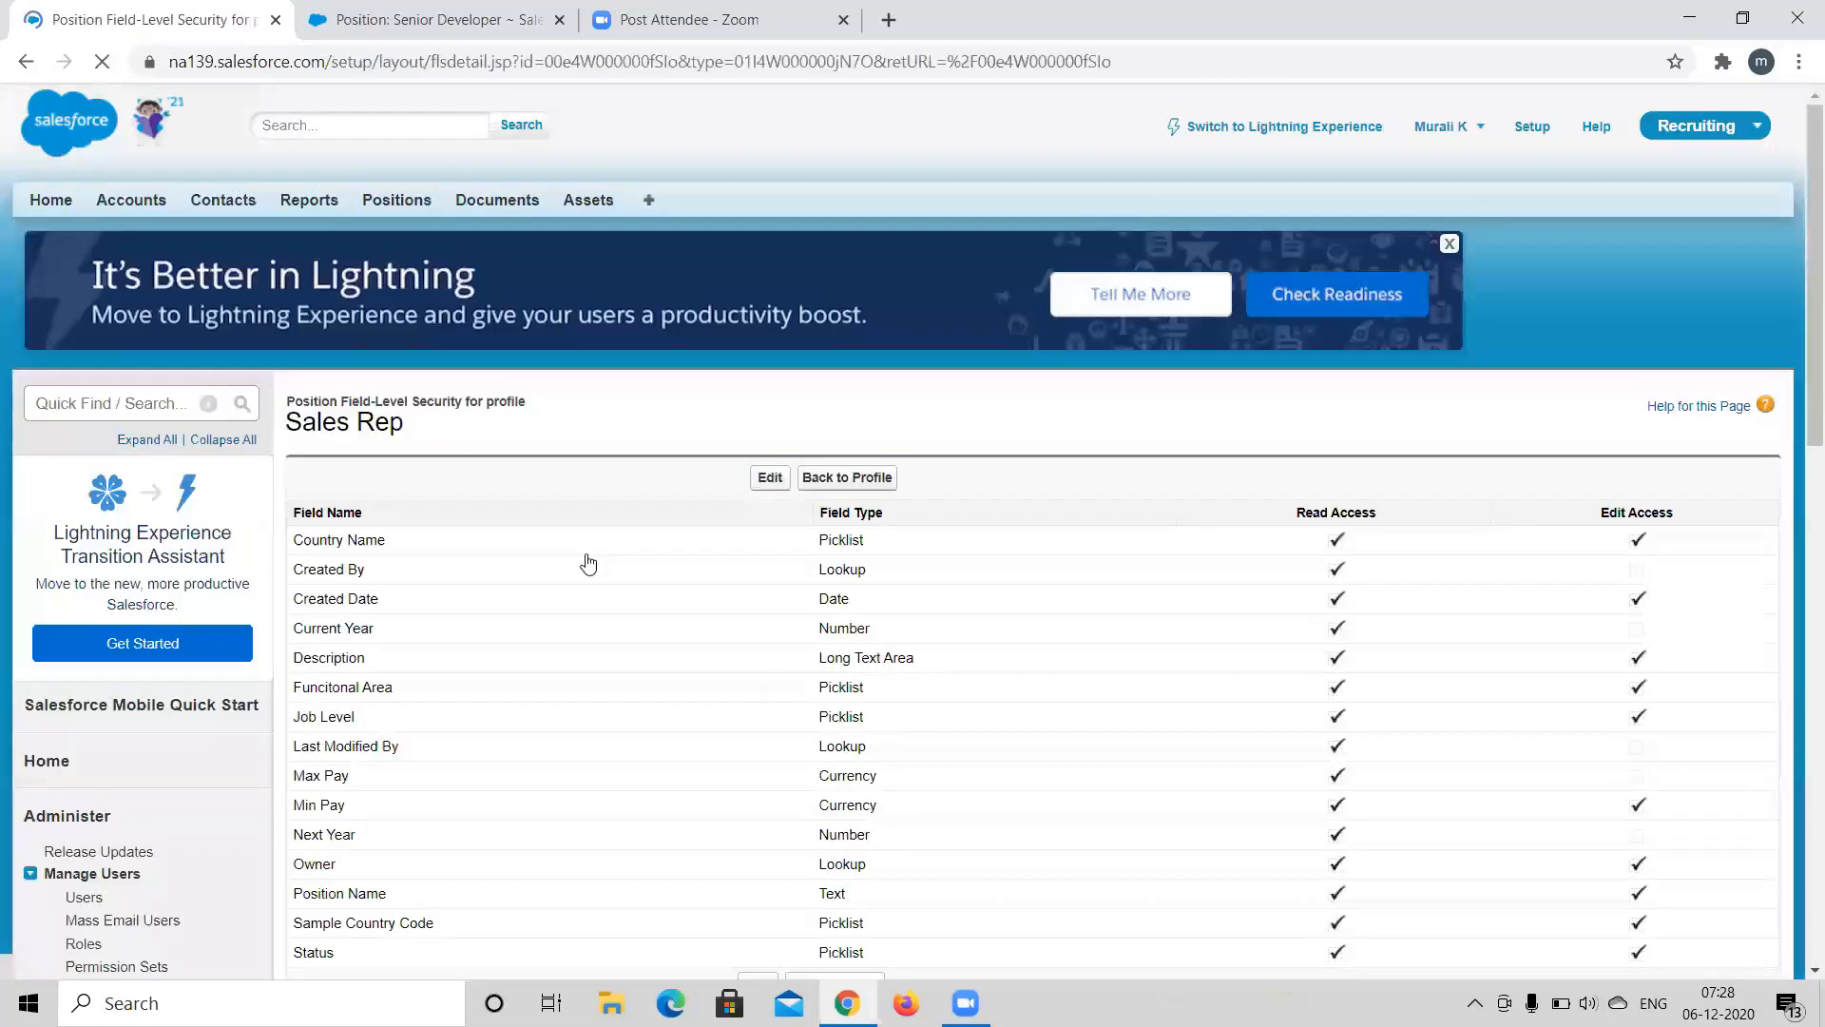
# Examine the read and edit access the Sales Rep profile has on each Position field, including Max Pay.
pyautogui.scroll(-2, 922, 685)
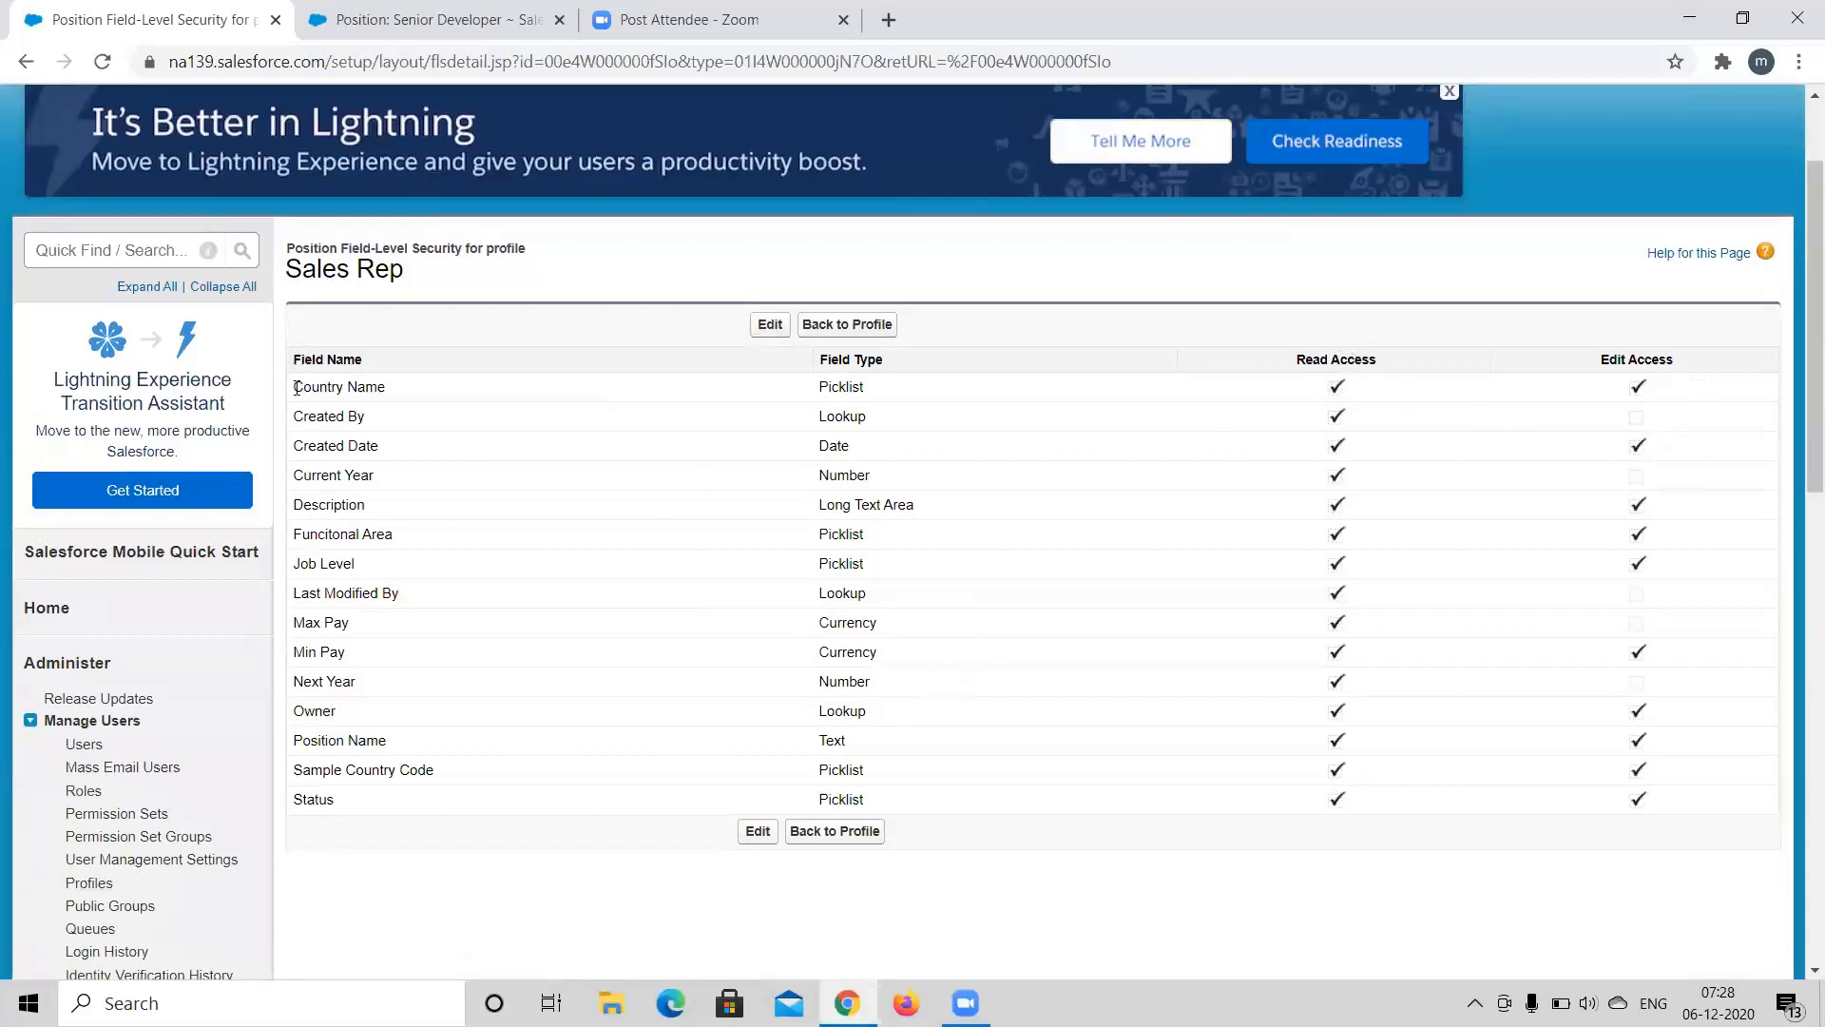
pyautogui.moveTo(297, 388); pyautogui.dragTo(449, 800)
pyautogui.click(449, 800)
pyautogui.moveTo(1674, 397); pyautogui.dragTo(1665, 810)
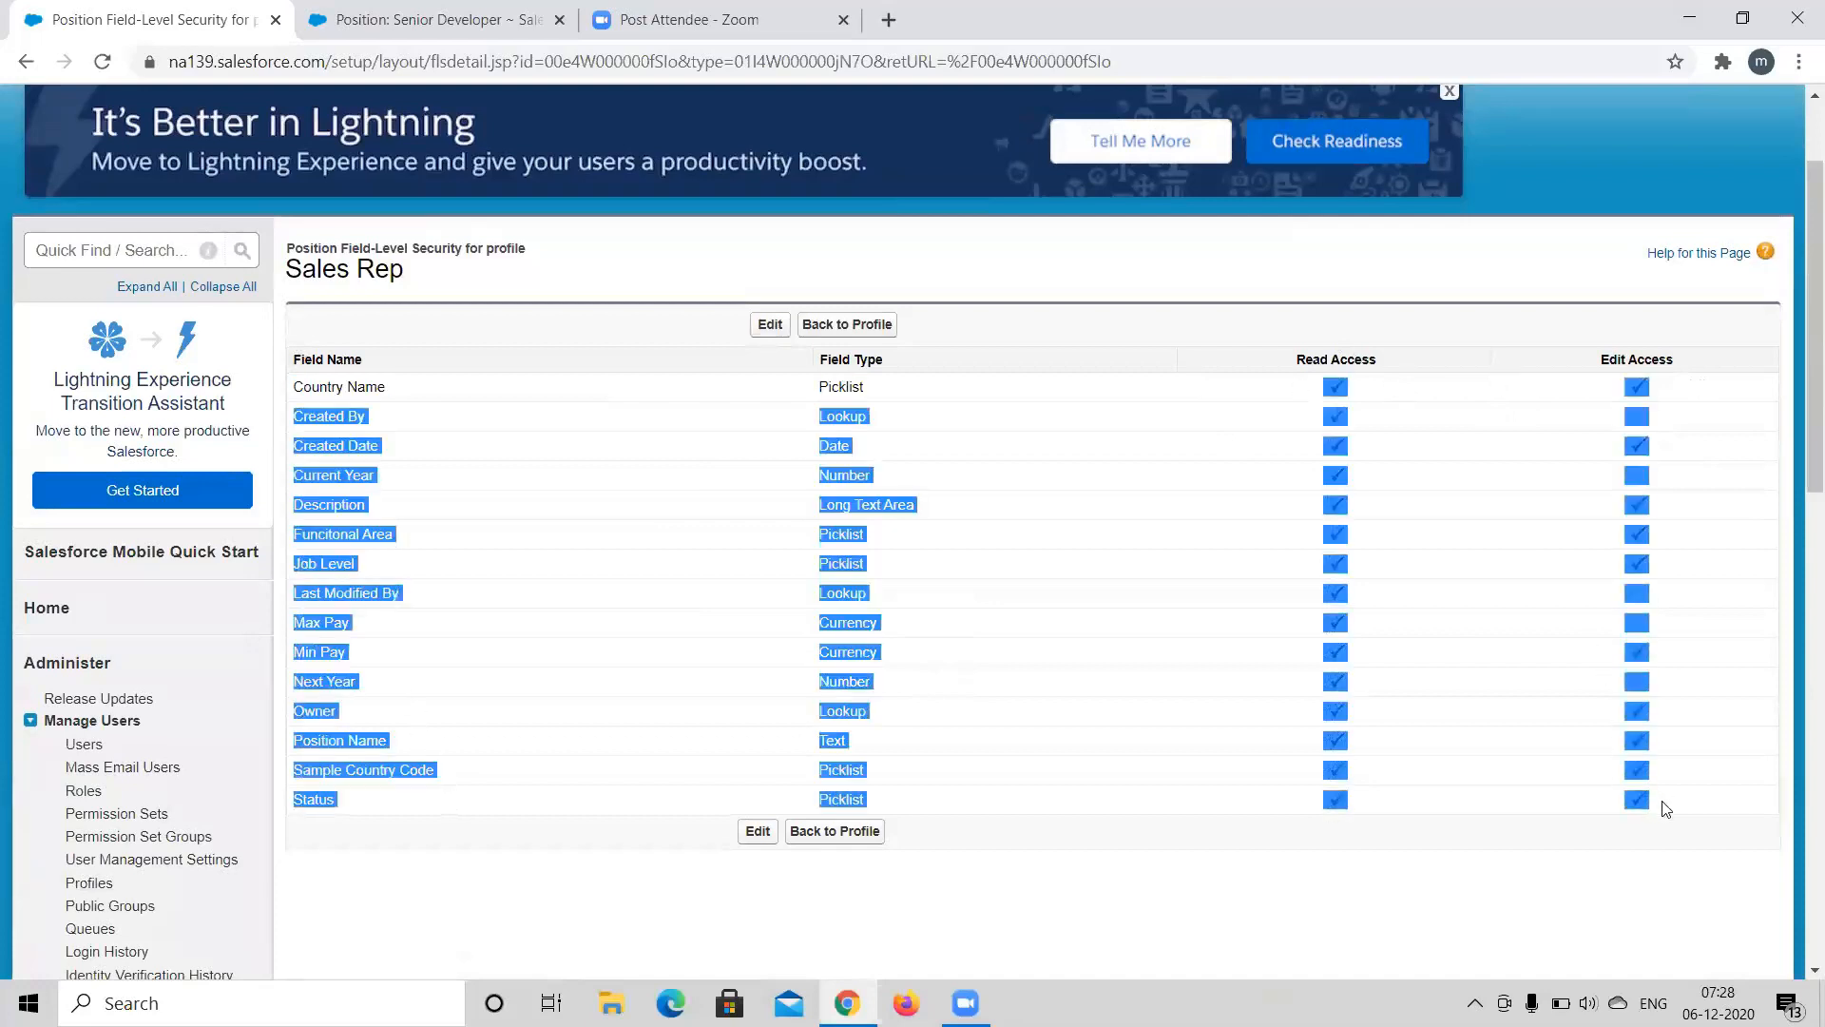
pyautogui.click(1653, 846)
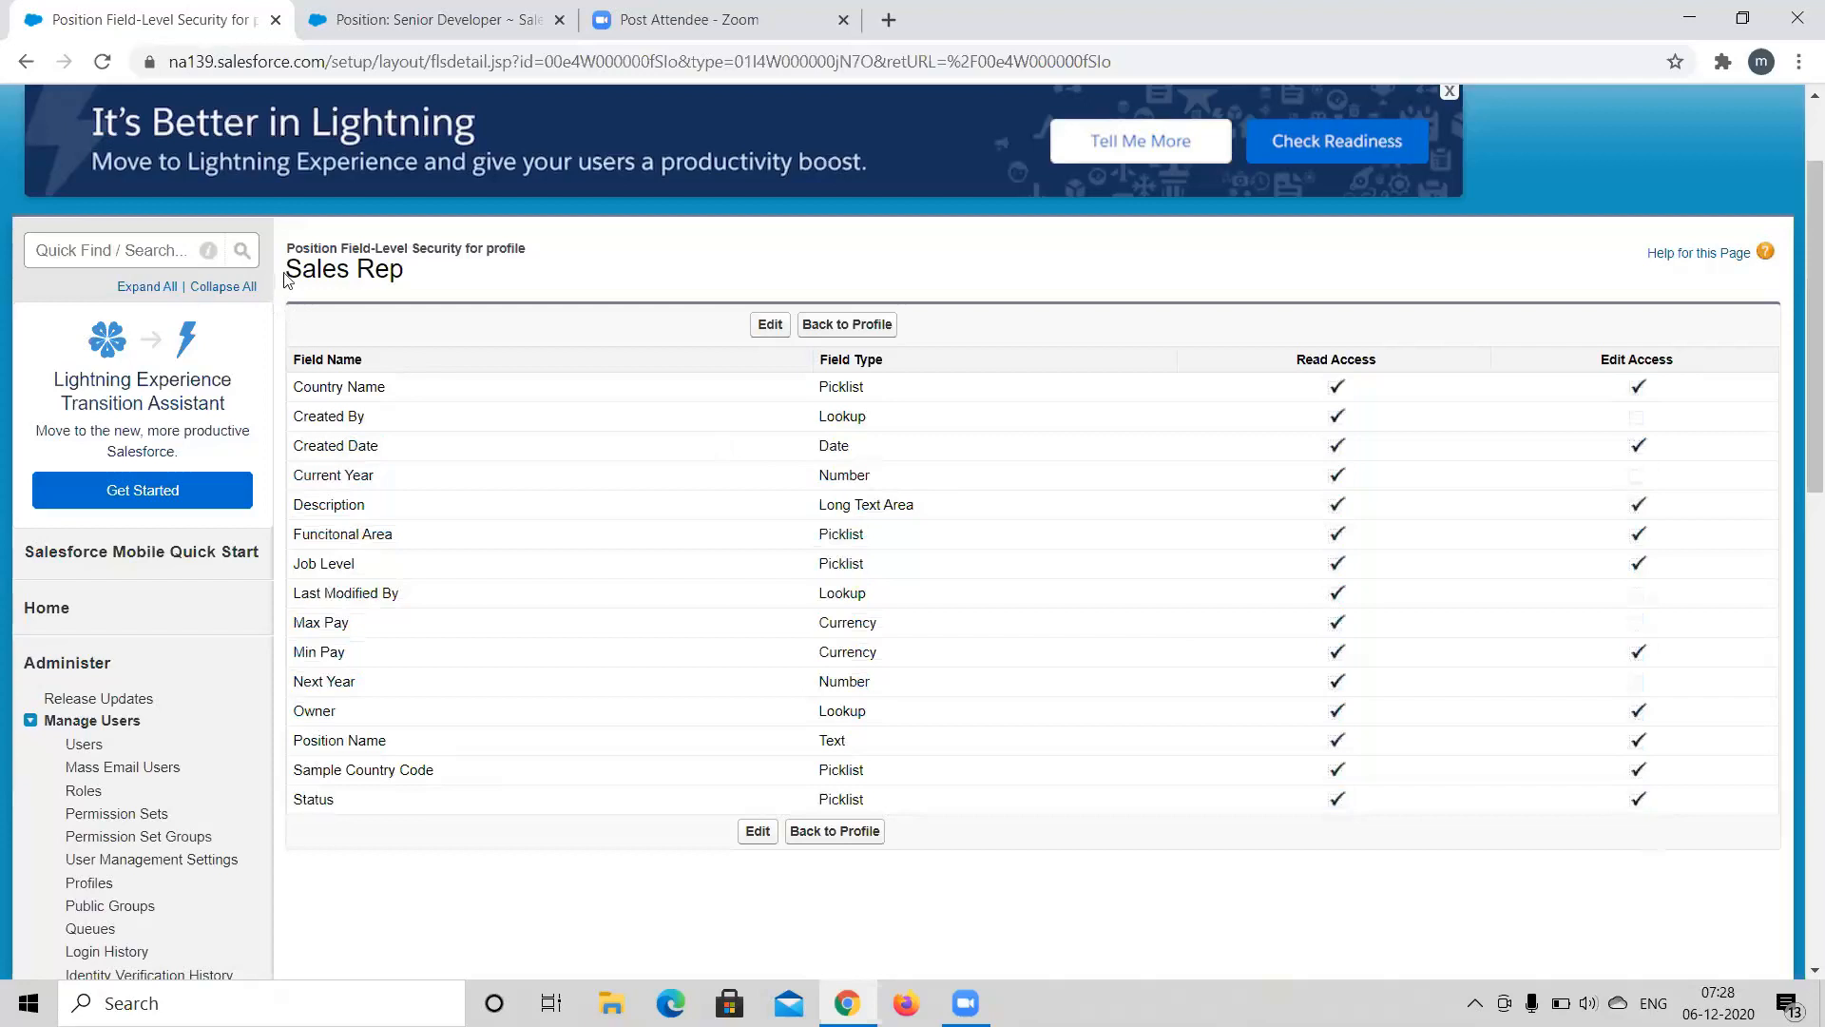
pyautogui.moveTo(285, 276); pyautogui.dragTo(407, 279)
pyautogui.click(407, 280)
pyautogui.tripleClick(437, 630)
# Edit the Position field-level security and enable edit access for the Max Pay field.
pyautogui.click(777, 326)
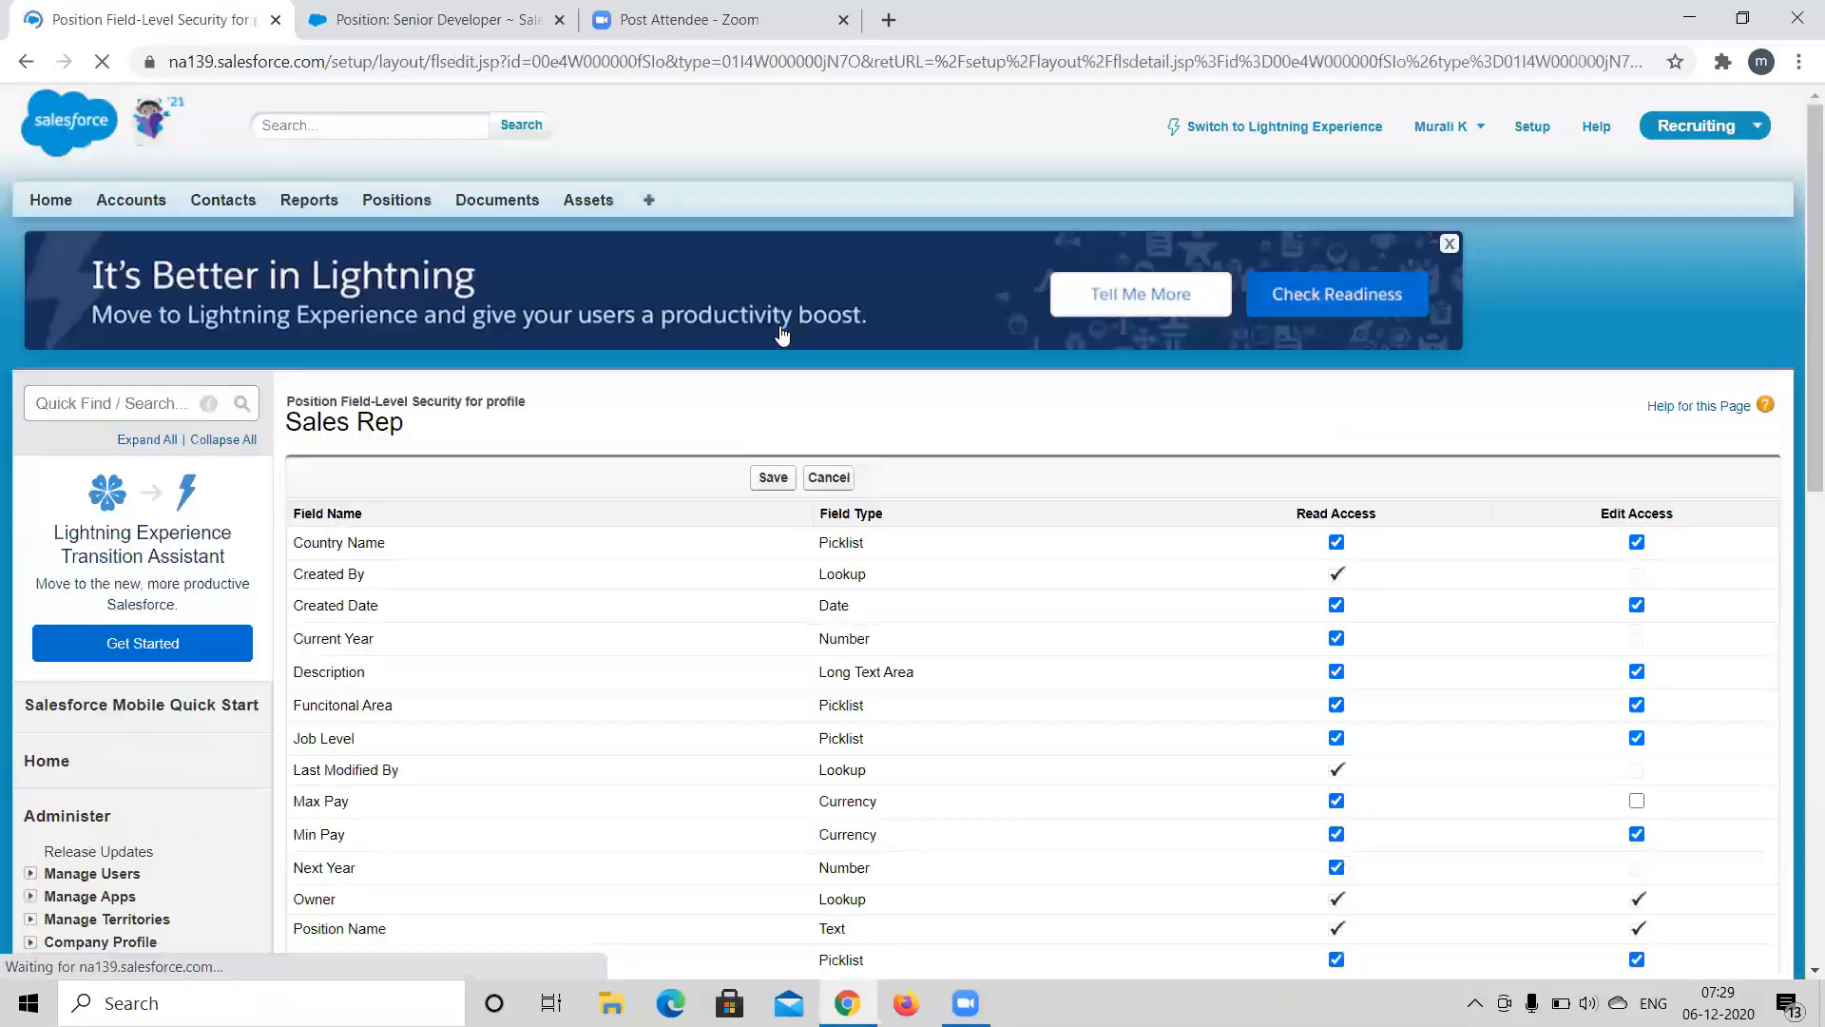
pyautogui.scroll(-3, 1114, 451)
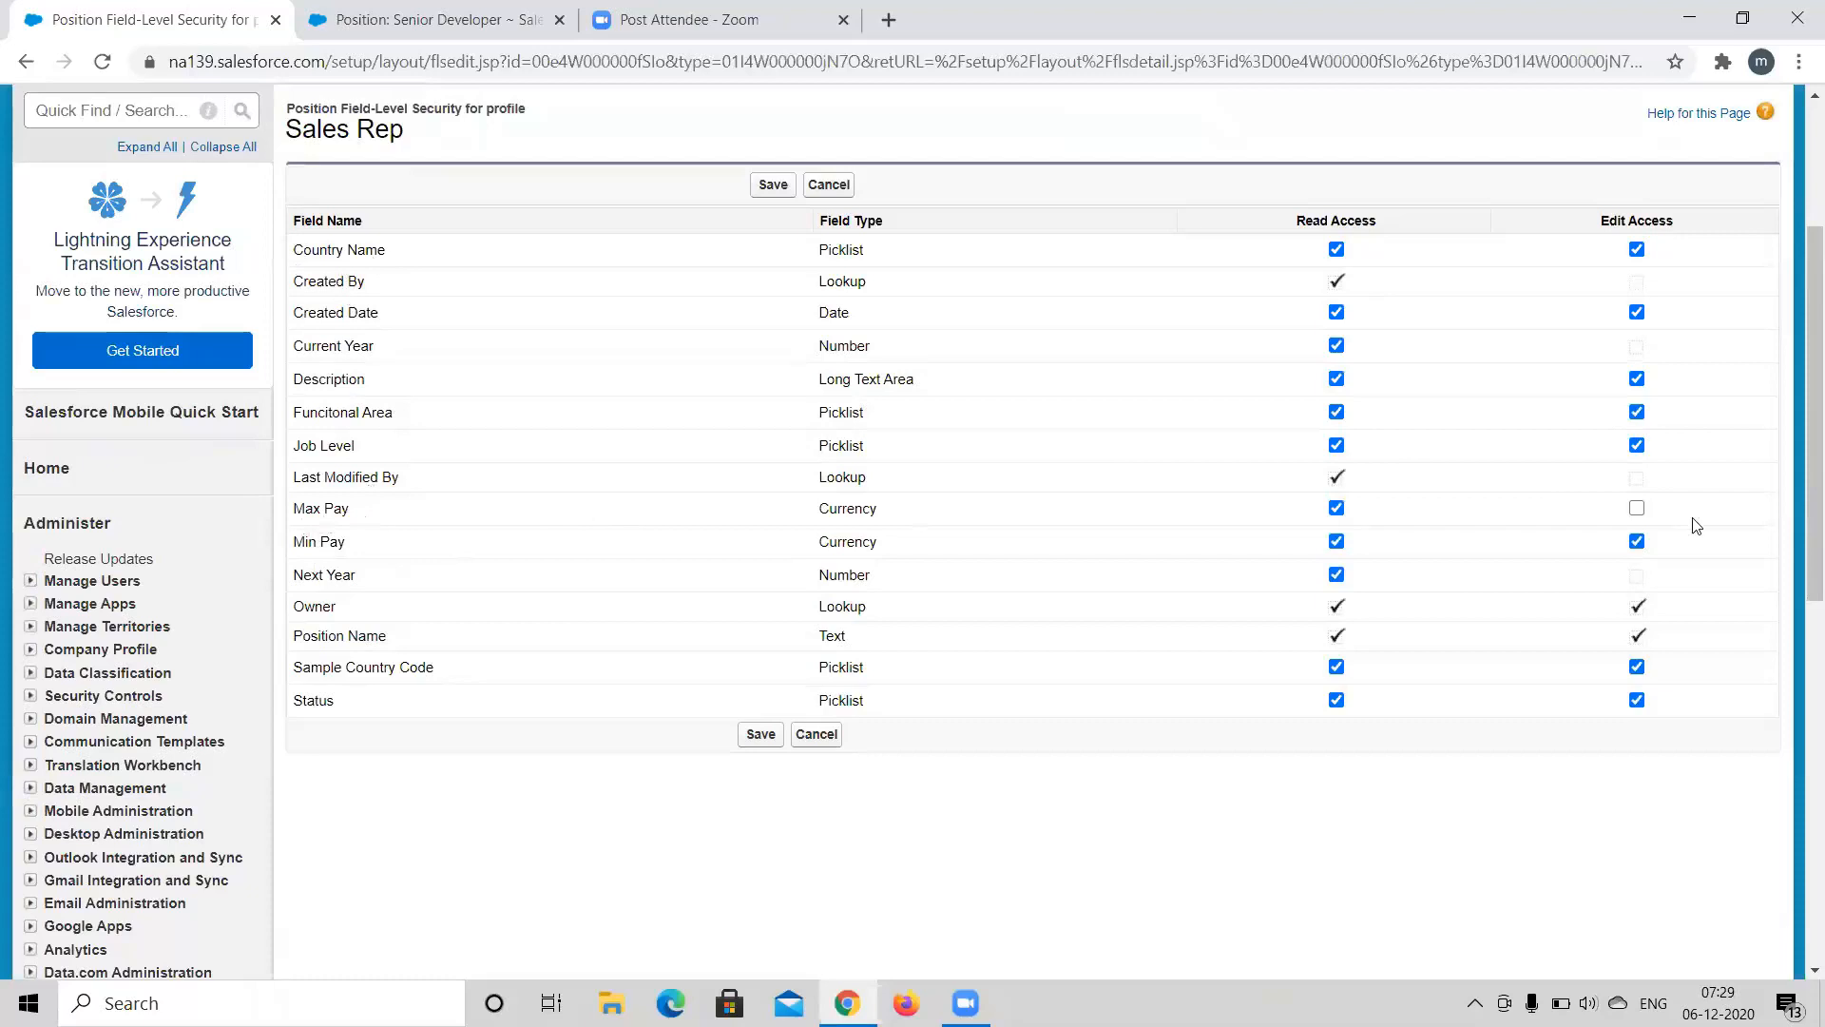
pyautogui.click(1637, 510)
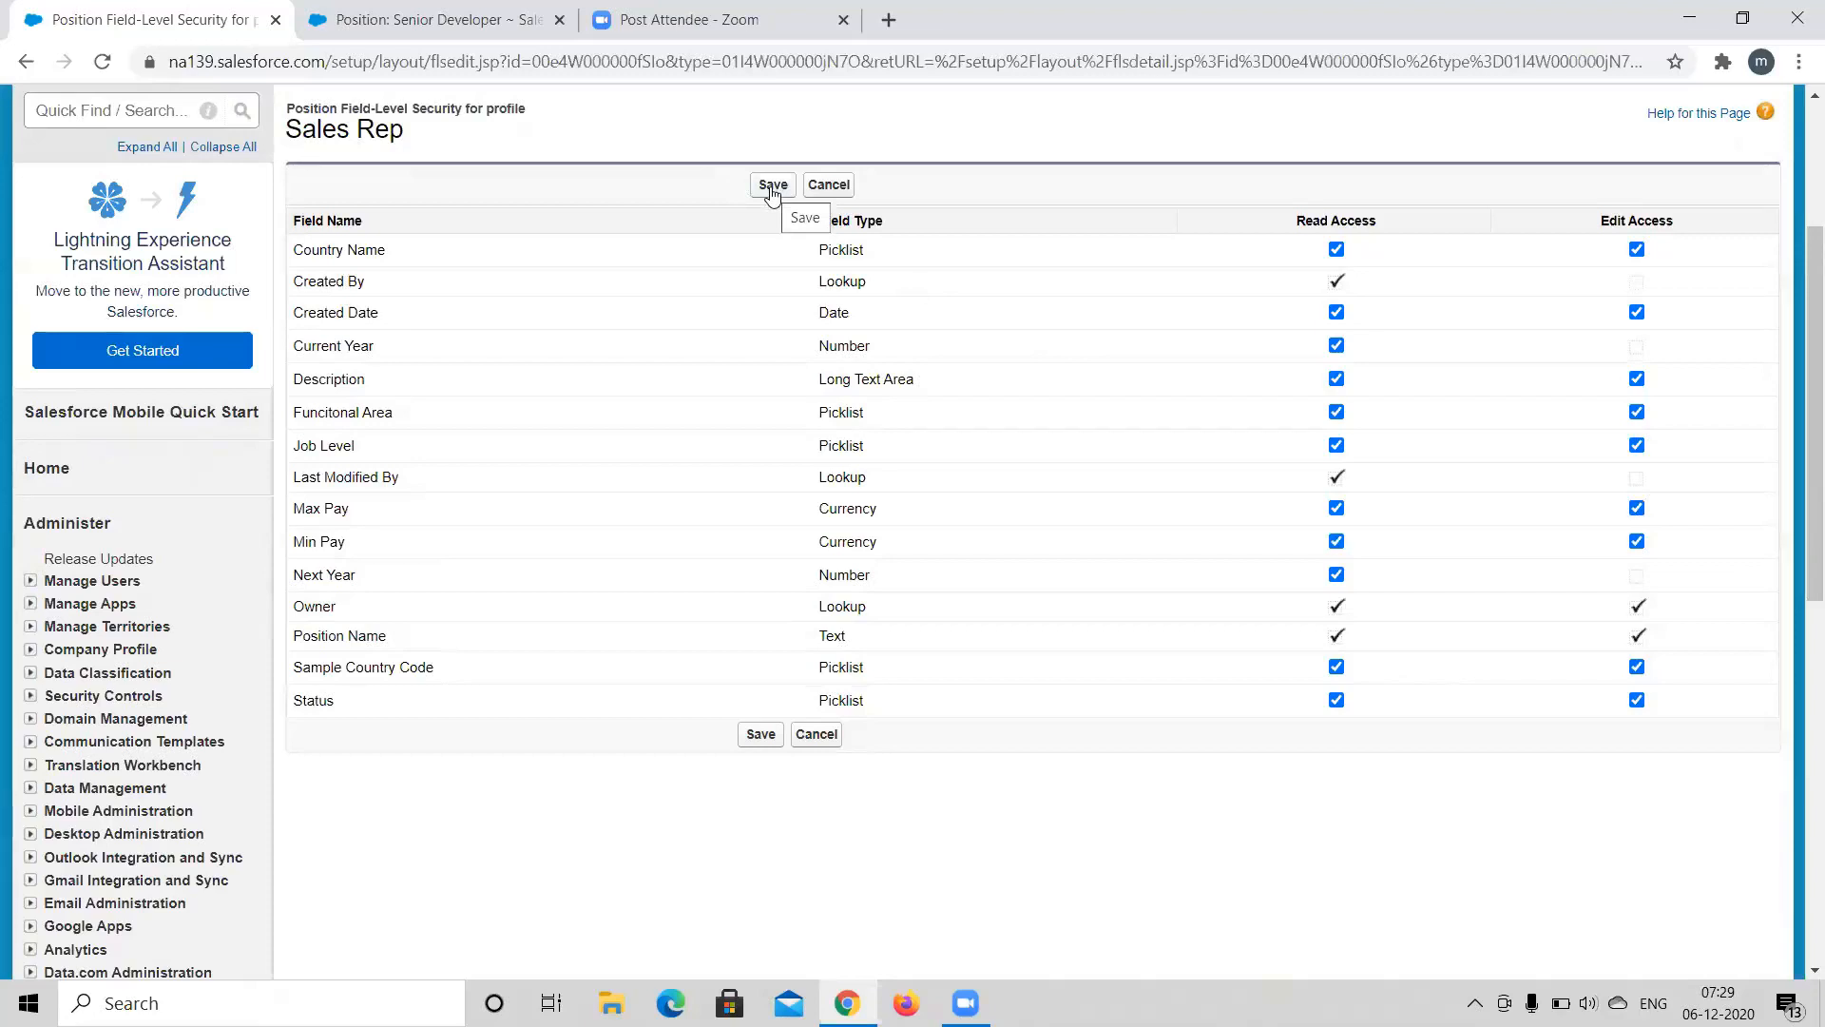
# Check the Max Pay field on the Senior Developer position record and return to the field-level security settings.
pyautogui.hotkey('ctrl', 'Tab')
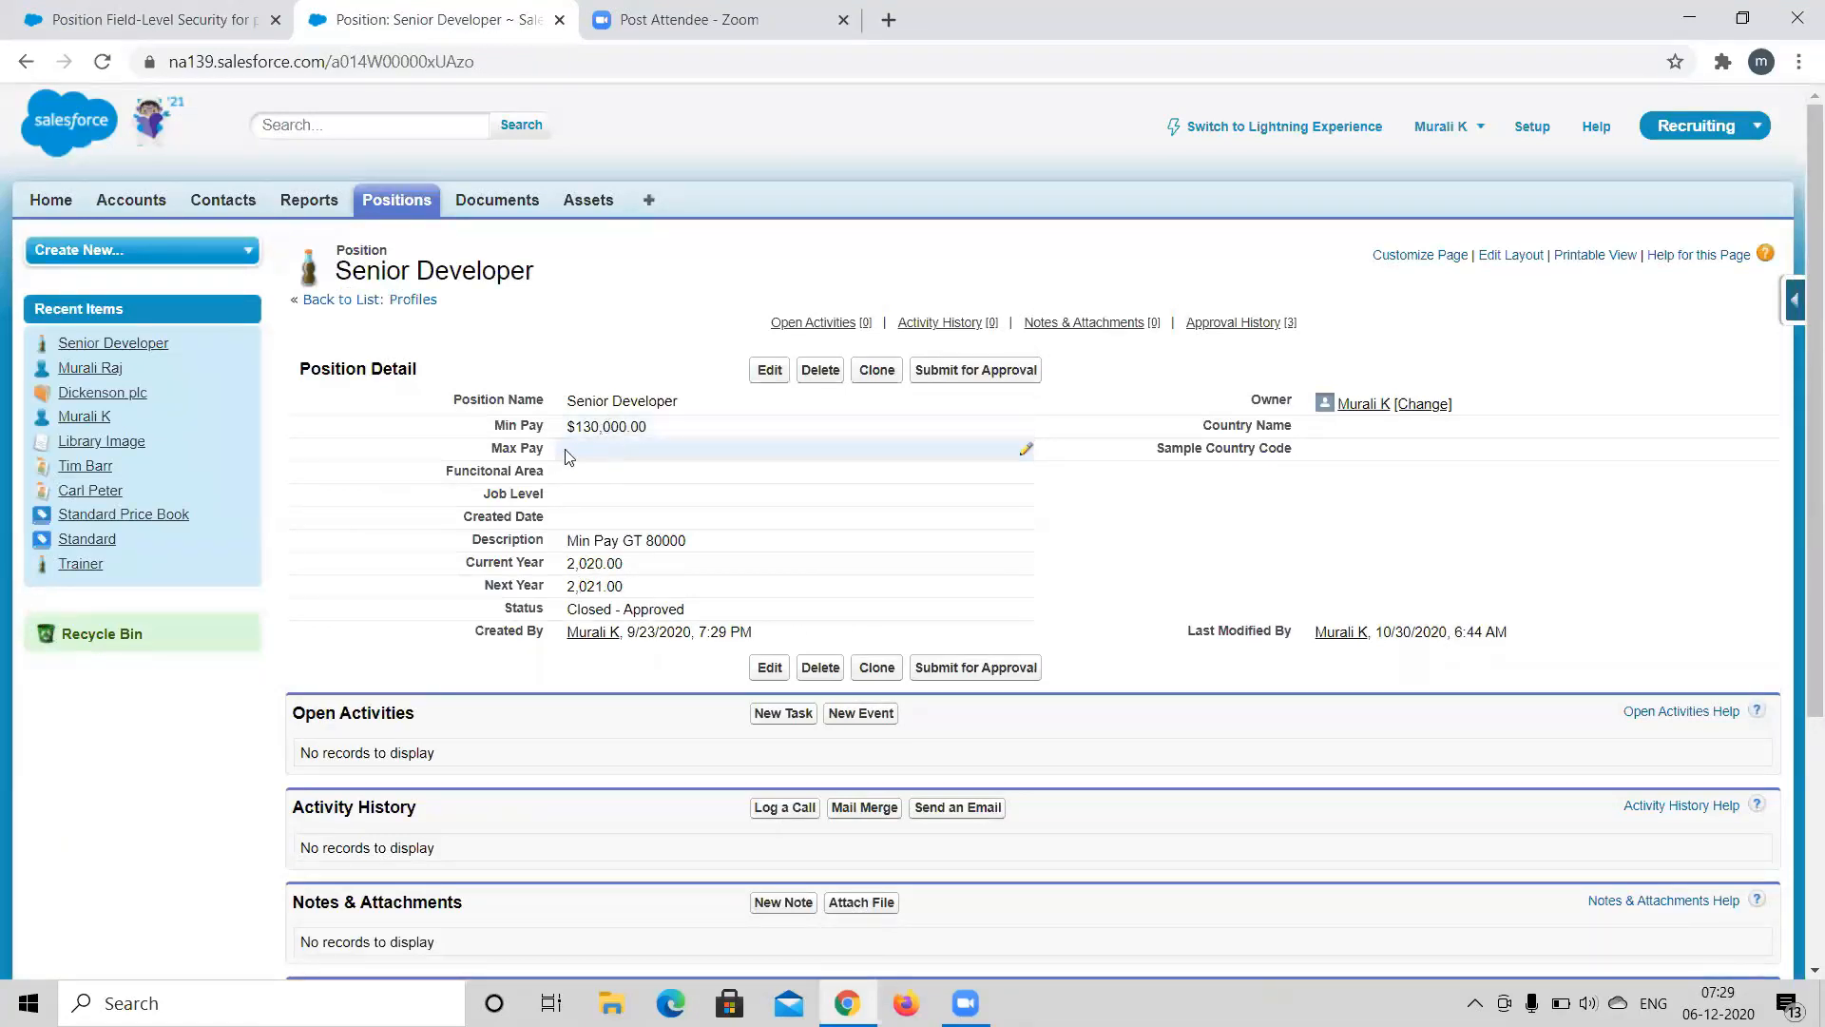
pyautogui.click(162, 17)
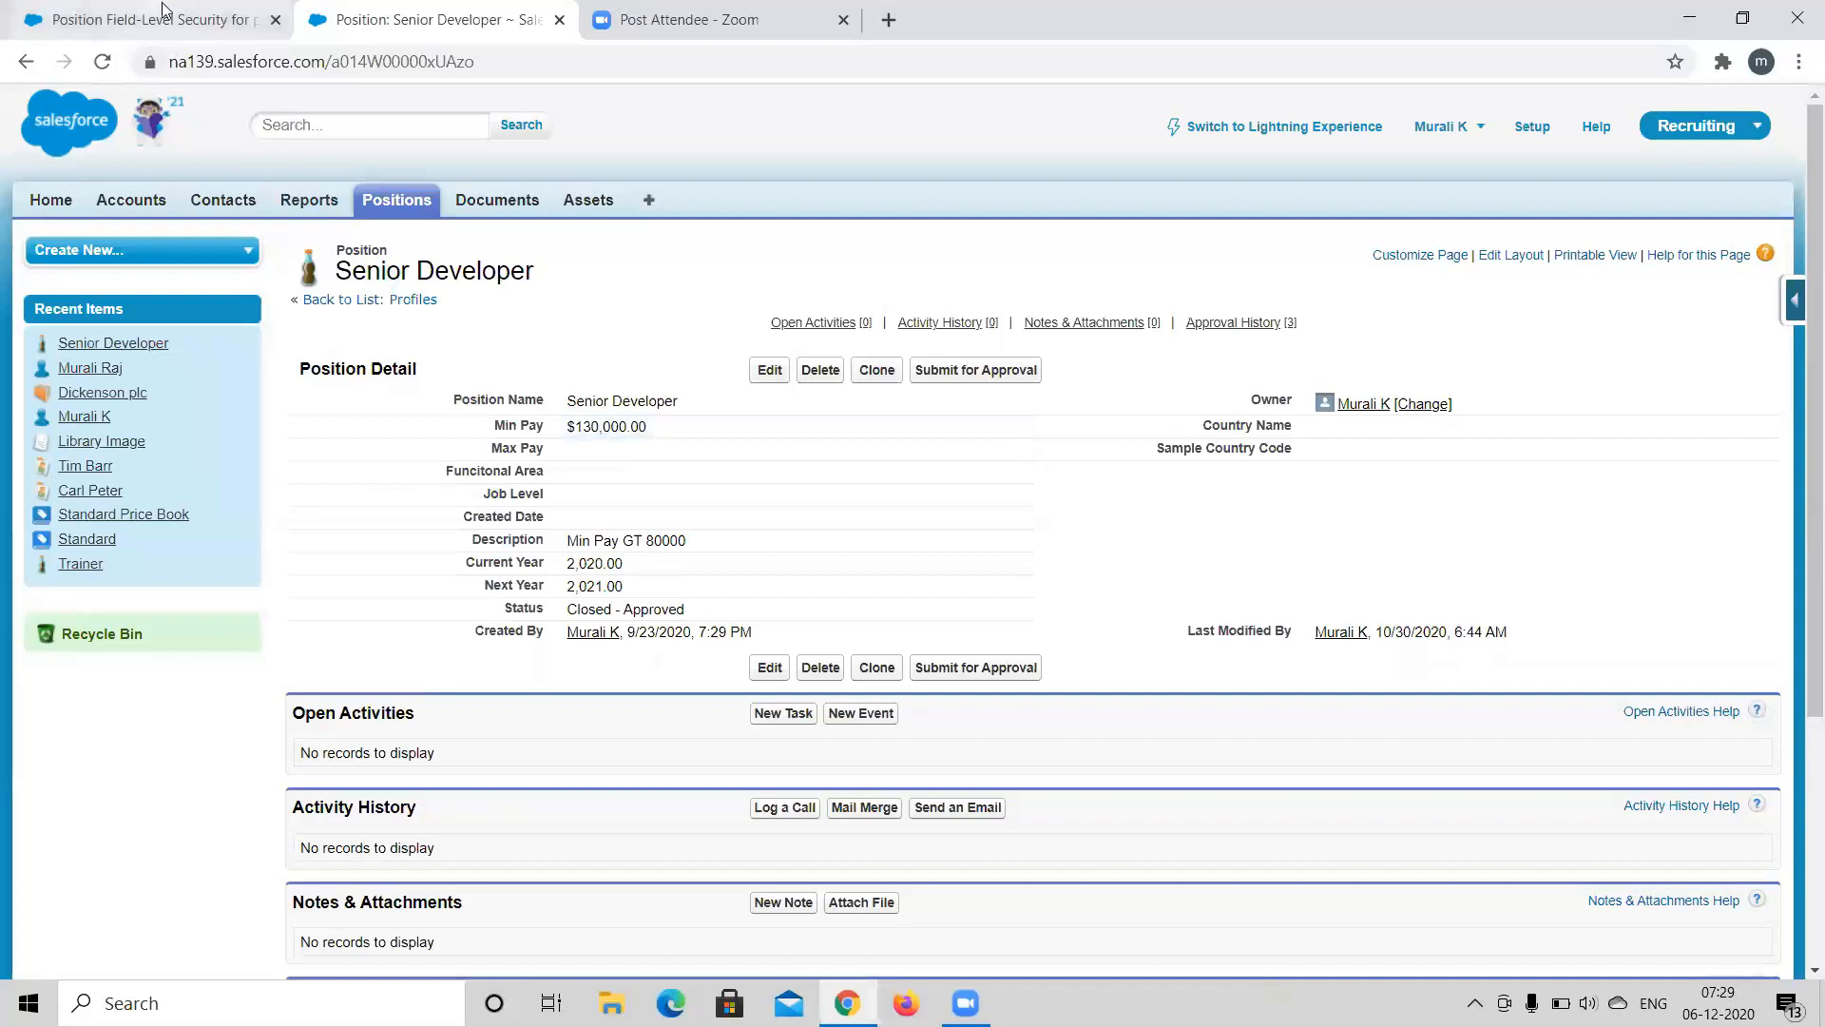
pyautogui.click(390, 11)
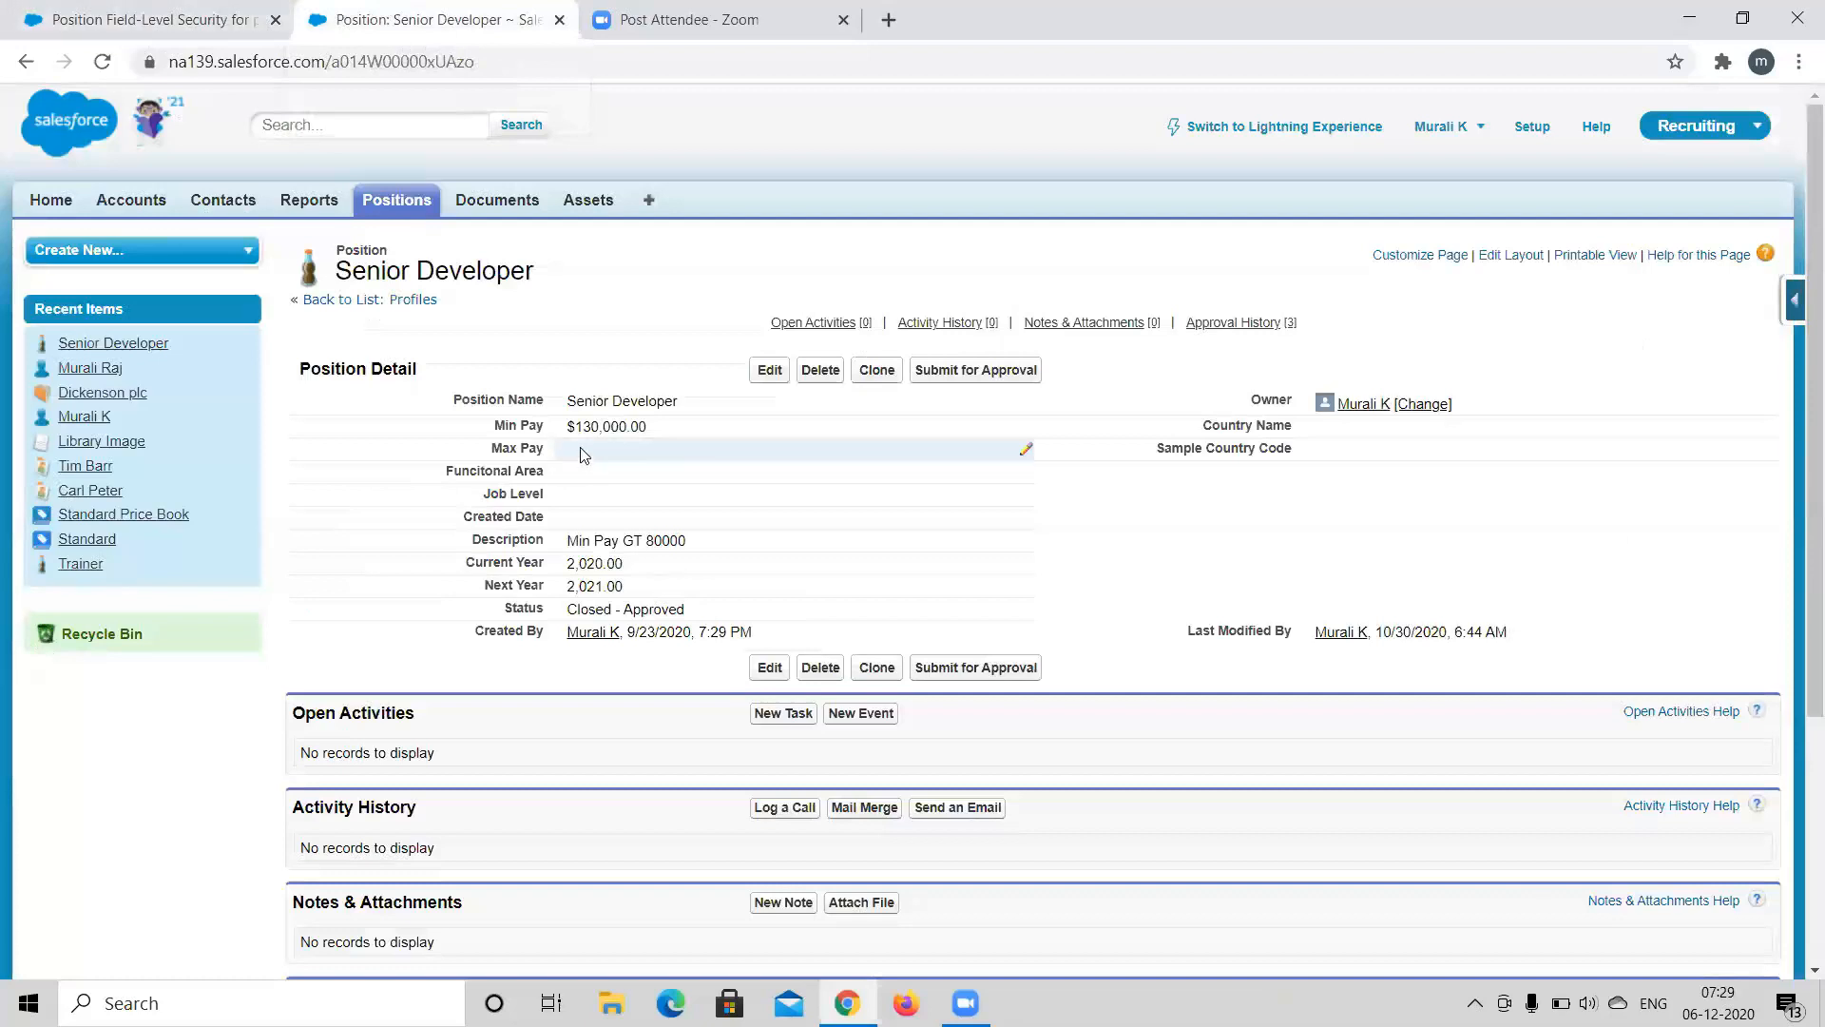
pyautogui.click(217, 24)
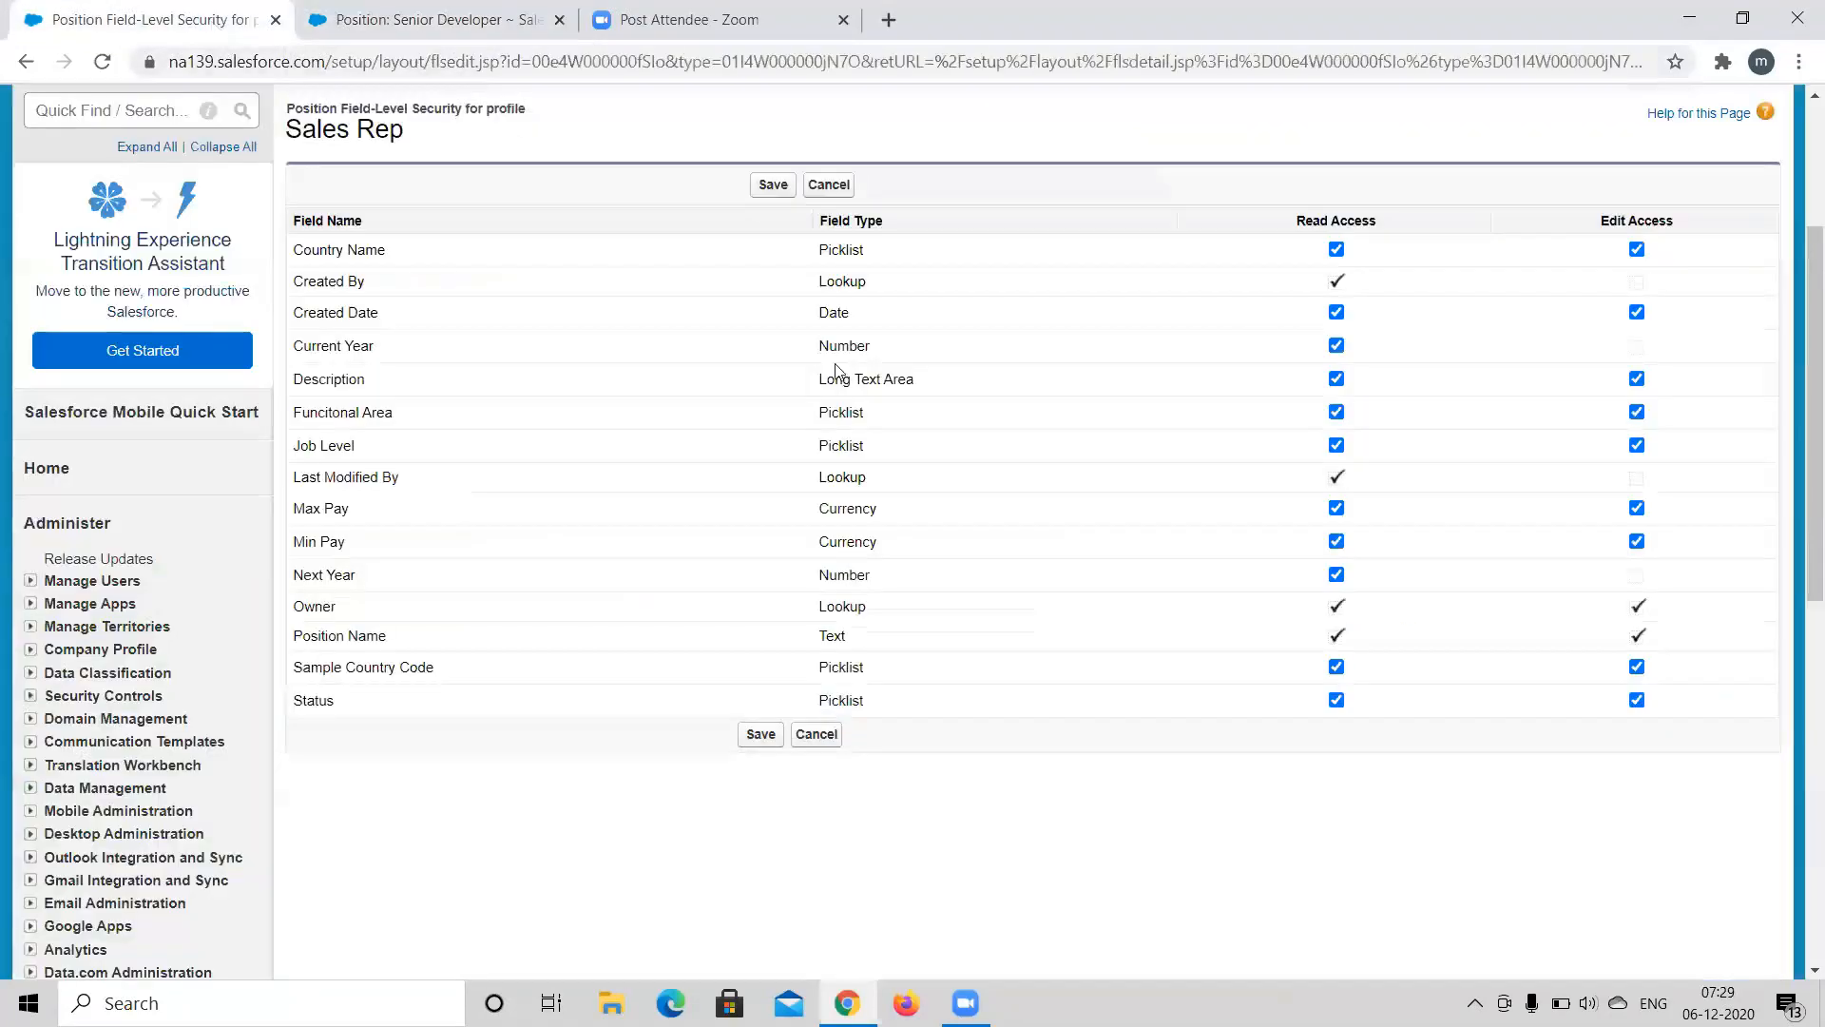
# Discard the edit access change to the Position object's field-level security.
pyautogui.click(1637, 508)
pyautogui.click(1637, 508)
pyautogui.click(832, 193)
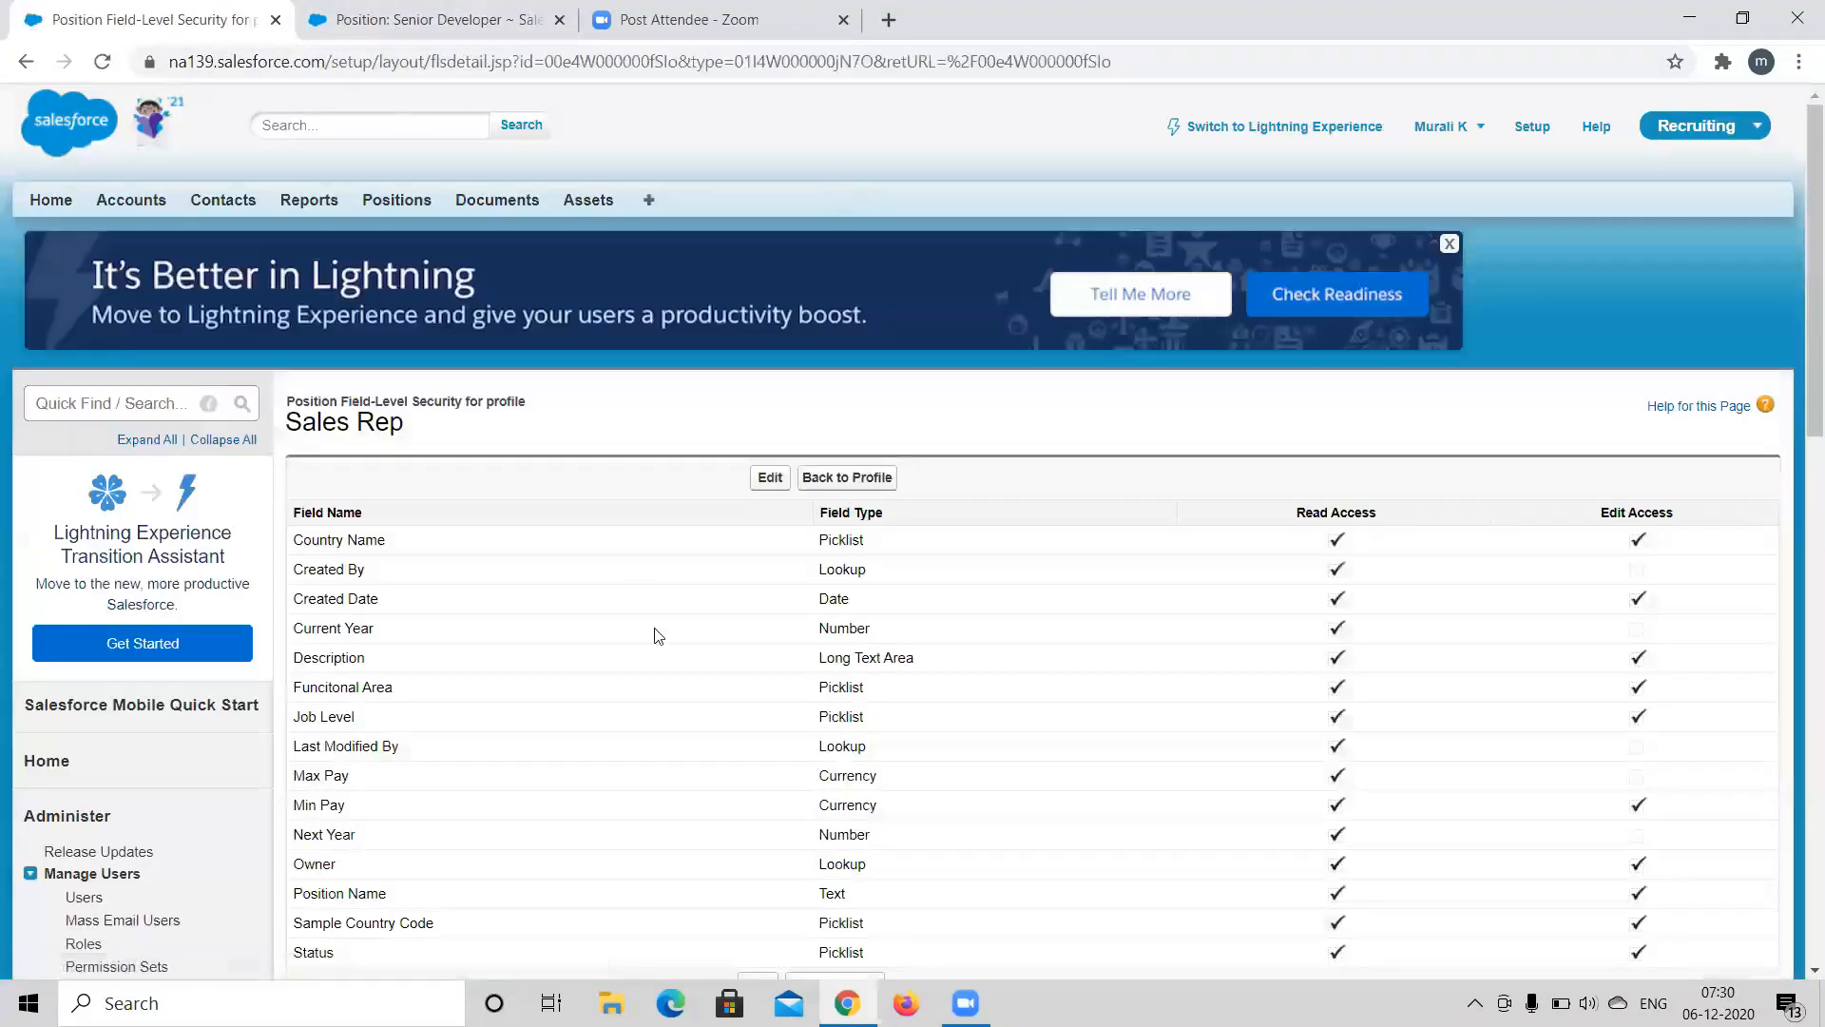
# Return from the Position field-level security page to the Sales Rep profile and find its Custom App Settings section.
pyautogui.scroll(-2, 658, 635)
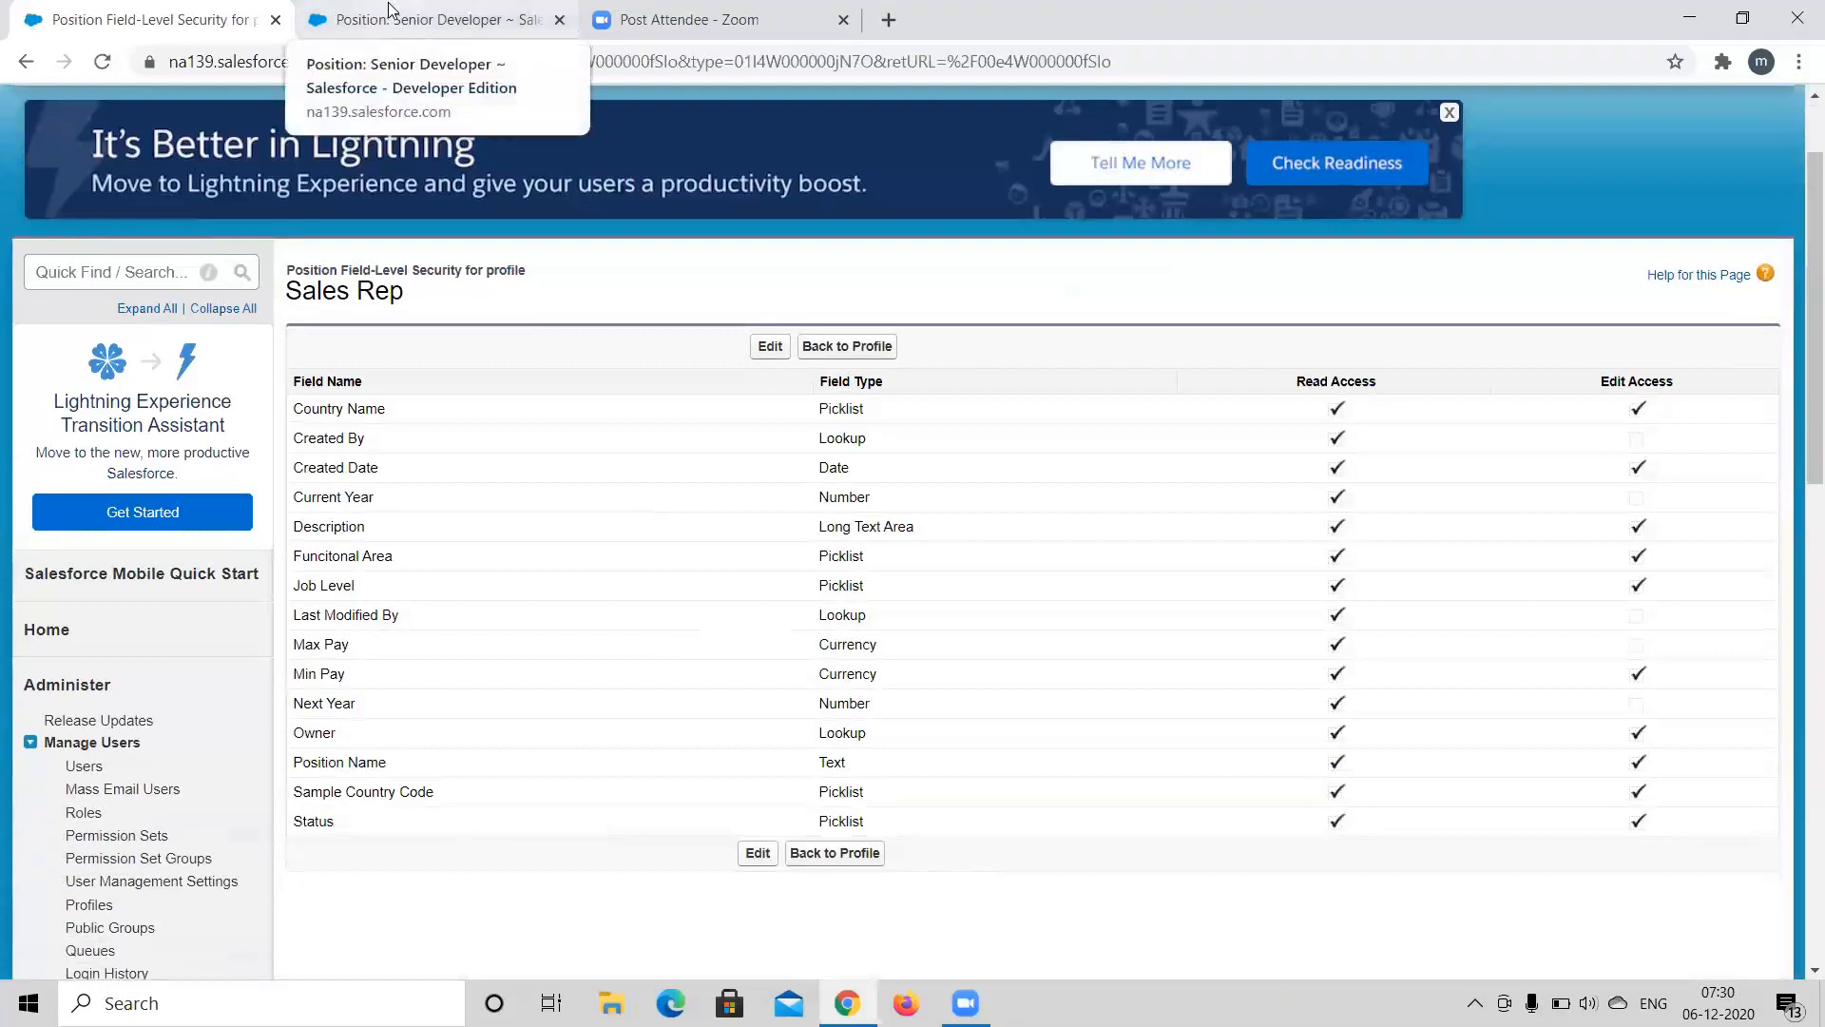
pyautogui.click(856, 348)
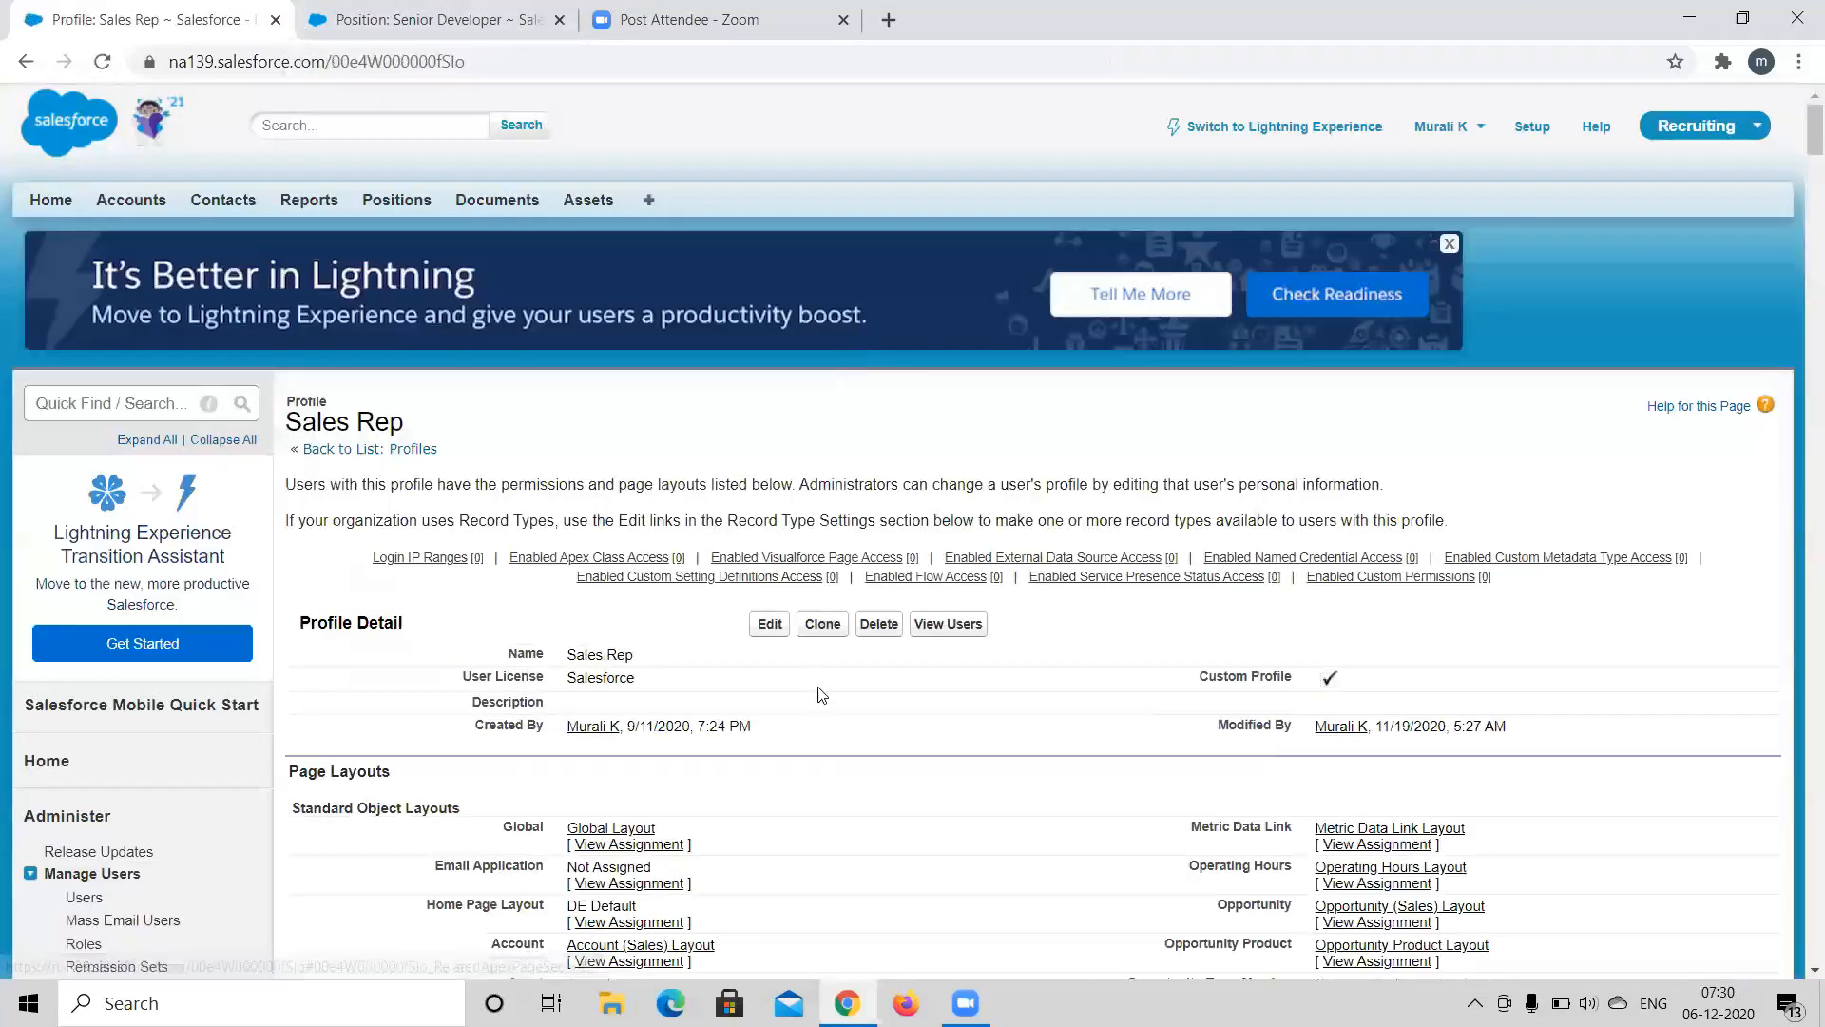
pyautogui.scroll(-2, 821, 695)
pyautogui.scroll(-6, 821, 695)
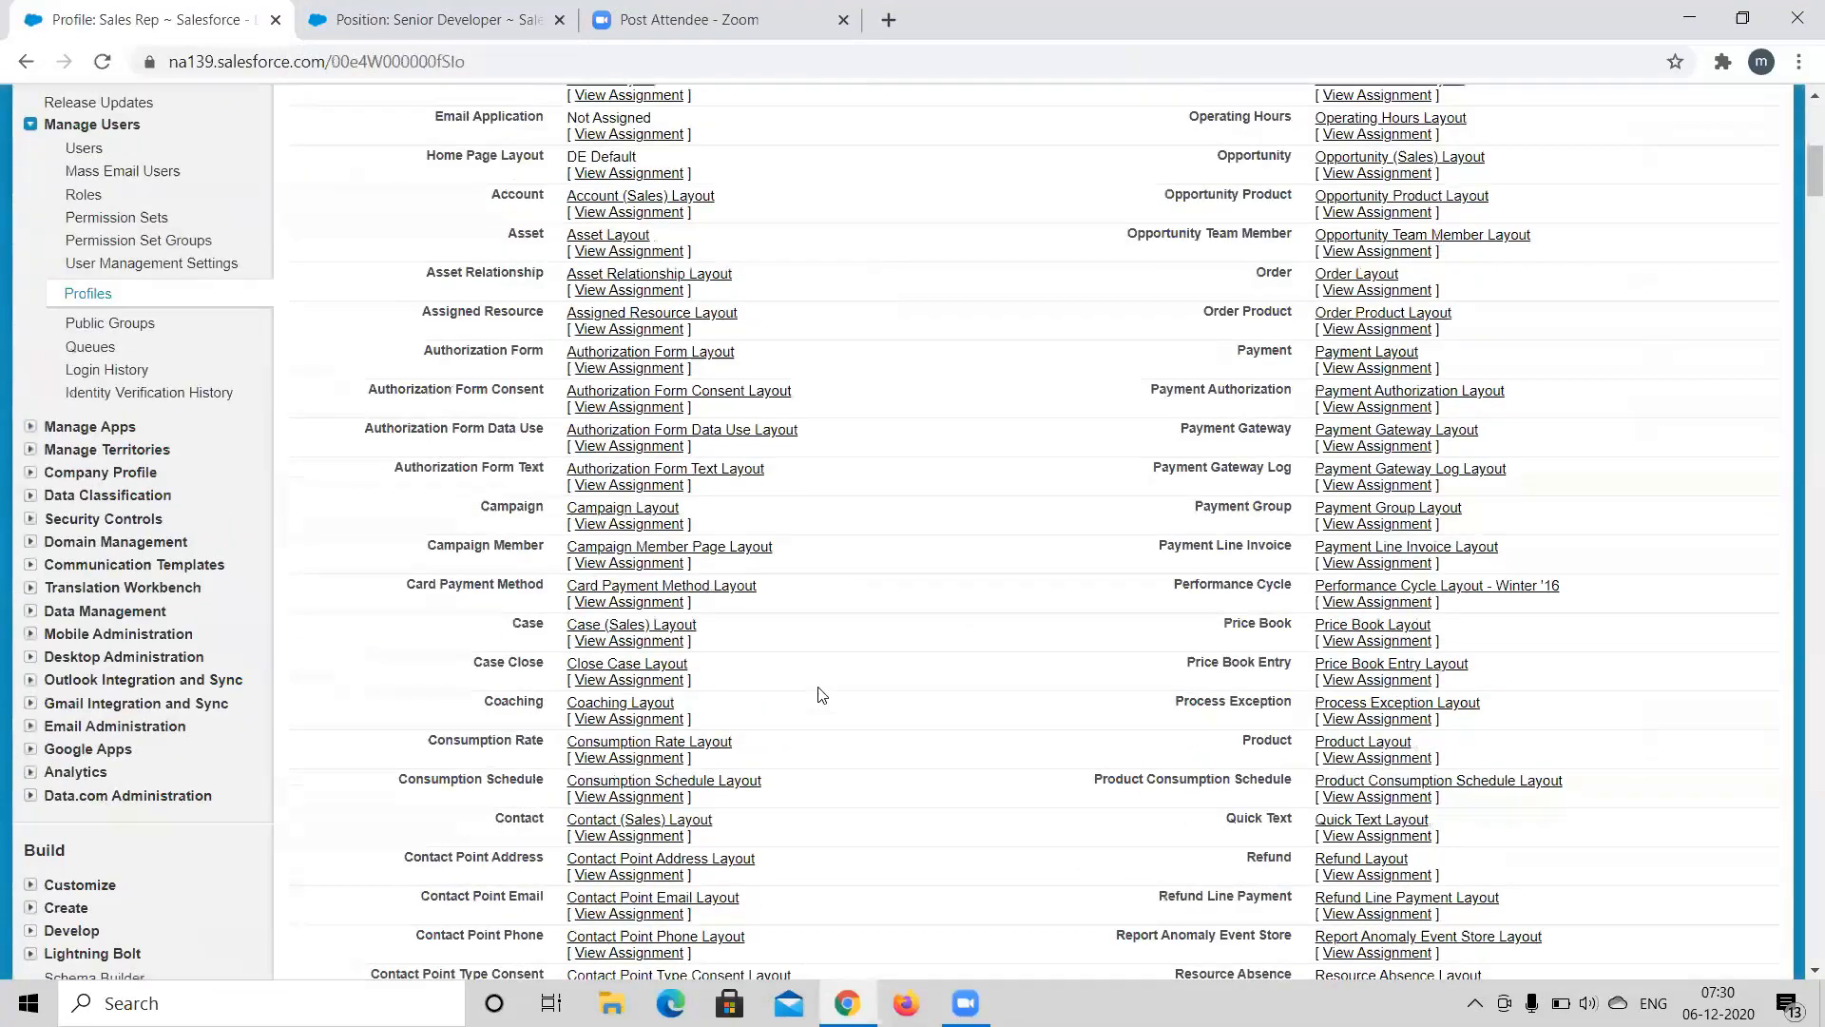
pyautogui.scroll(-3, 821, 695)
pyautogui.scroll(-4, 822, 695)
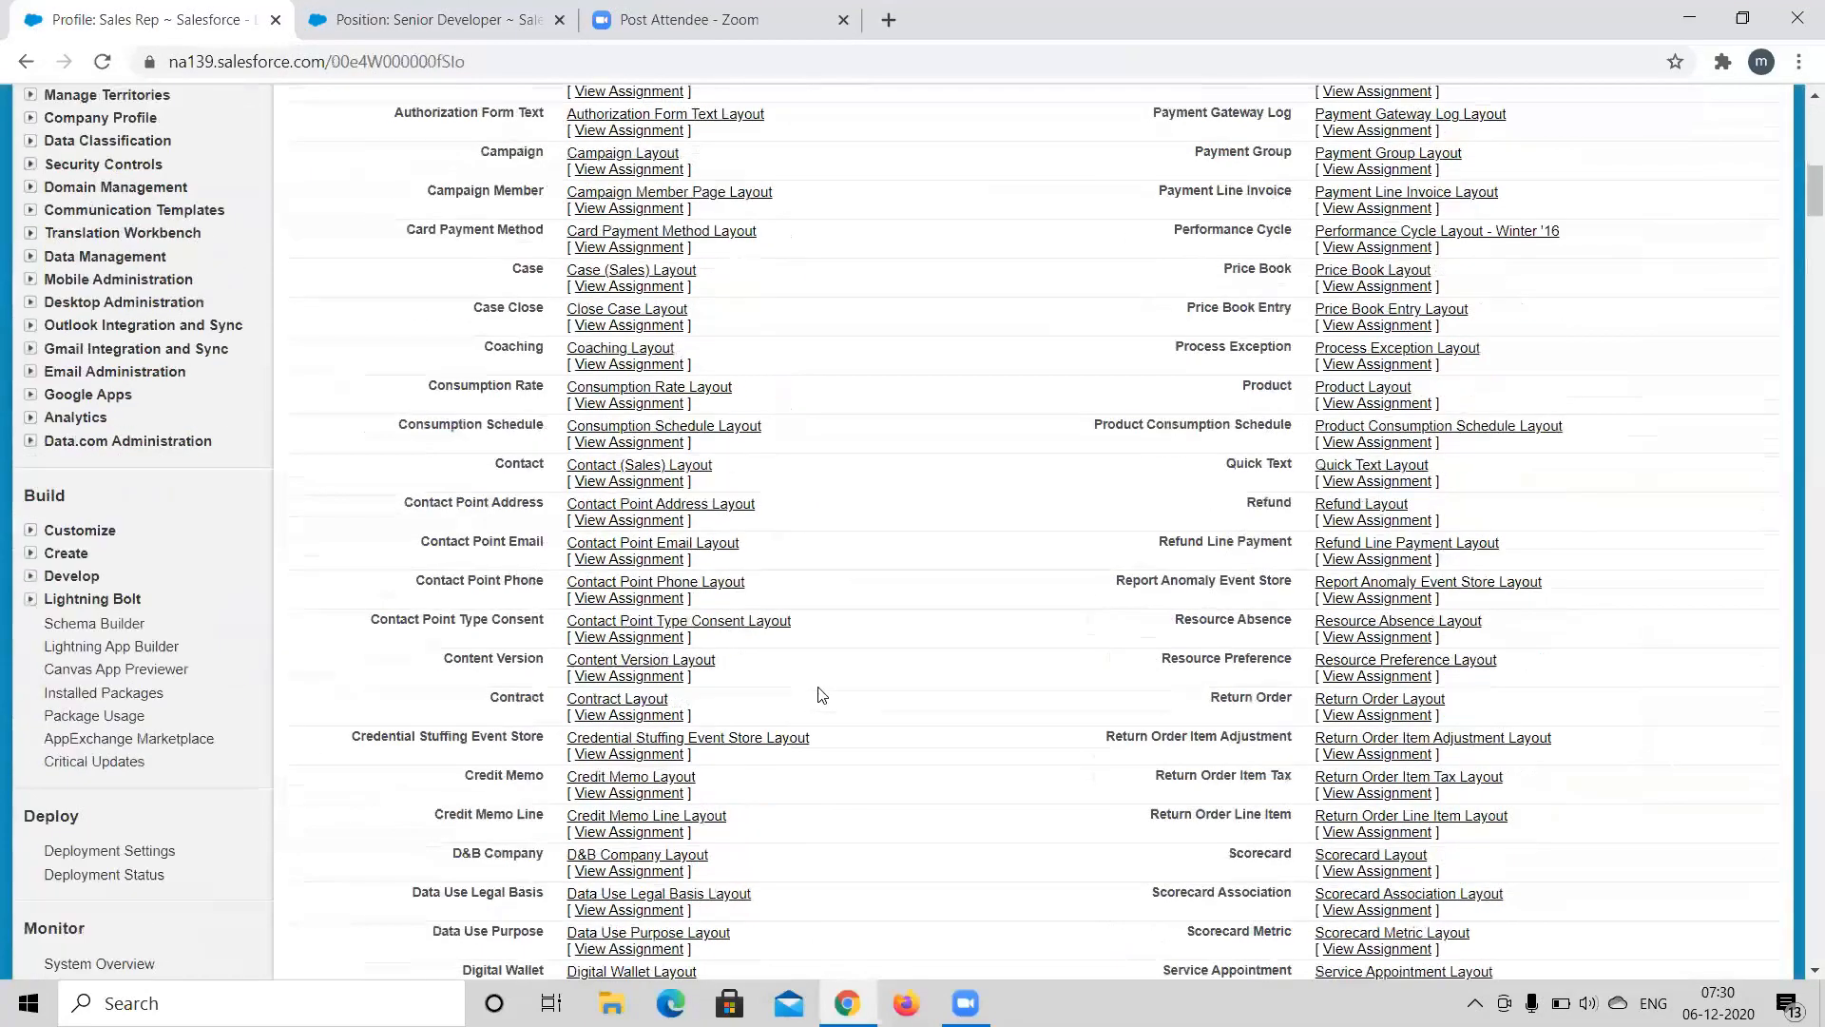
pyautogui.scroll(-8, 822, 695)
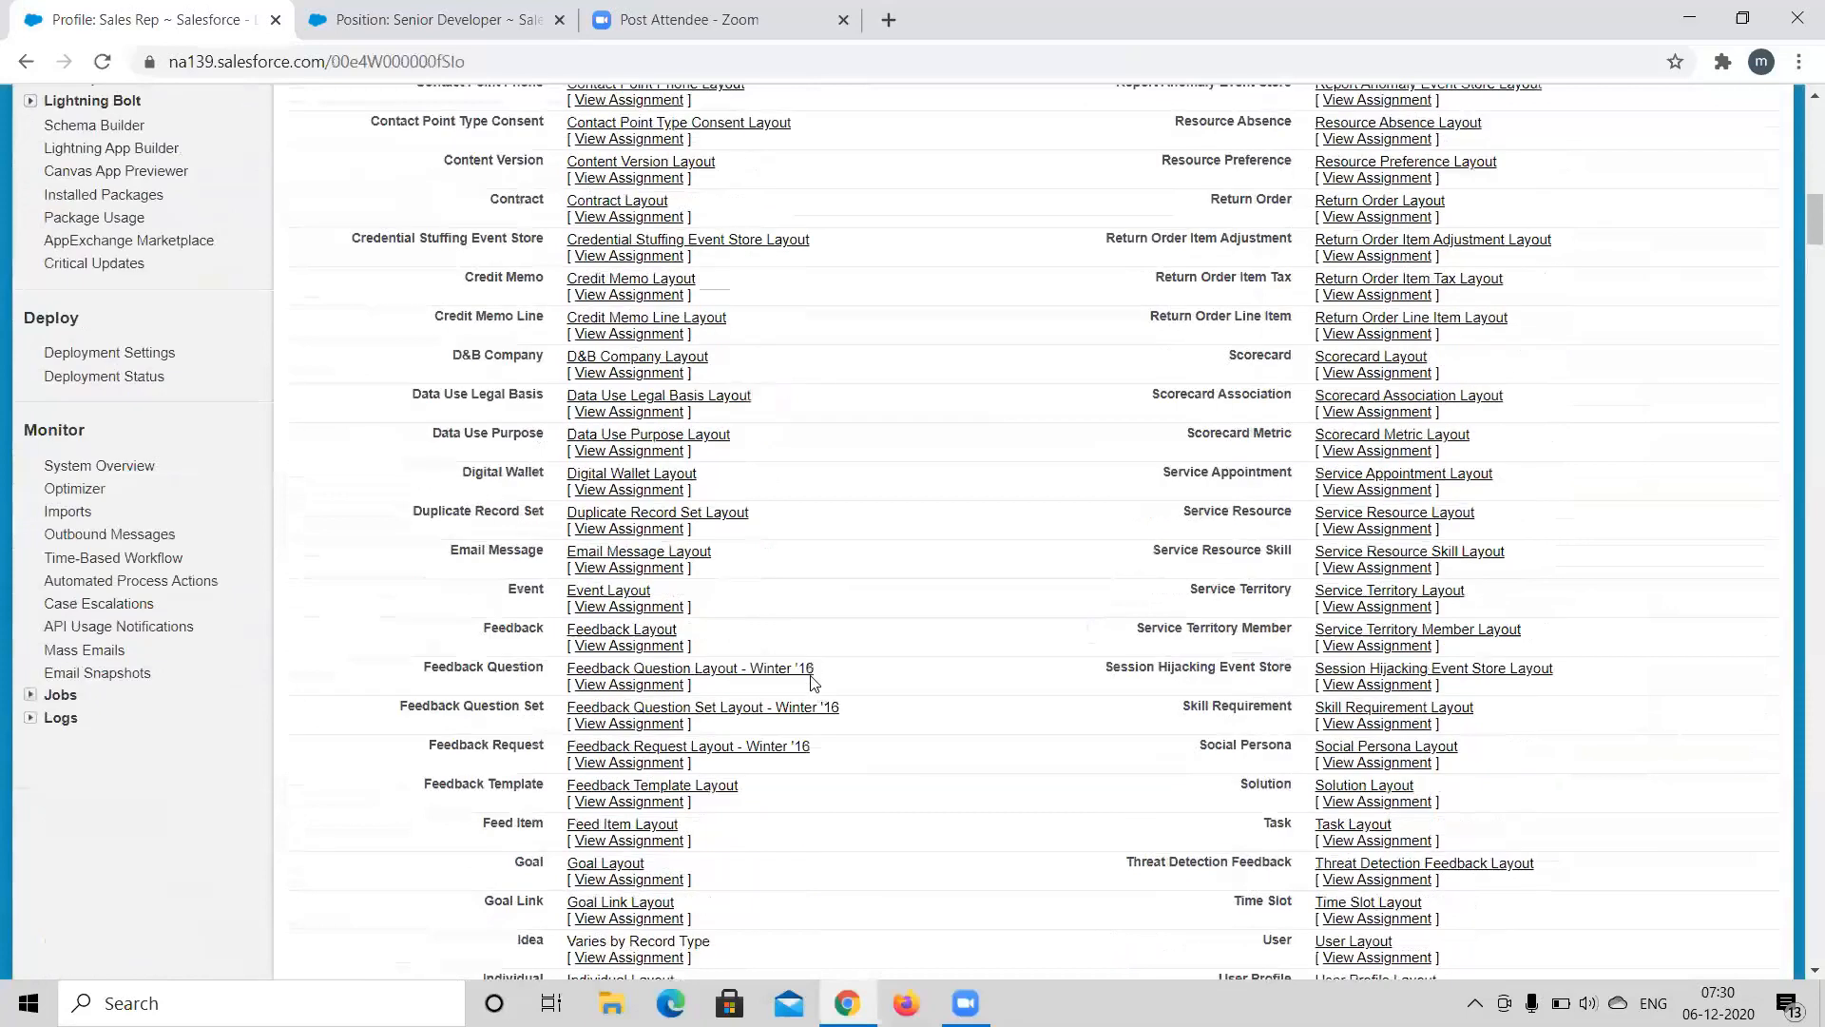
pyautogui.scroll(-15, 466, 152)
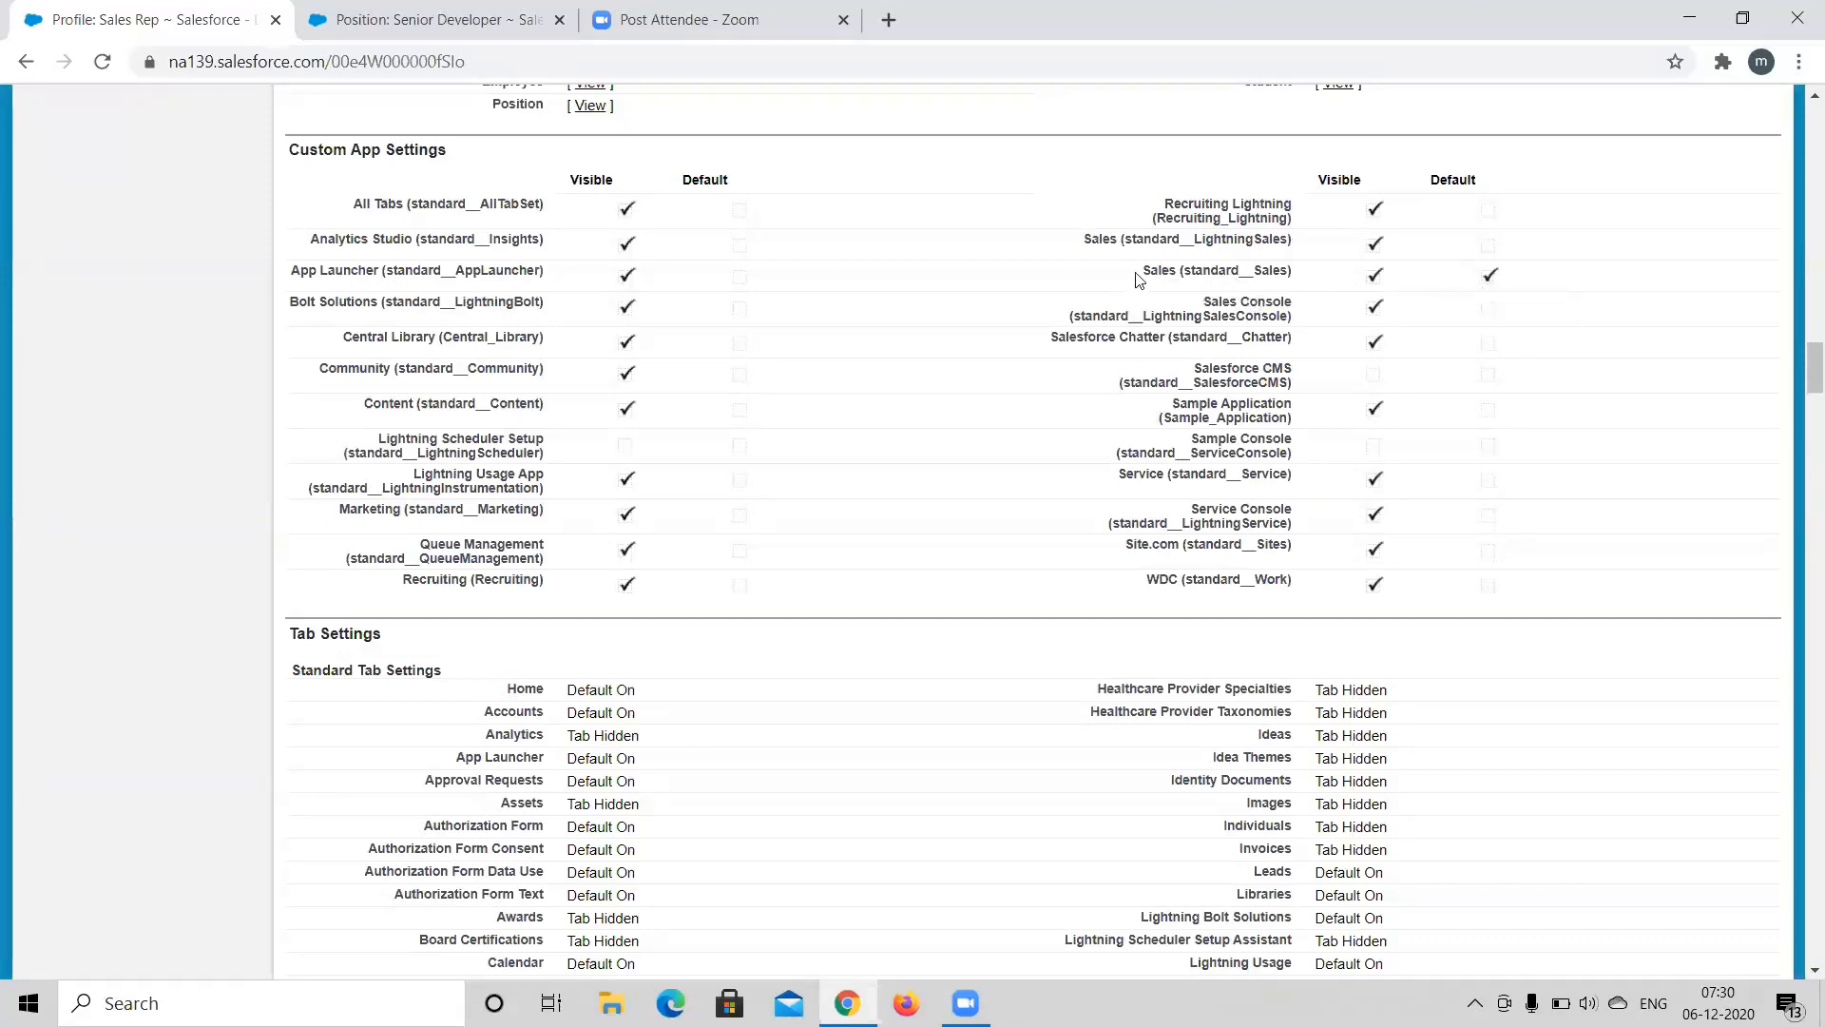
# Examine the visibility and default settings of the Sales (standard__Sales) app in the profile's Custom App Settings.
pyautogui.moveTo(1139, 277); pyautogui.dragTo(1310, 285)
pyautogui.click(1310, 285)
pyautogui.moveTo(1145, 278); pyautogui.dragTo(1298, 283)
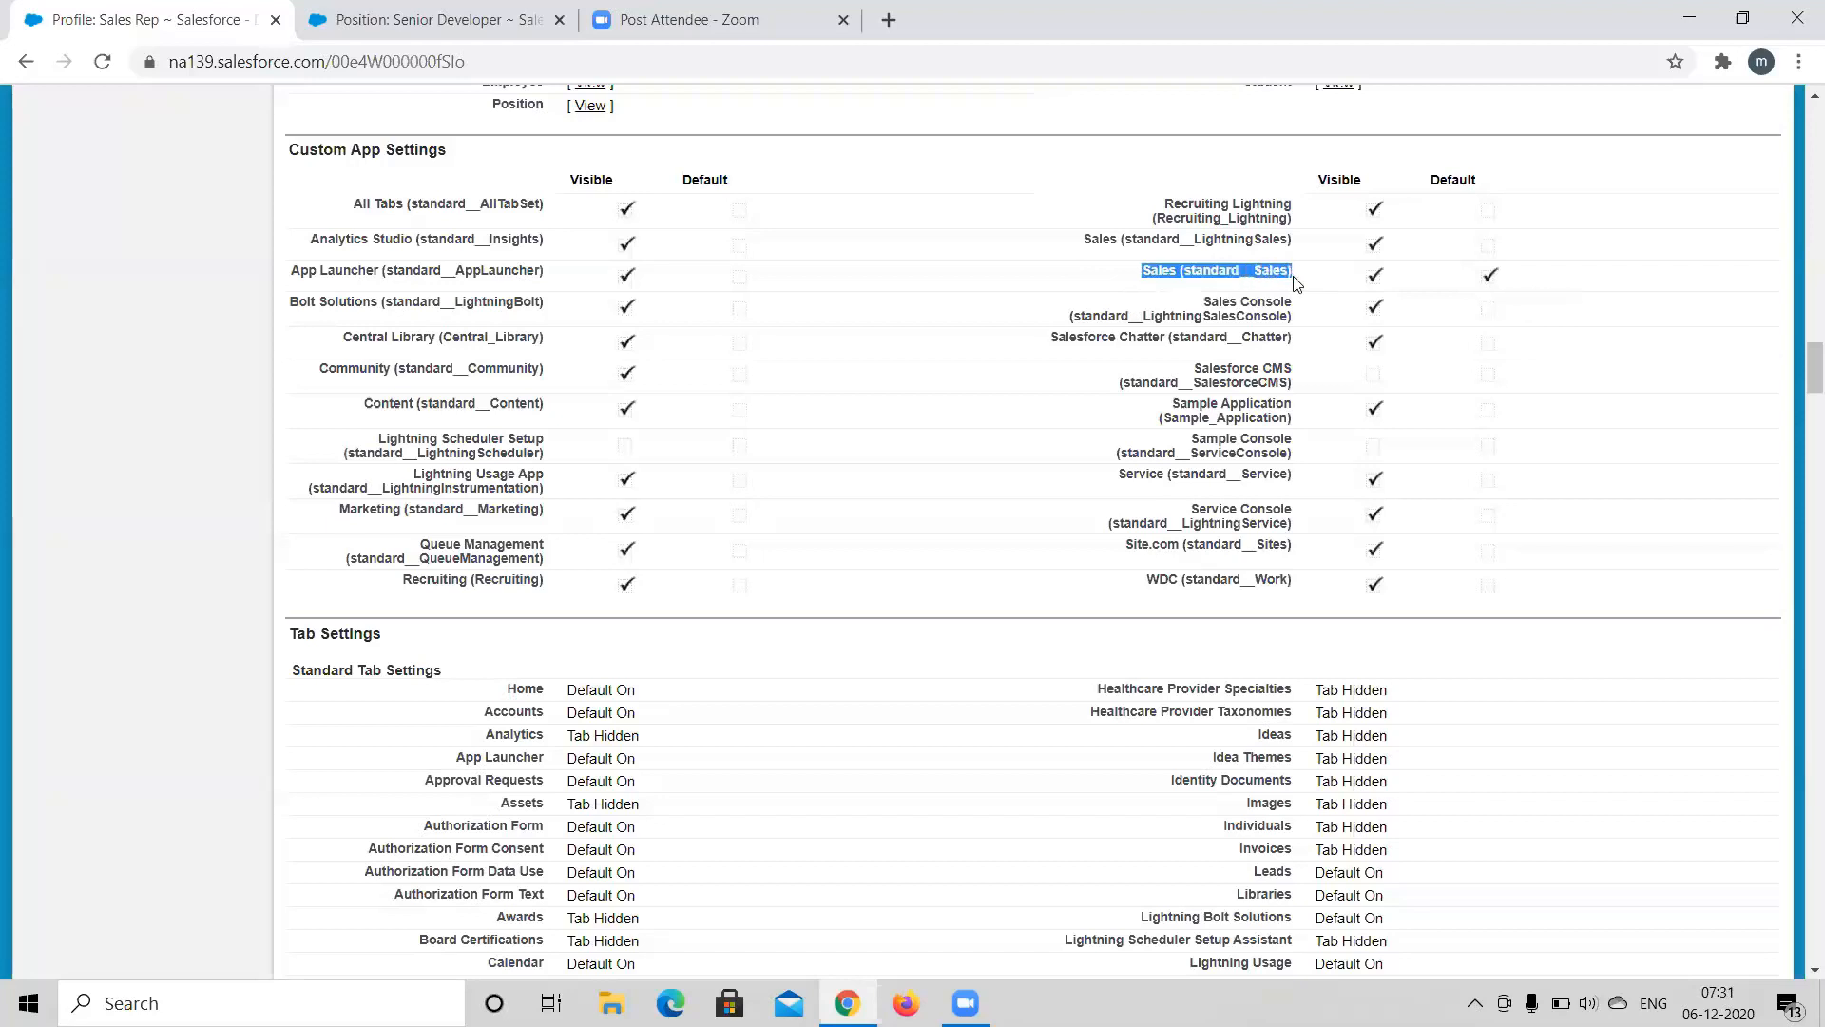
pyautogui.click(1299, 283)
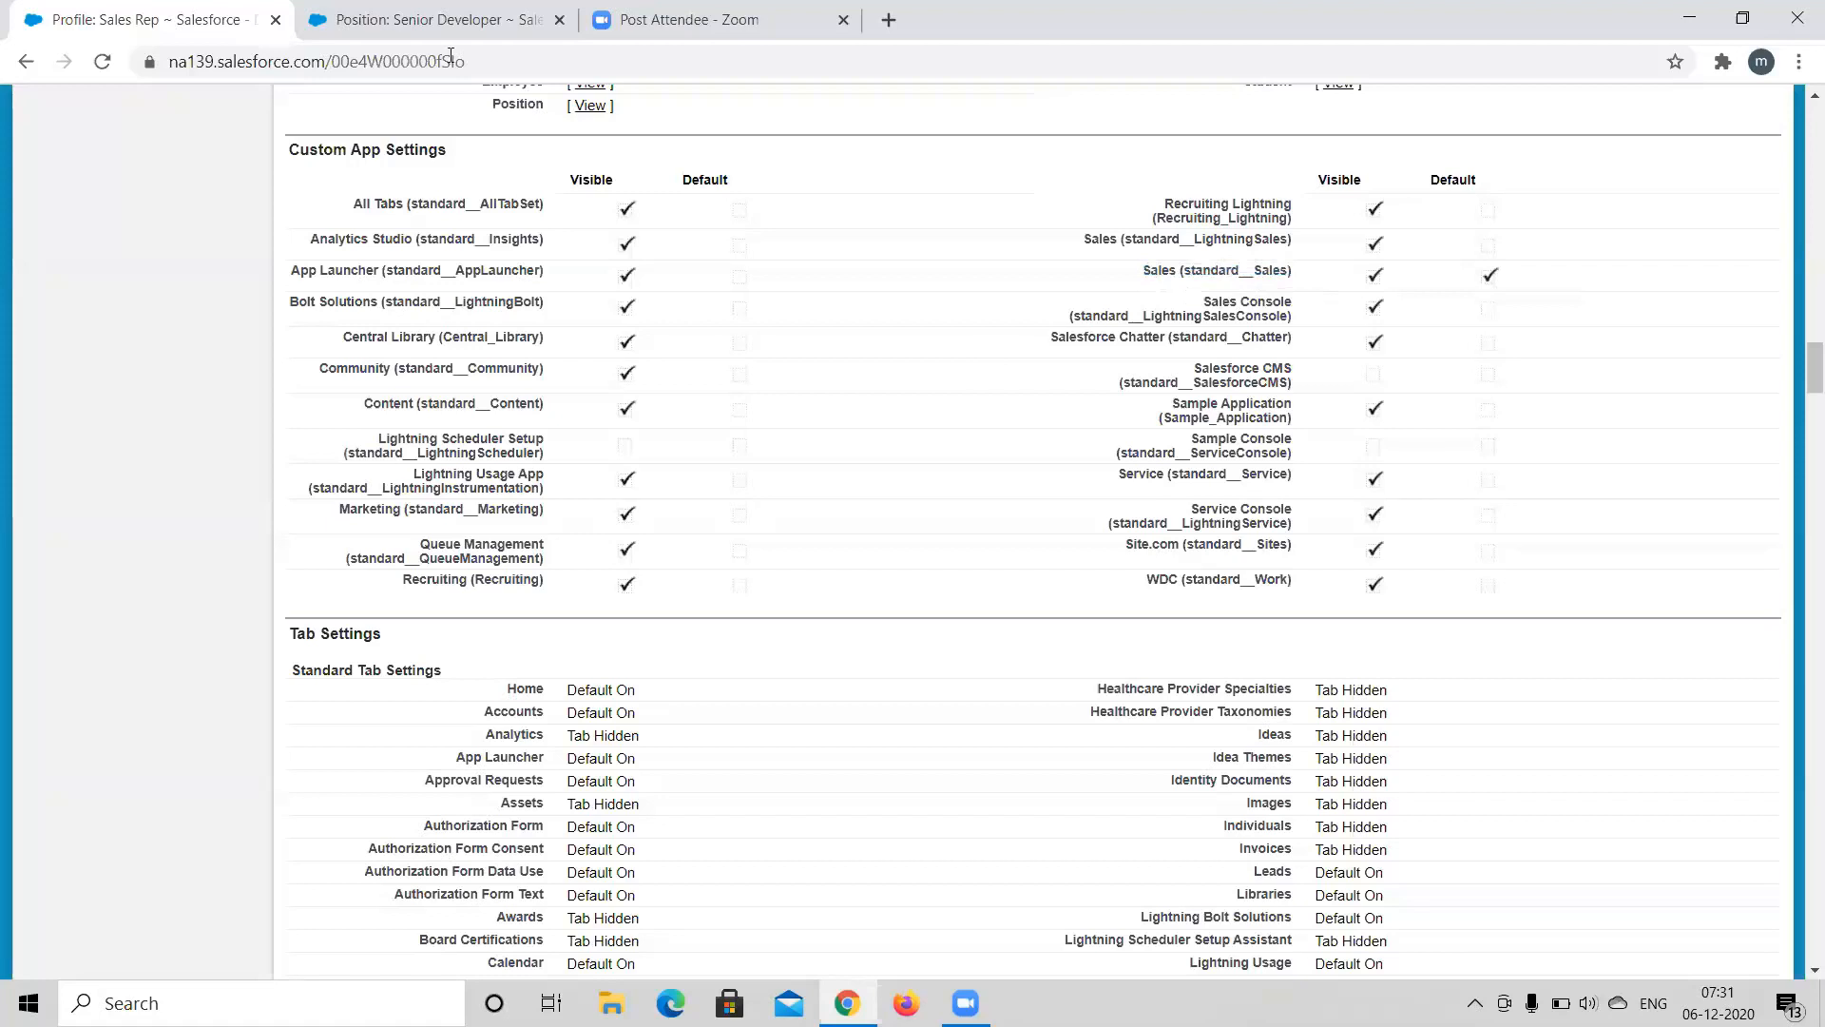
# View the list of available apps from the Senior Developer position page and compare it with the profile's Sales app entry.
pyautogui.click(428, 19)
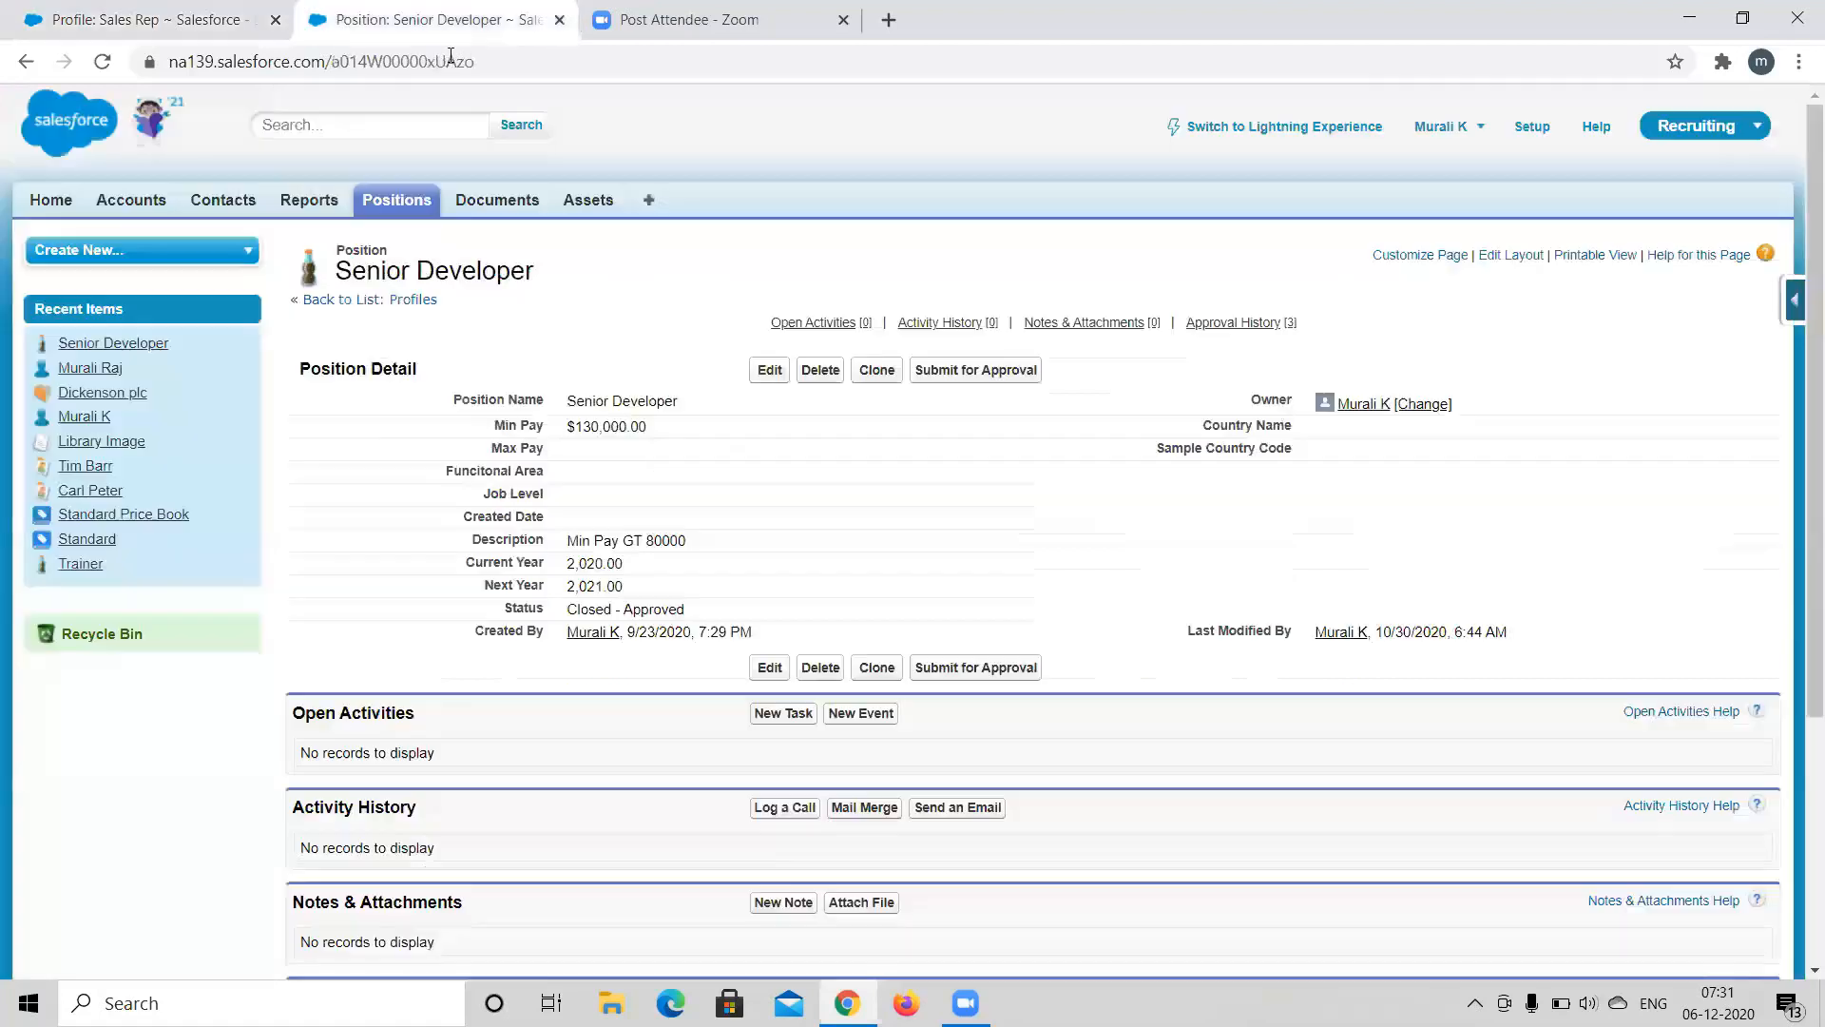
pyautogui.click(1719, 133)
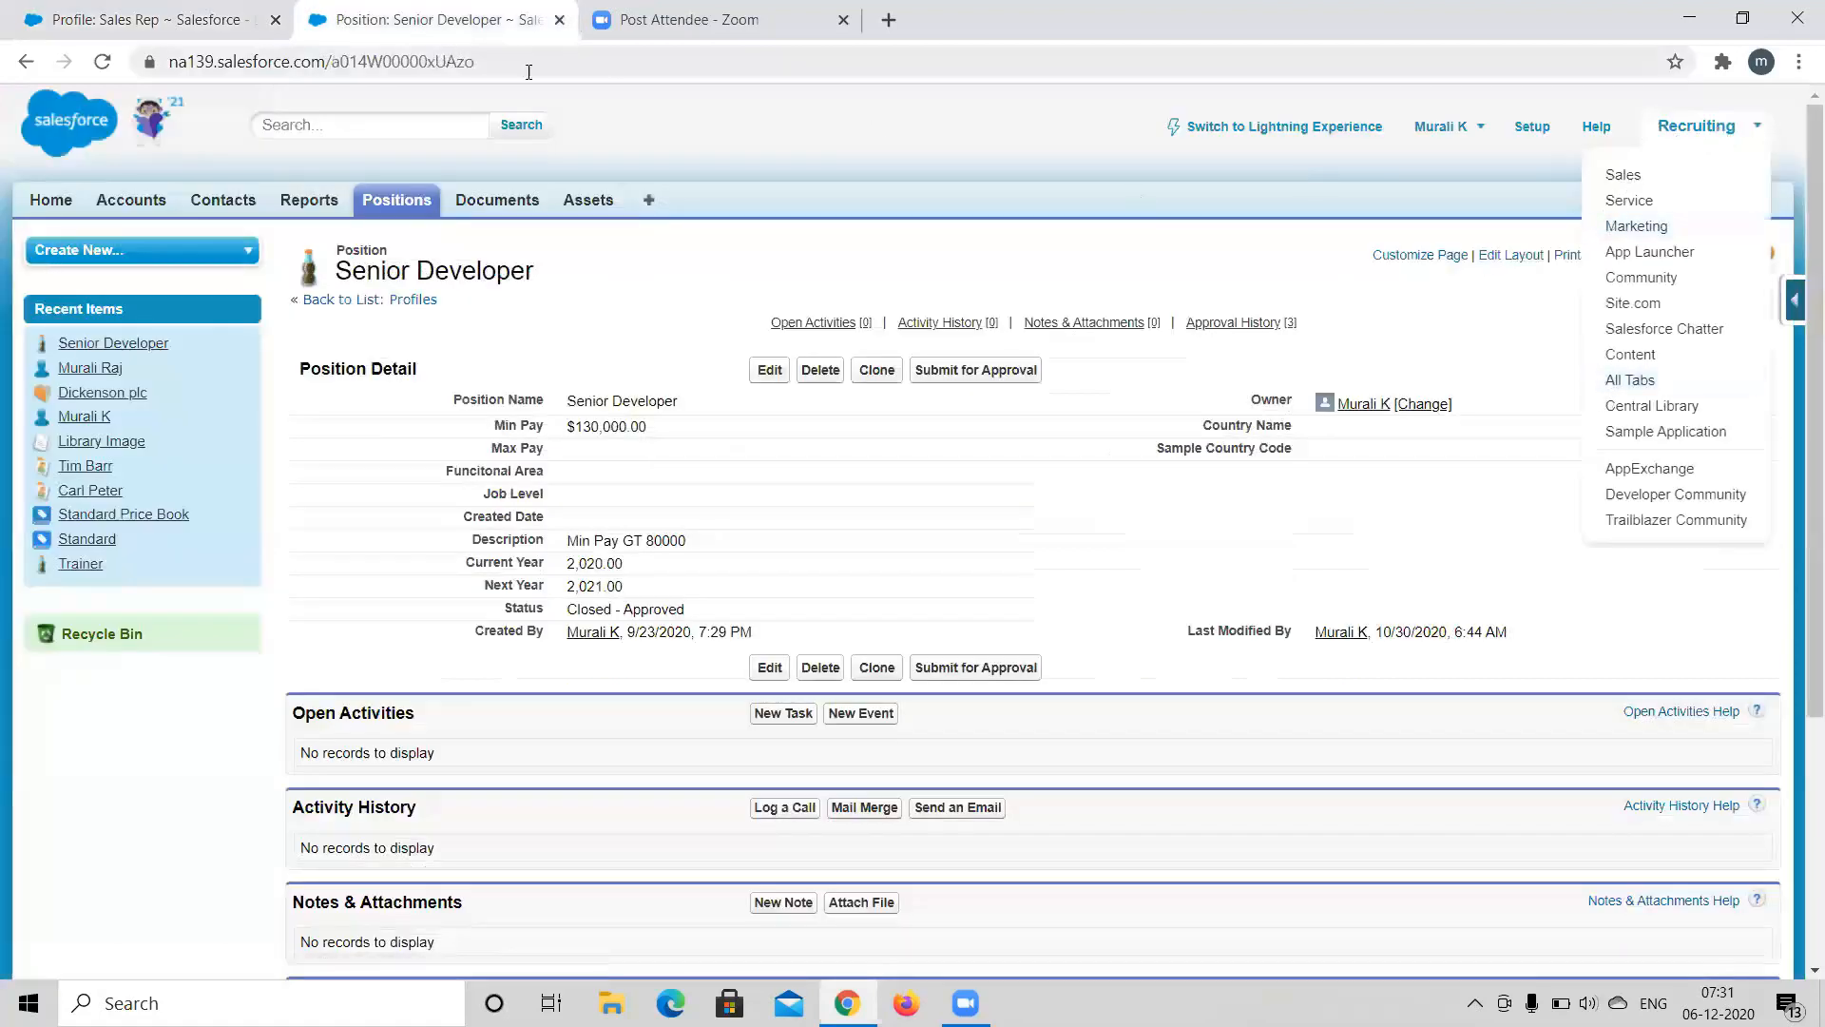
pyautogui.click(257, 21)
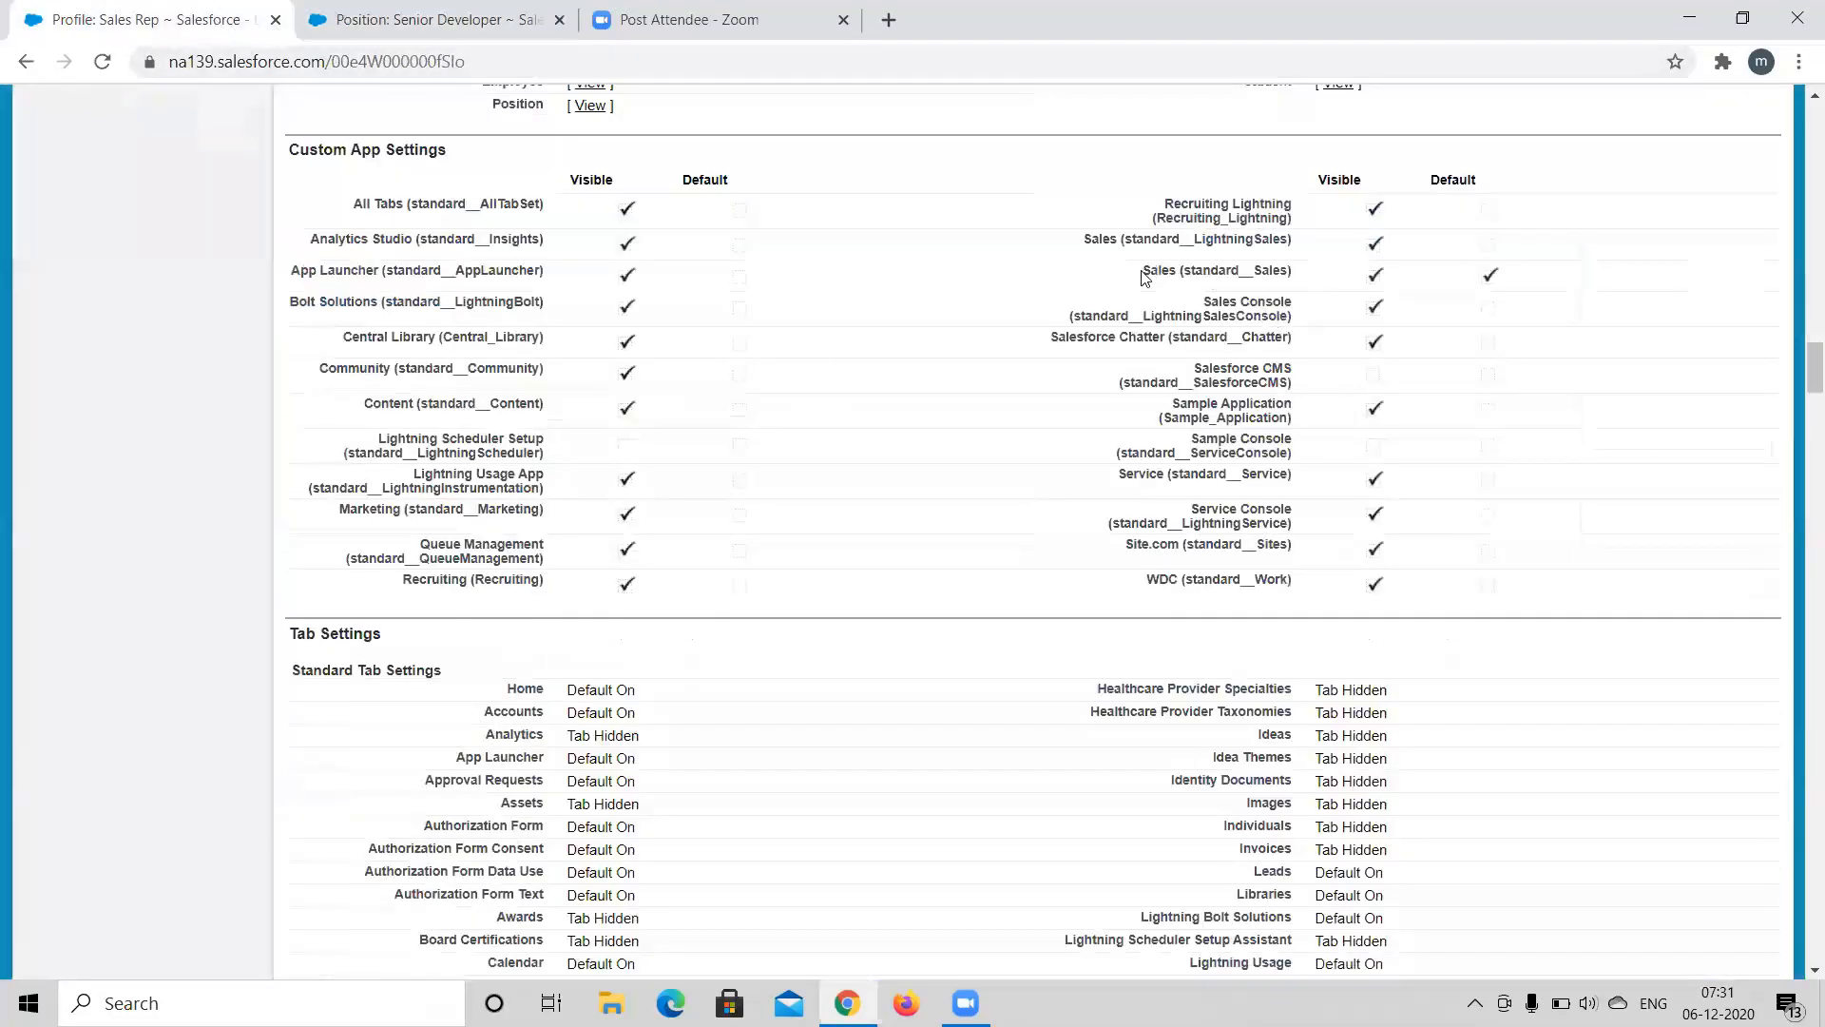
pyautogui.moveTo(1144, 277); pyautogui.dragTo(1308, 274)
# Open the Sales Rep profile for editing and examine the Visible and Default options in its Custom App Settings.
pyautogui.scroll(5, 781, 315)
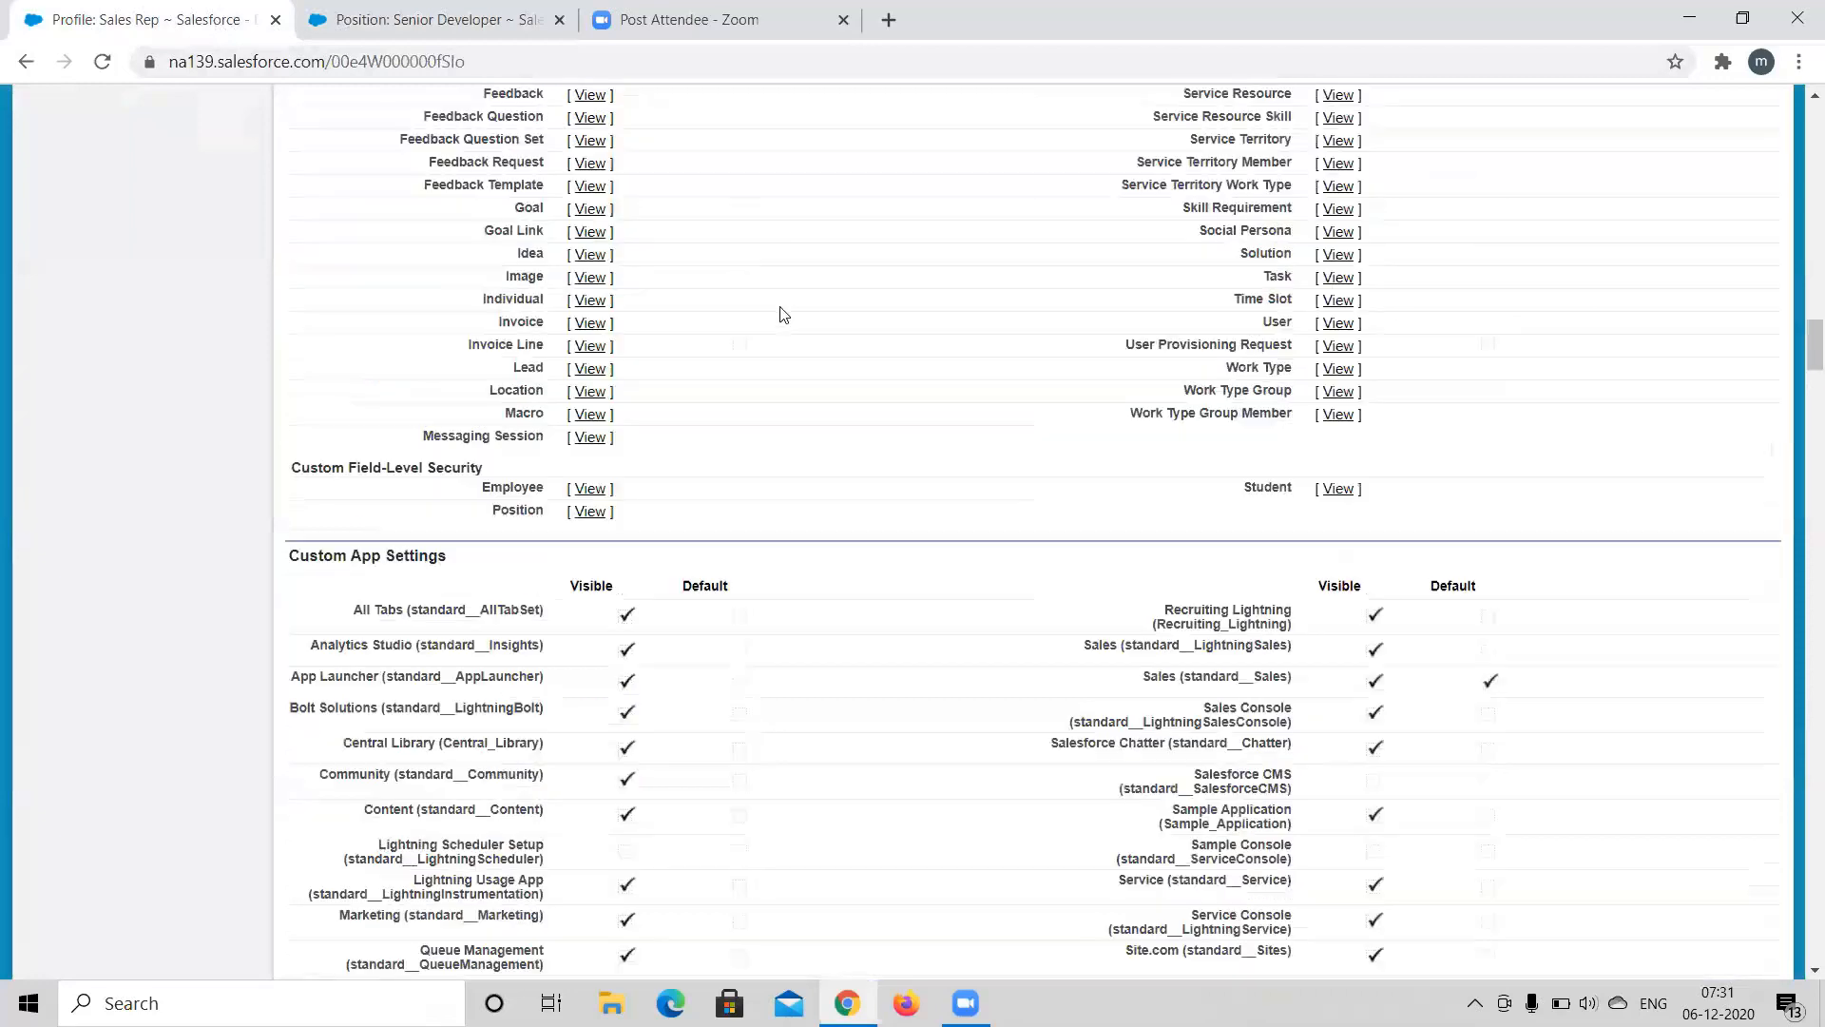
pyautogui.scroll(15, 781, 315)
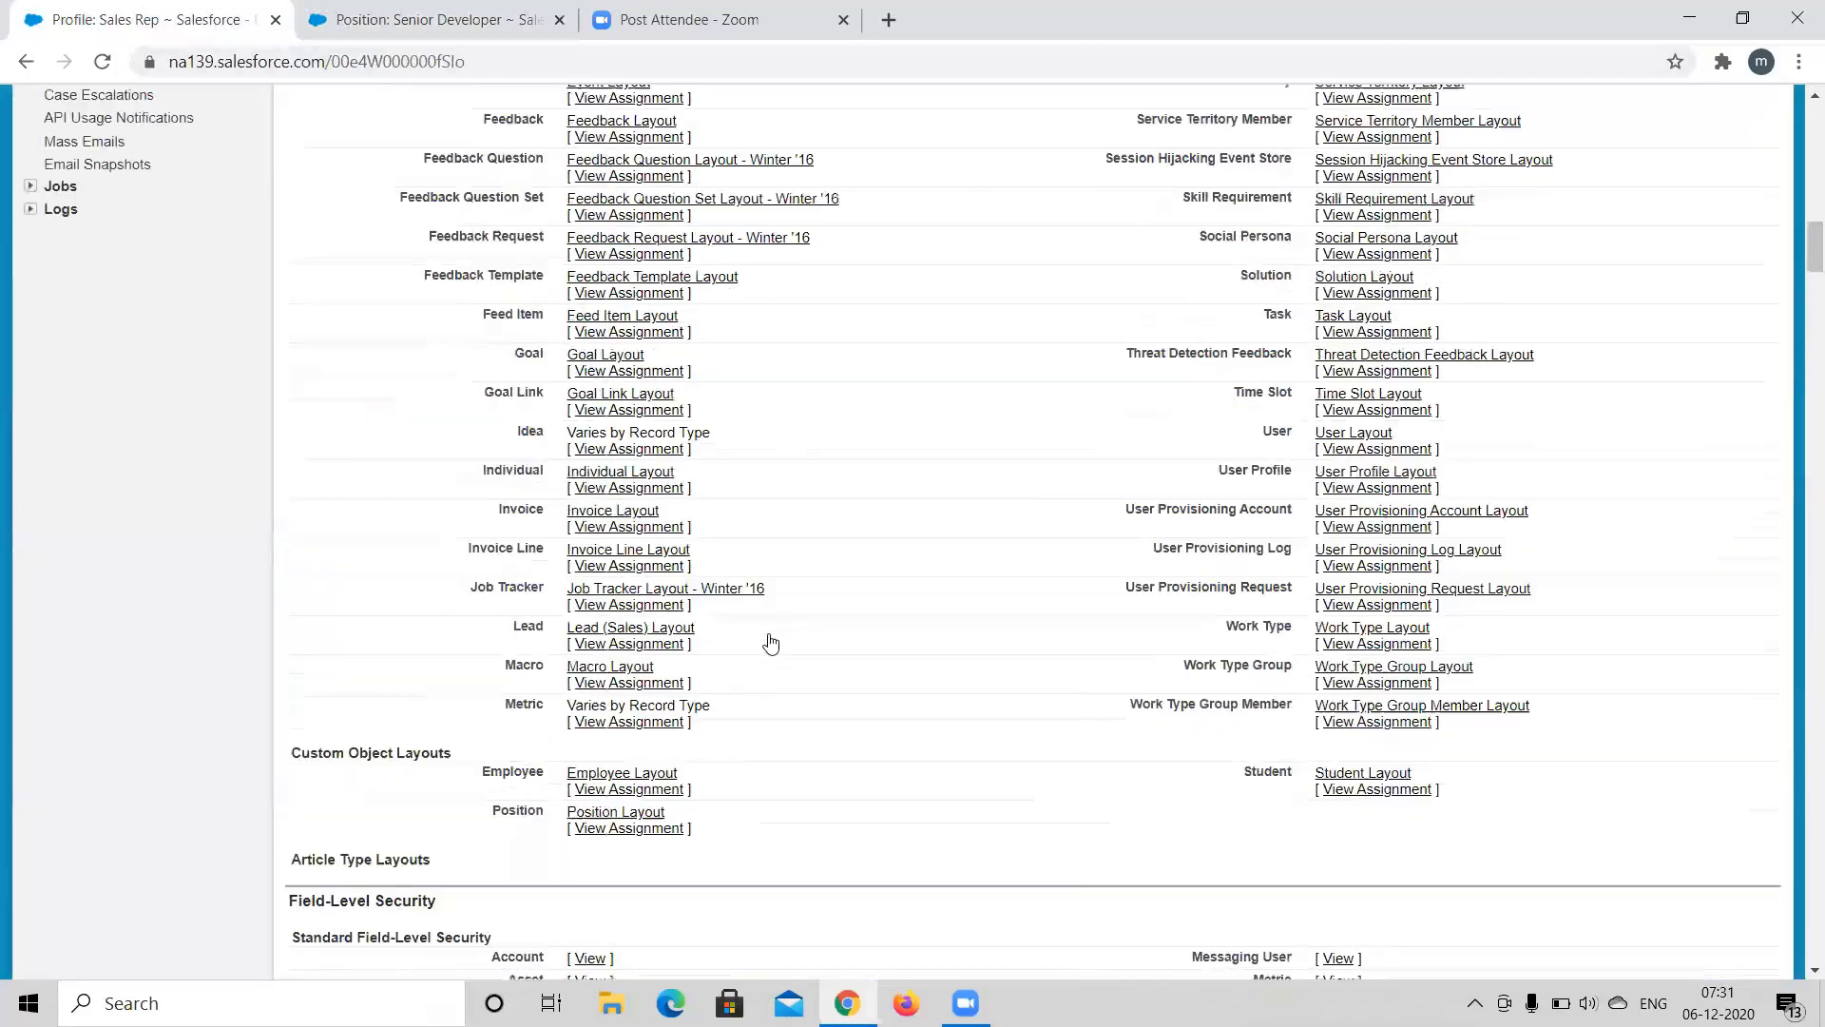
pyautogui.scroll(10, 771, 643)
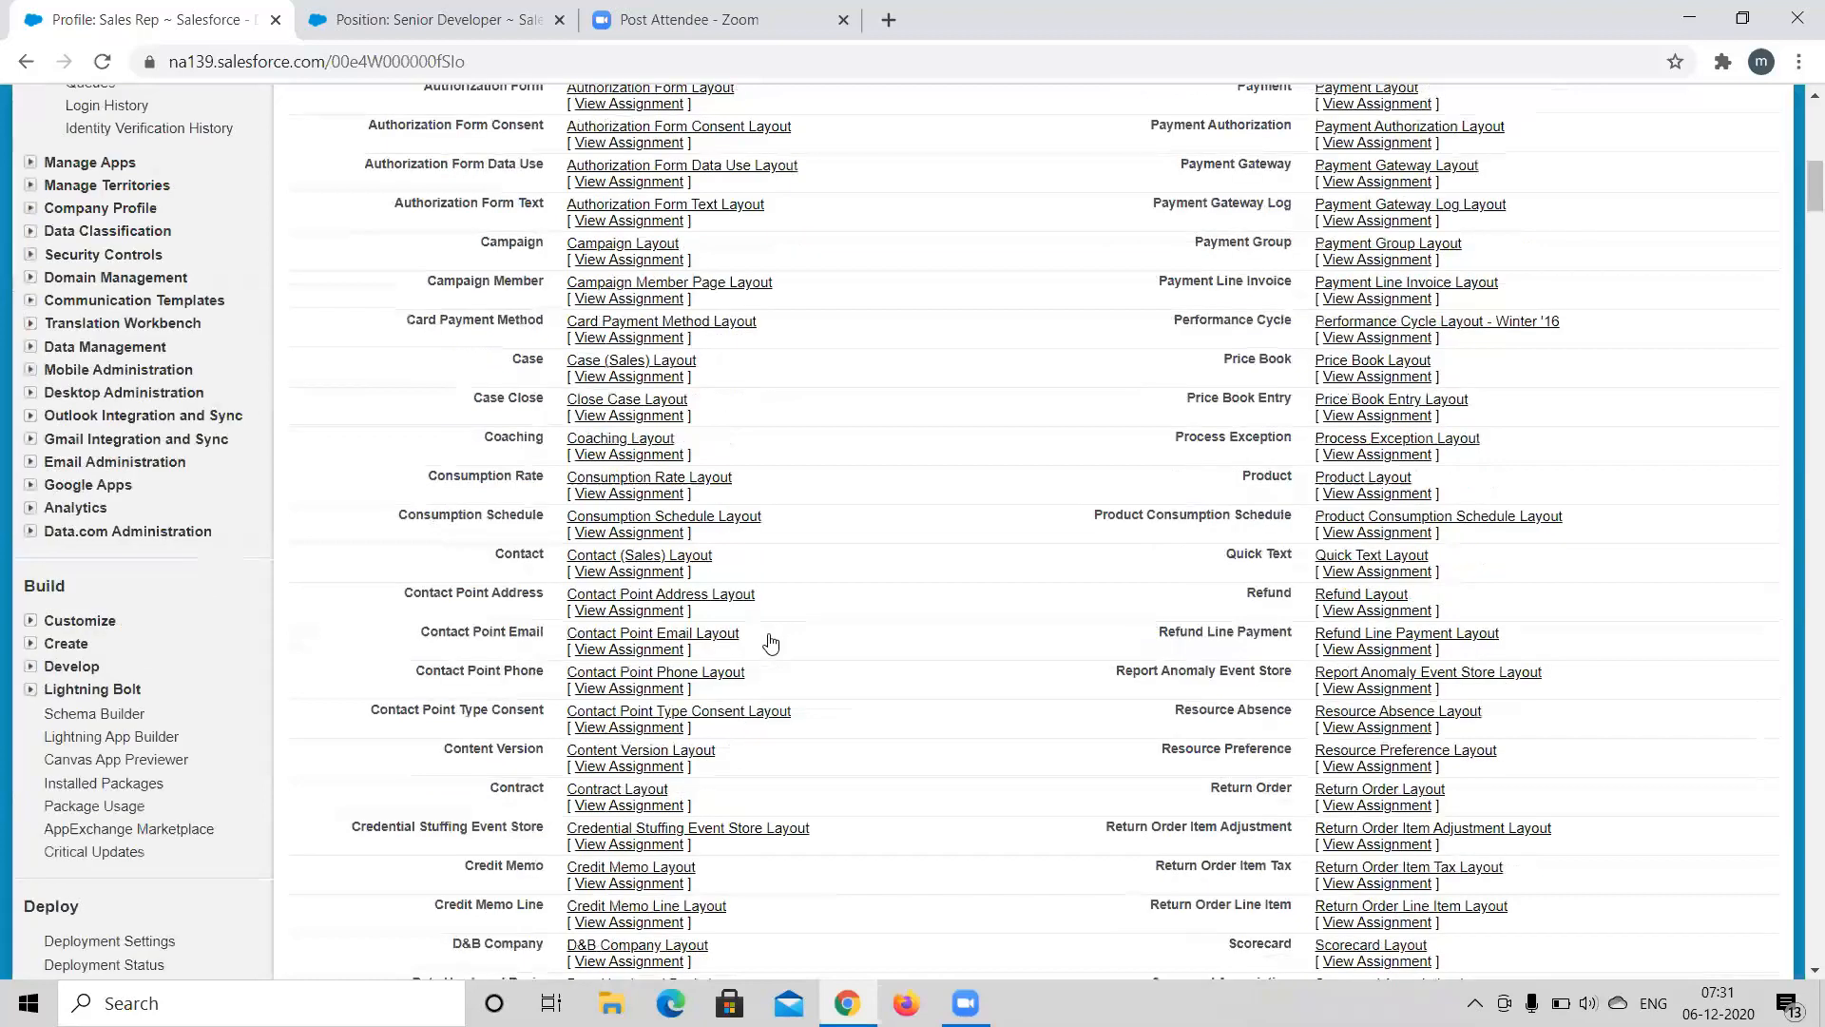
pyautogui.scroll(10, 771, 644)
pyautogui.click(769, 635)
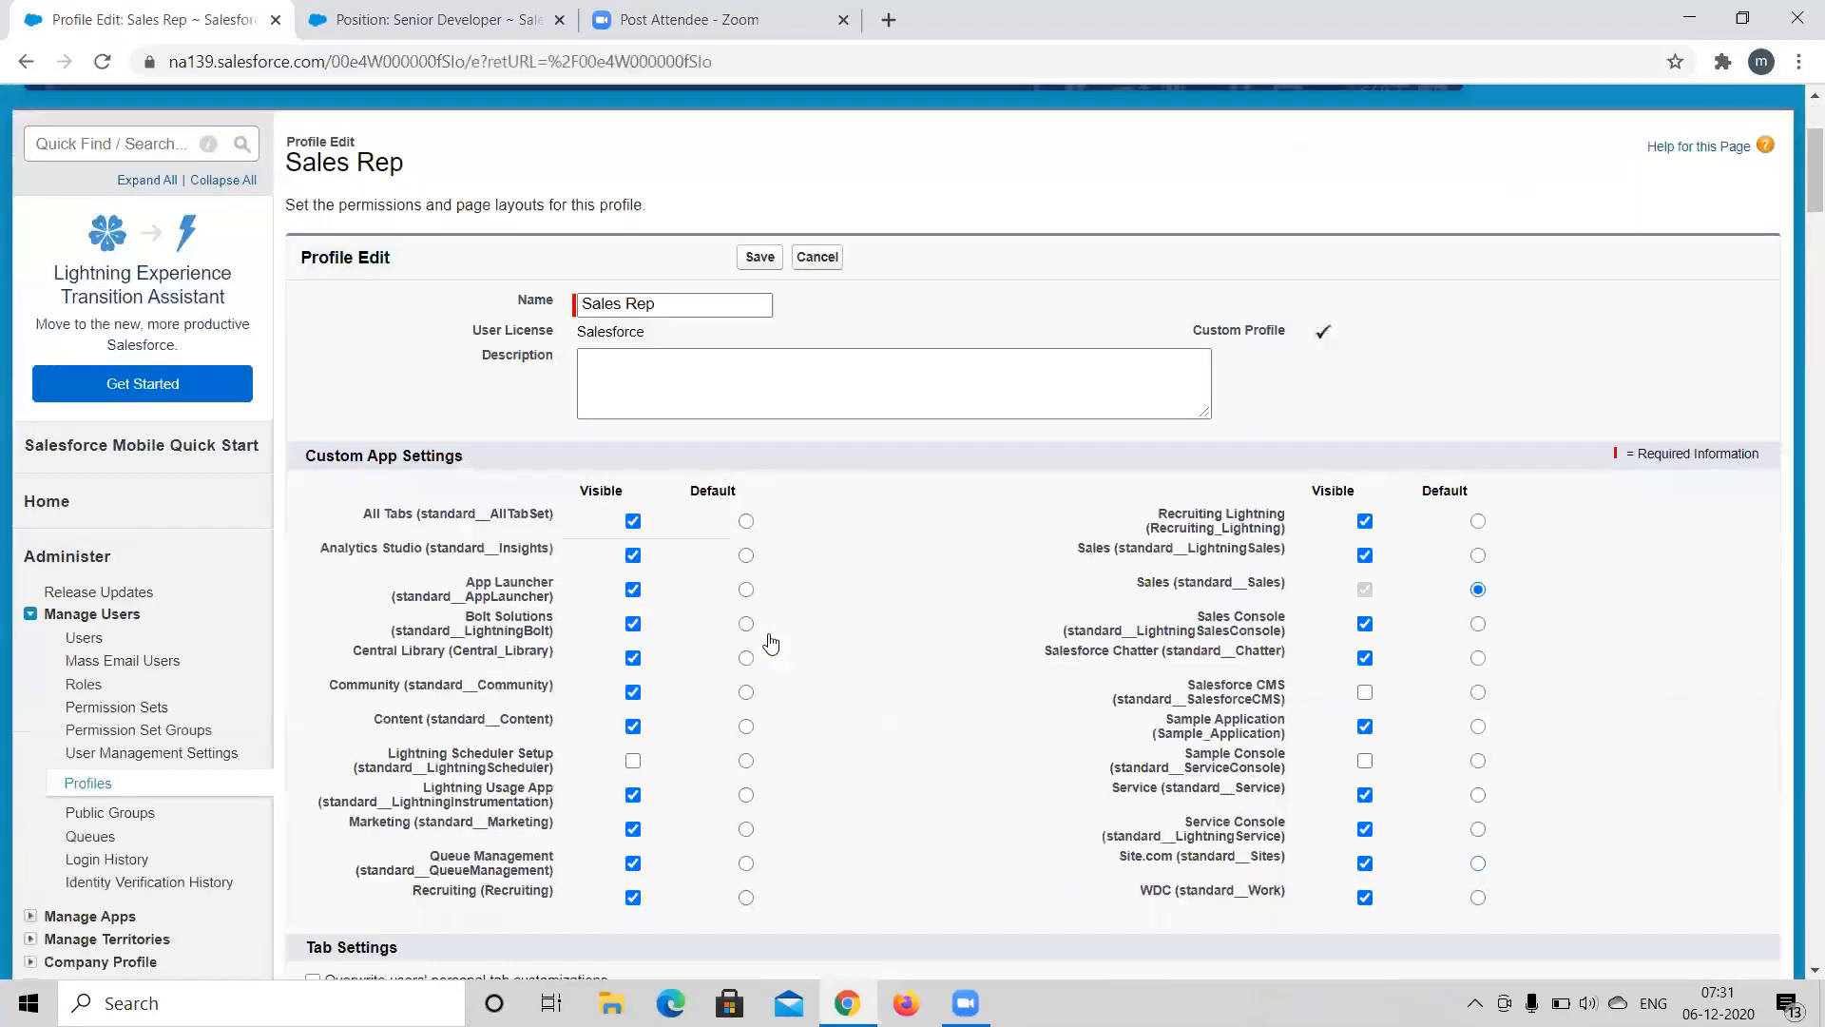
pyautogui.scroll(-1, 1388, 572)
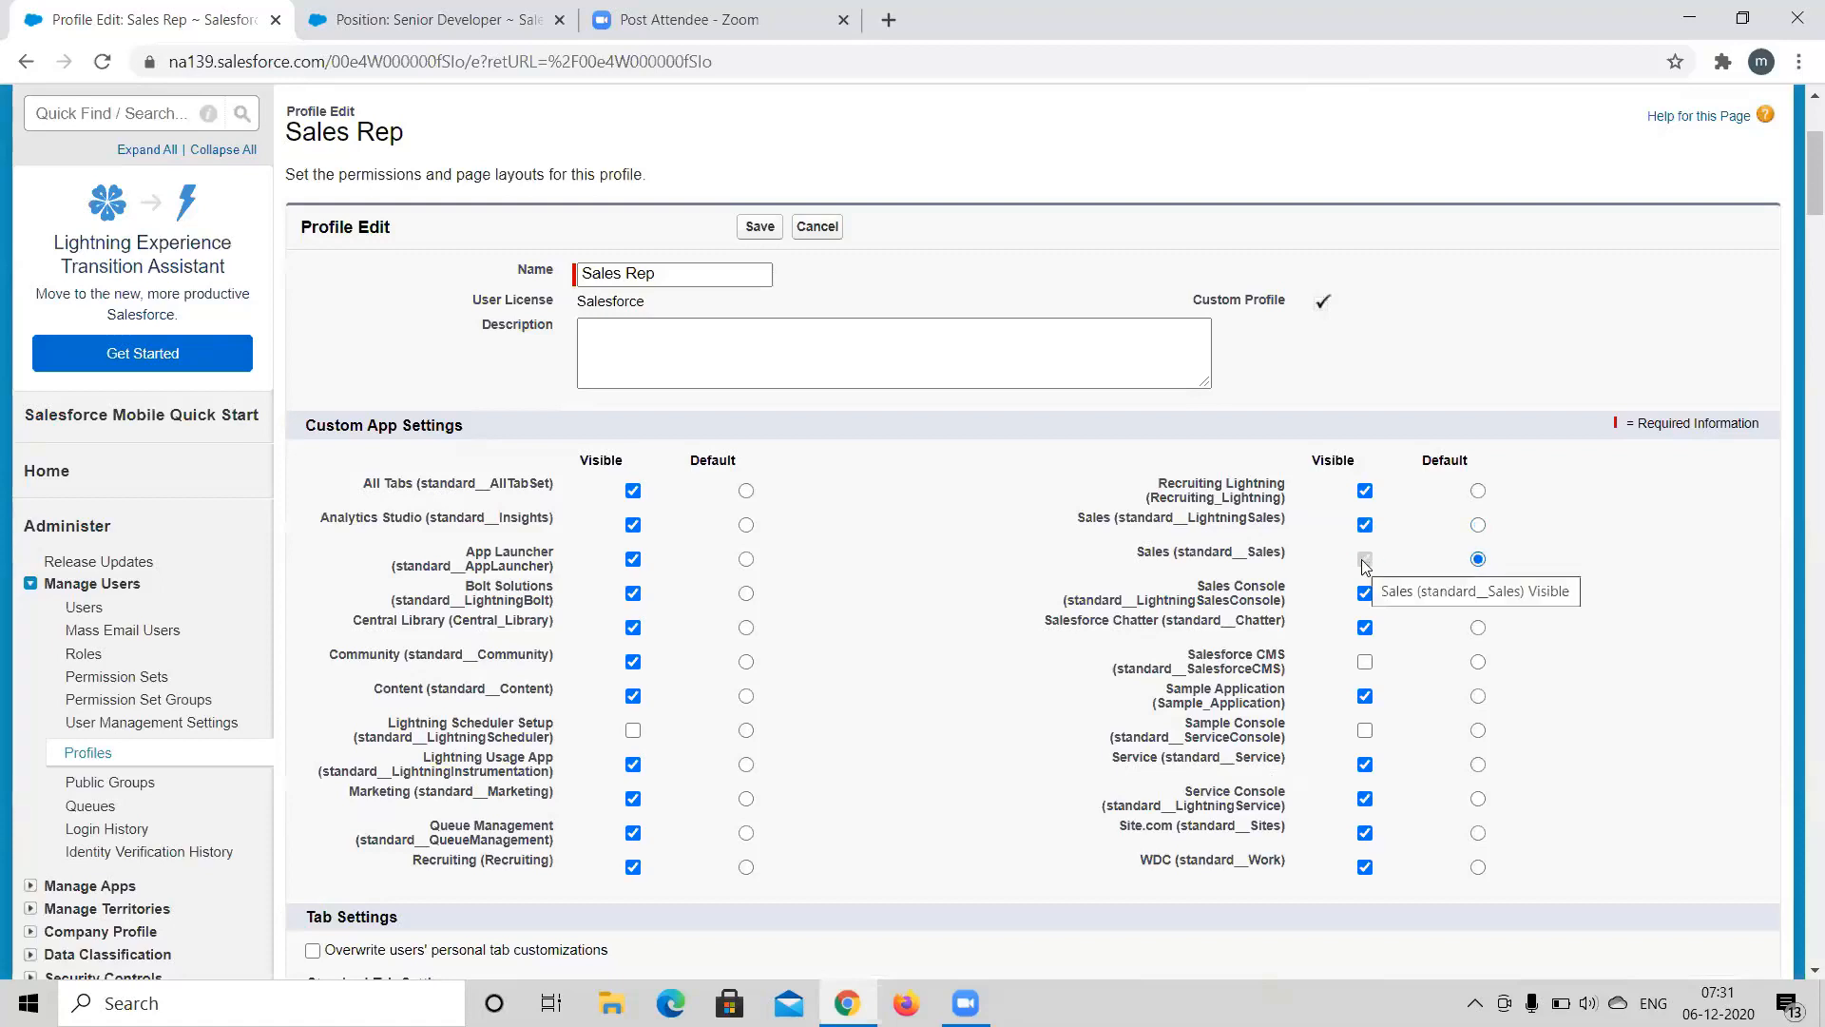
pyautogui.scroll(-3, 927, 530)
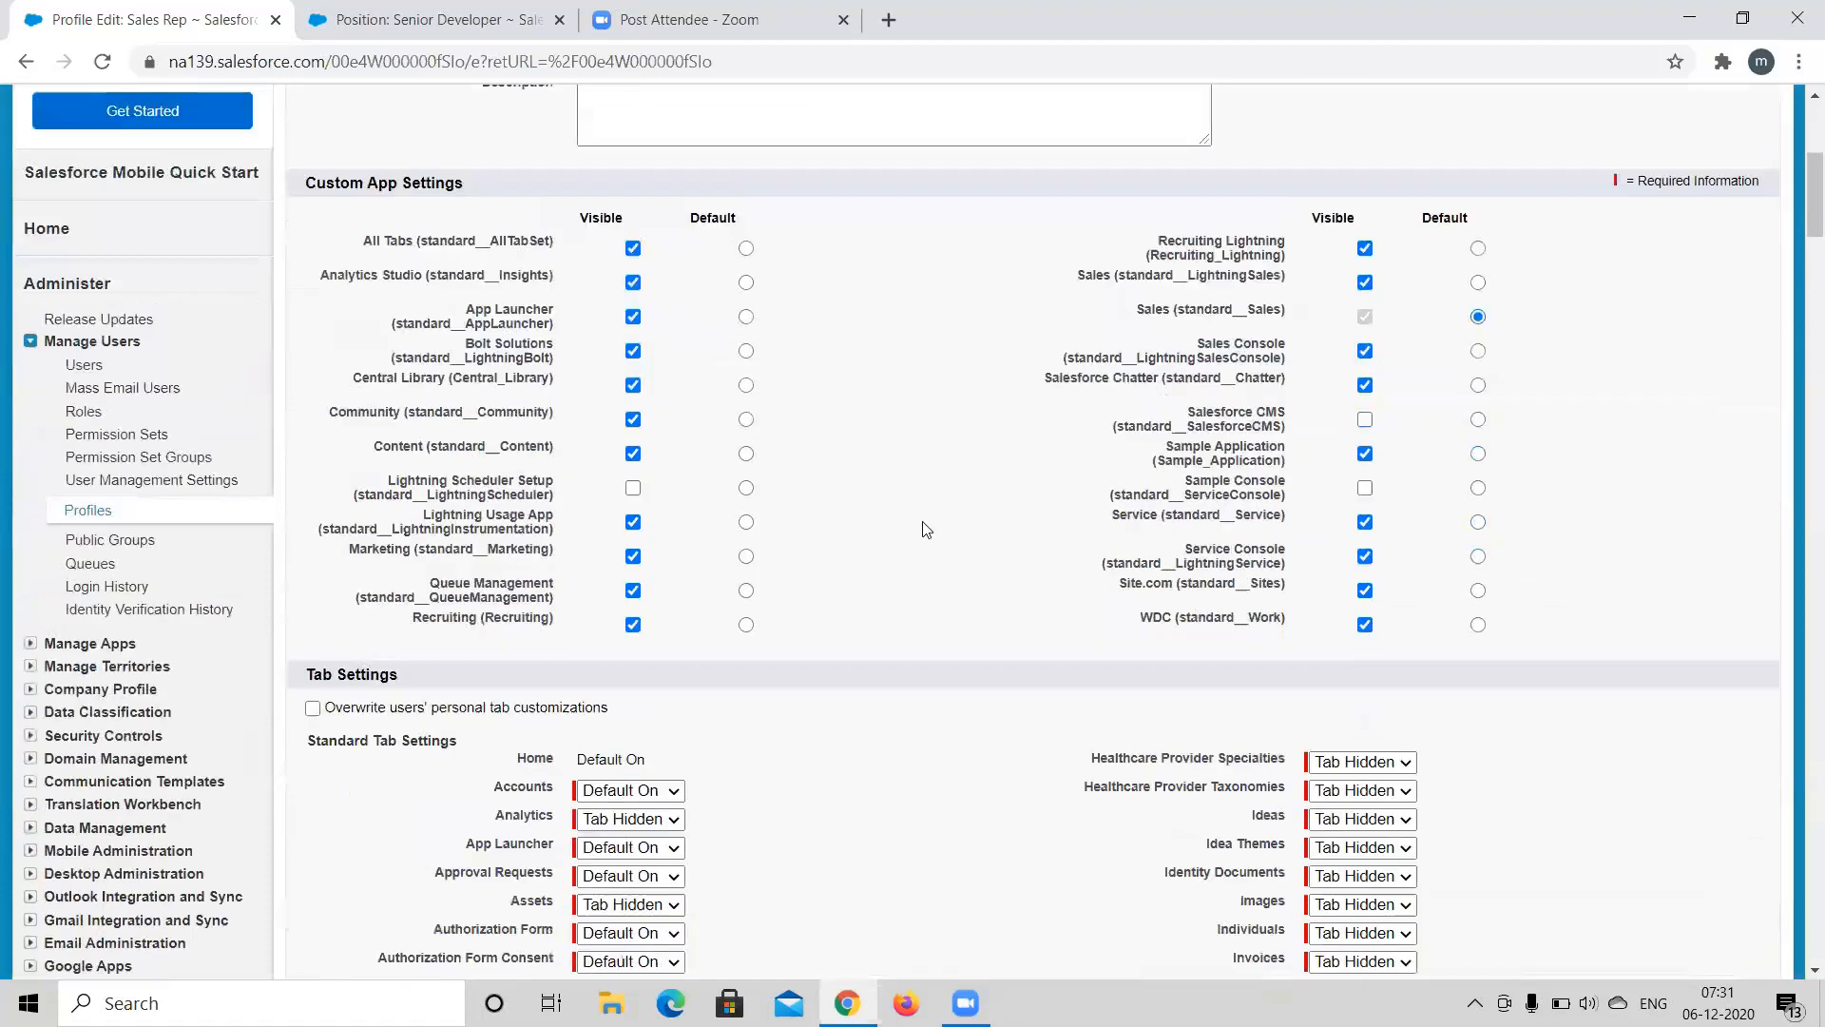
# Look over the profile's Standard Tab Settings and leave the profile edit form without saving.
pyautogui.scroll(-5, 927, 529)
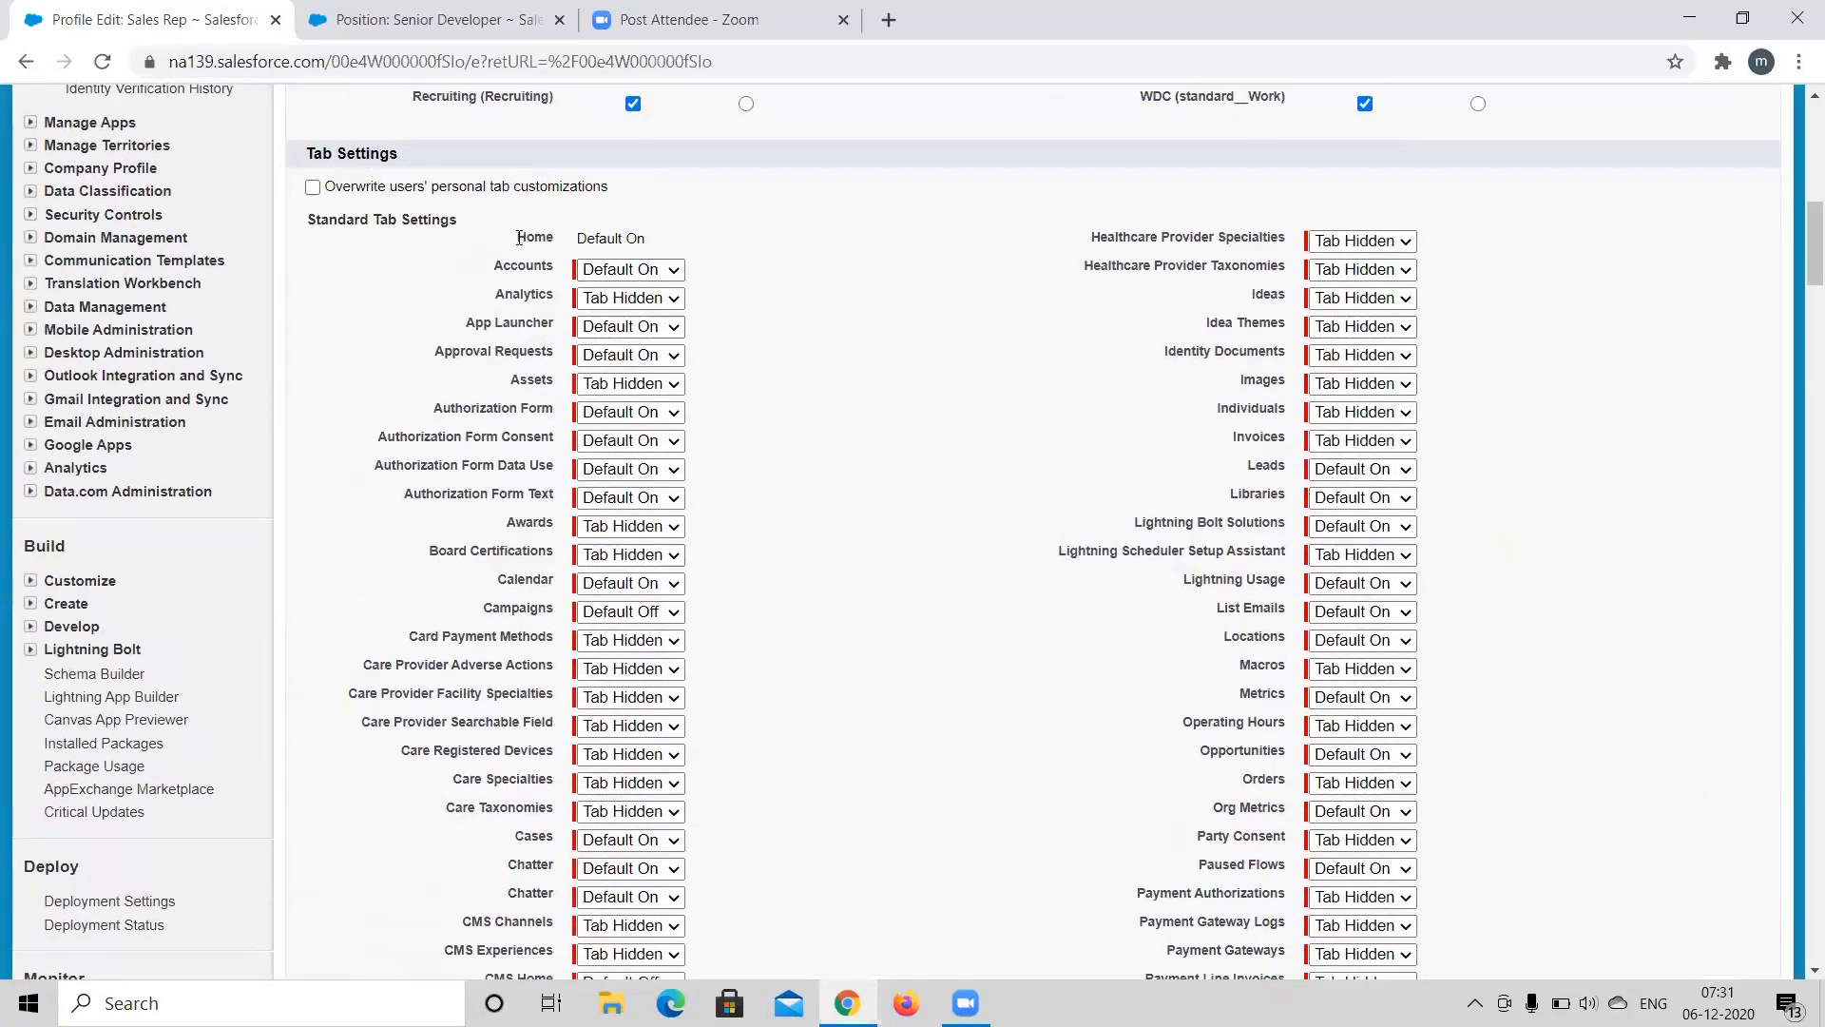
pyautogui.scroll(6, 837, 366)
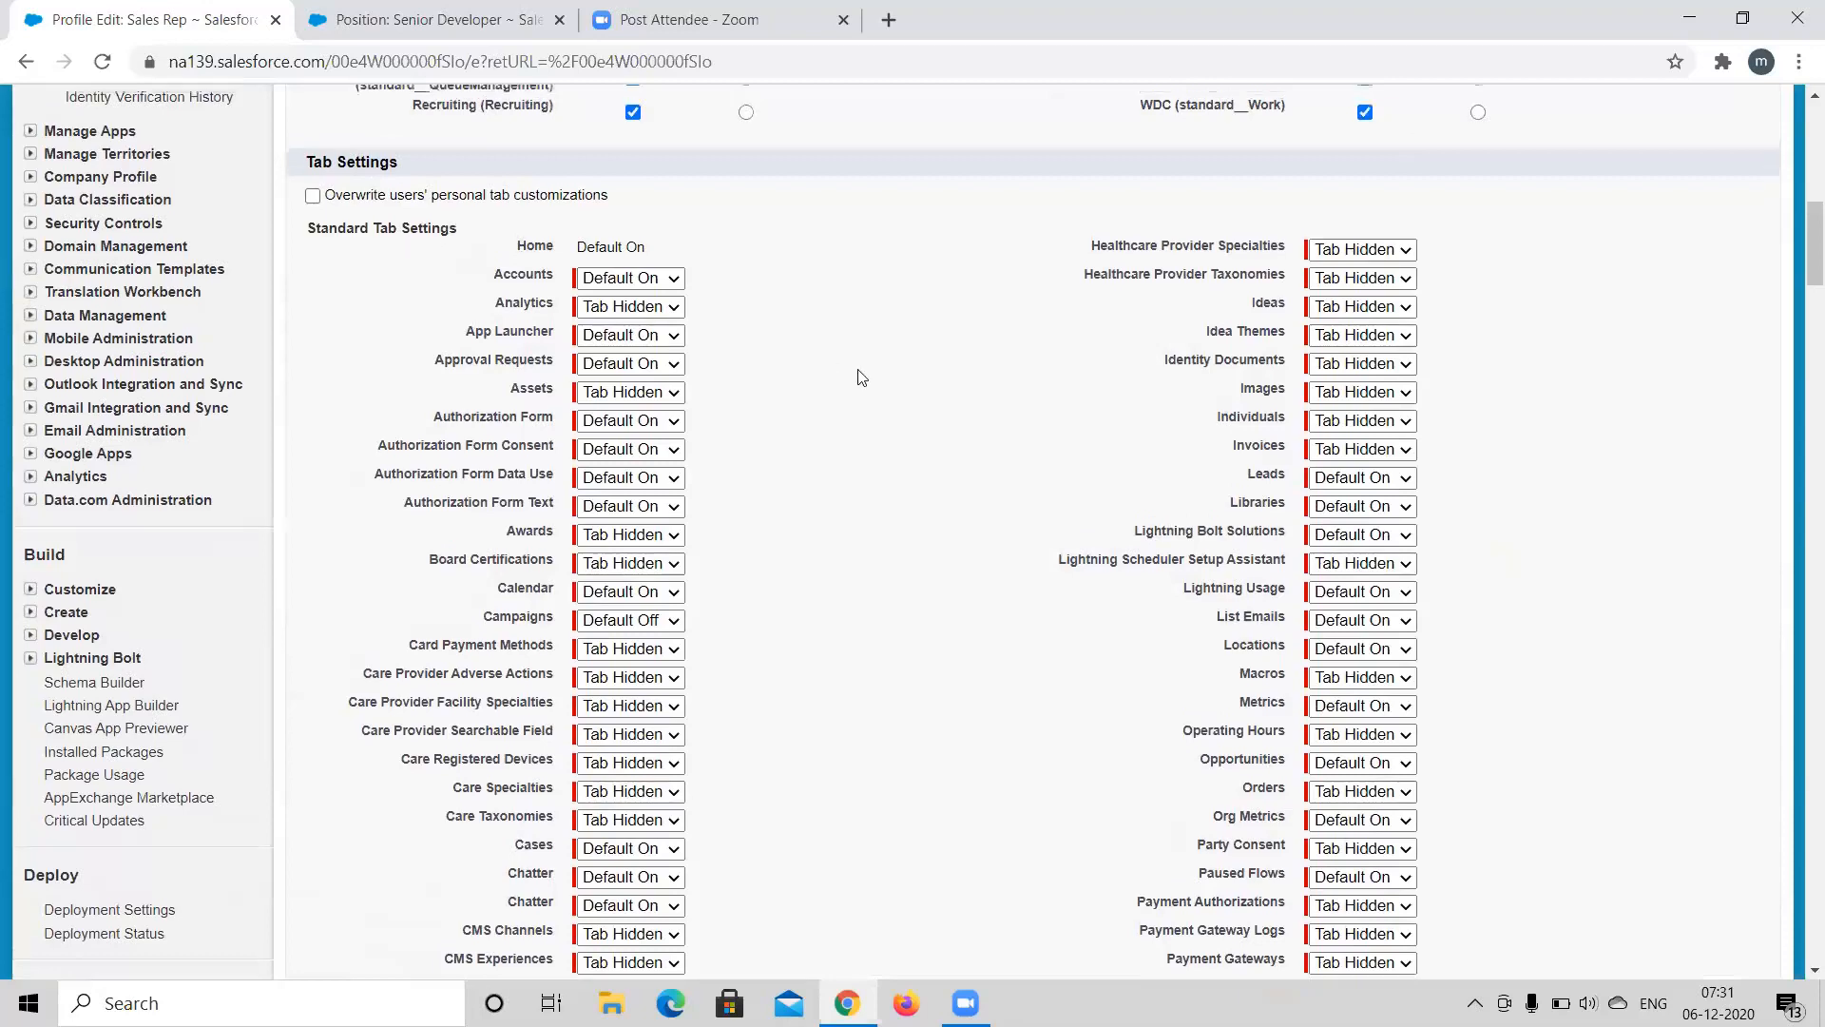
pyautogui.scroll(5, 803, 524)
pyautogui.click(803, 523)
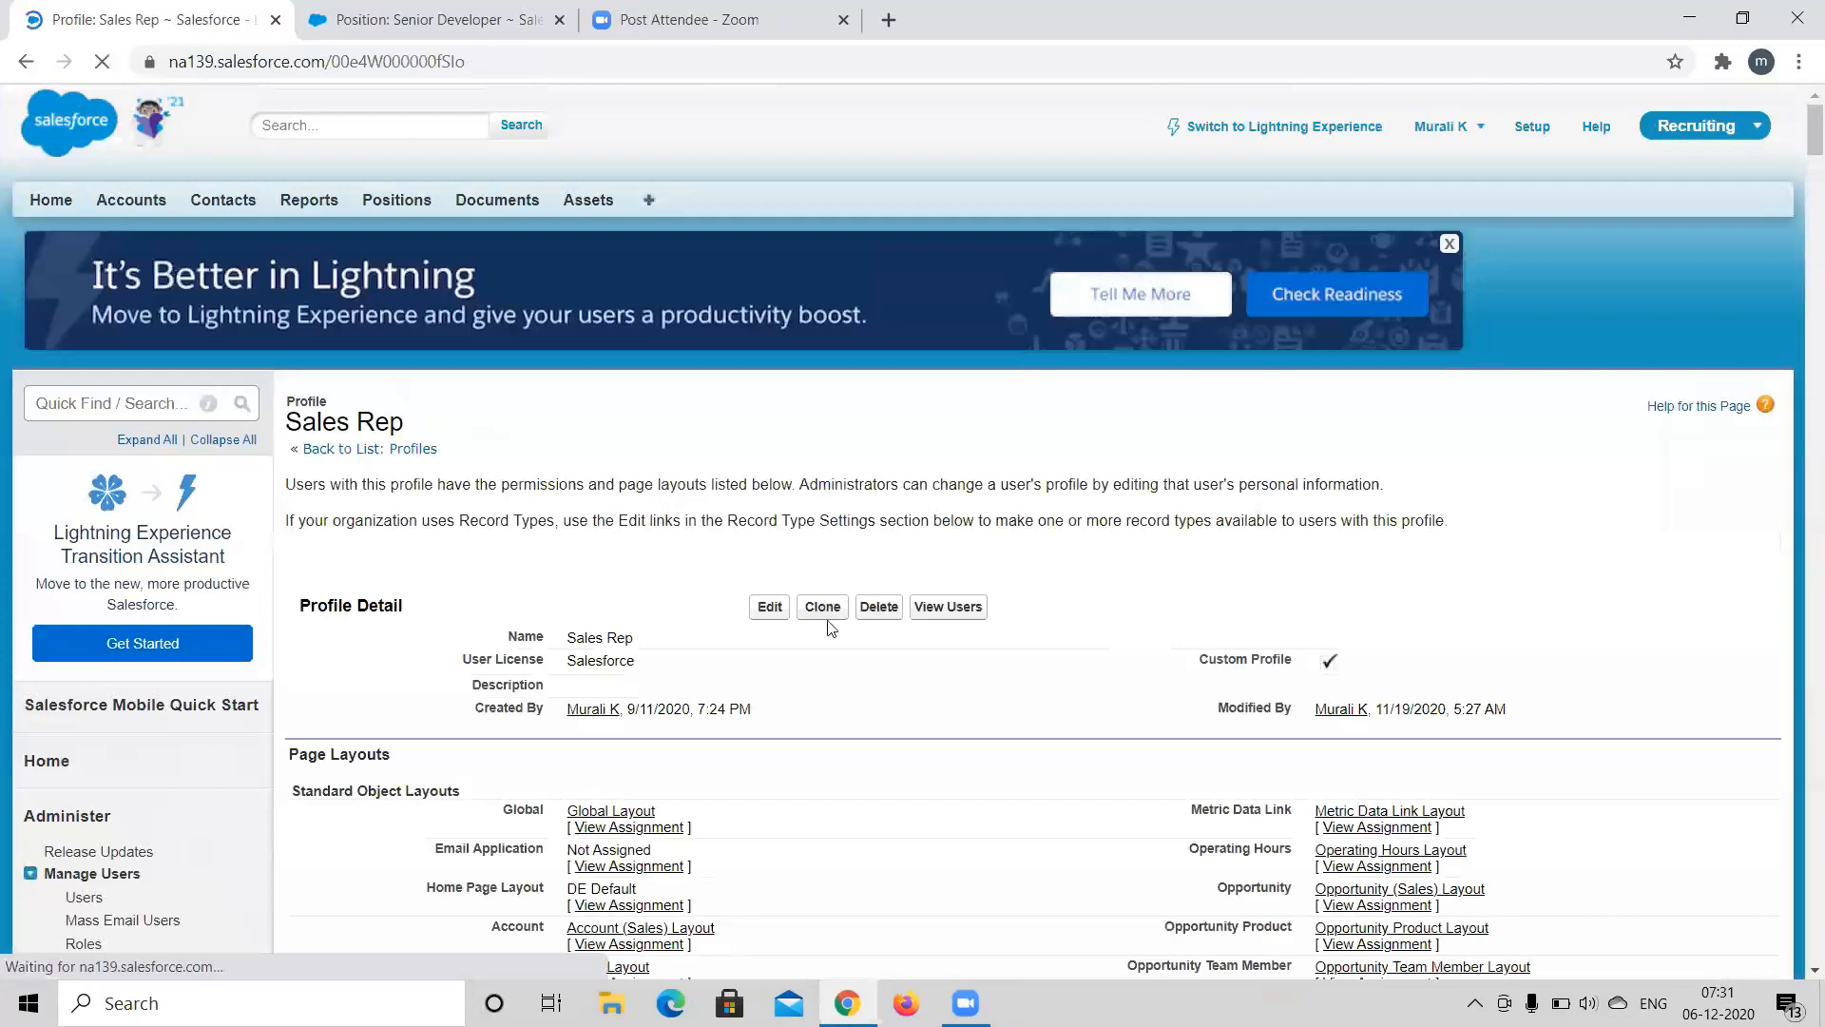
pyautogui.scroll(-2, 827, 628)
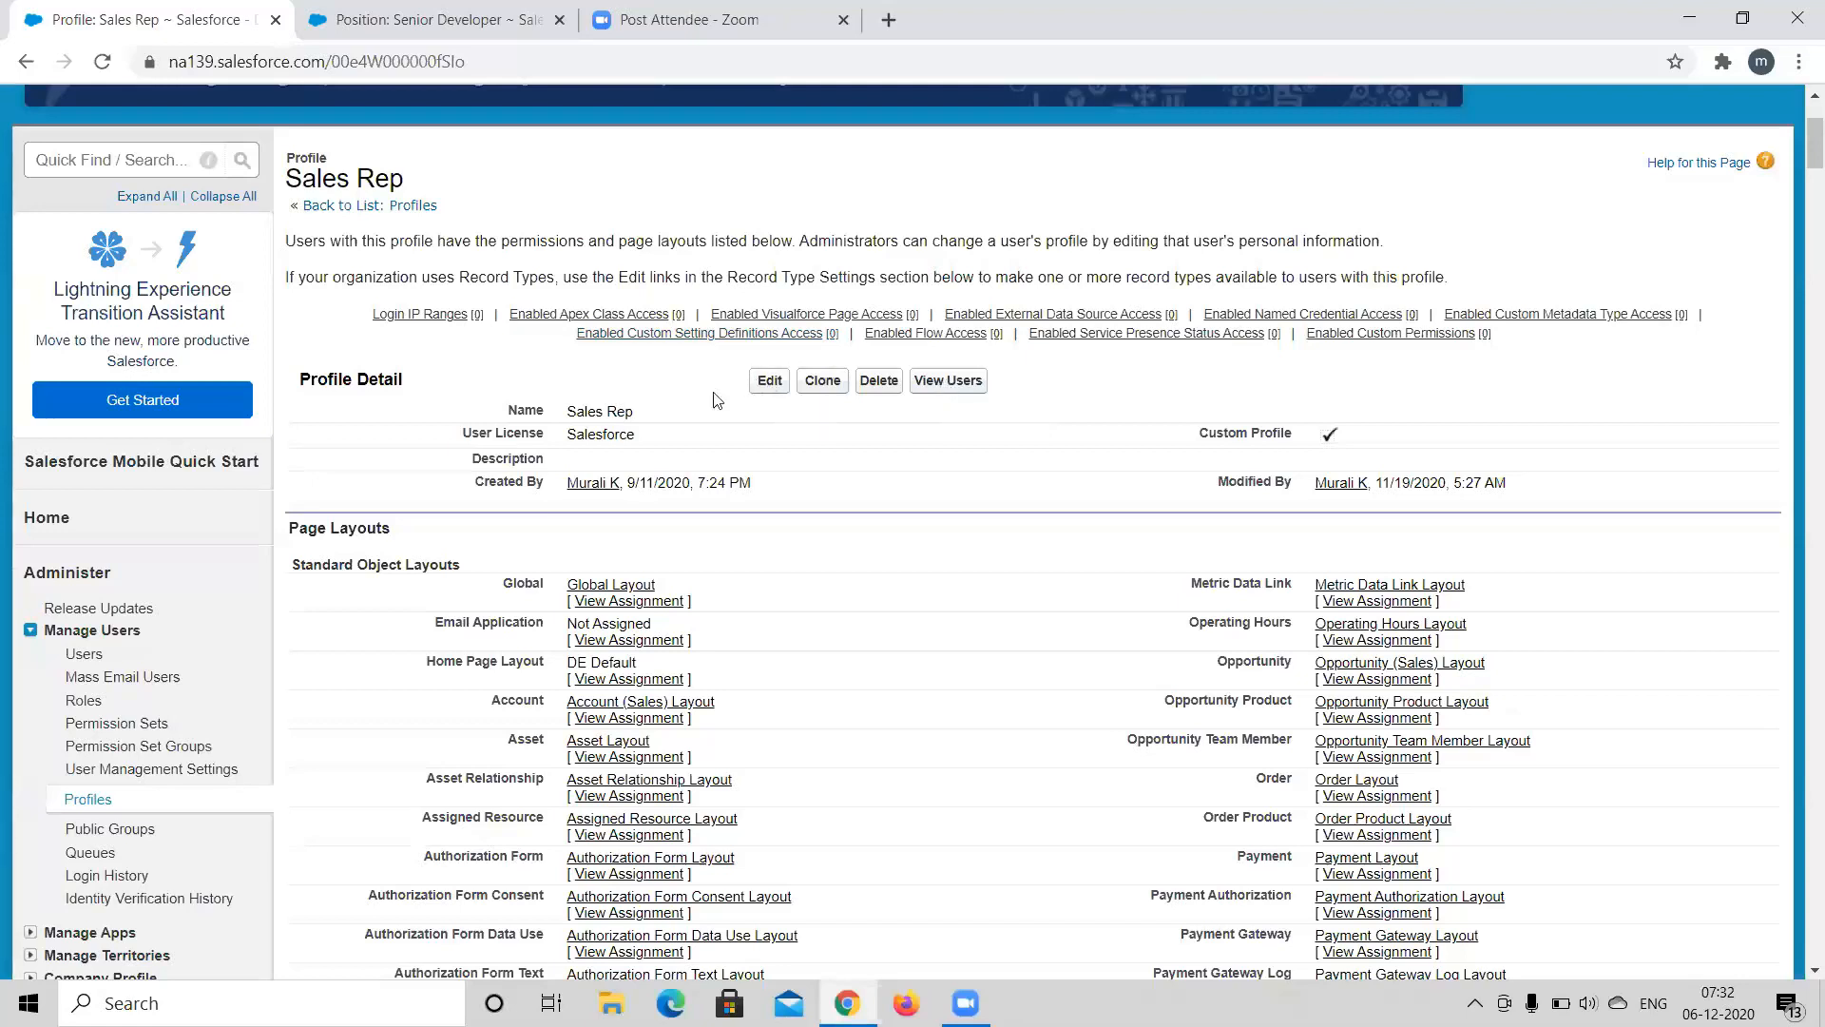
pyautogui.click(769, 382)
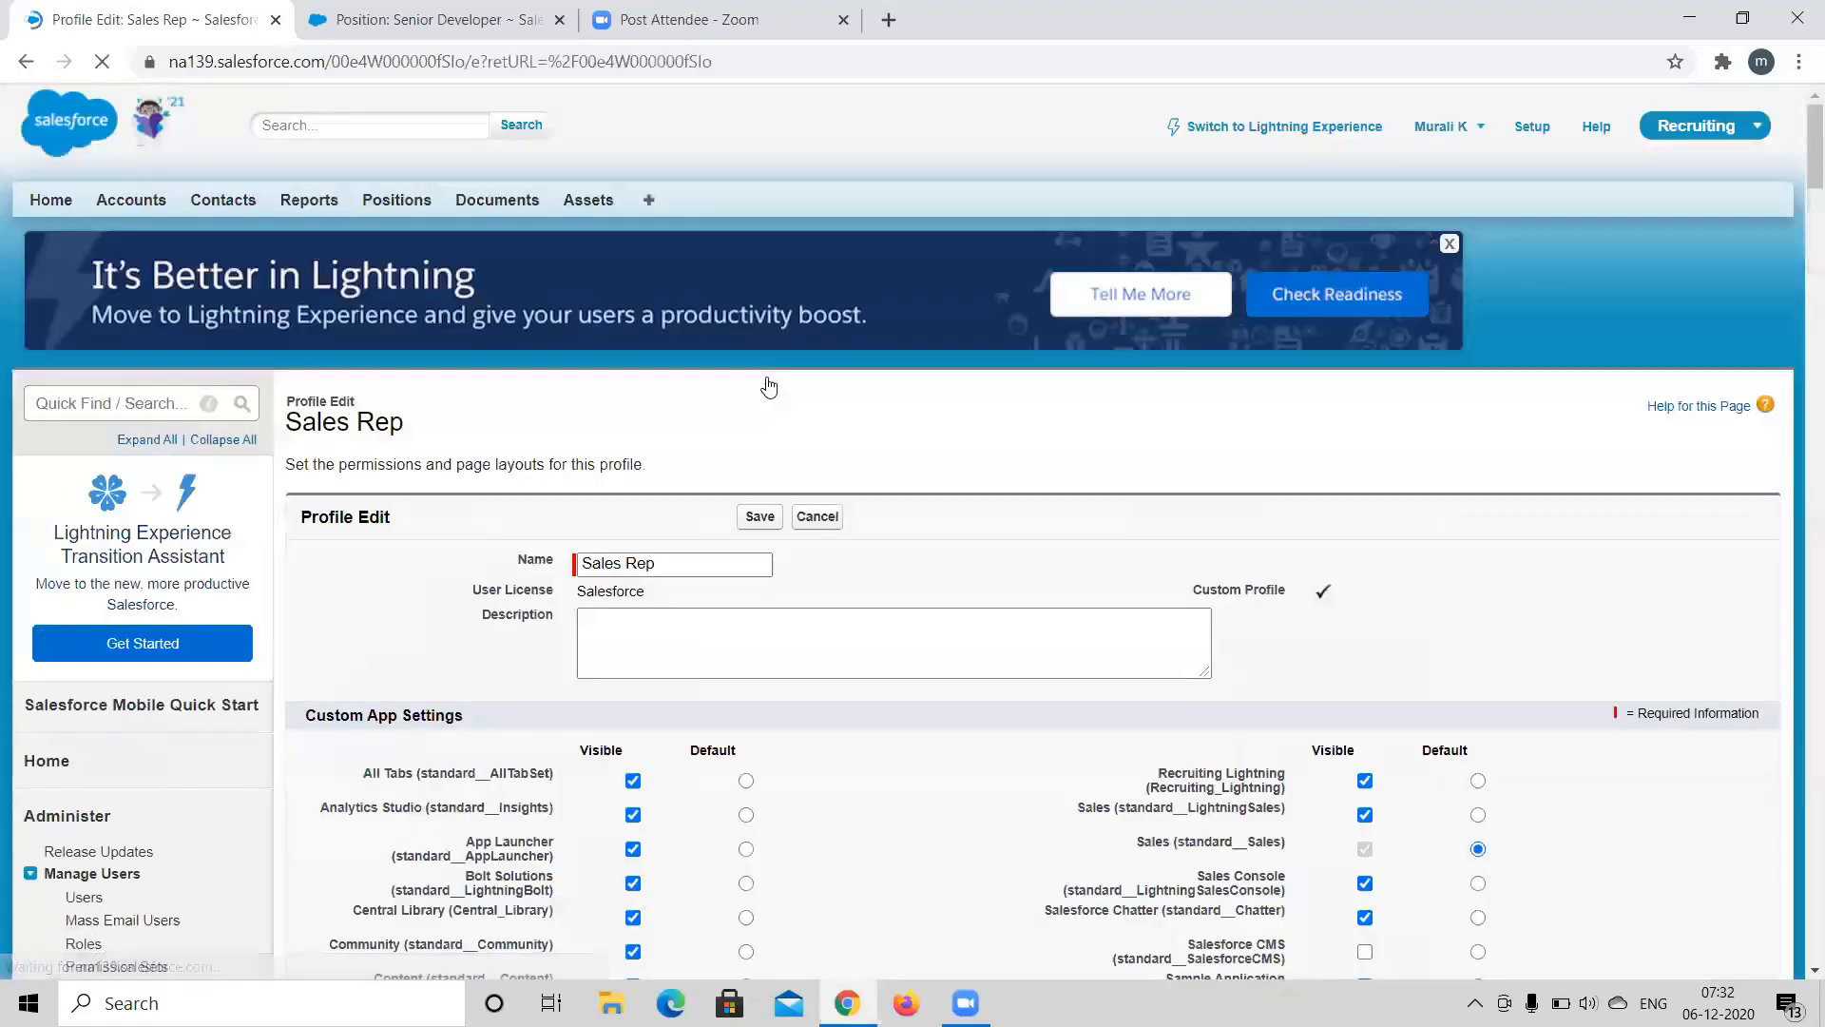
pyautogui.scroll(-2, 947, 574)
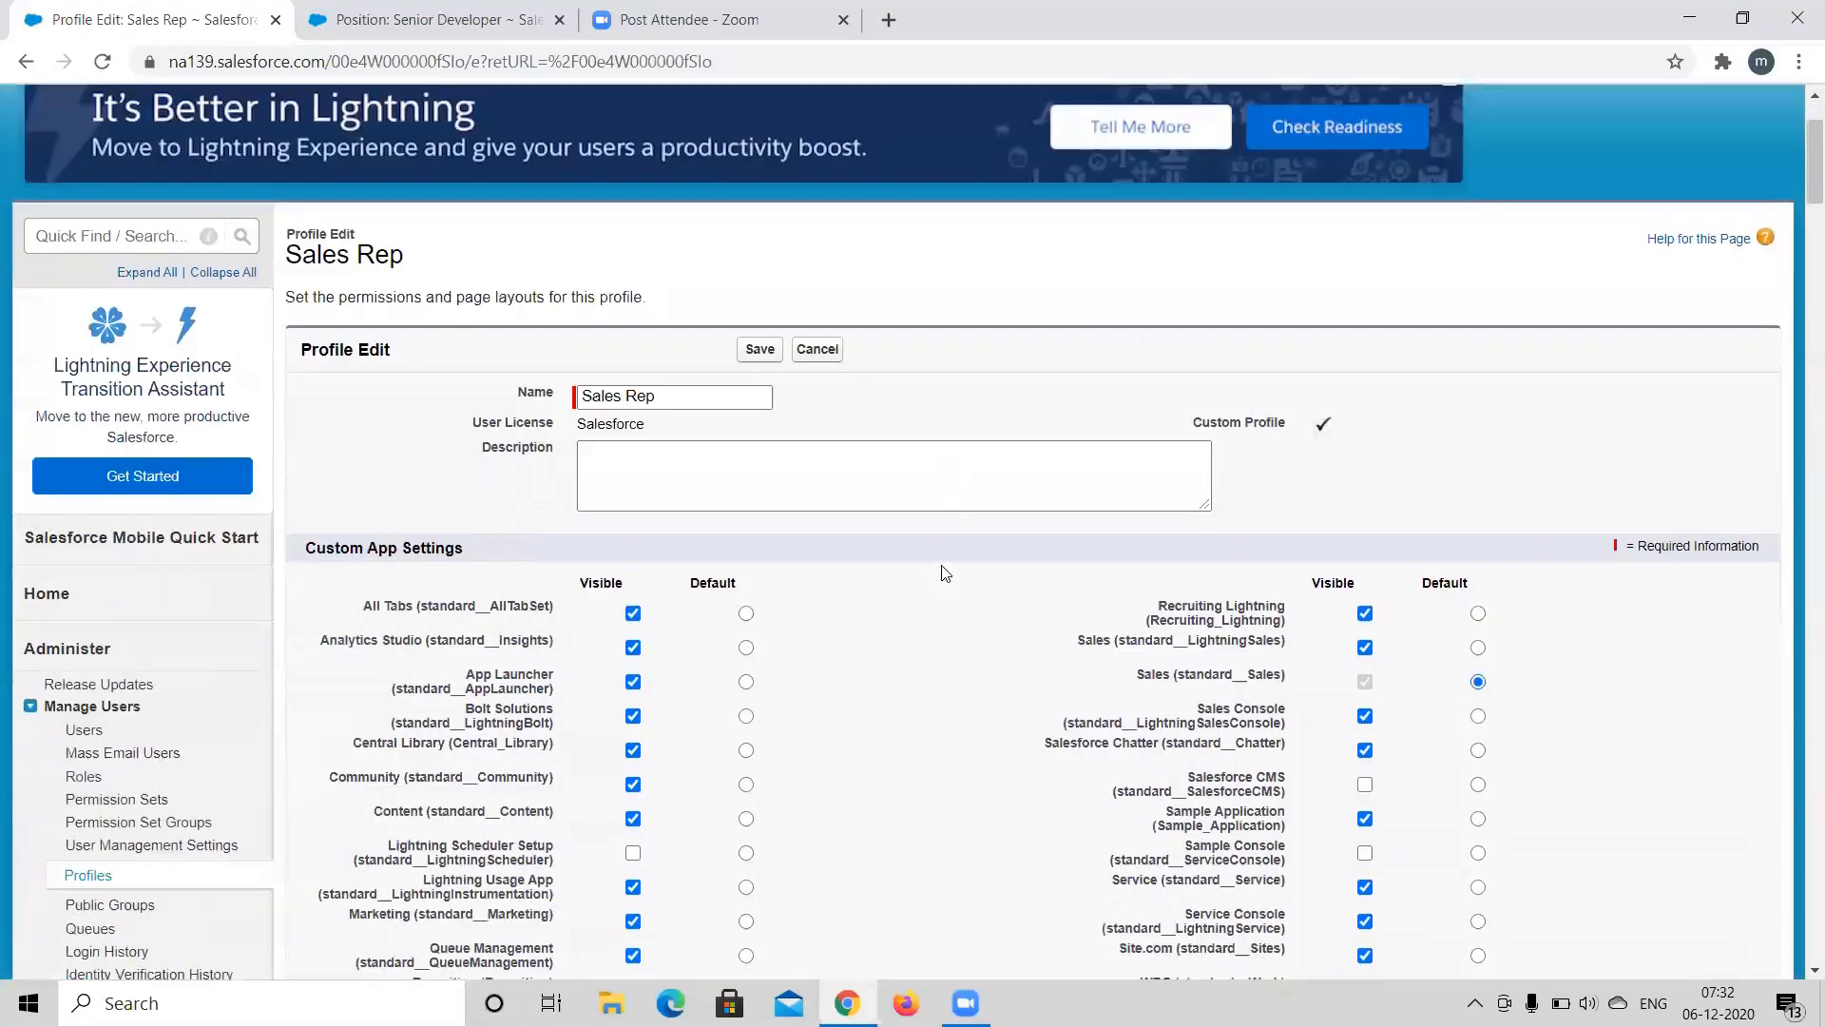
pyautogui.click(818, 348)
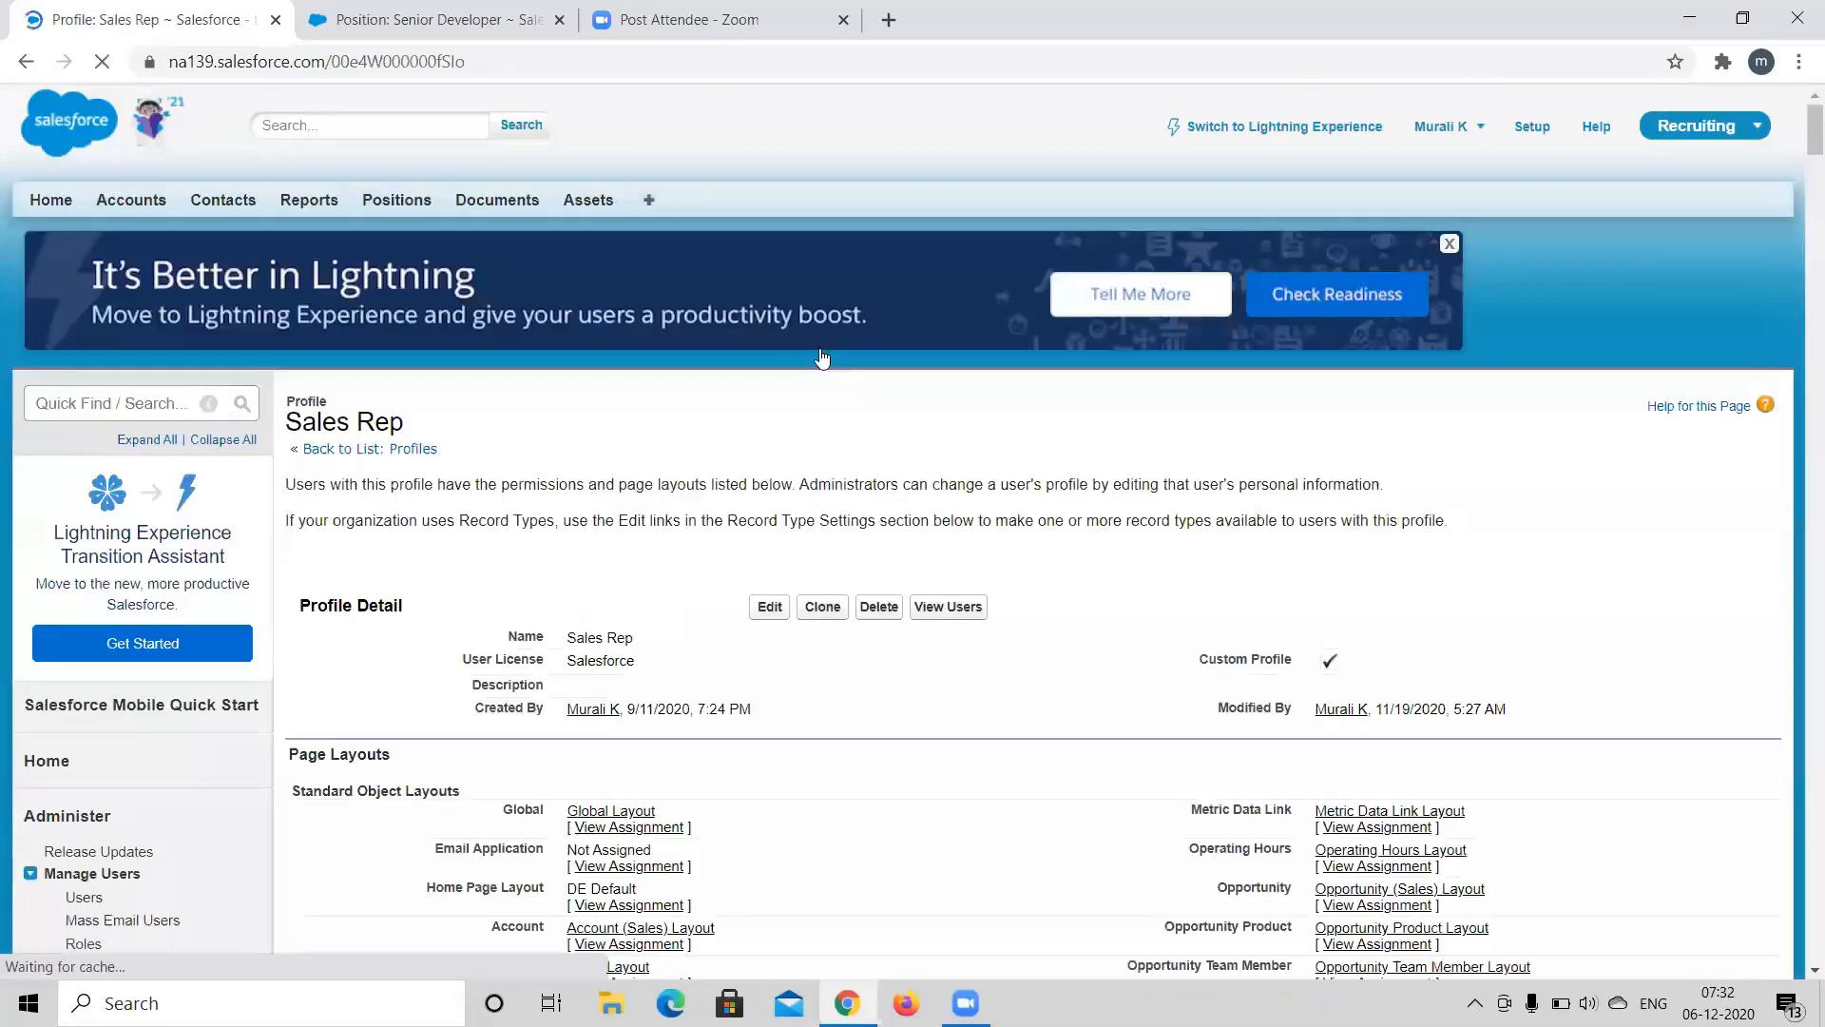
# Locate the Position object in the profile's Custom Field-Level Security and review the read and edit access of its fields.
pyautogui.scroll(-11, 920, 688)
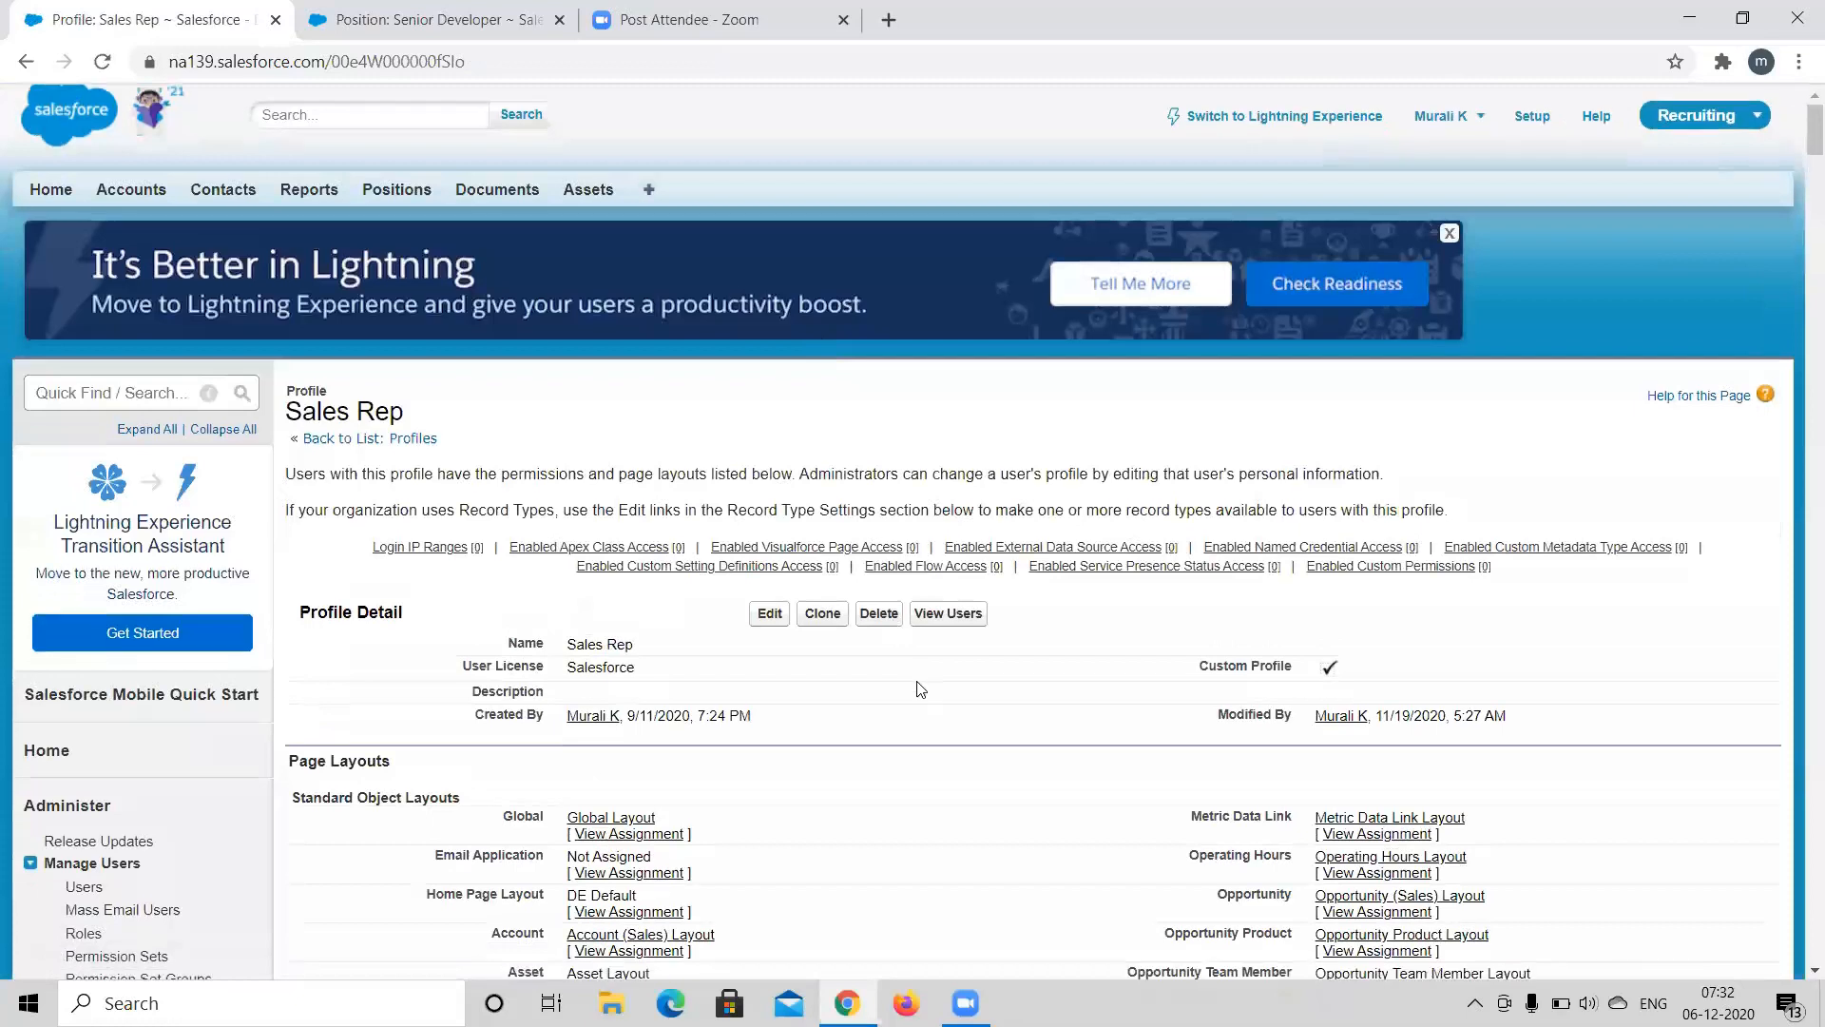
pyautogui.scroll(-7, 920, 688)
pyautogui.scroll(4, 921, 688)
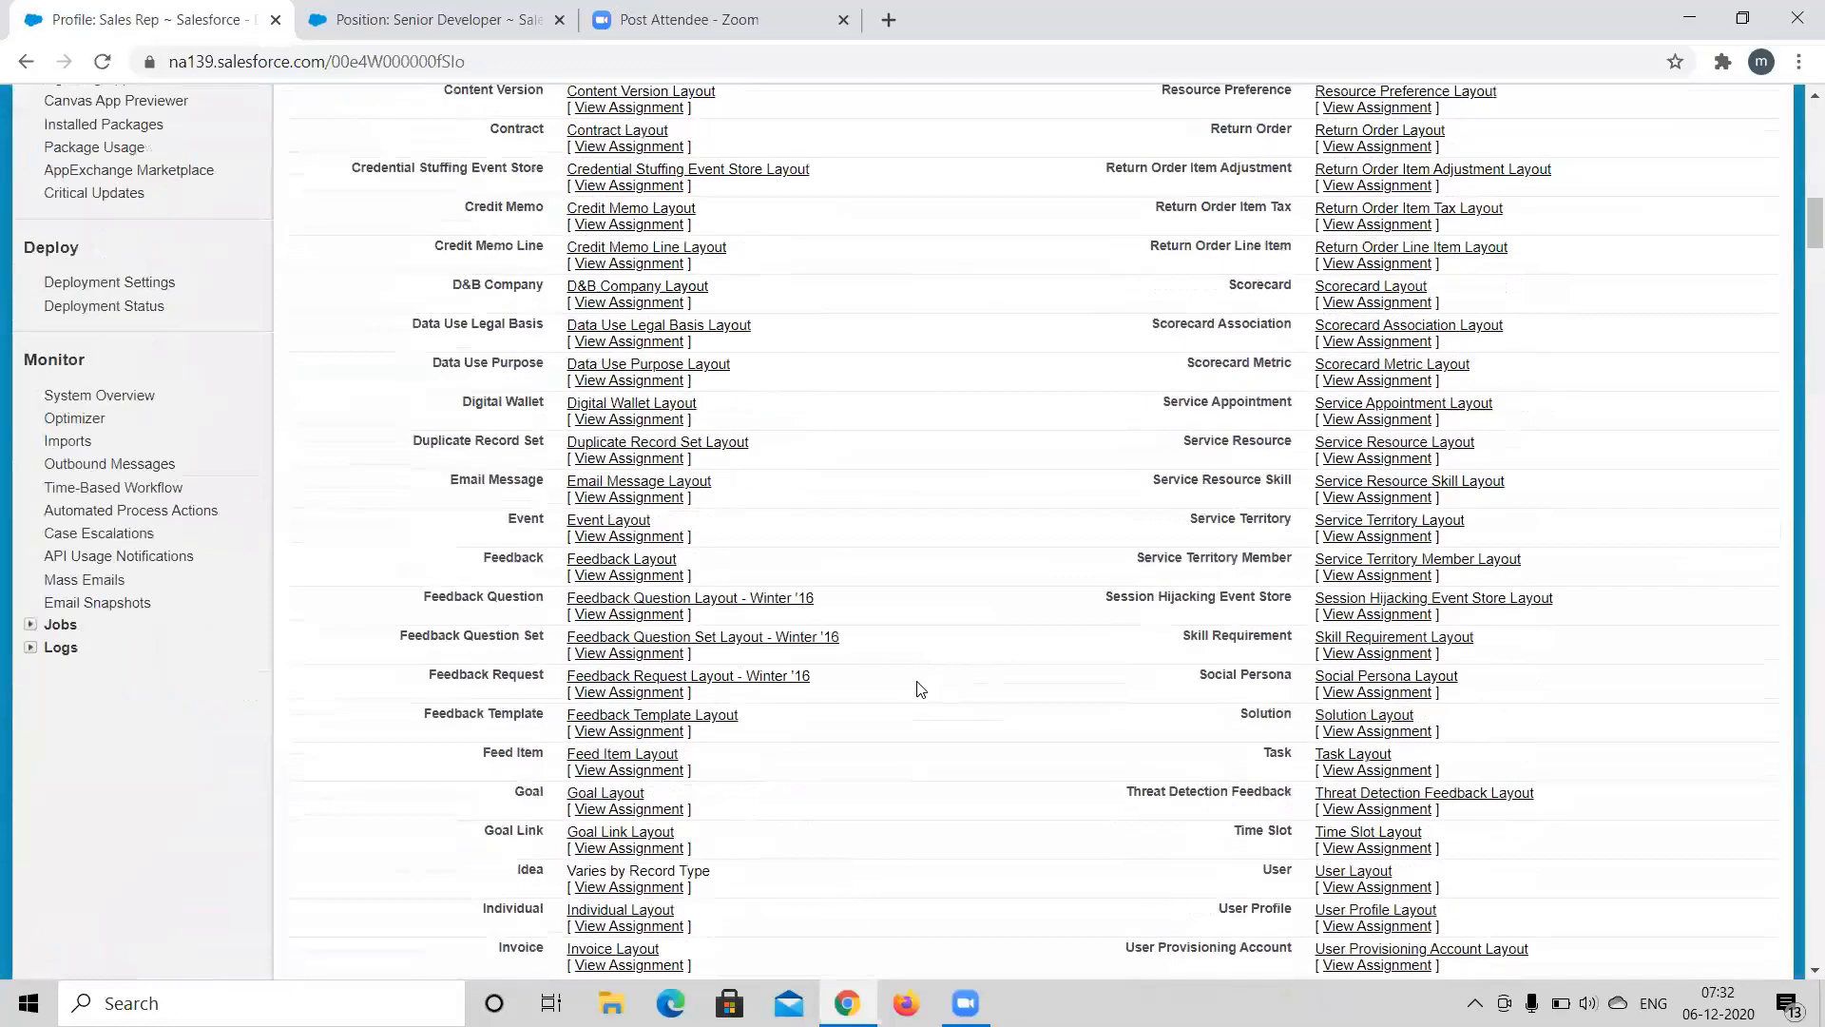
pyautogui.scroll(5, 920, 689)
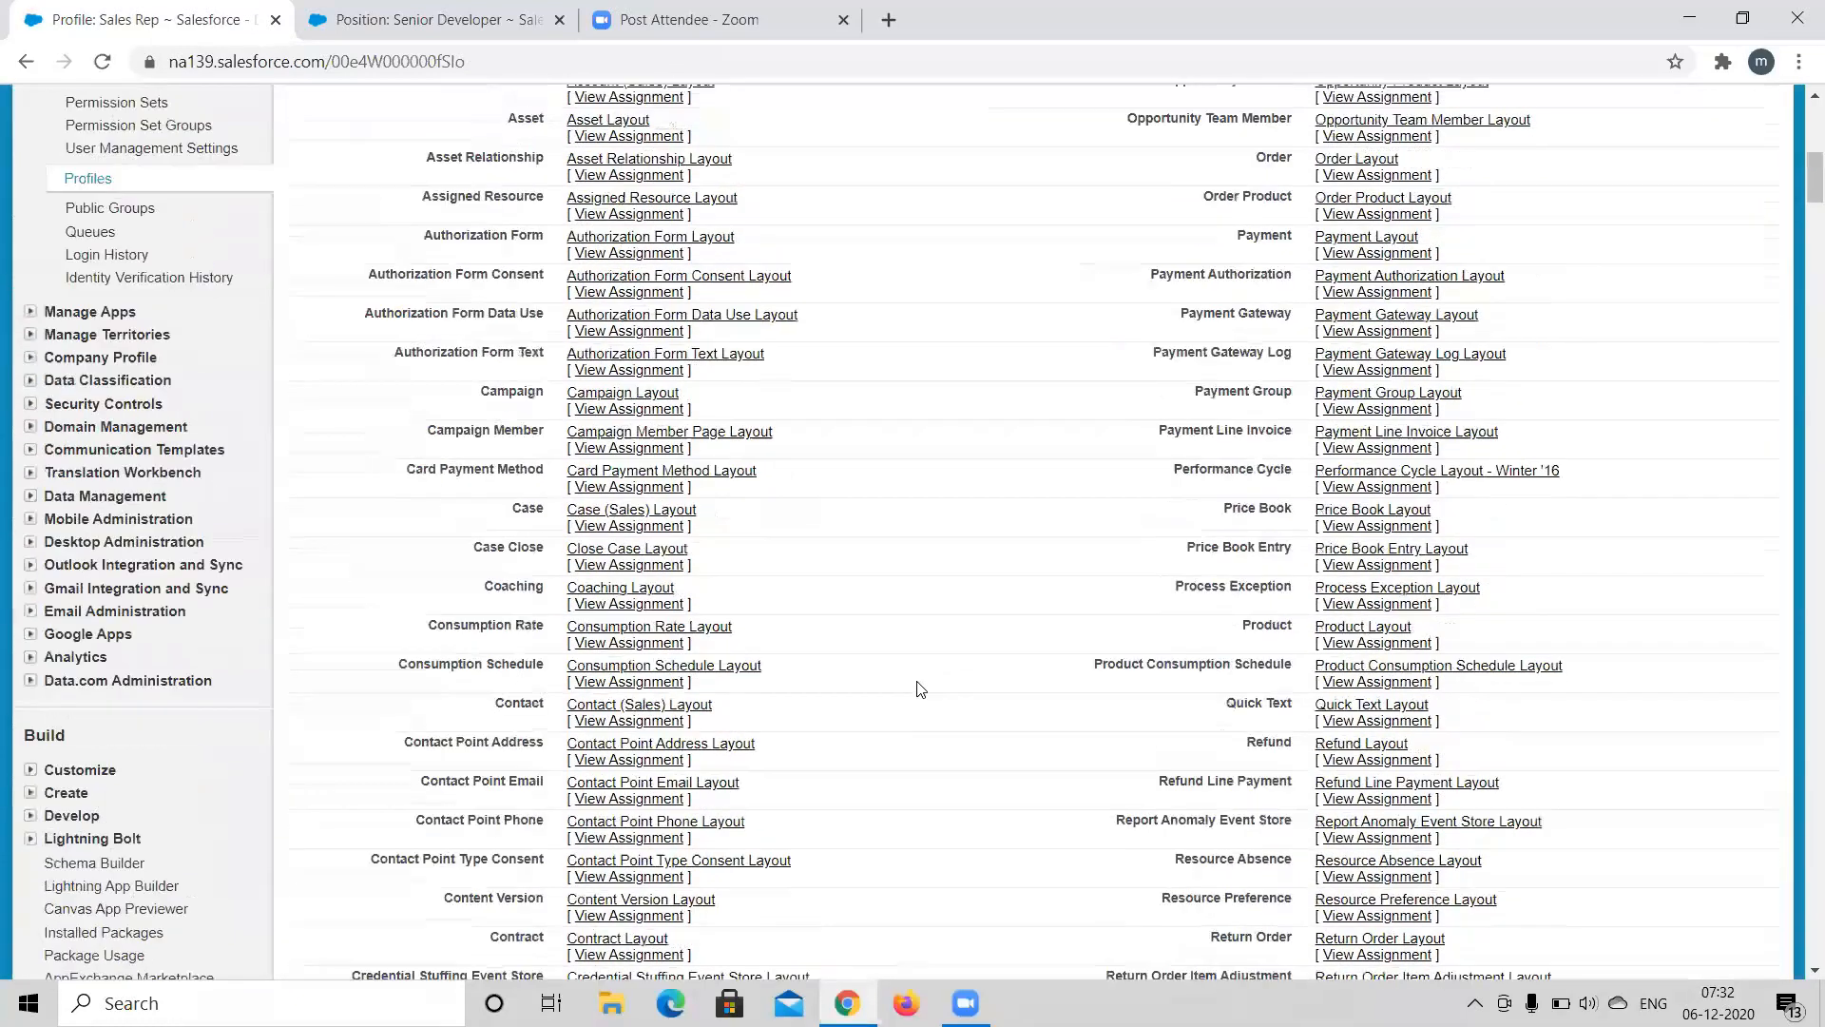
pyautogui.scroll(-20, 896, 669)
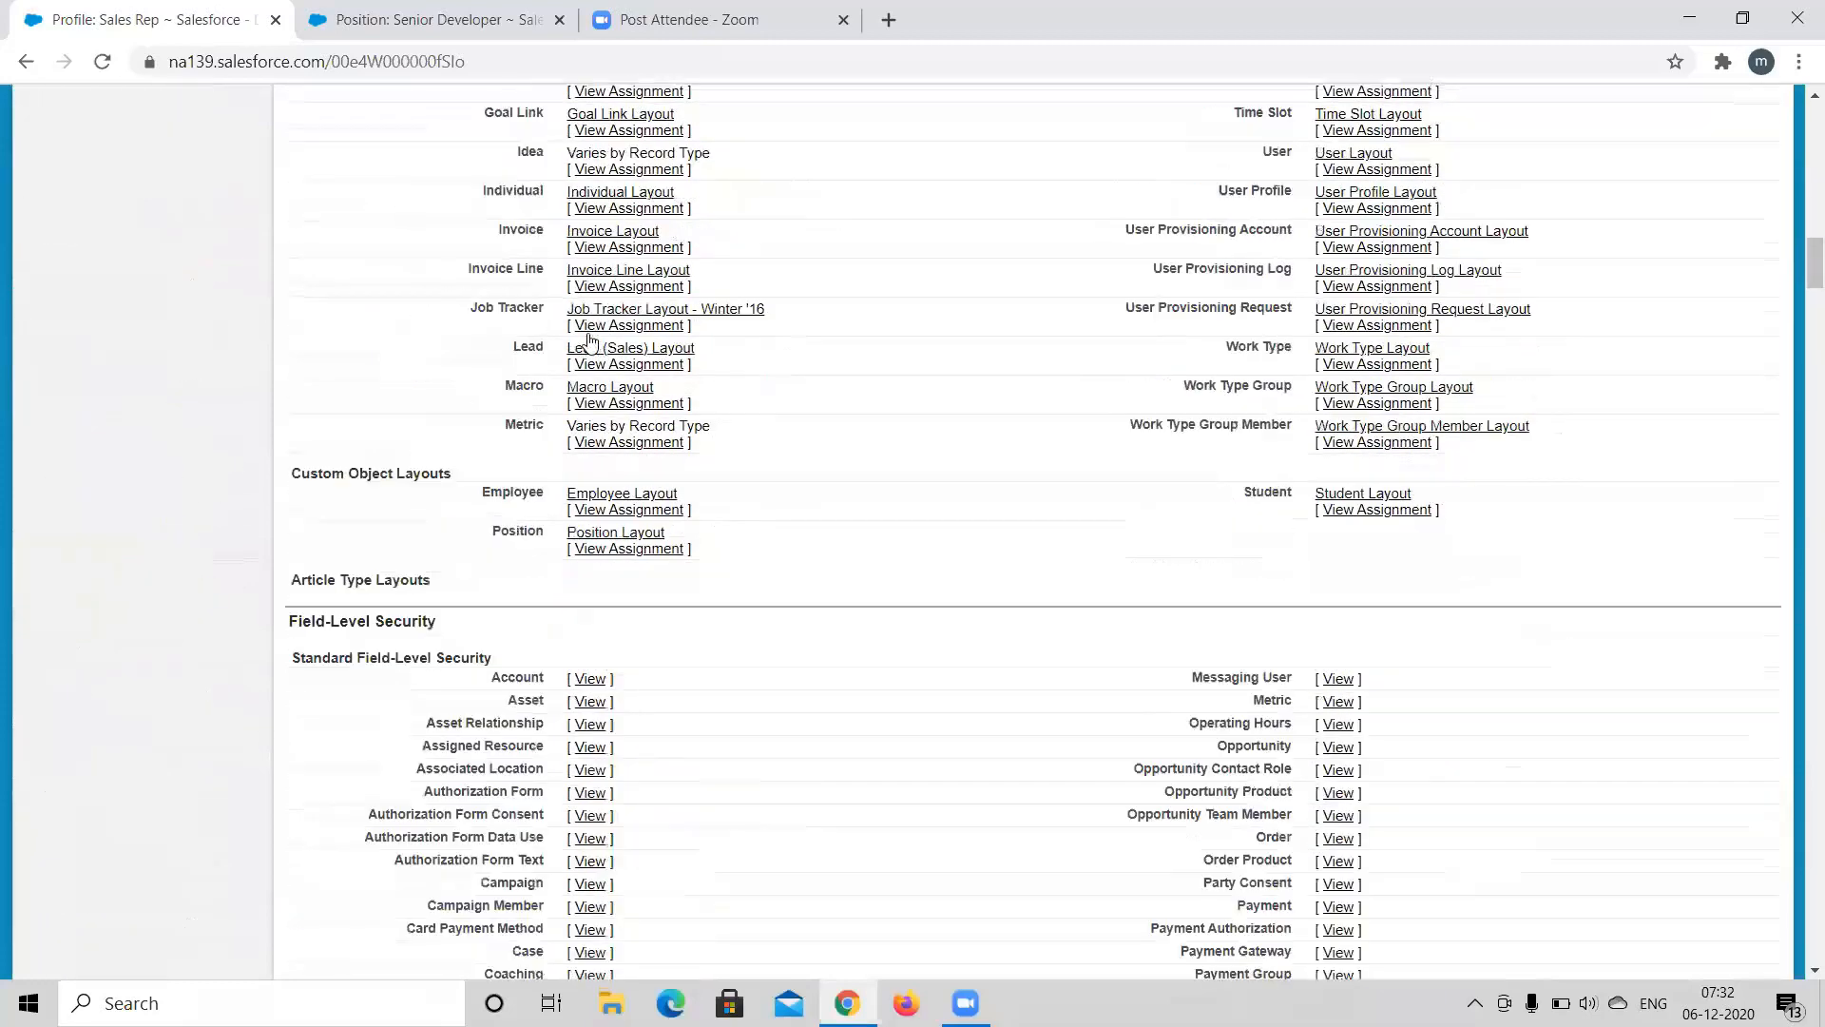
pyautogui.scroll(-10, 589, 341)
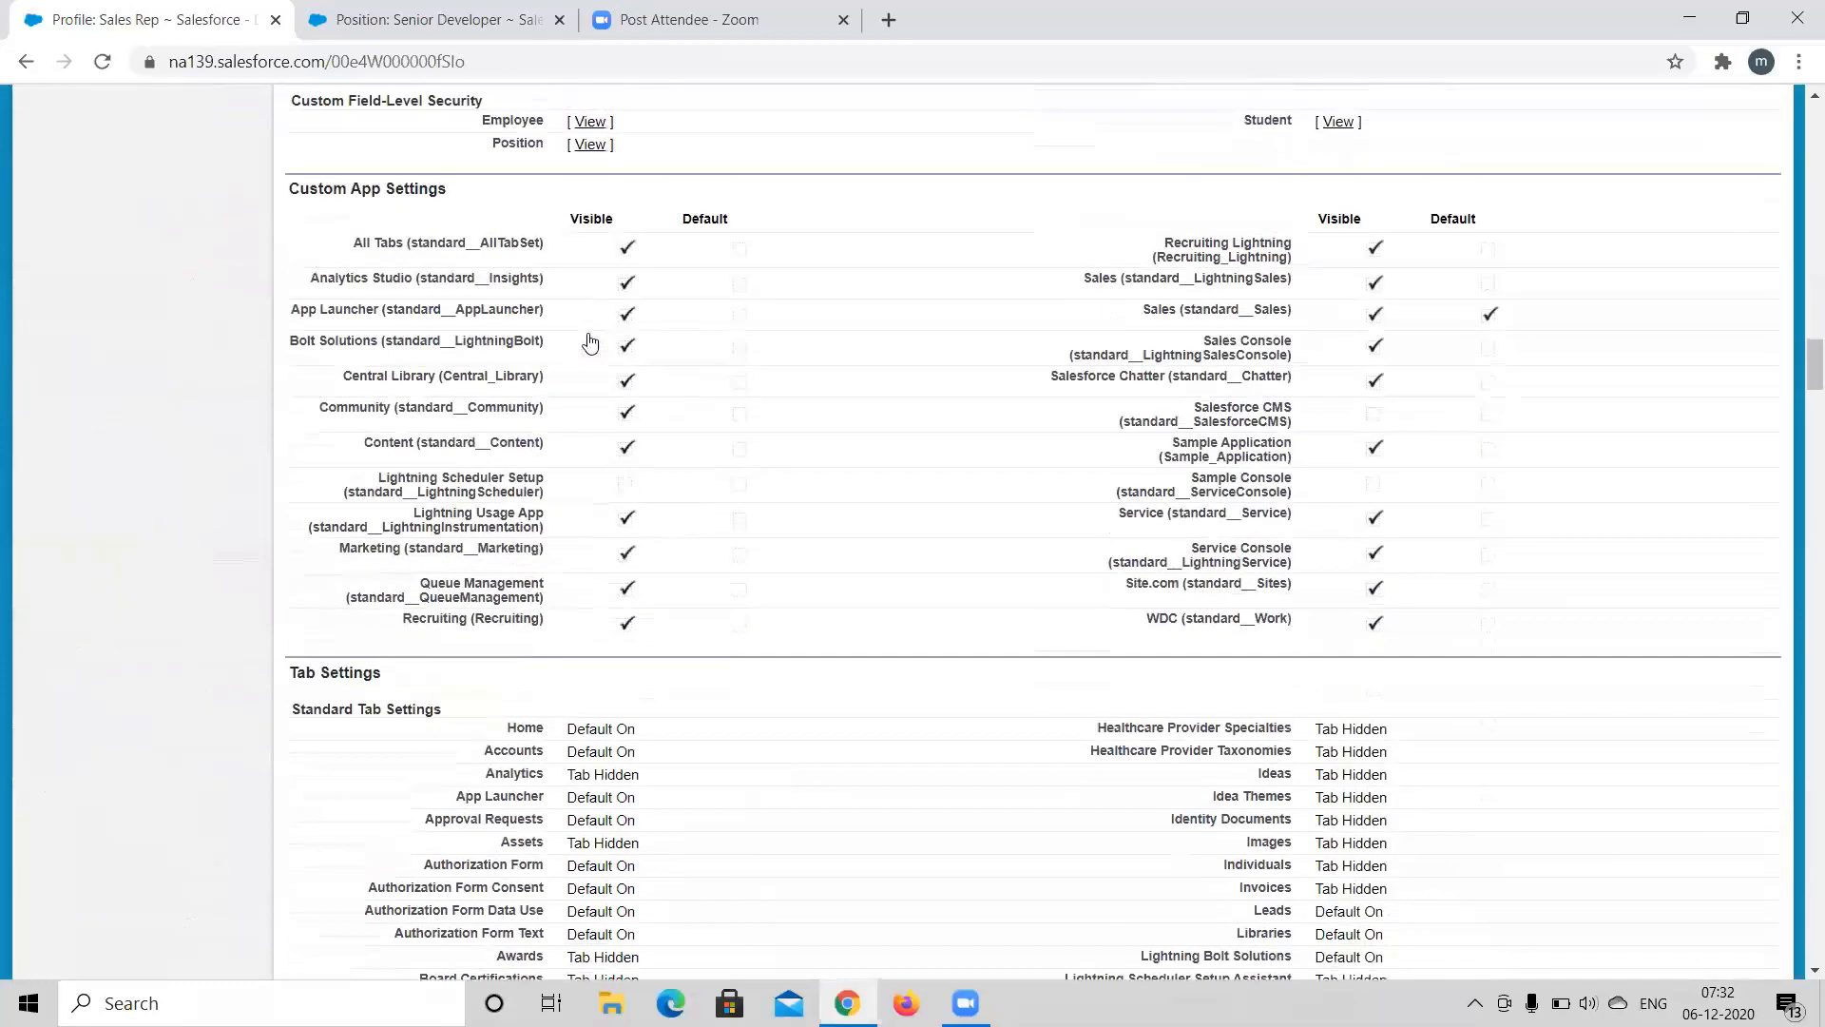
pyautogui.scroll(2, 589, 340)
pyautogui.click(590, 339)
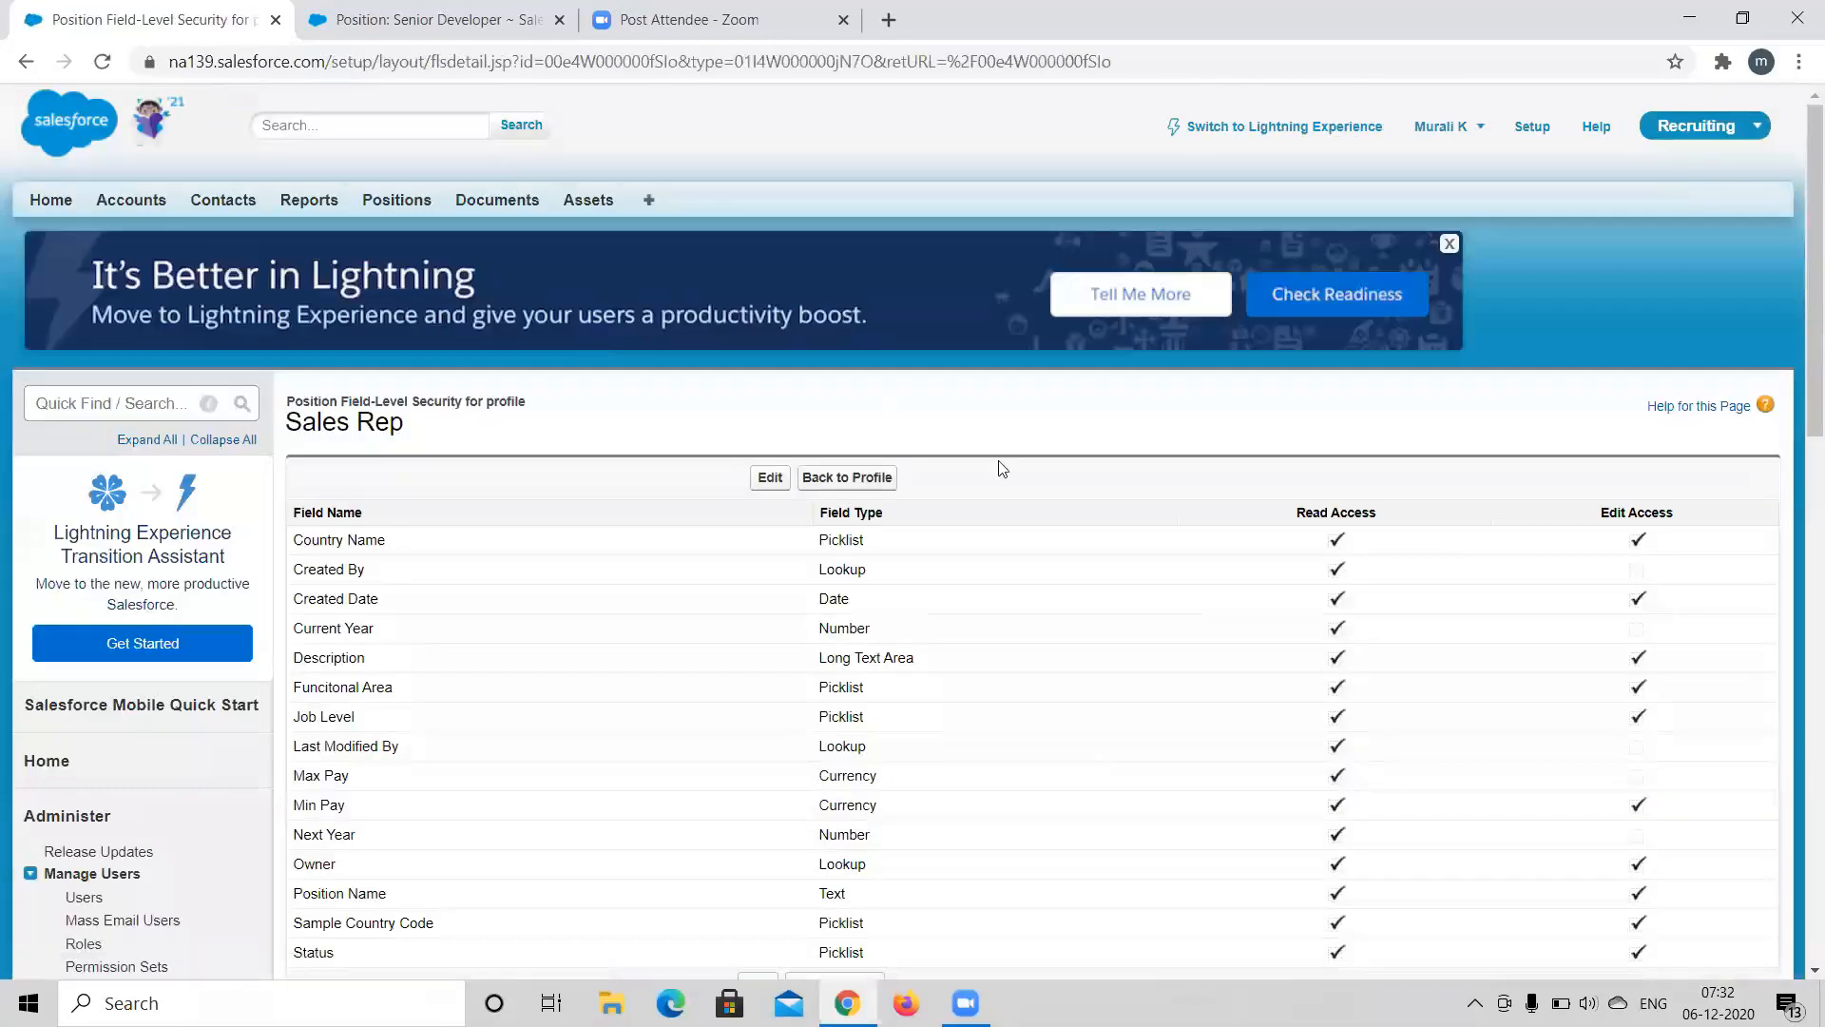
pyautogui.scroll(-1, 784, 535)
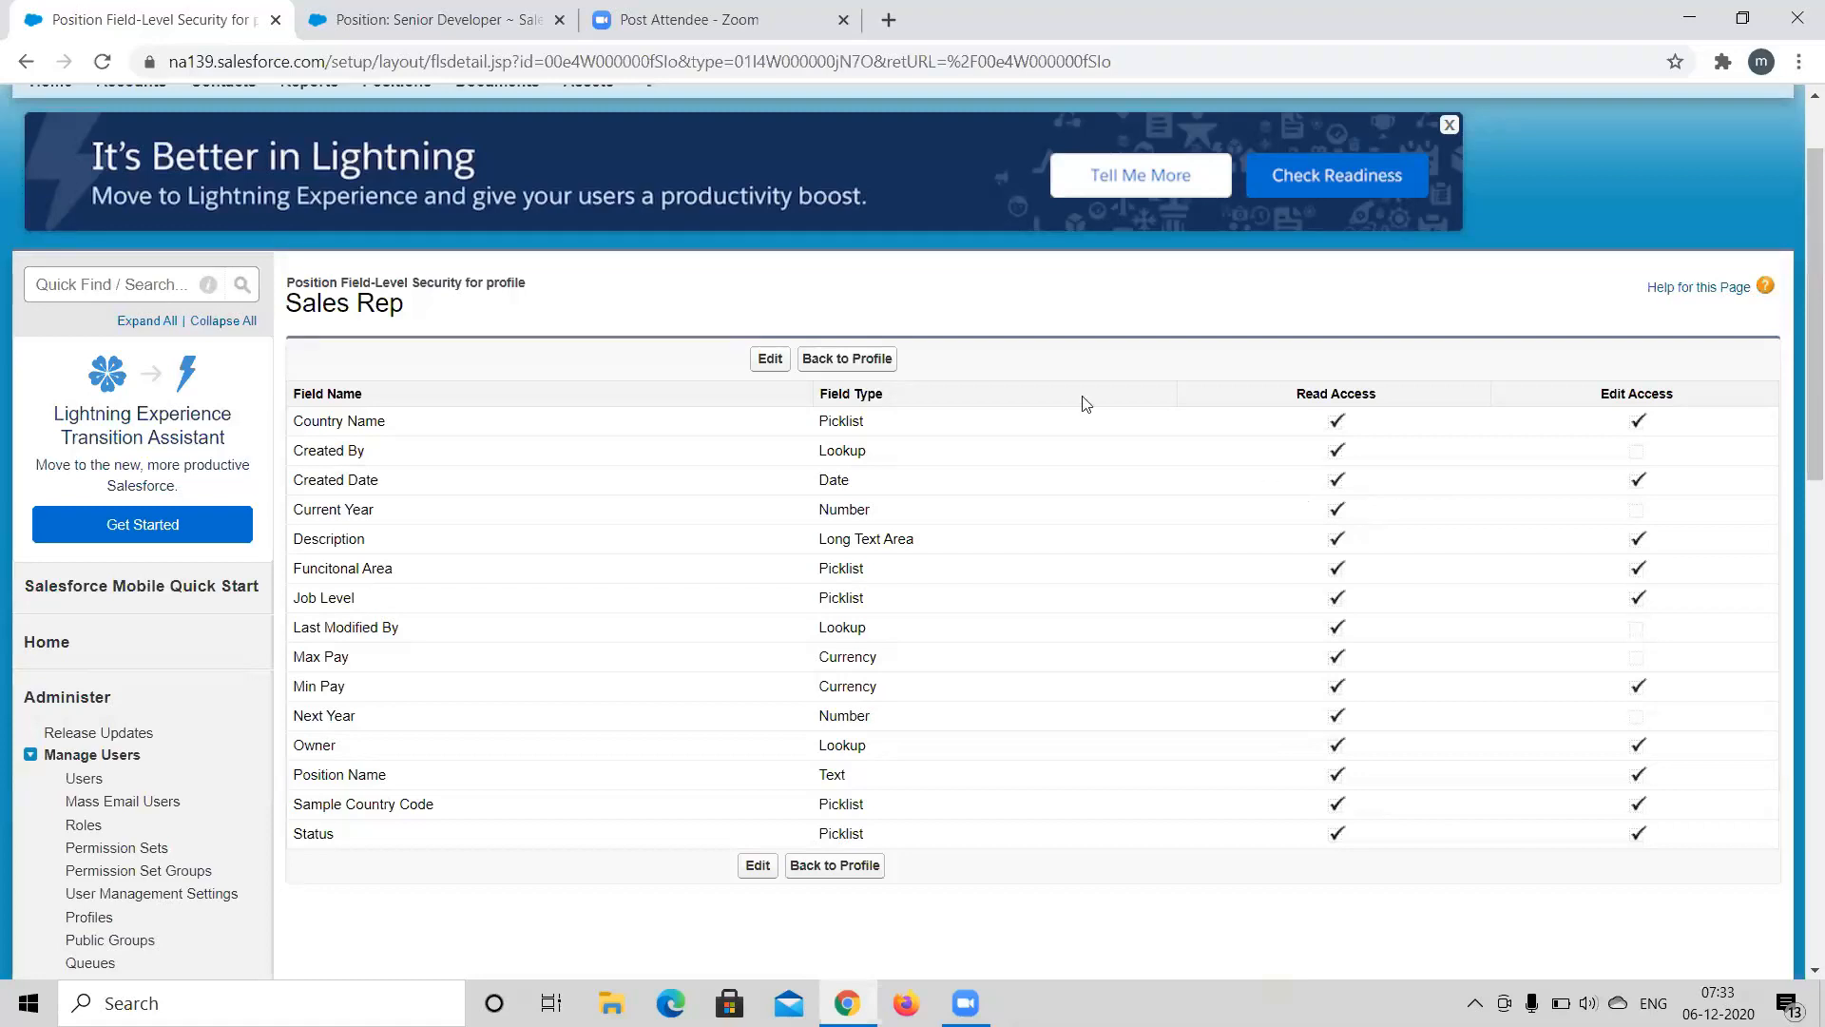
# Return to the Sales Rep profile, open it for editing, and view its Custom App Settings and Tab Settings.
pyautogui.click(846, 360)
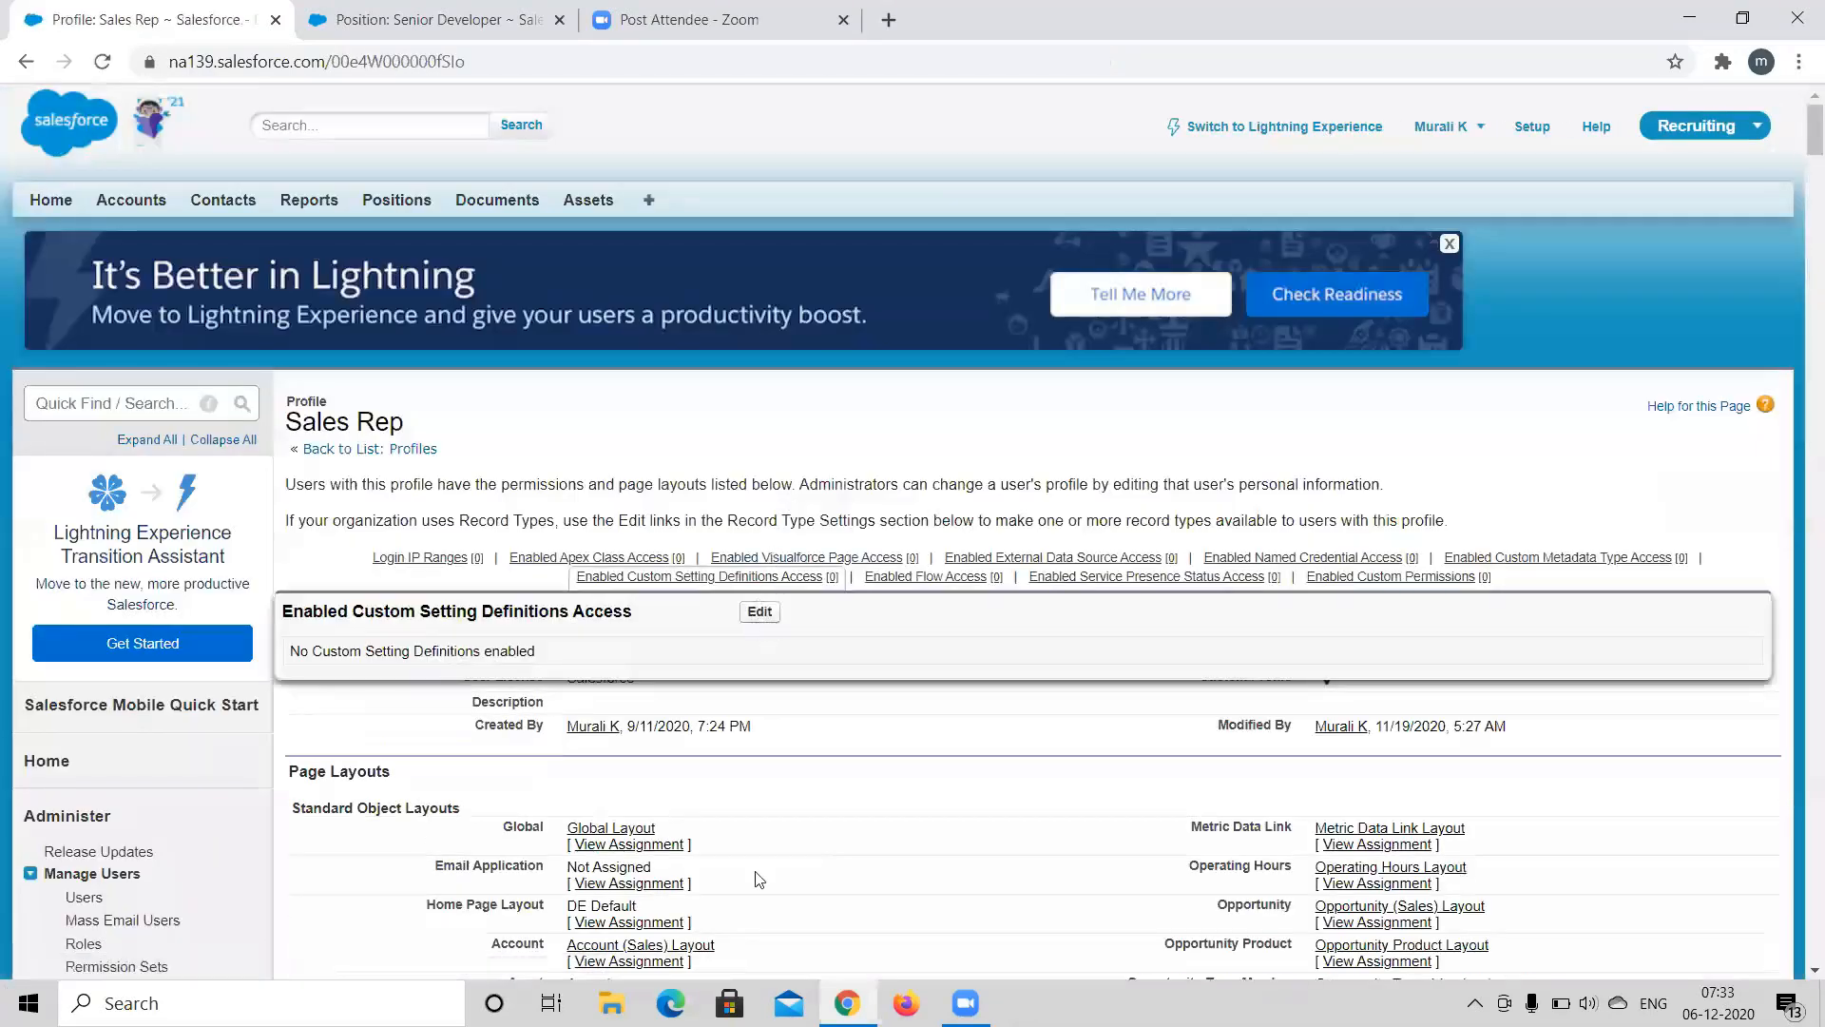
pyautogui.moveTo(753, 578)
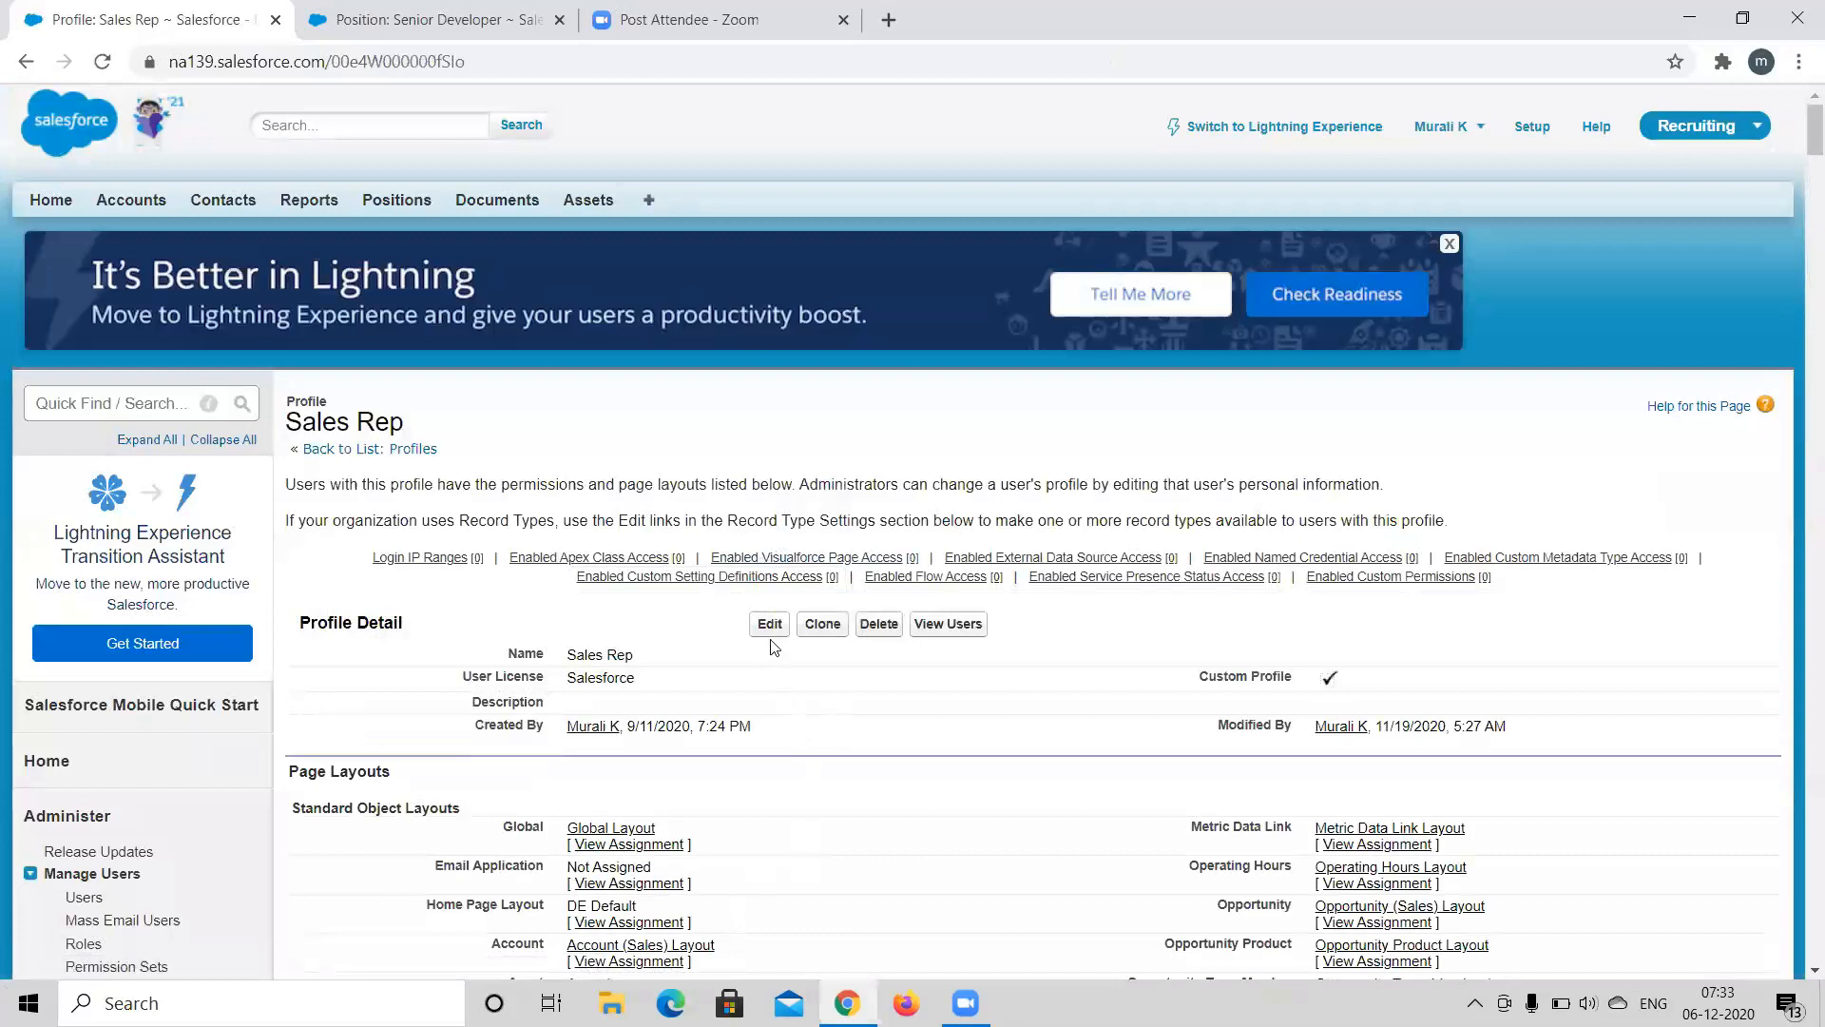
pyautogui.click(772, 634)
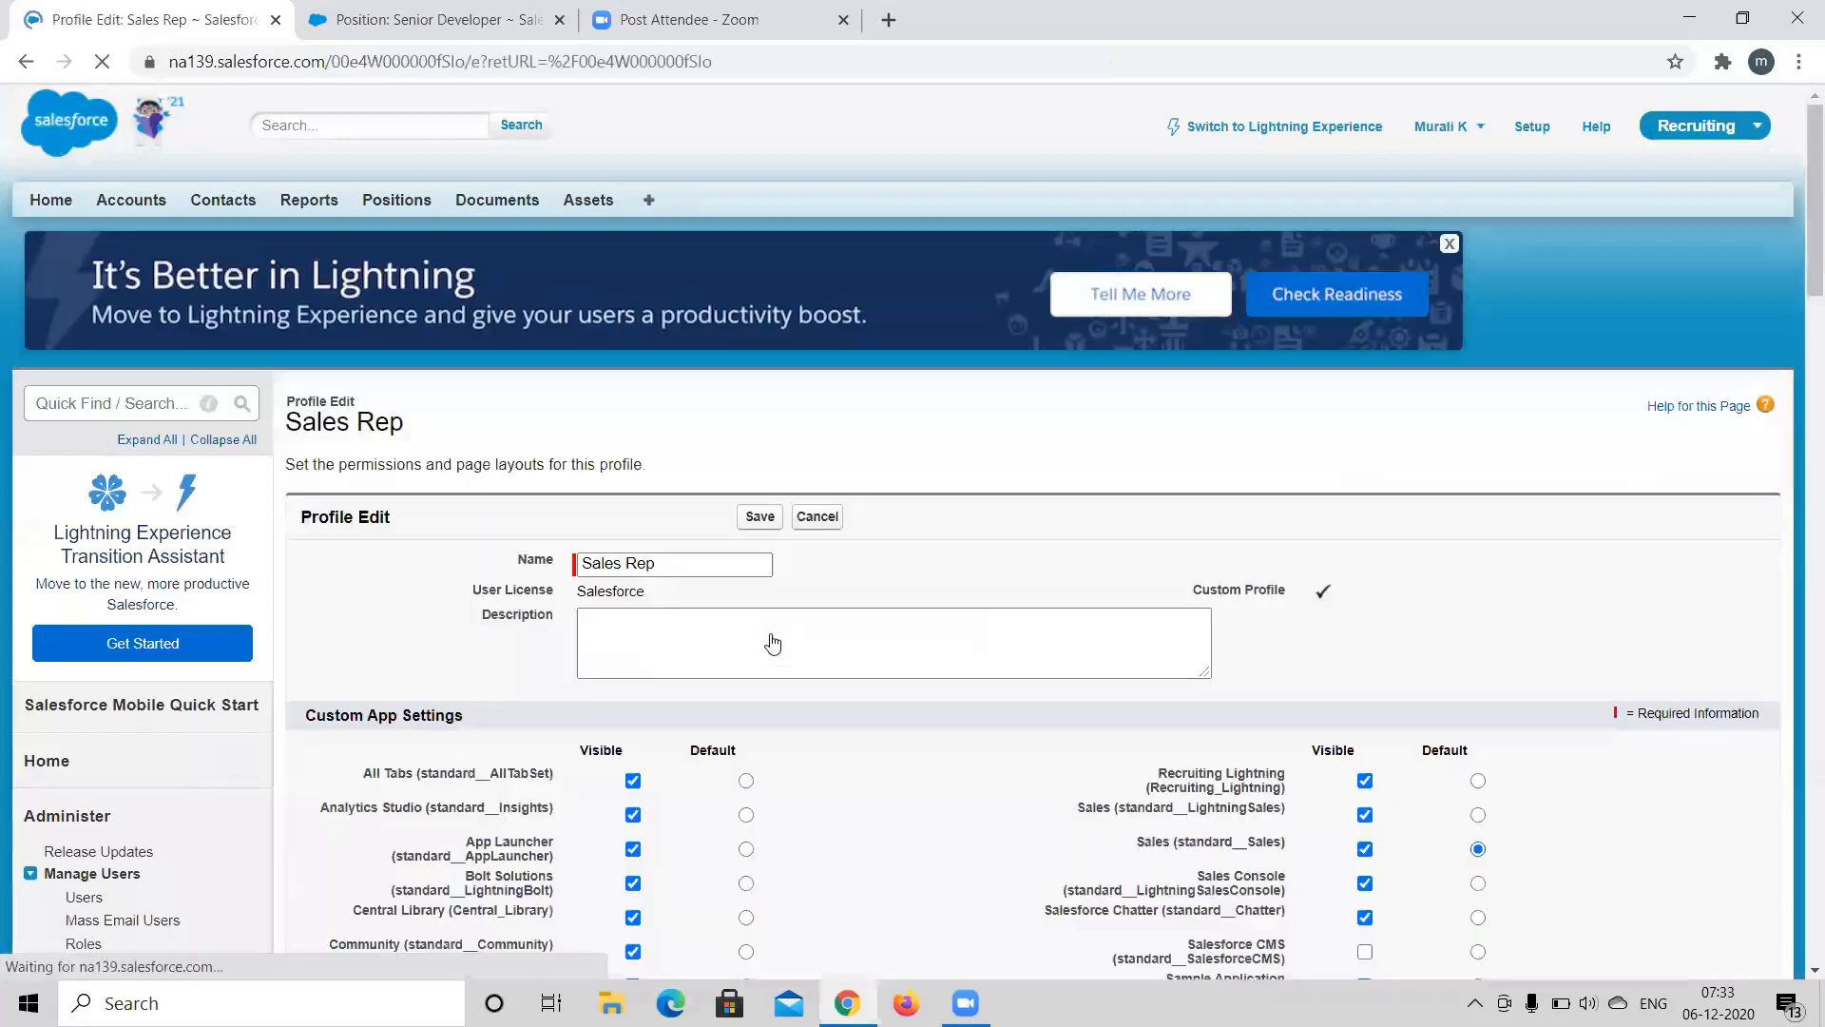
pyautogui.scroll(-5, 772, 644)
pyautogui.scroll(-2, 772, 645)
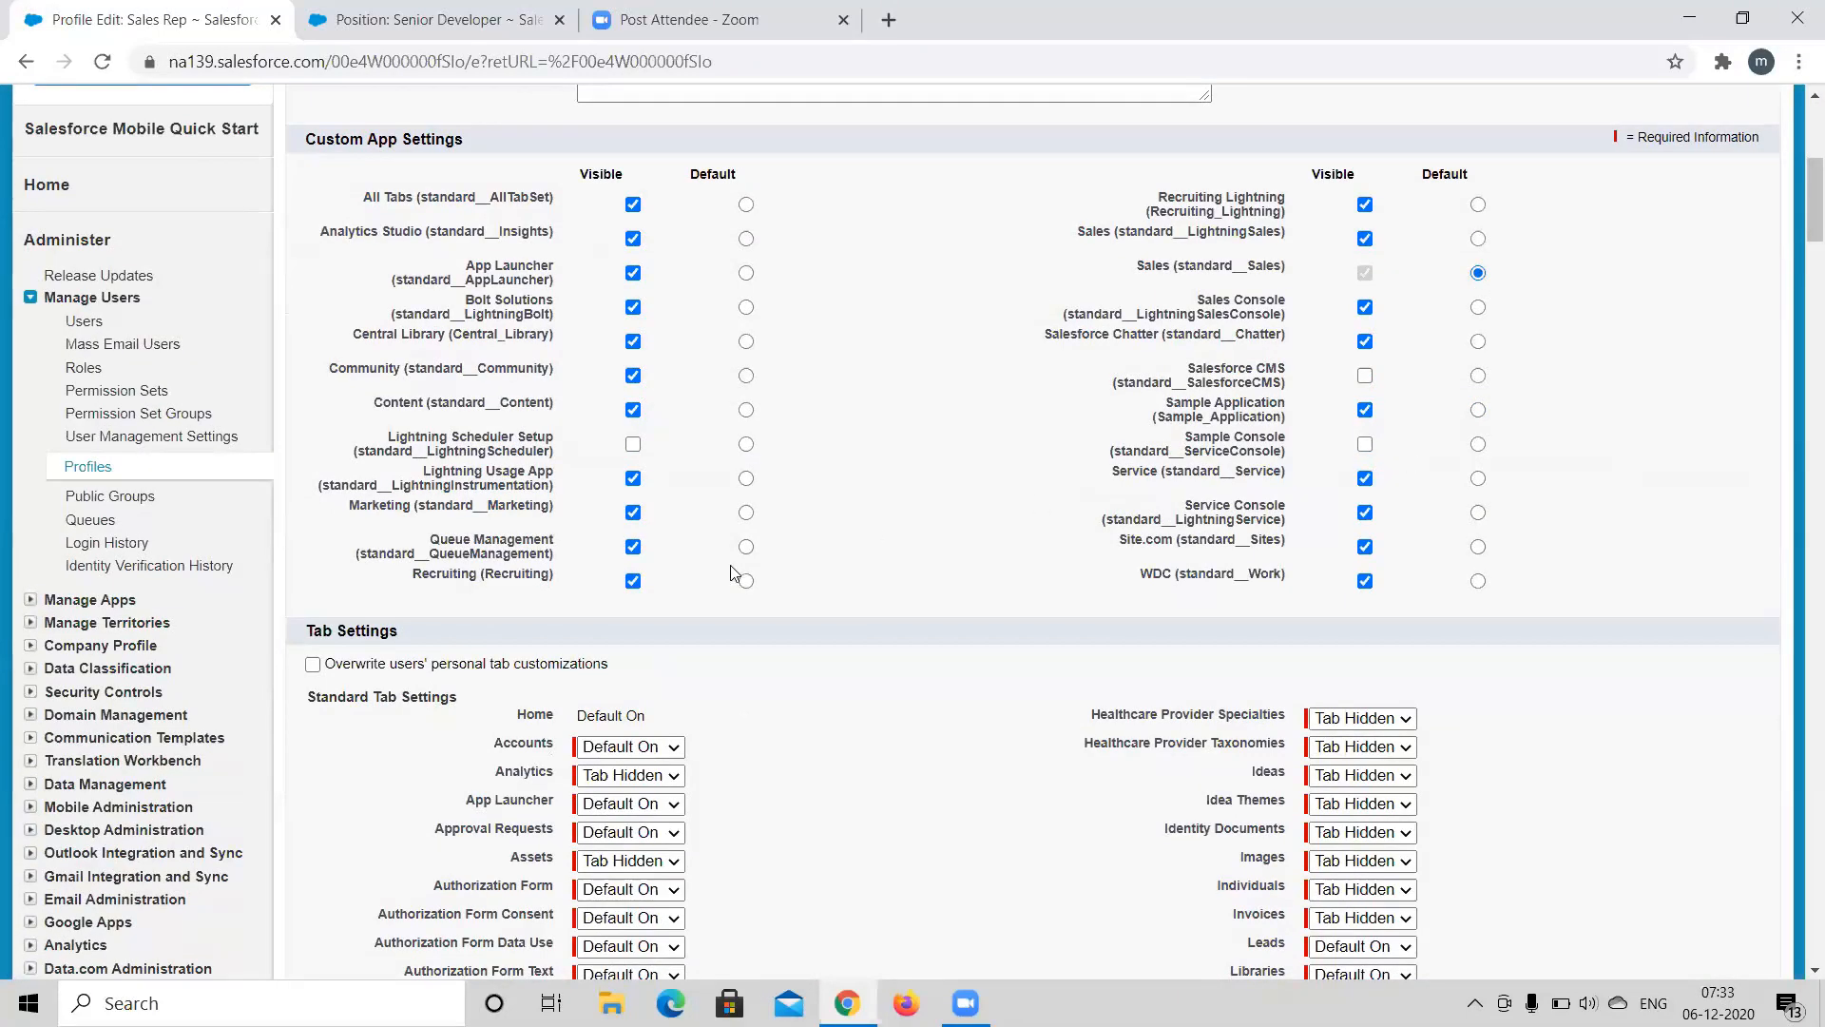
# Find the People tab in the Standard Tab Settings and view its visibility options without changing the setting.
pyautogui.scroll(-7, 734, 572)
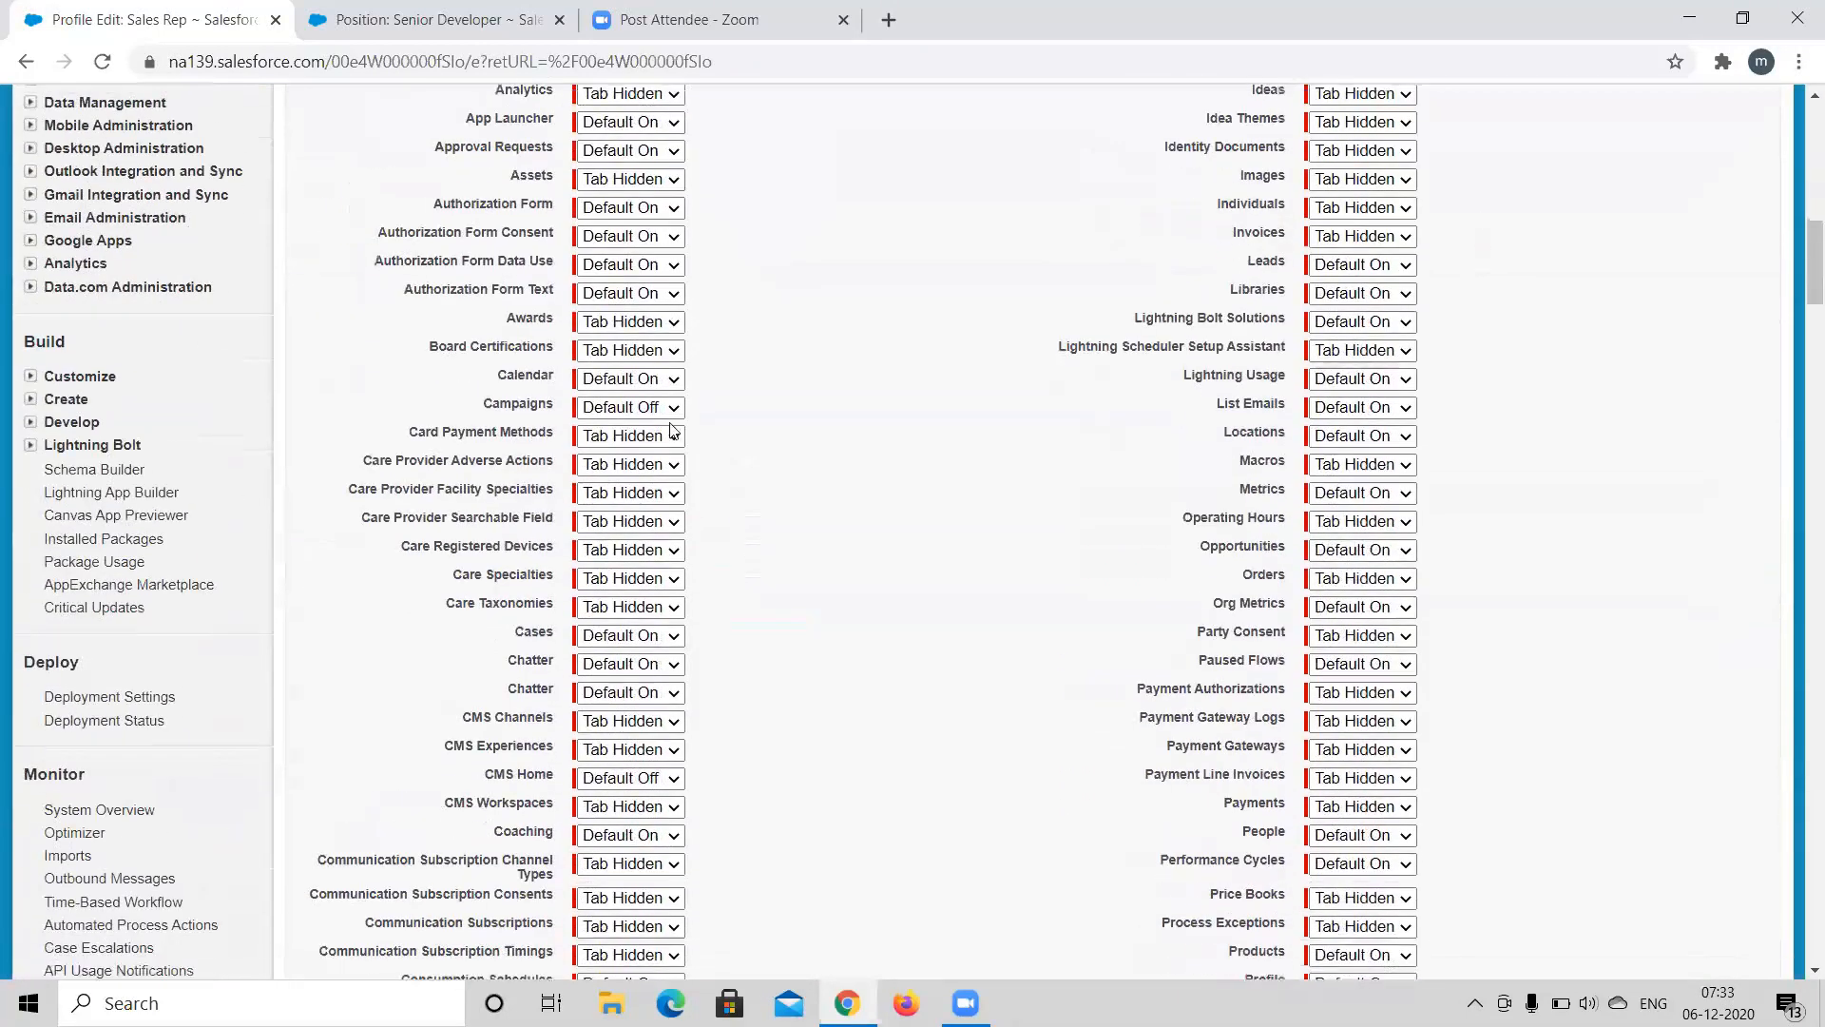
pyautogui.scroll(-4, 921, 637)
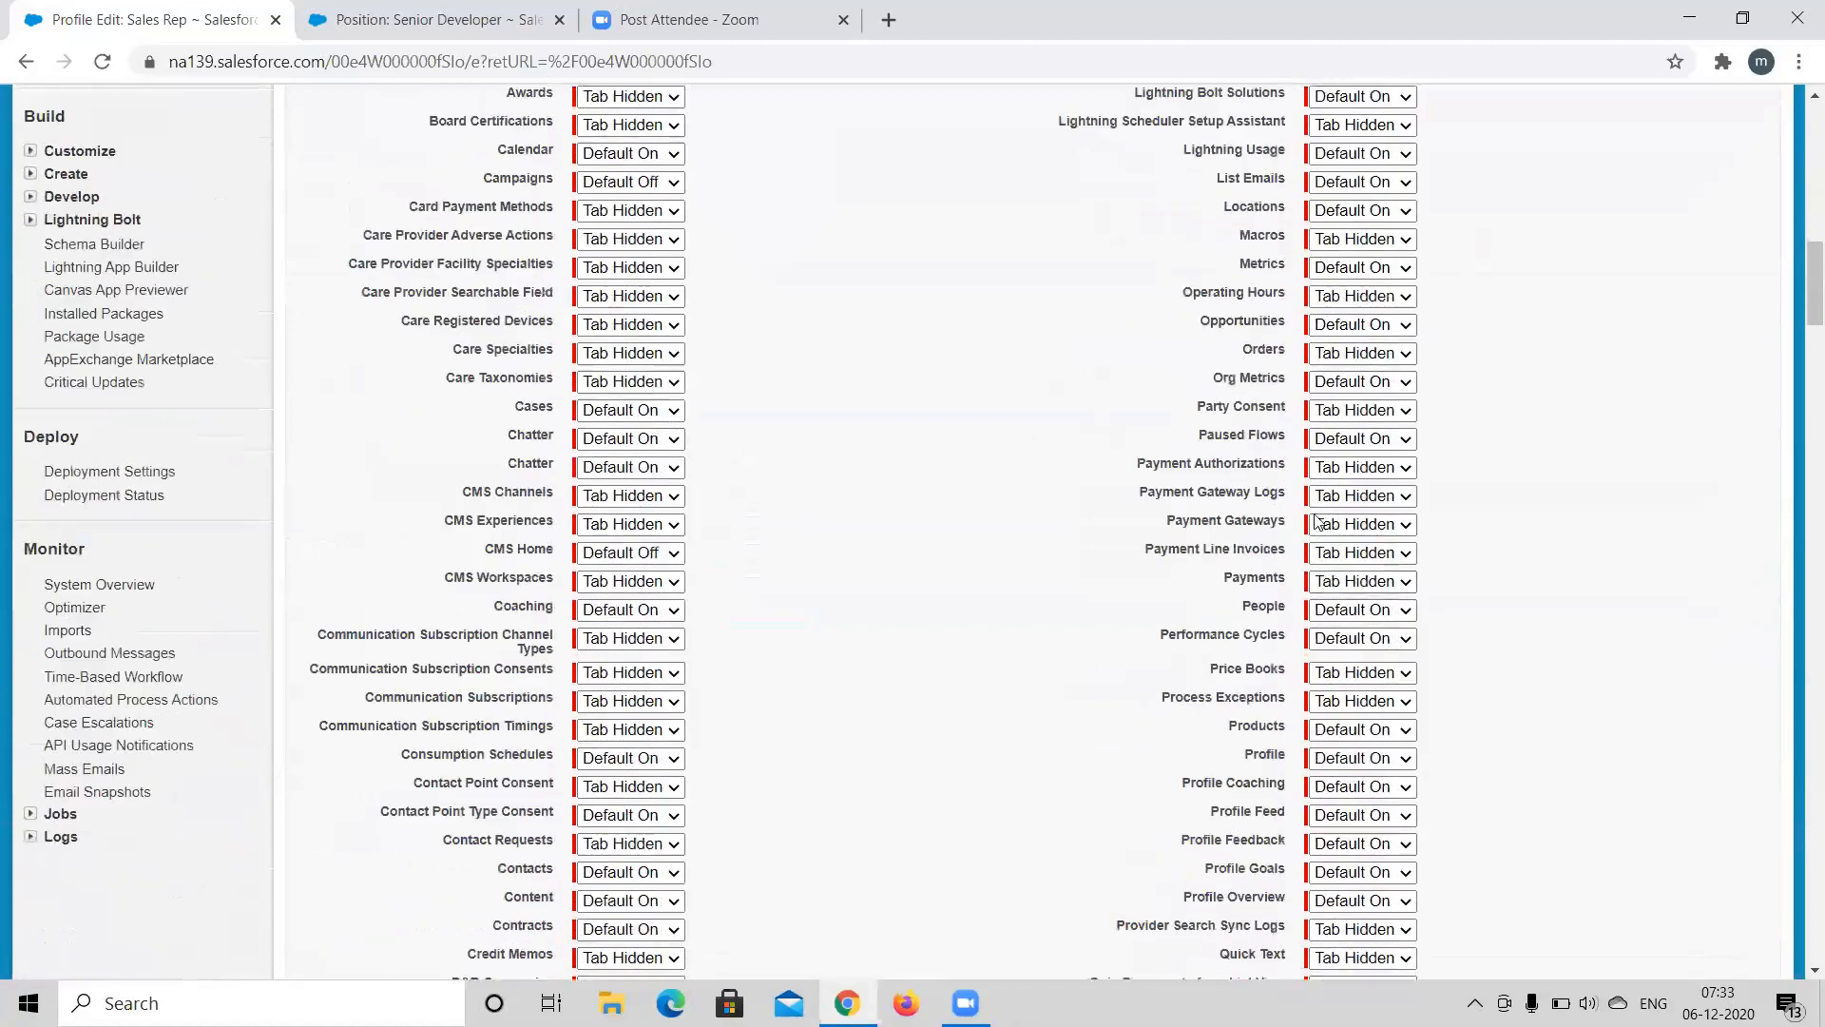
pyautogui.click(1359, 481)
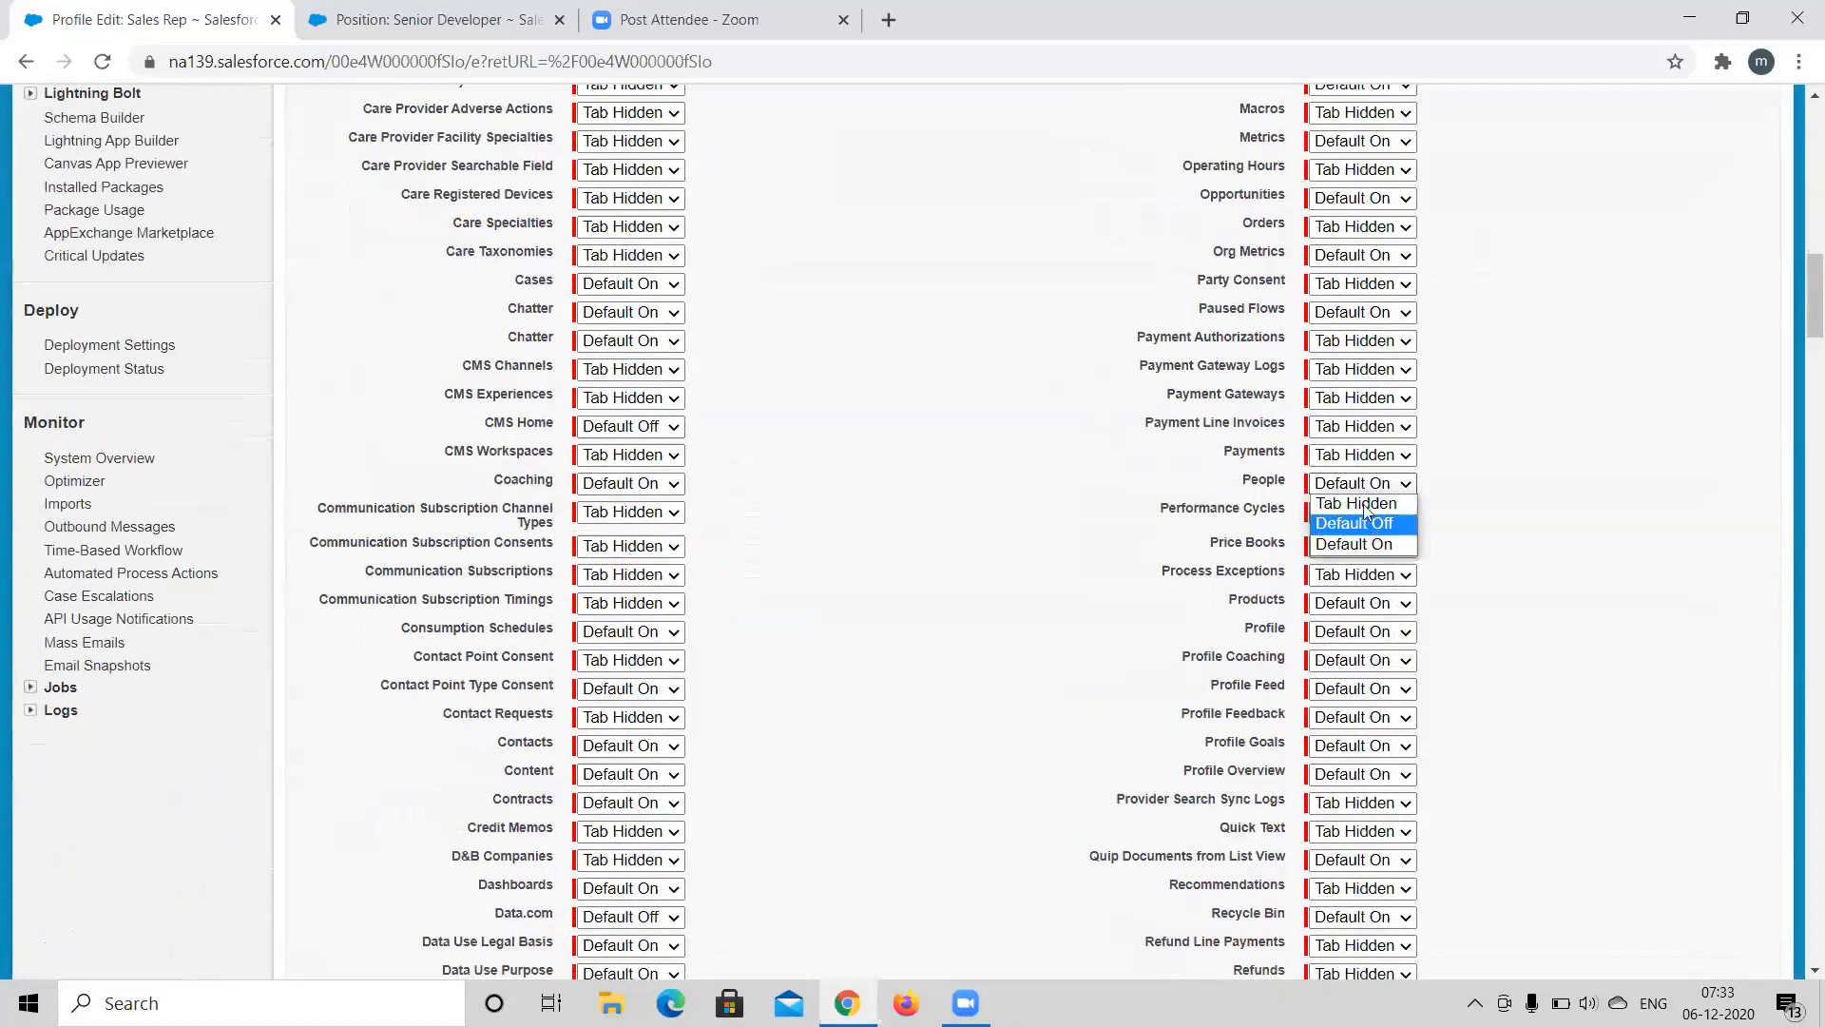
pyautogui.click(852, 488)
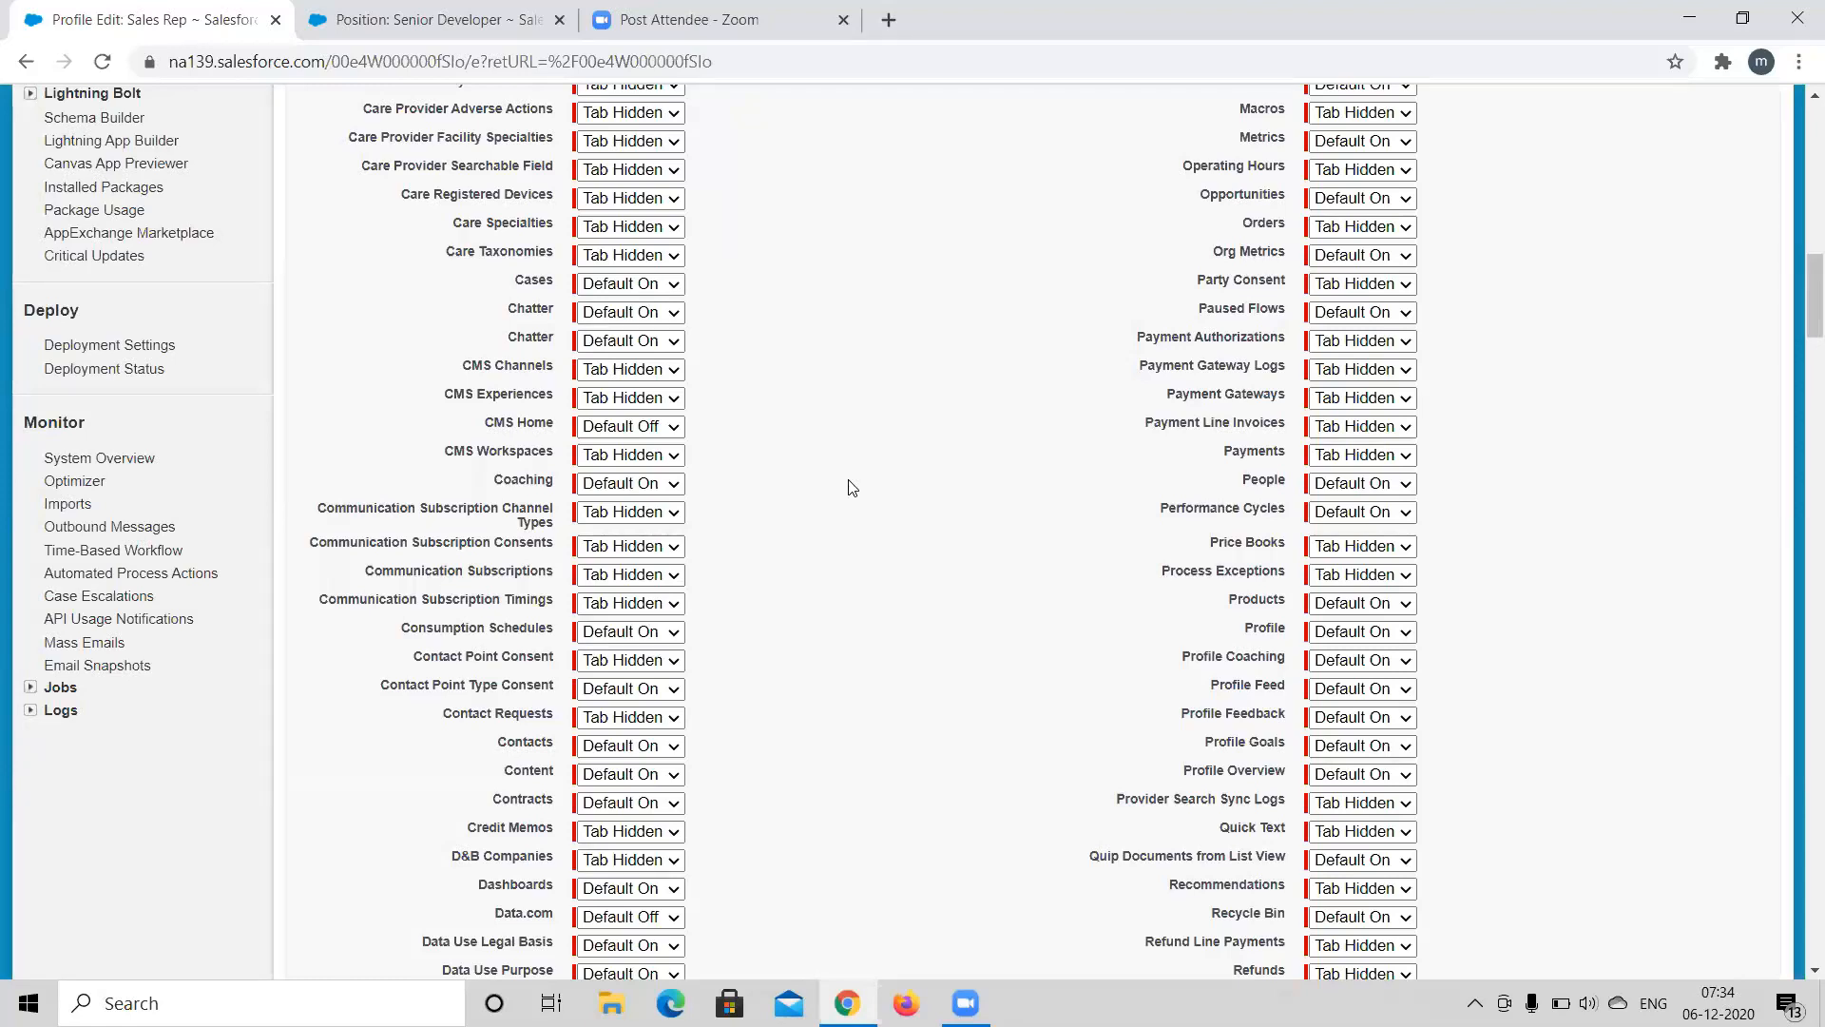
# Compare the tab bar on the Senior Developer position record with the profile's Standard Tab Settings.
pyautogui.click(399, 19)
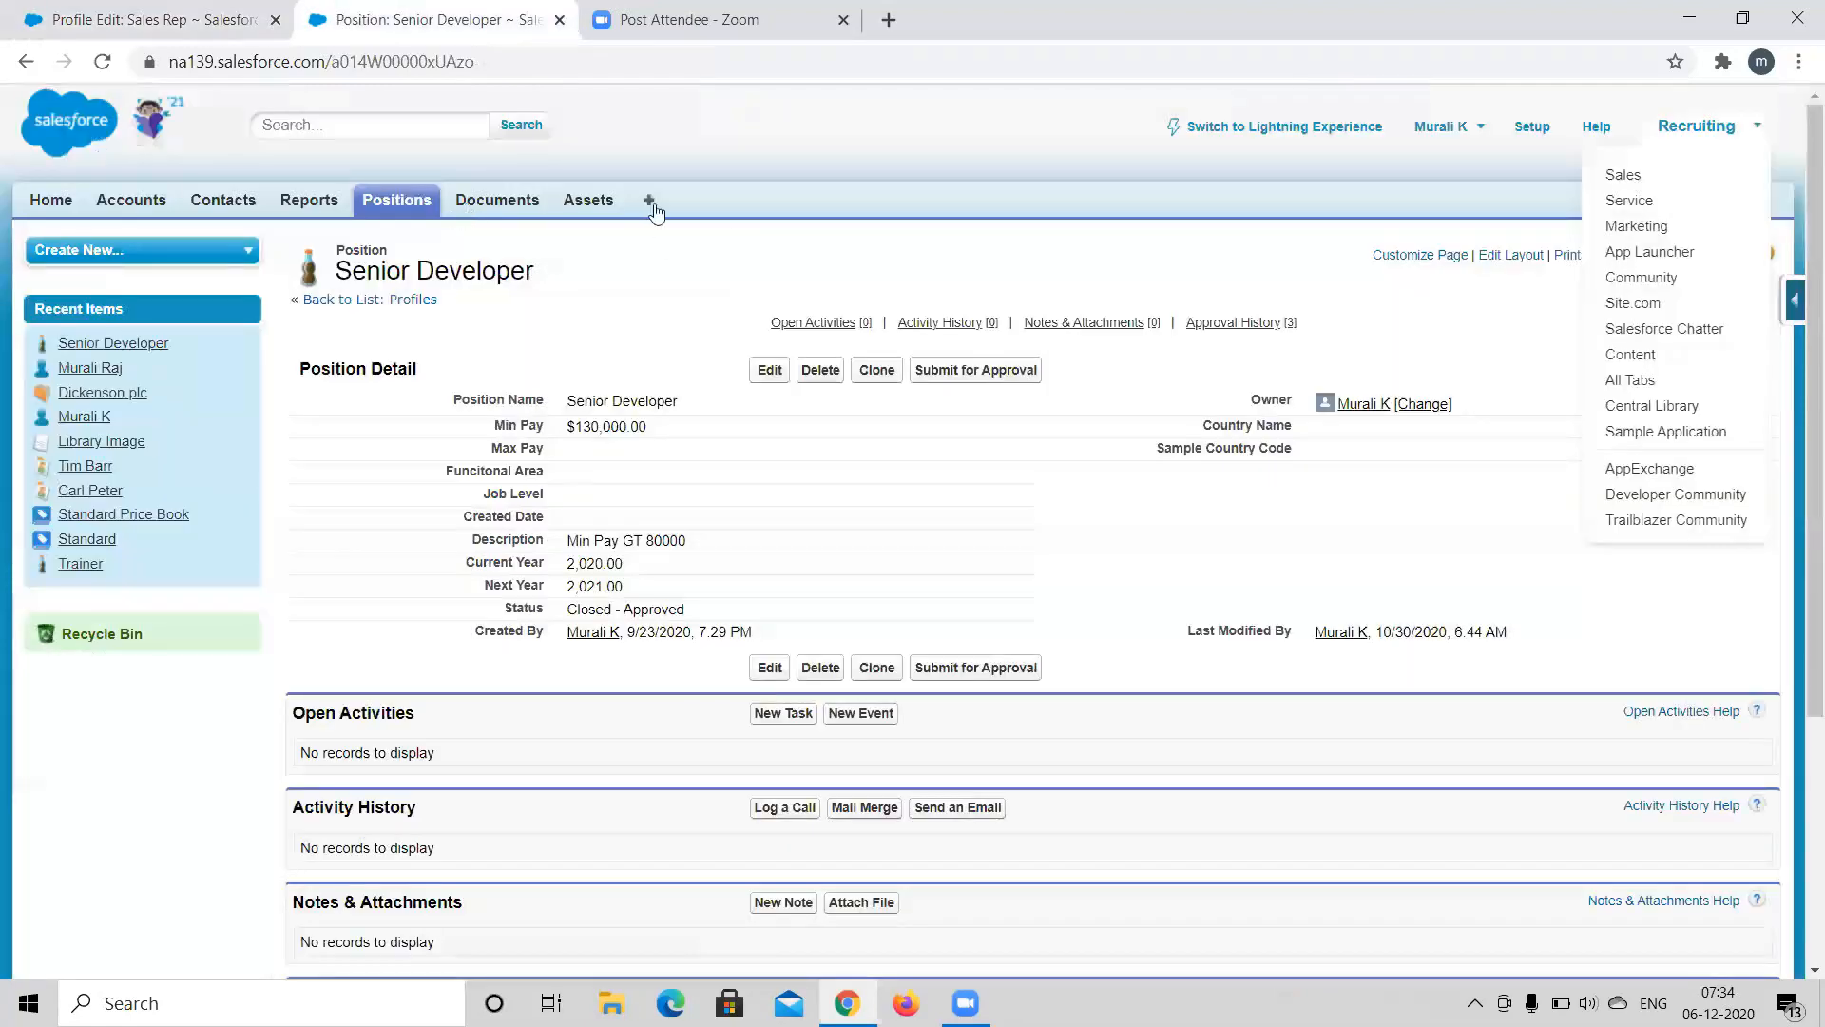
pyautogui.click(202, 21)
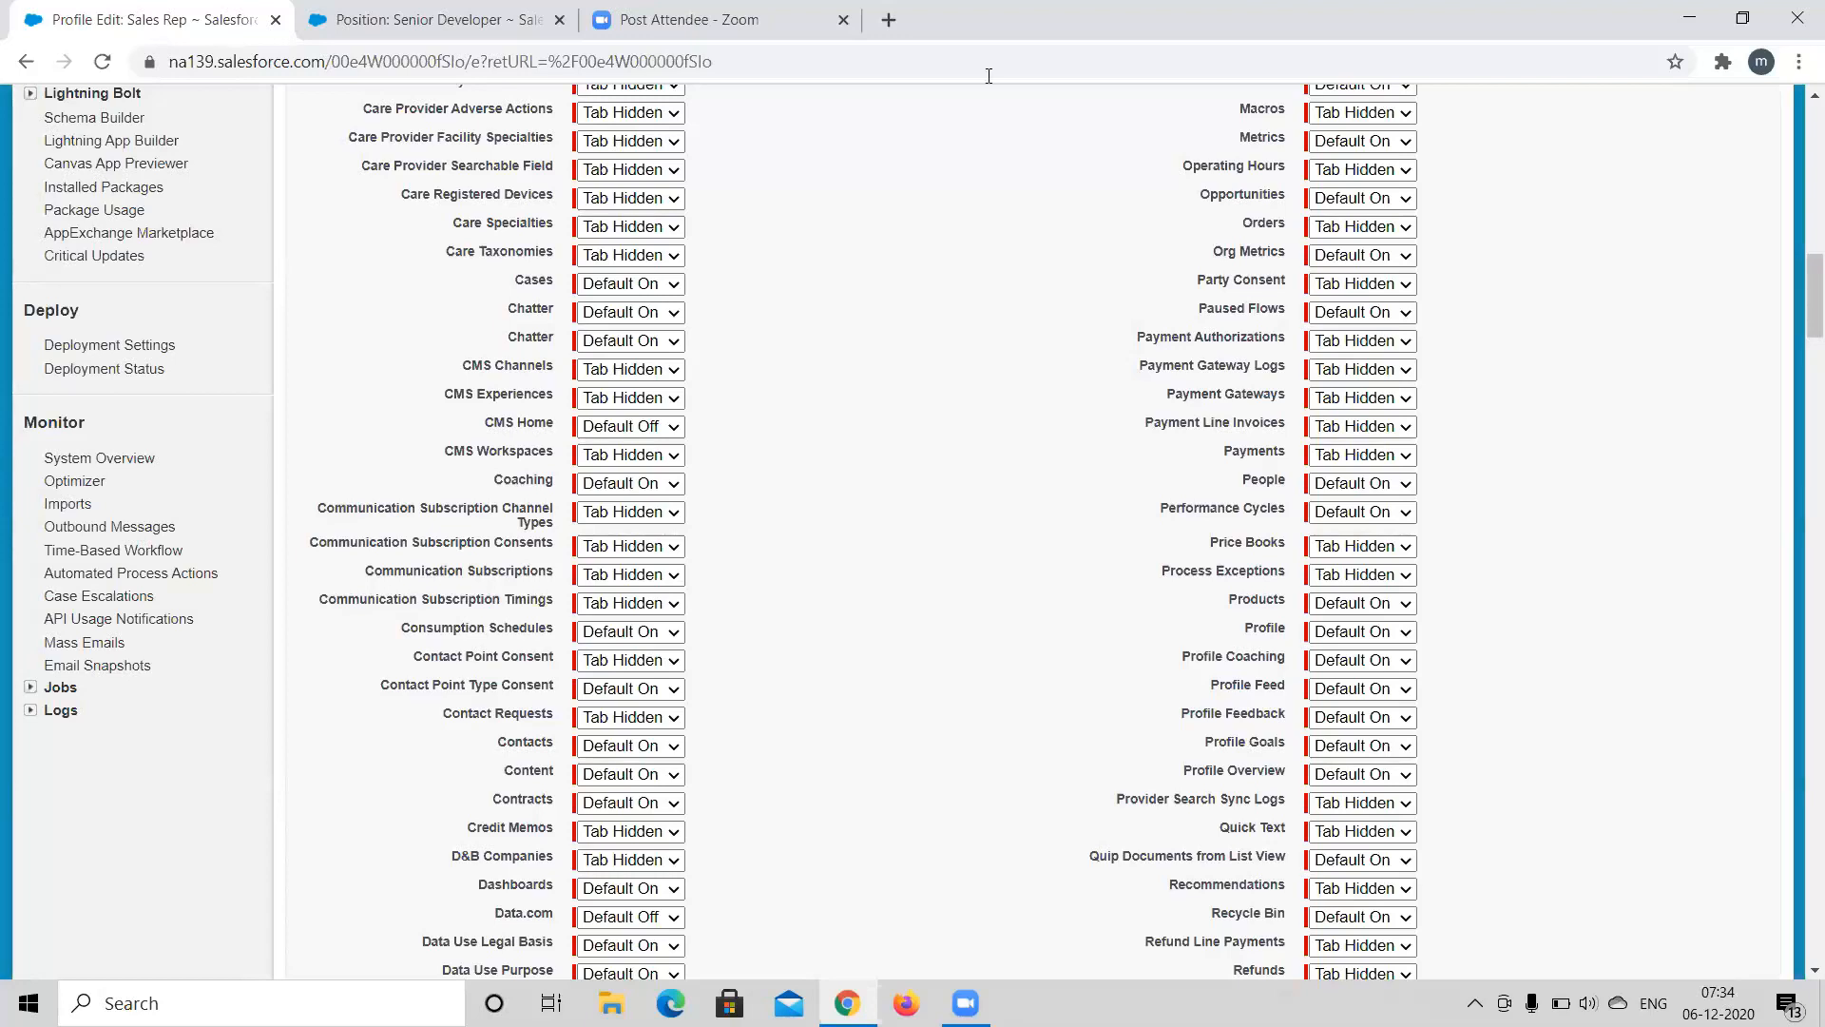
pyautogui.hotkey('ctrl', 'Tab')
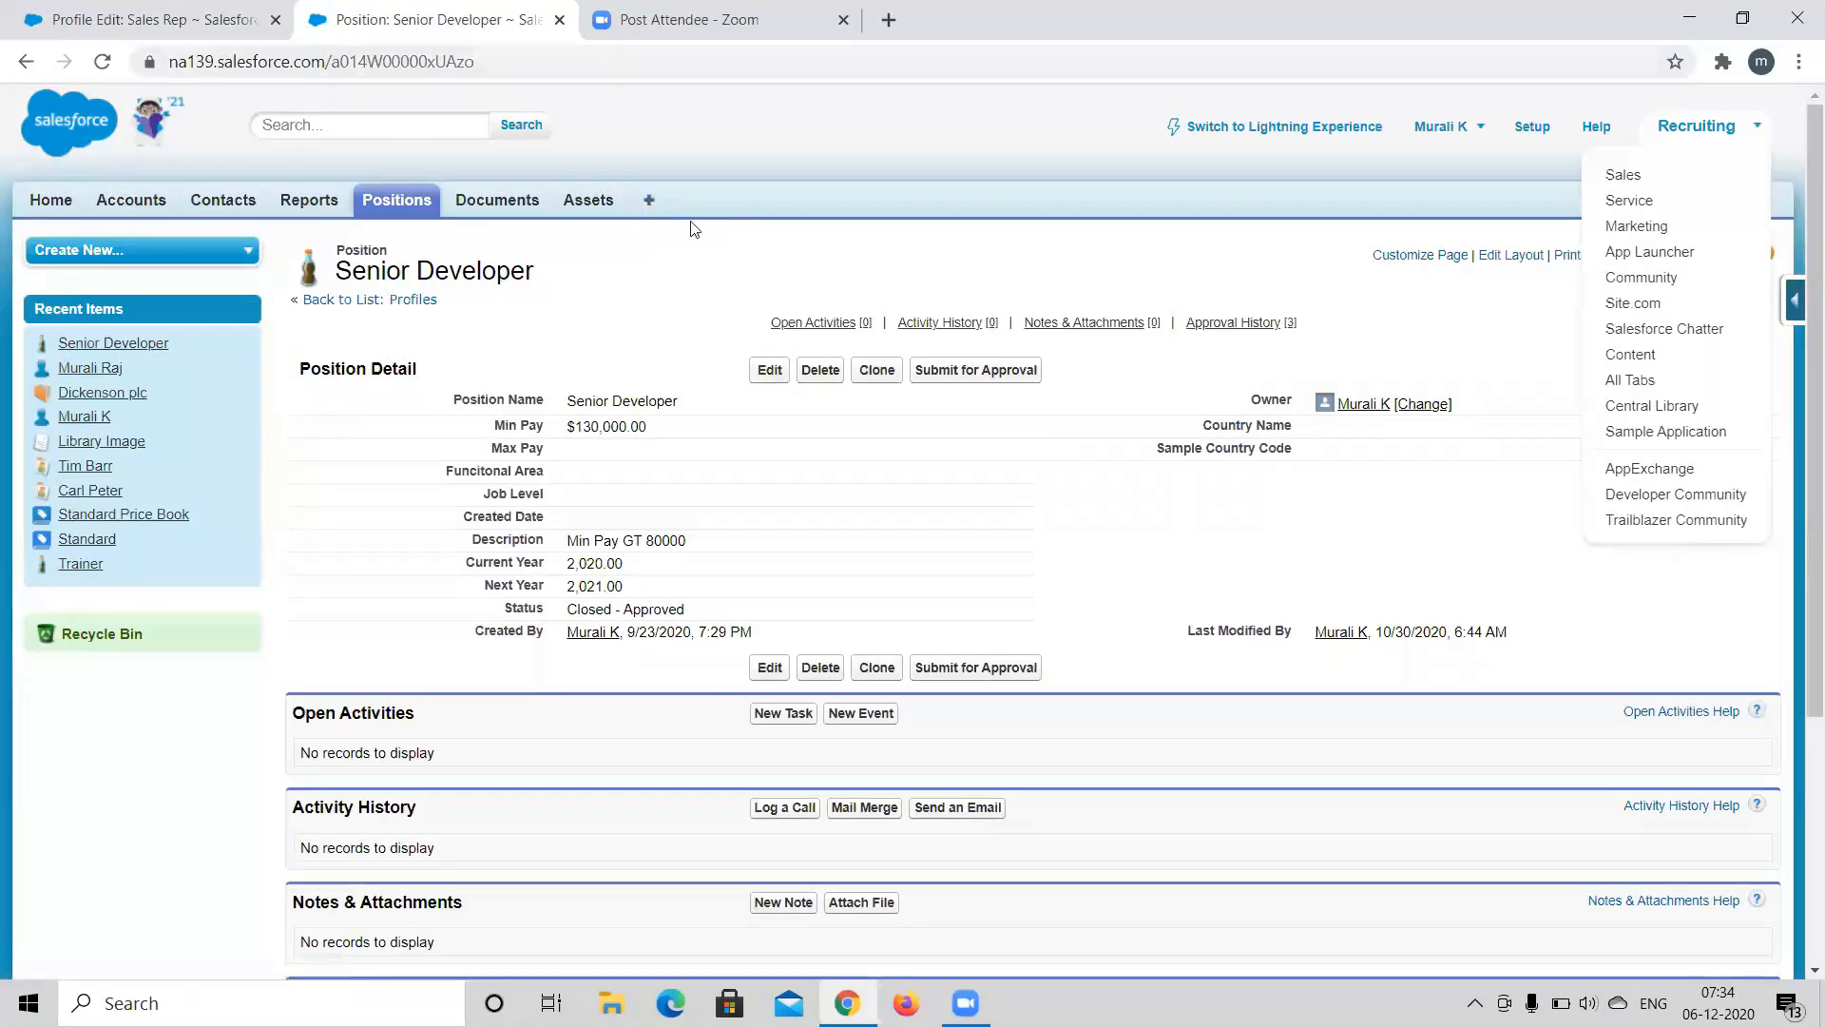
pyautogui.click(200, 34)
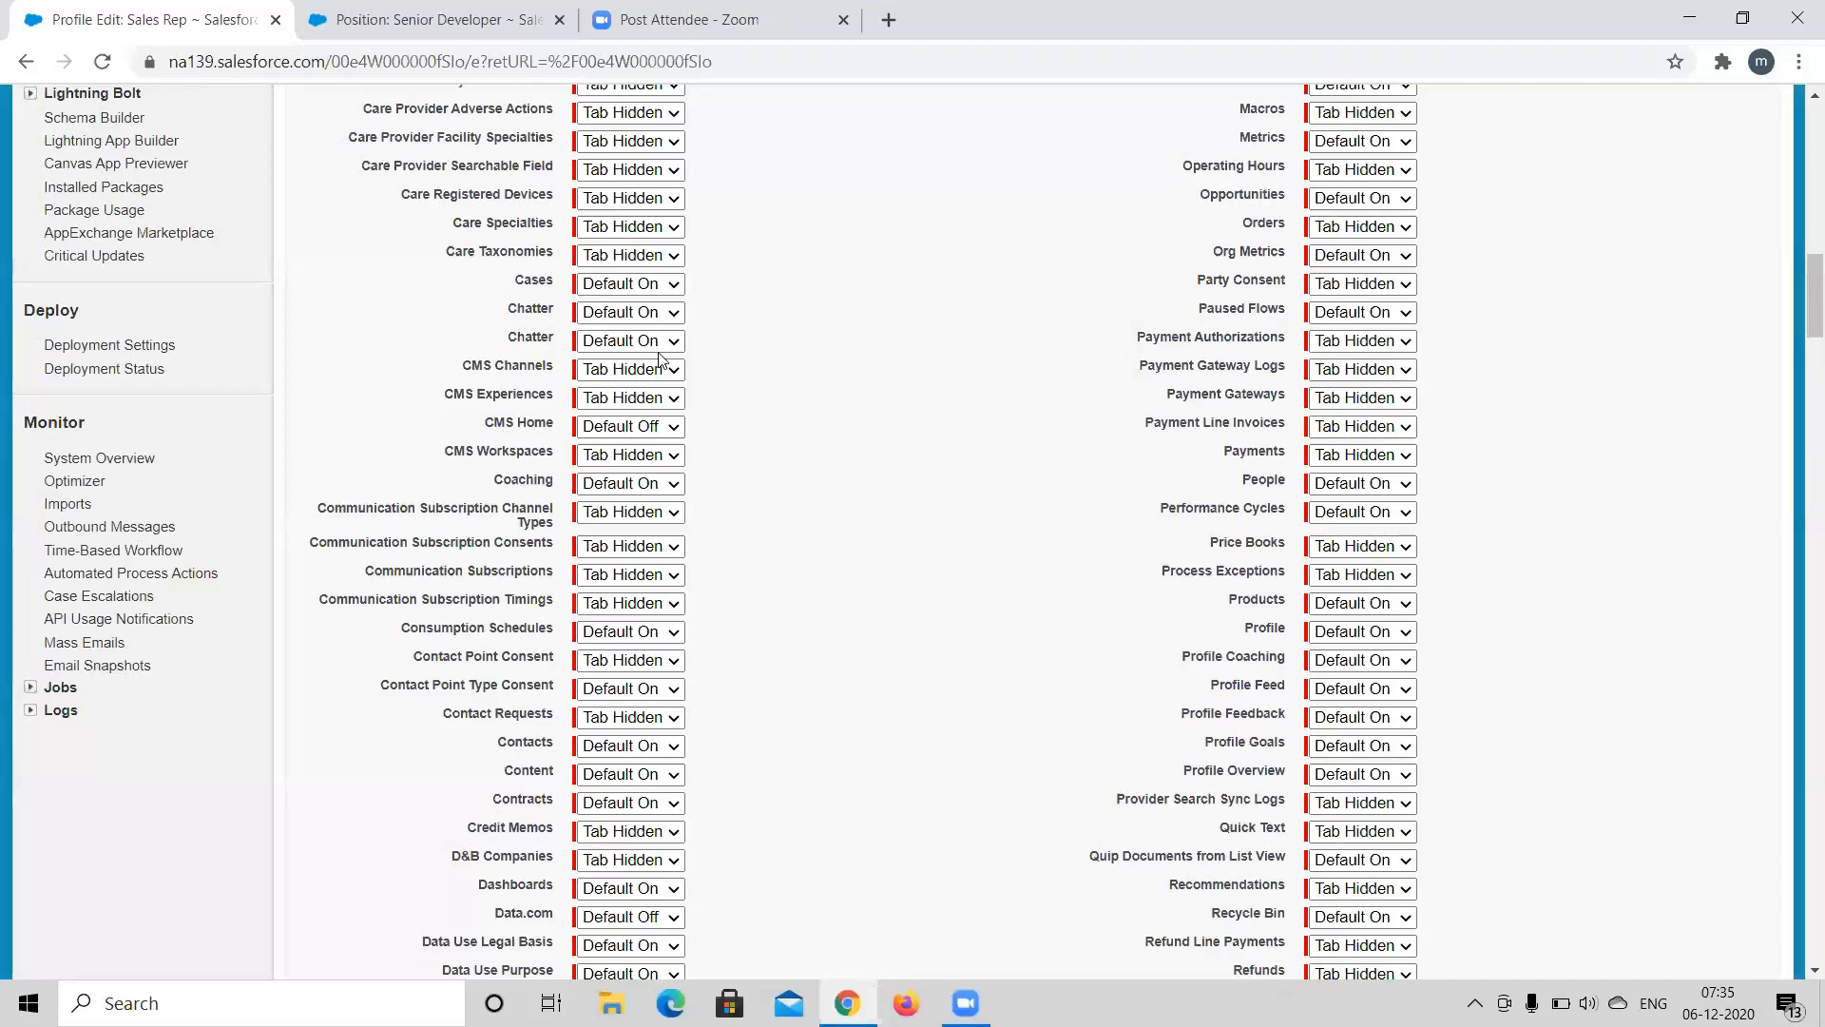
# View the visibility options for the Positions tab in the Custom Tab Settings without changing the setting.
pyautogui.scroll(-10, 661, 360)
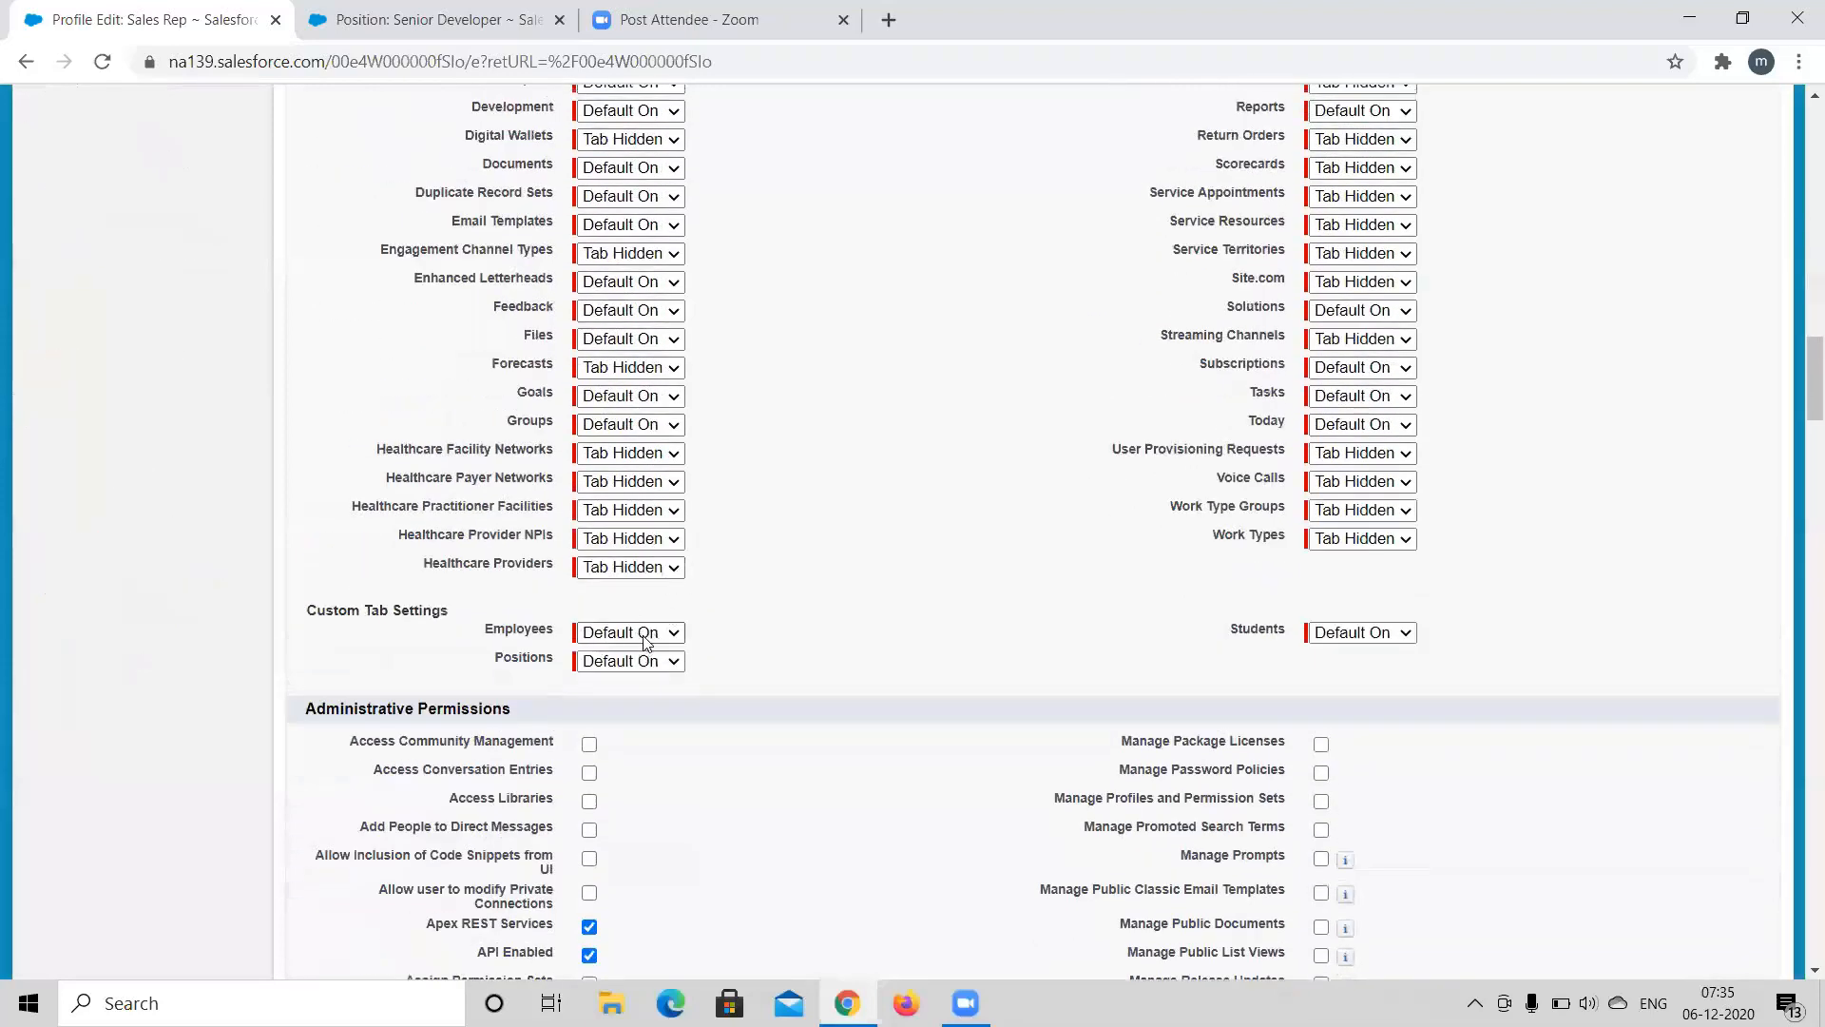
pyautogui.click(626, 665)
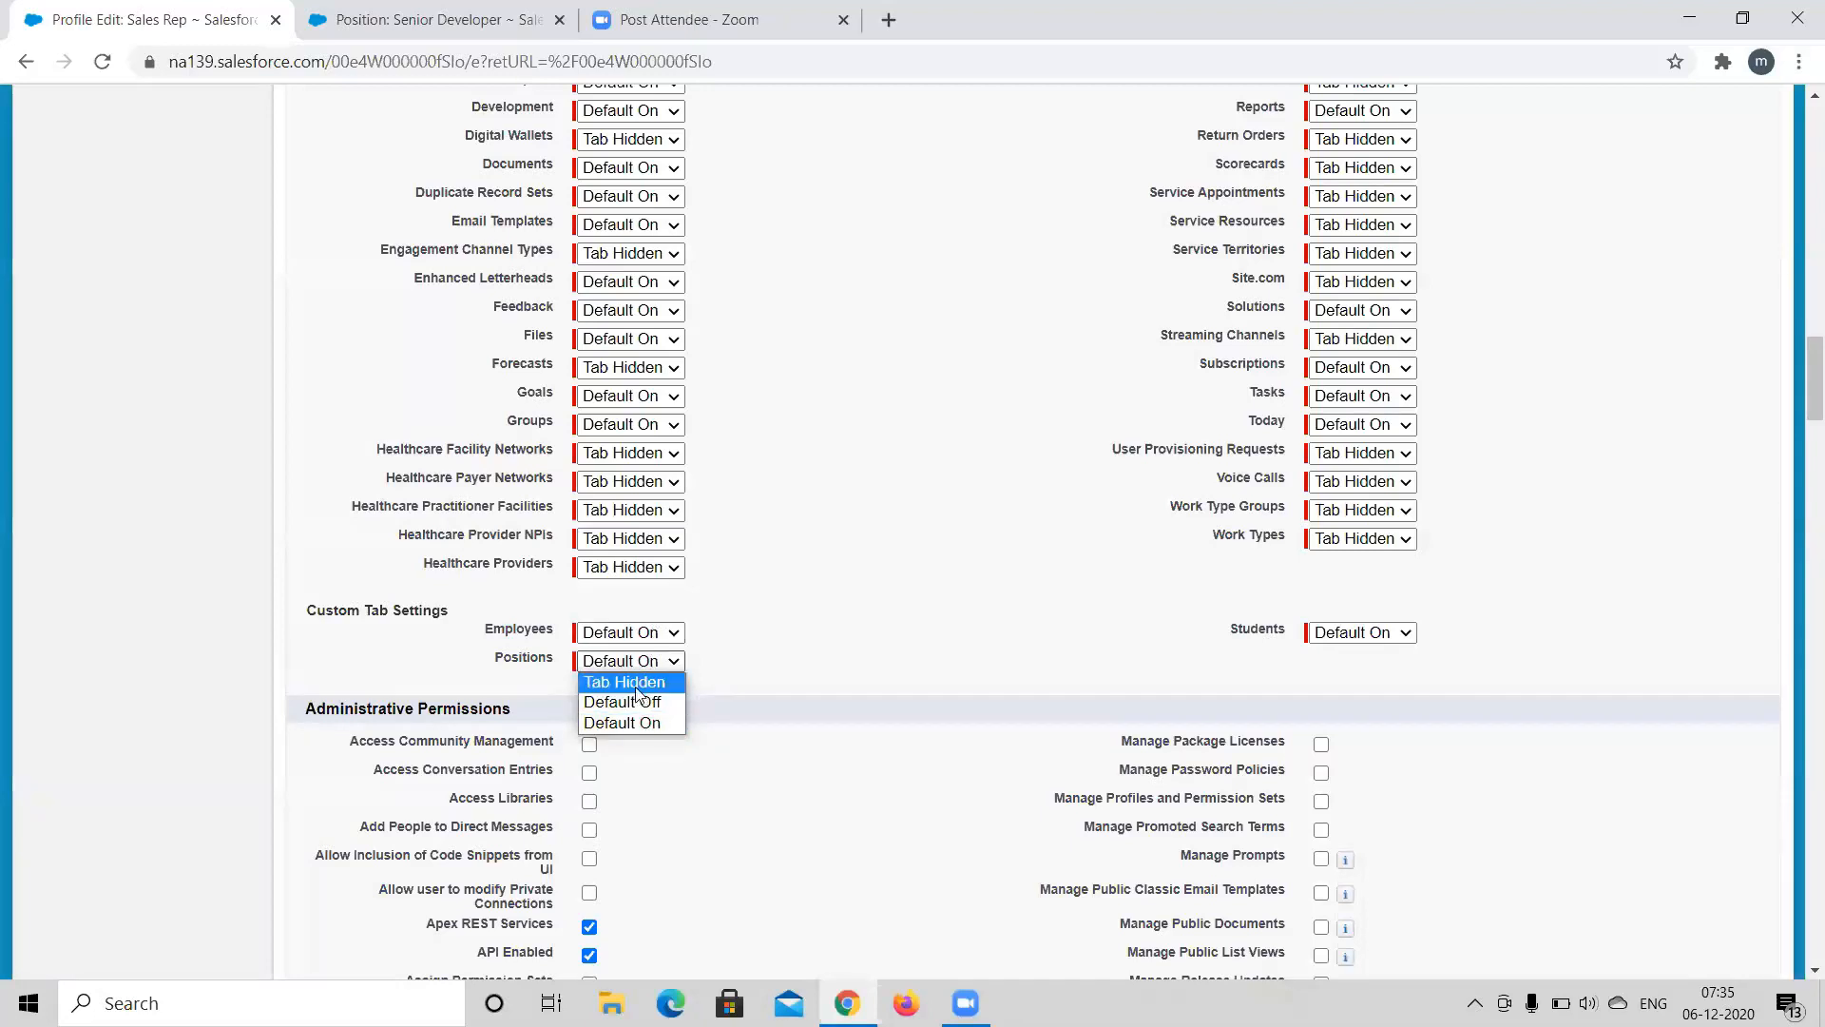
pyautogui.click(767, 663)
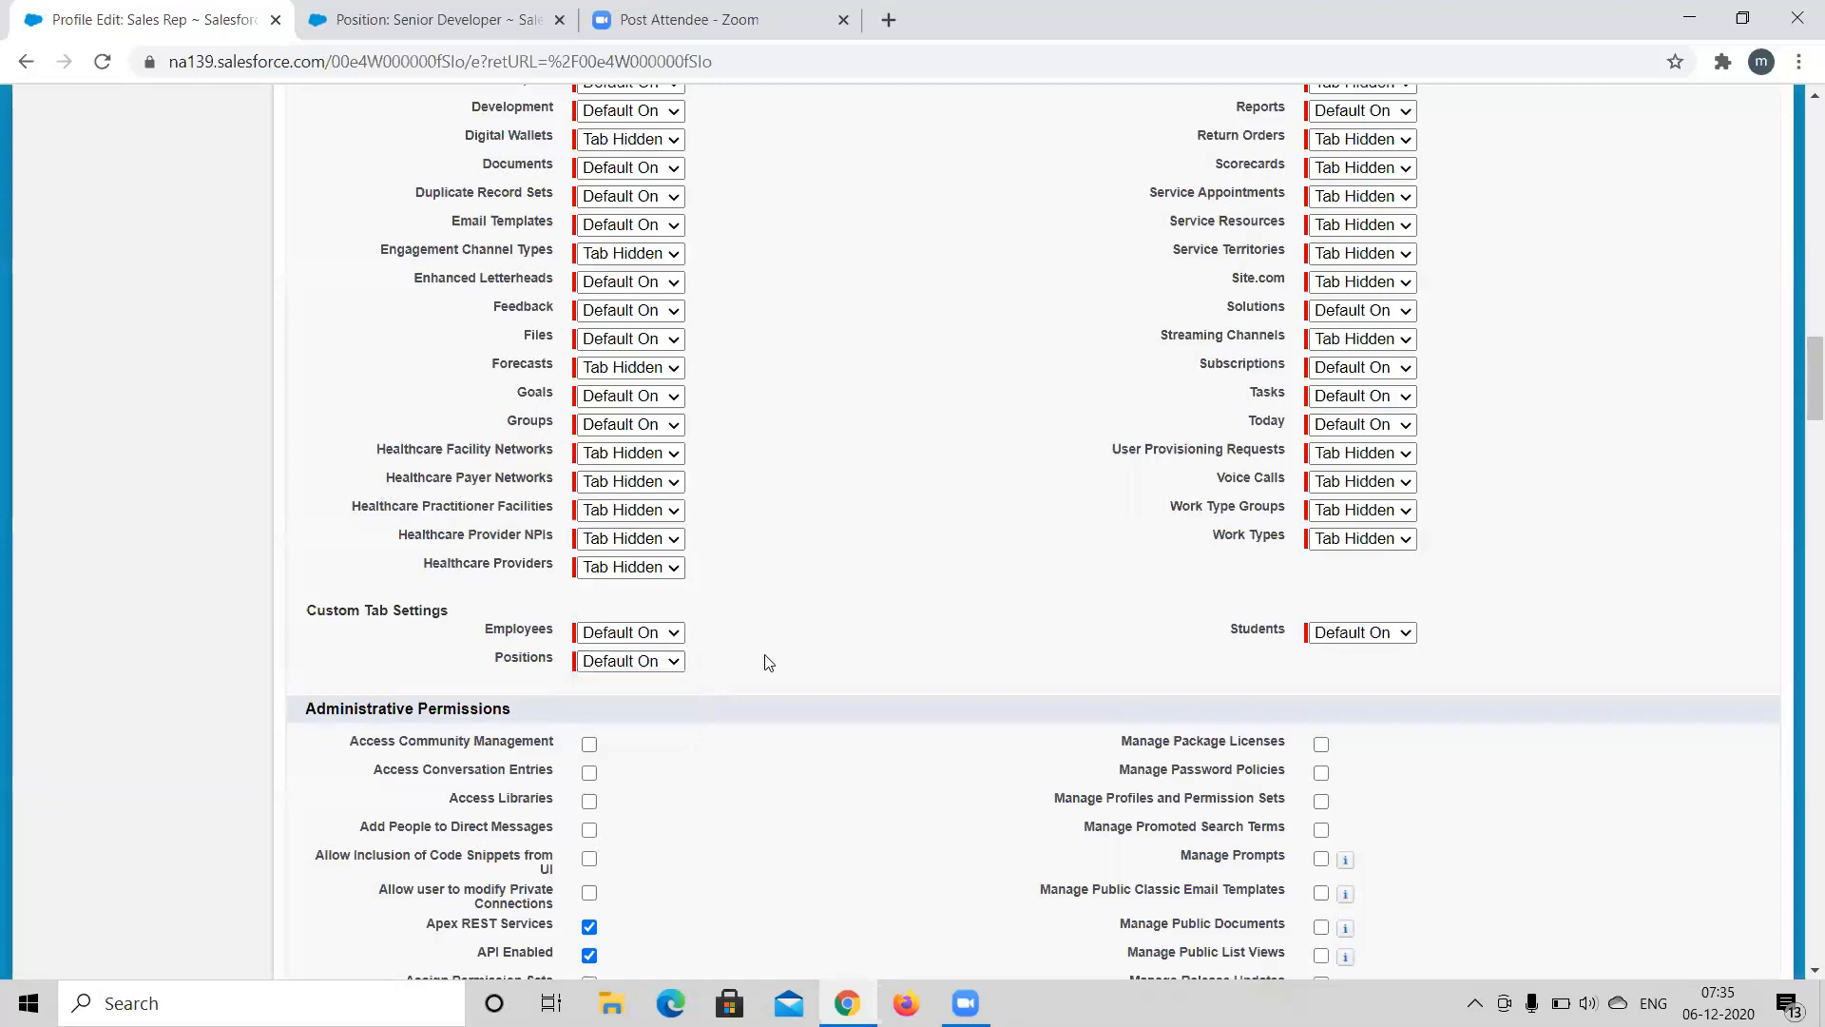
# Examine the first part of the profile's Administrative Permissions, including API, list view, report and dashboard permissions.
pyautogui.scroll(-2, 768, 662)
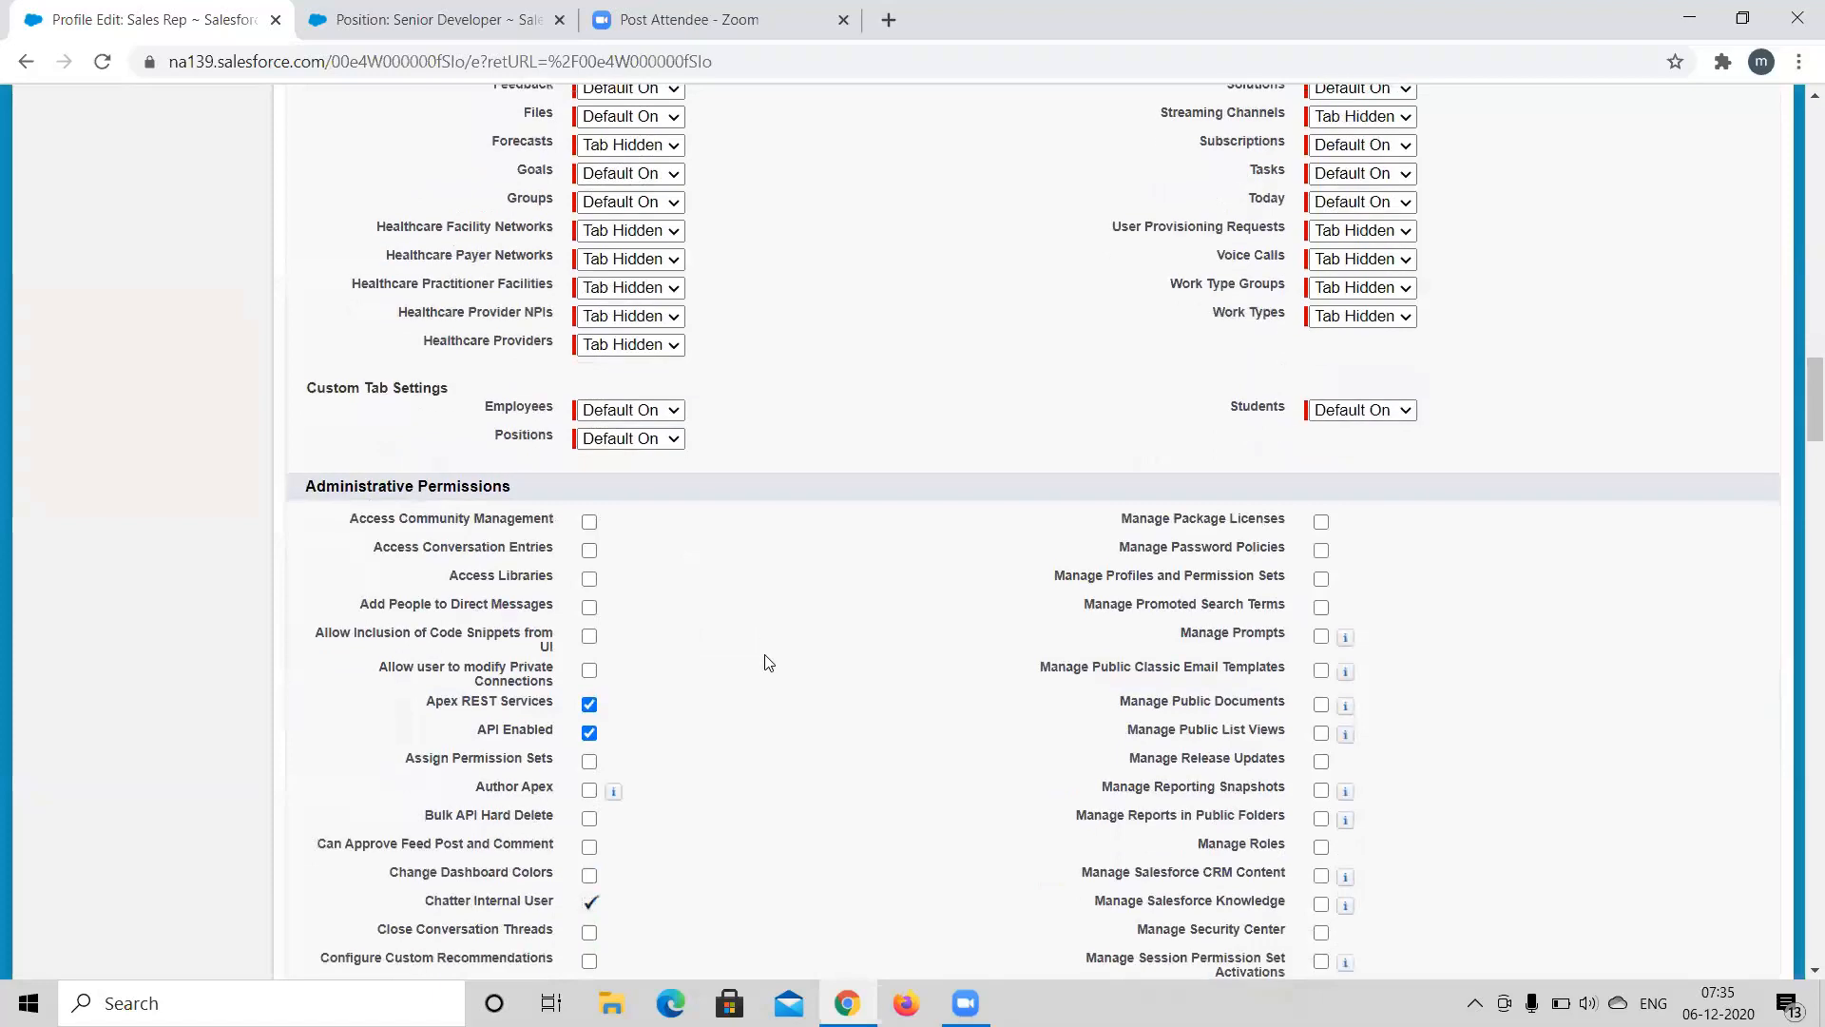
pyautogui.scroll(-3, 768, 662)
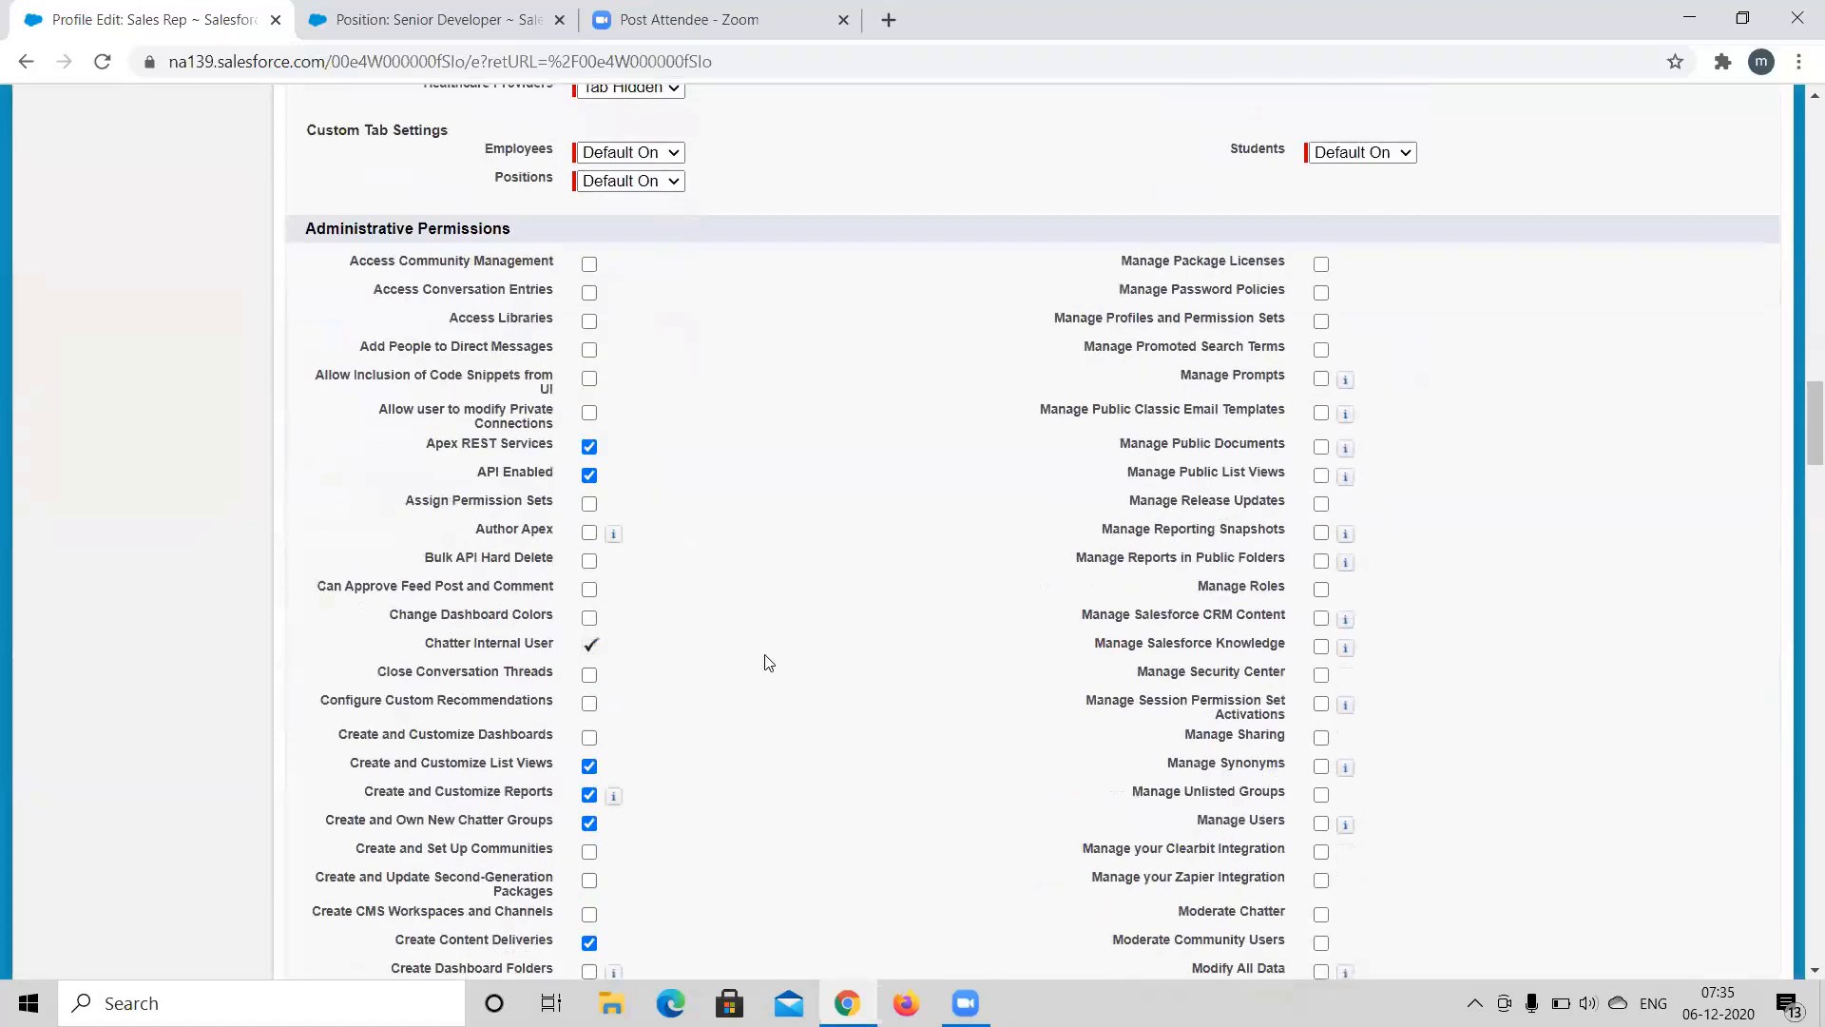
pyautogui.scroll(-2, 768, 663)
pyautogui.scroll(1, 769, 663)
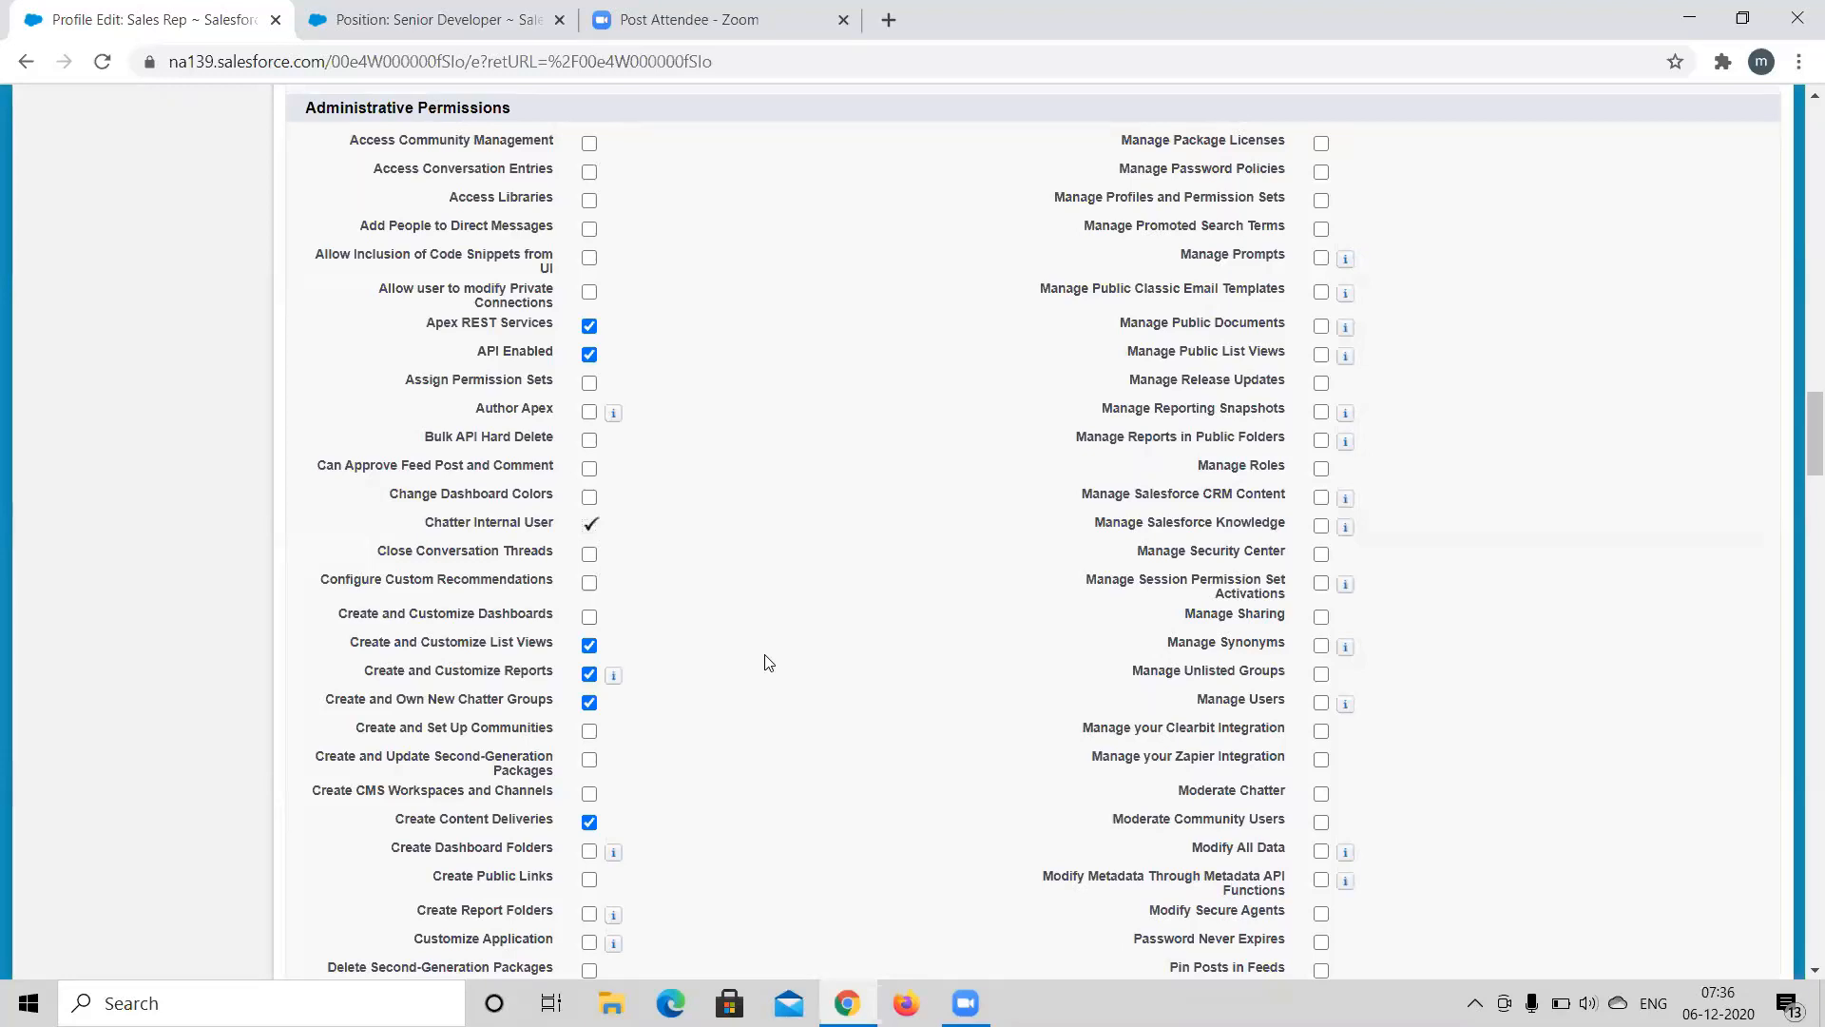
pyautogui.scroll(-1, 622, 596)
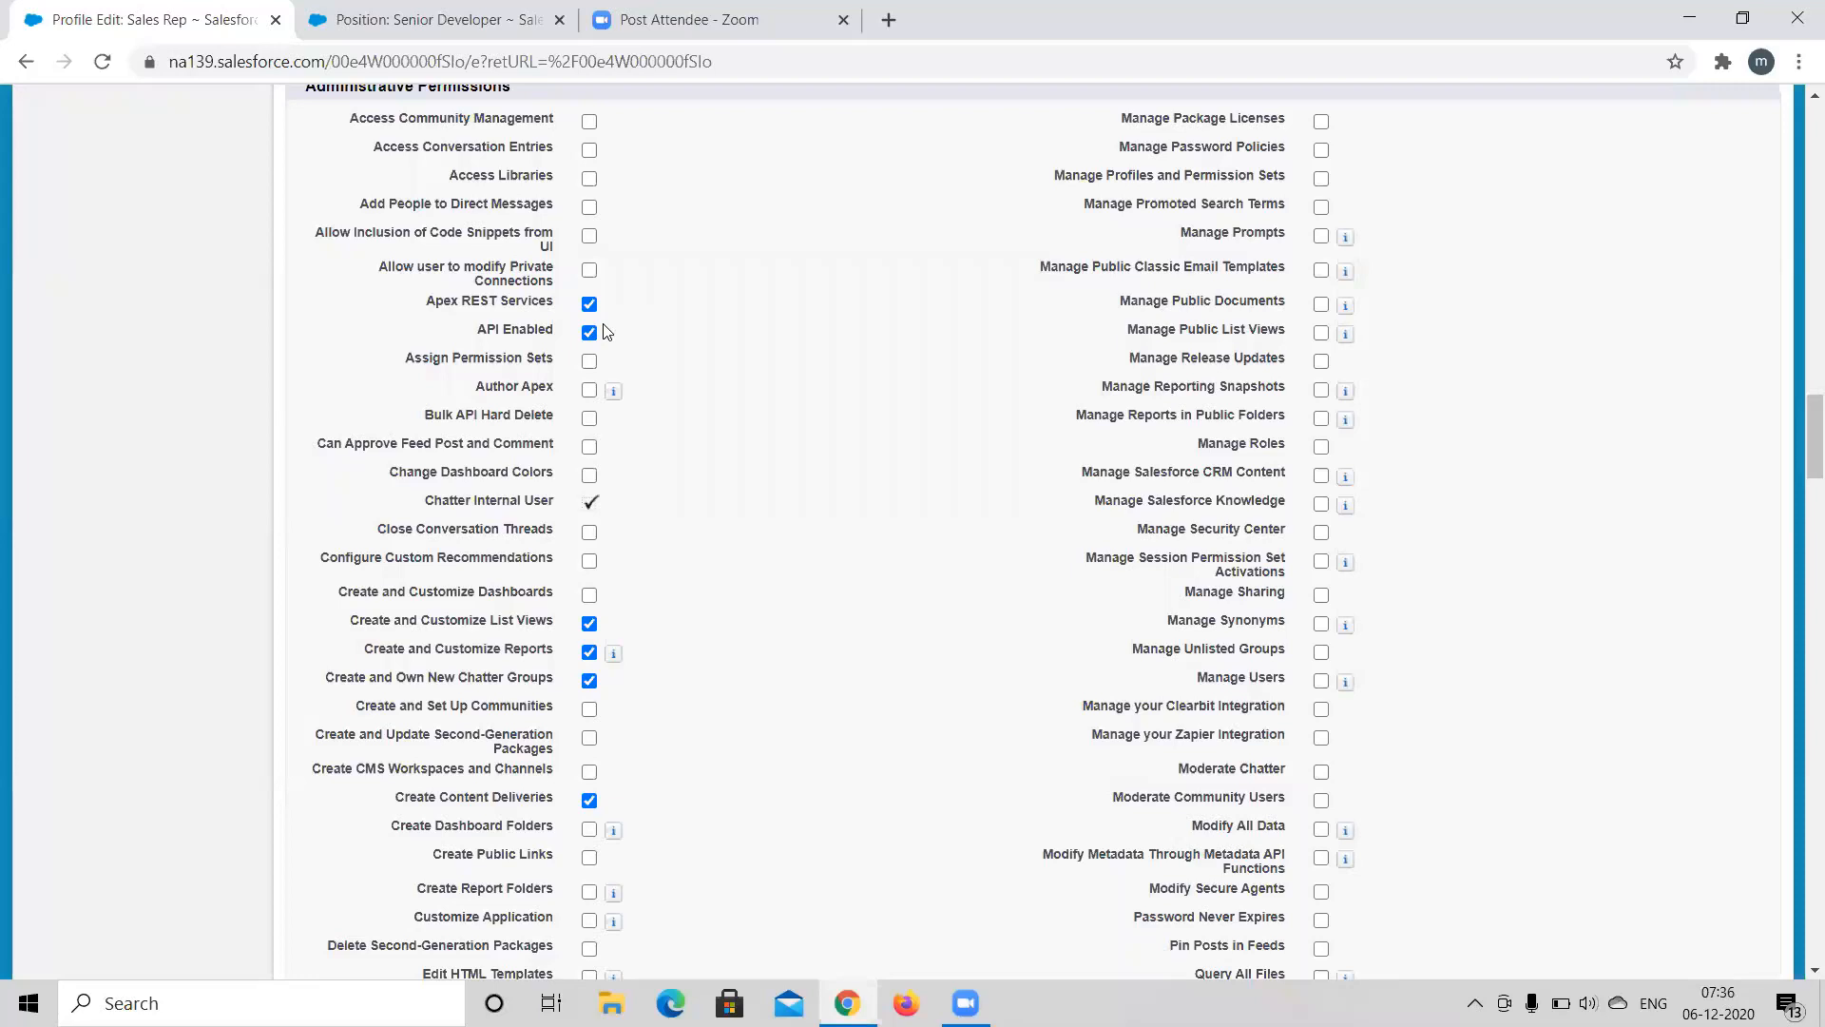
pyautogui.scroll(-2, 606, 331)
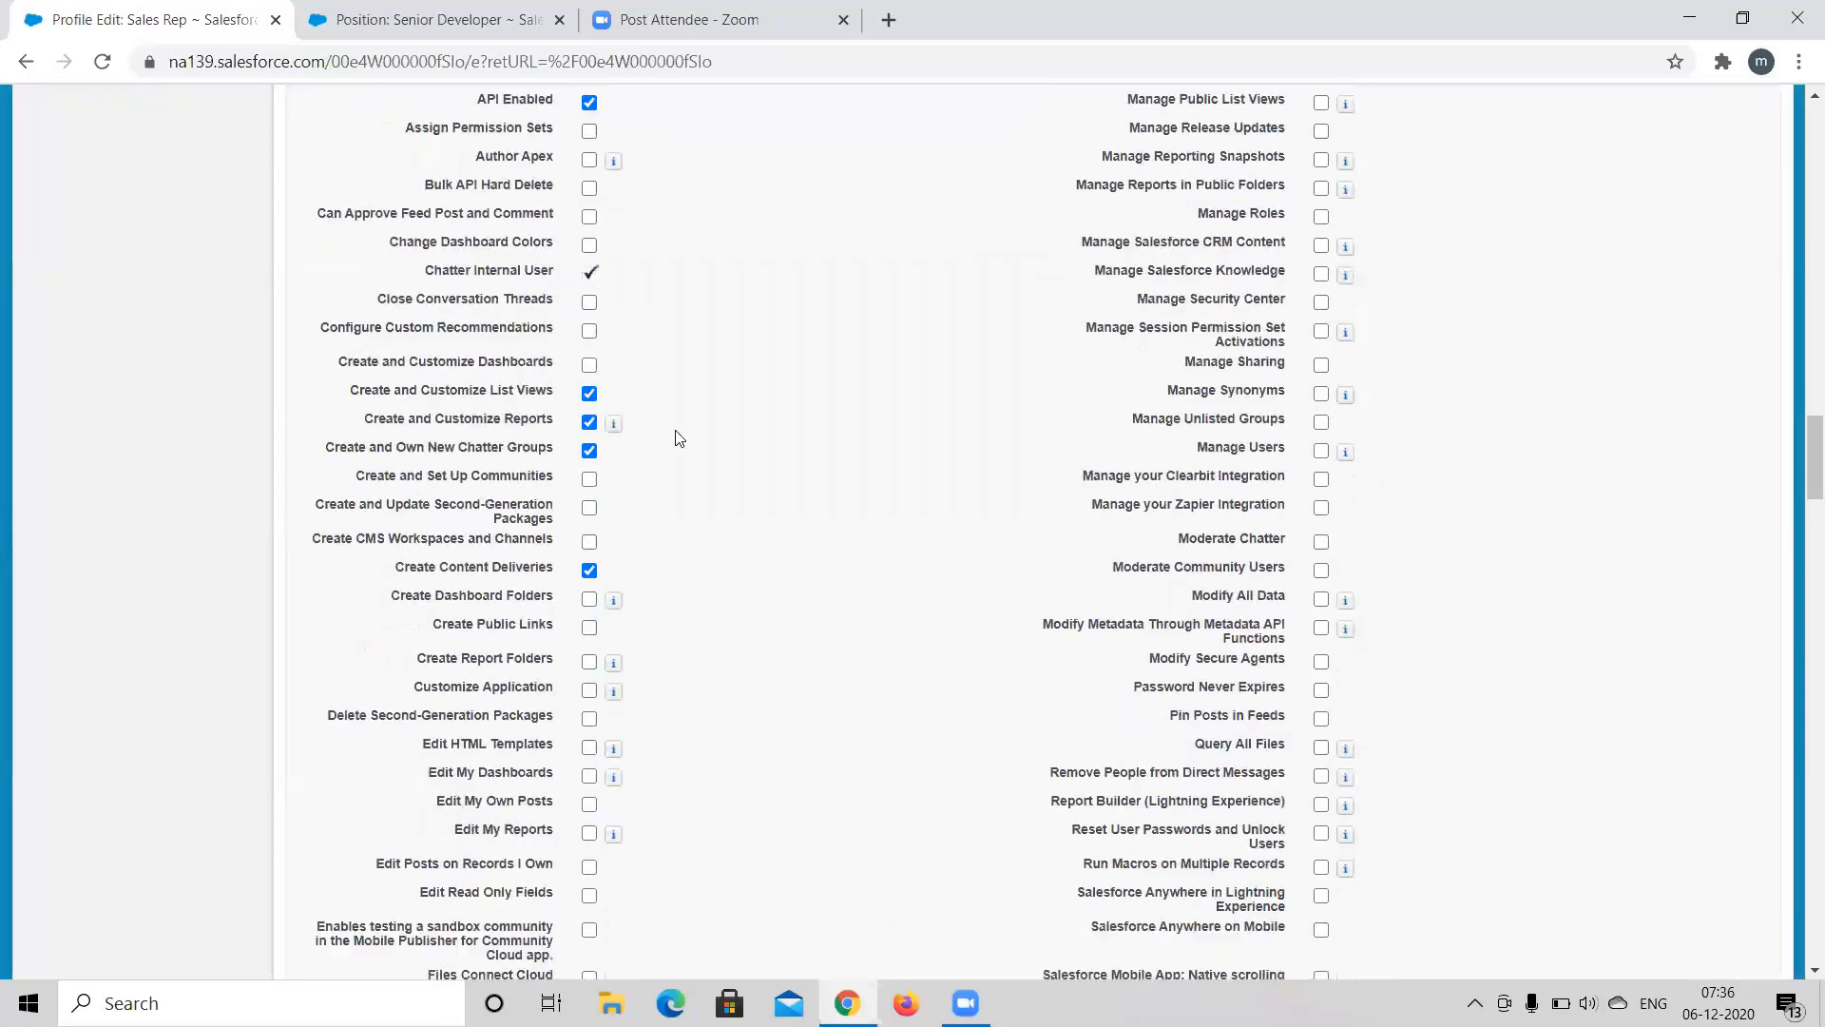
pyautogui.scroll(-1, 680, 439)
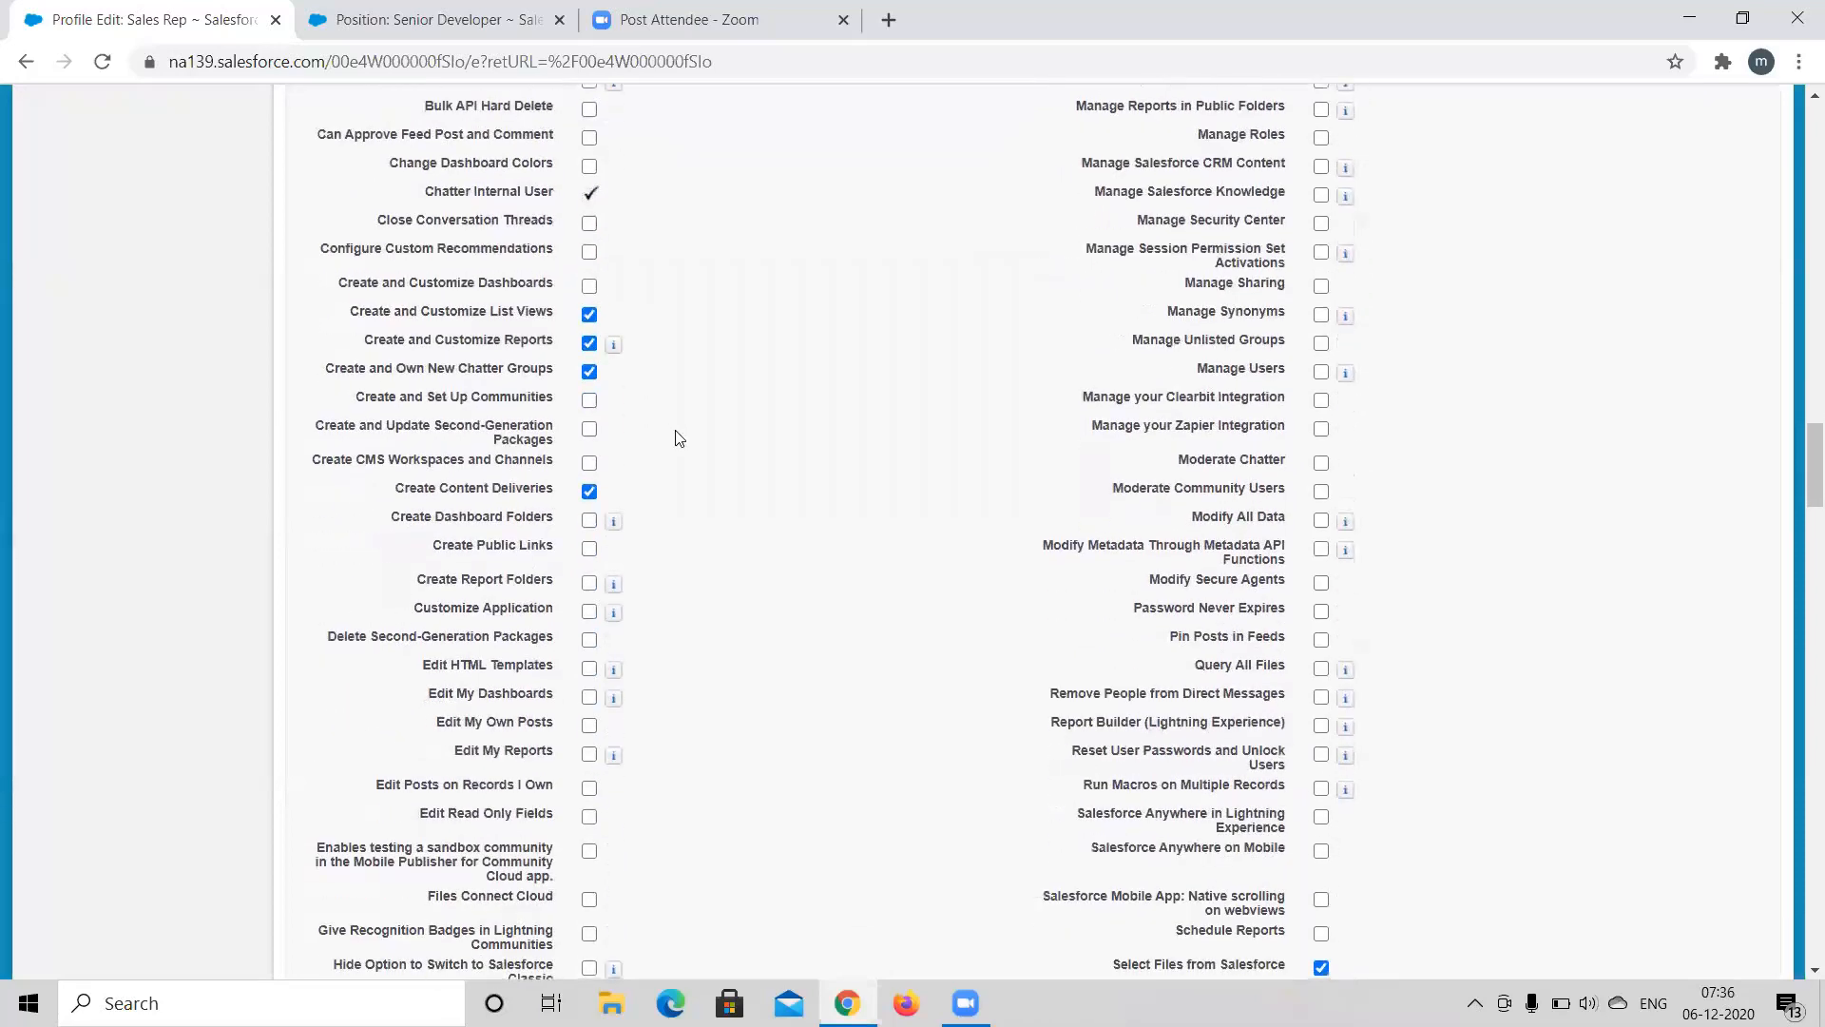
pyautogui.scroll(4, 680, 438)
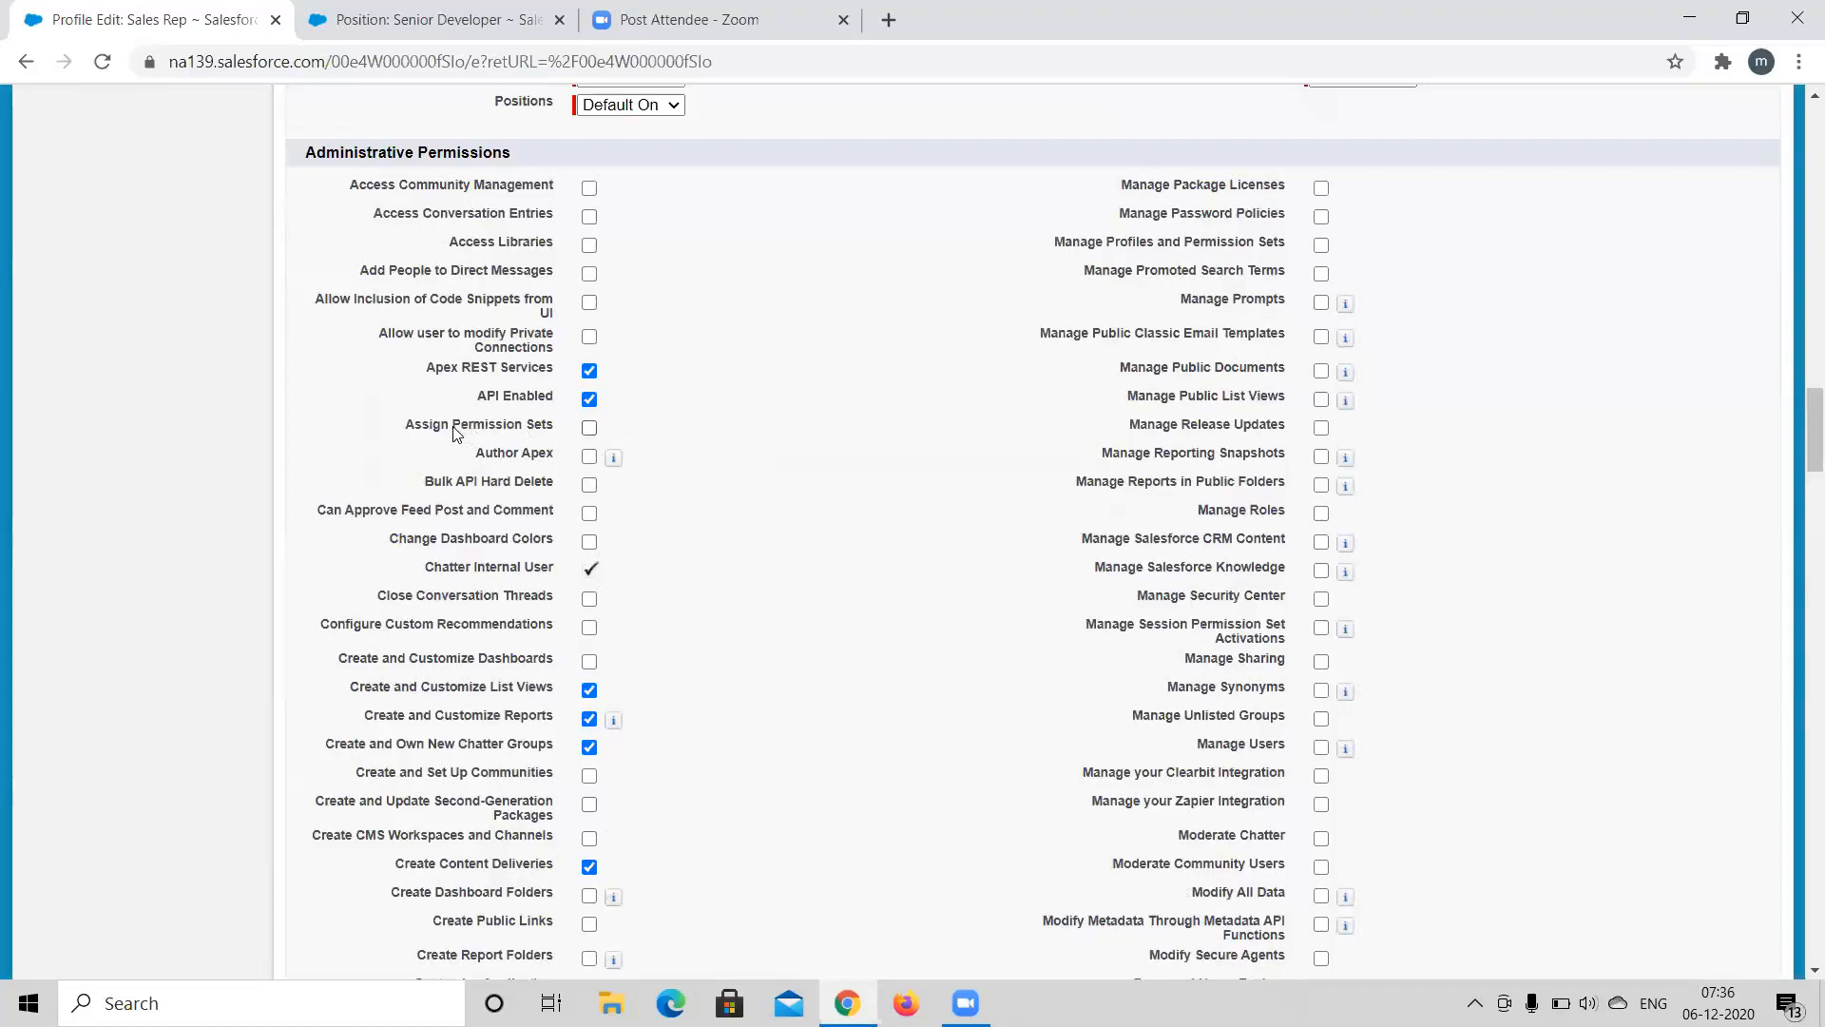
# Highlight the Assign Permission Sets label and look through the remaining Administrative Permissions for the Lightning Experience User entry.
pyautogui.doubleClick(494, 426)
pyautogui.moveTo(538, 430); pyautogui.dragTo(551, 430)
pyautogui.click(739, 446)
pyautogui.scroll(-8, 853, 537)
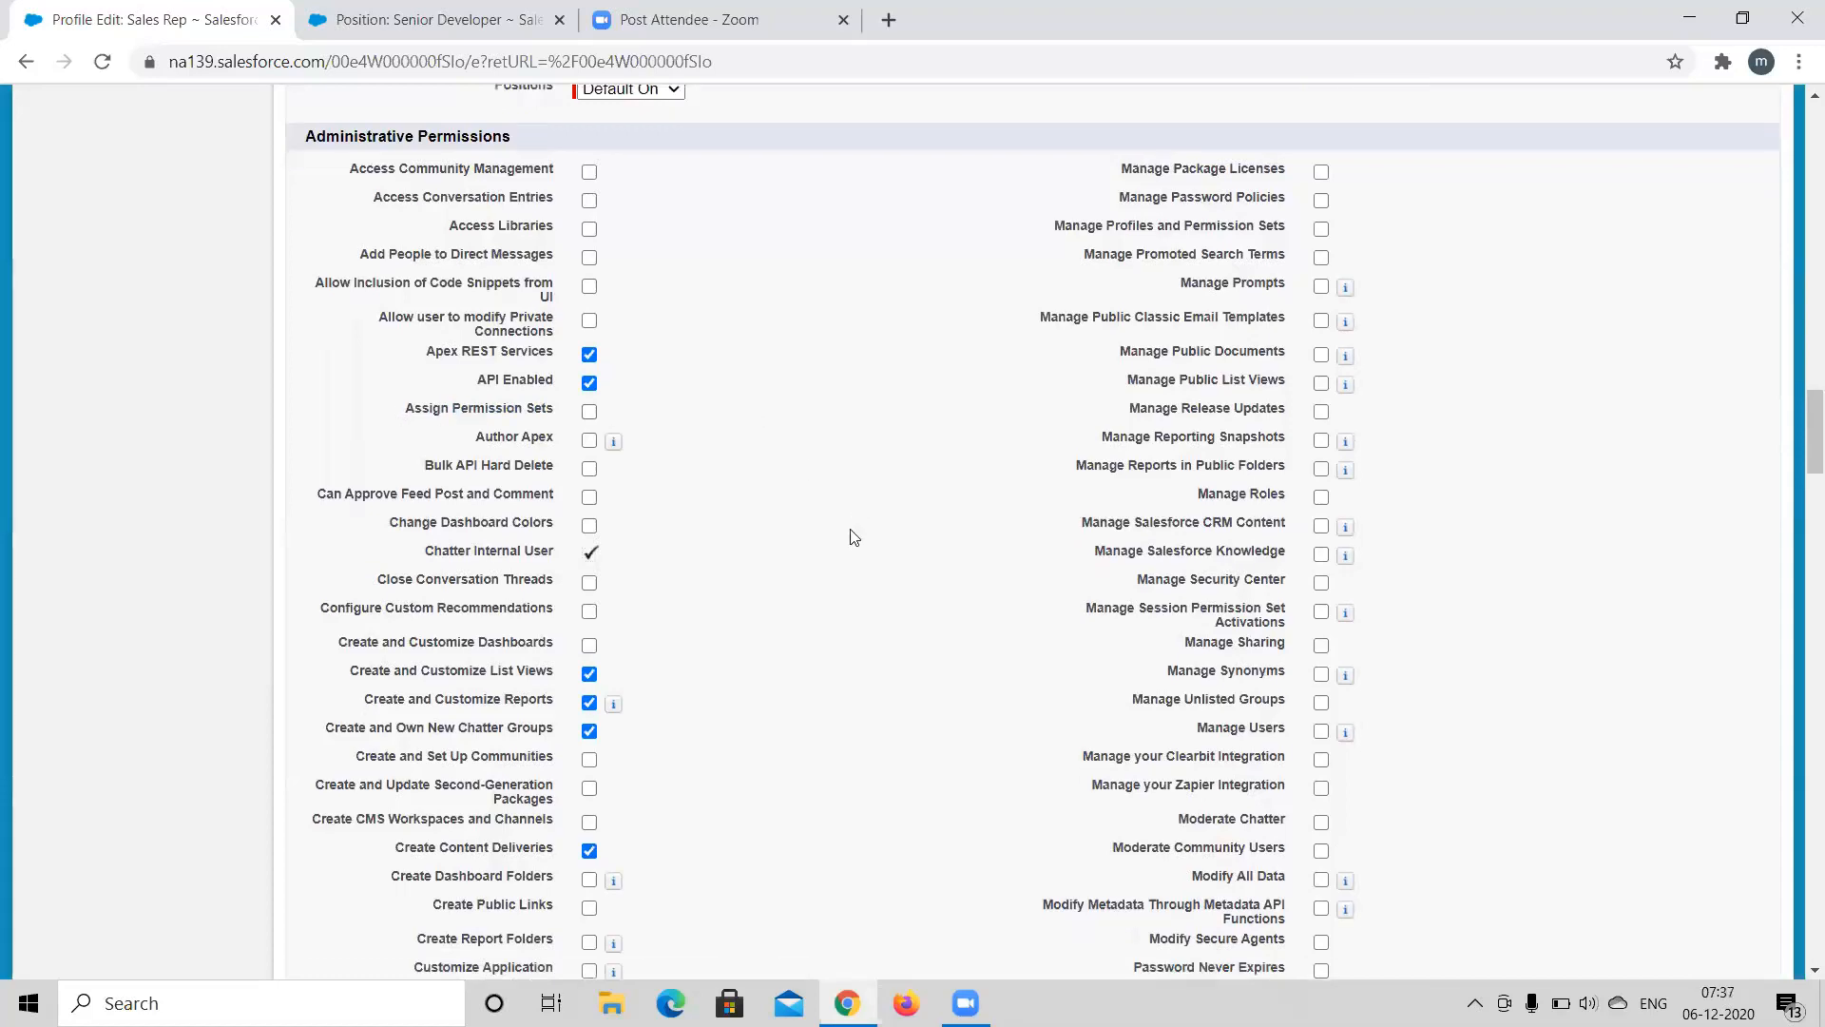
pyautogui.scroll(12, 852, 537)
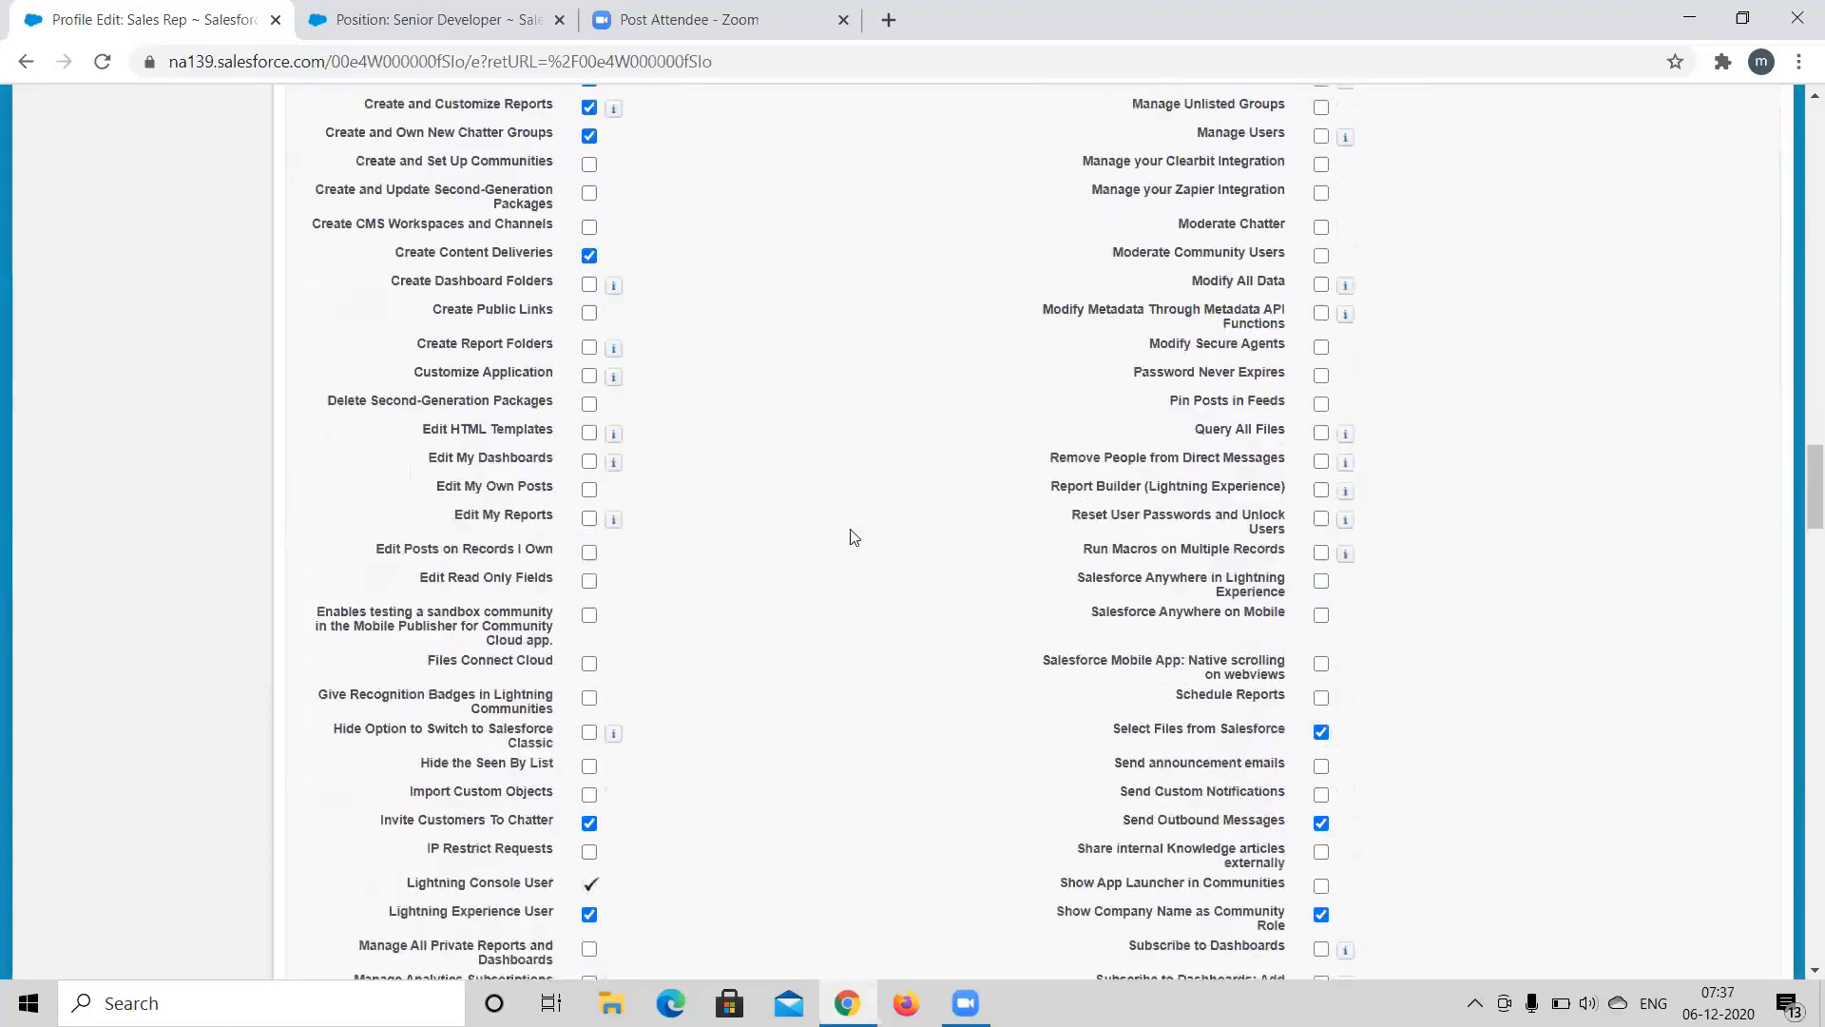
pyautogui.scroll(-8, 852, 537)
pyautogui.scroll(-3, 853, 537)
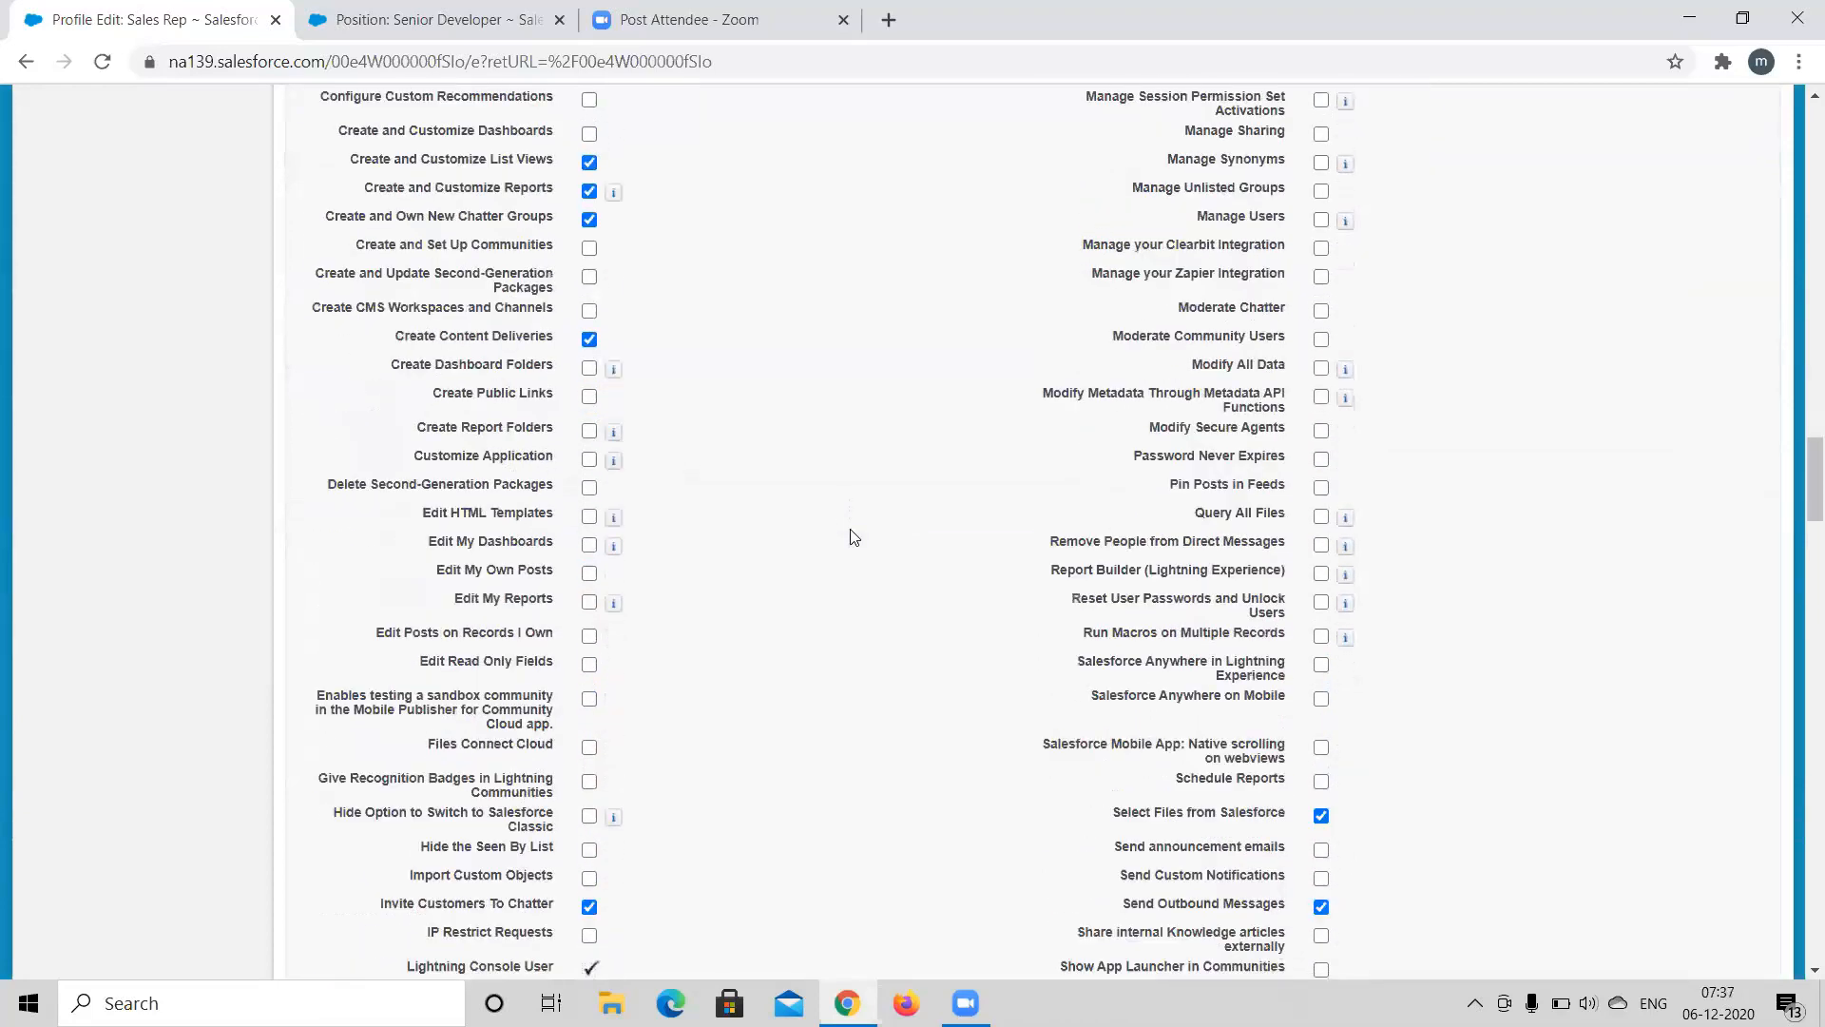
pyautogui.scroll(-2, 852, 537)
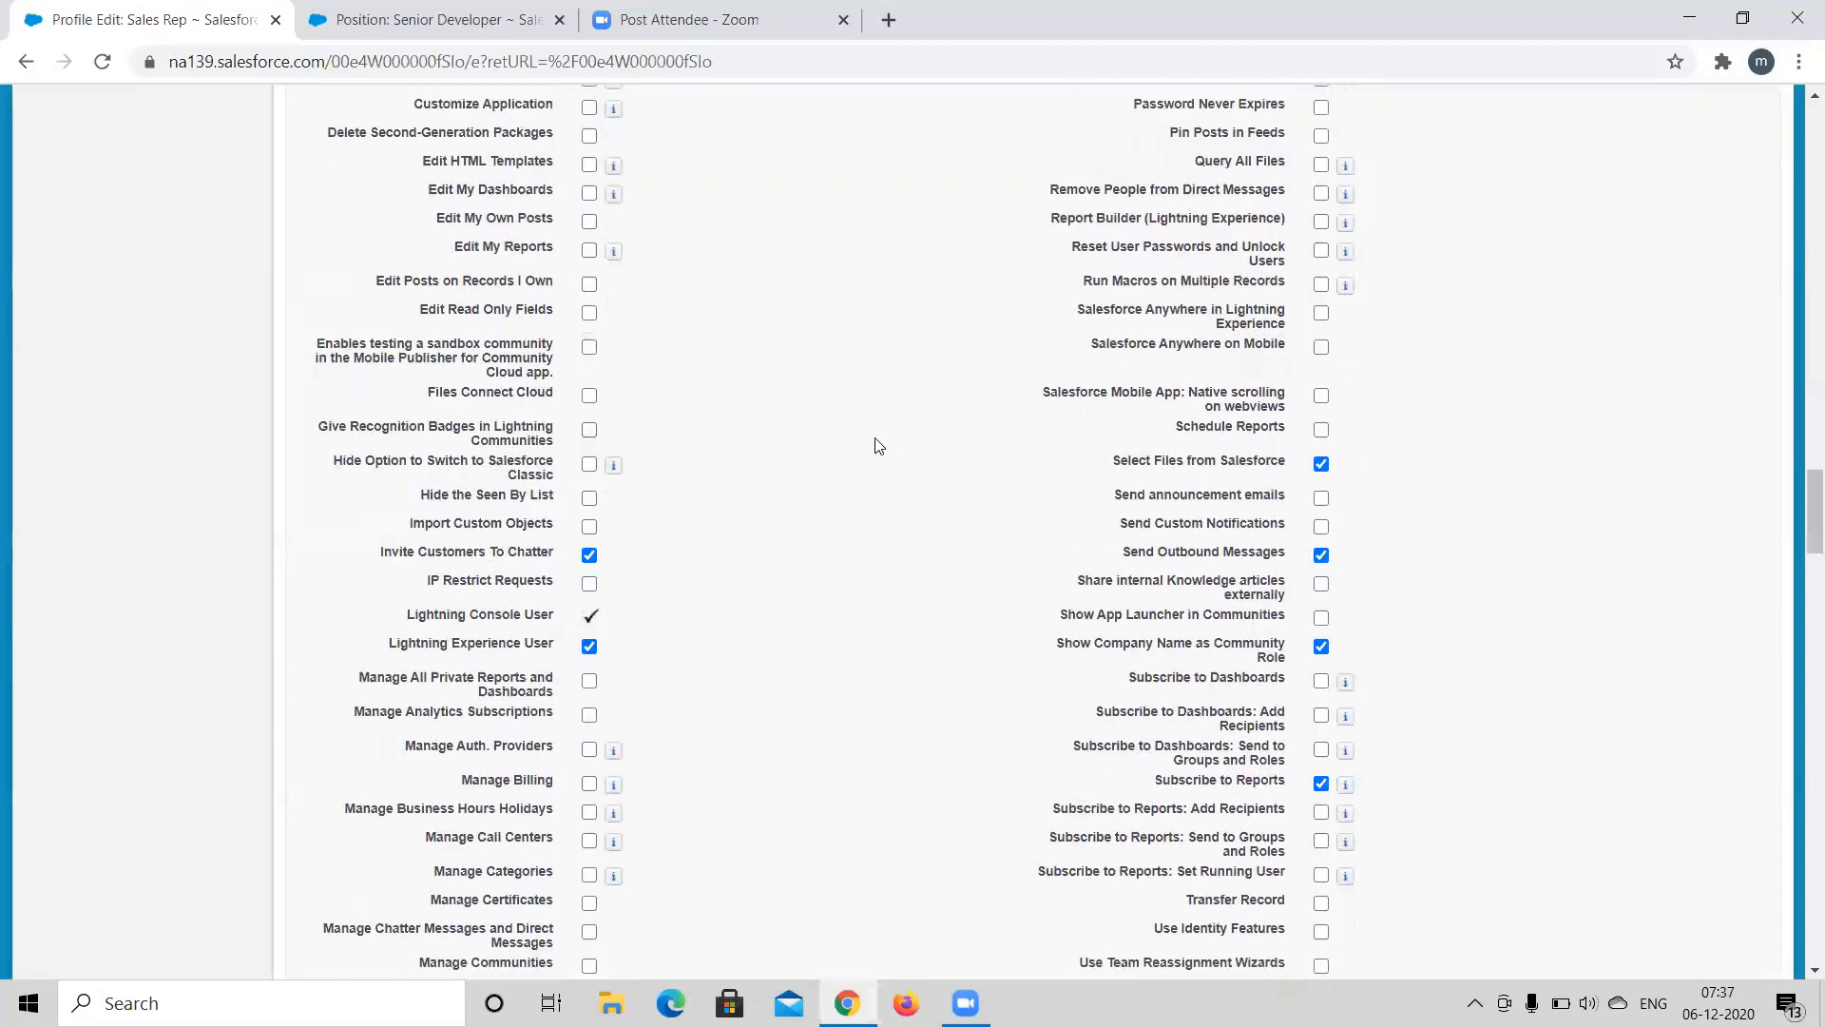
pyautogui.scroll(6, 878, 445)
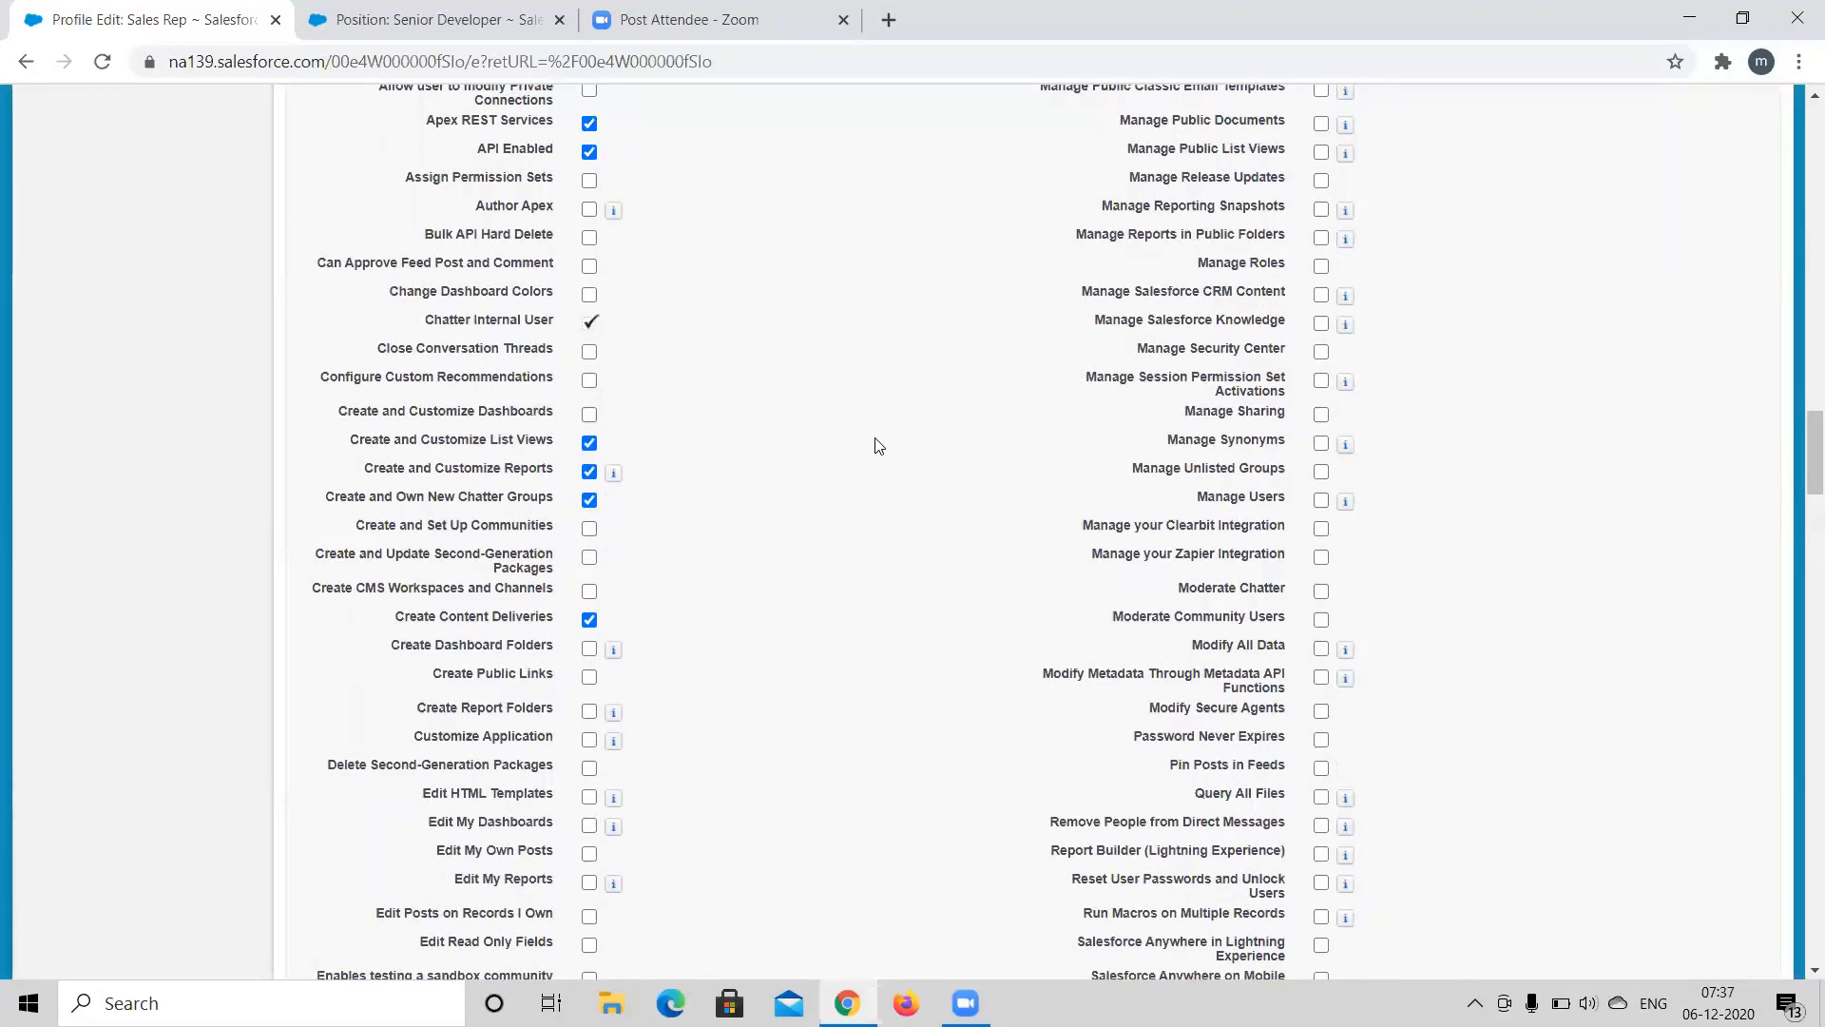
pyautogui.scroll(-2, 879, 445)
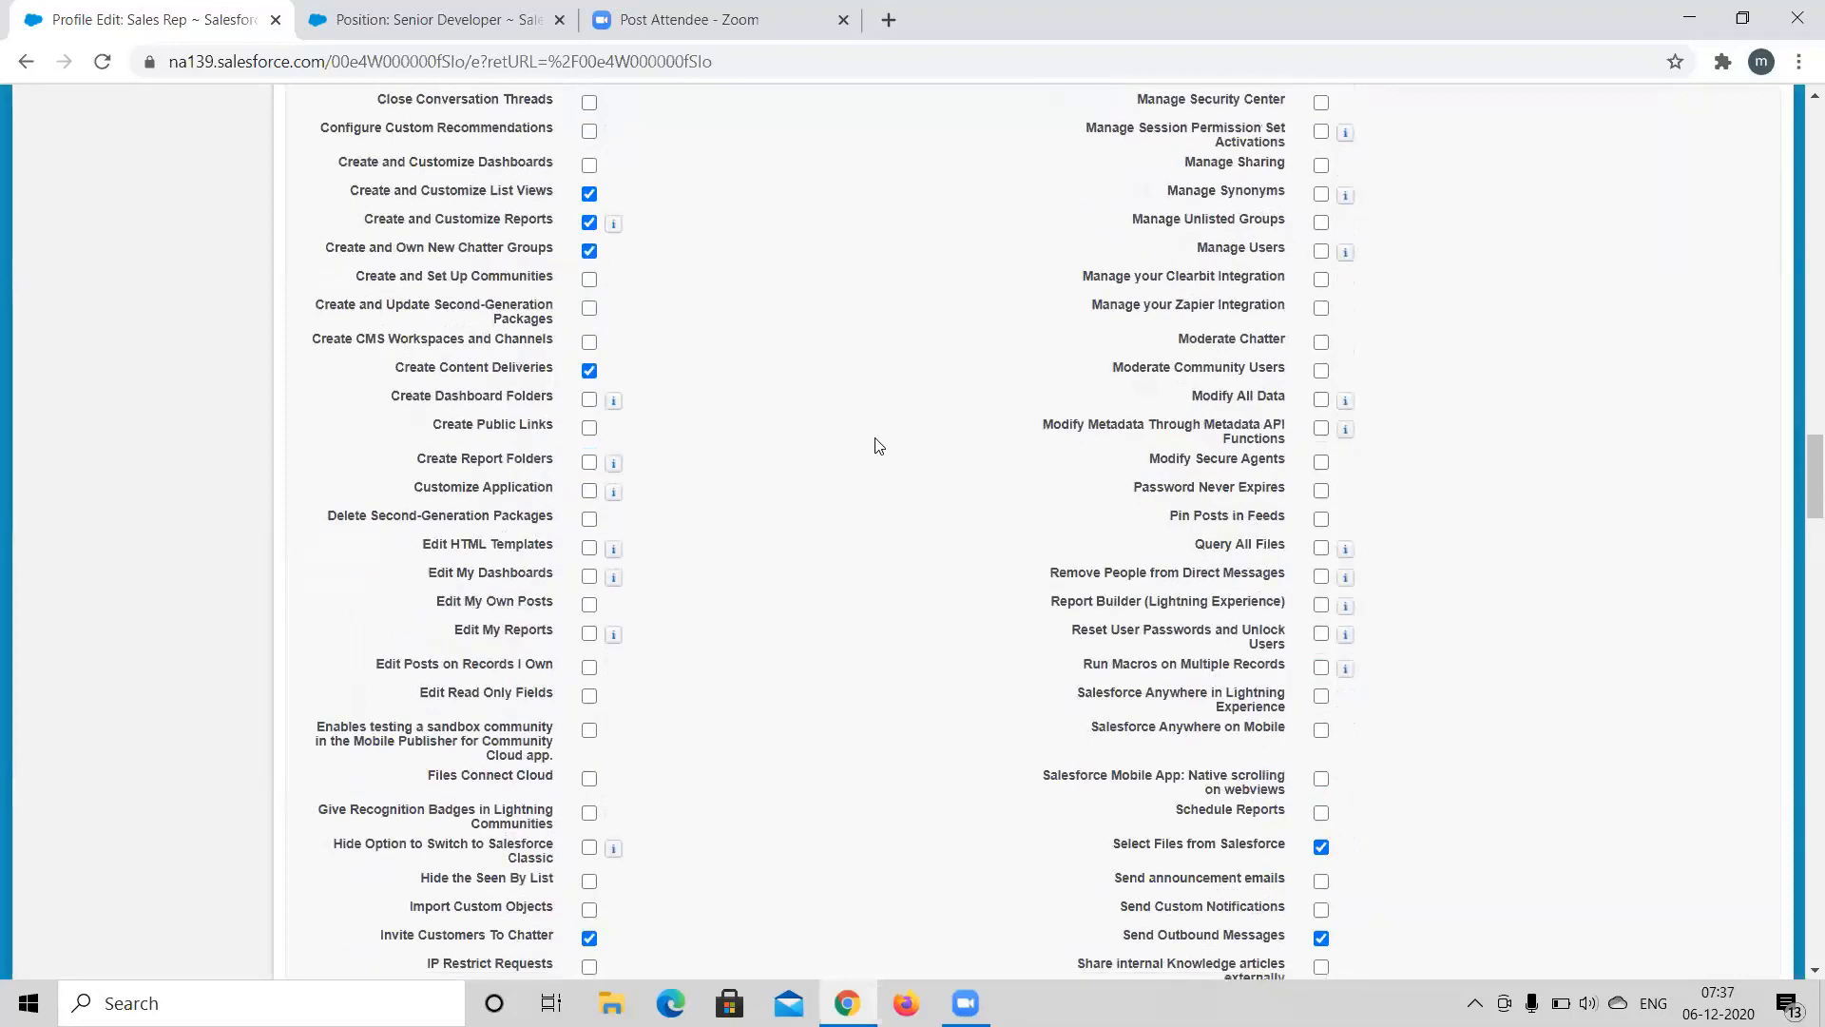
pyautogui.scroll(-5, 879, 445)
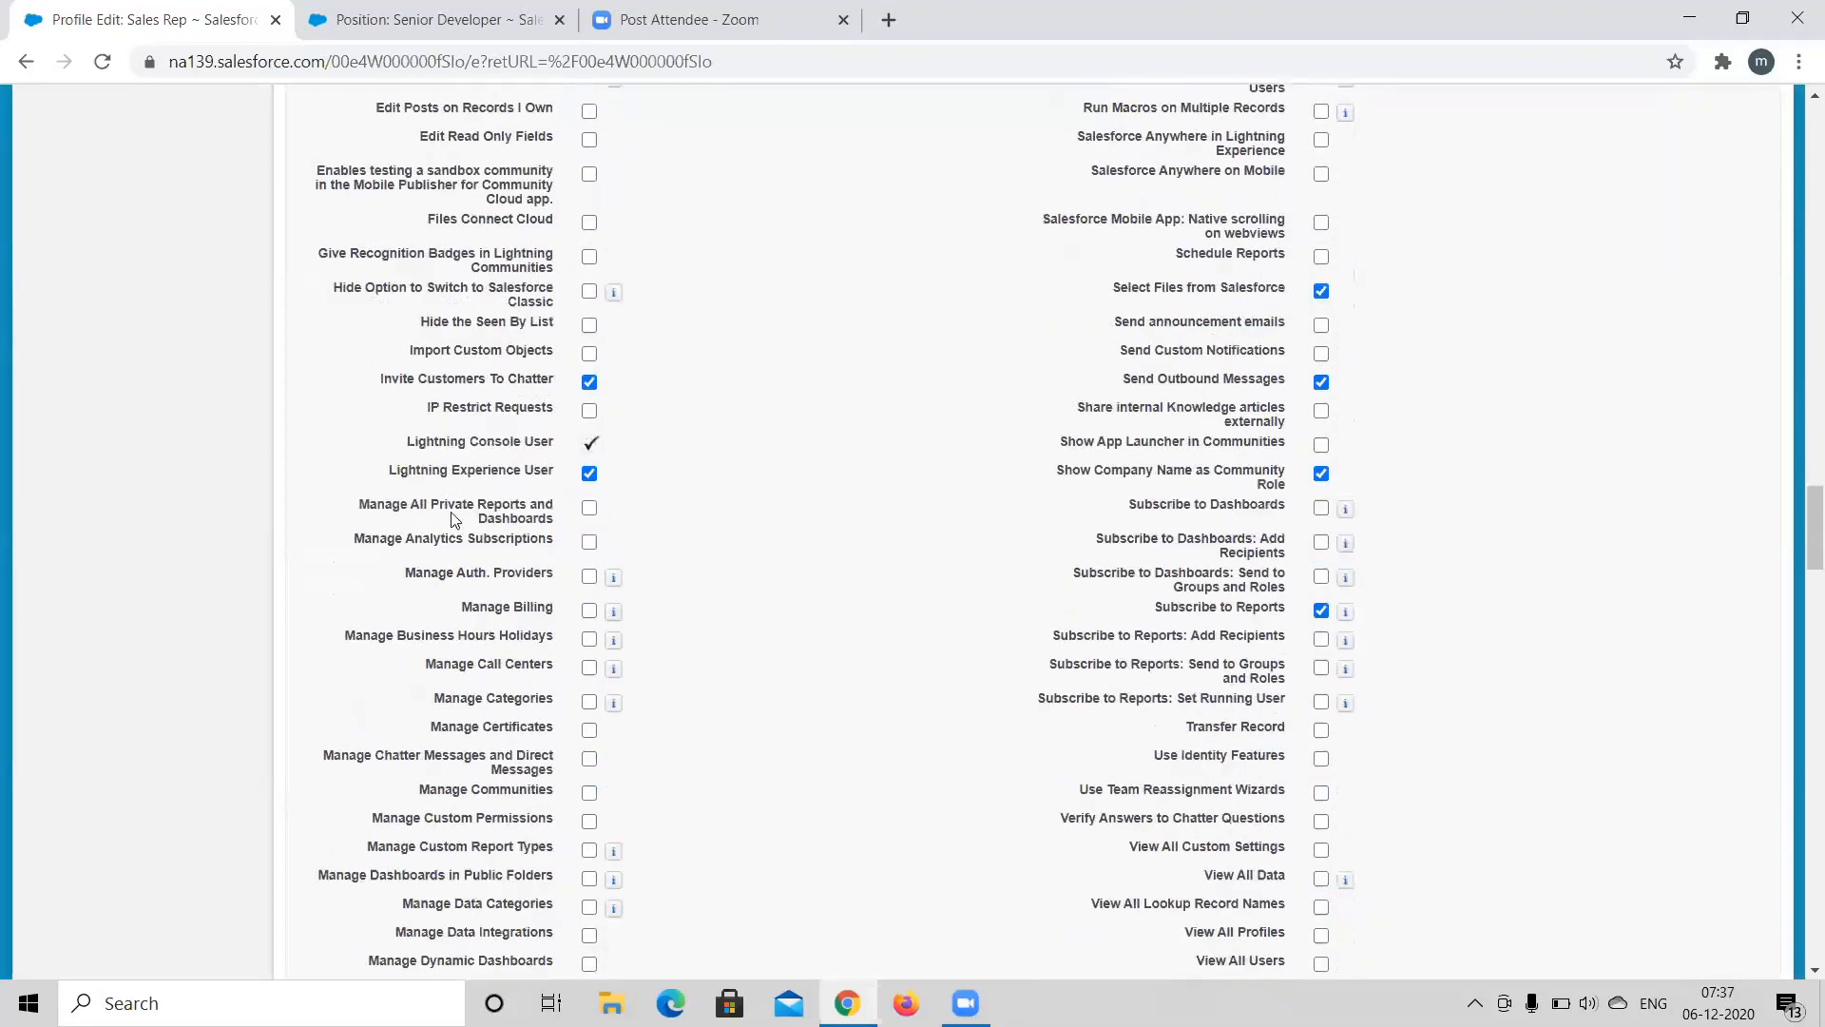
# Toggle the Lightning Experience User administrative permission off and back on to demonstrate it.
pyautogui.click(590, 456)
pyautogui.click(590, 456)
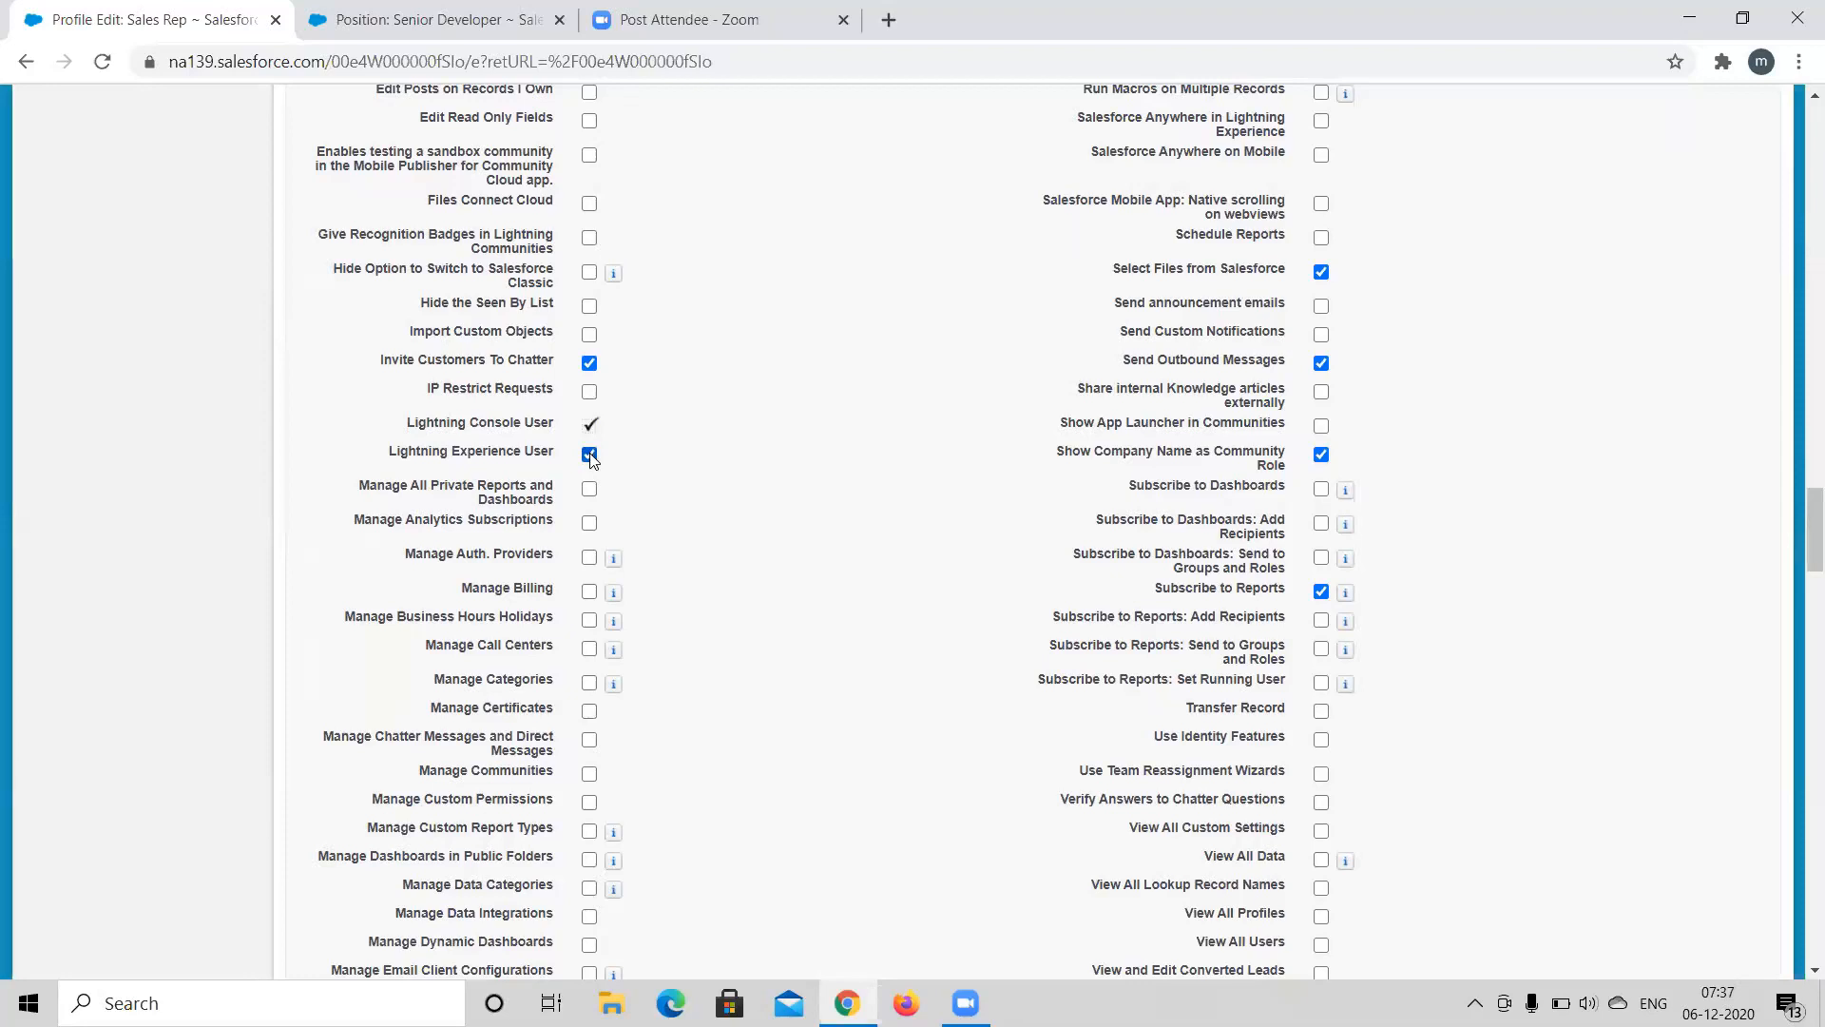
pyautogui.click(591, 456)
pyautogui.click(591, 456)
pyautogui.scroll(-2, 813, 521)
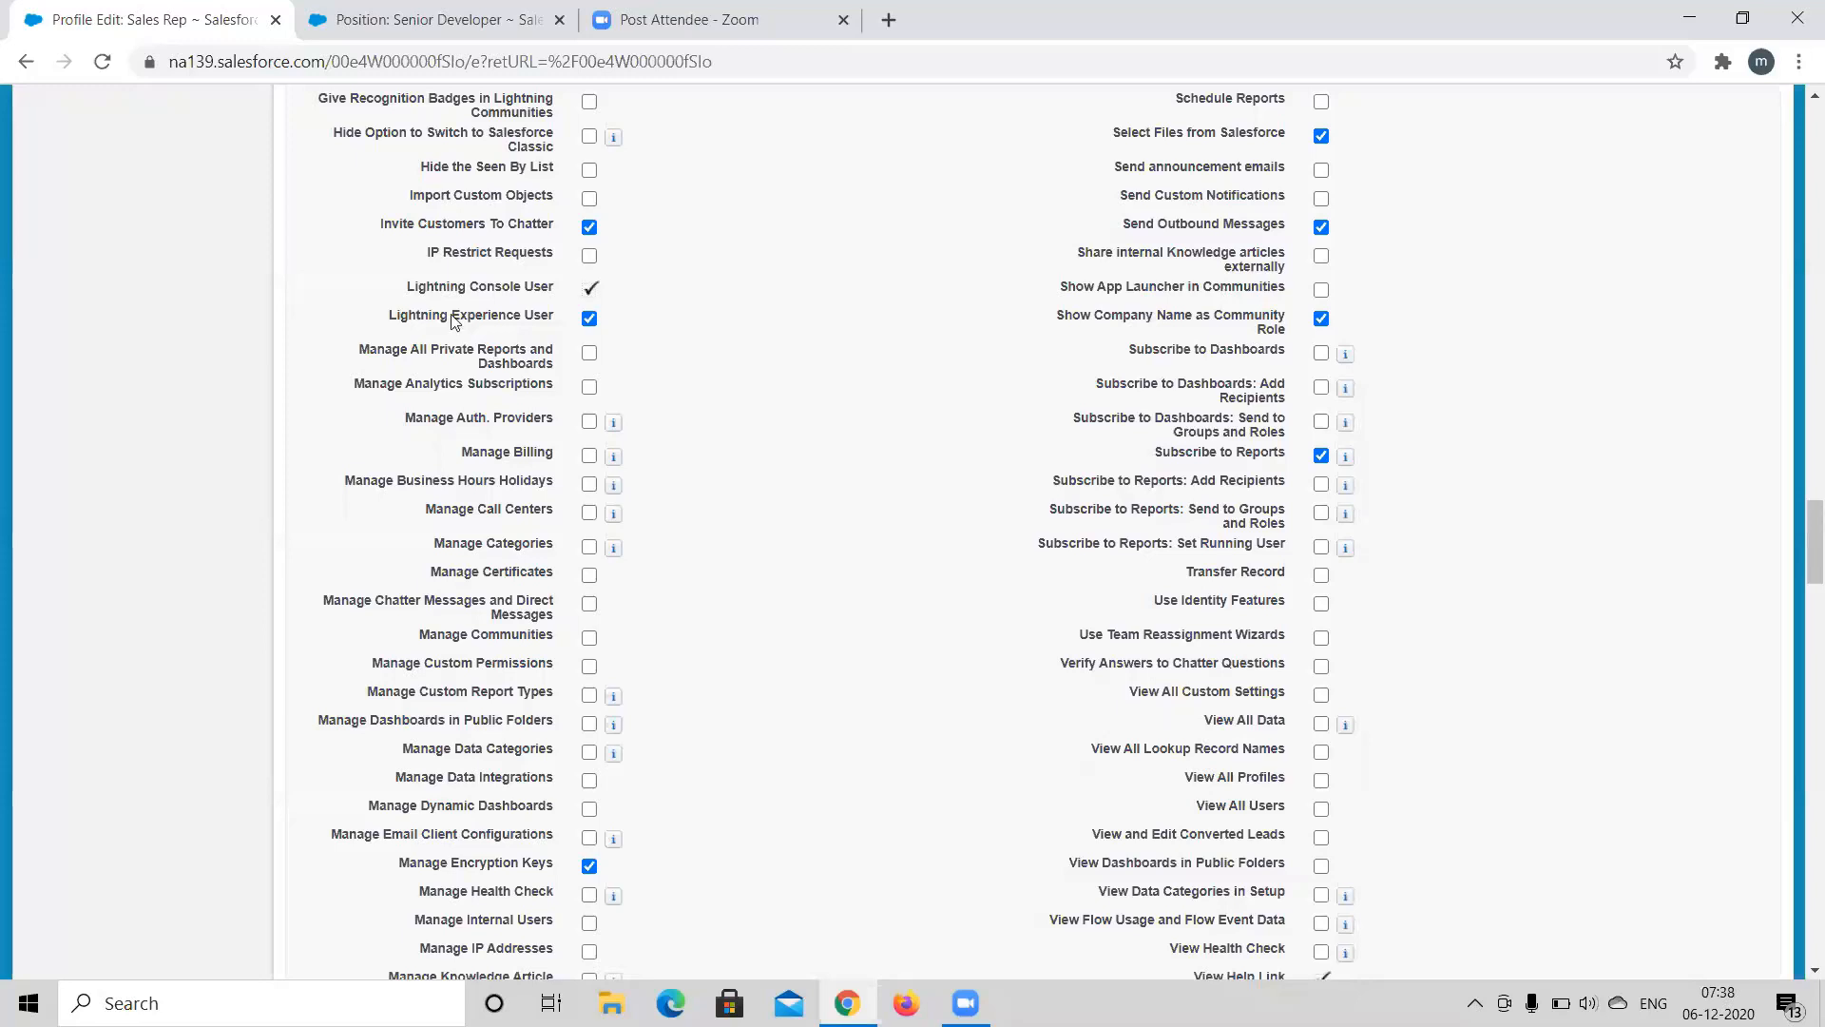
pyautogui.click(591, 319)
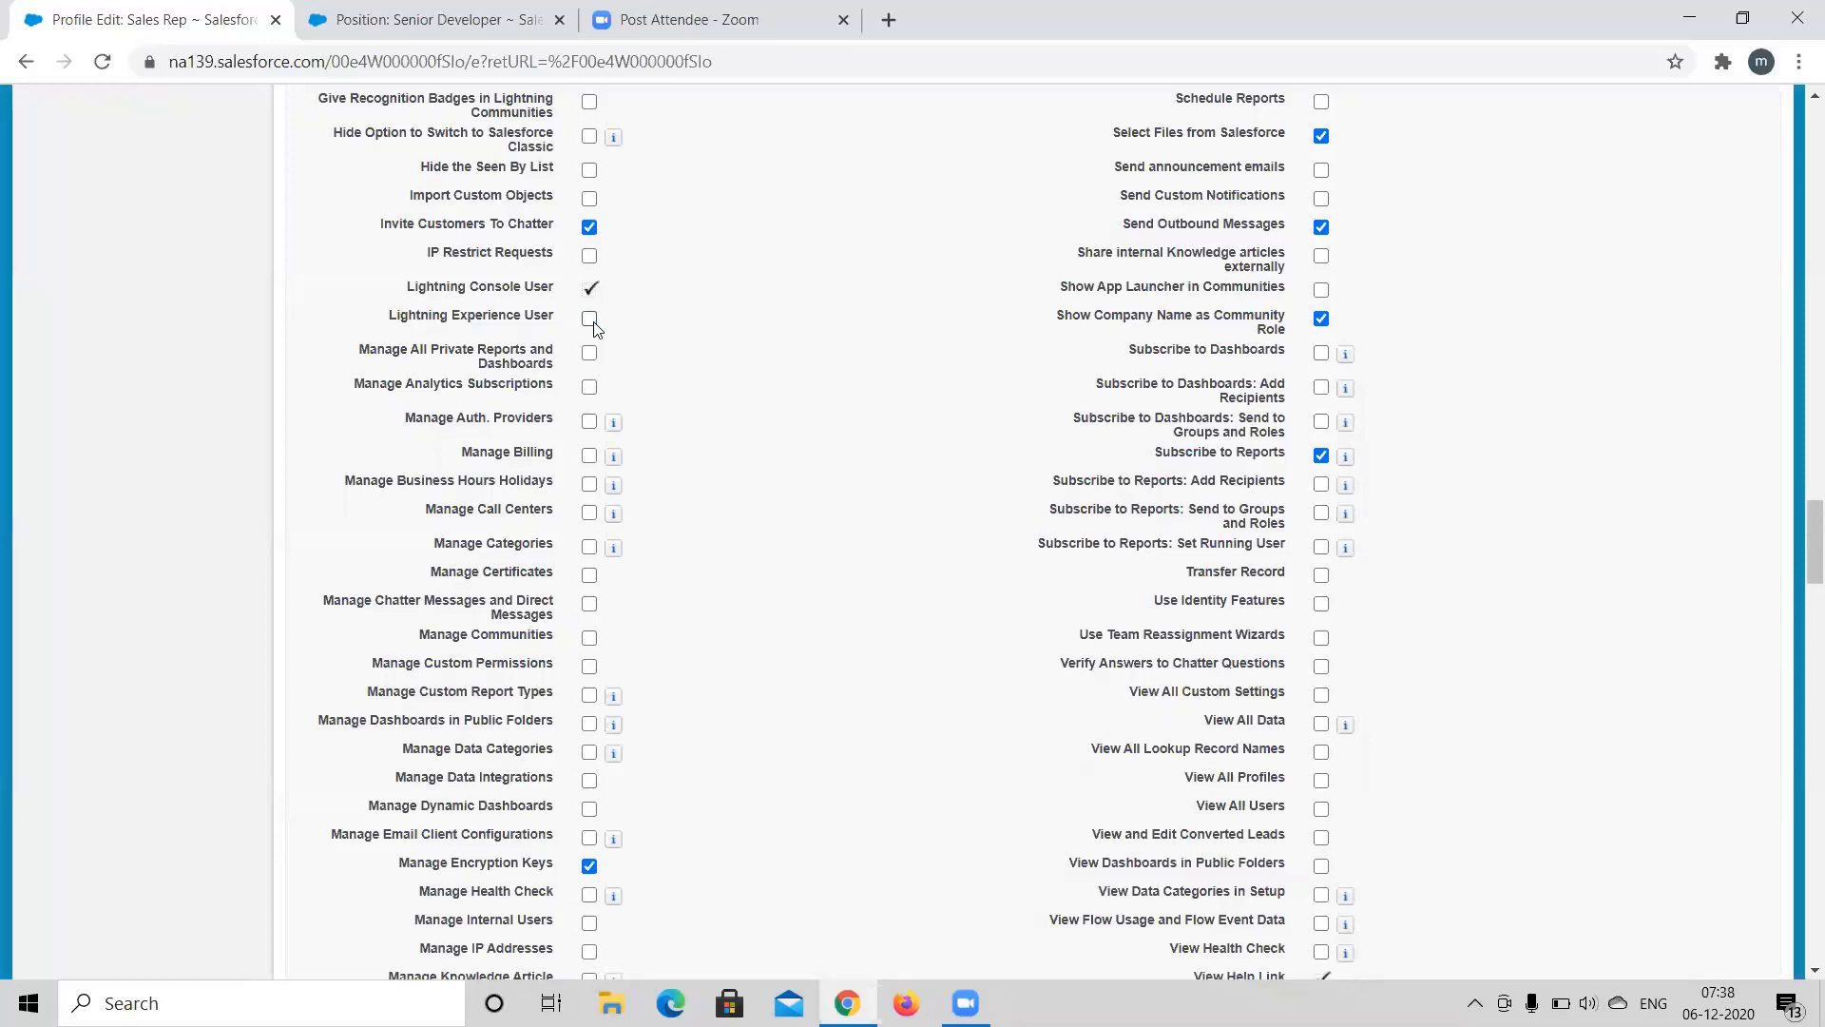
pyautogui.click(591, 320)
# Review the remaining administrative permissions, highlight the profile's name at the start of the form, and return to the Standard Tab Settings.
pyautogui.scroll(-3, 829, 413)
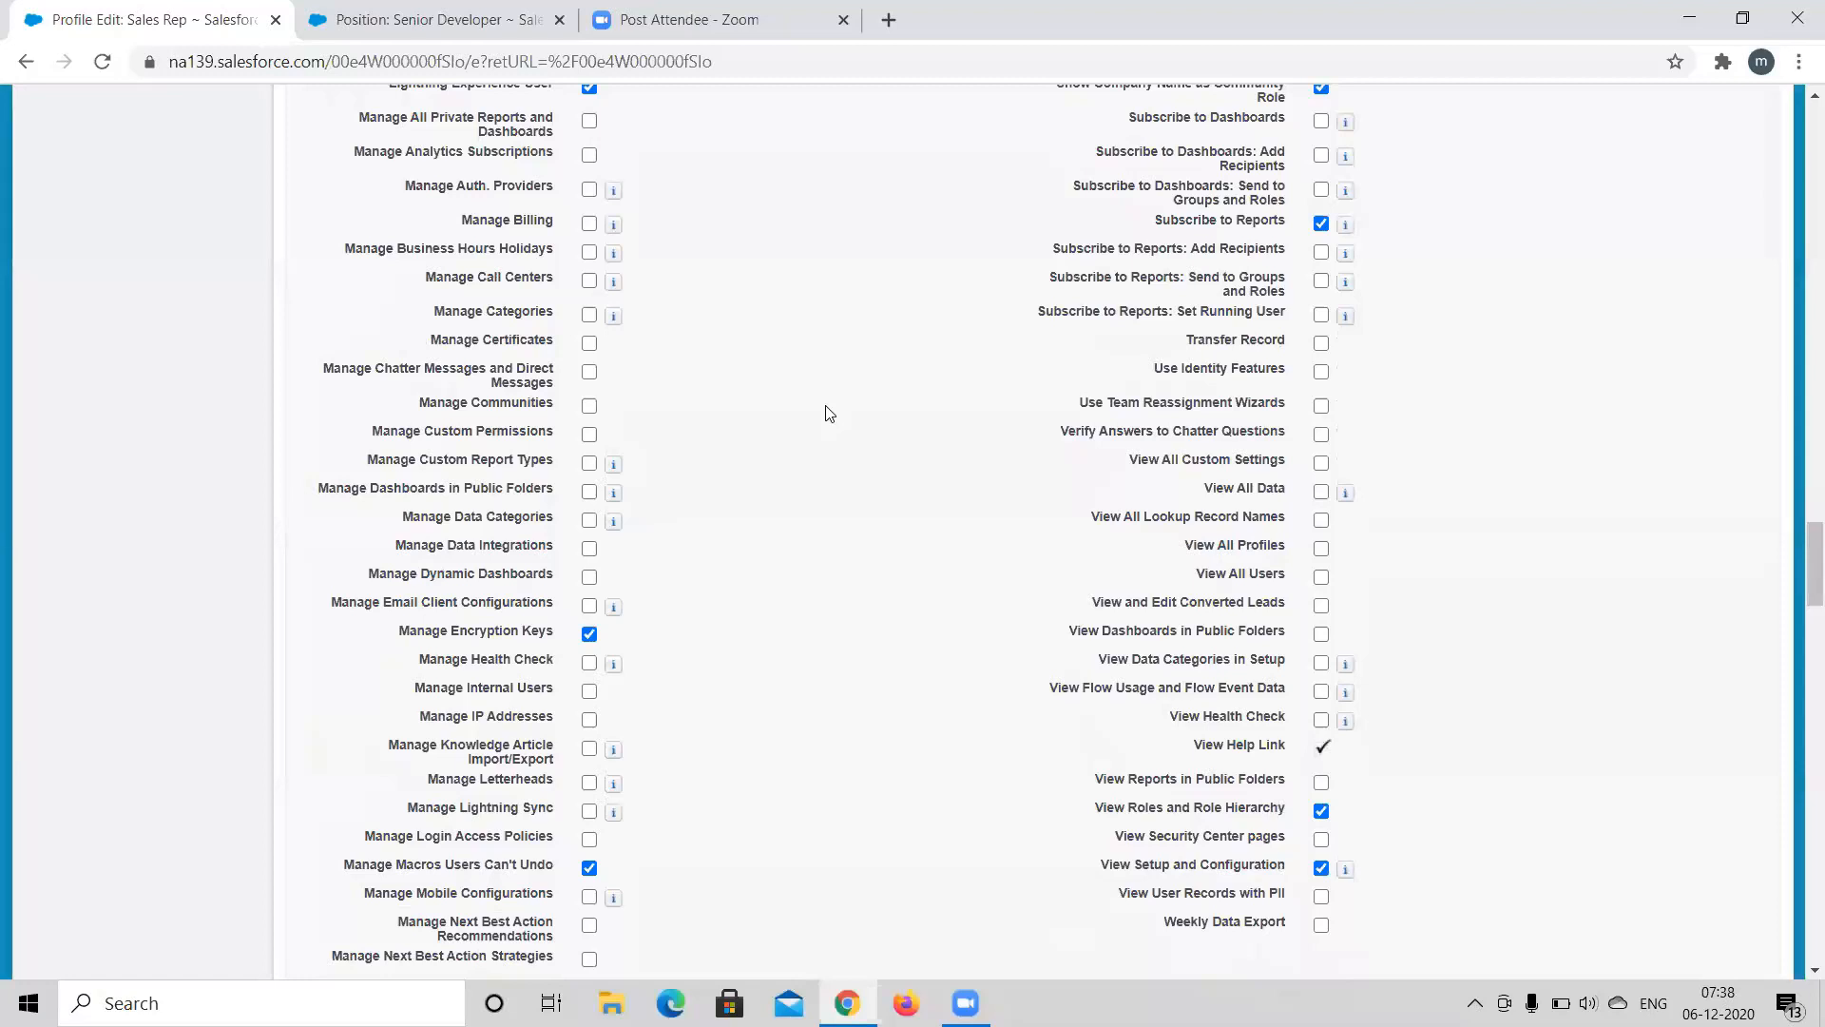
pyautogui.scroll(20, 829, 413)
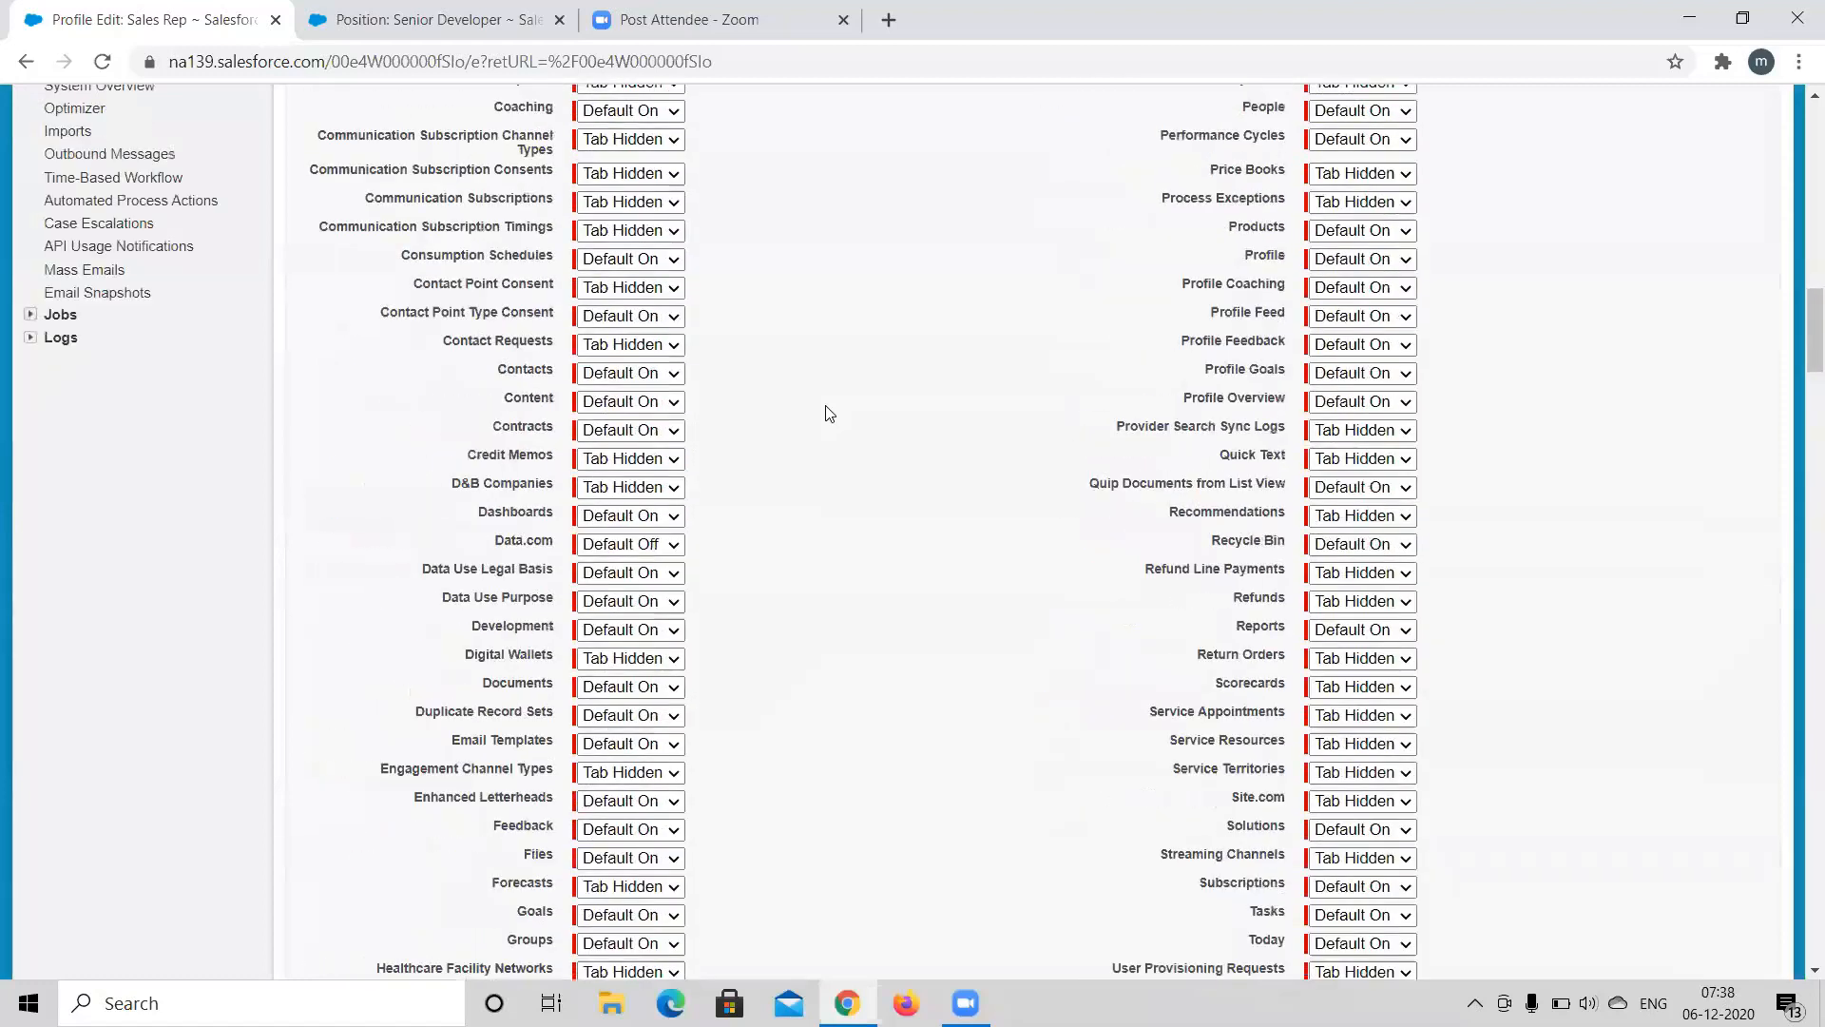
pyautogui.scroll(15, 829, 412)
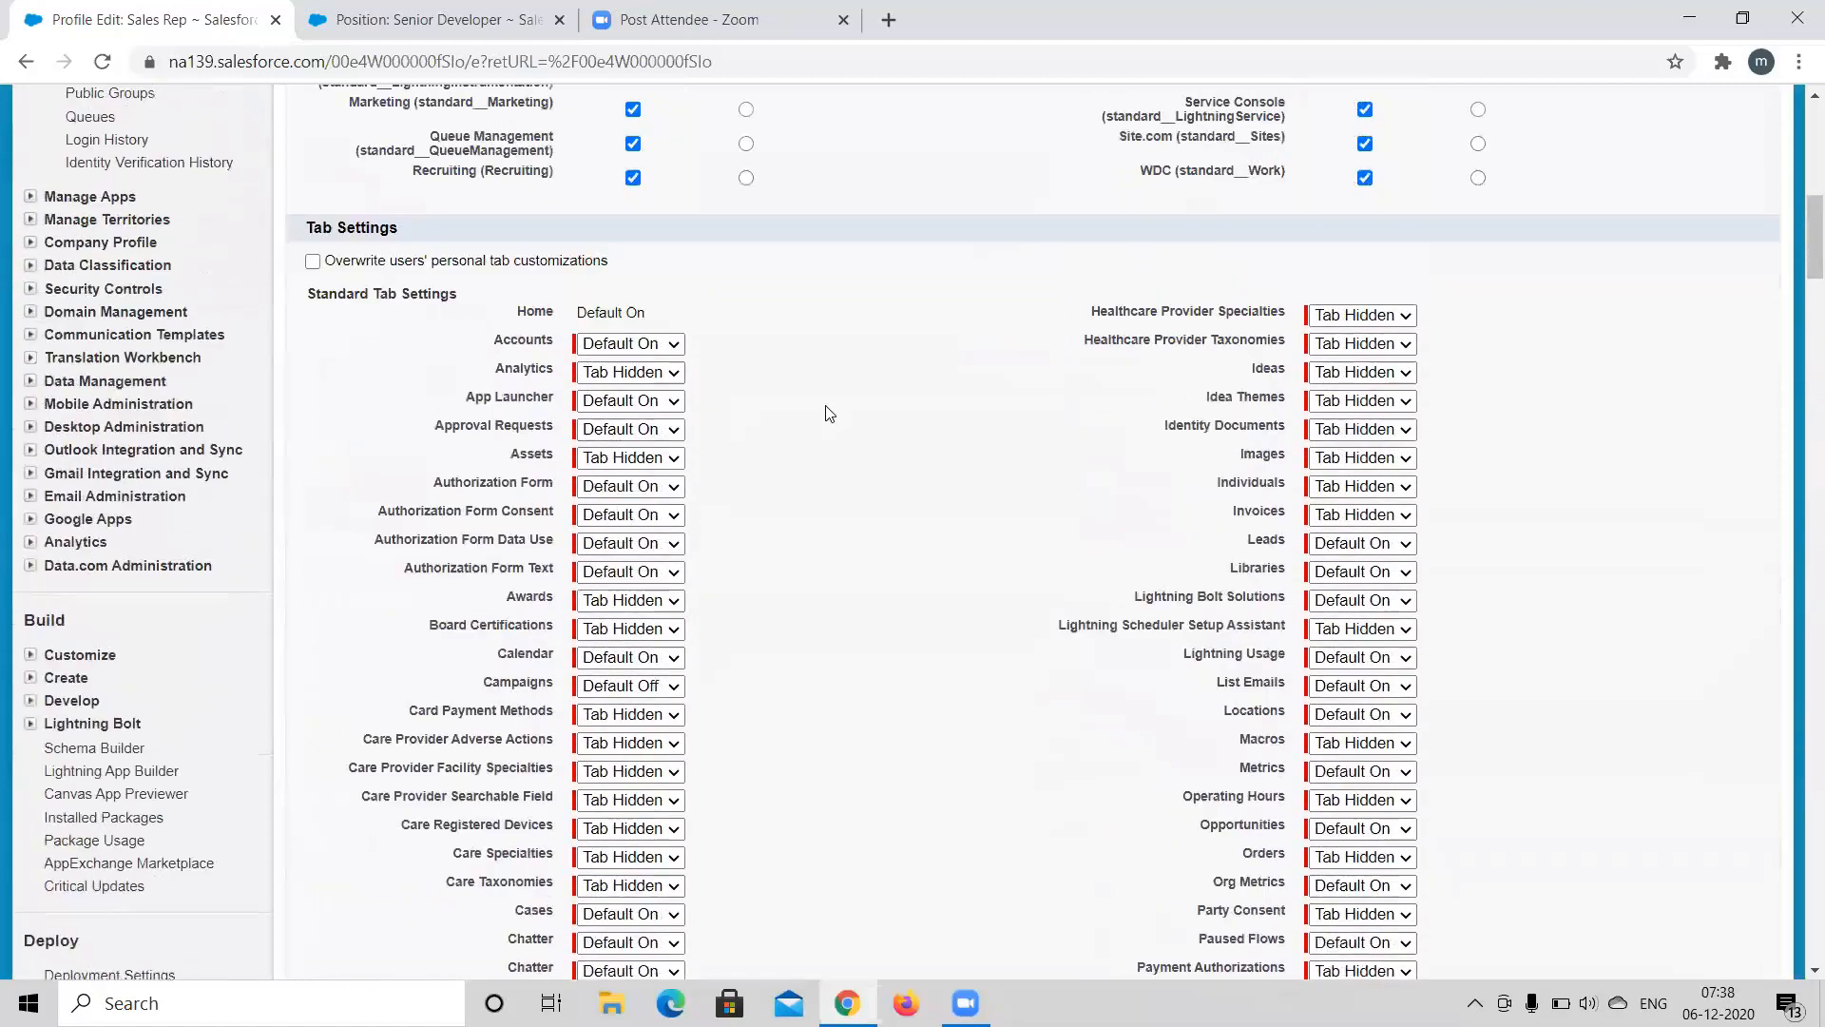
pyautogui.scroll(7, 829, 413)
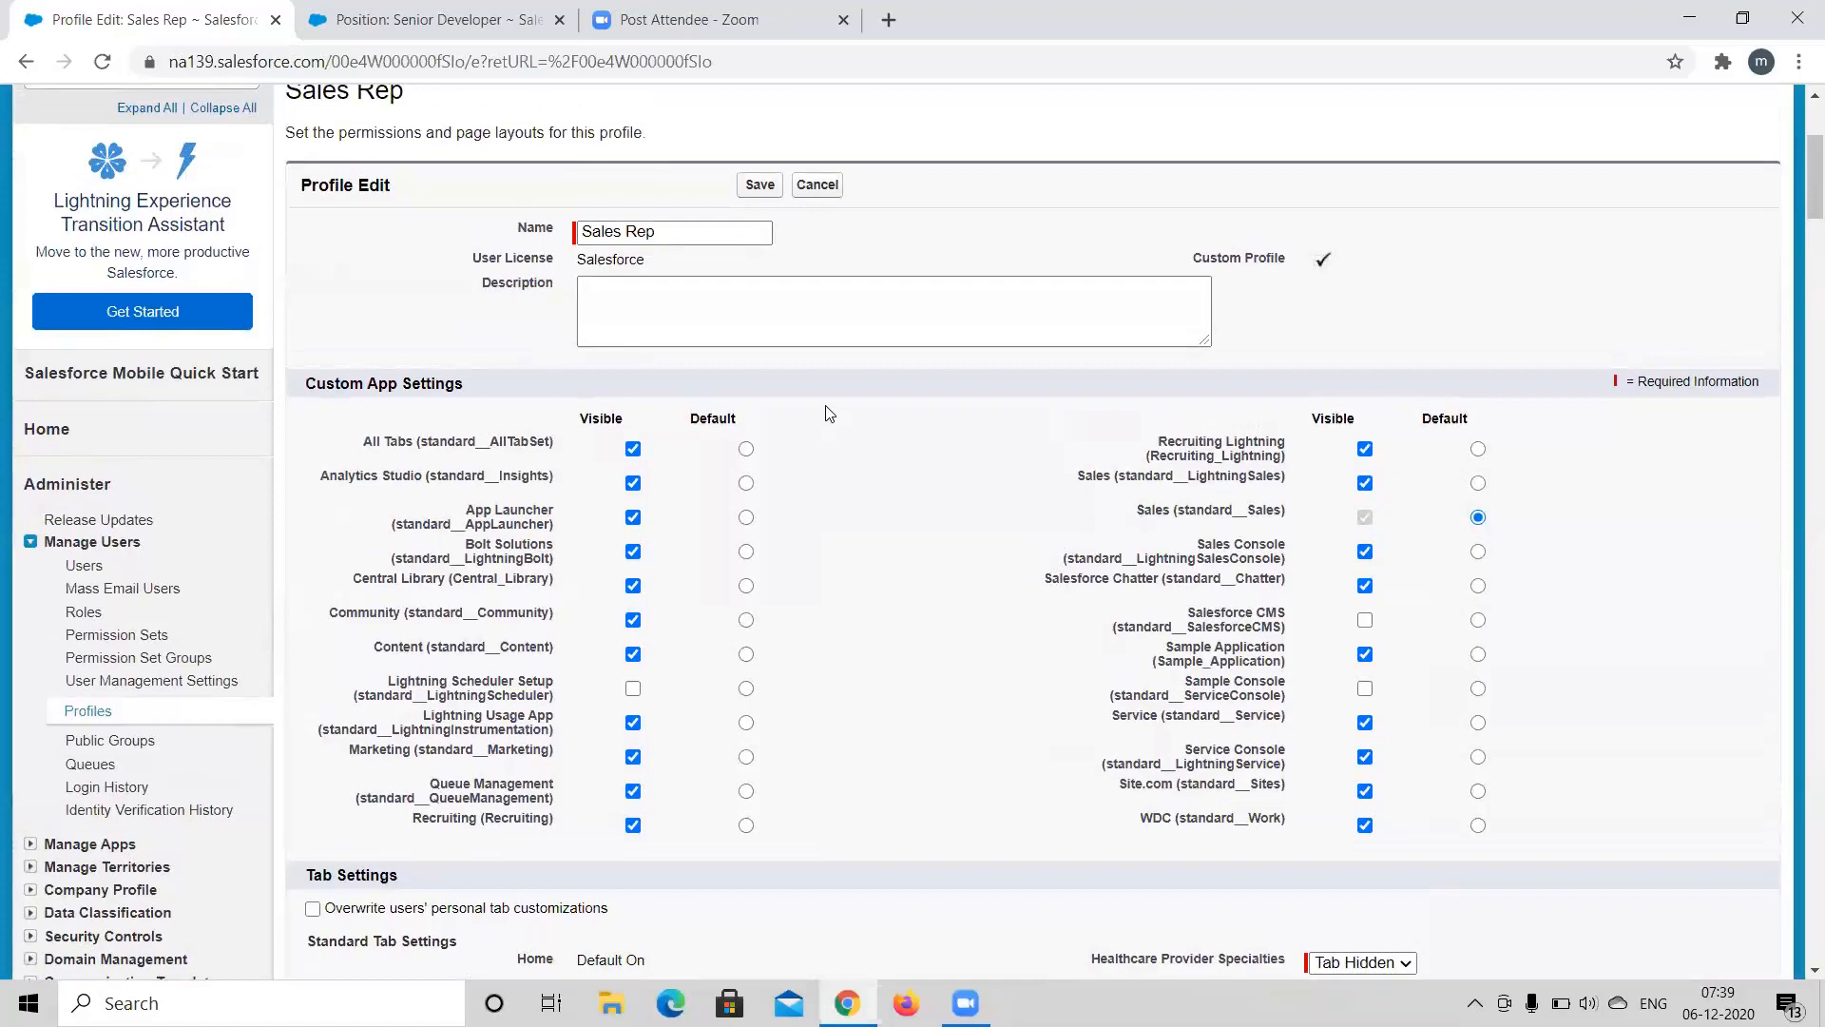
pyautogui.click(681, 236)
pyautogui.moveTo(677, 232); pyautogui.dragTo(537, 237)
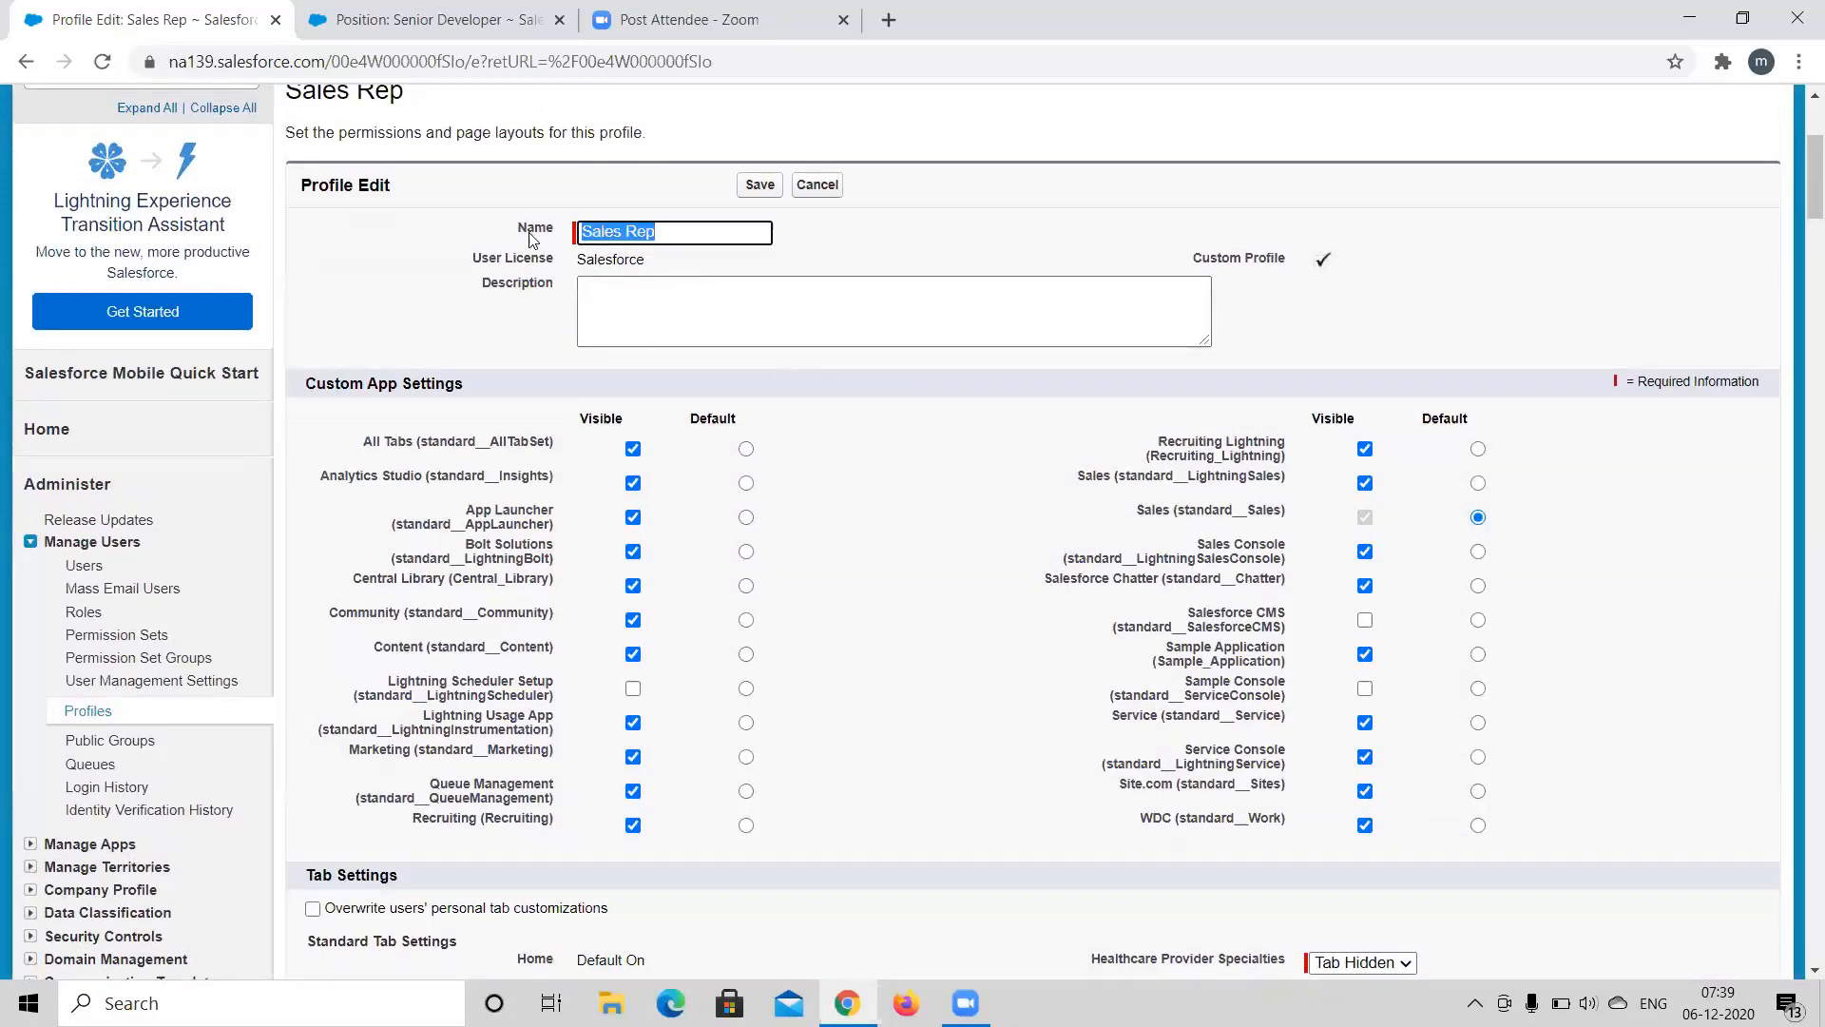
pyautogui.click(970, 235)
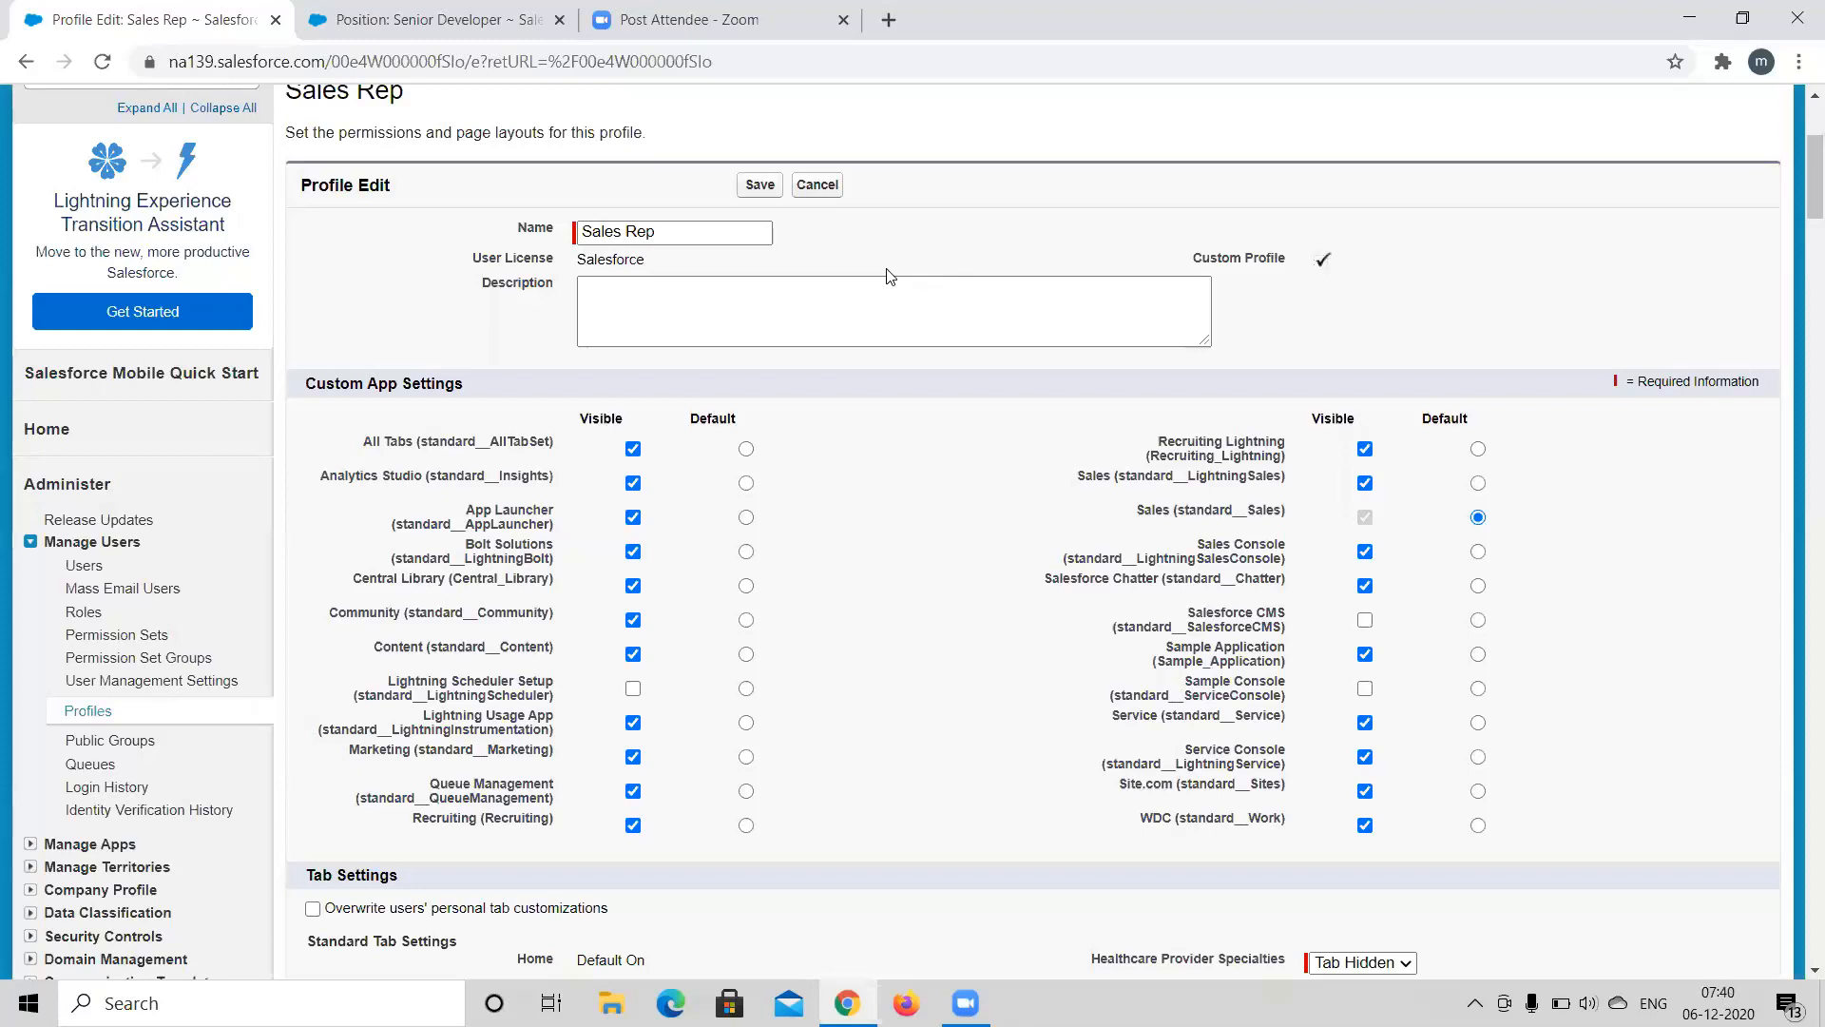
pyautogui.scroll(-8, 889, 276)
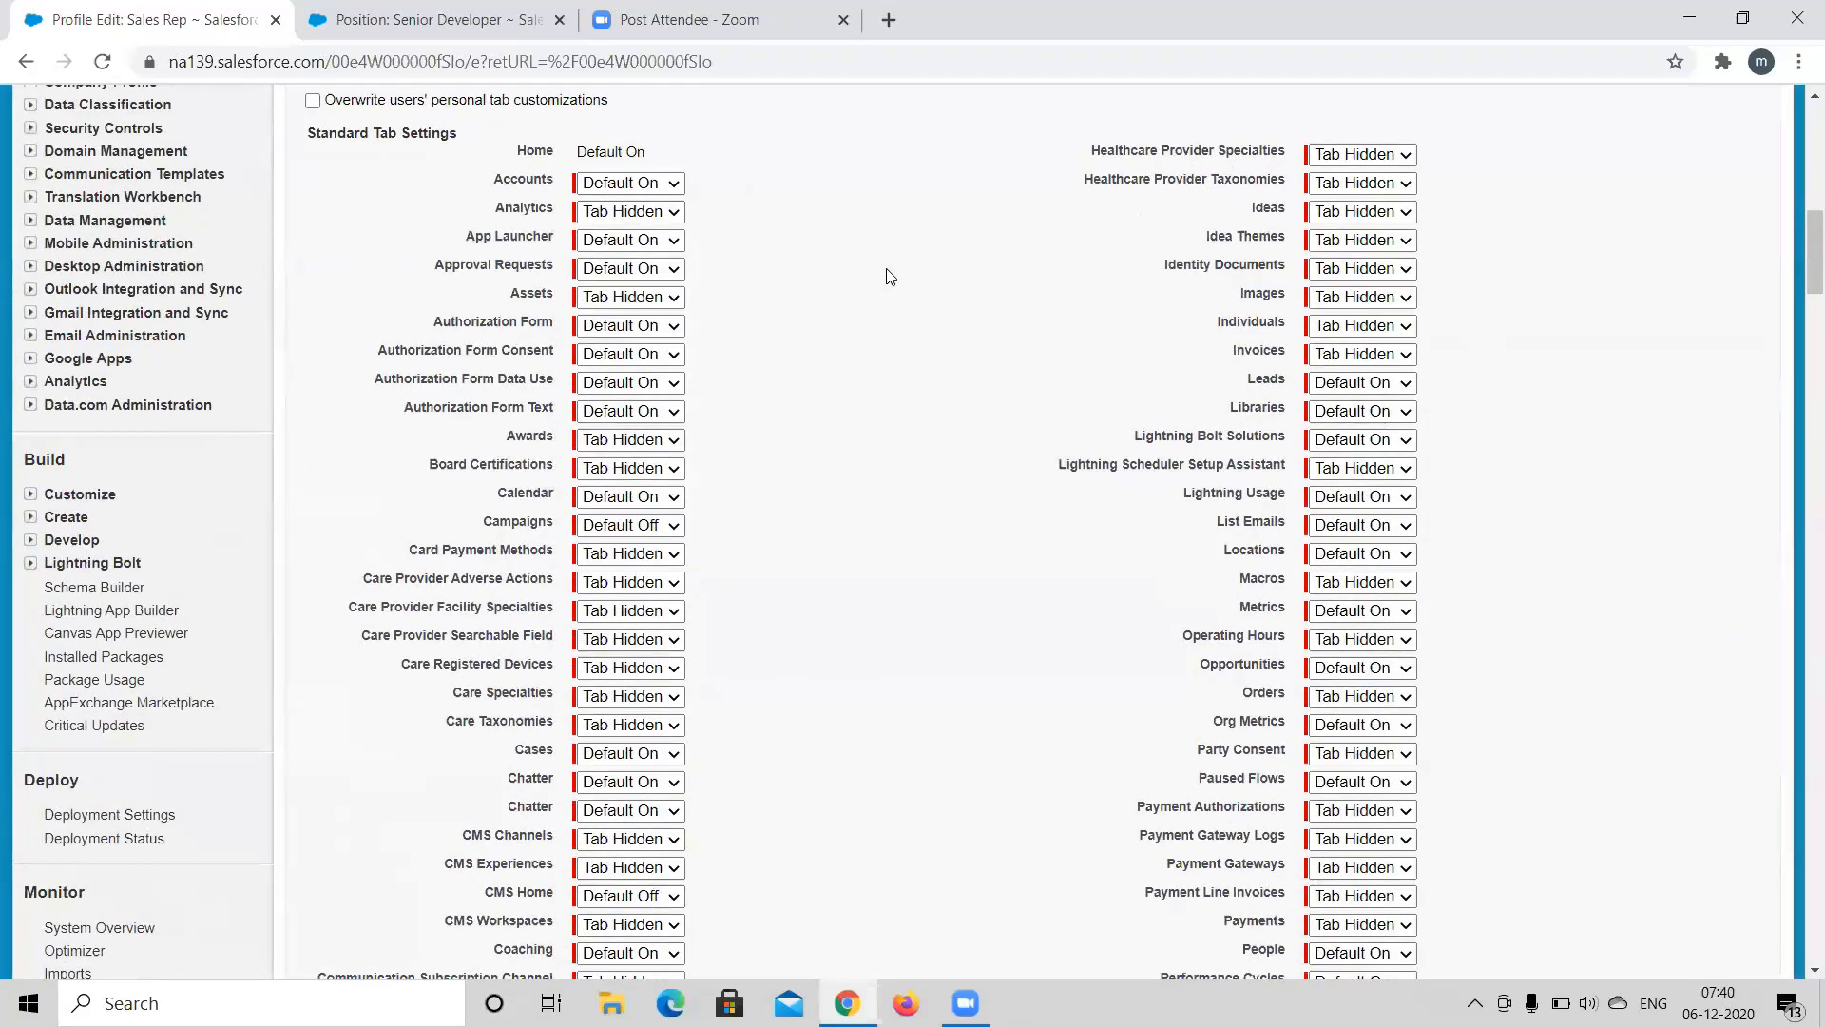
# Highlight the Assign Permission Sets label under Administrative Permissions and review the entries between Access Community Management and Manage Billing.
pyautogui.scroll(-15, 889, 276)
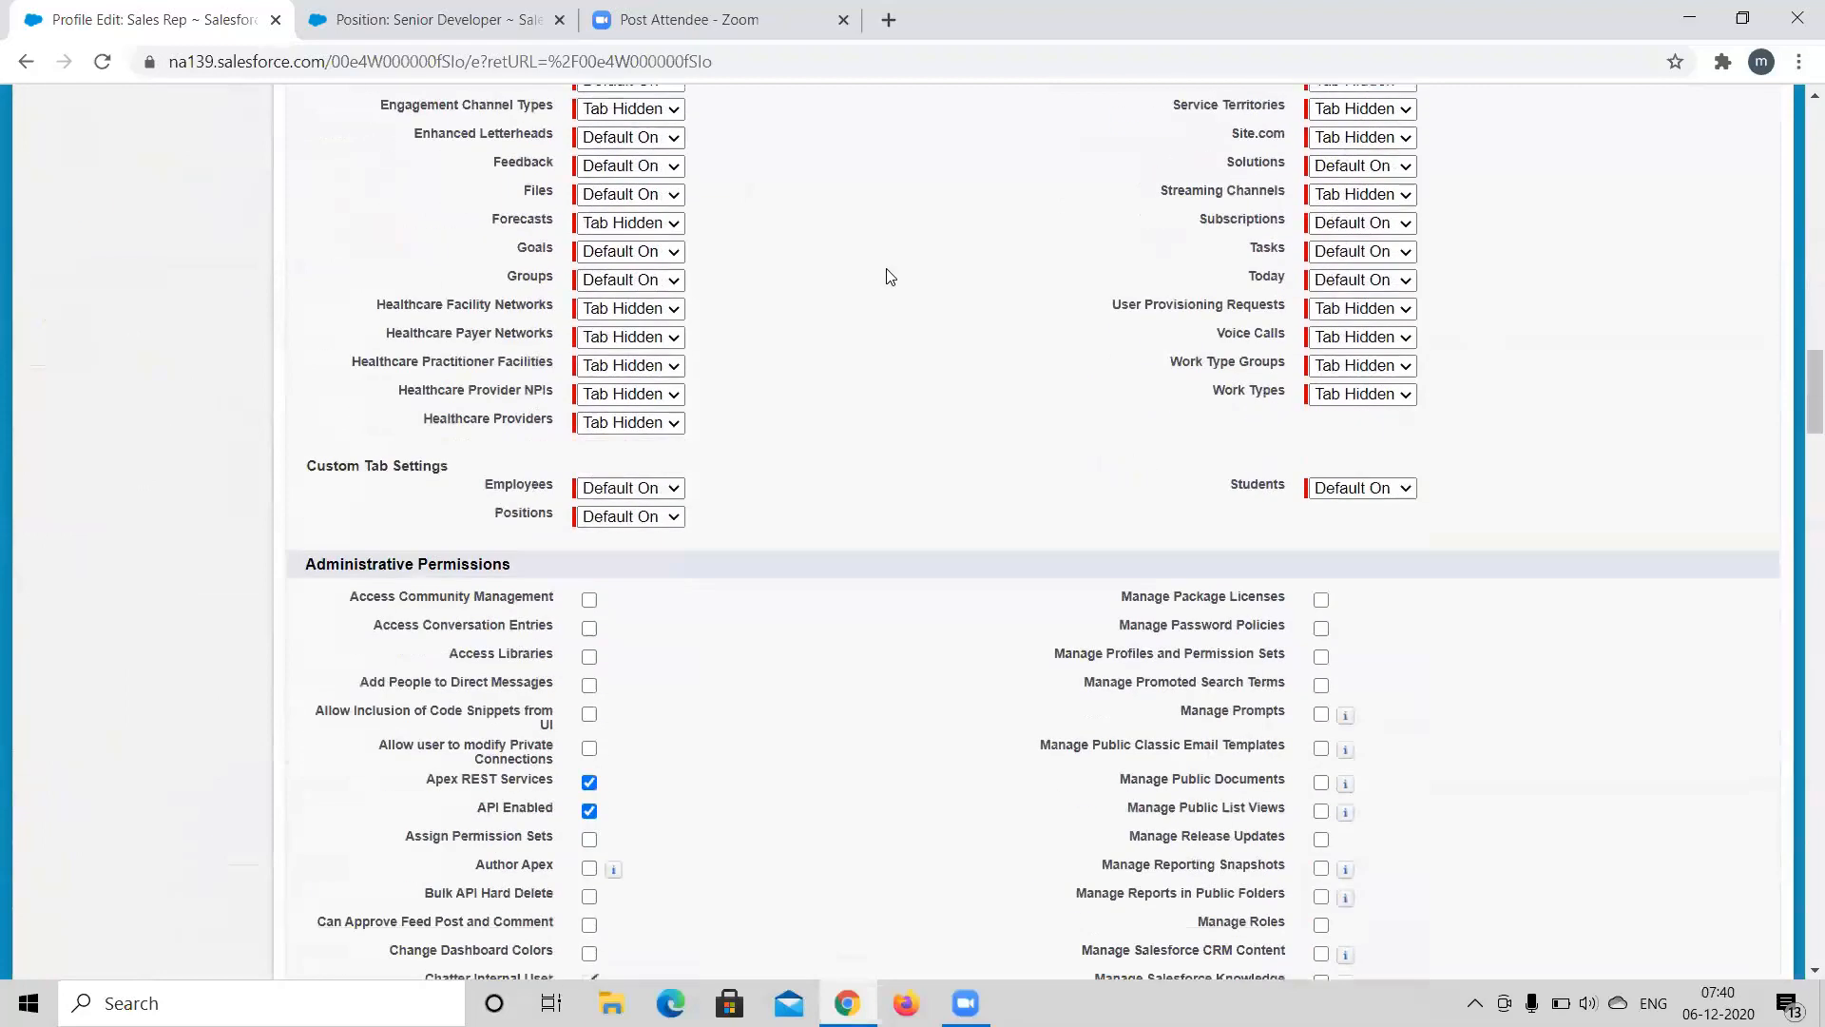
pyautogui.scroll(-5, 487, 529)
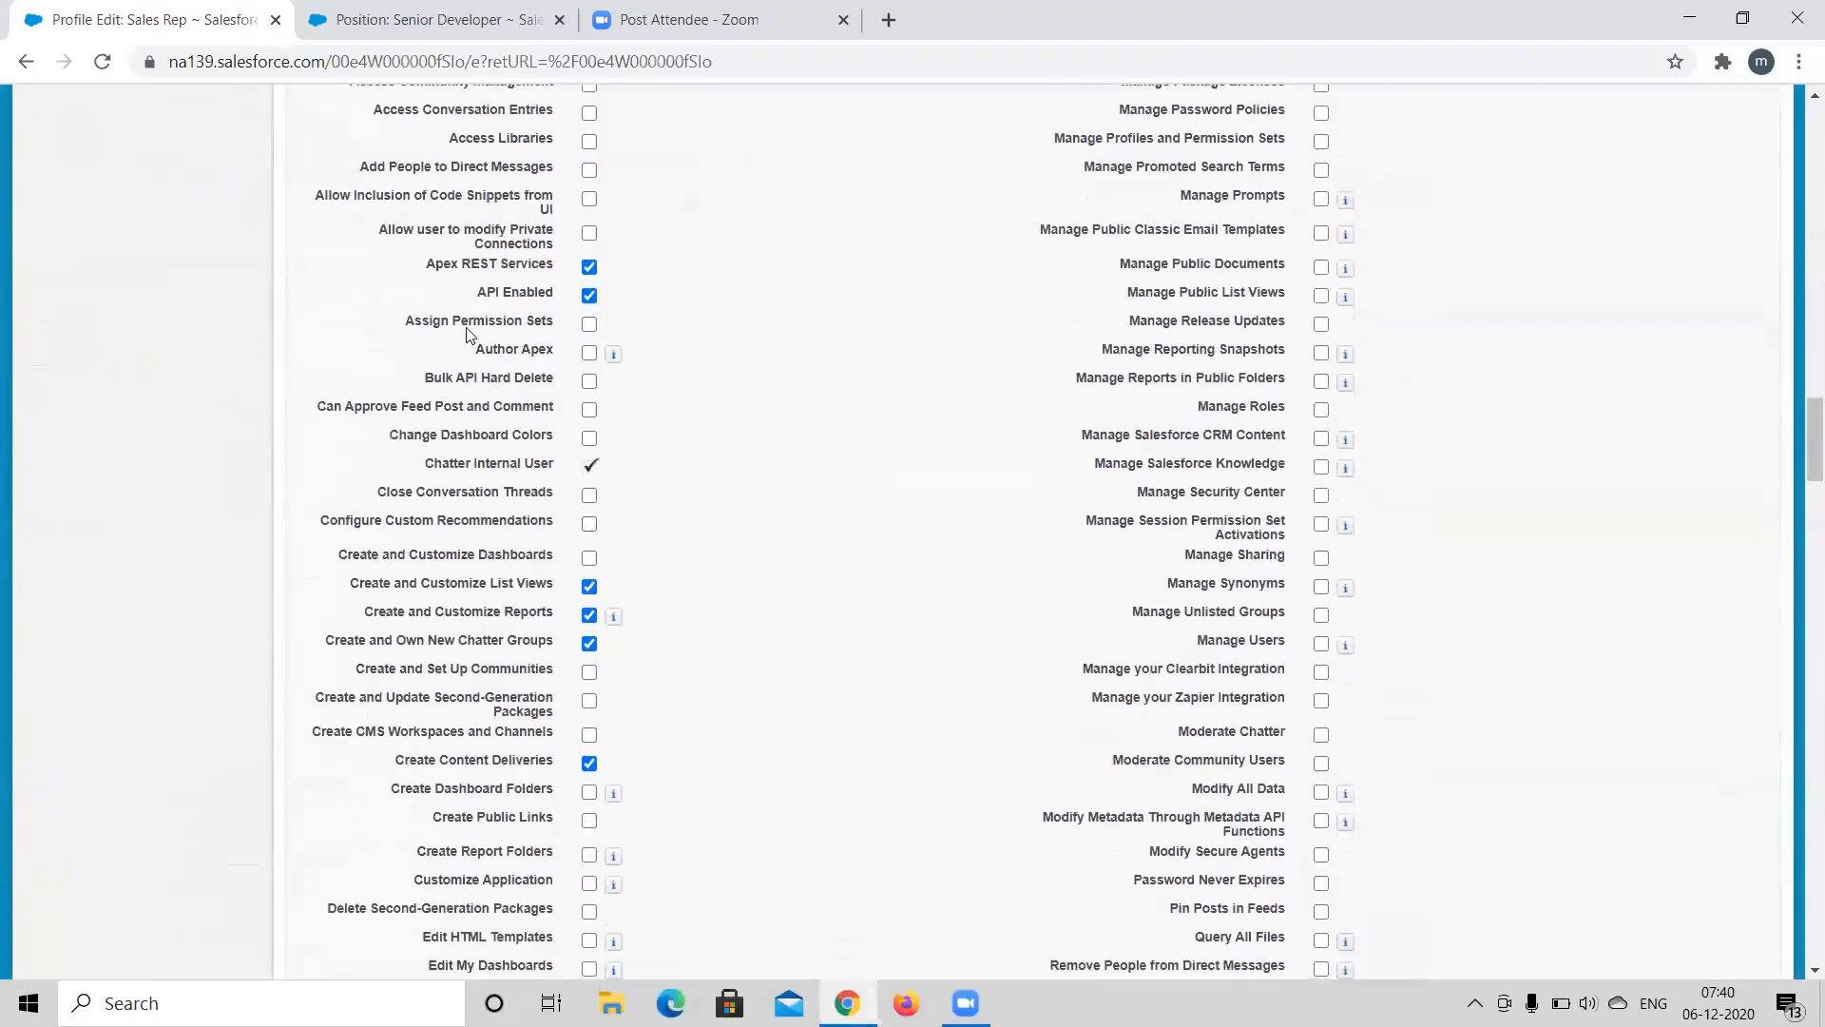
pyautogui.moveTo(407, 323); pyautogui.dragTo(552, 330)
pyautogui.click(1540, 502)
pyautogui.scroll(-7, 880, 579)
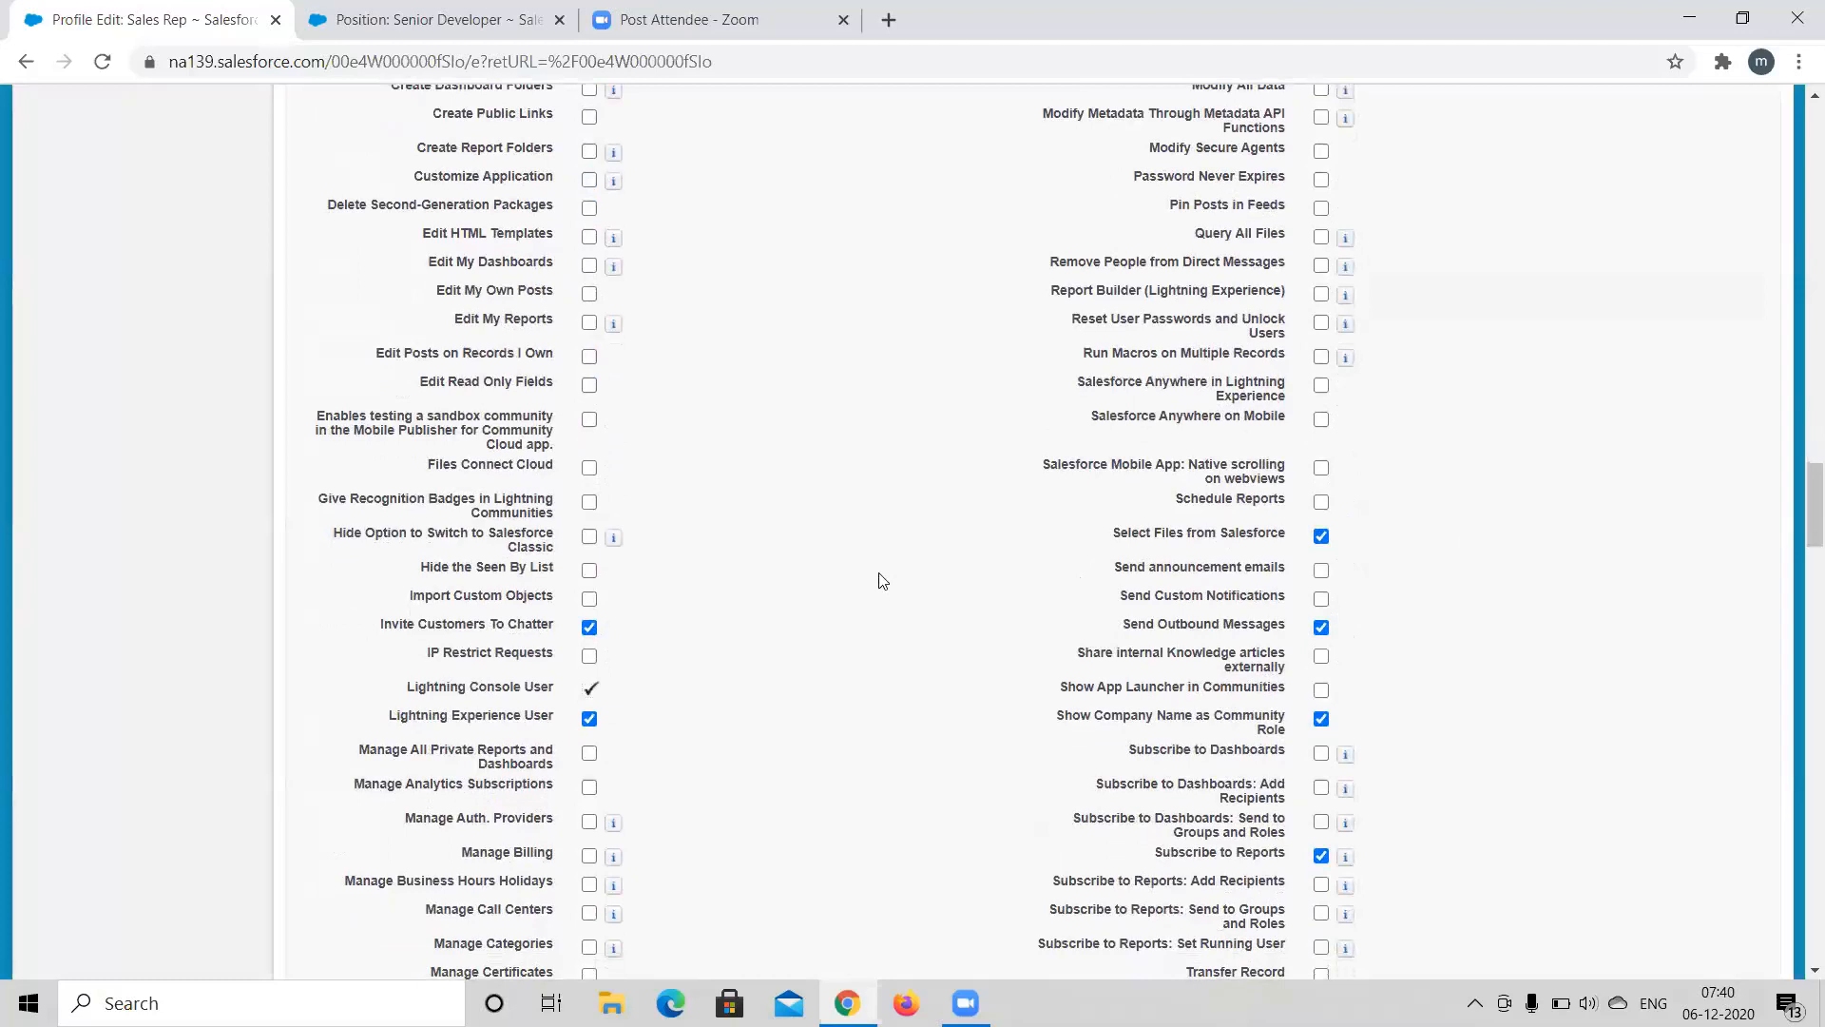
pyautogui.scroll(1, 880, 580)
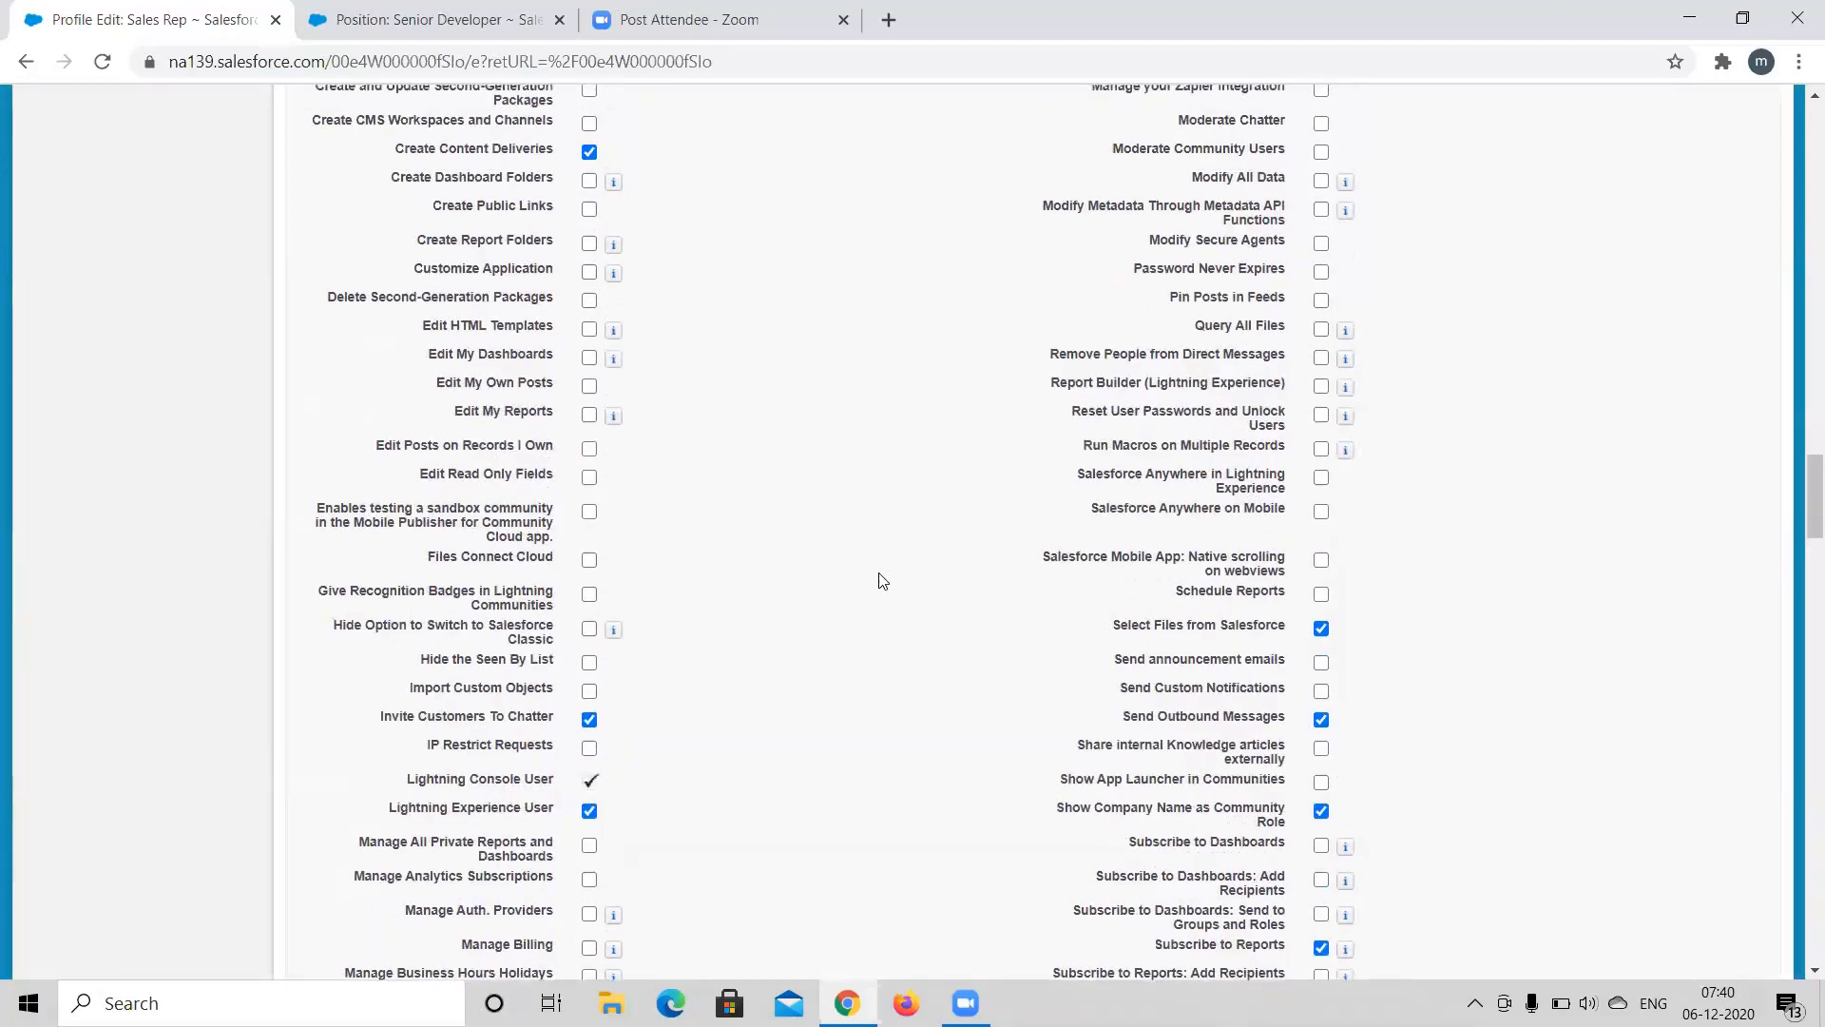
pyautogui.scroll(1, 879, 580)
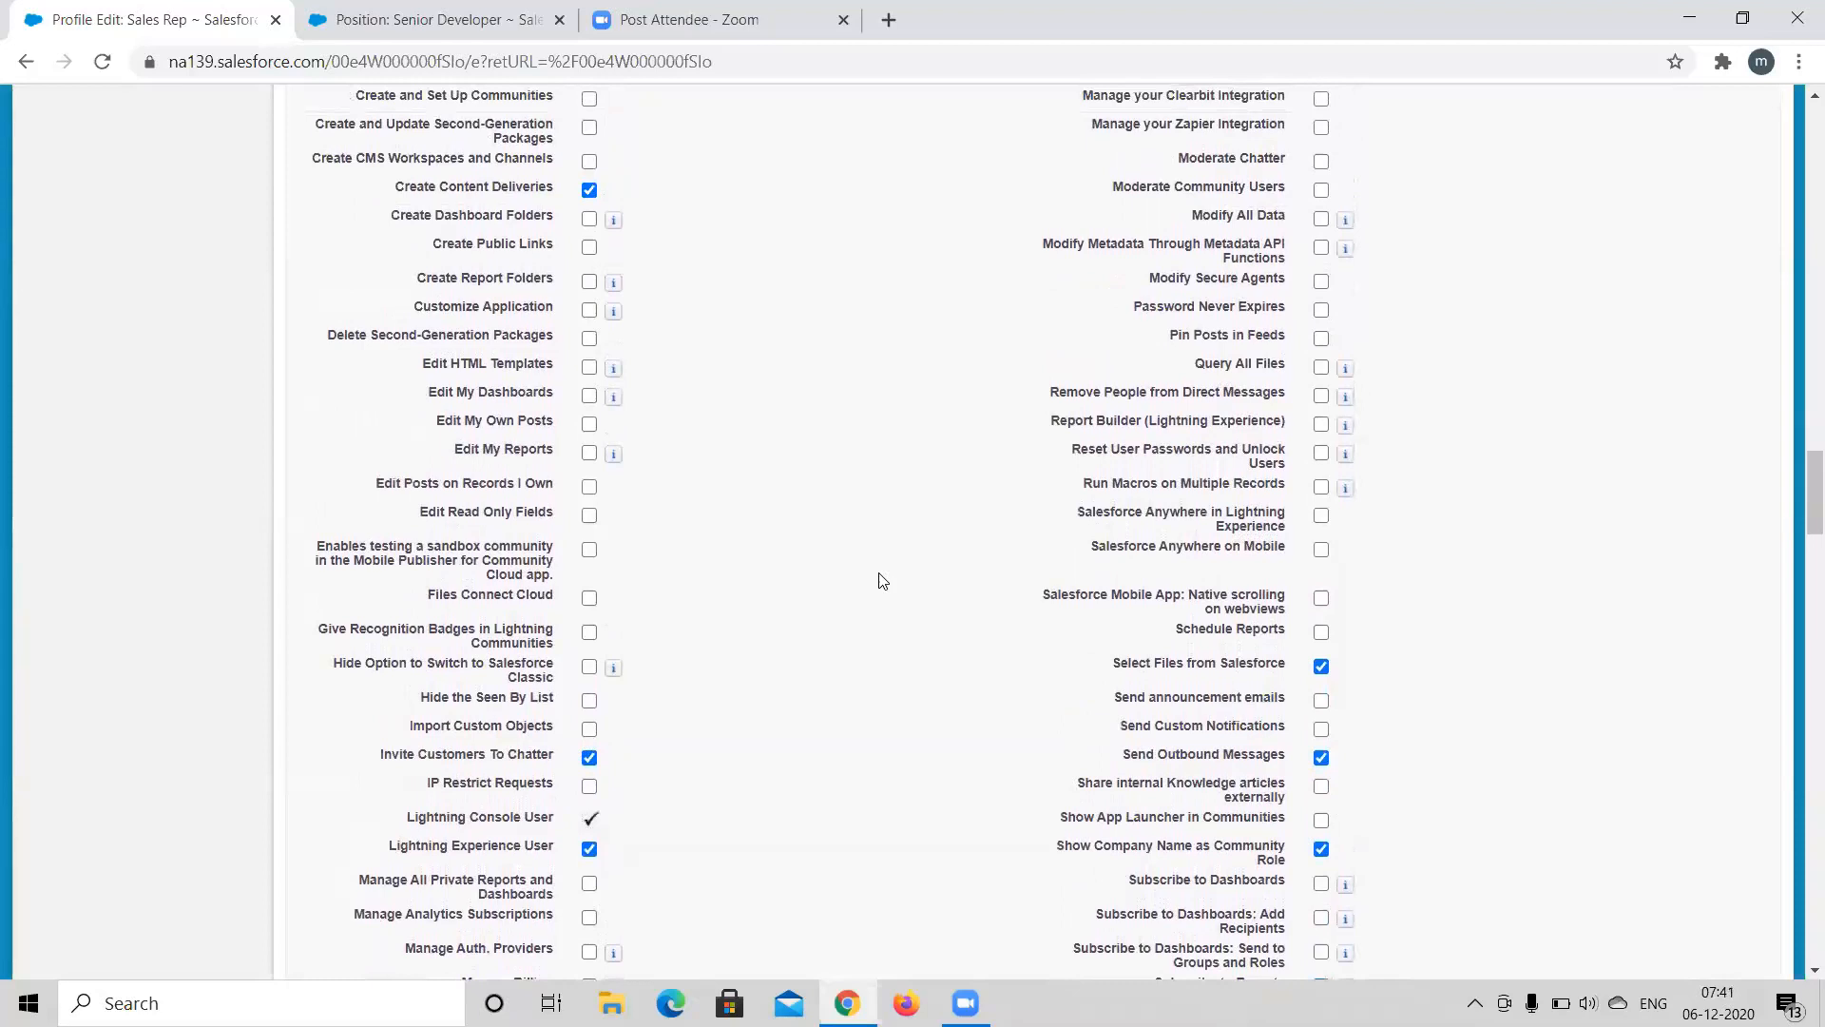
pyautogui.scroll(1, 882, 581)
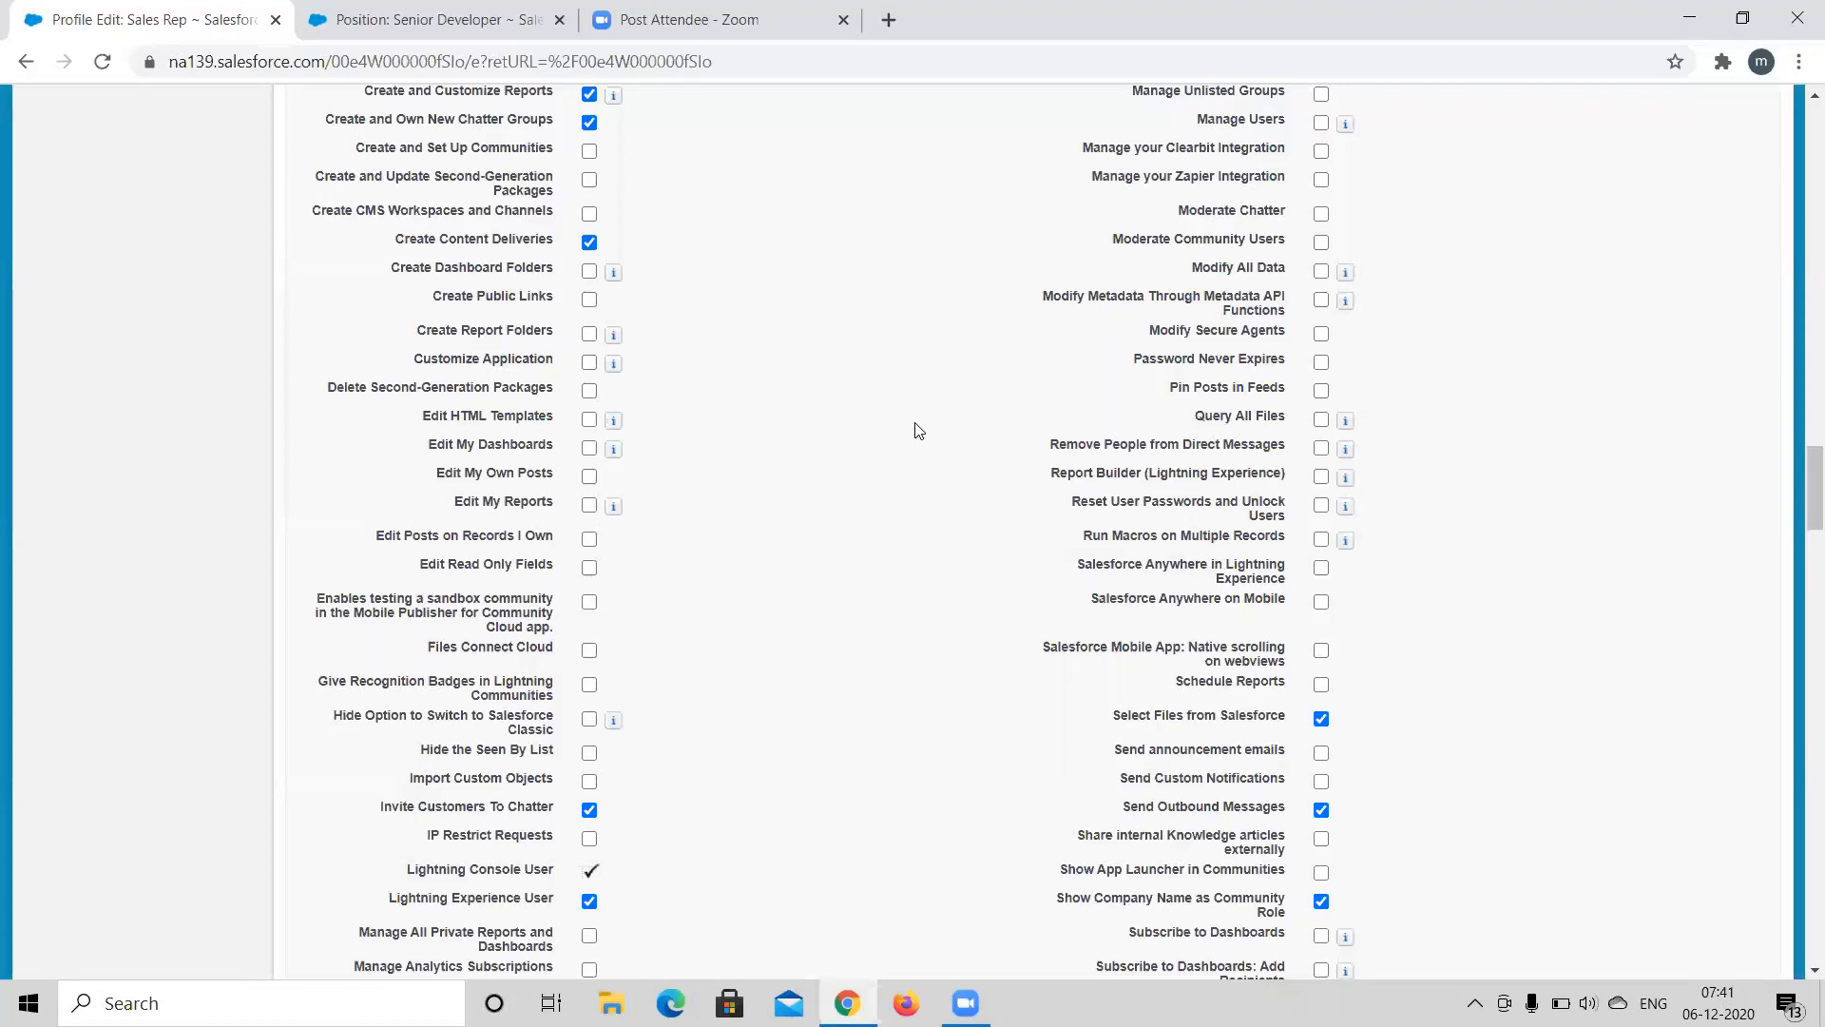
pyautogui.scroll(1, 920, 431)
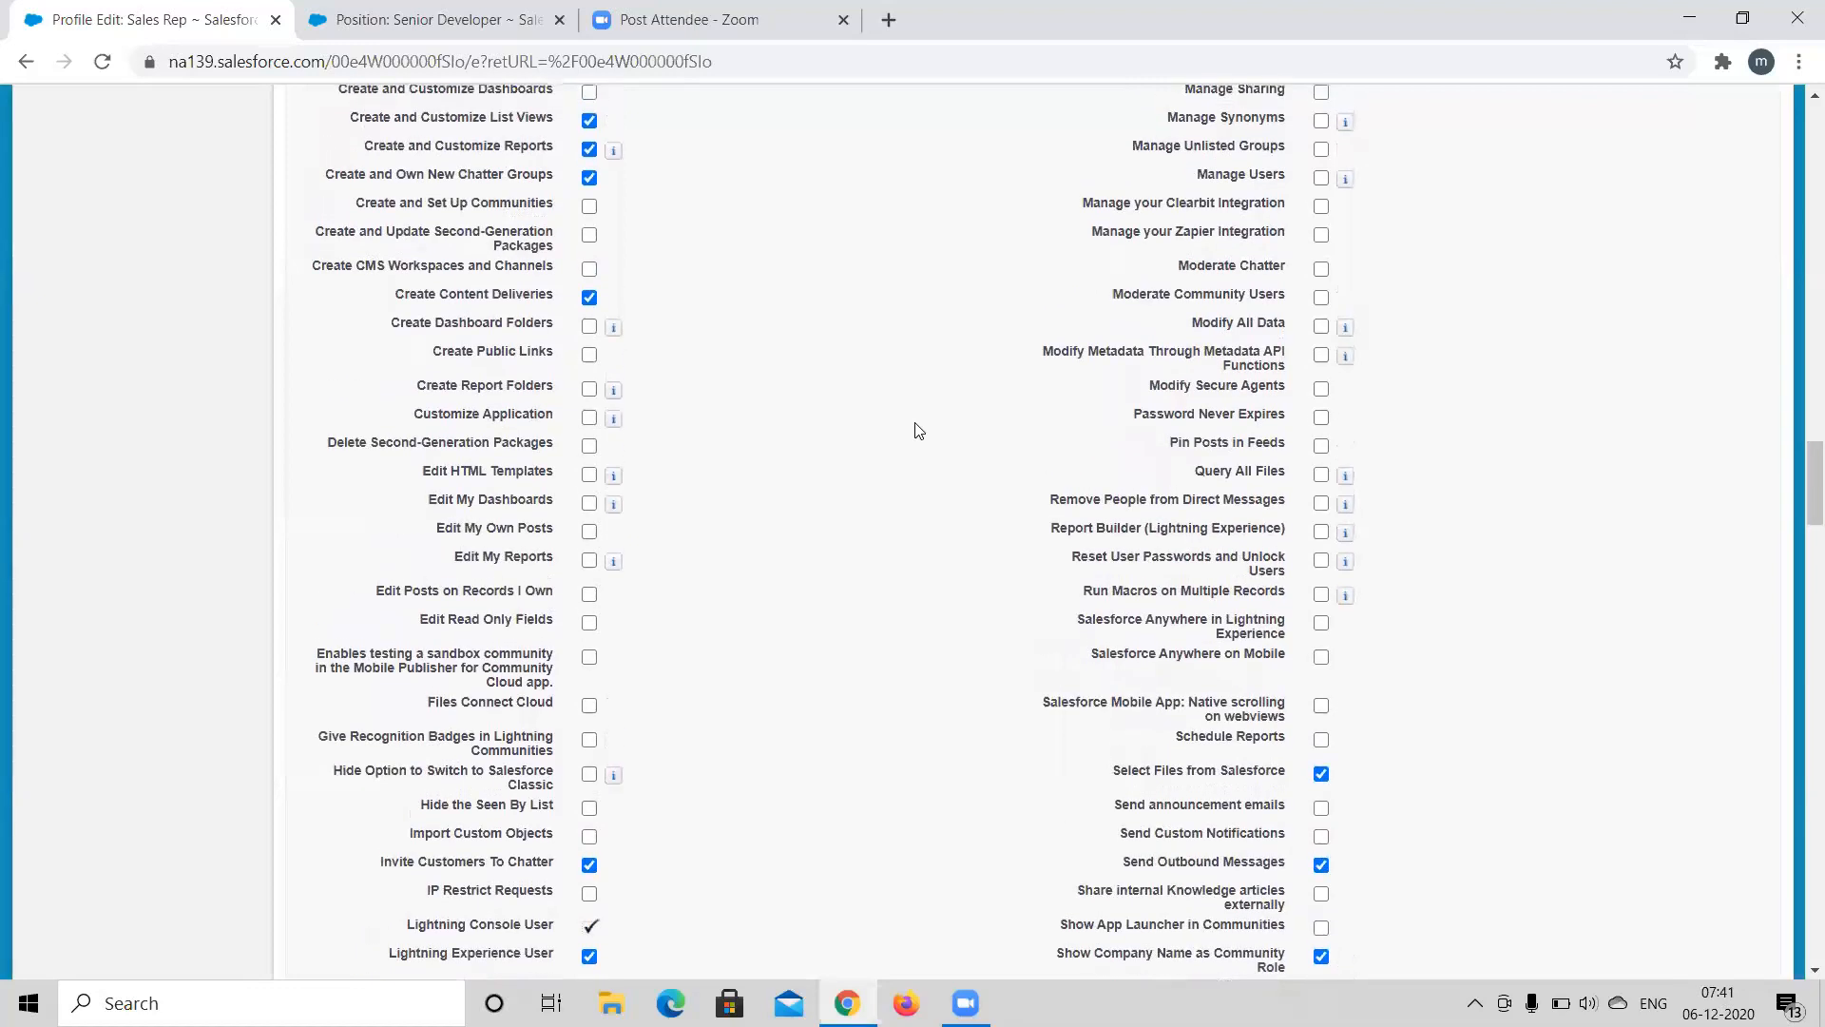
pyautogui.scroll(2, 919, 431)
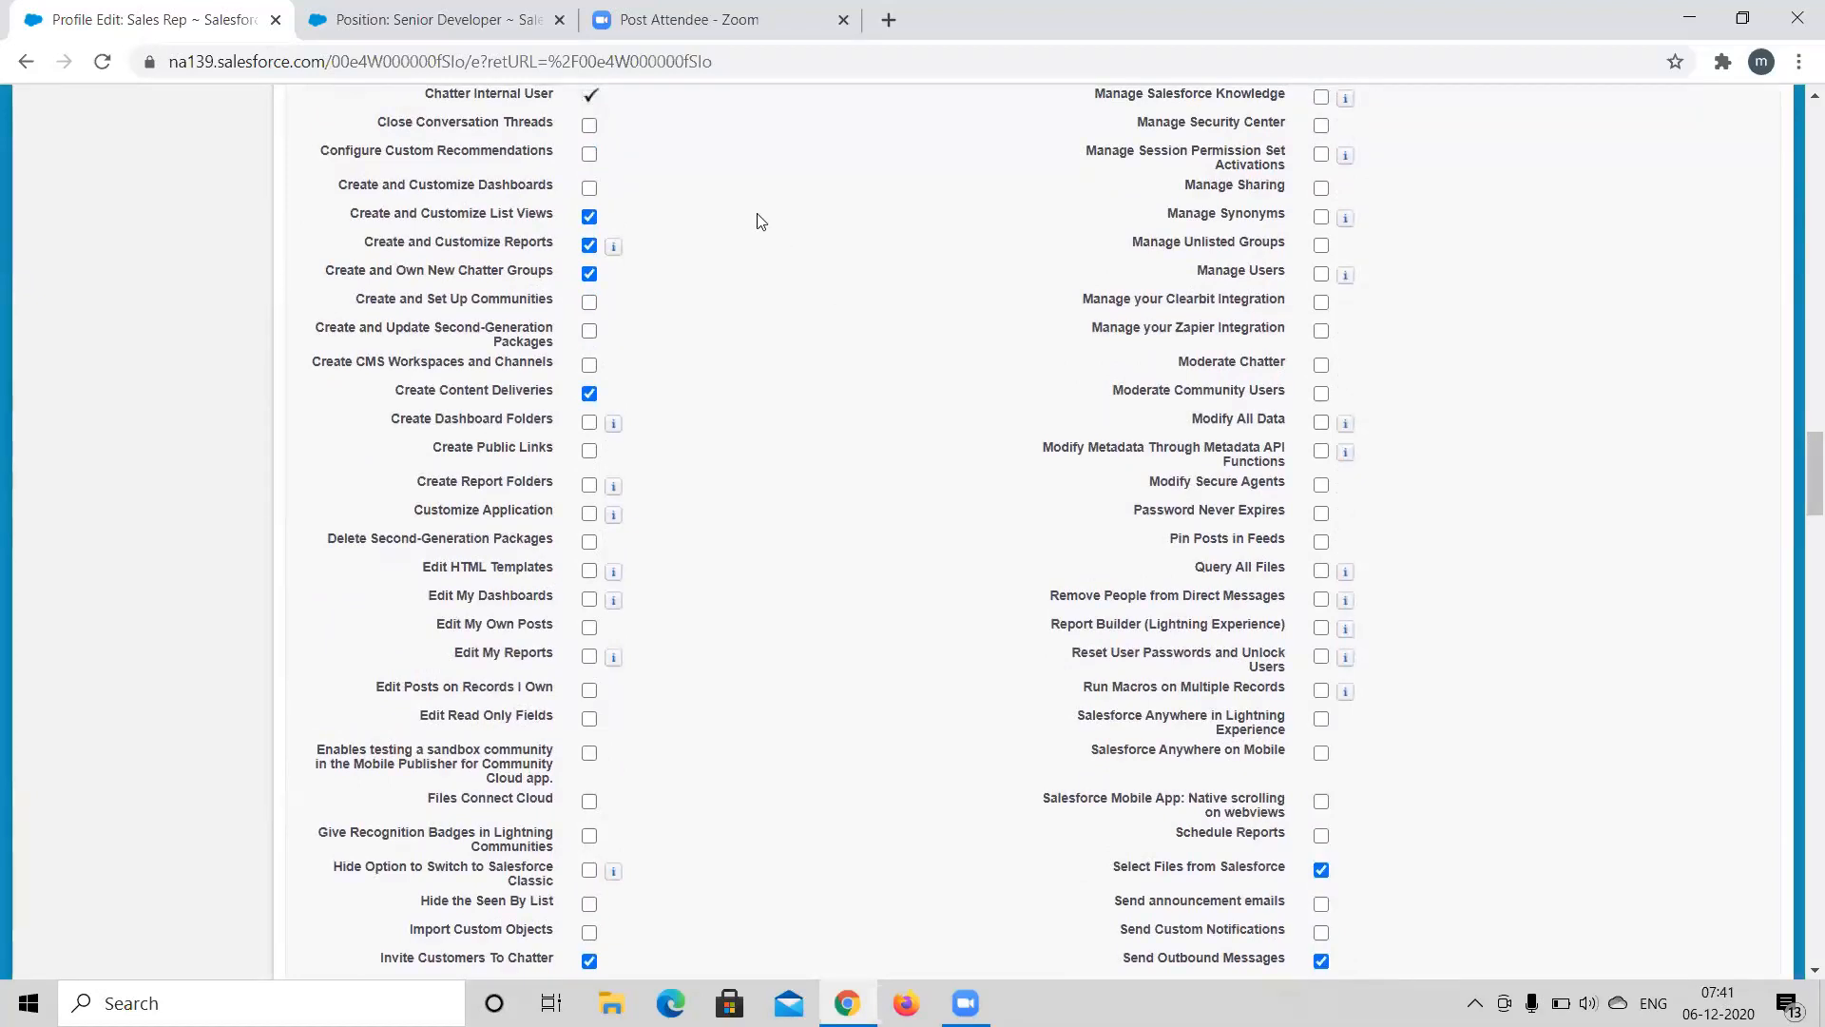
pyautogui.scroll(5, 860, 497)
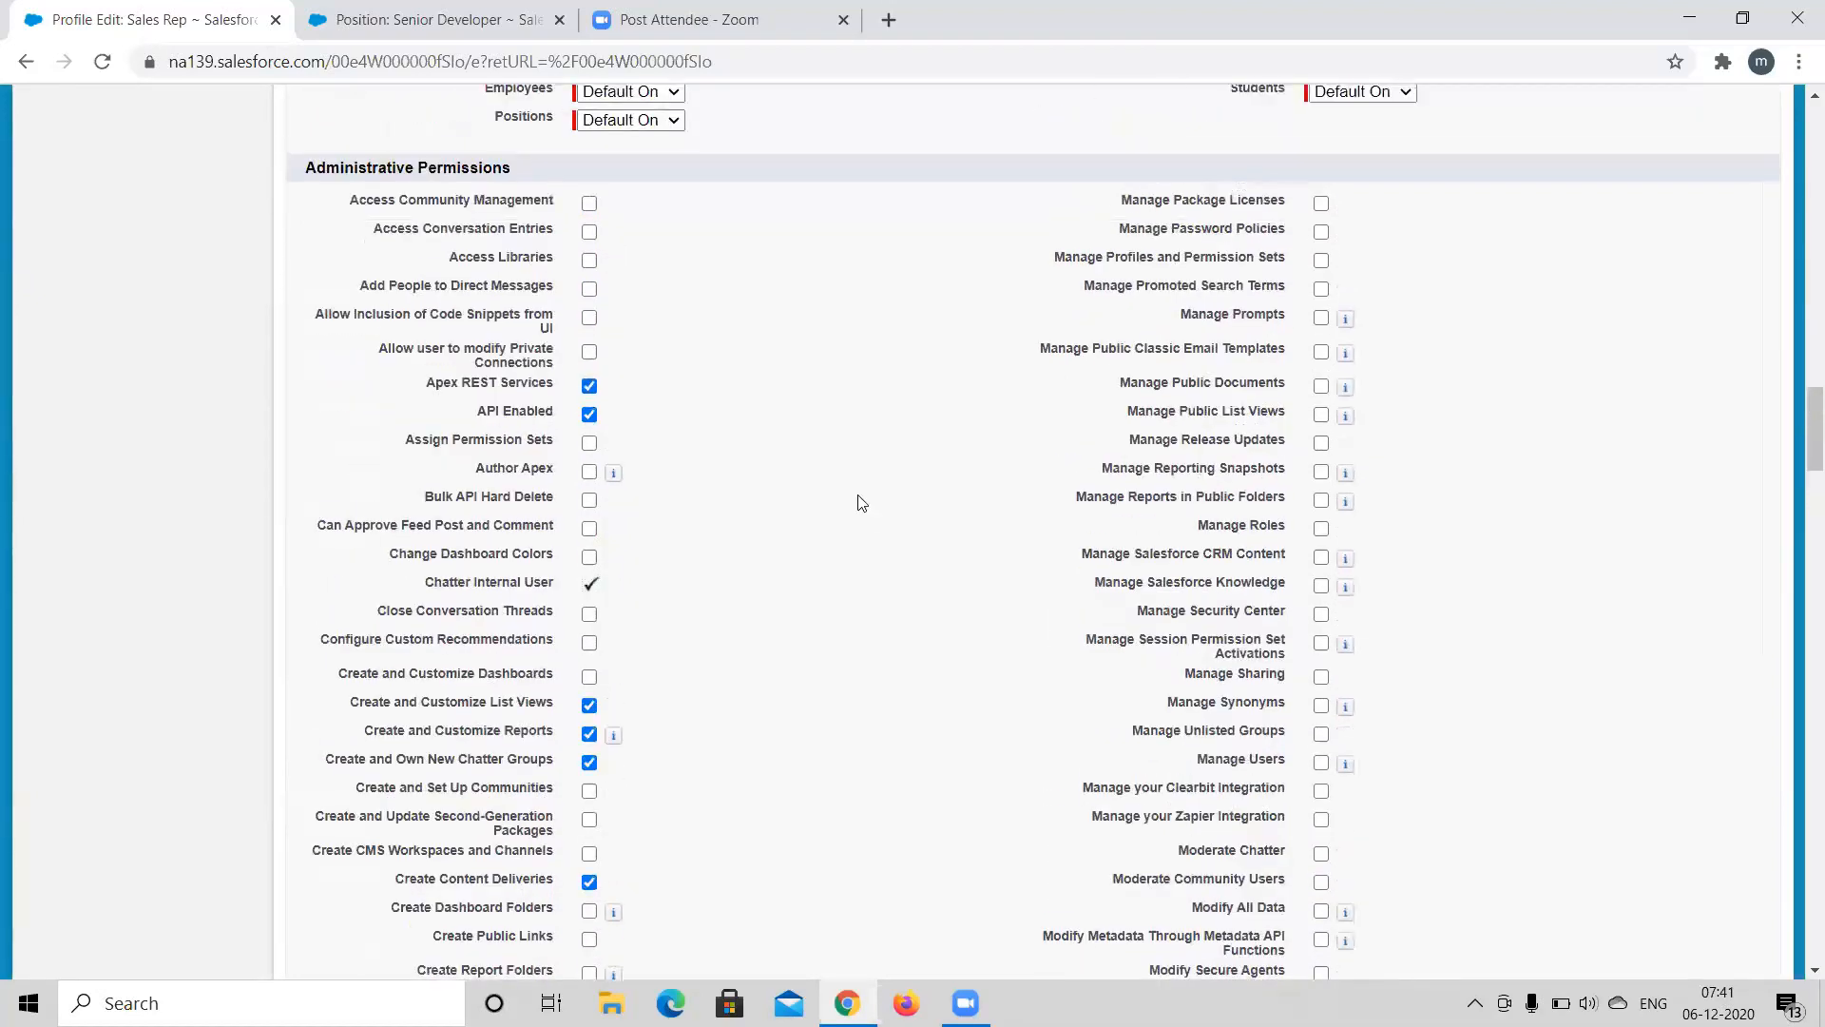
# Toggle the Create and Customize Dashboards administrative permission on and back off to demonstrate it.
pyautogui.scroll(-3, 855, 501)
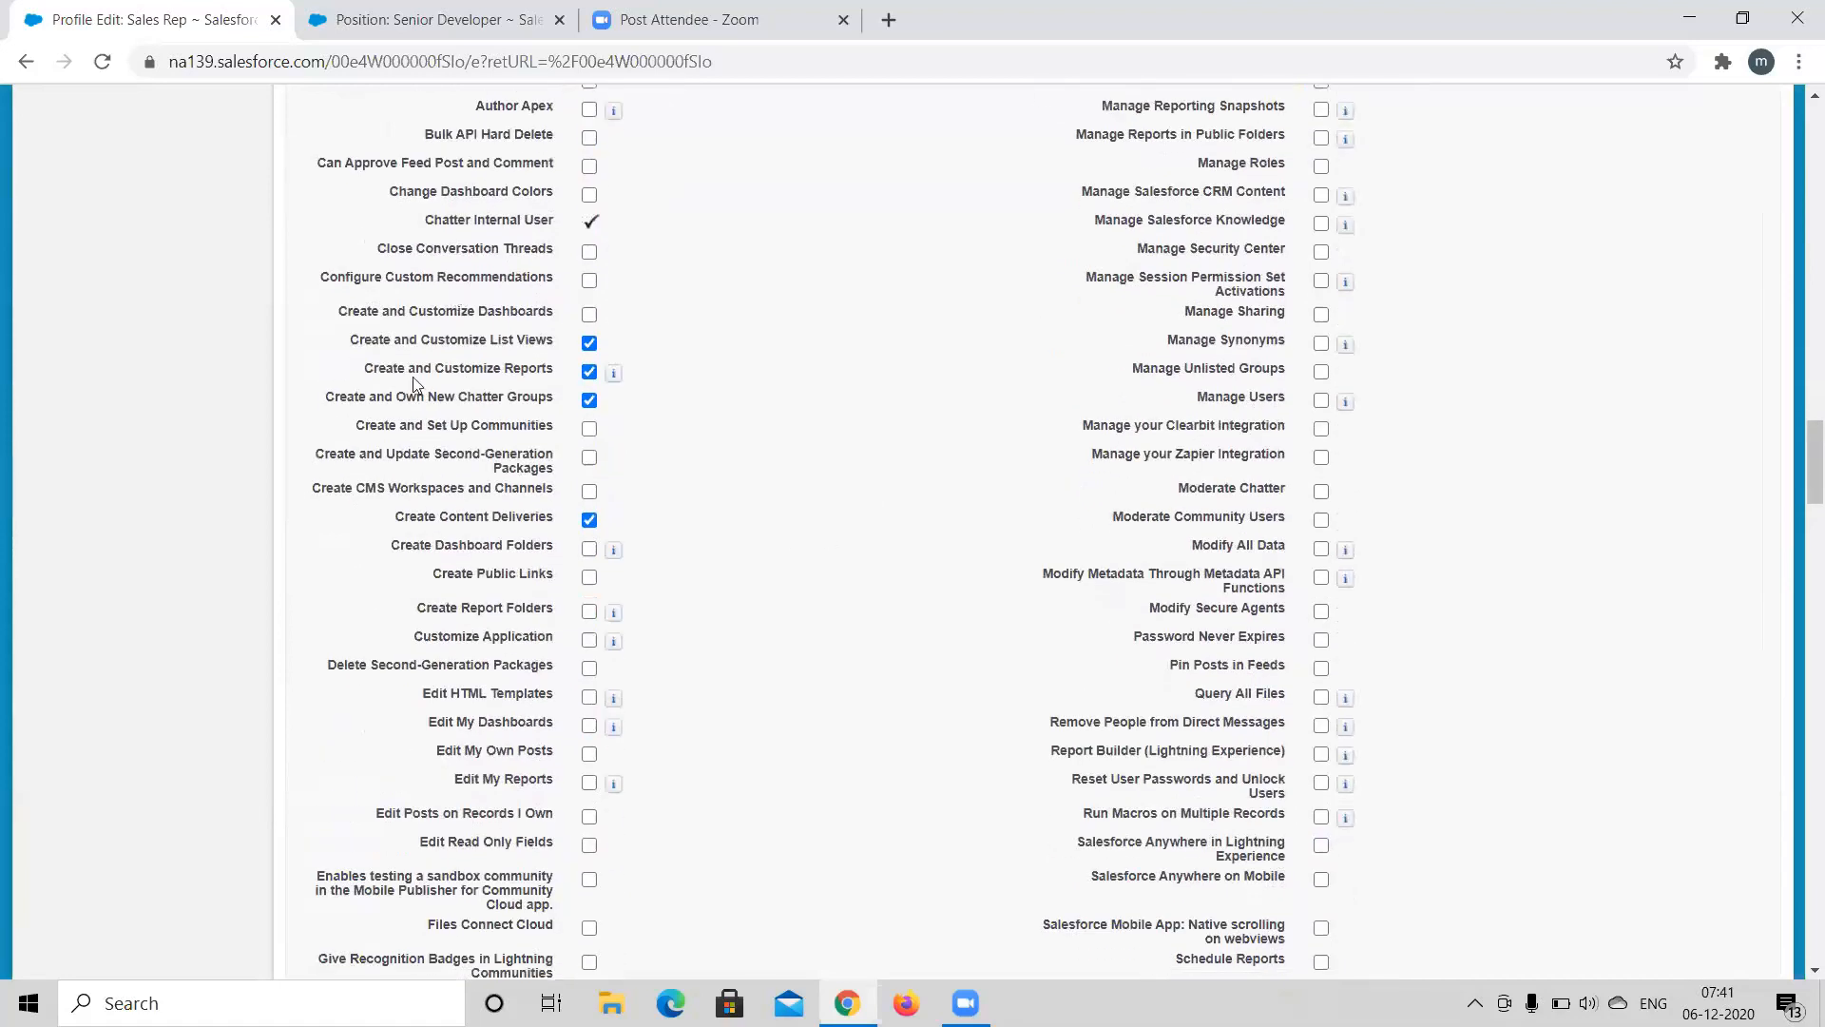
pyautogui.click(590, 316)
pyautogui.click(590, 316)
# Review the remaining Administrative Permissions and continue into the General User Permissions.
pyautogui.scroll(-7, 677, 479)
pyautogui.scroll(-4, 677, 479)
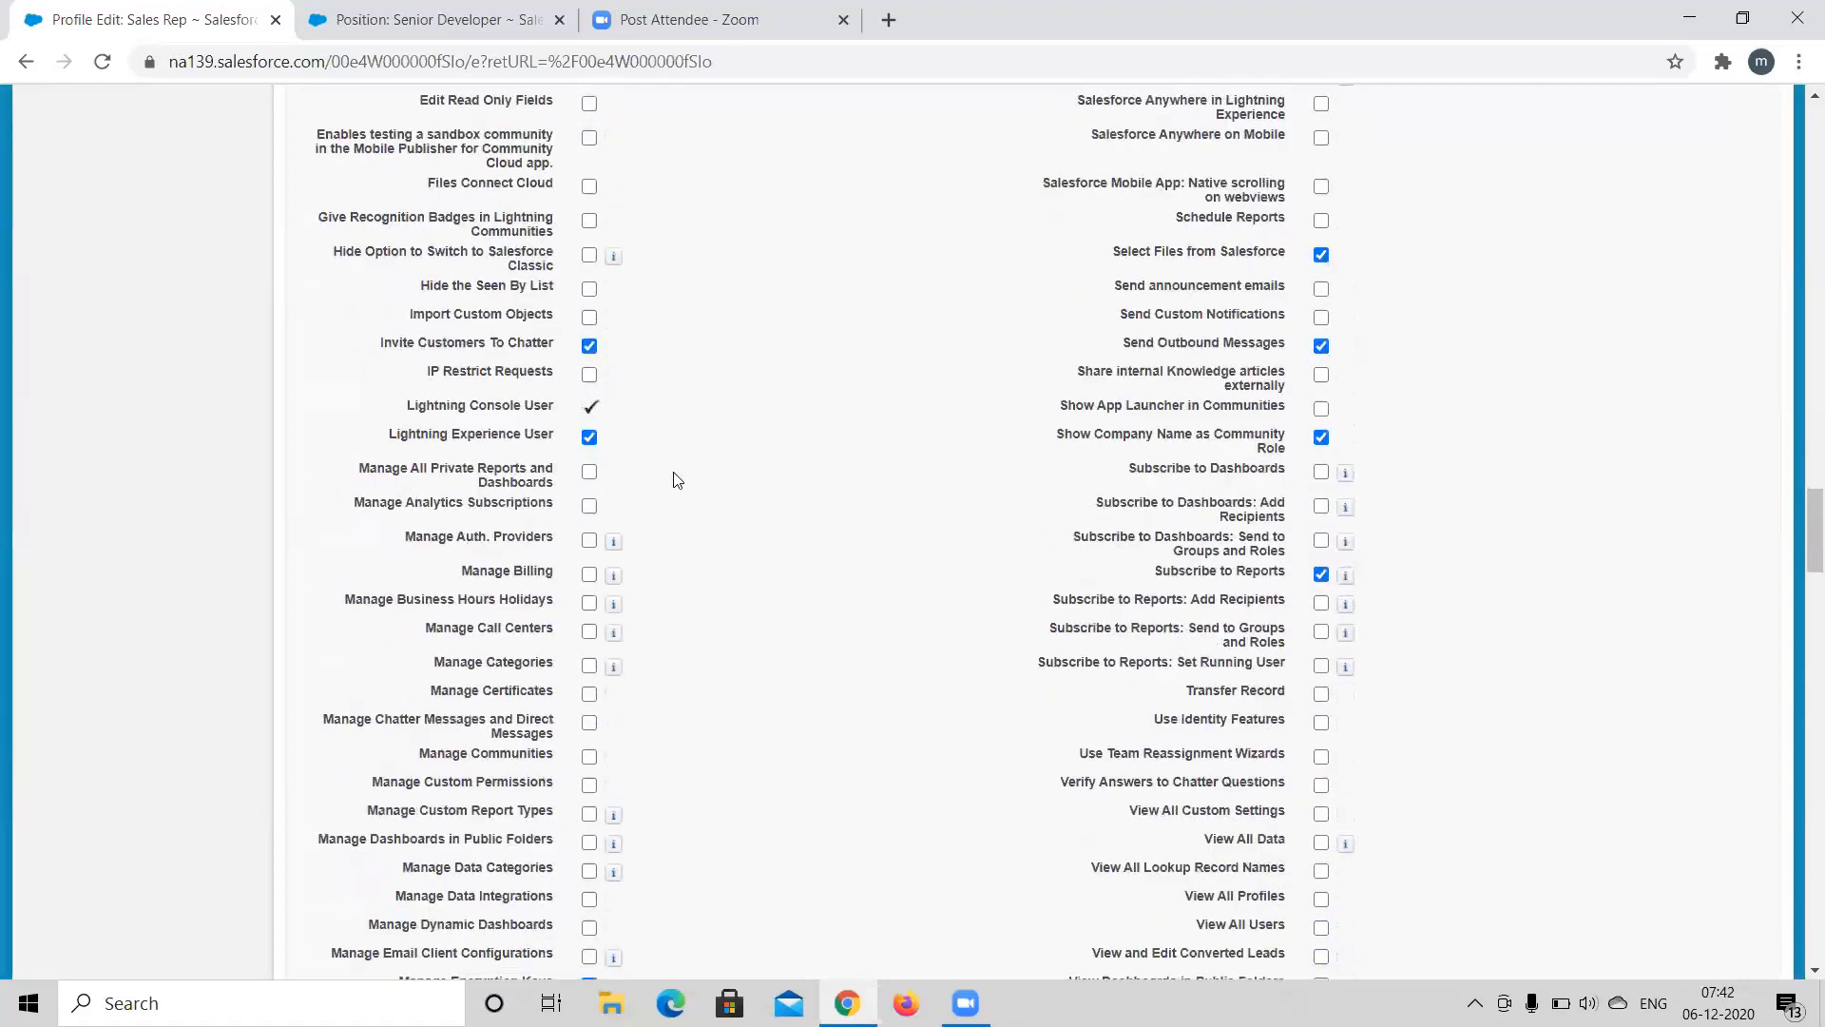
pyautogui.scroll(-2, 677, 479)
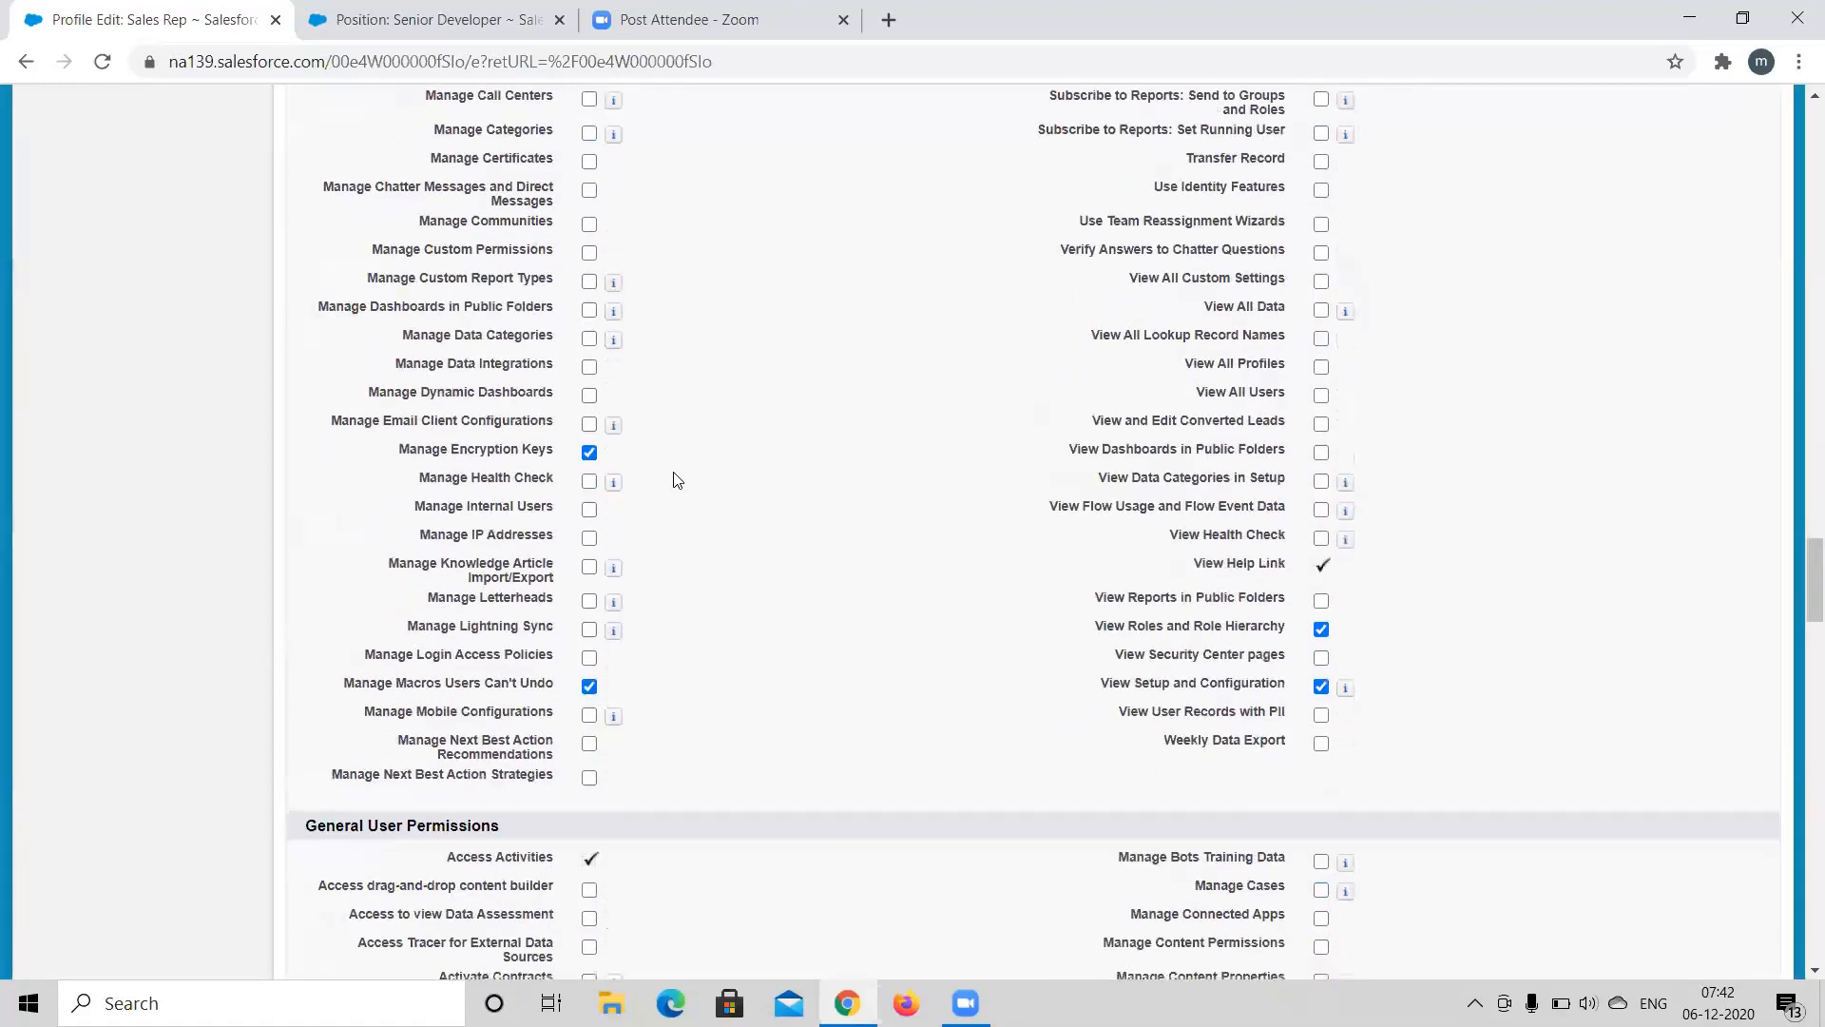
pyautogui.scroll(-8, 677, 479)
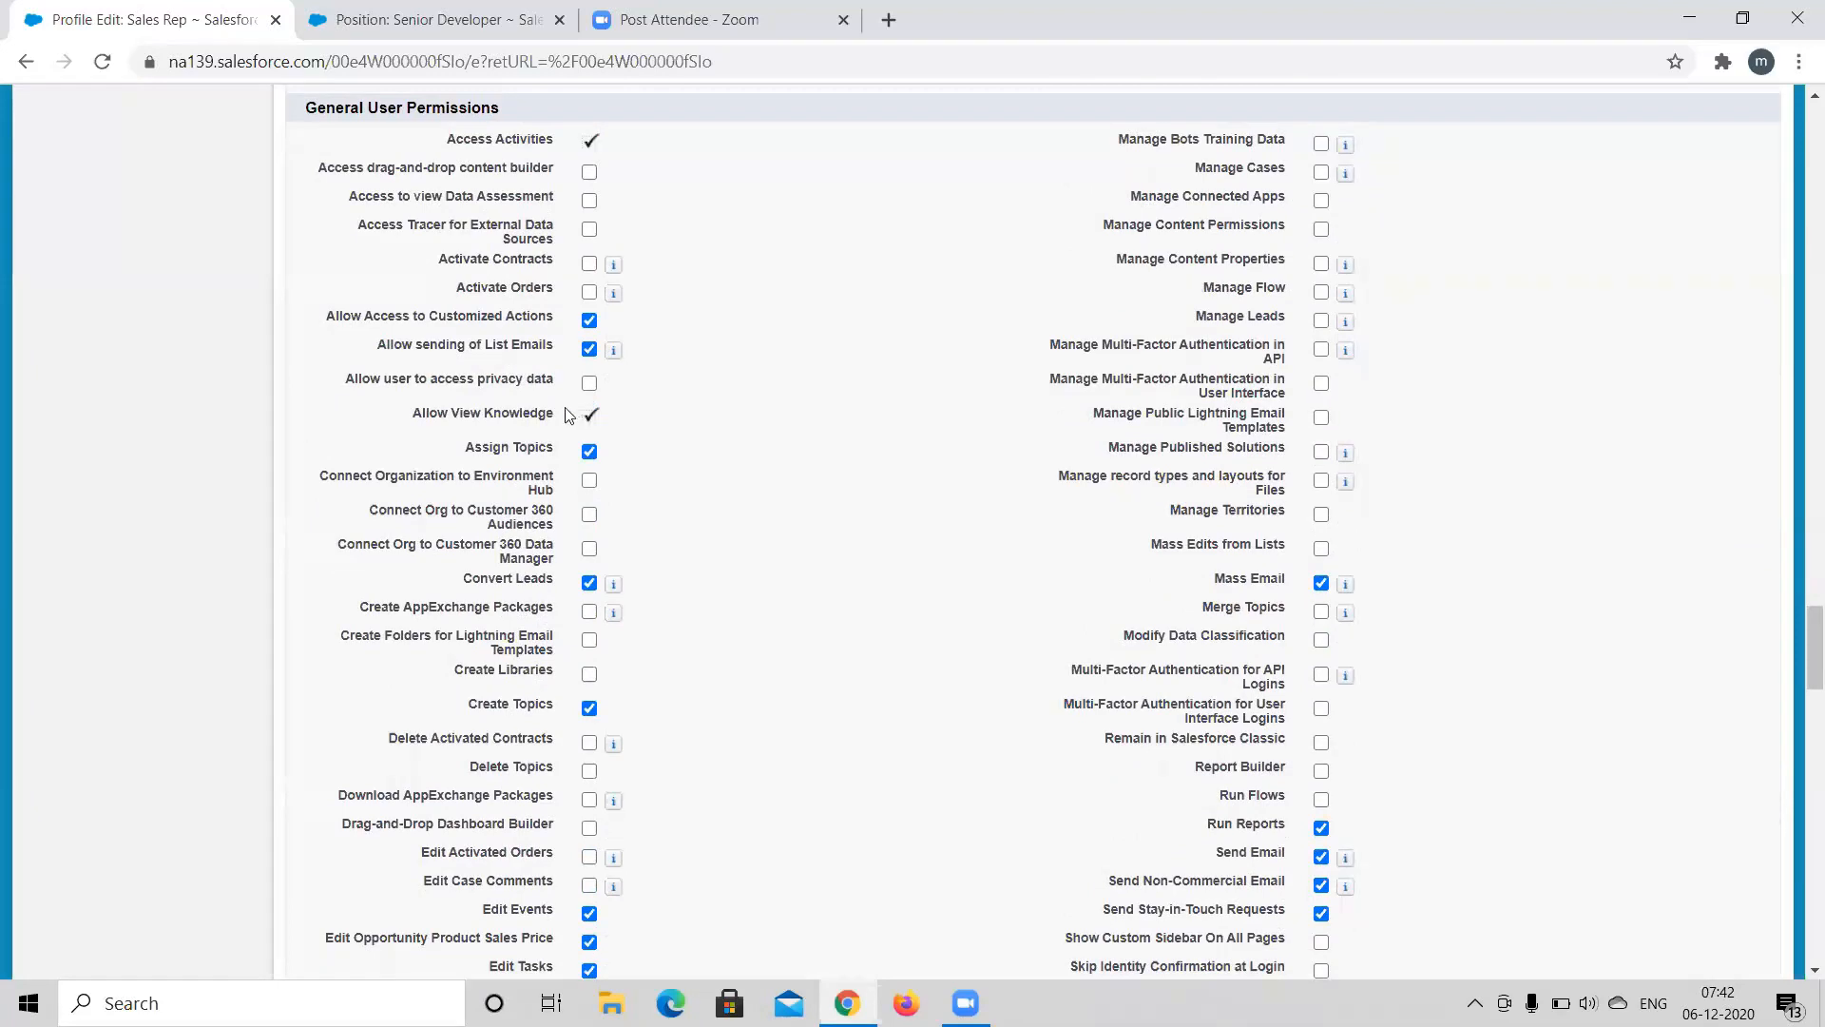
pyautogui.scroll(7, 575, 413)
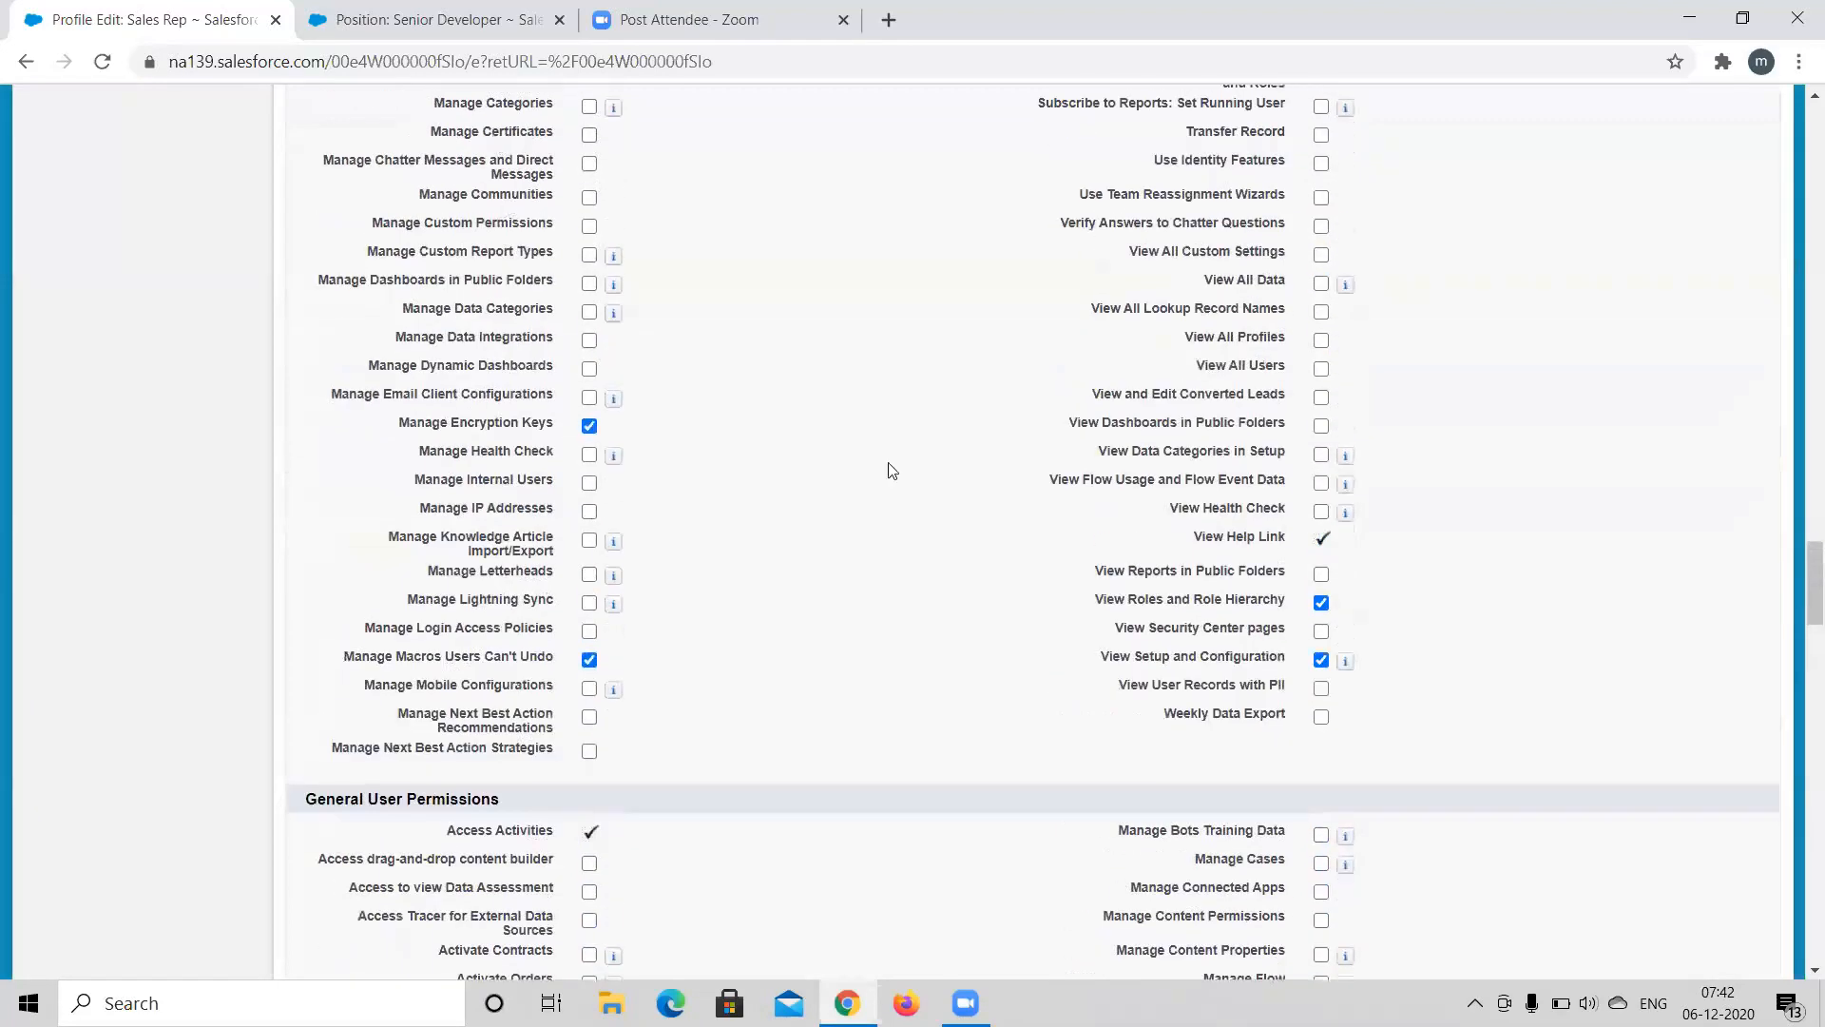
pyautogui.scroll(-8, 889, 470)
pyautogui.scroll(-2, 892, 470)
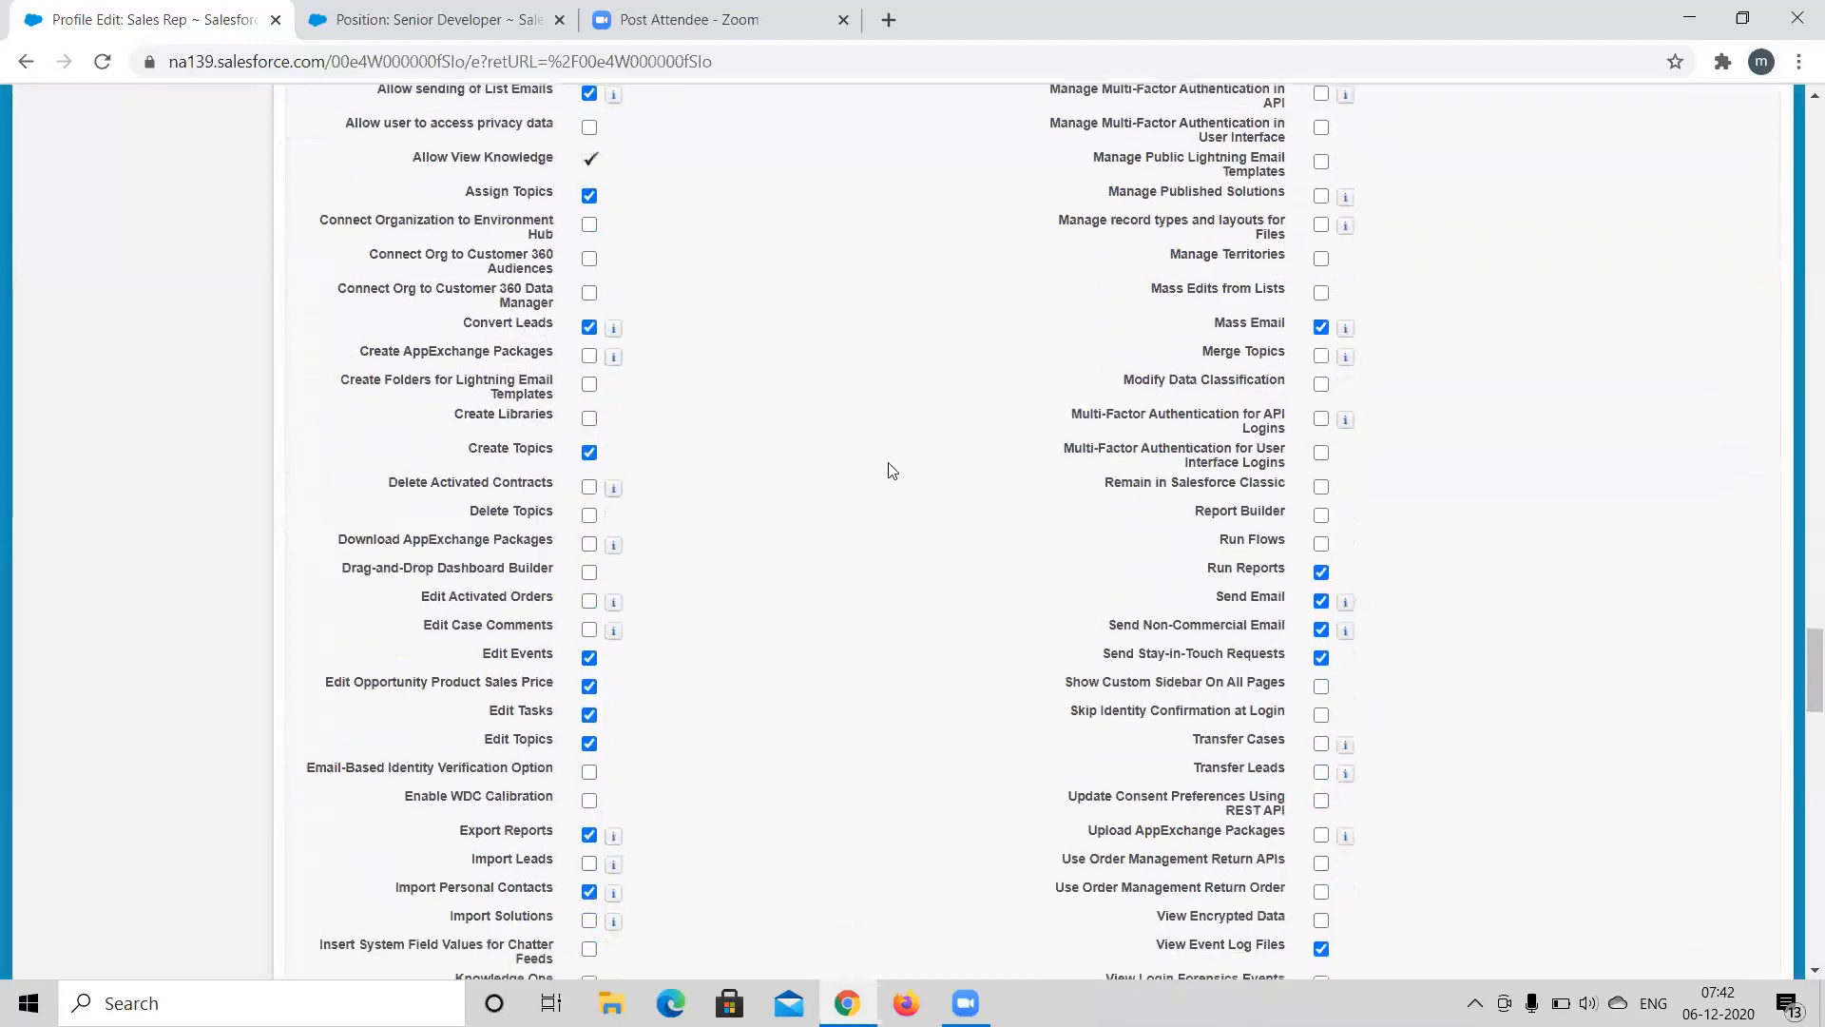
# Toggle the Run Reports general user permission off and back on.
pyautogui.click(1322, 572)
pyautogui.click(1321, 572)
pyautogui.scroll(1, 1324, 580)
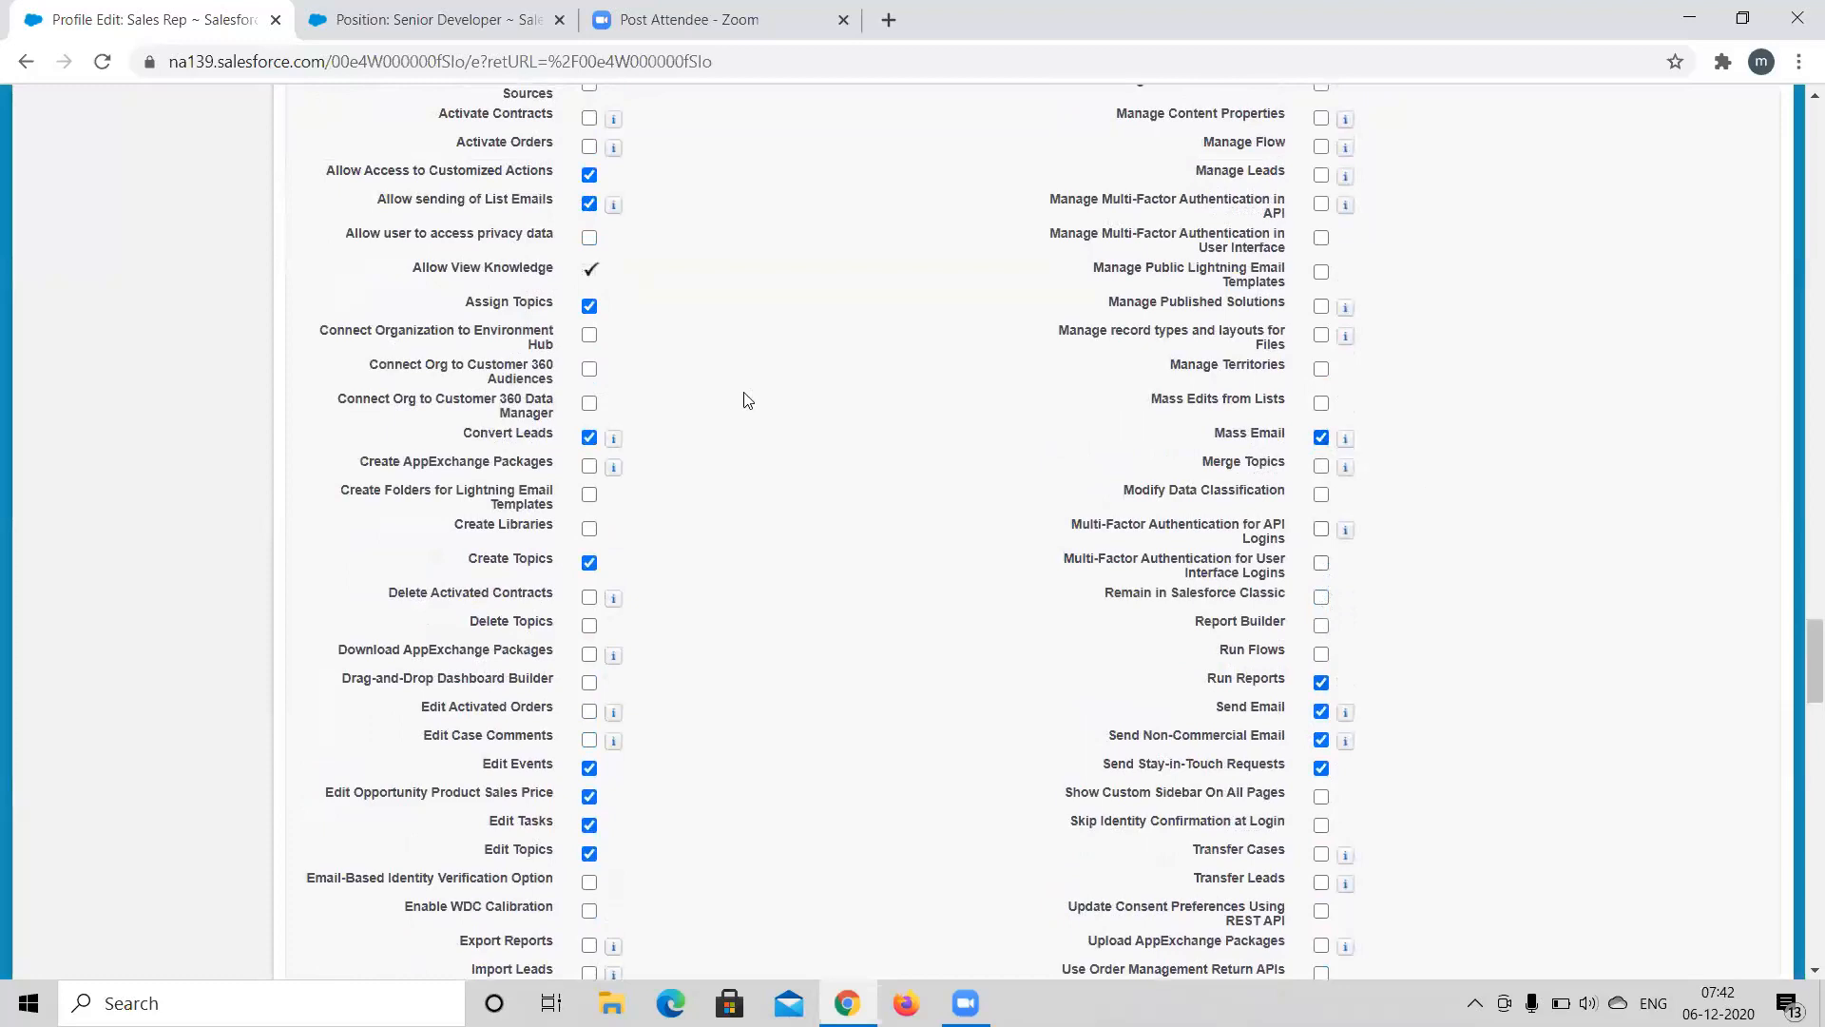
# Review the rest of the General User Permissions and the Standard Object Permissions for objects such as Accounts, Contacts and Documents.
pyautogui.scroll(2, 745, 398)
pyautogui.scroll(-5, 747, 399)
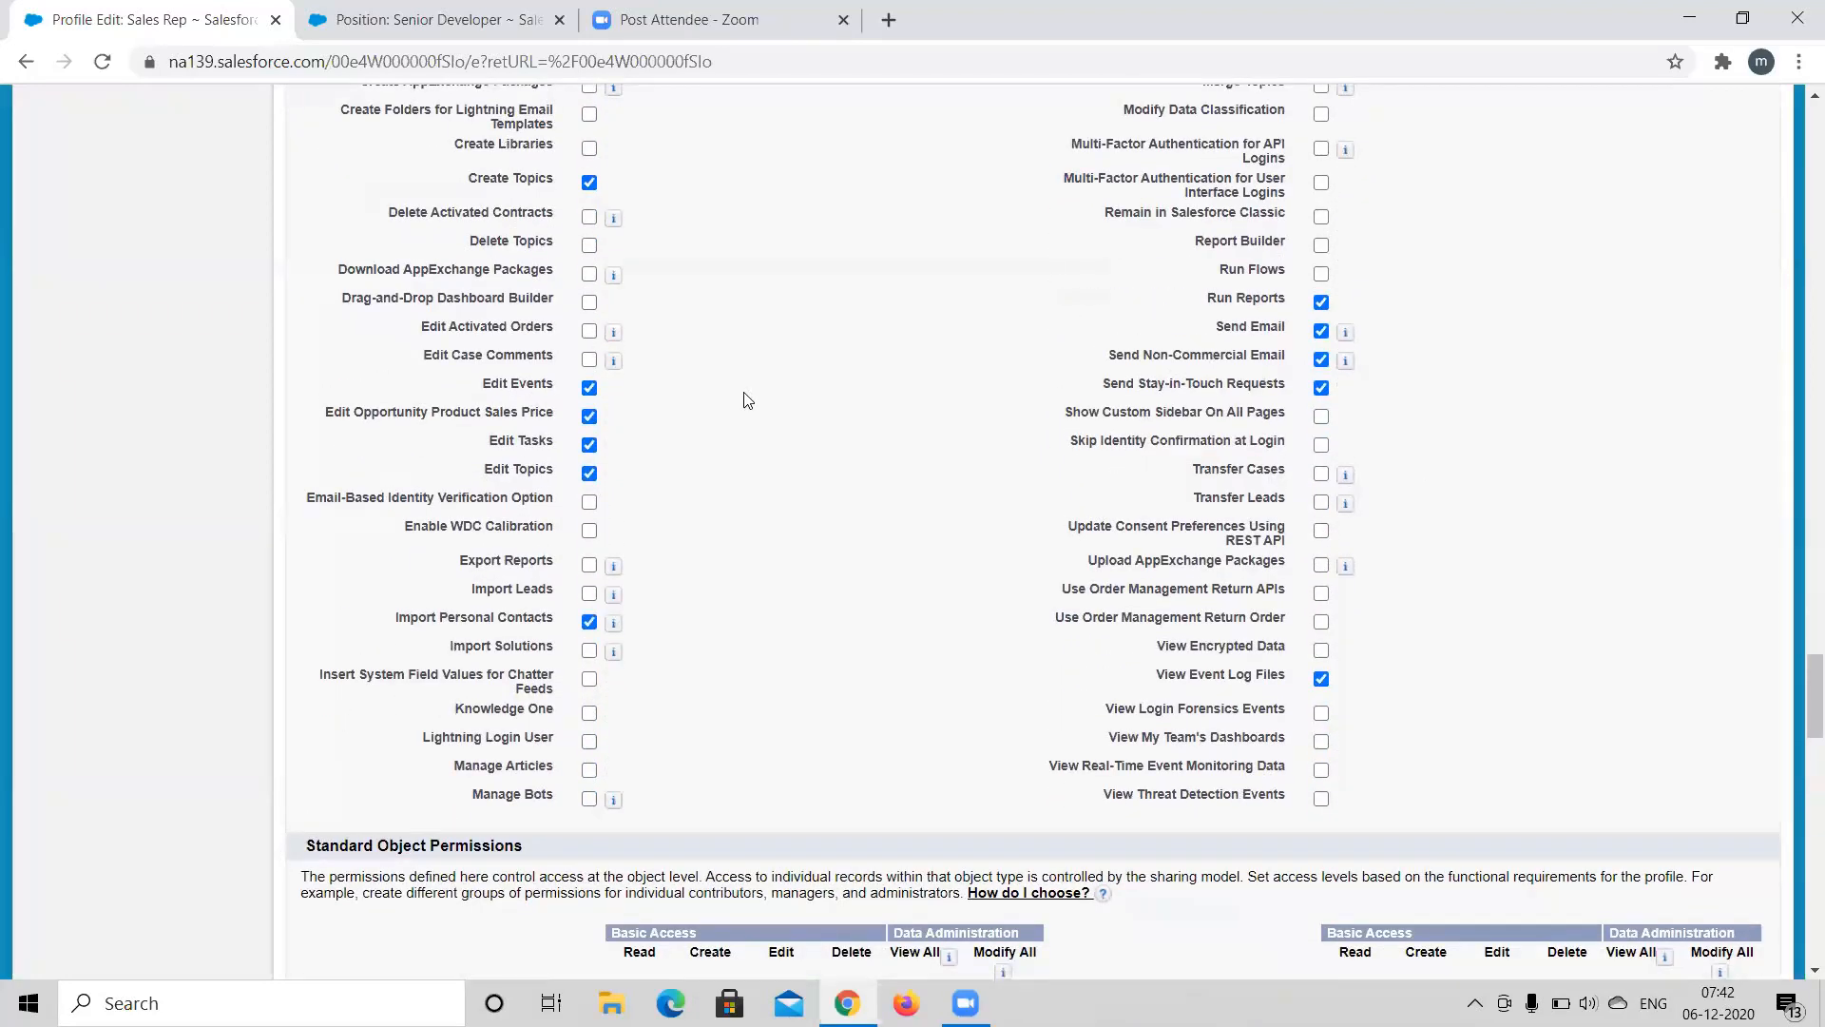
pyautogui.scroll(-2, 747, 399)
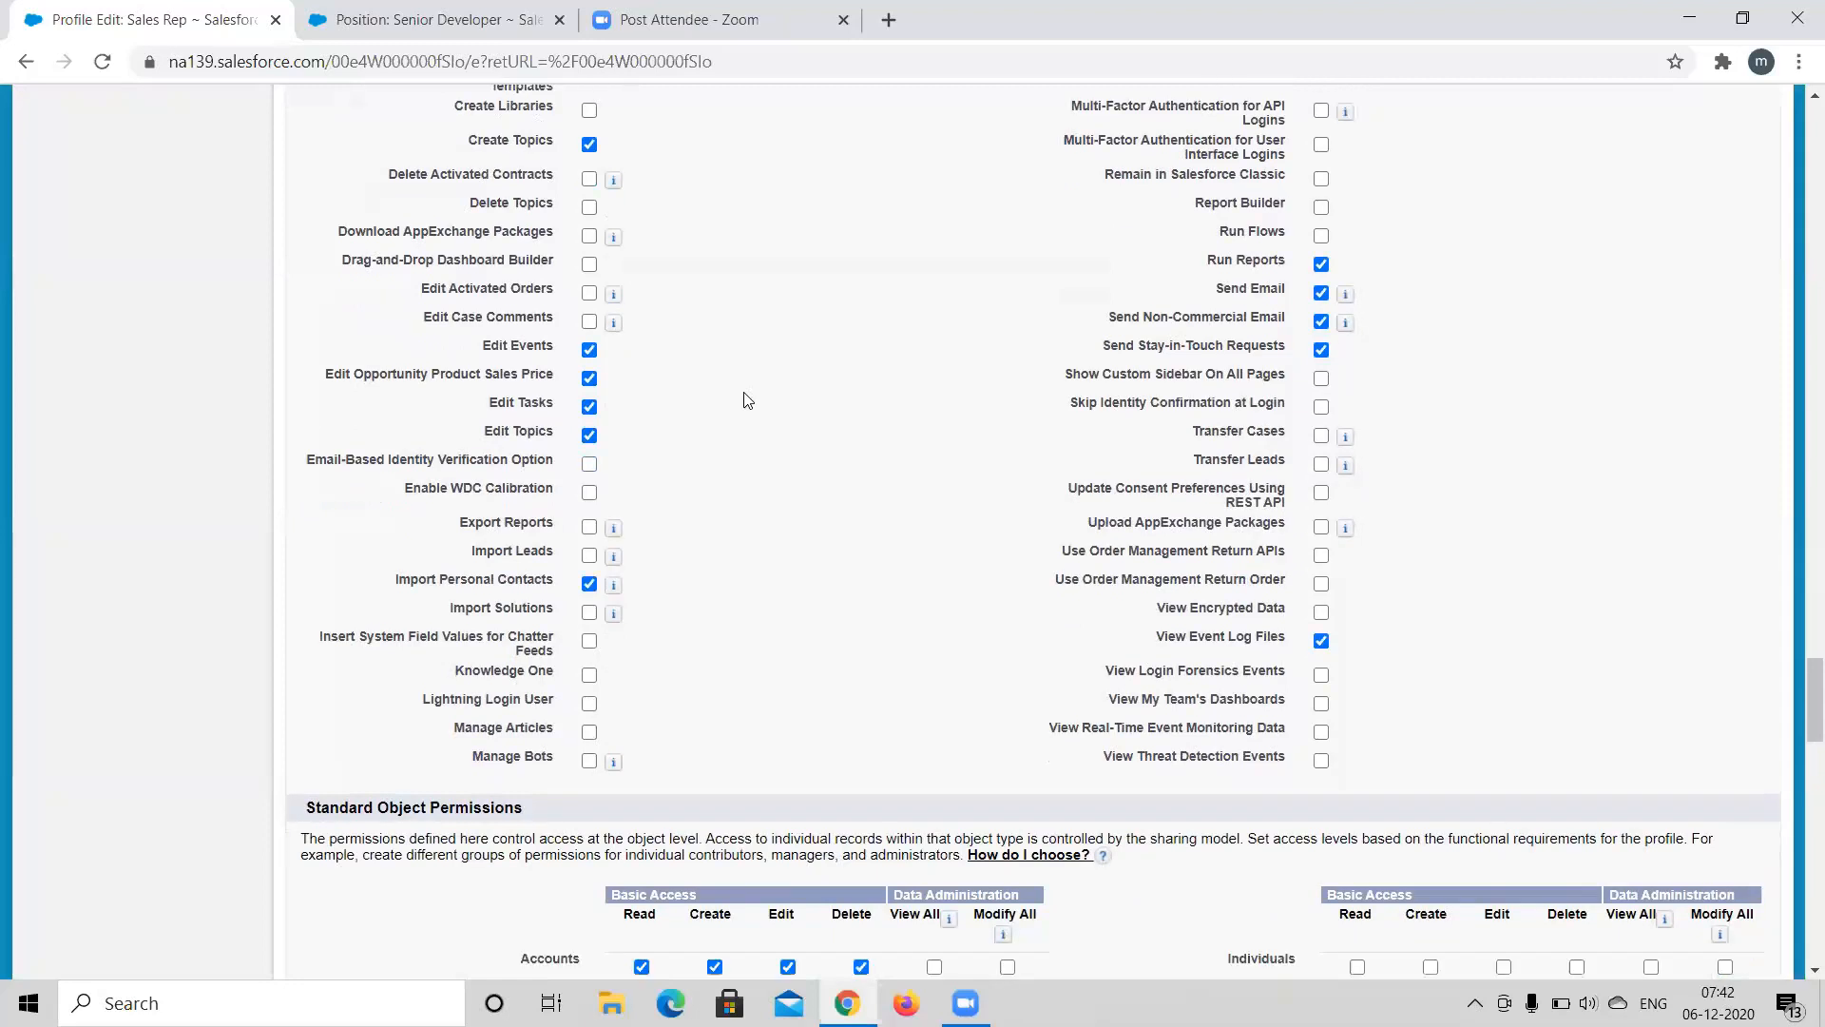
pyautogui.scroll(-4, 747, 399)
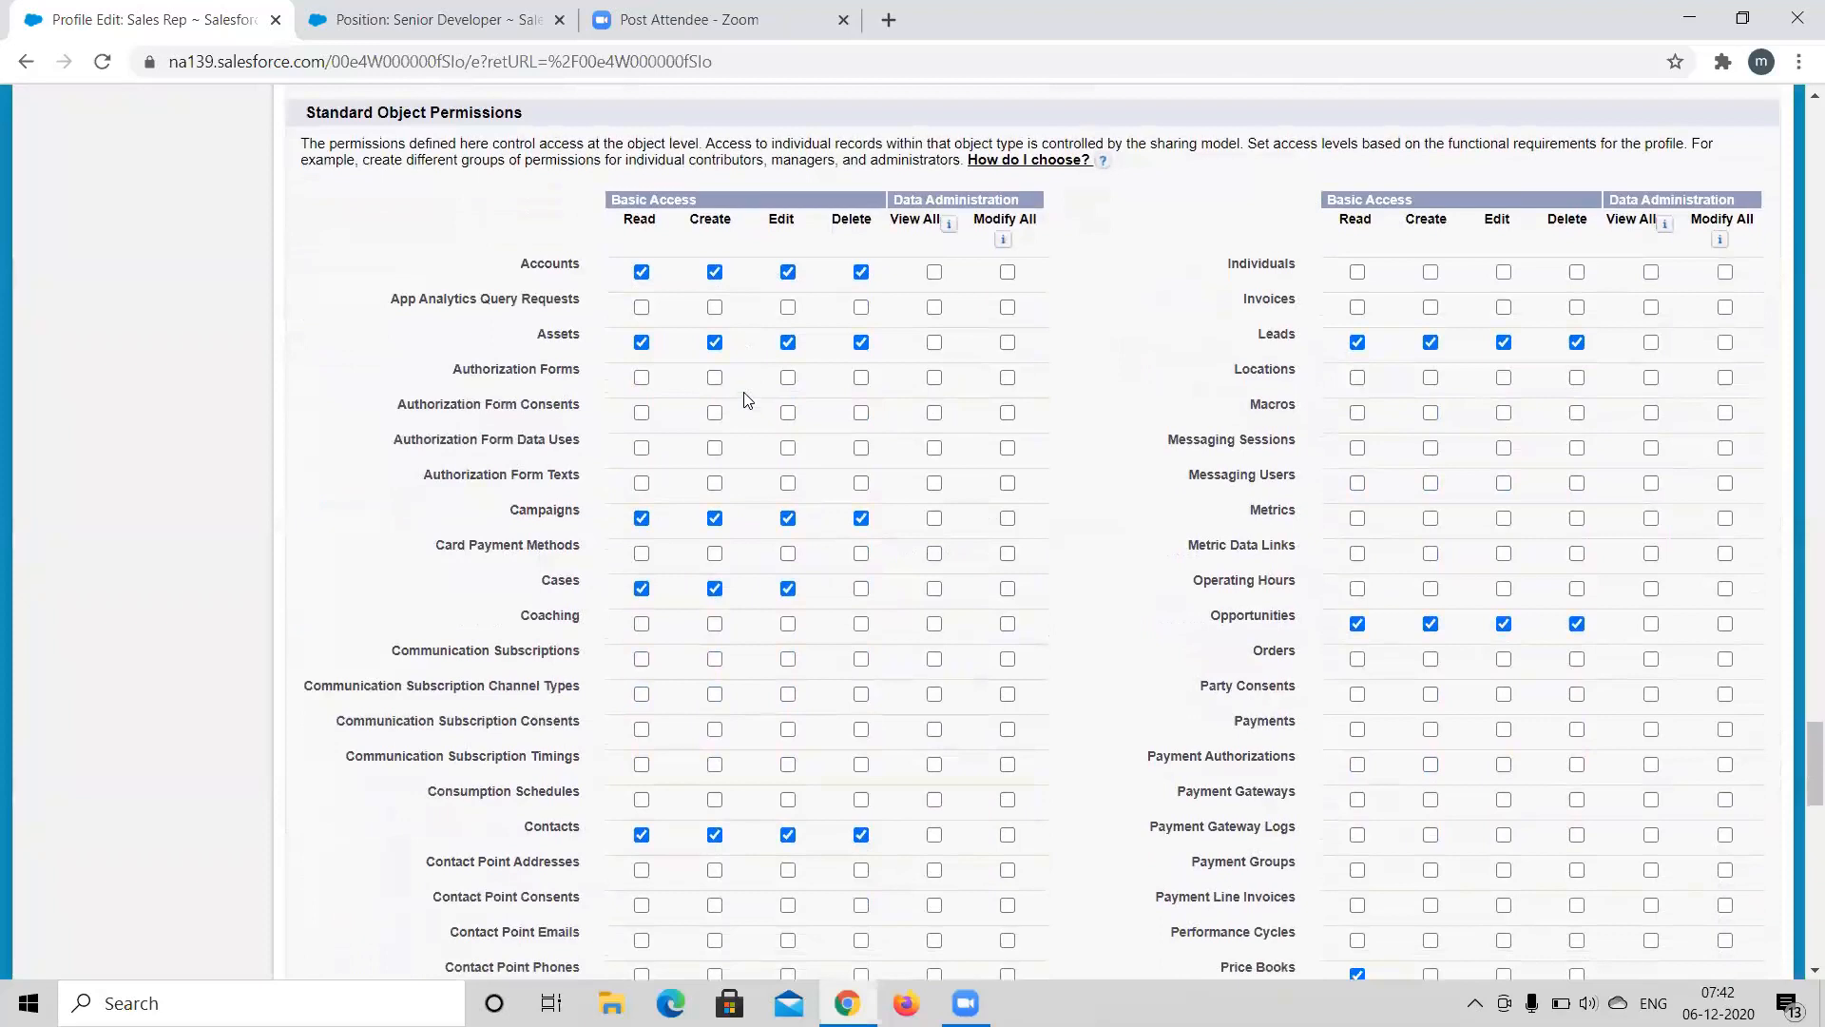
pyautogui.scroll(-1, 747, 399)
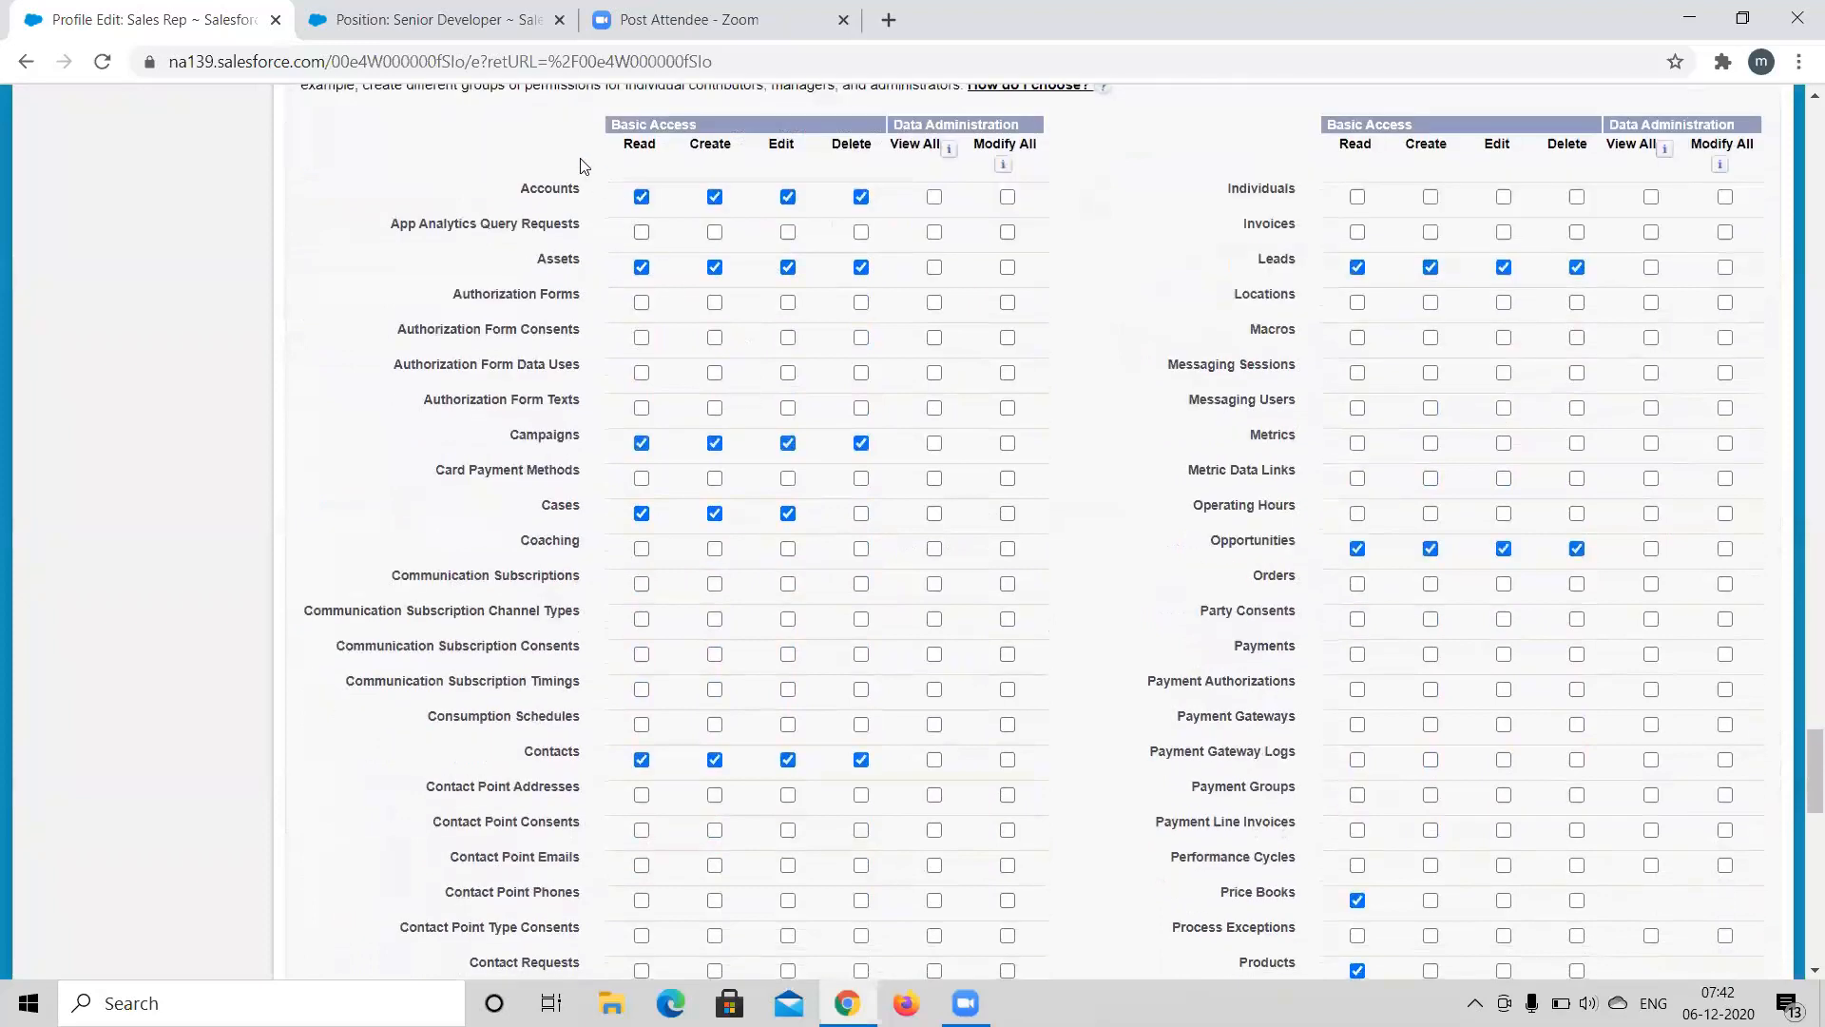
pyautogui.scroll(-3, 518, 599)
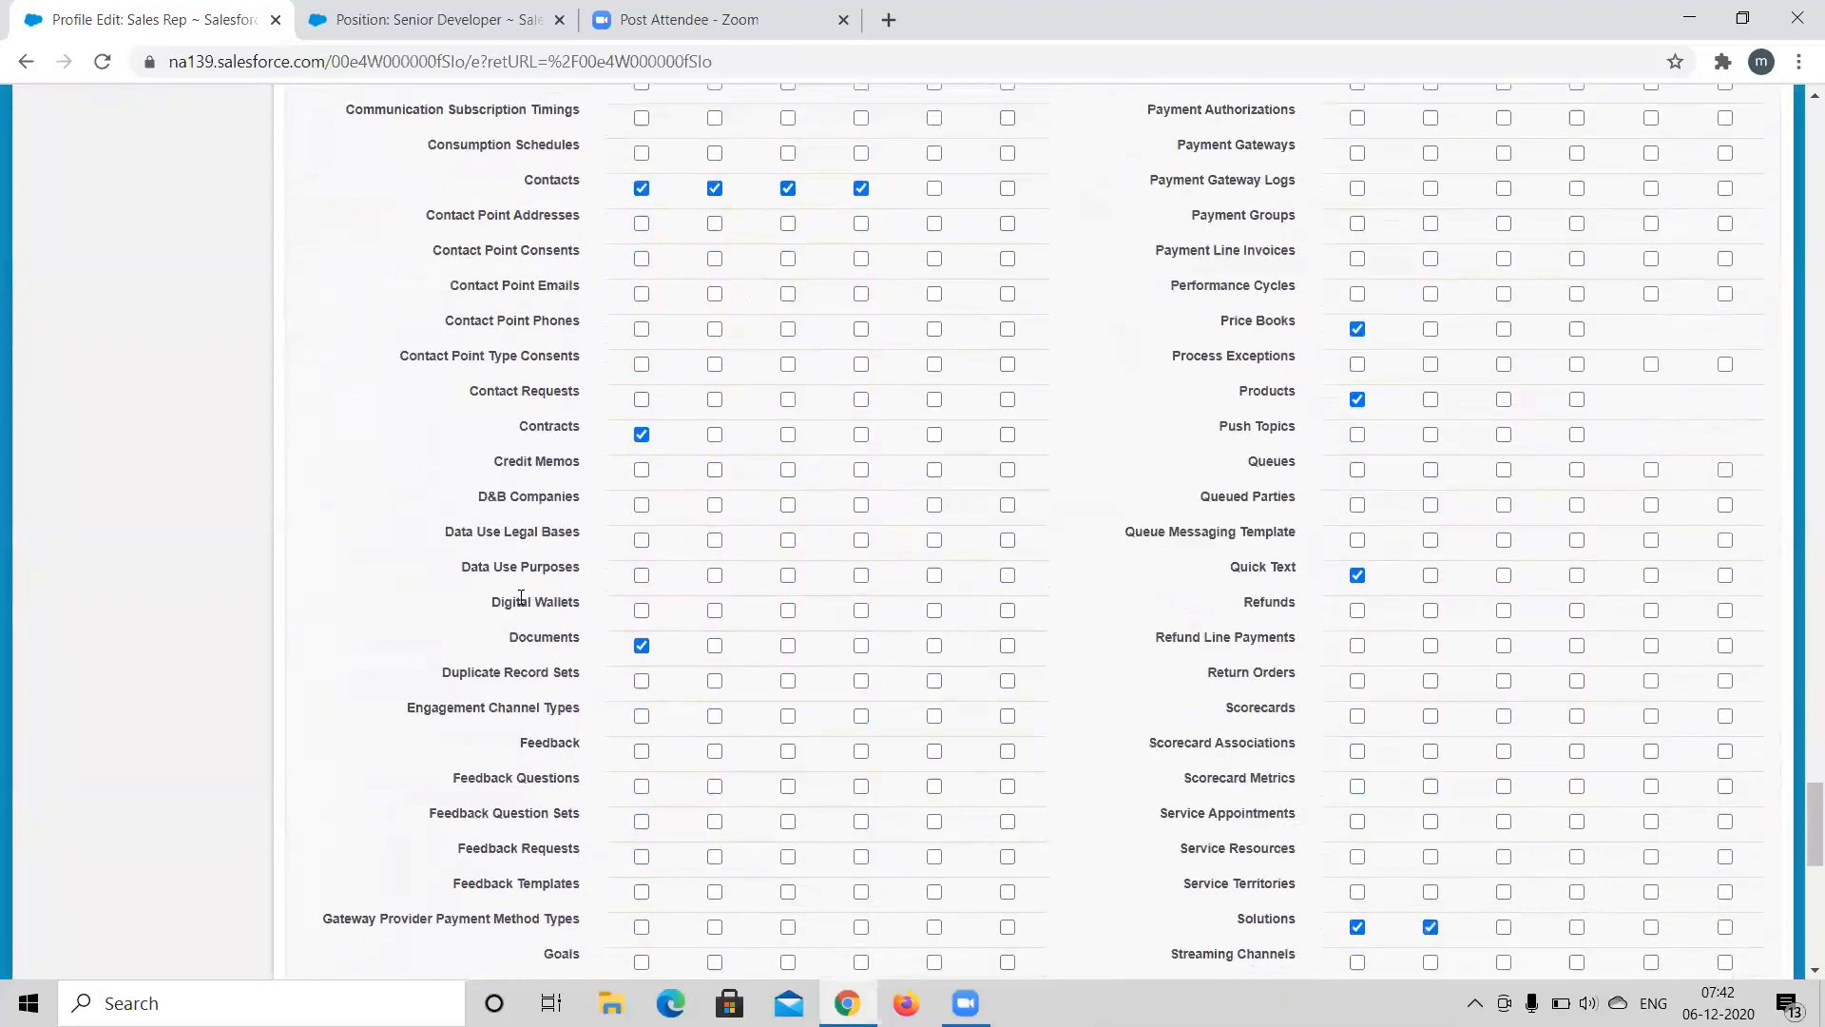
pyautogui.scroll(1, 521, 597)
# Go to the Custom Object Permissions and highlight the Basic Access and Data Administration headings.
pyautogui.scroll(-9, 521, 412)
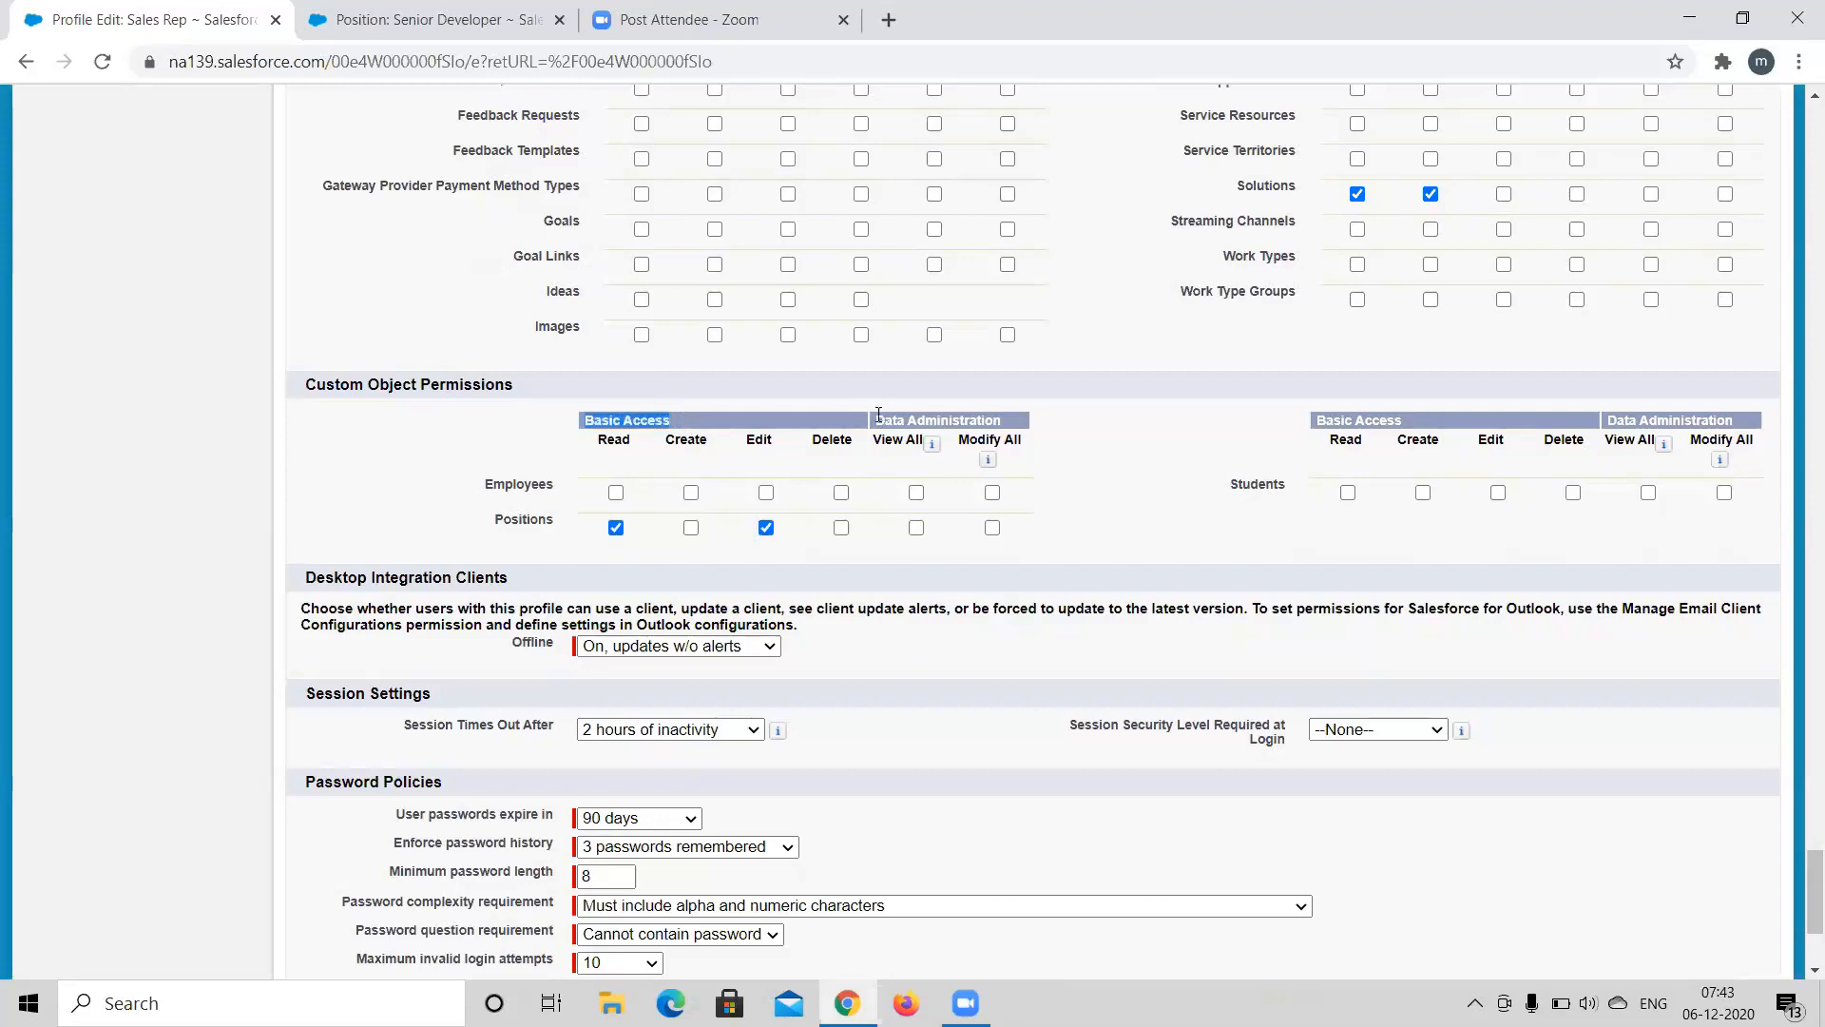
pyautogui.moveTo(996, 417); pyautogui.dragTo(1017, 417)
pyautogui.click(1015, 417)
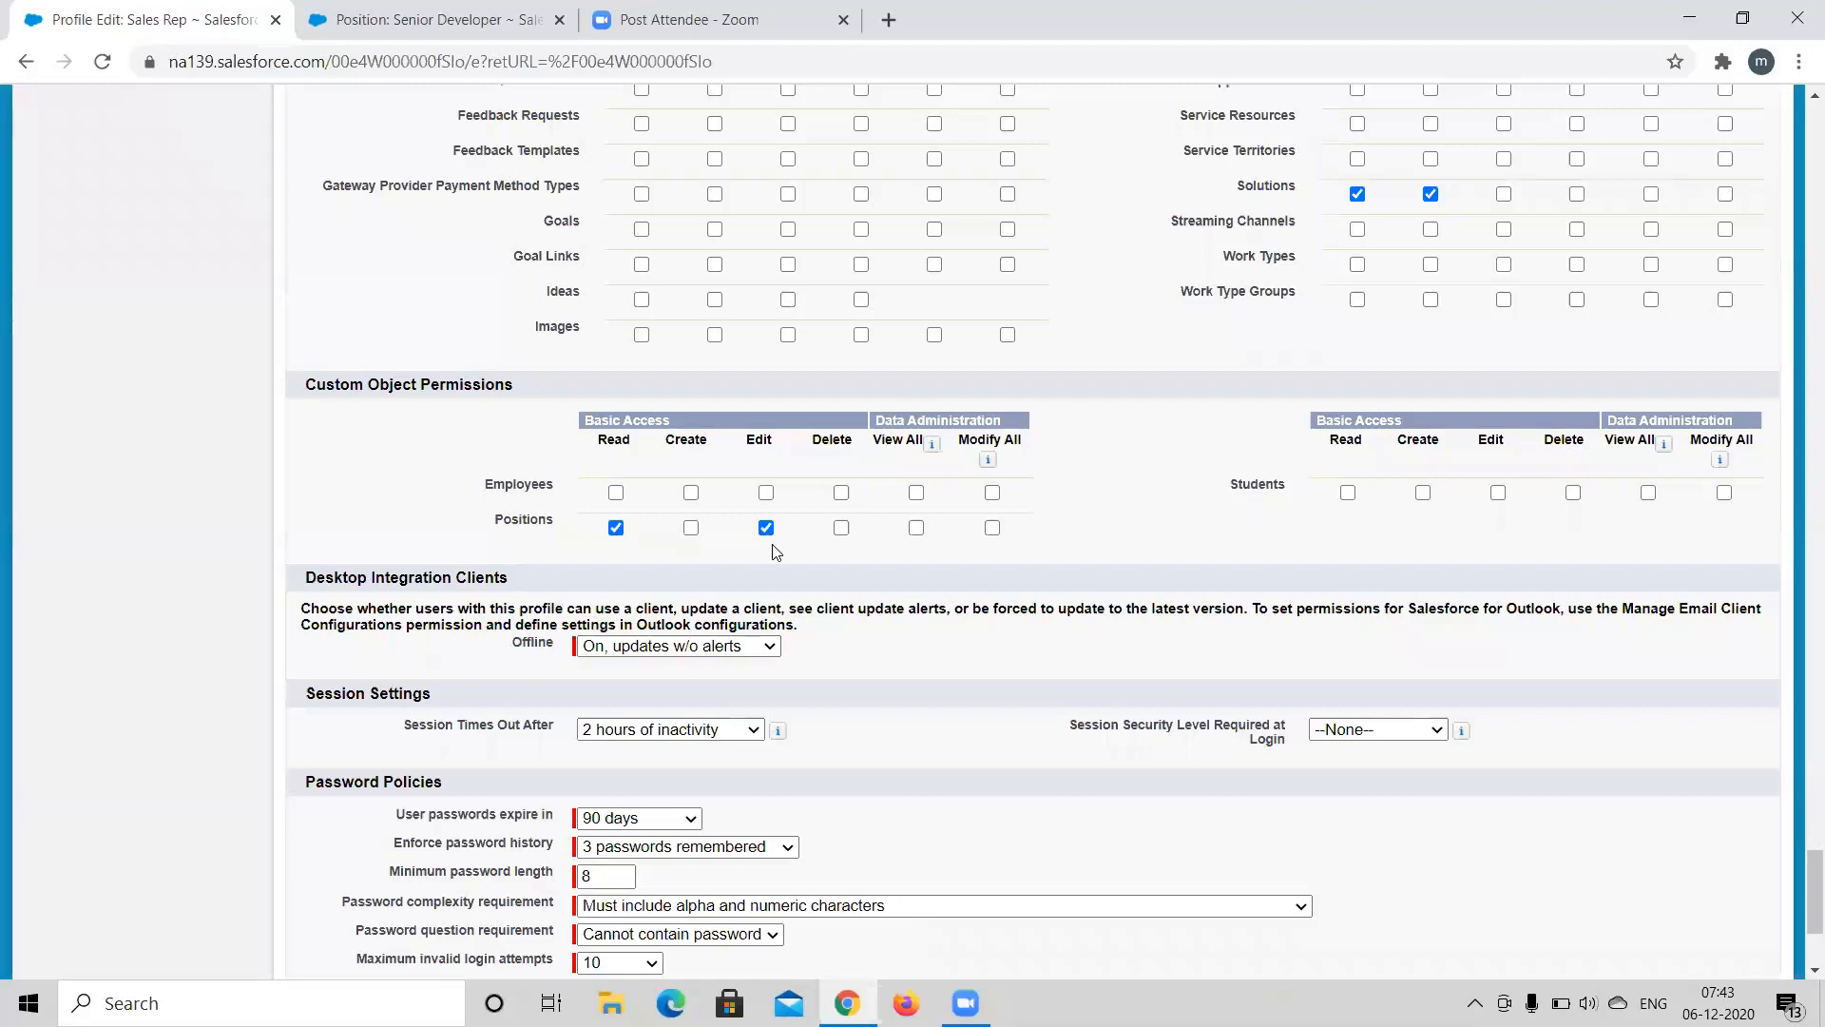
# Highlight the Positions custom object and toggle its View All permission on and back off.
pyautogui.doubleClick(528, 521)
pyautogui.click(442, 539)
pyautogui.click(916, 529)
pyautogui.doubleClick(499, 520)
pyautogui.click(917, 529)
pyautogui.click(585, 419)
# Enable Edit access for the Employees custom object, and remove it again by clearing its Read access.
pyautogui.scroll(1, 1134, 512)
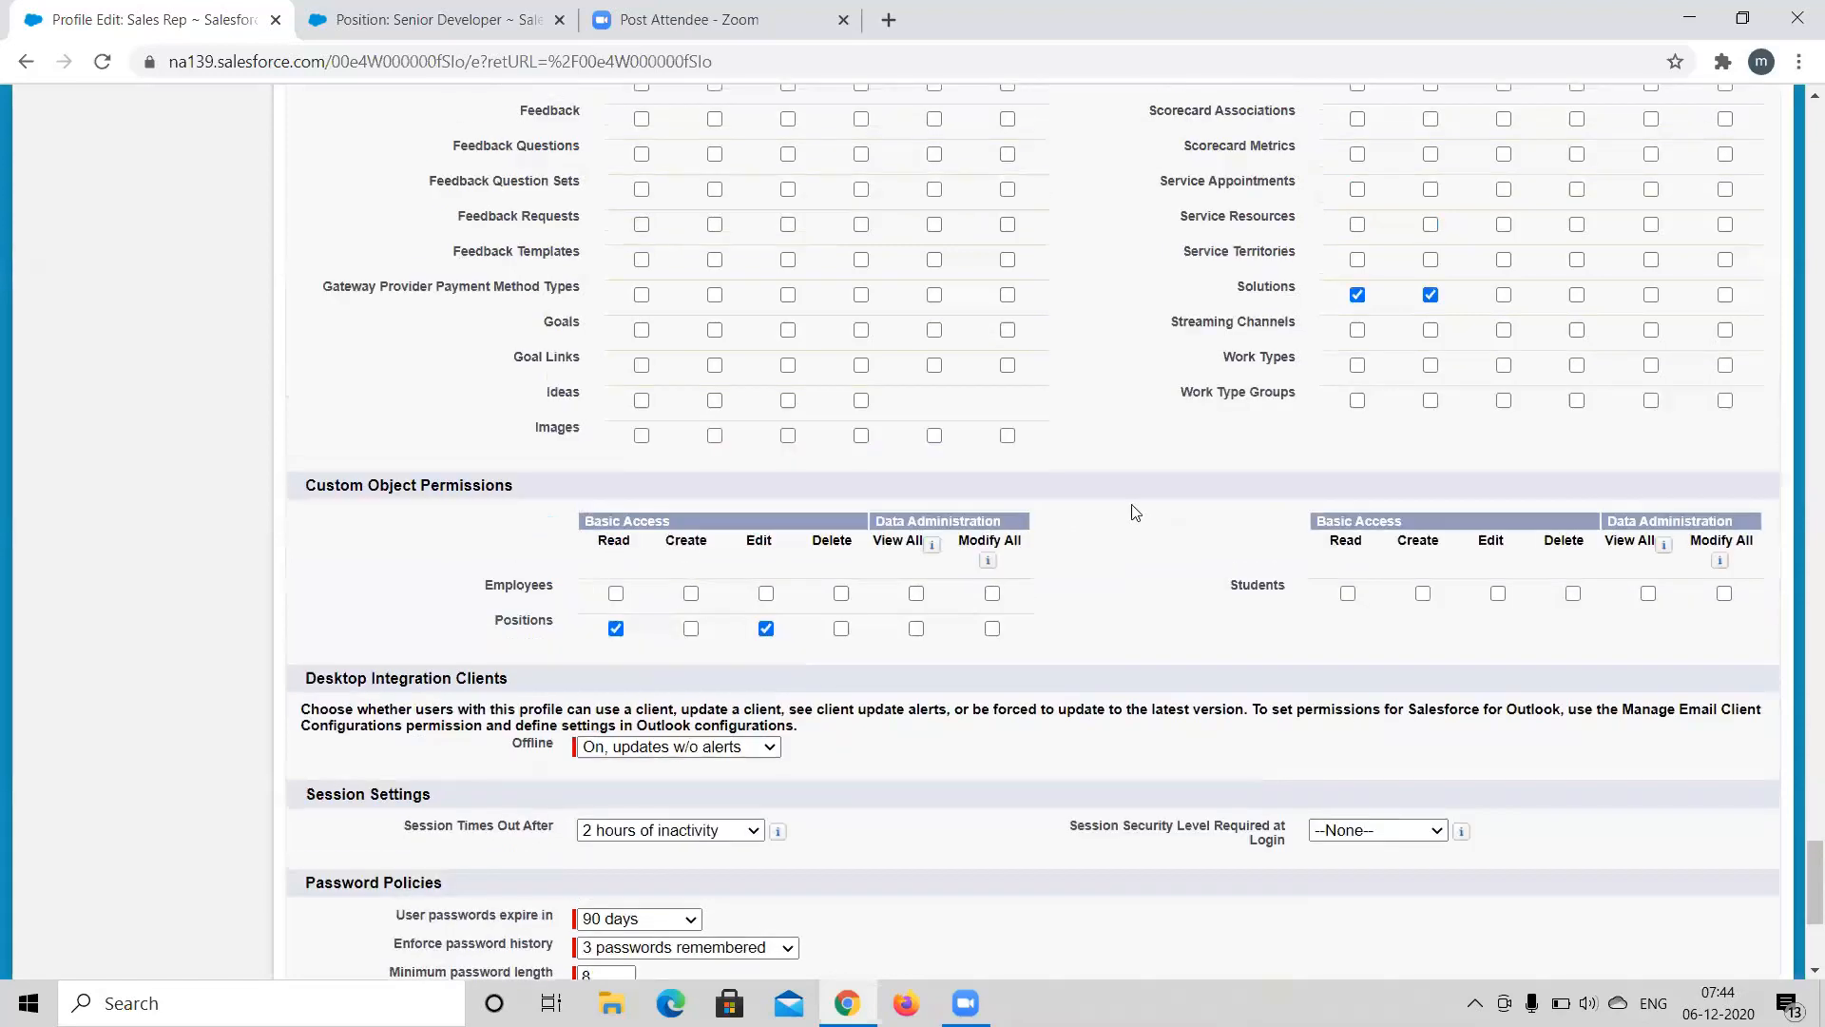
pyautogui.click(772, 600)
pyautogui.click(616, 596)
# Examine the Offline access options under Desktop Integration Clients without choosing a different one.
pyautogui.scroll(-2, 859, 551)
pyautogui.scroll(-3, 859, 549)
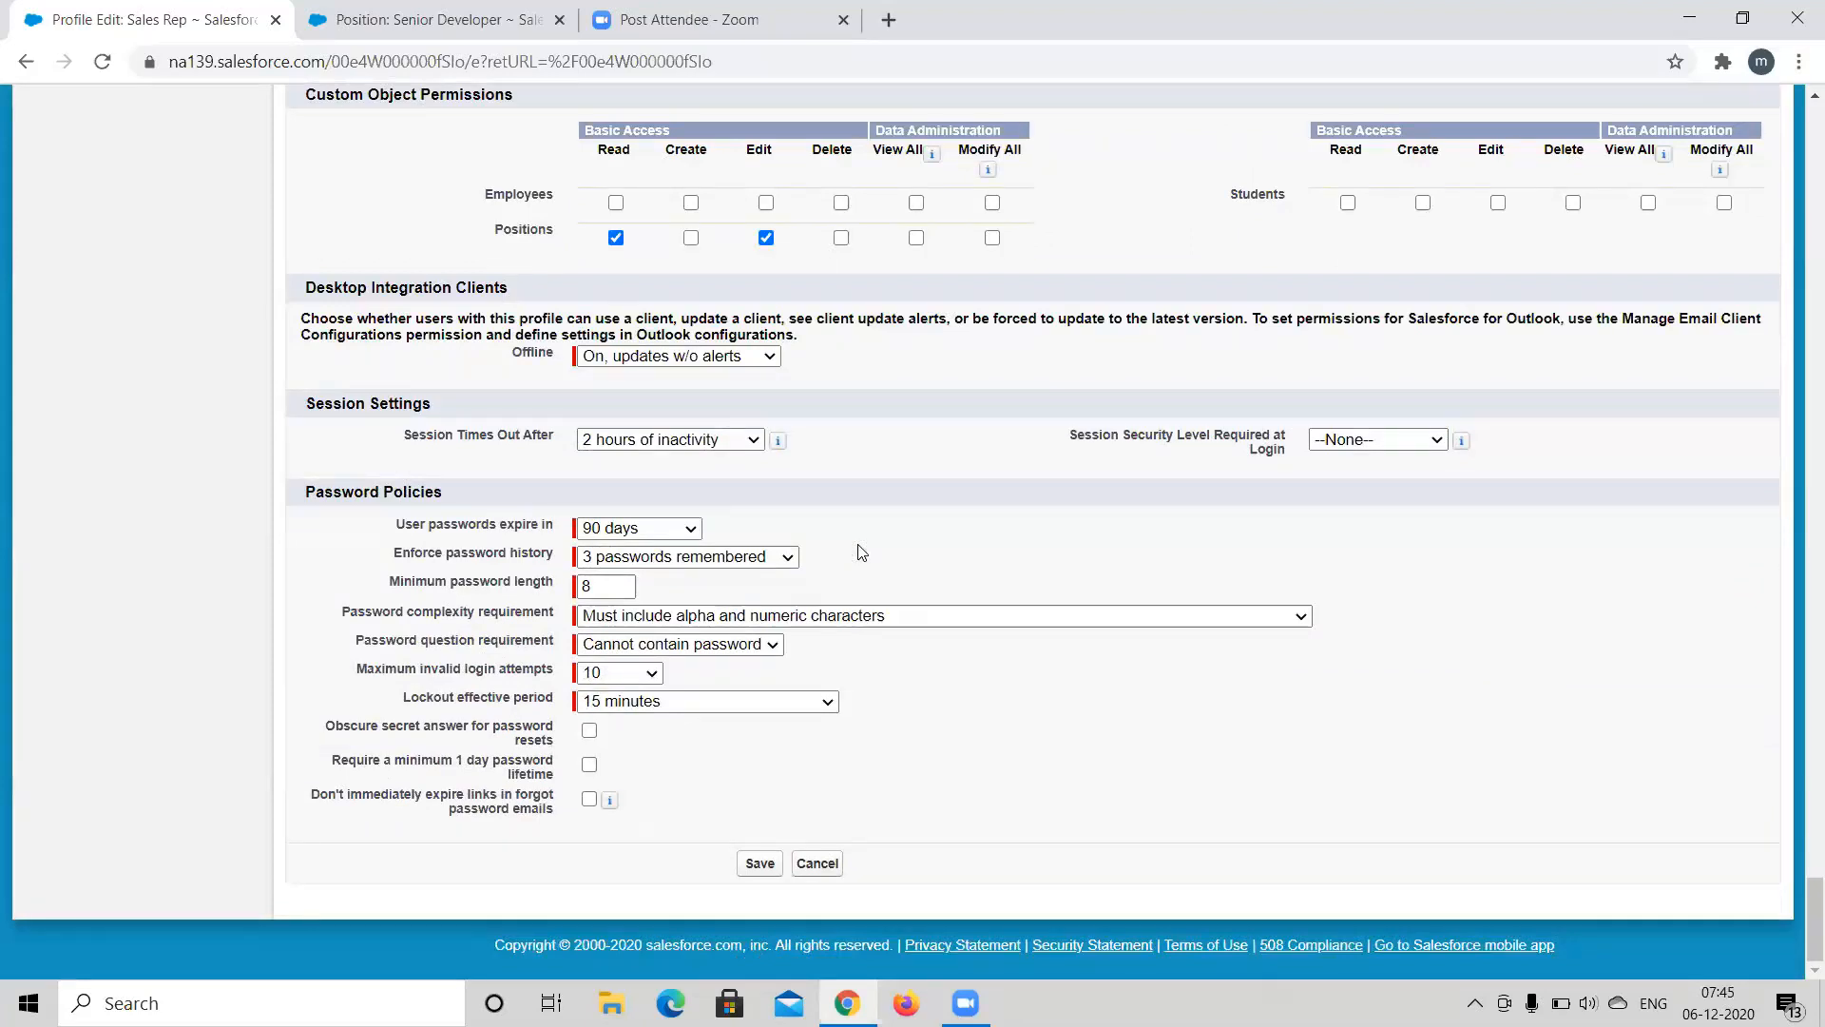
pyautogui.click(681, 357)
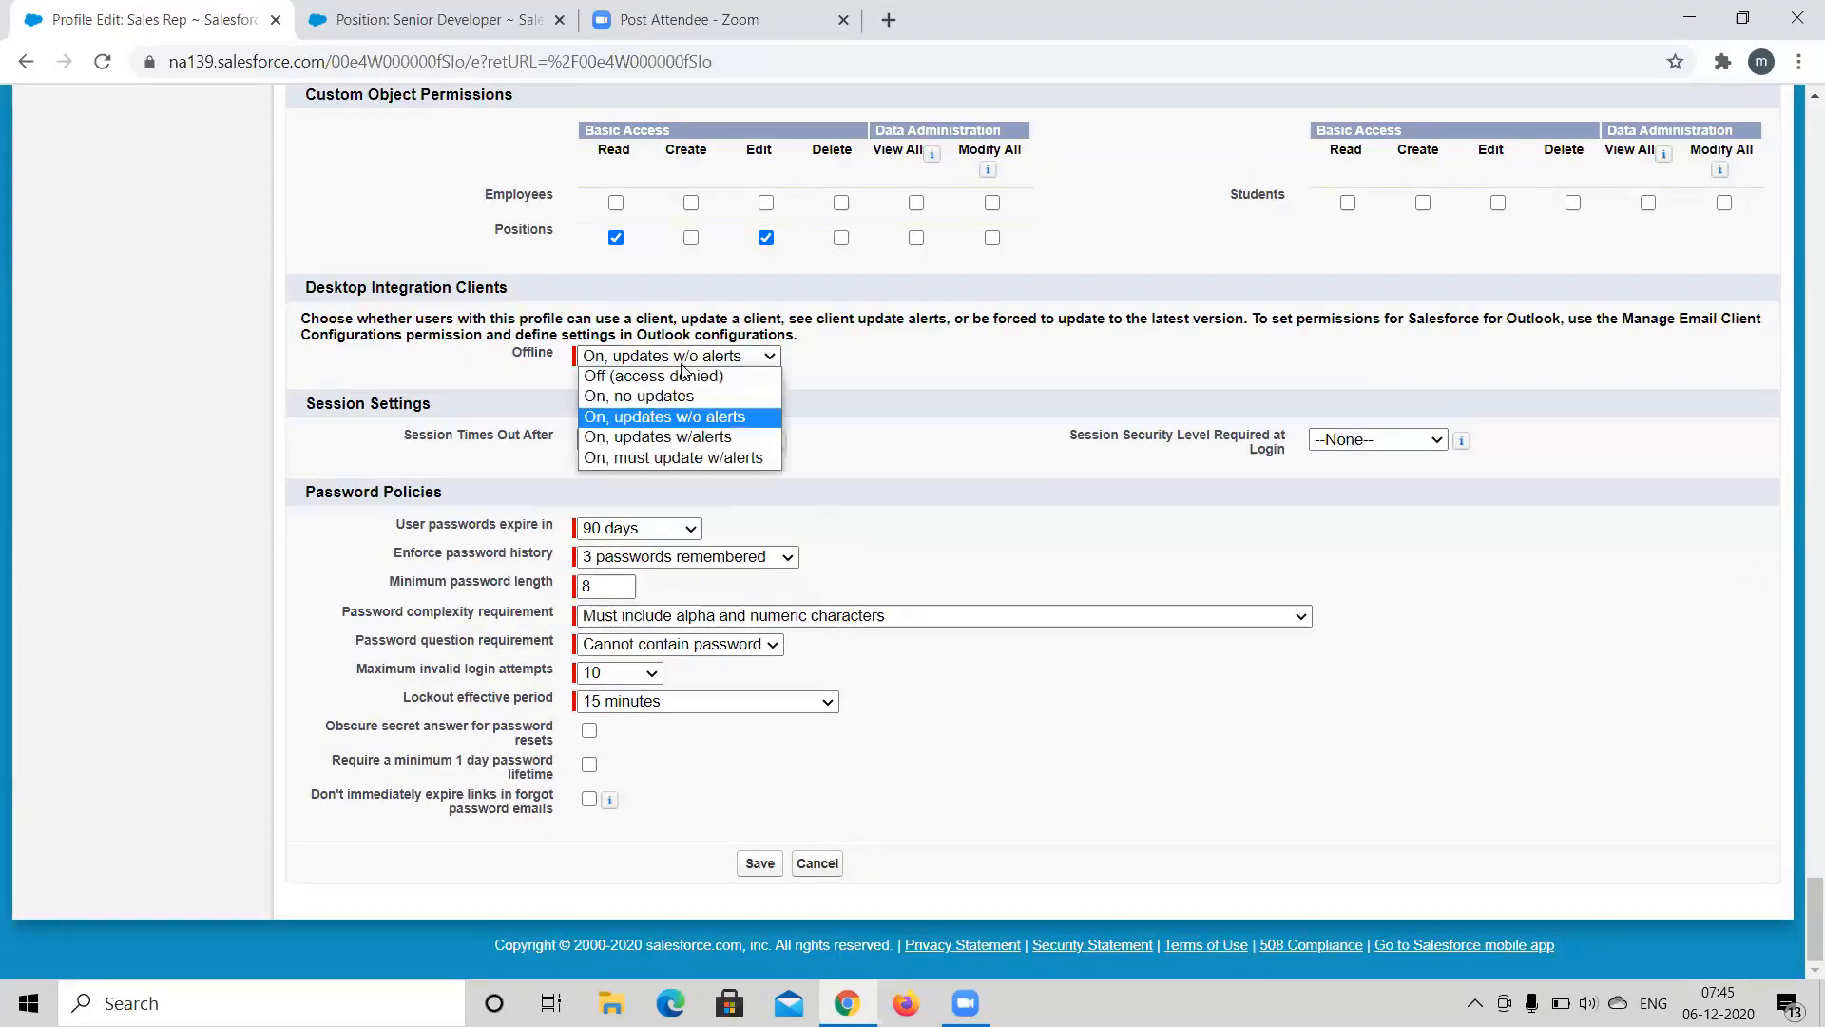
pyautogui.click(905, 380)
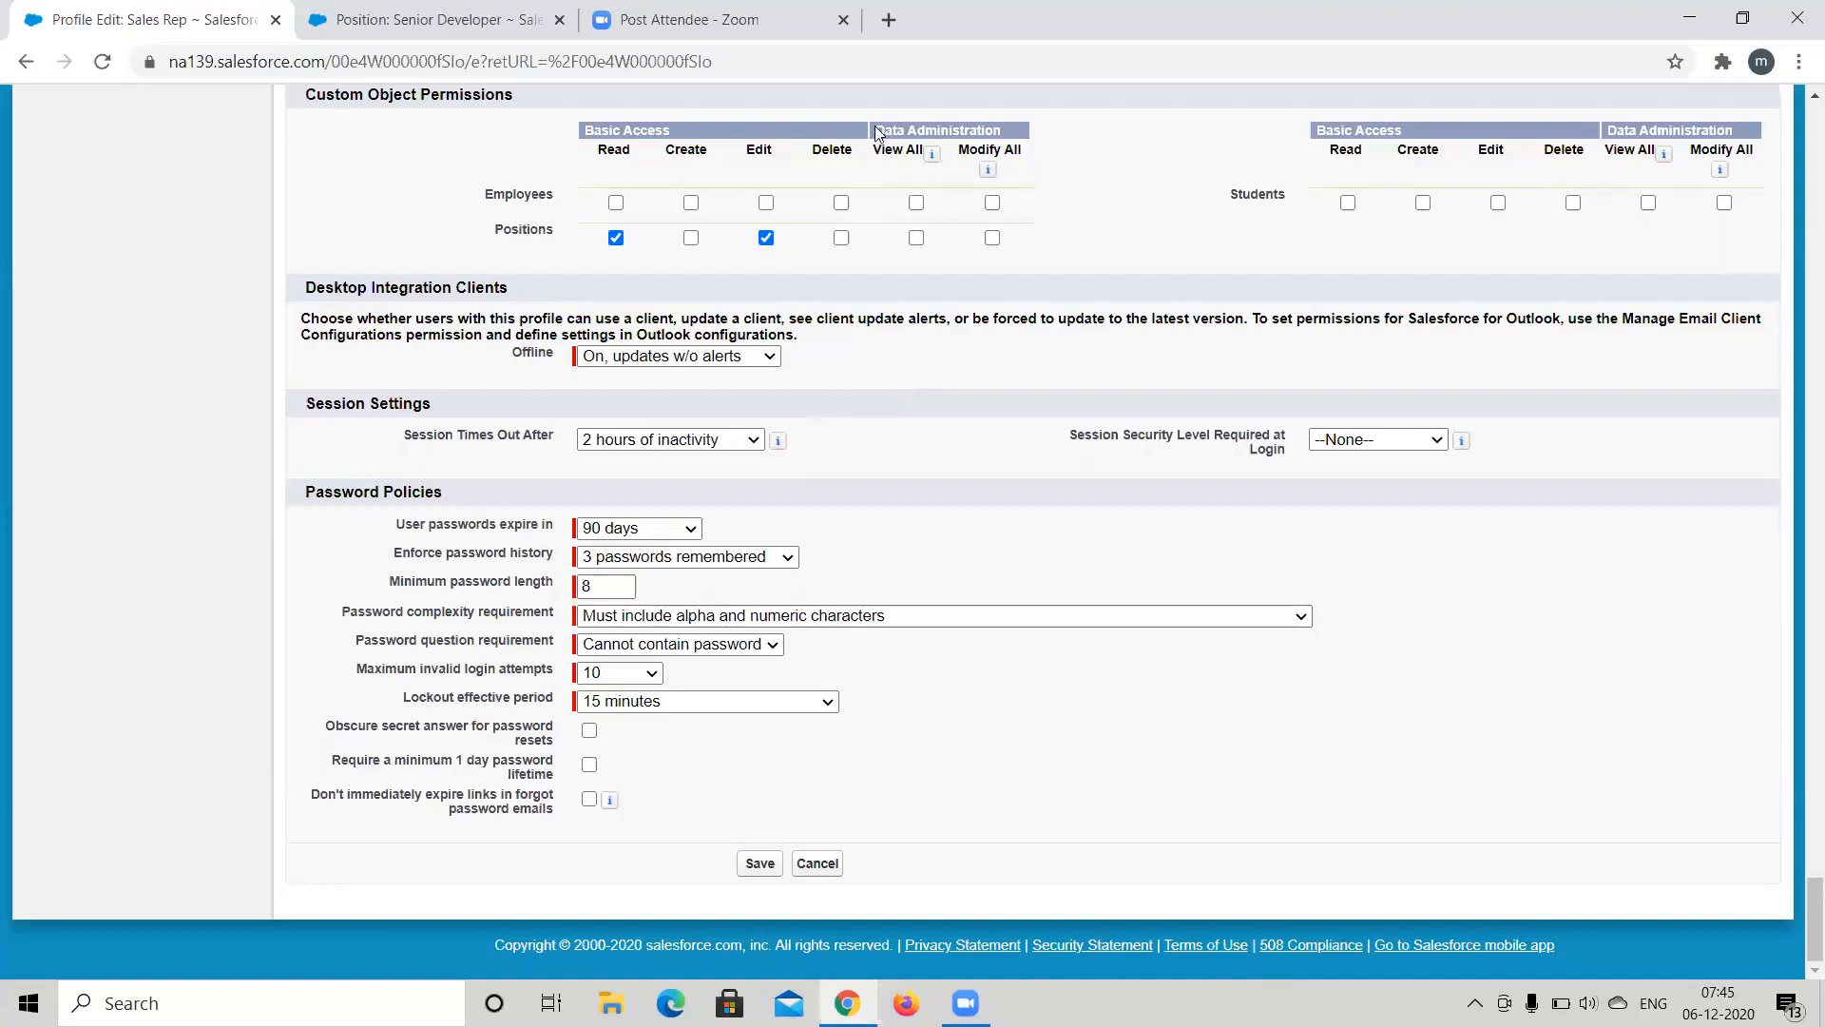
# Point out the View All and Modify All columns and the Basic Access columns of the custom objects by highlighting them.
pyautogui.moveTo(876, 130); pyautogui.dragTo(1020, 198)
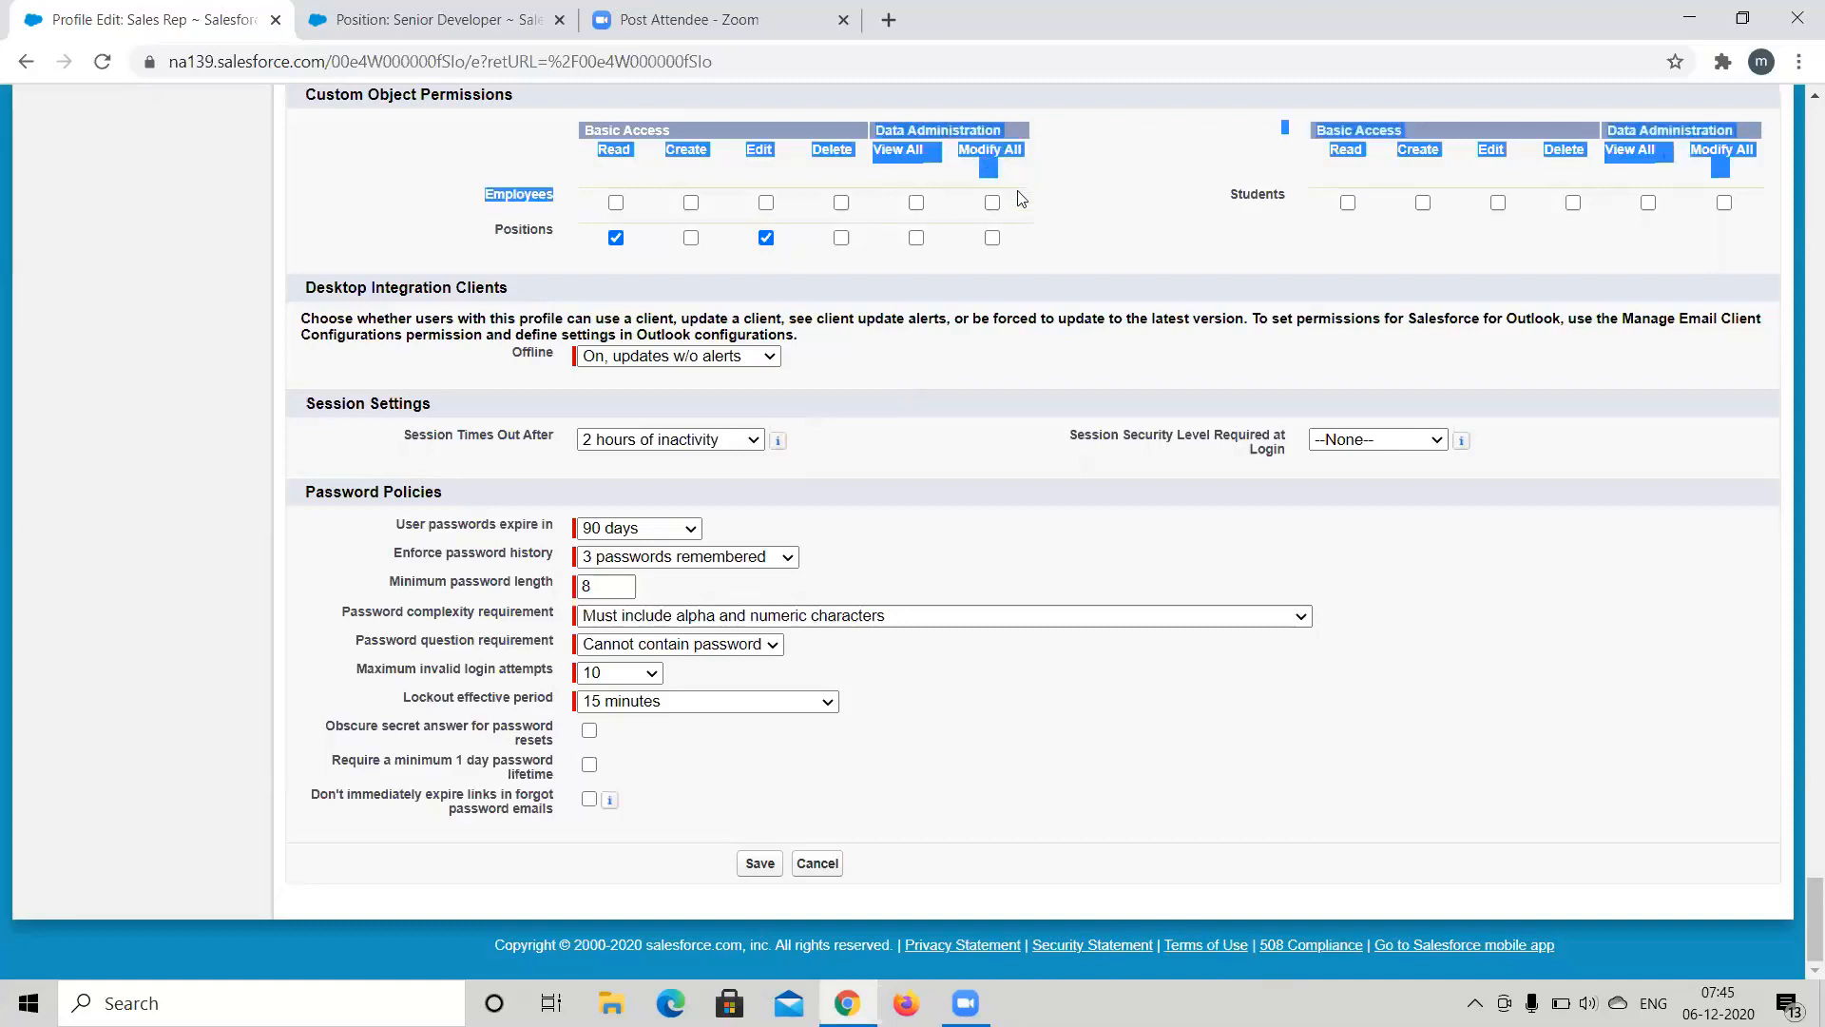
pyautogui.click(1019, 198)
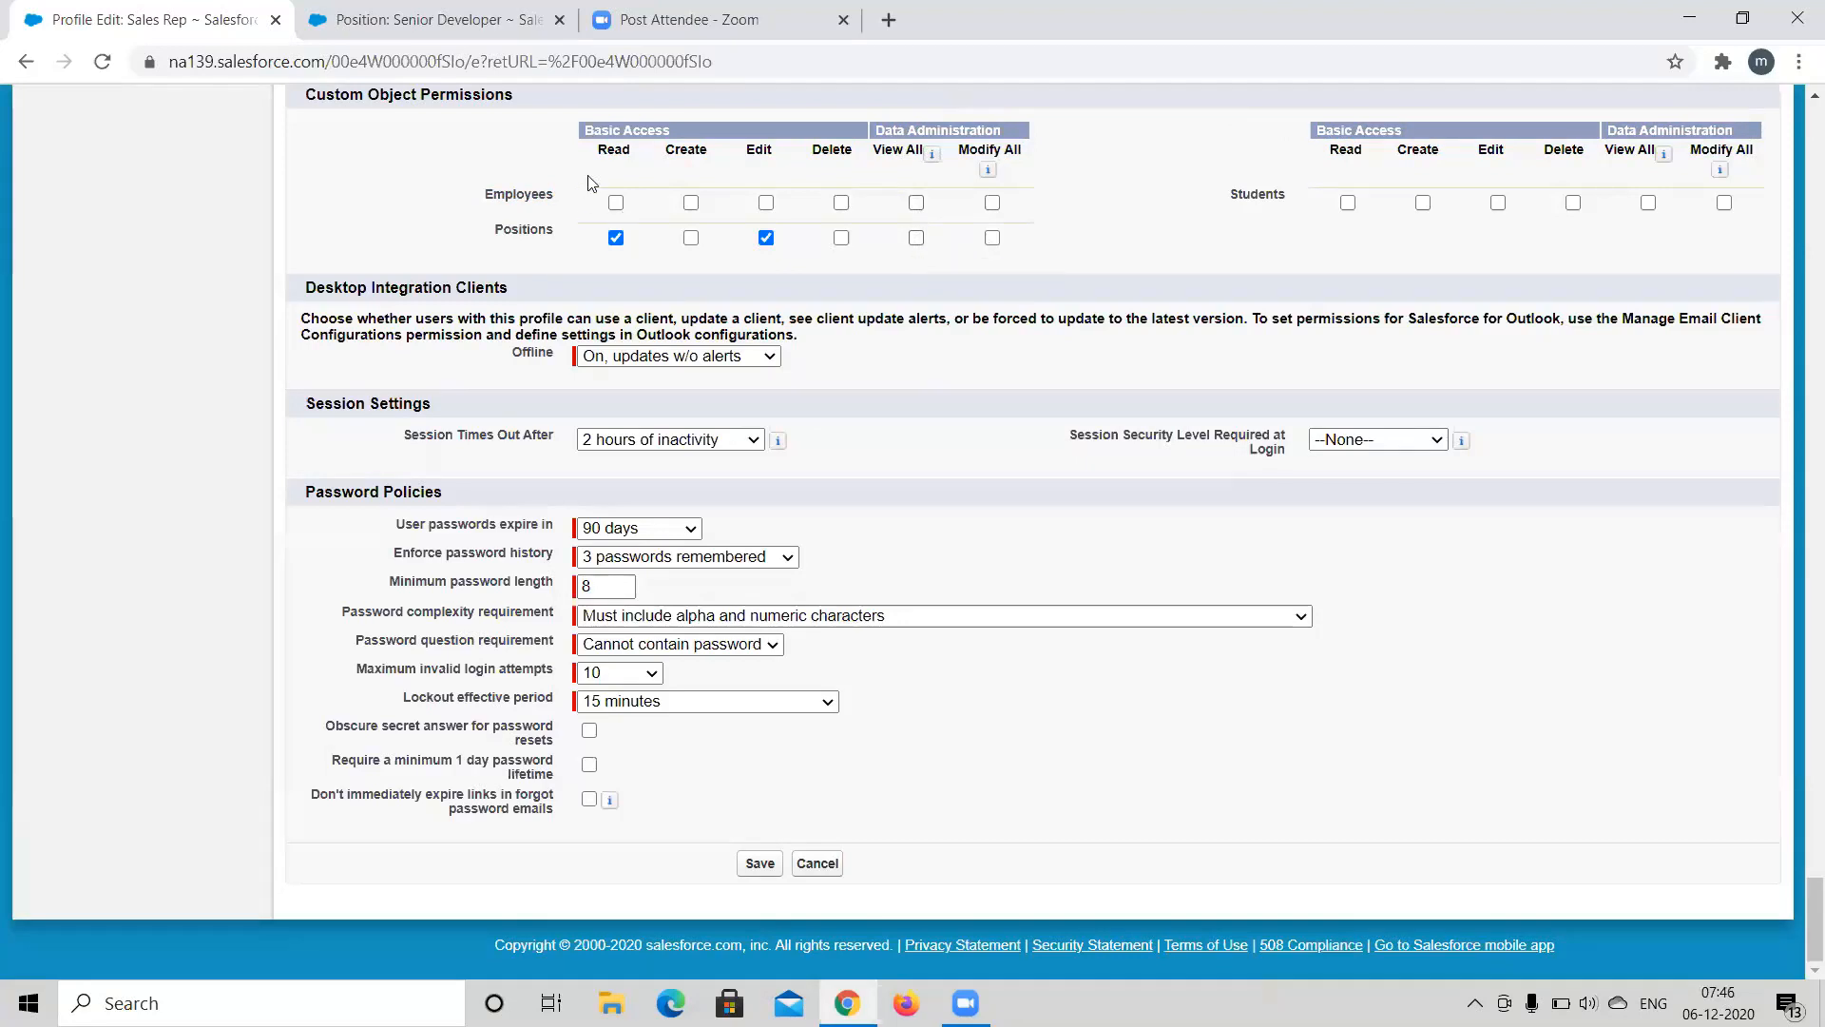
pyautogui.moveTo(588, 177); pyautogui.dragTo(790, 172)
pyautogui.click(849, 162)
# Look through the Standard Object Permissions again from the first object onward and return to the Custom Object Permissions.
pyautogui.scroll(7, 507, 194)
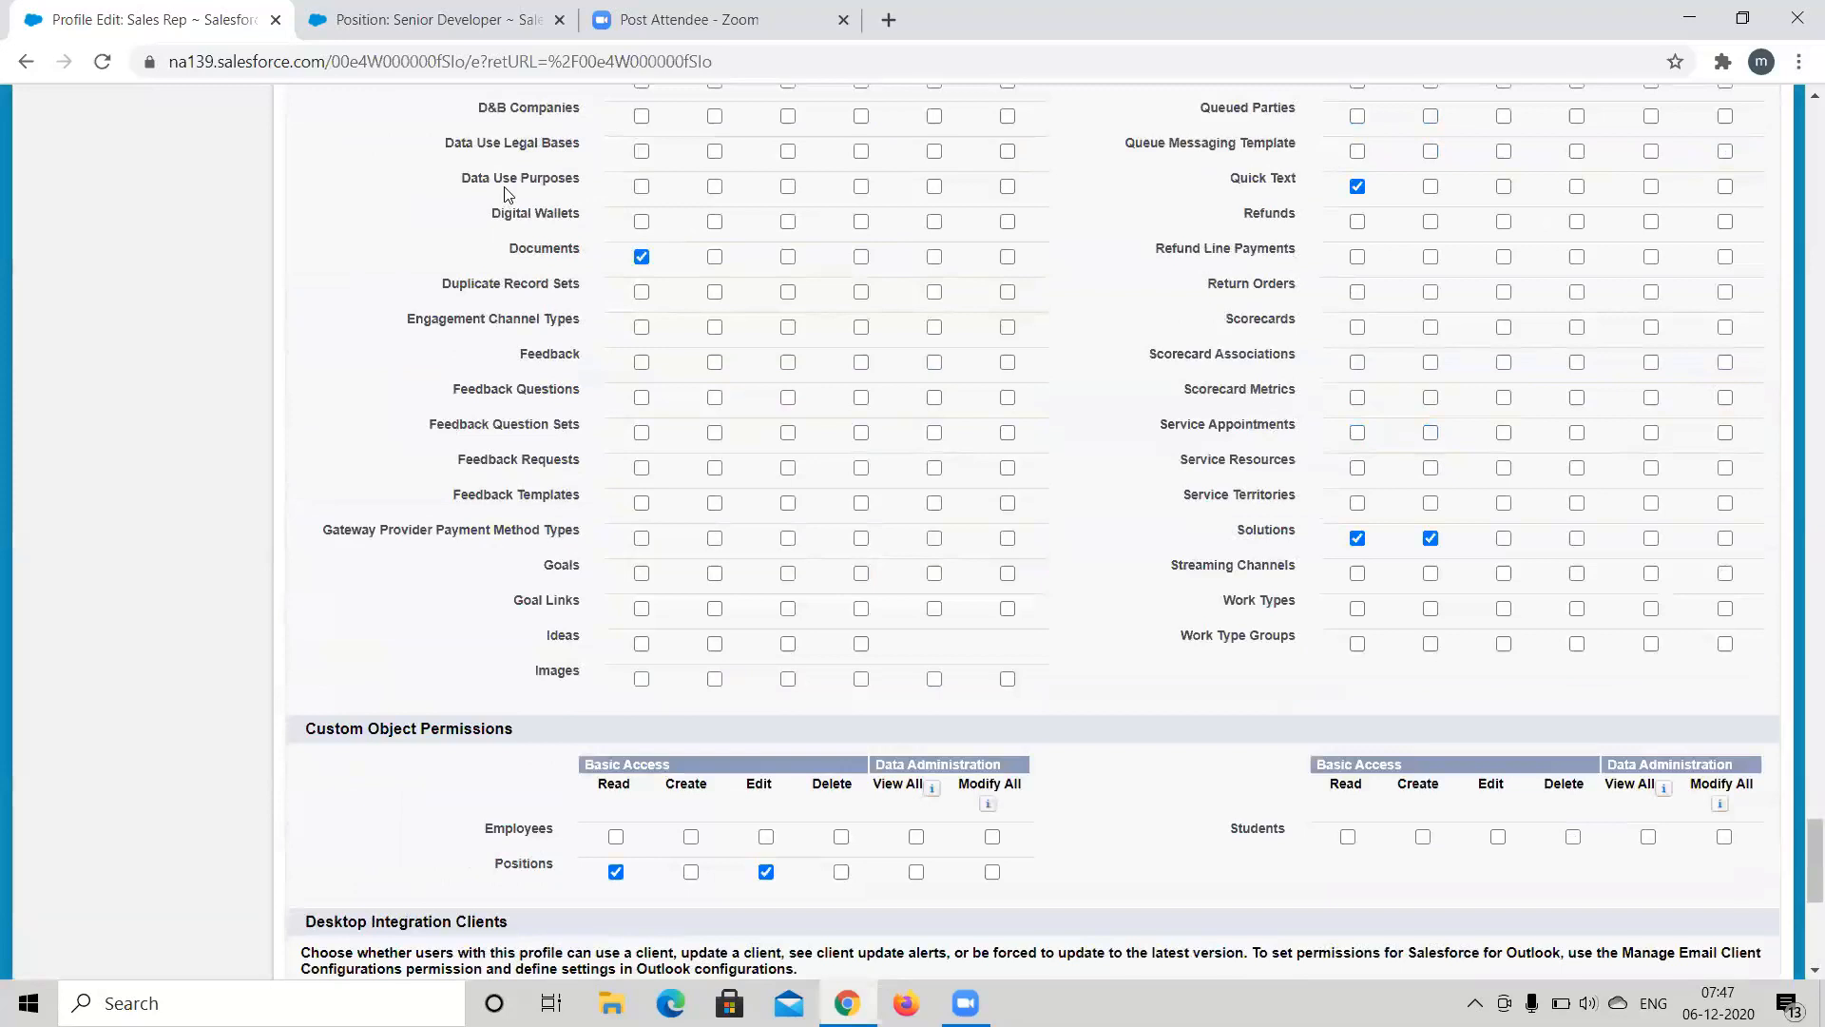
pyautogui.scroll(12, 506, 194)
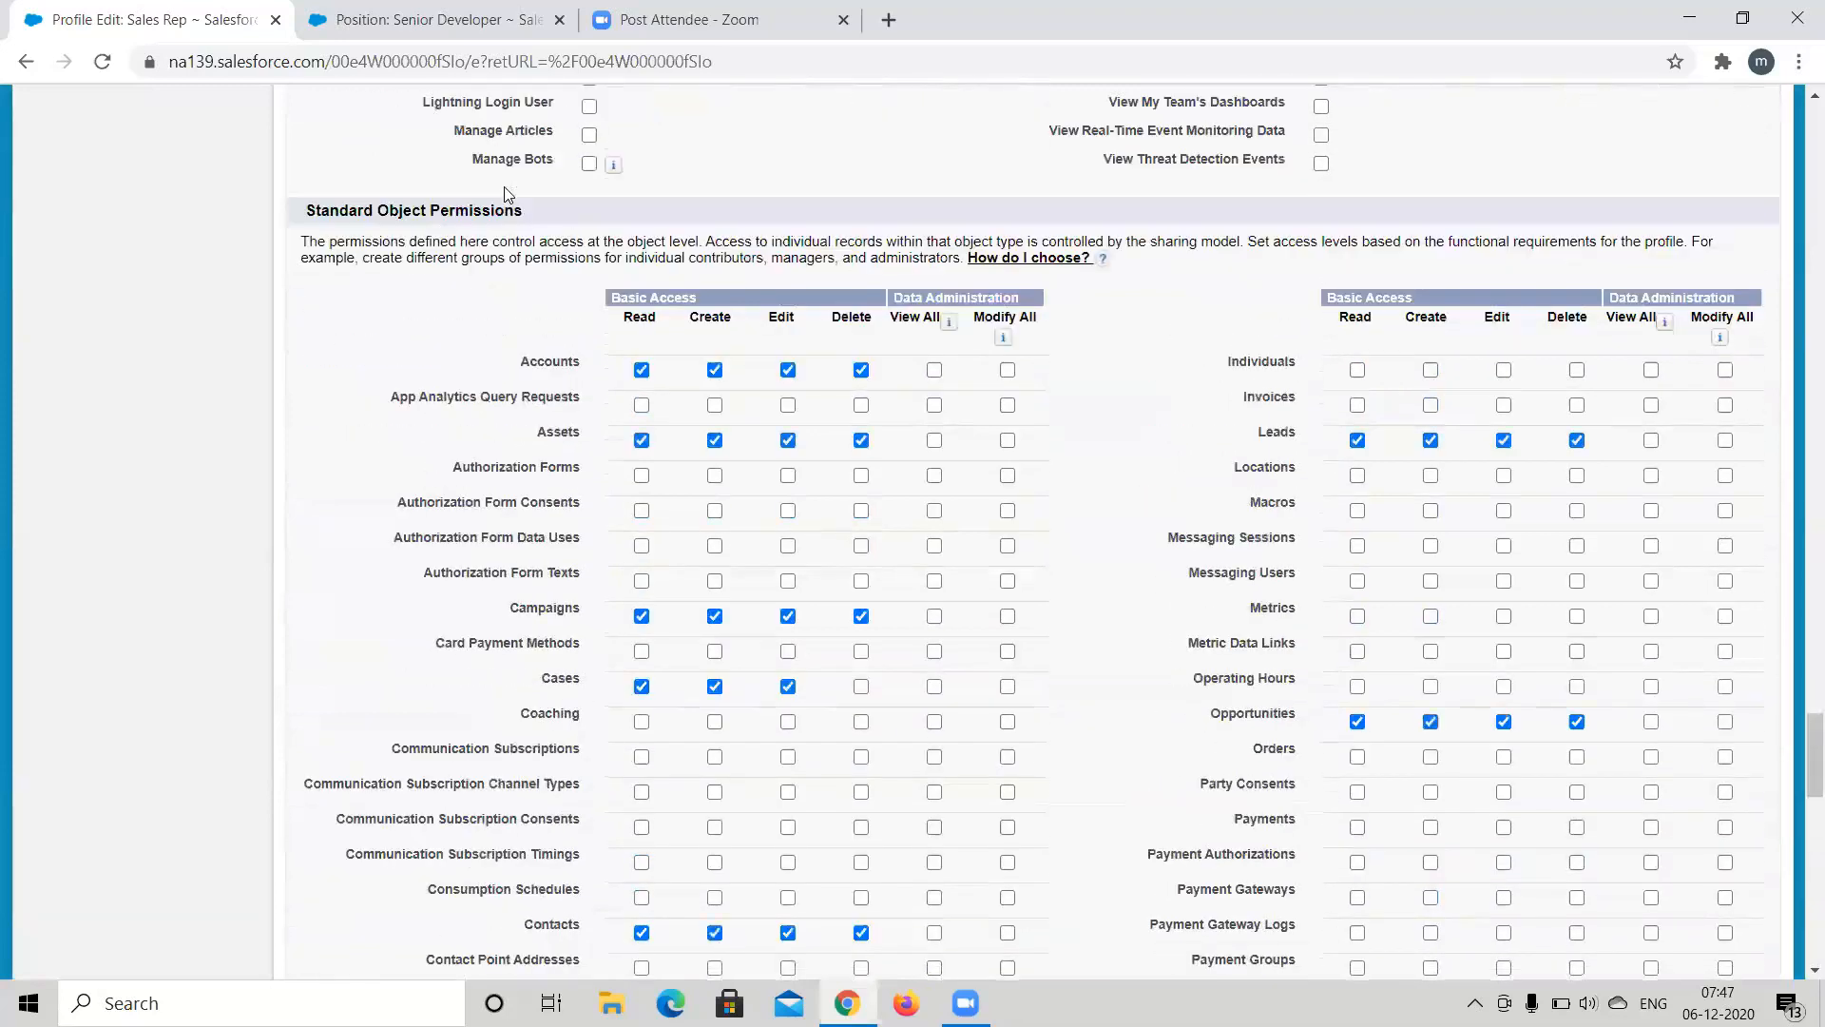
pyautogui.scroll(-3, 506, 194)
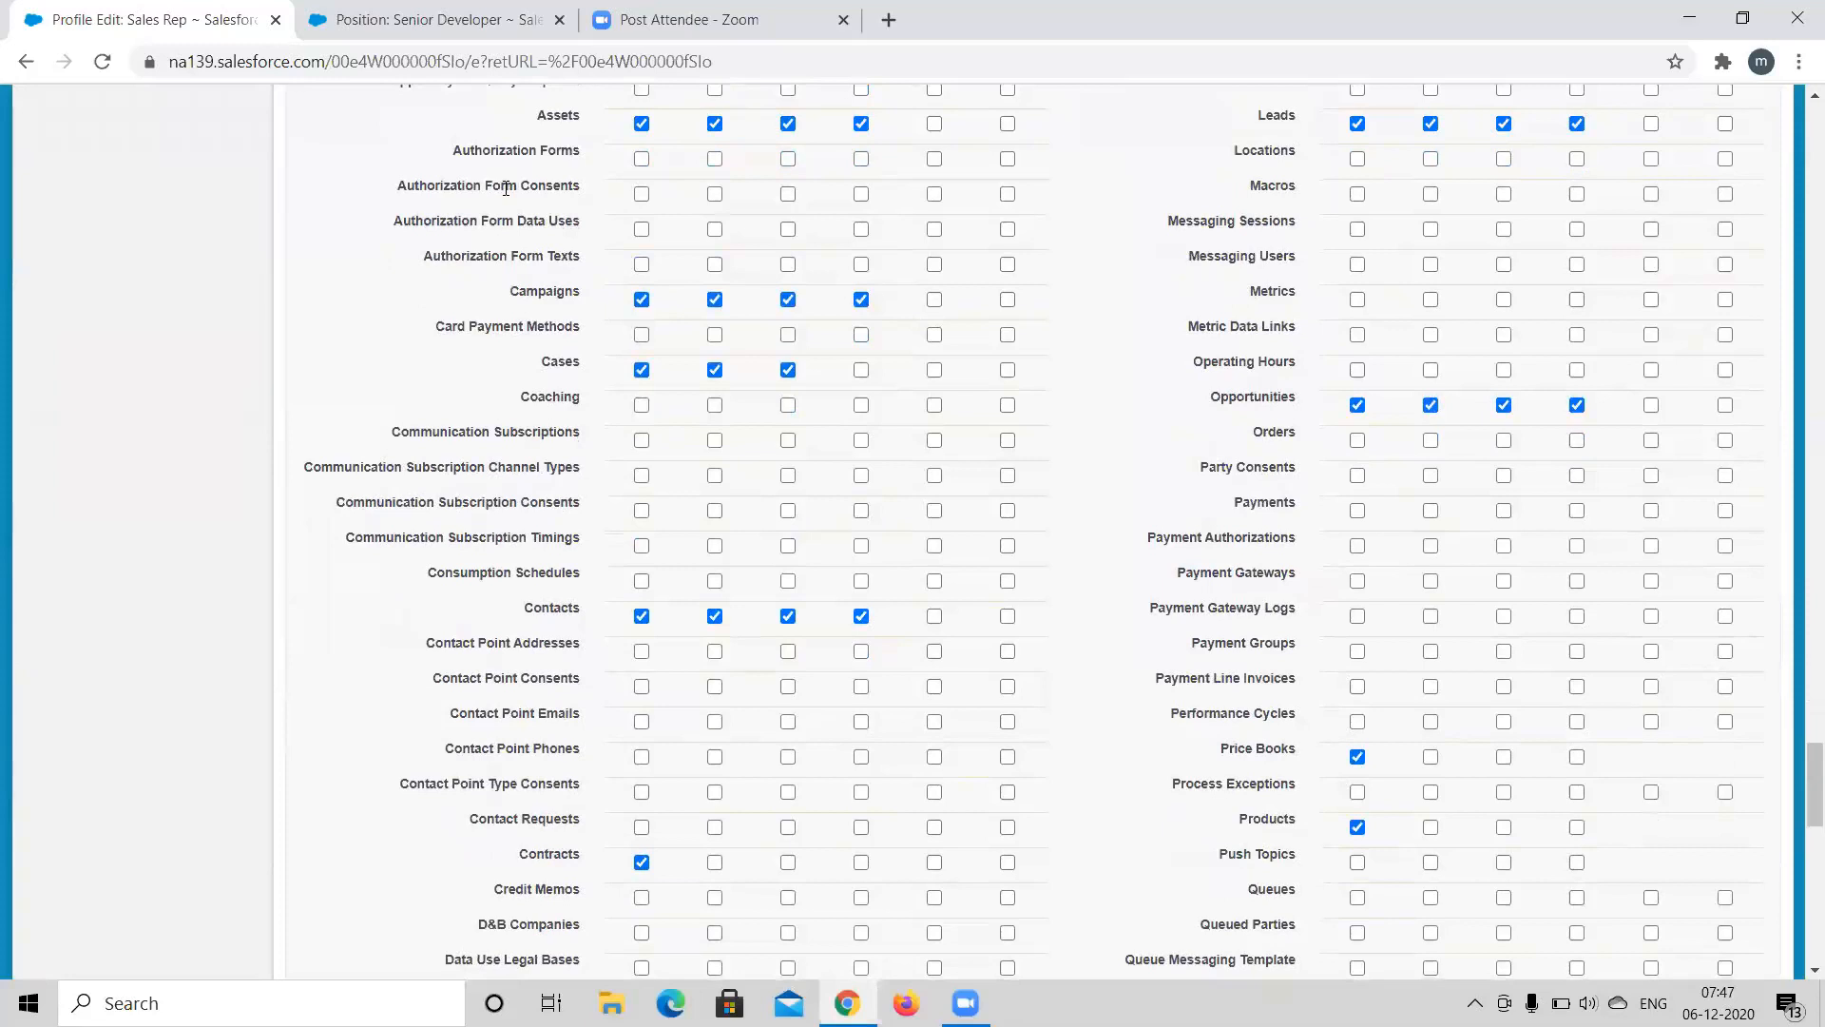
pyautogui.scroll(-5, 365, 395)
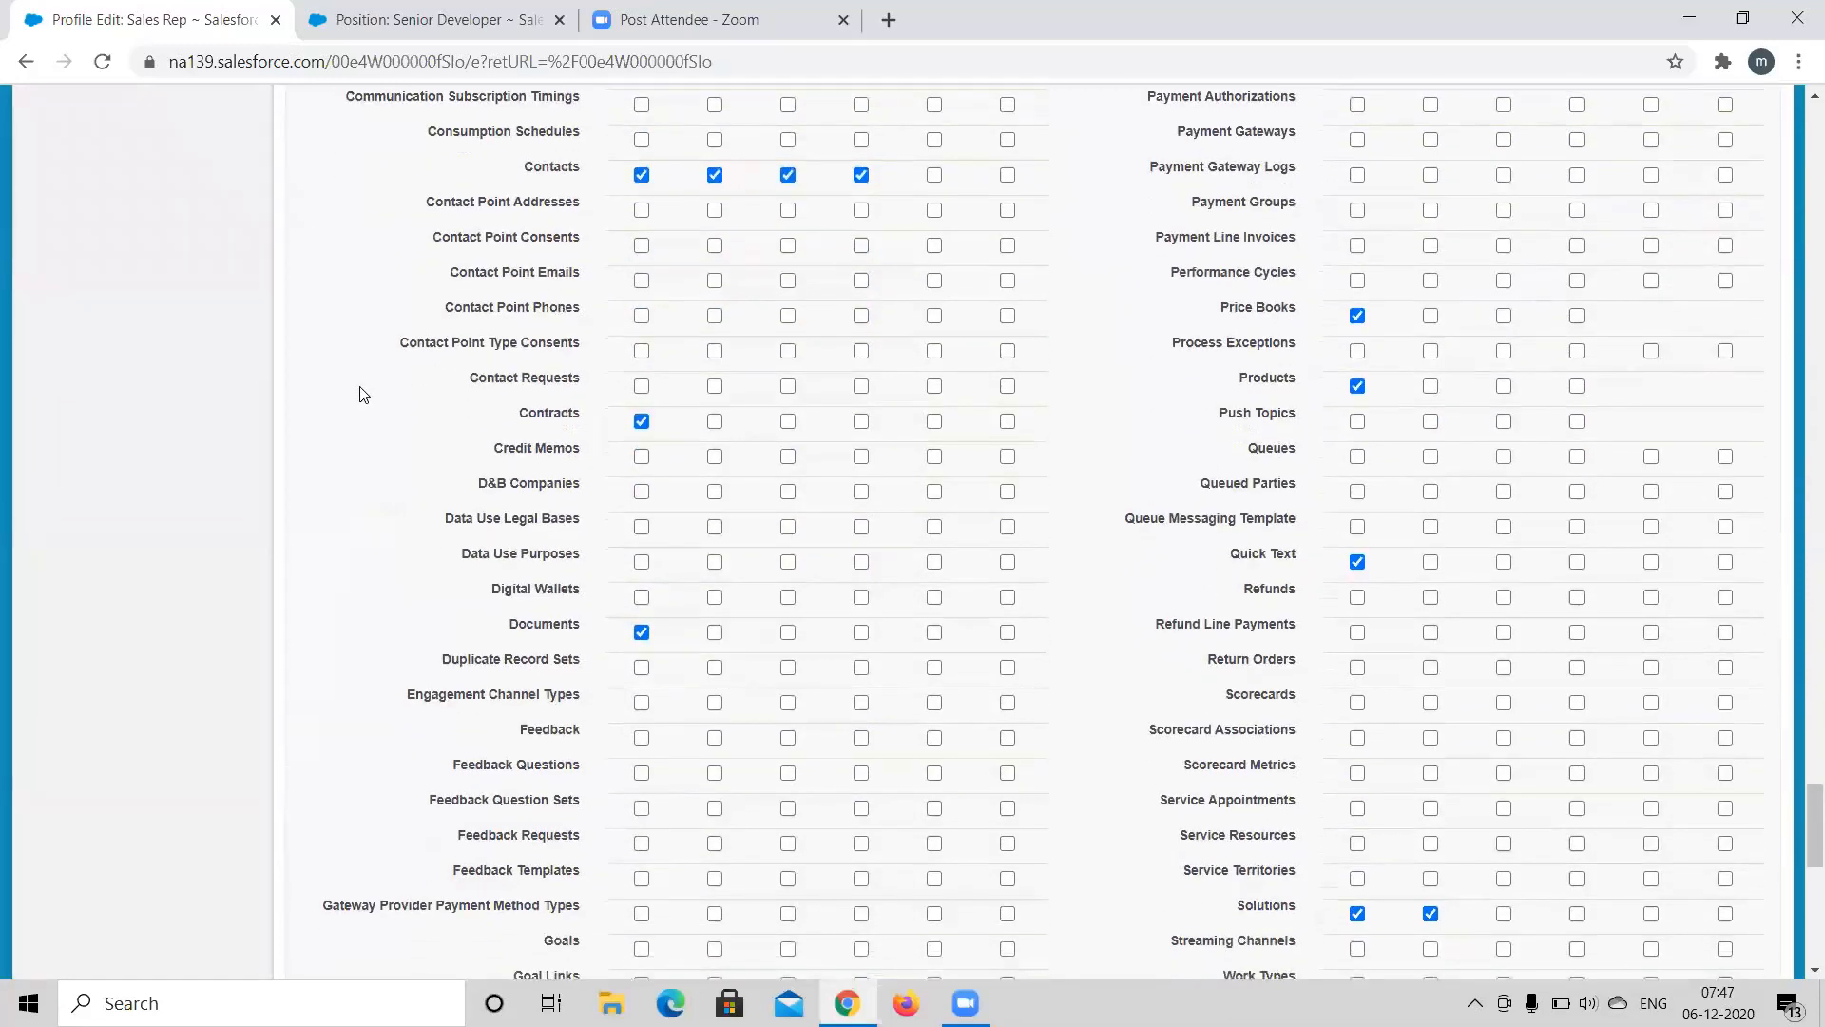
pyautogui.scroll(-9, 364, 395)
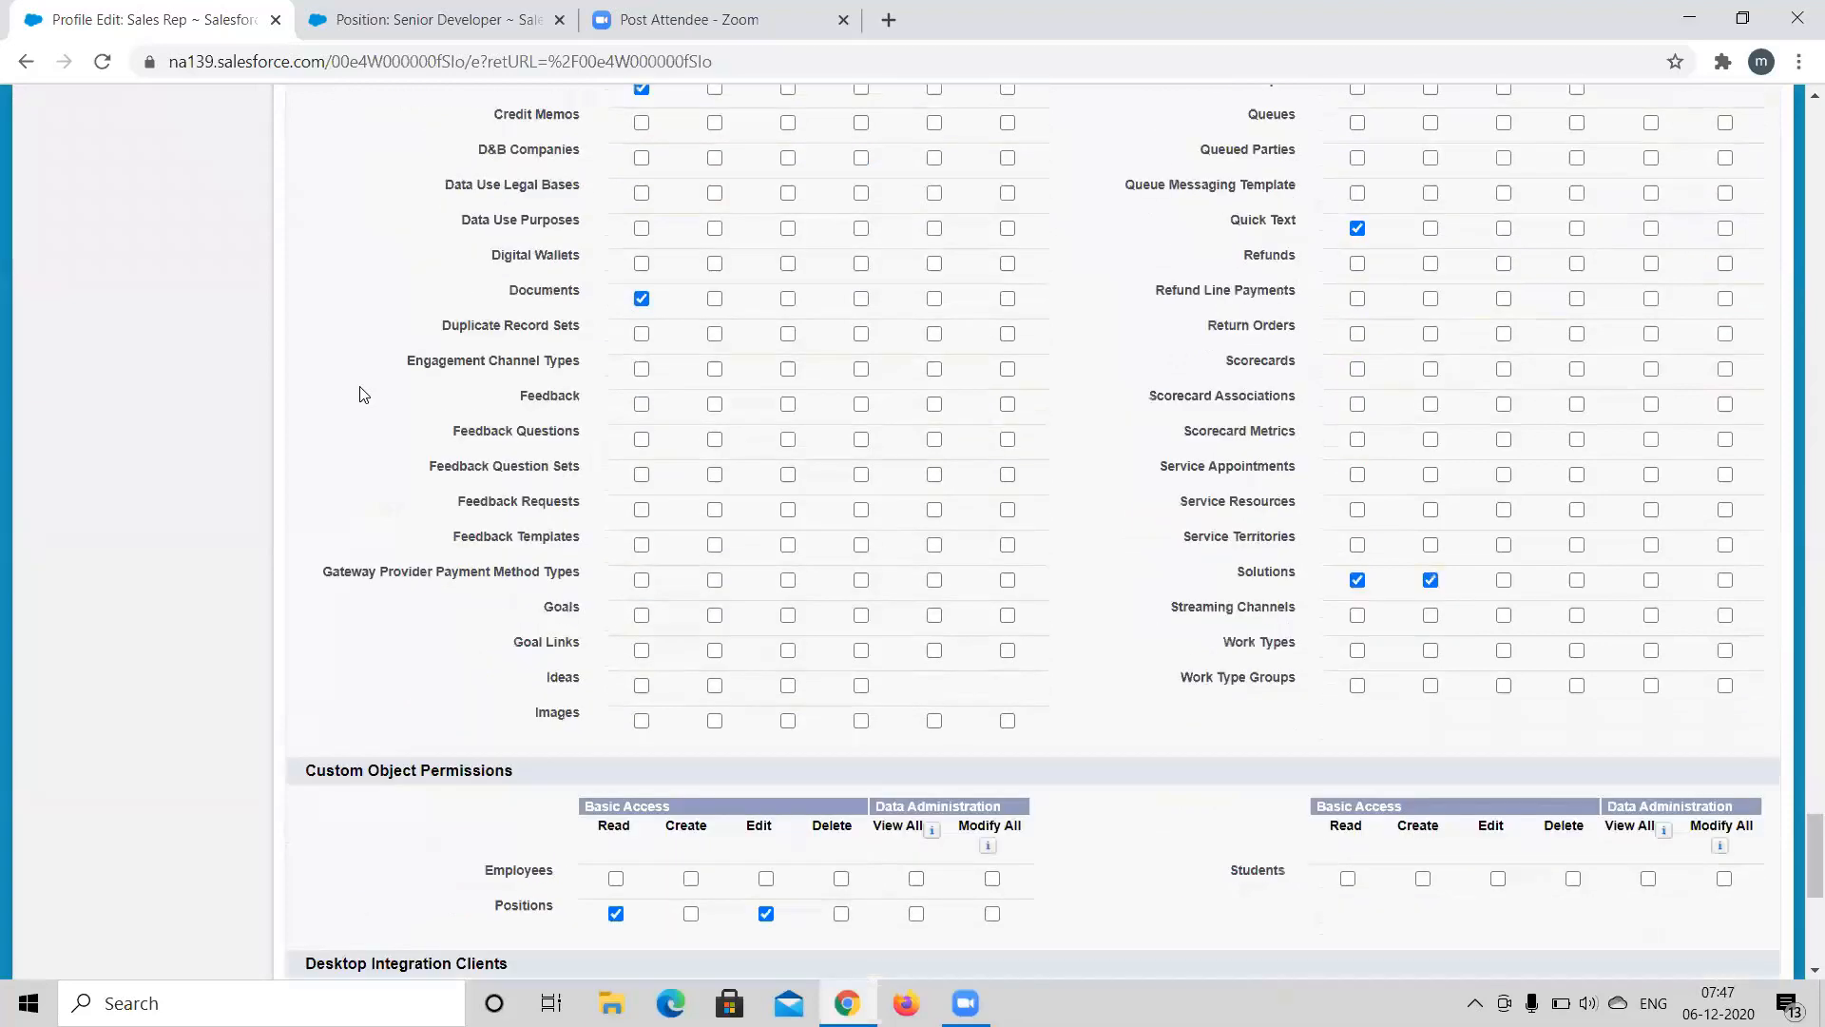
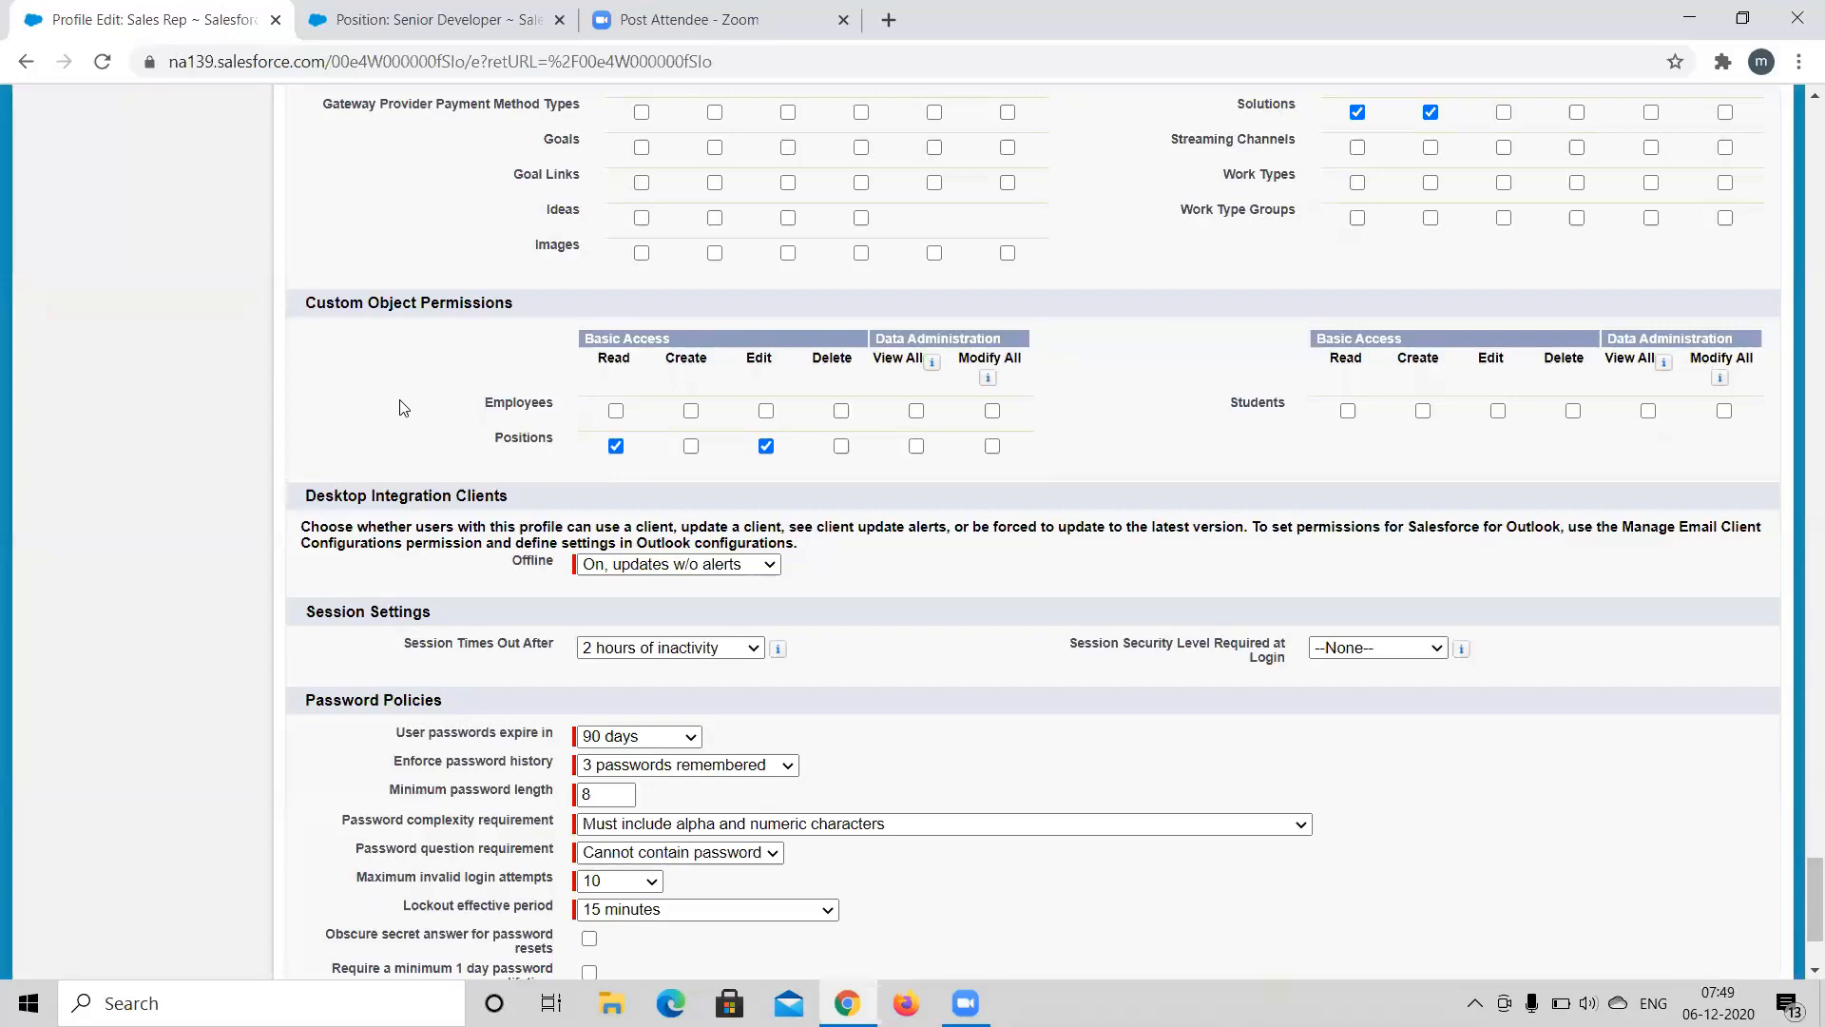
# Review the Offline access choices under Desktop Integration Clients once more without selecting another one.
pyautogui.scroll(-2, 430, 536)
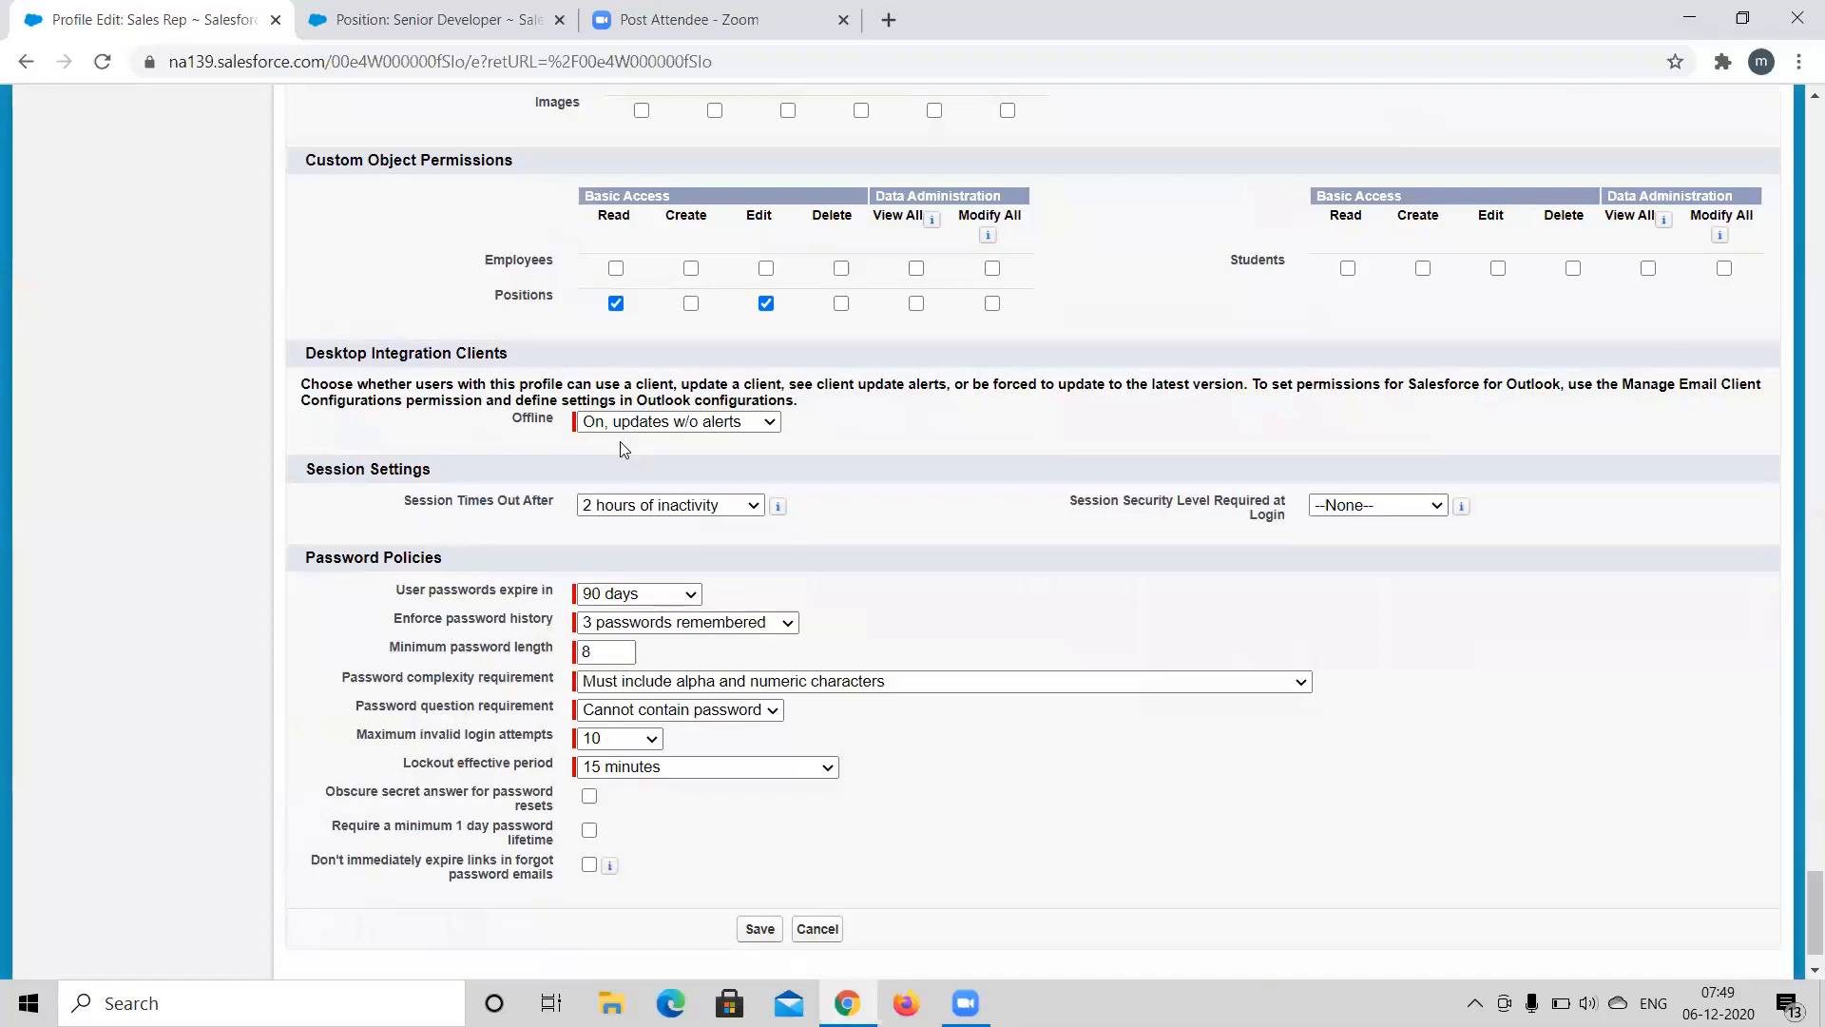
pyautogui.scroll(-1, 620, 442)
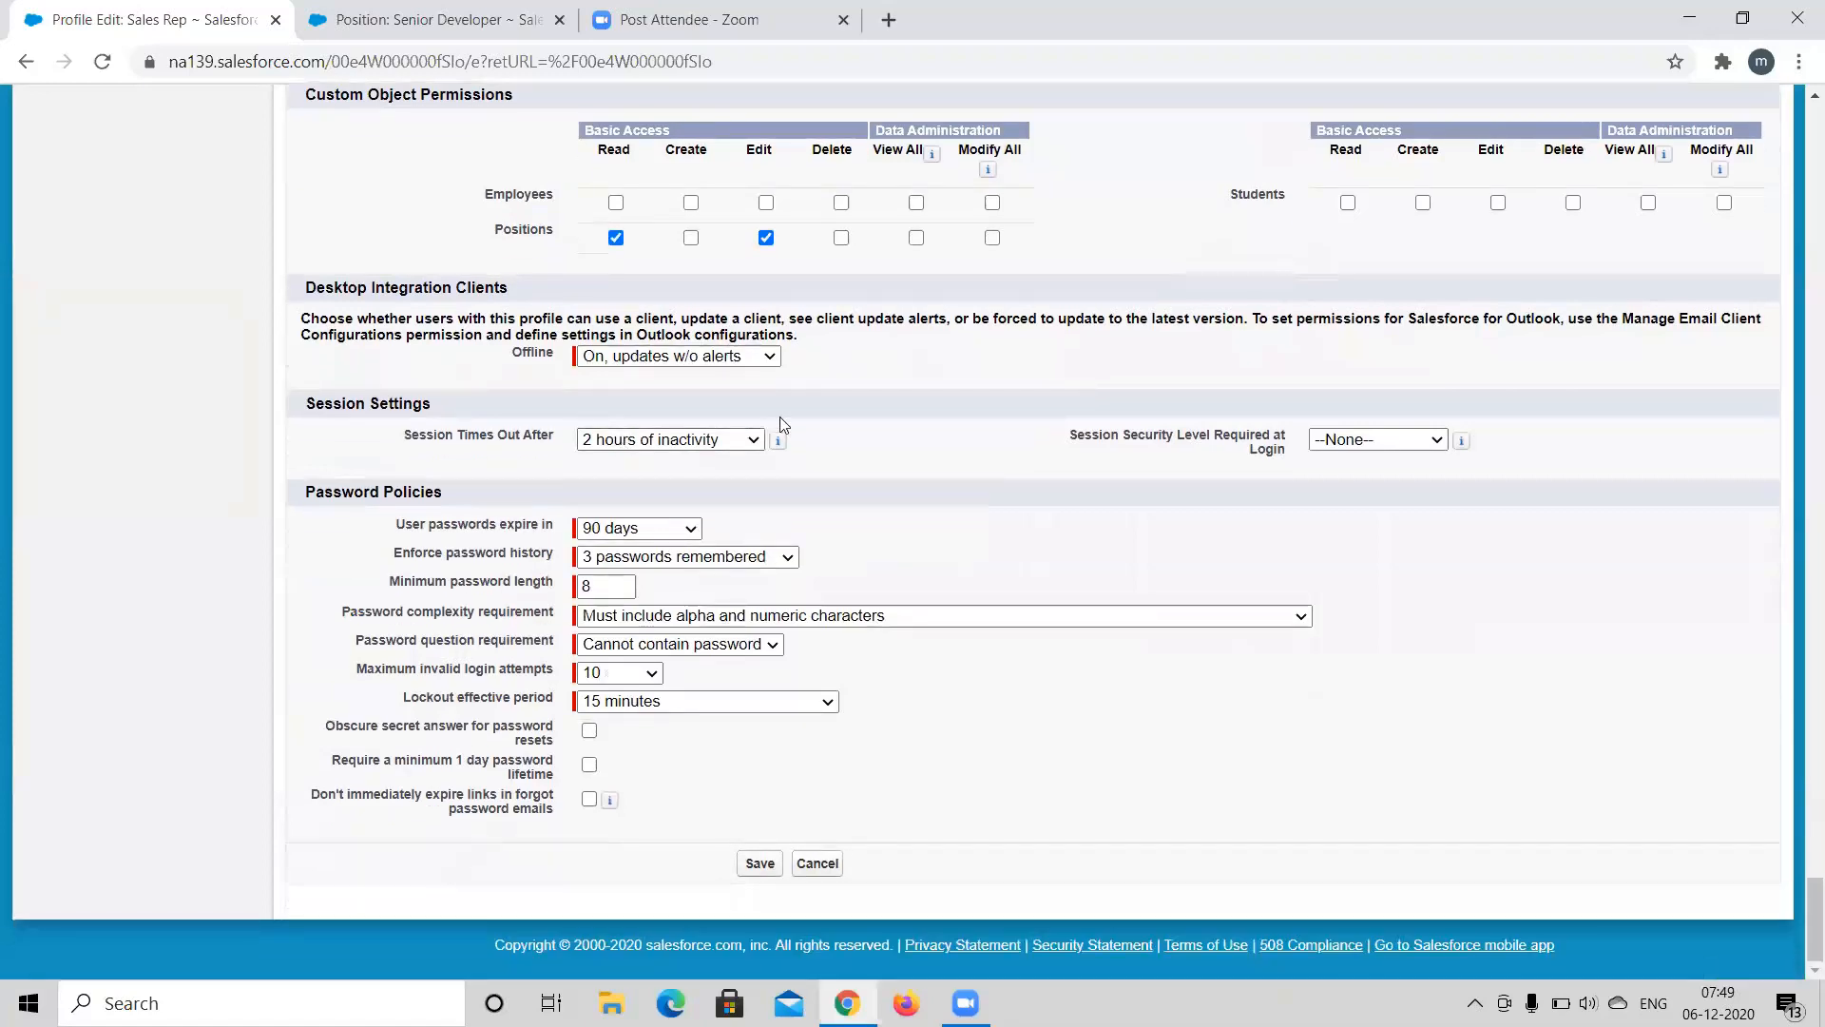
pyautogui.click(725, 358)
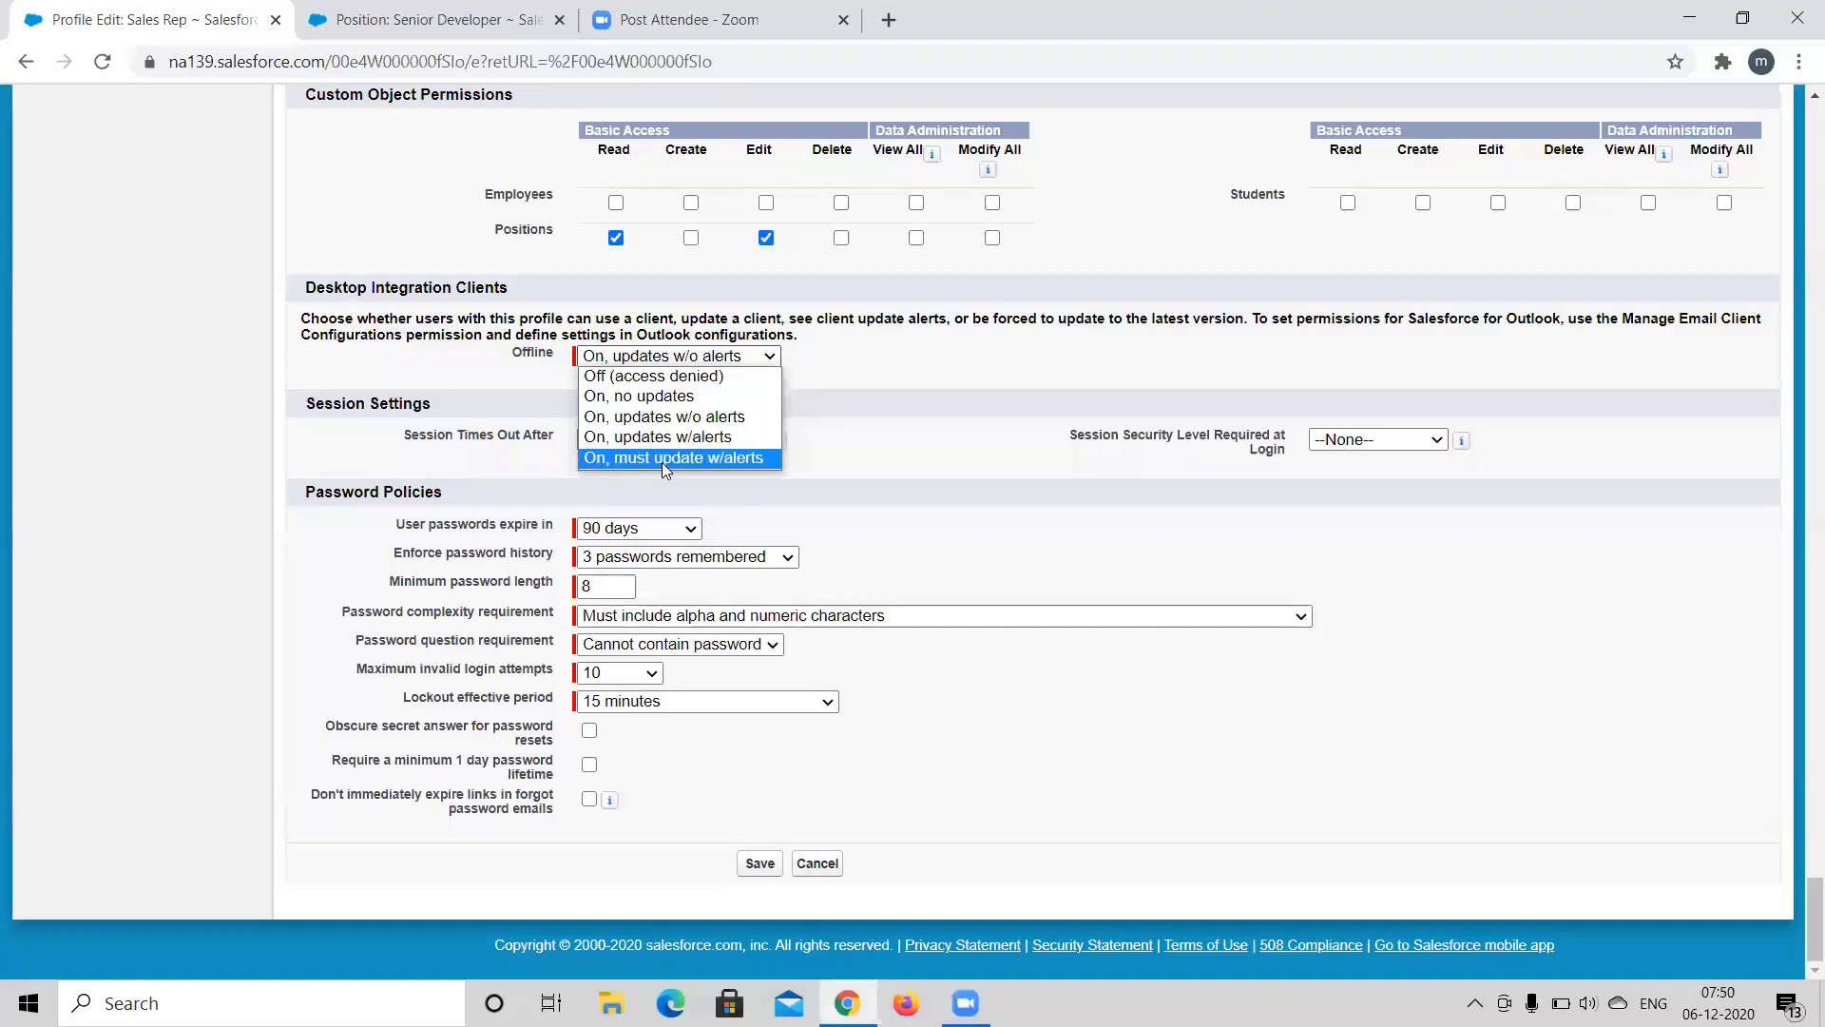
pyautogui.click(915, 438)
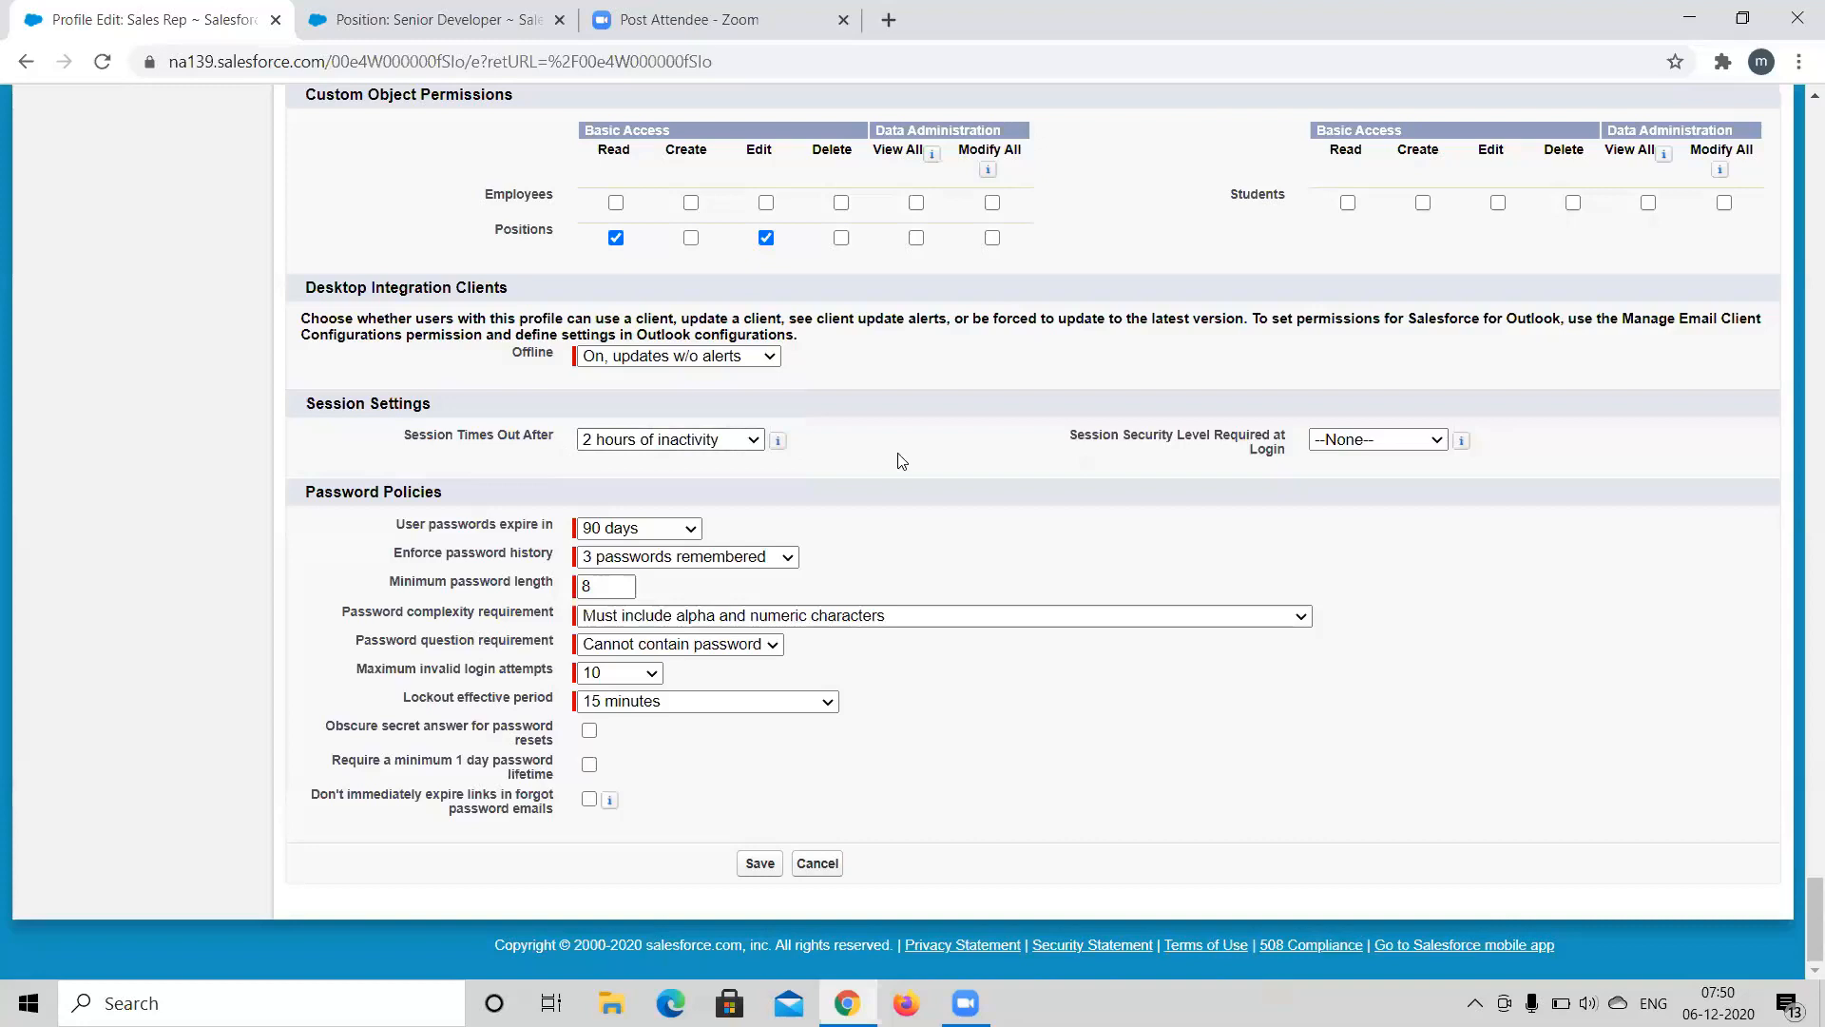
# Examine the Session Settings choices for the inactivity timeout and for the security level required at login.
pyautogui.click(751, 442)
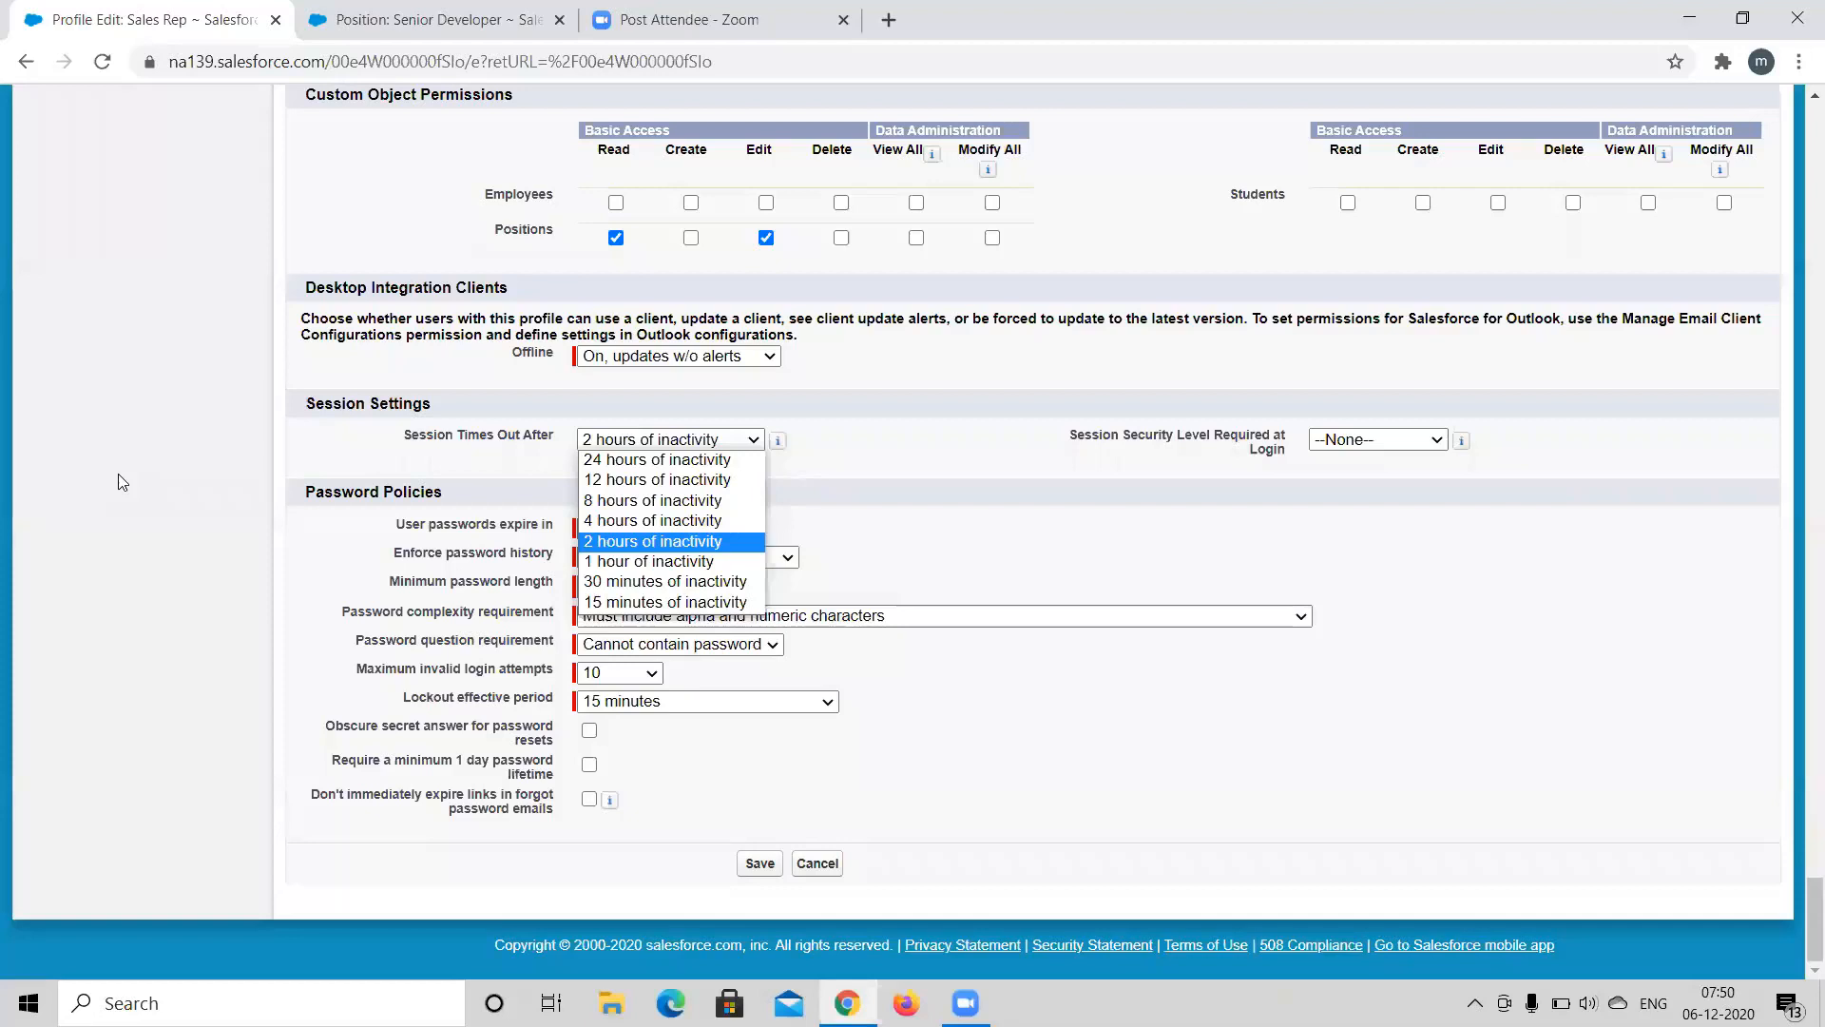
pyautogui.click(642, 544)
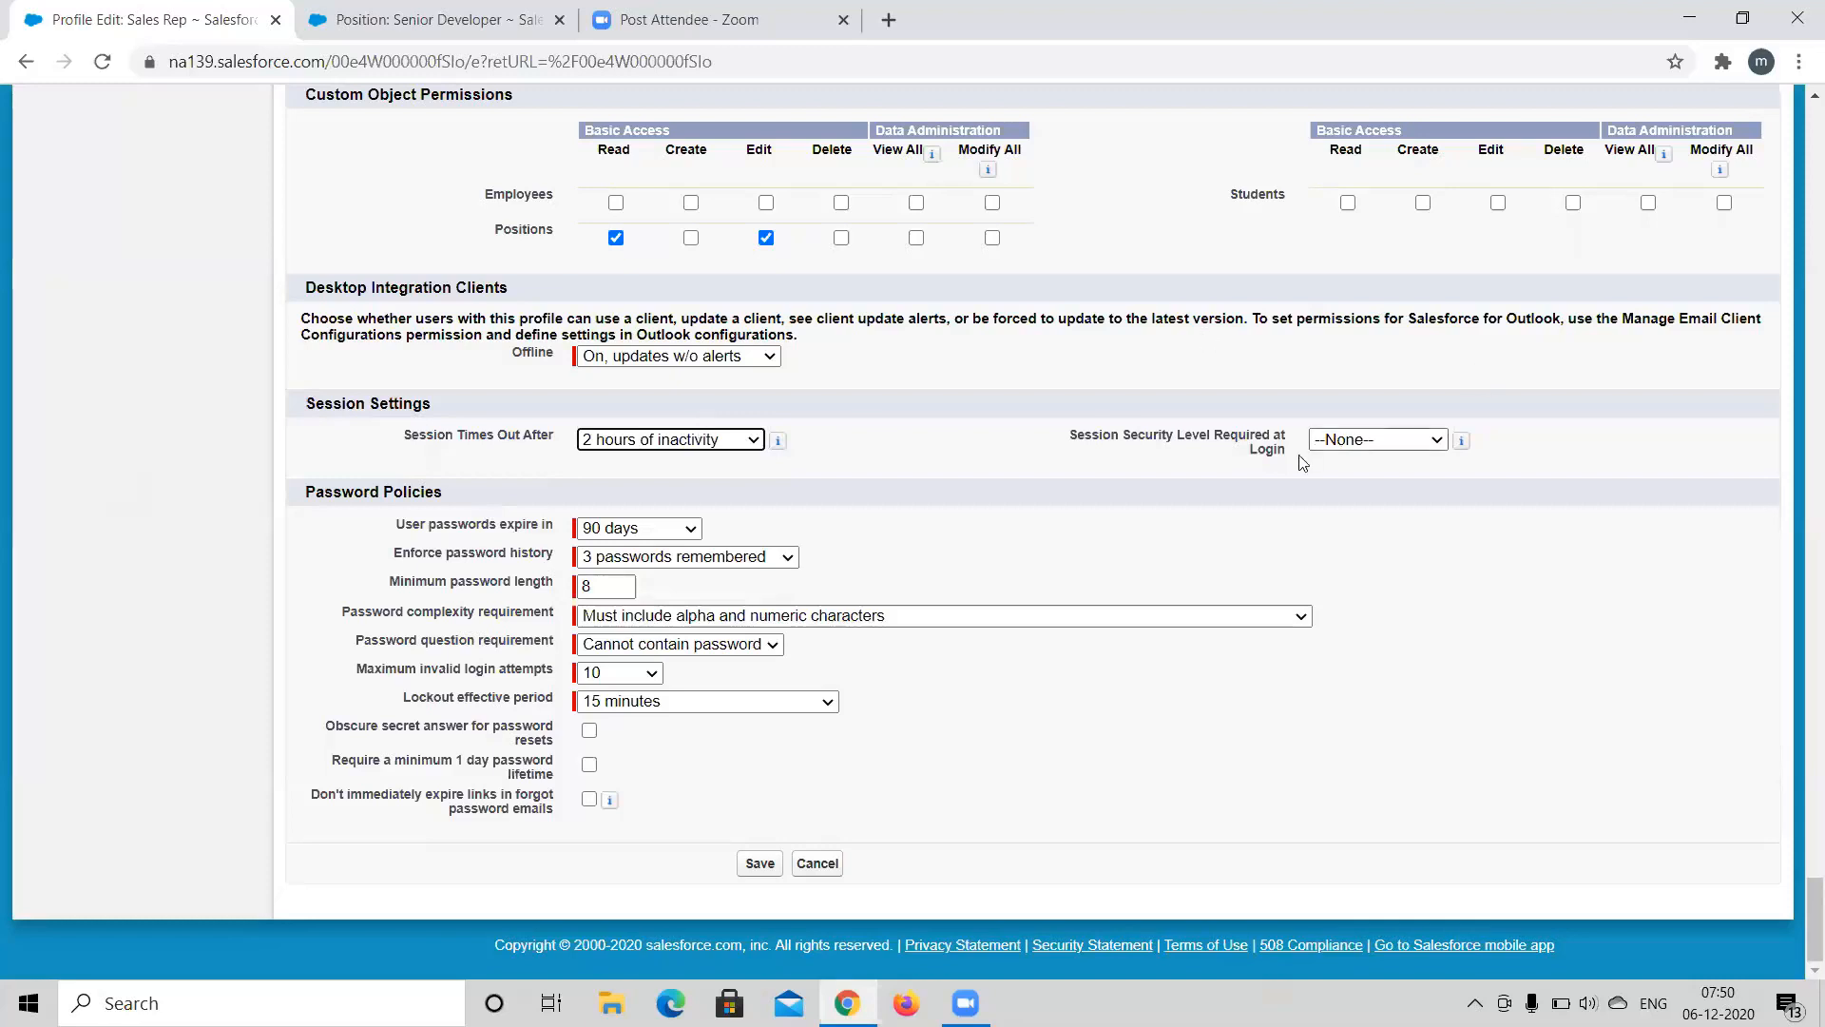
pyautogui.click(1375, 443)
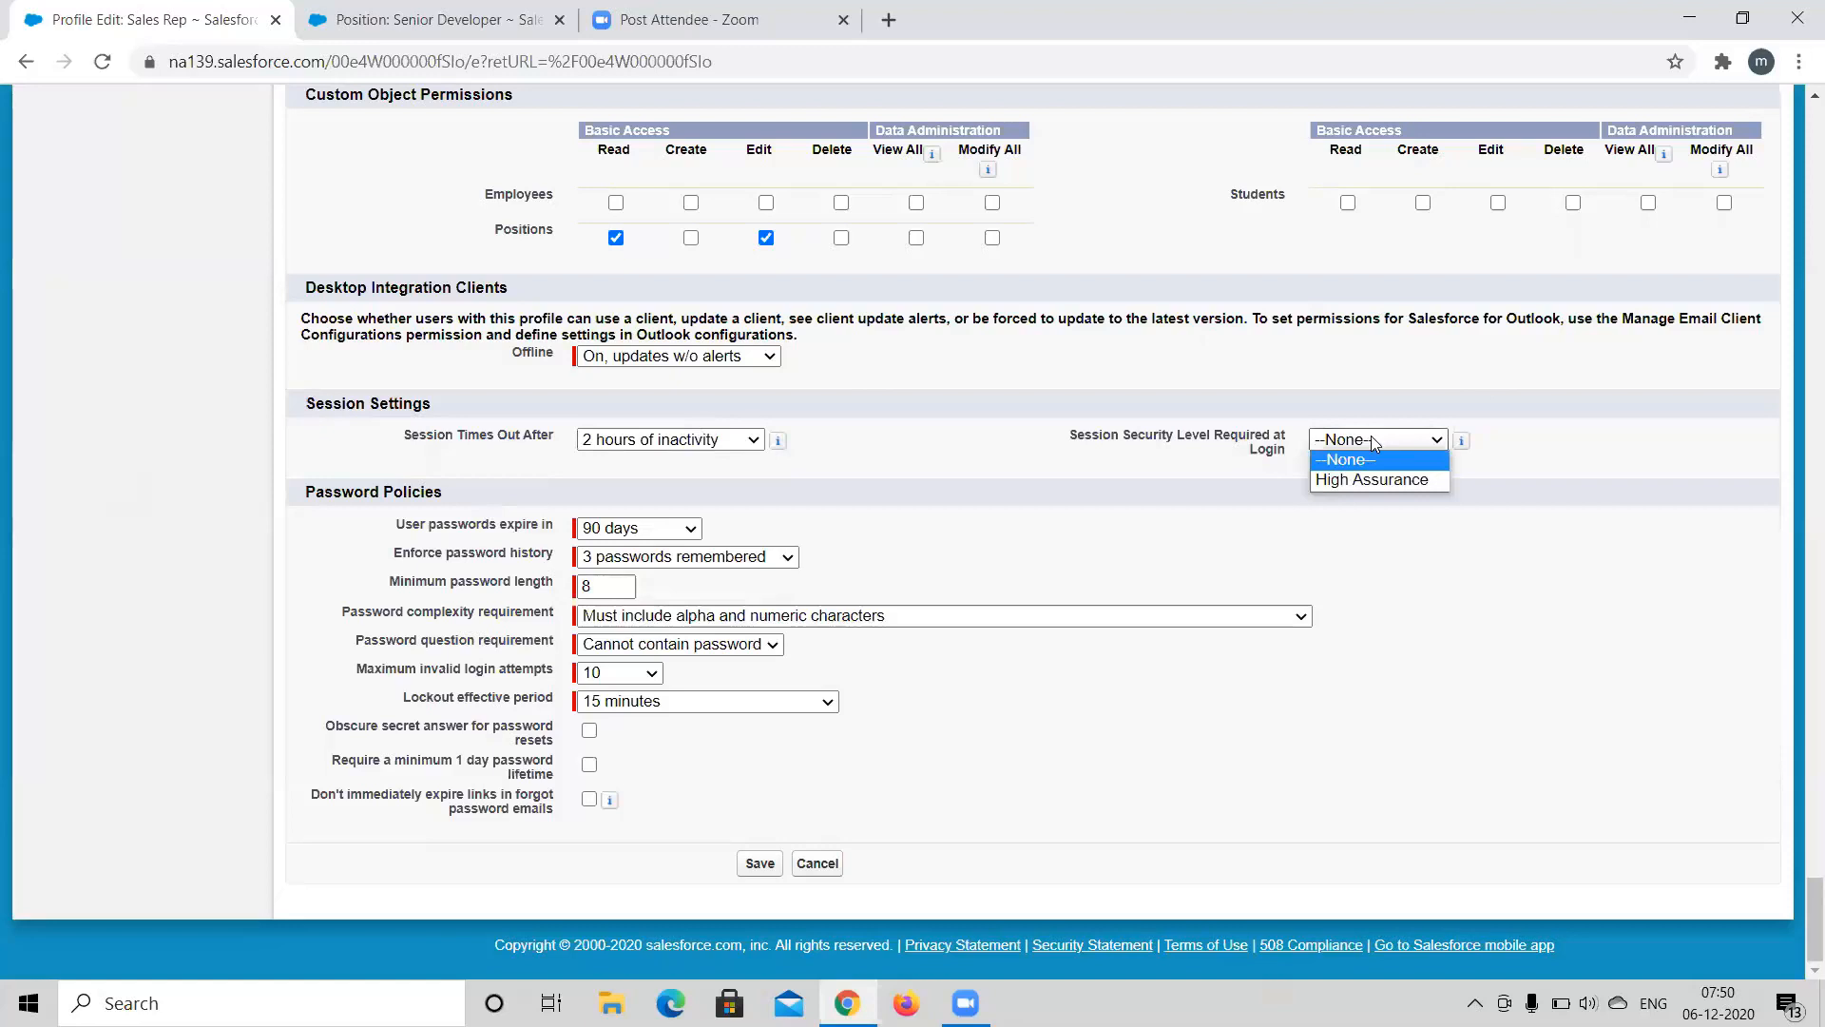
pyautogui.click(1139, 475)
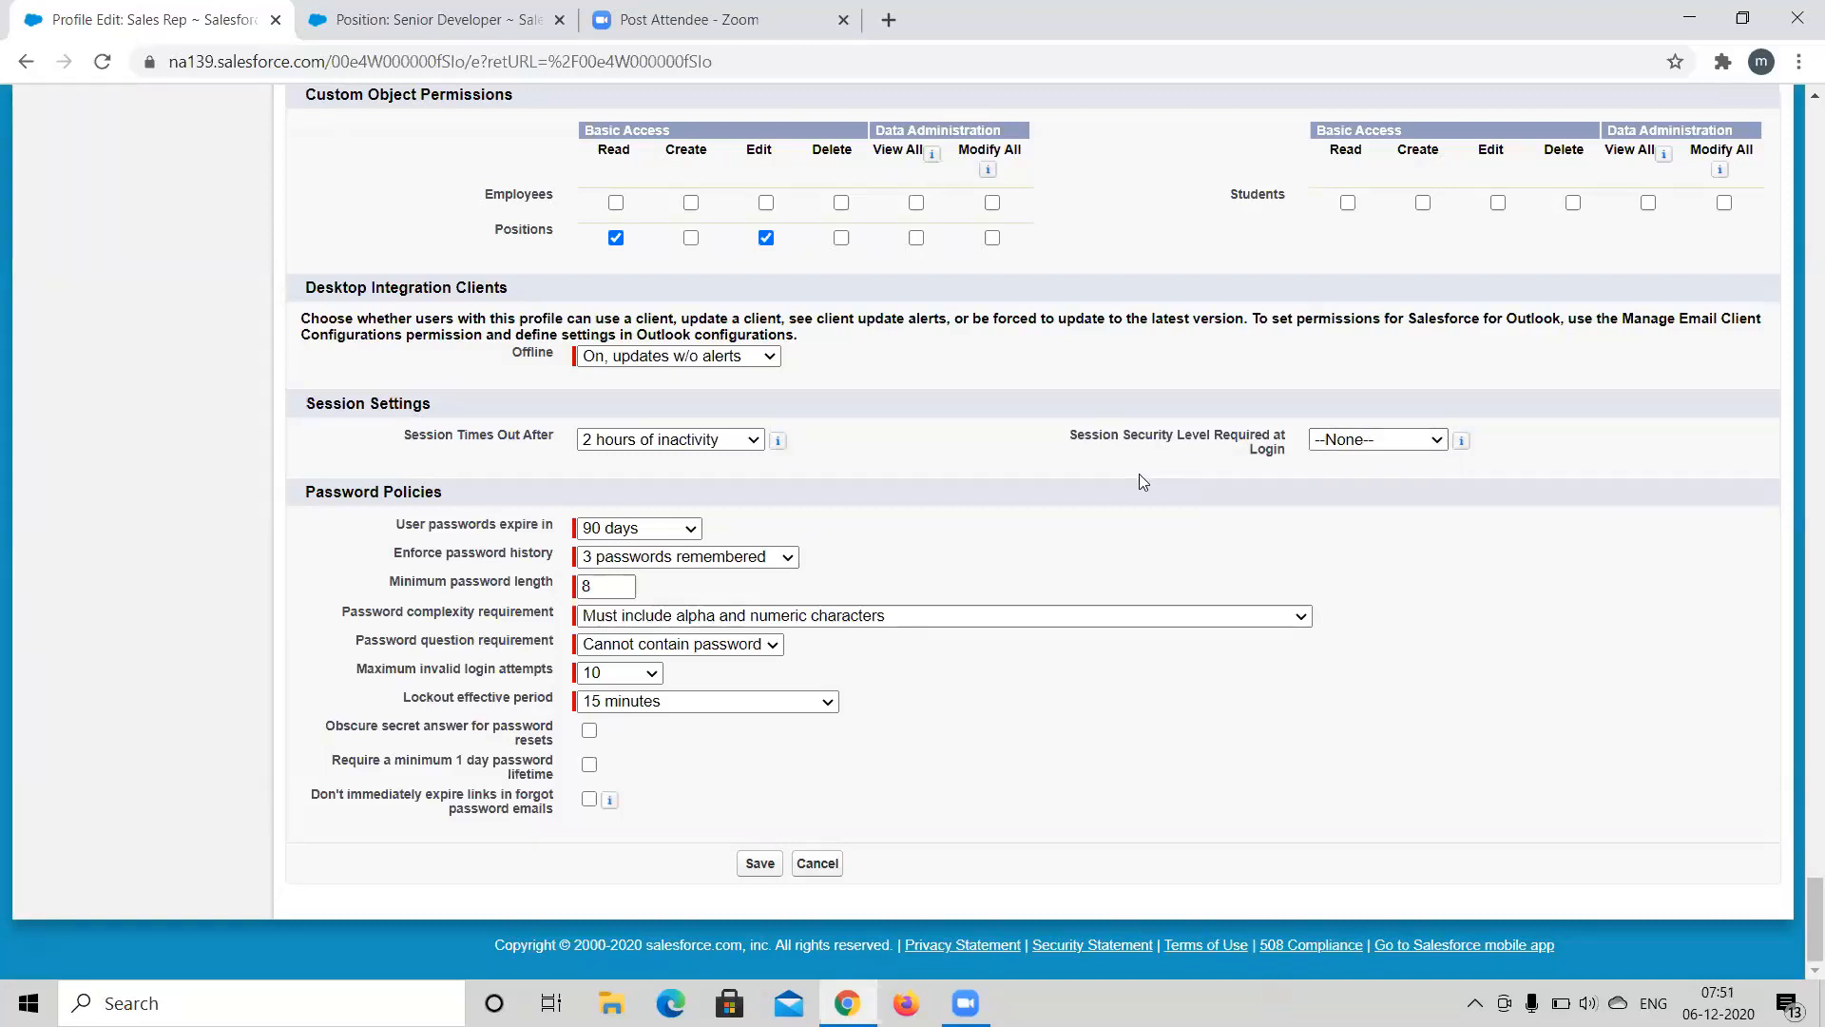
# Set Session Security Level Required at Login to High Assurance and return it to --None--.
pyautogui.click(1373, 441)
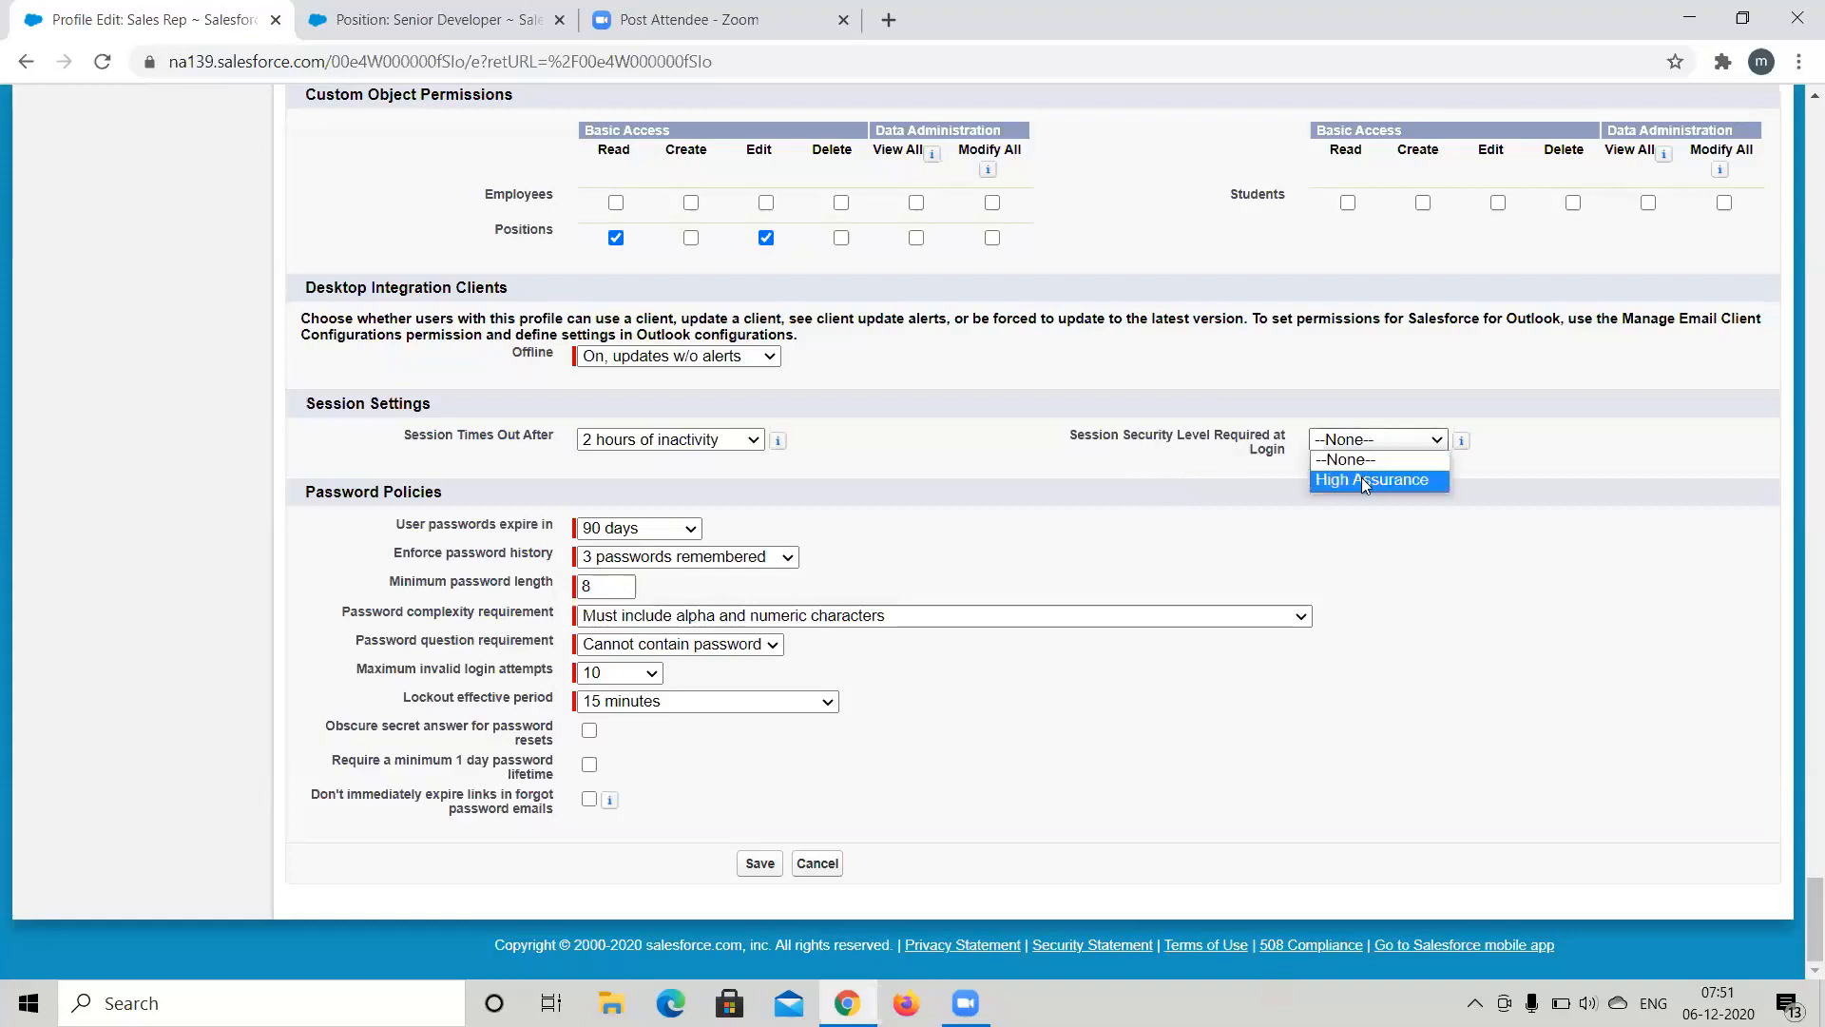
pyautogui.click(1362, 478)
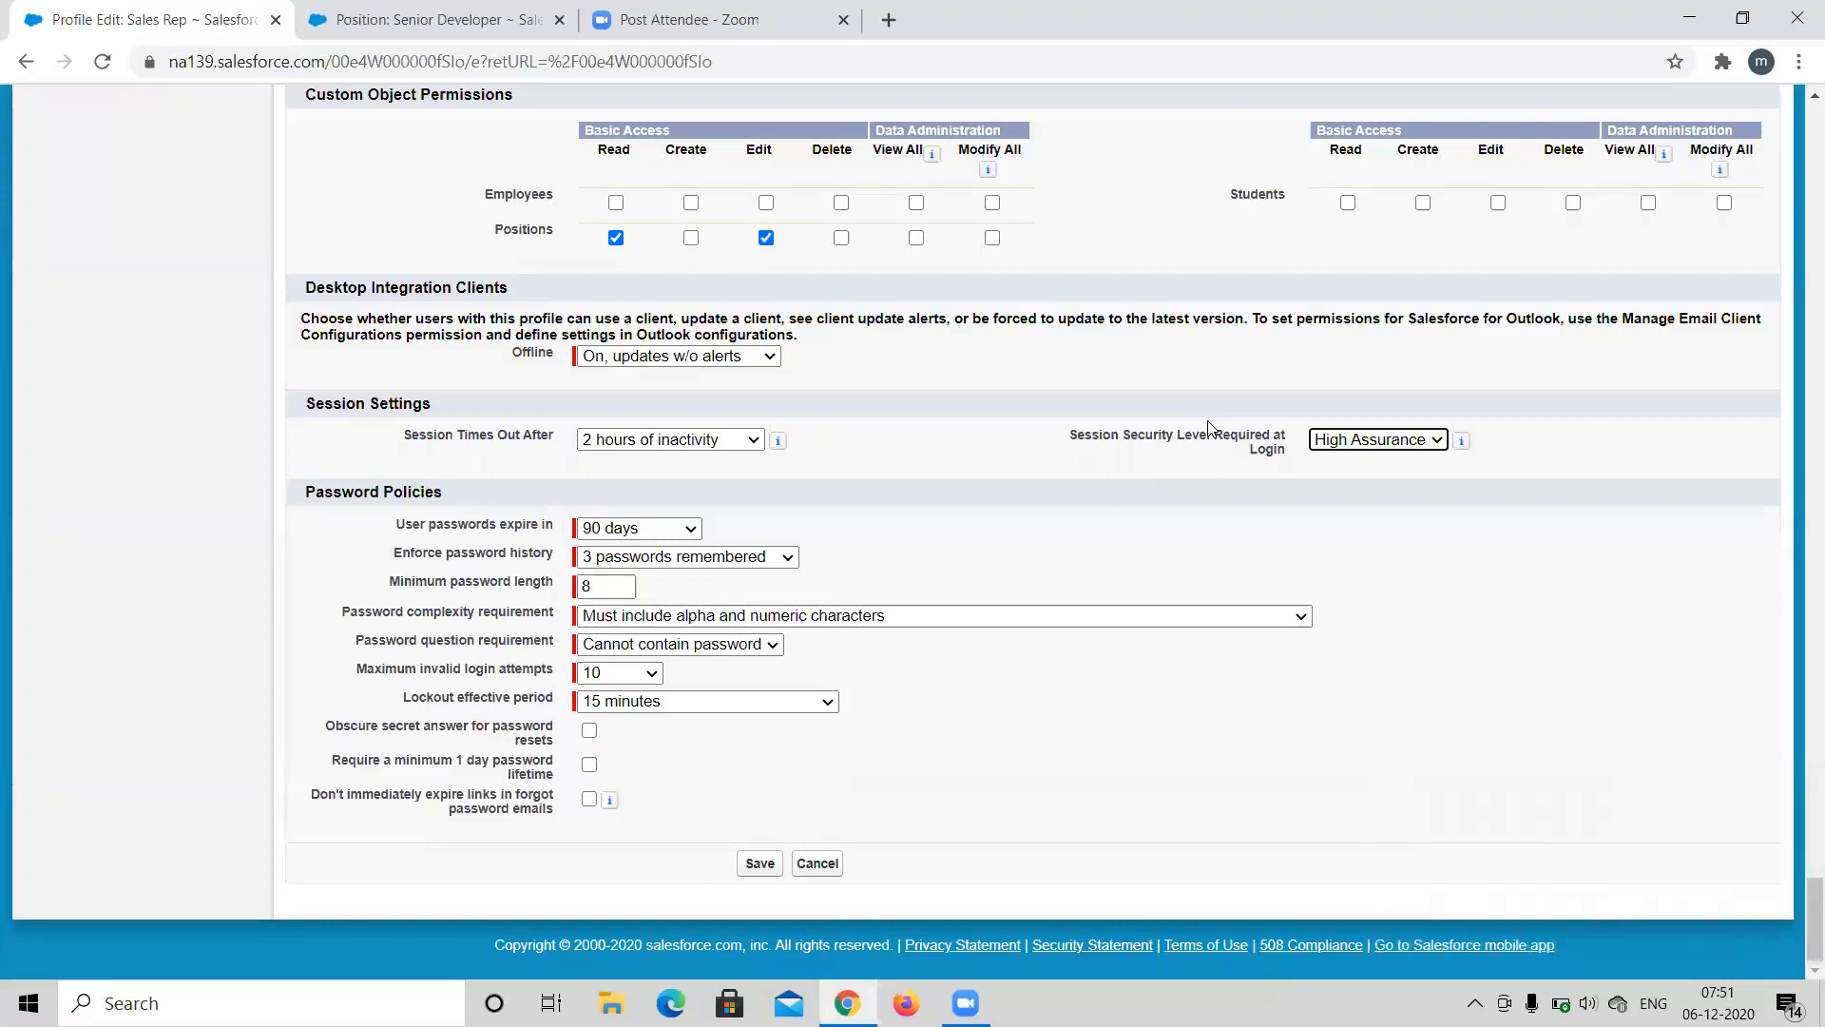
pyautogui.click(1415, 447)
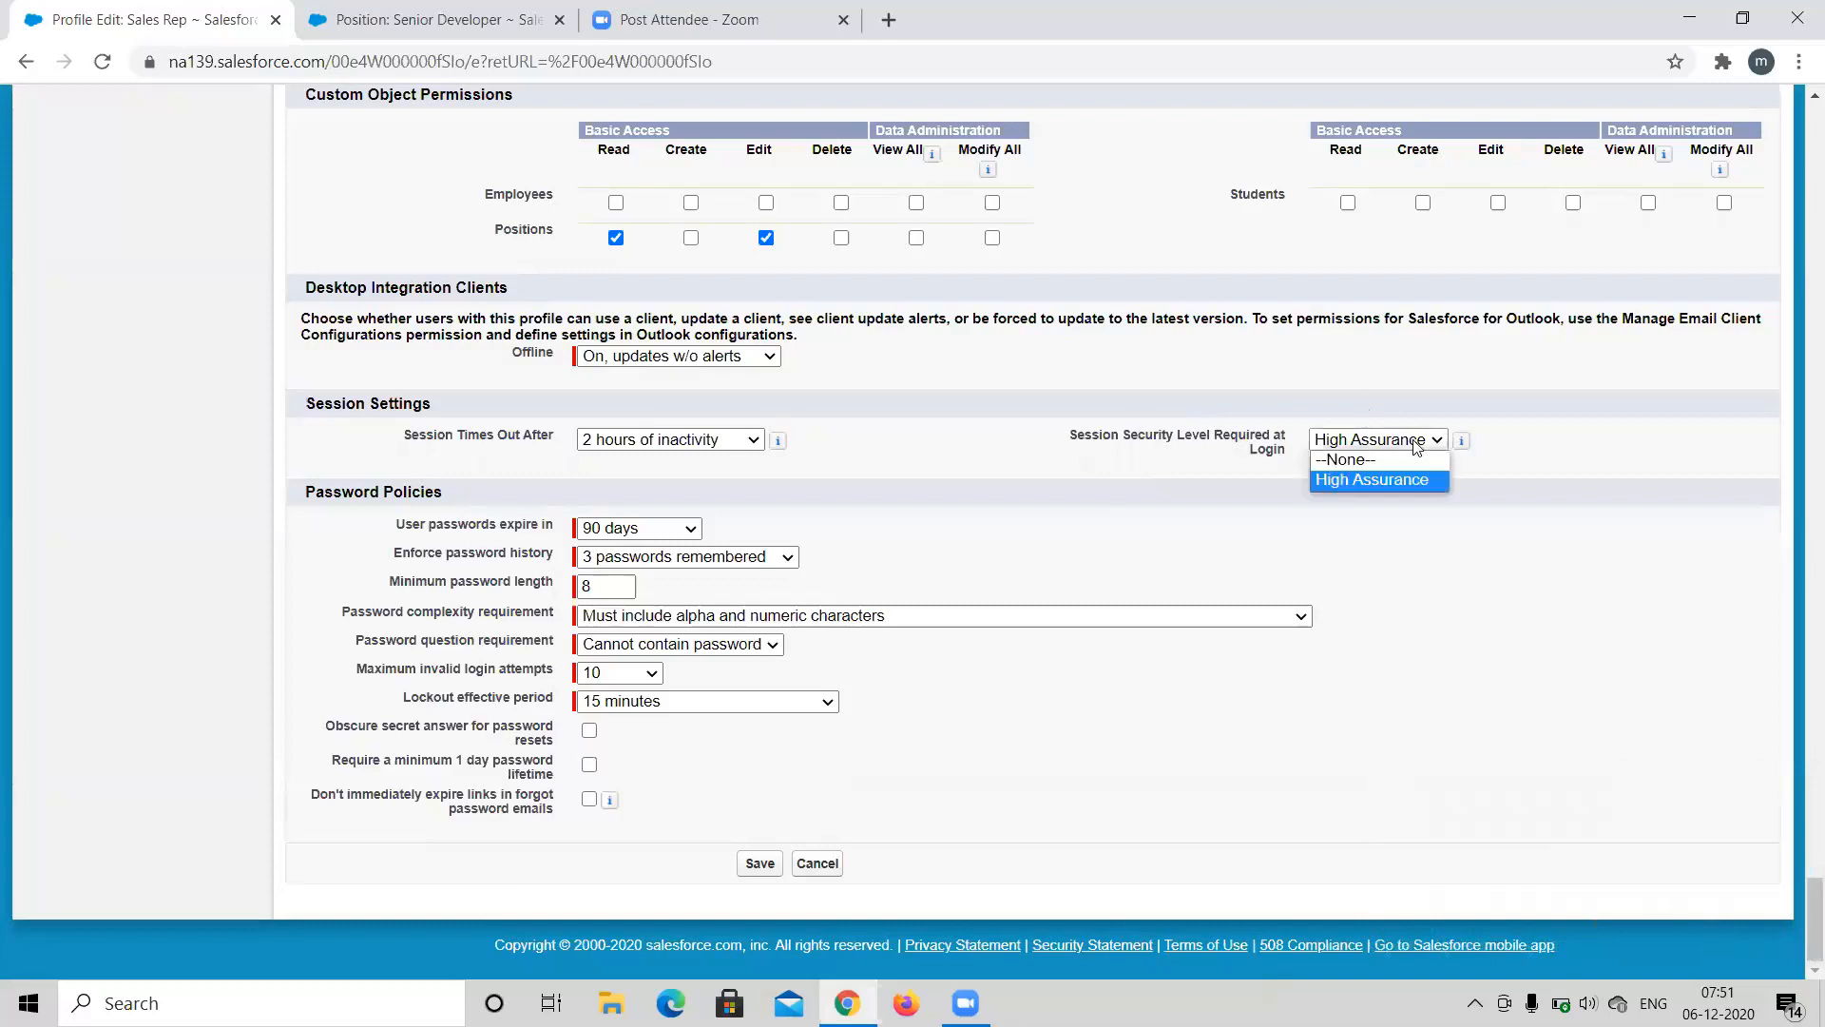
pyautogui.click(1386, 460)
pyautogui.click(904, 455)
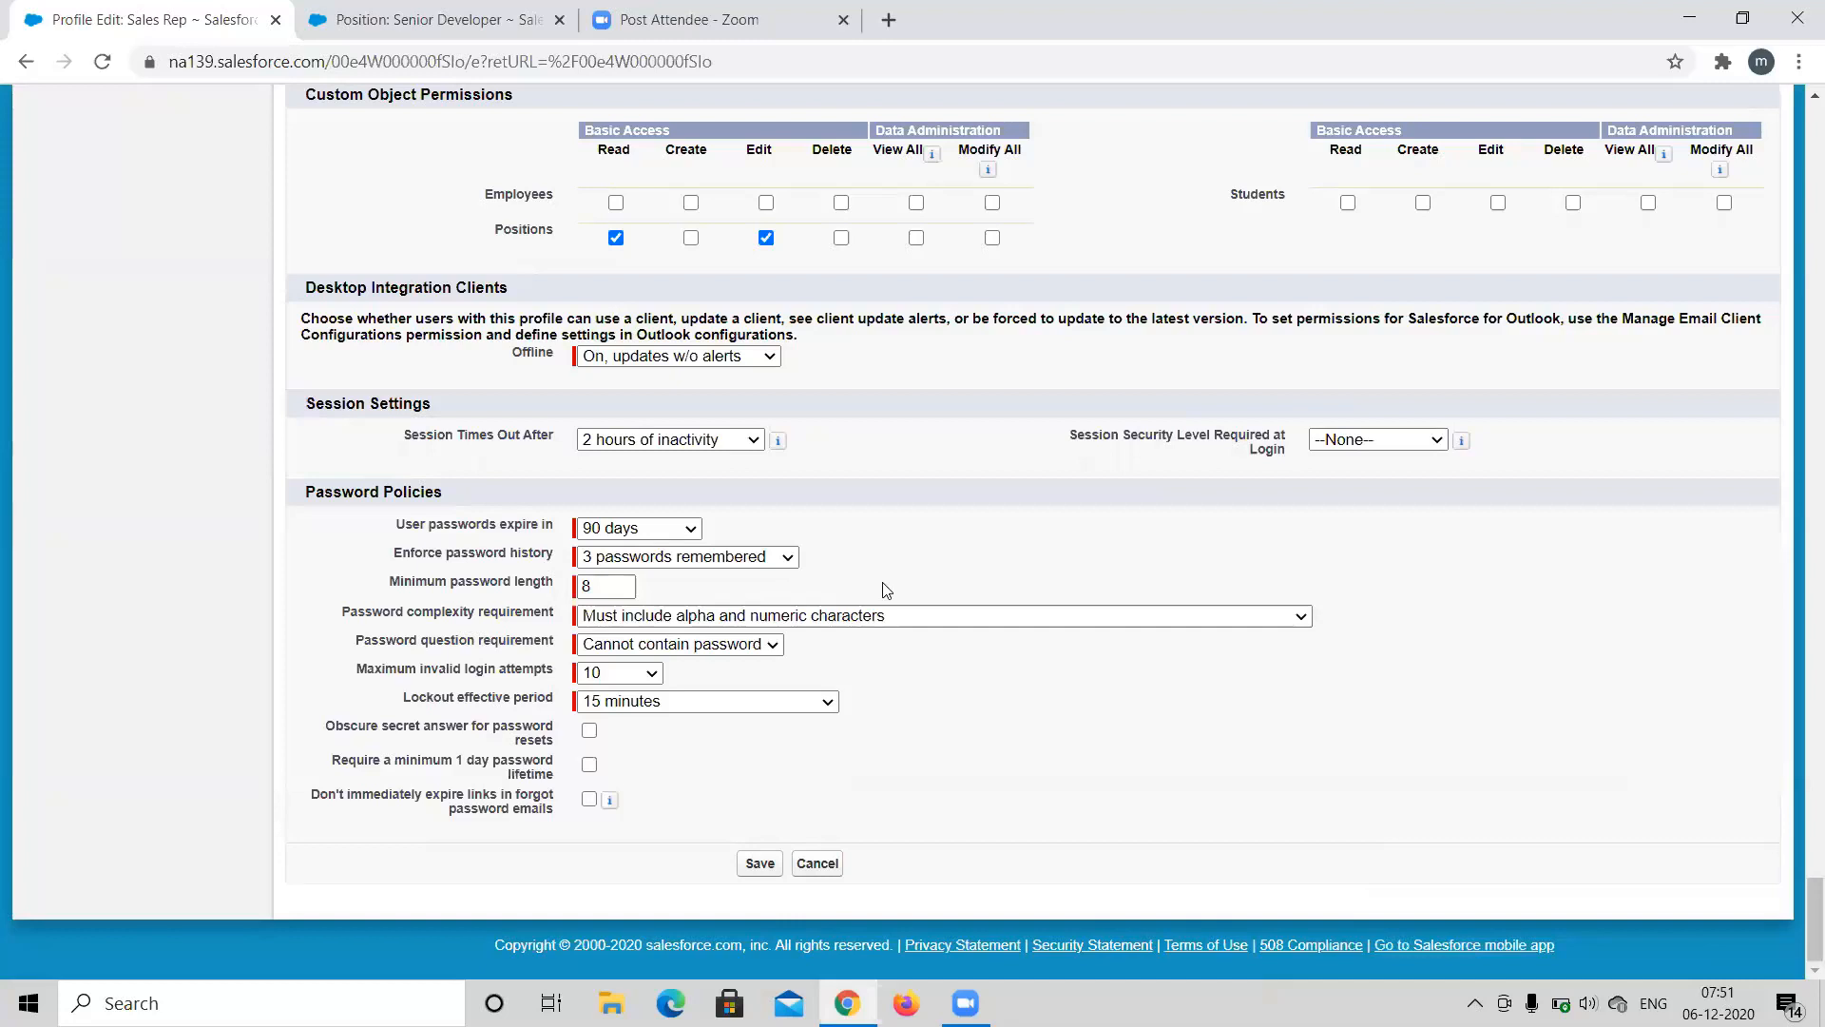
# Examine the Password Policies options for password expiry, enforced password history and password complexity, keeping the current choices.
pyautogui.click(635, 531)
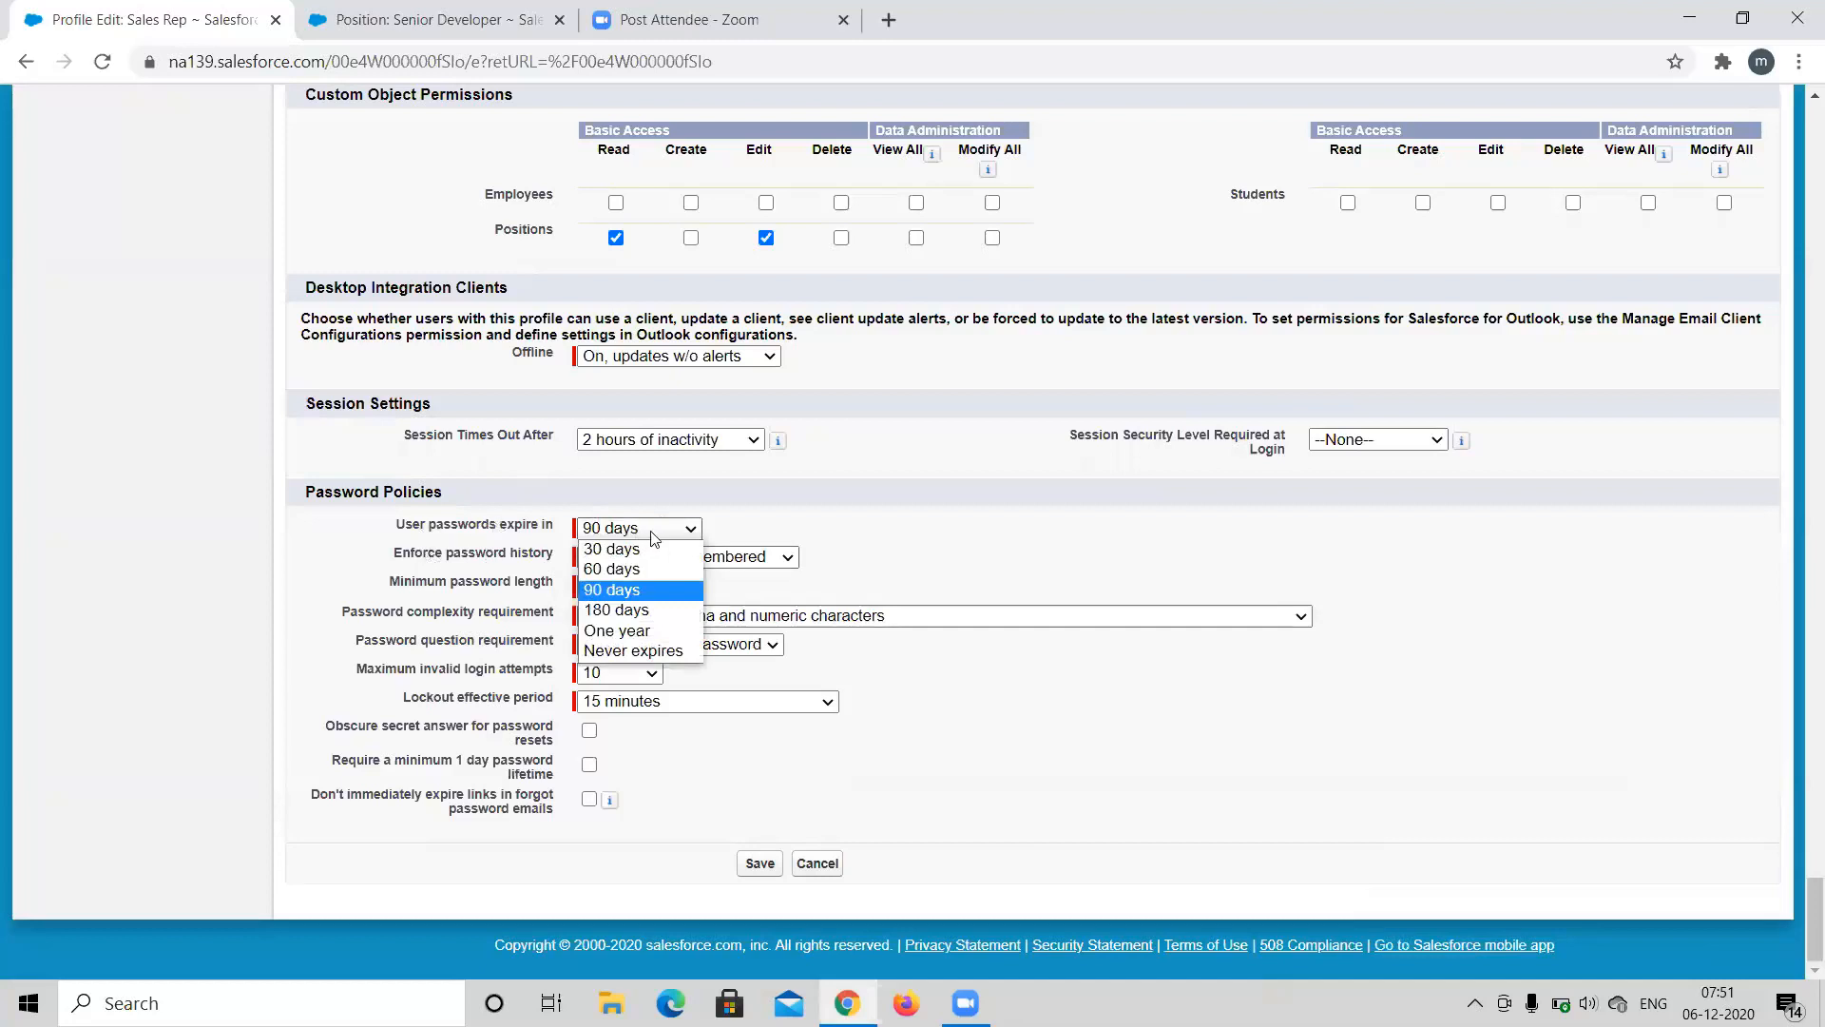
pyautogui.click(644, 596)
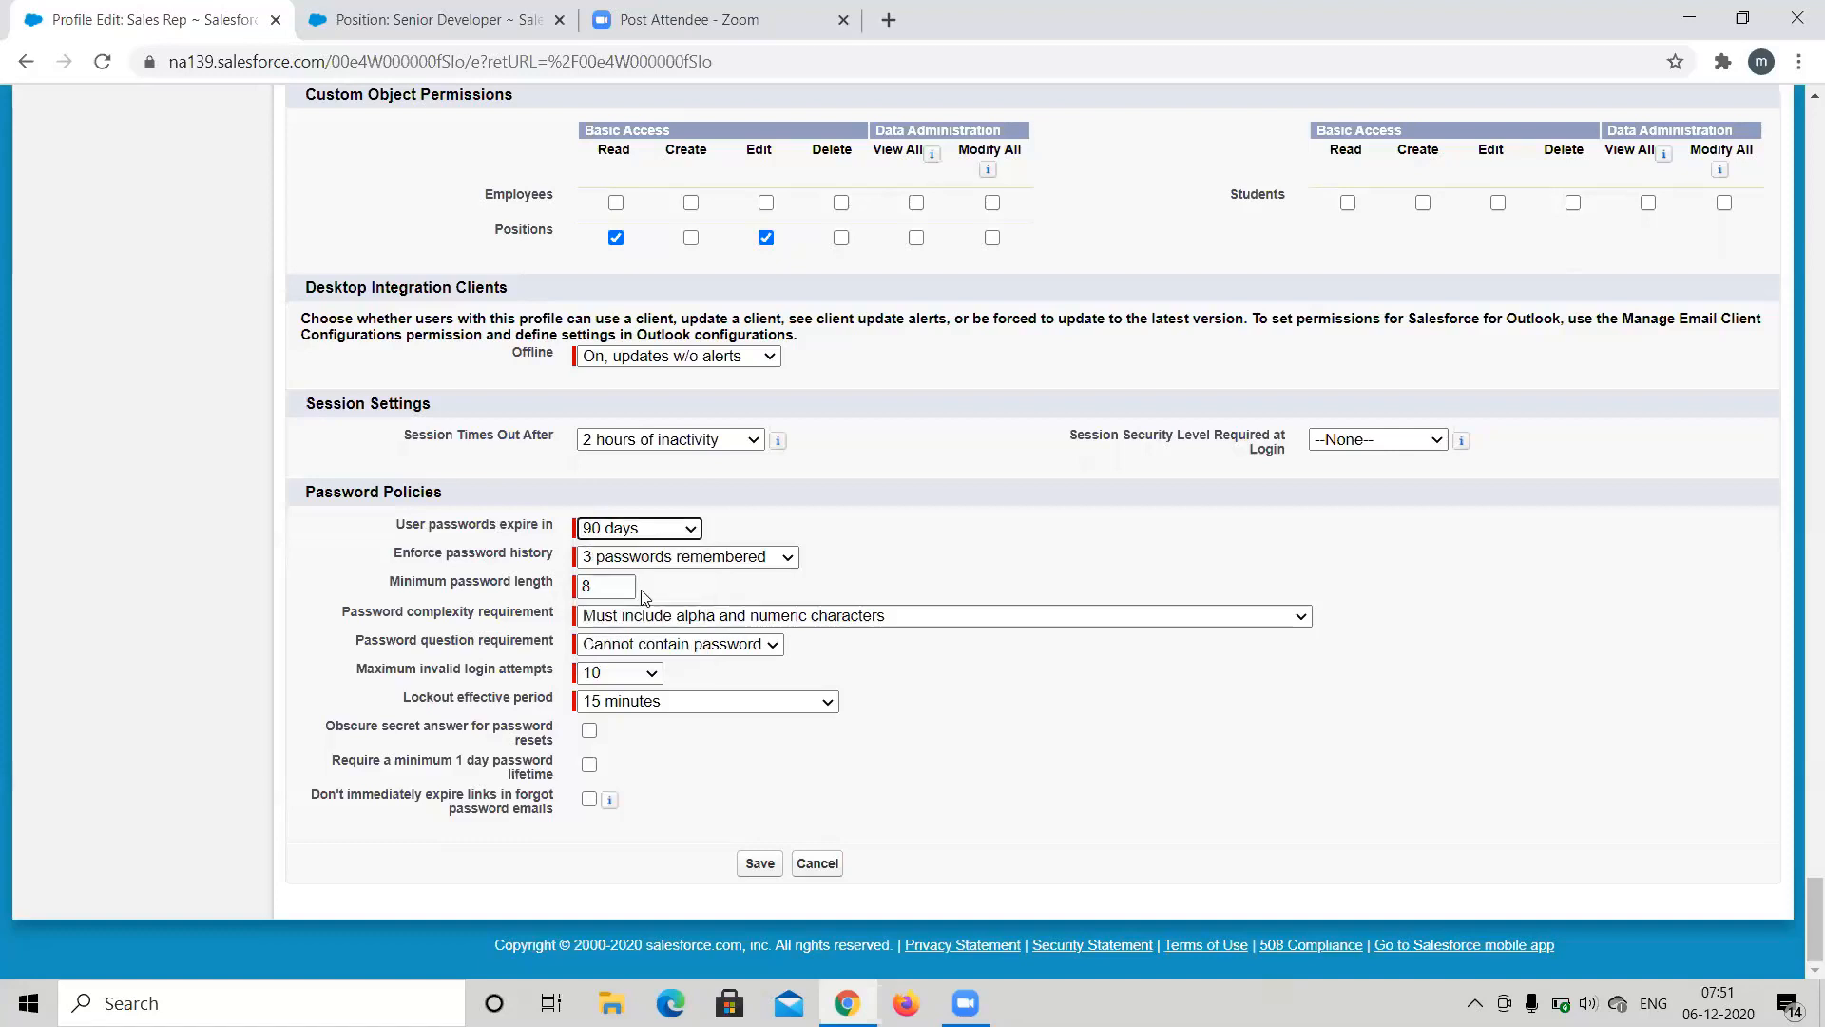
pyautogui.click(721, 564)
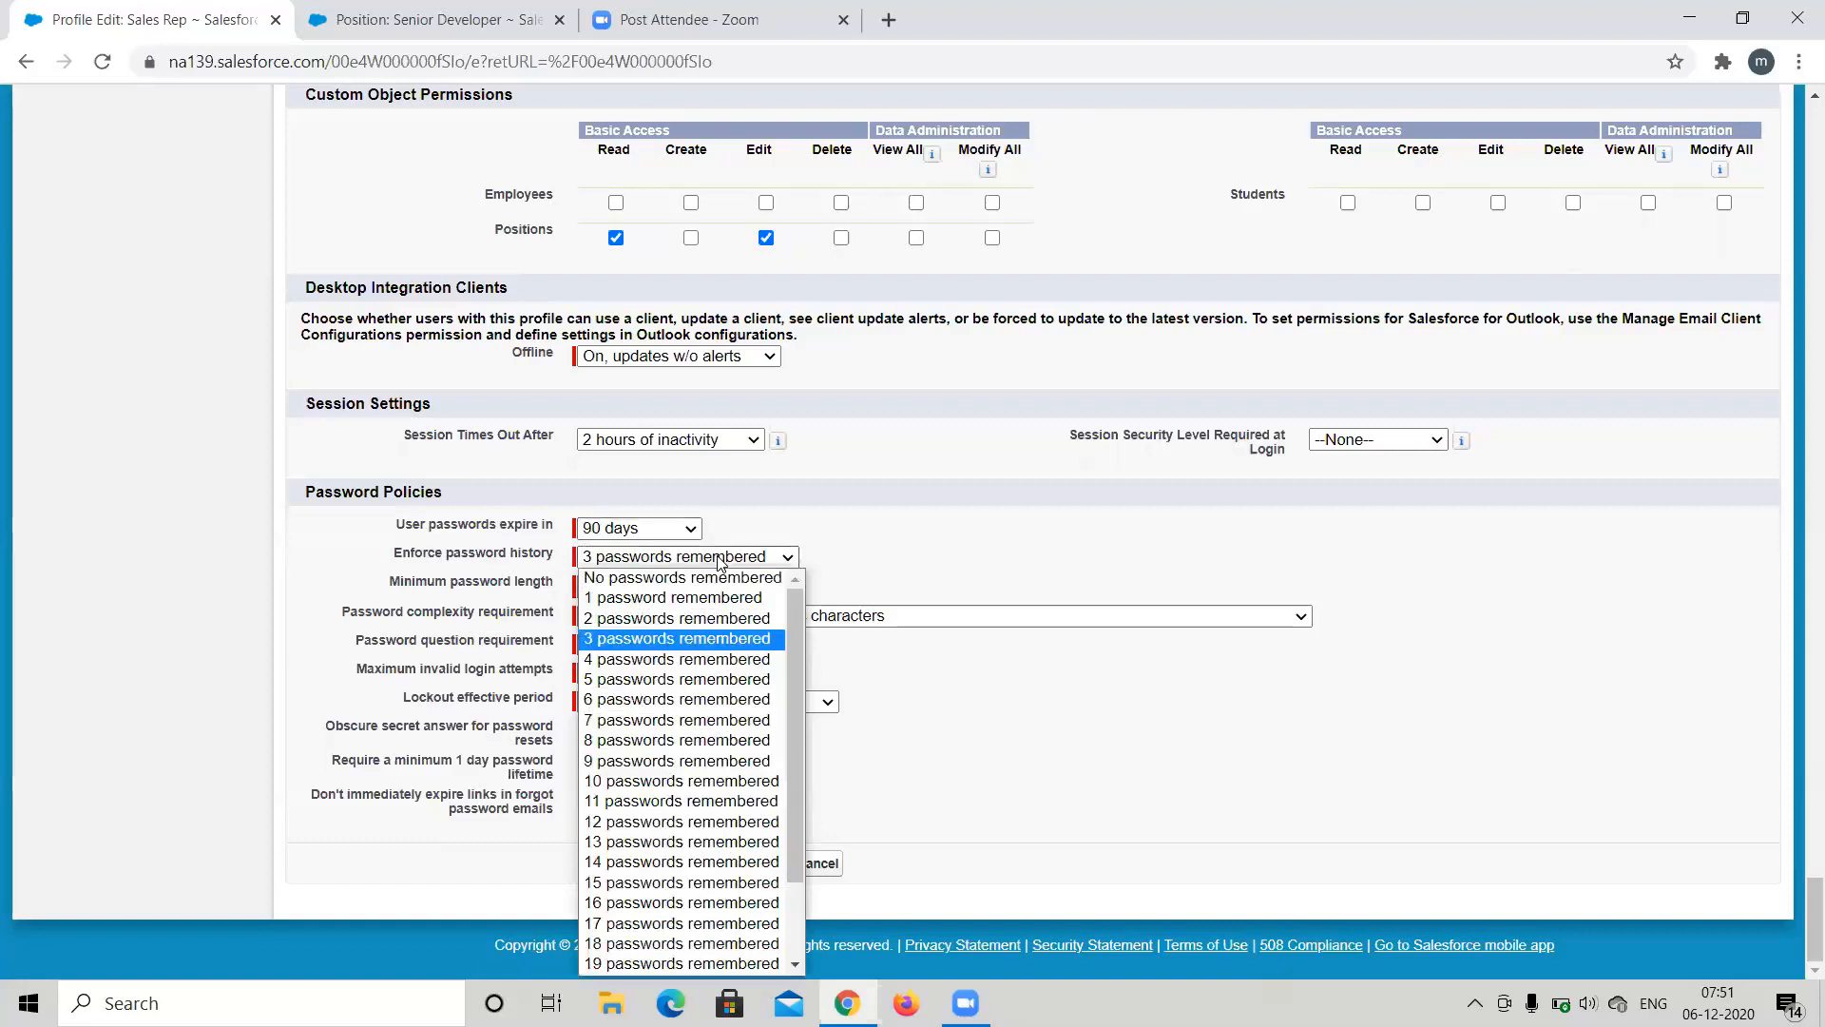
pyautogui.click(939, 566)
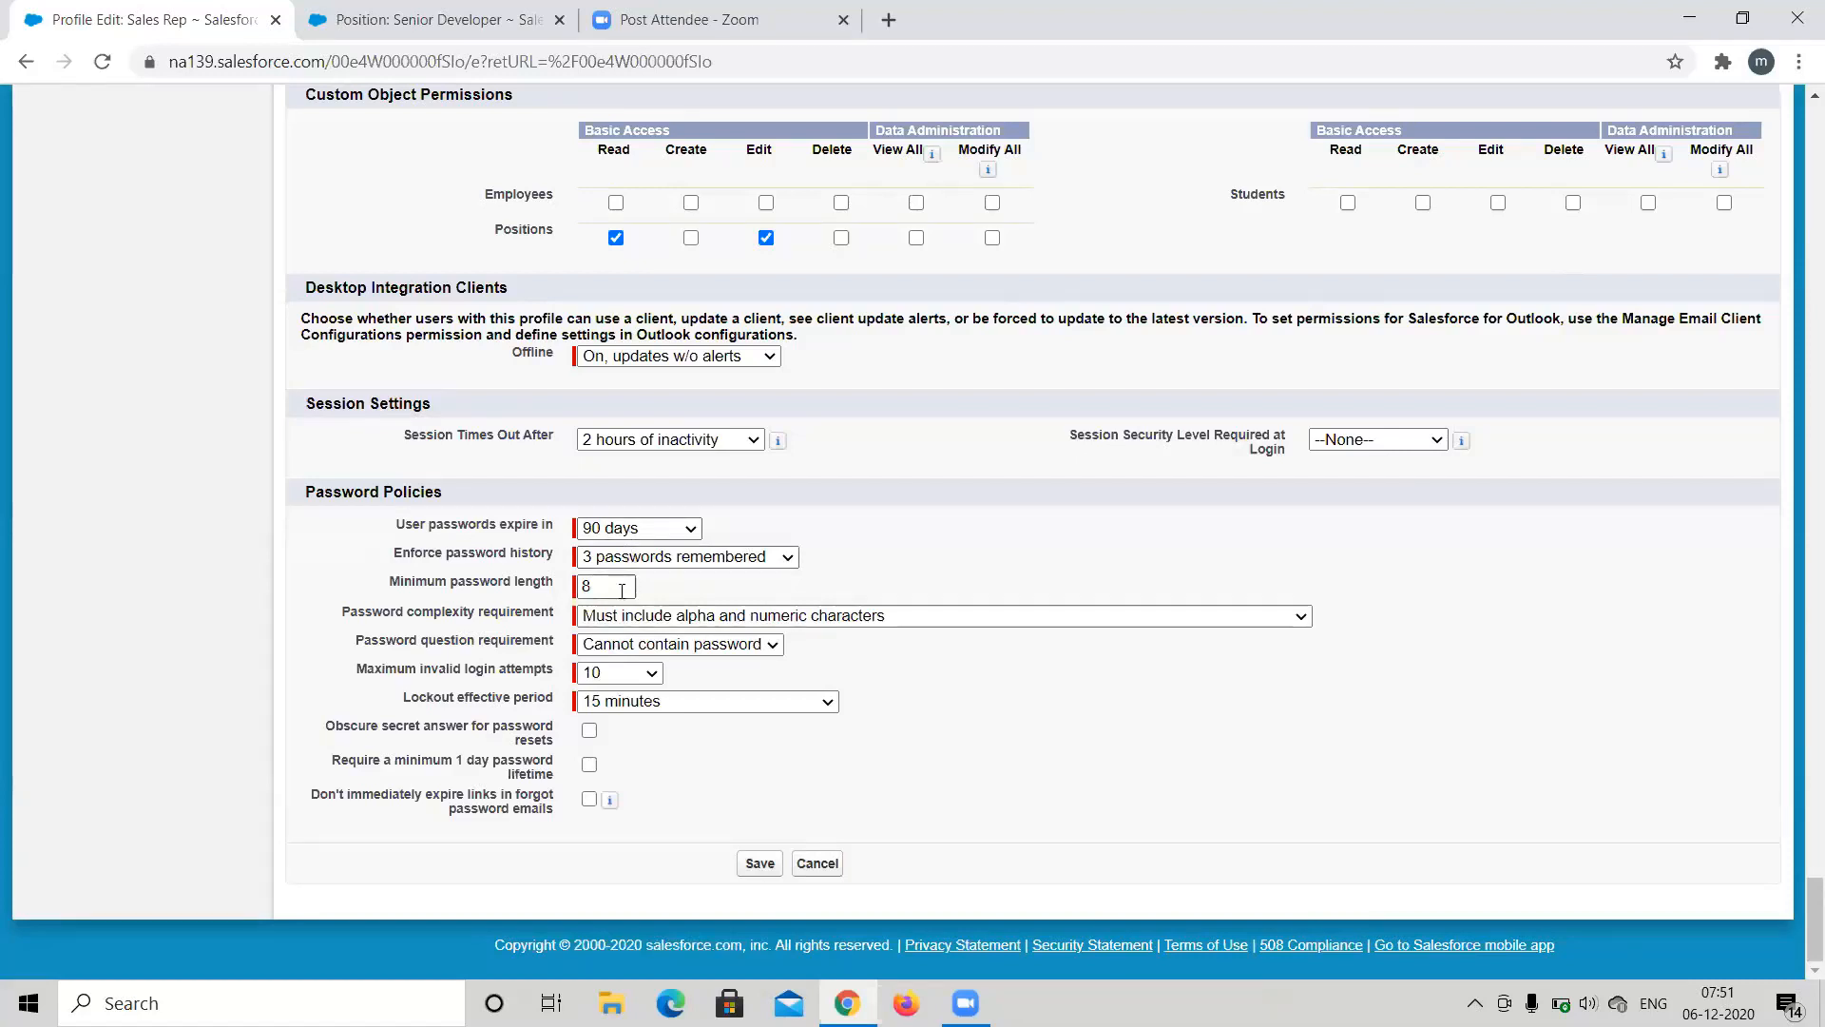
pyautogui.click(689, 616)
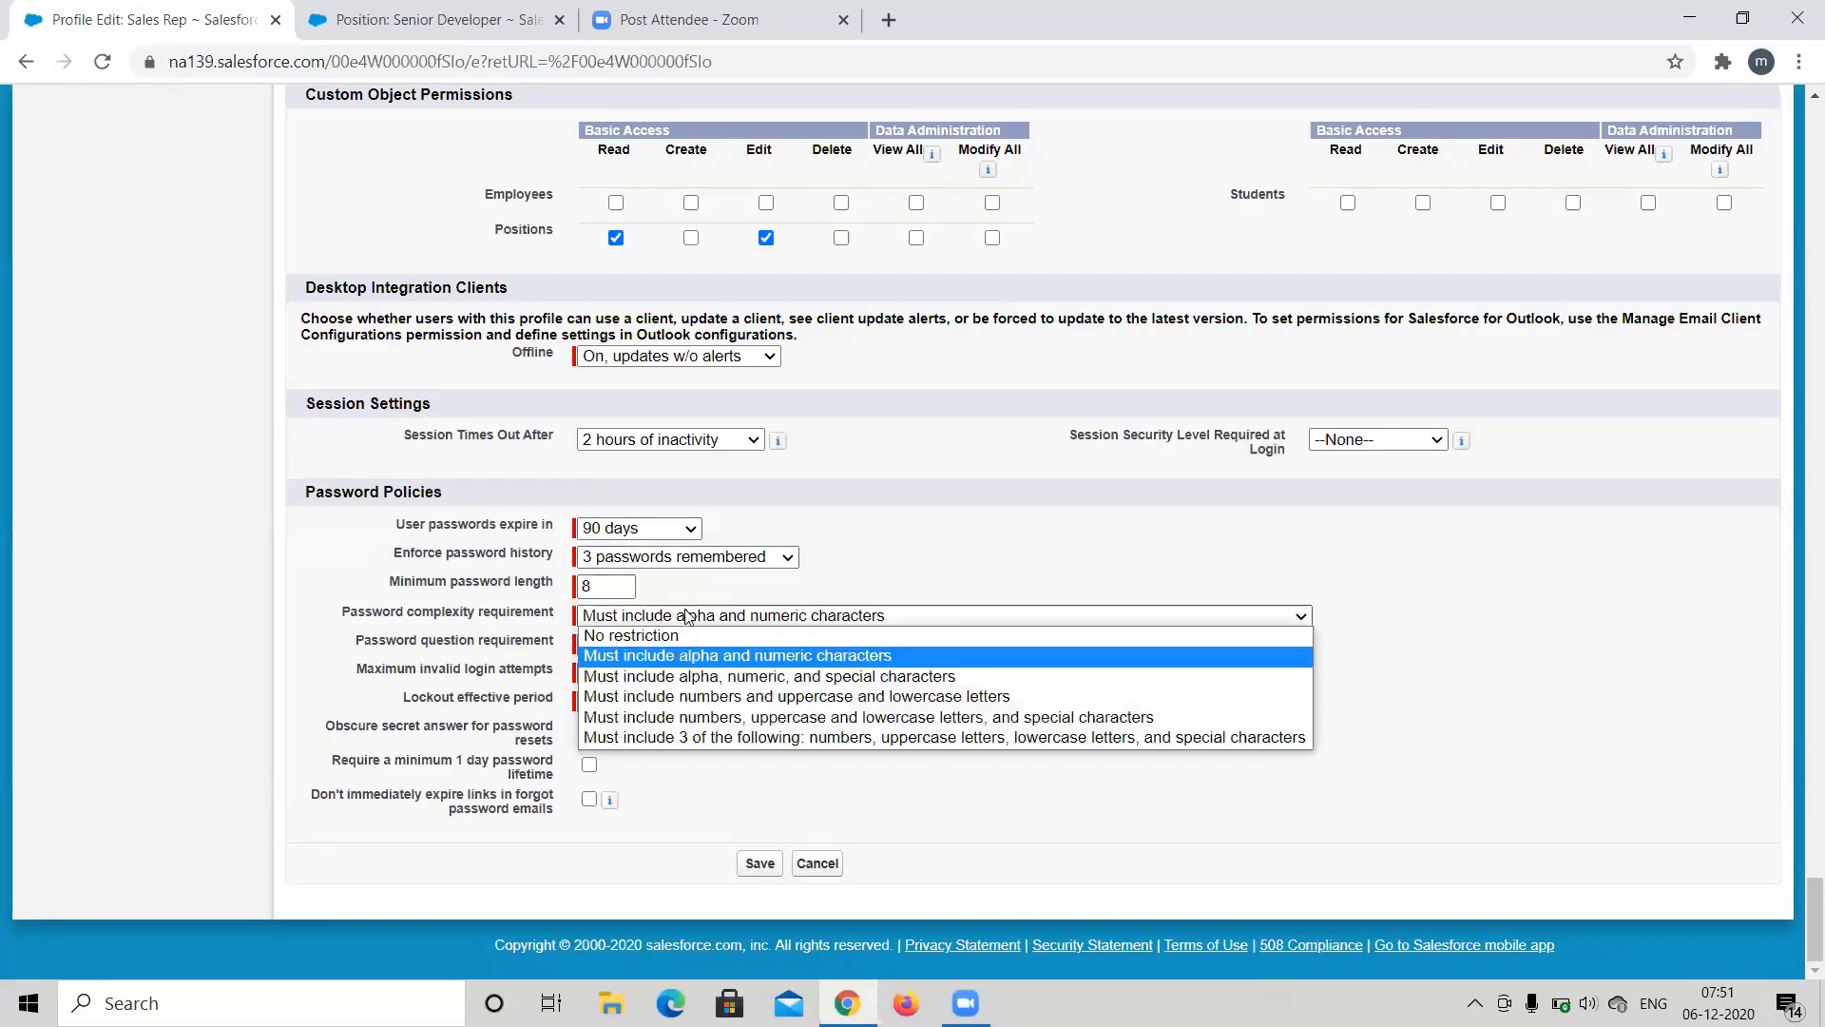
pyautogui.click(832, 556)
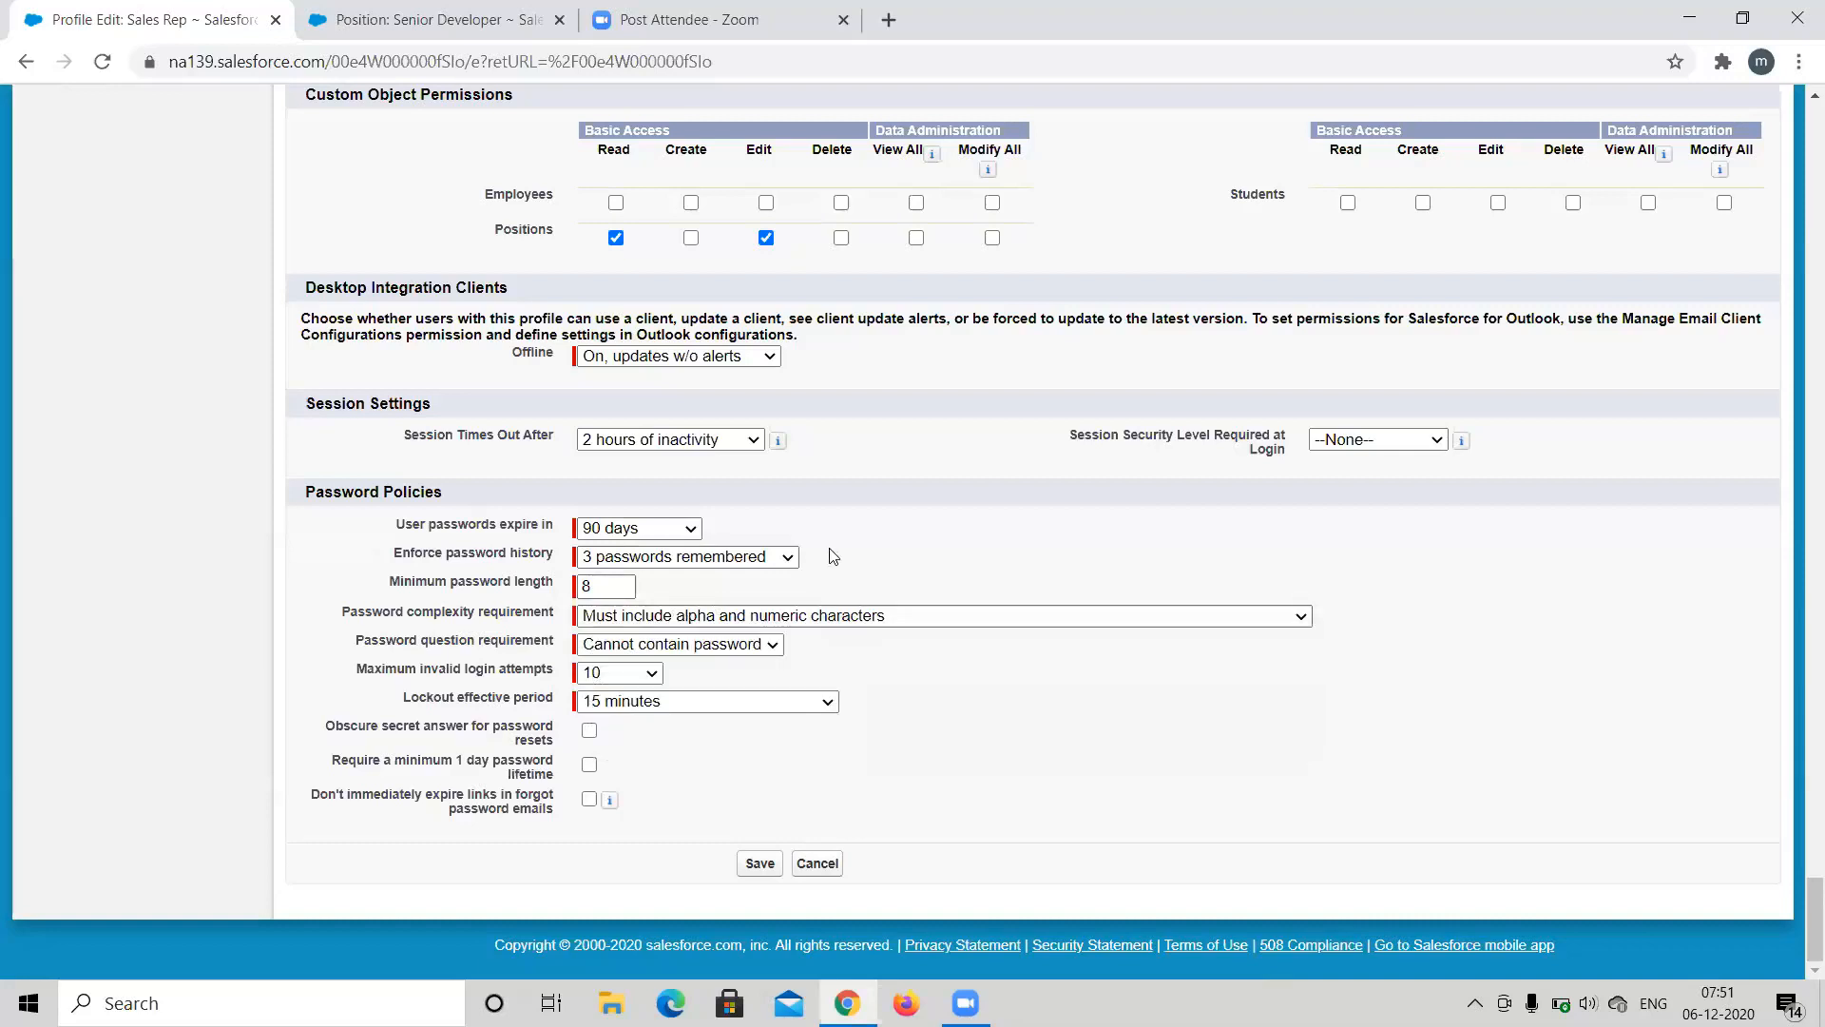
# Examine the options for password question requirement, maximum invalid login attempts and lockout effective period under Password Policies.
pyautogui.click(751, 646)
pyautogui.click(914, 637)
pyautogui.click(632, 676)
pyautogui.click(841, 683)
pyautogui.click(703, 705)
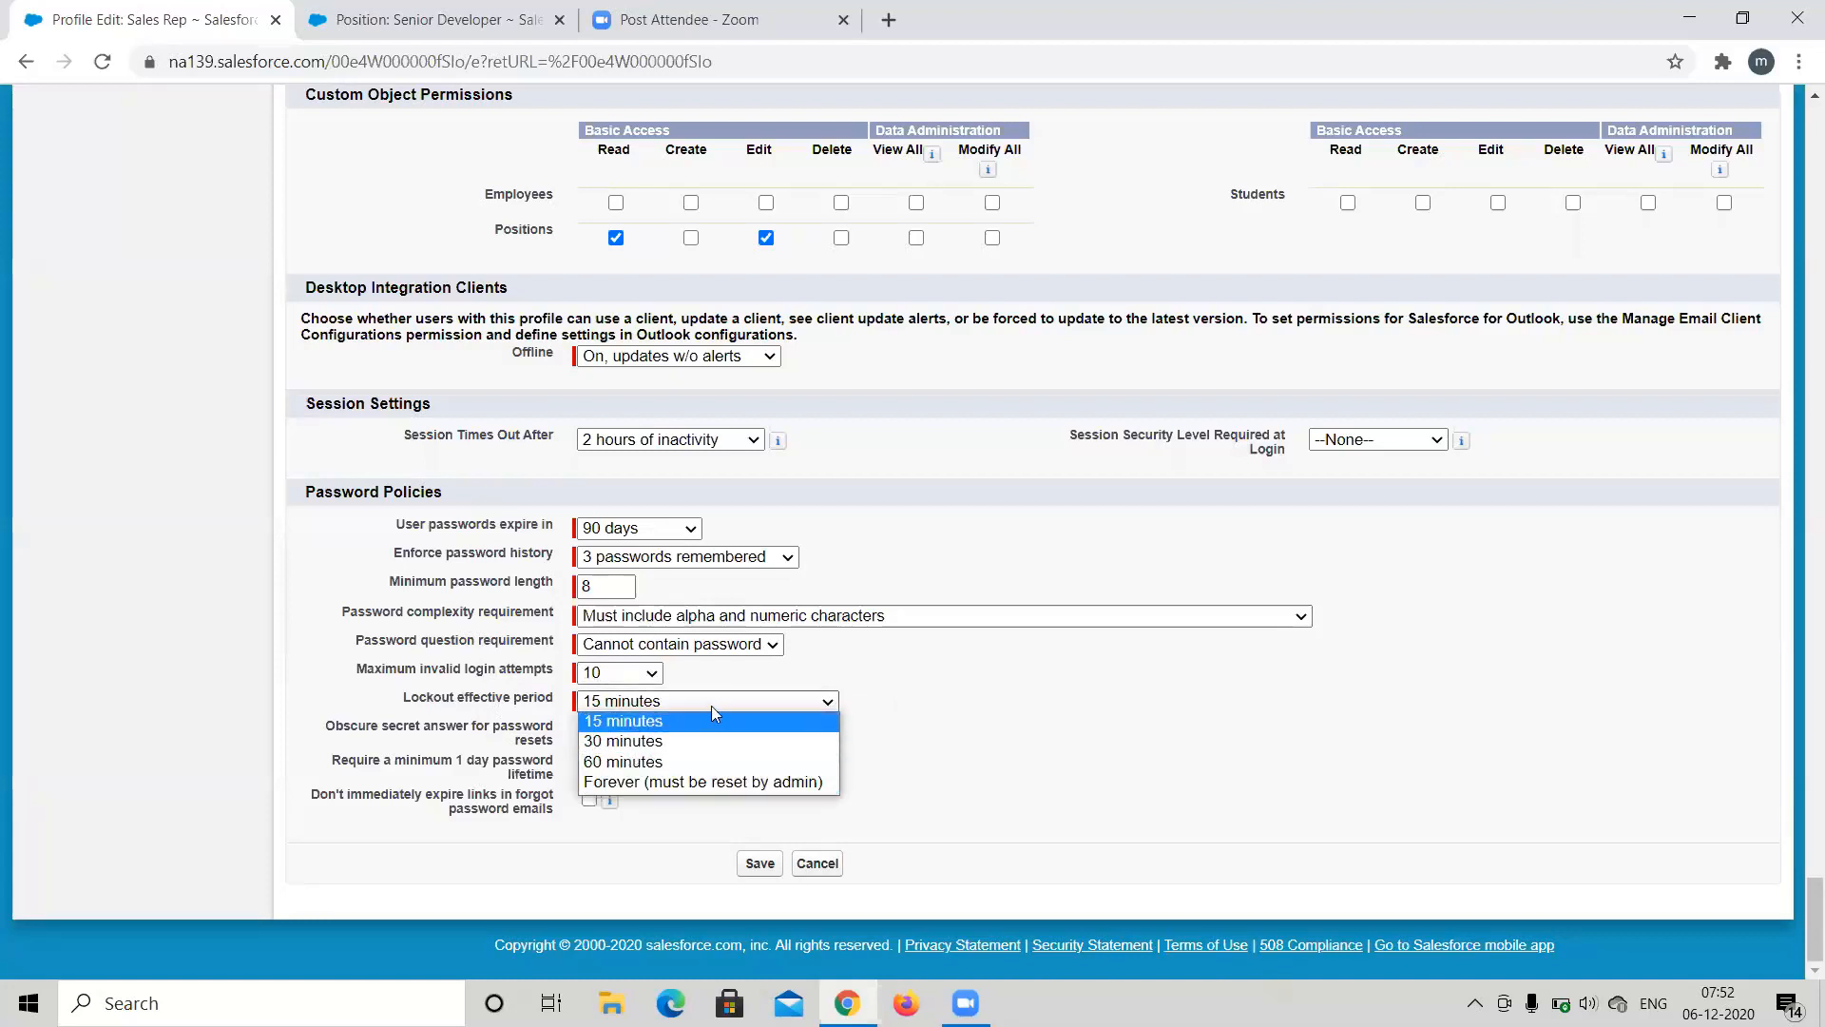
pyautogui.click(1027, 722)
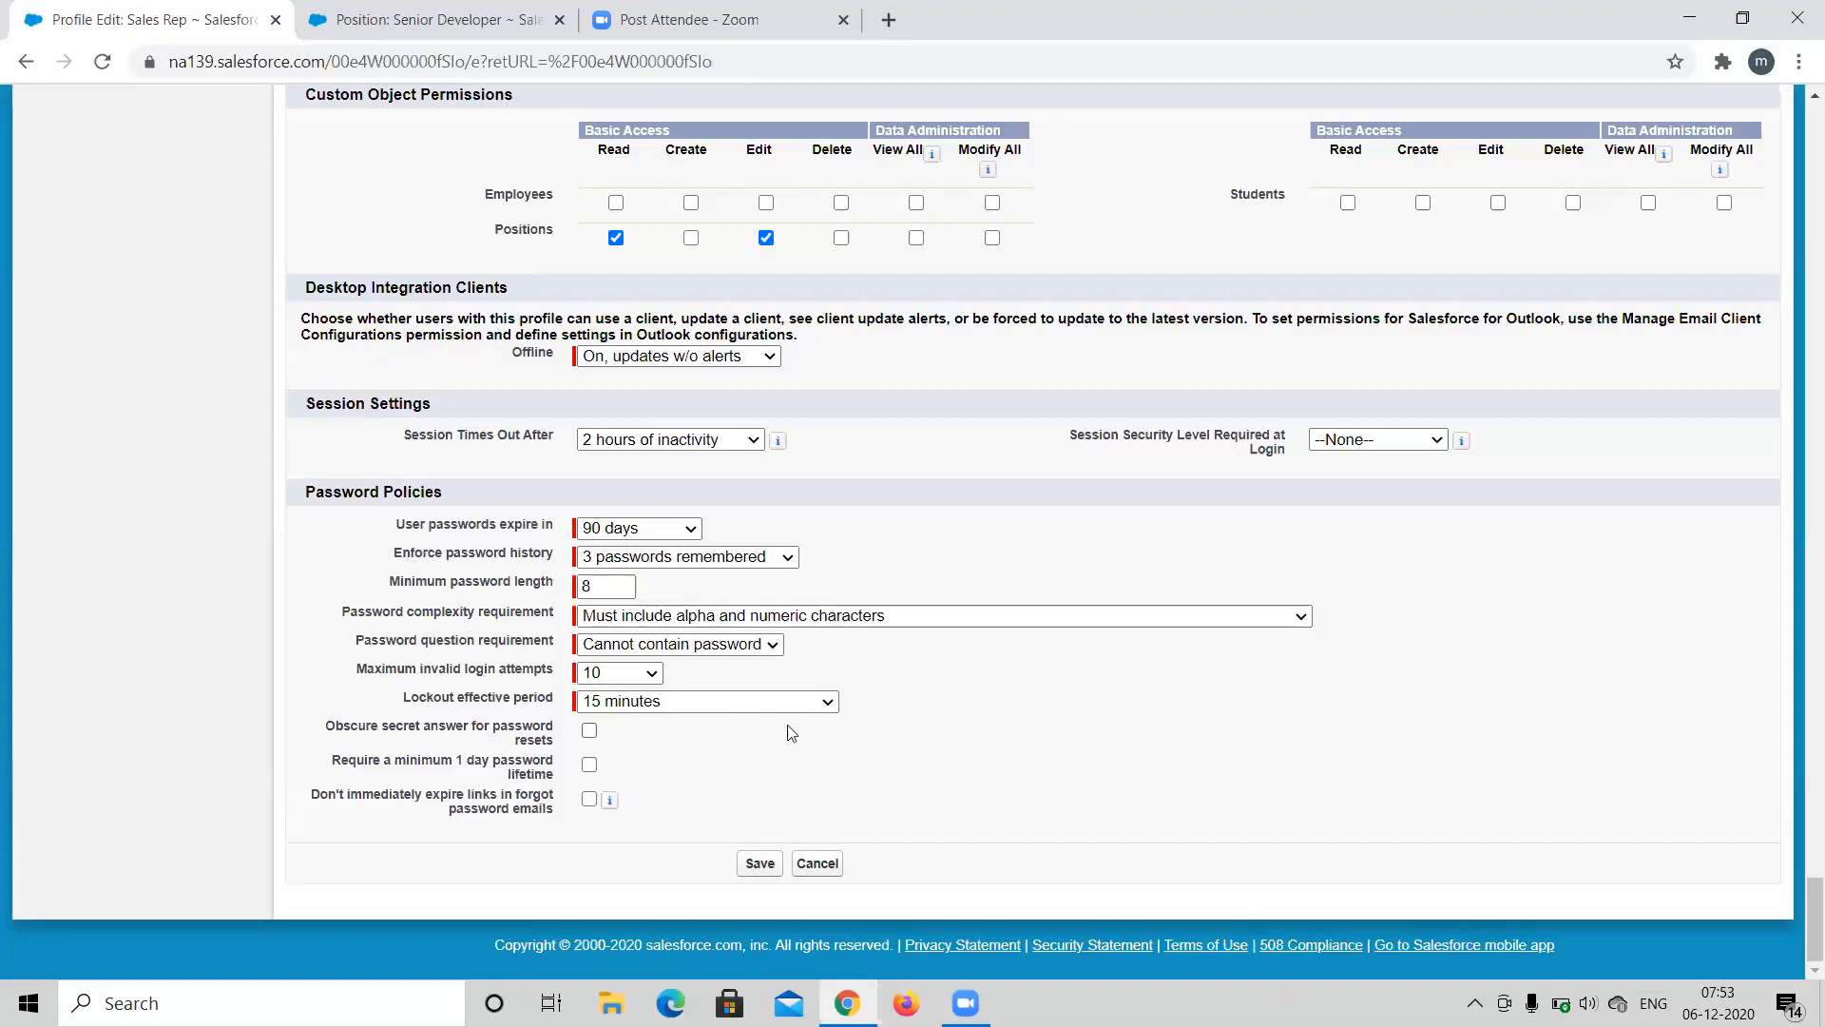
# Return to the start of the profile edit page and point out the Sales Rep title by highlighting it.
pyautogui.scroll(10, 685, 627)
pyautogui.scroll(15, 685, 628)
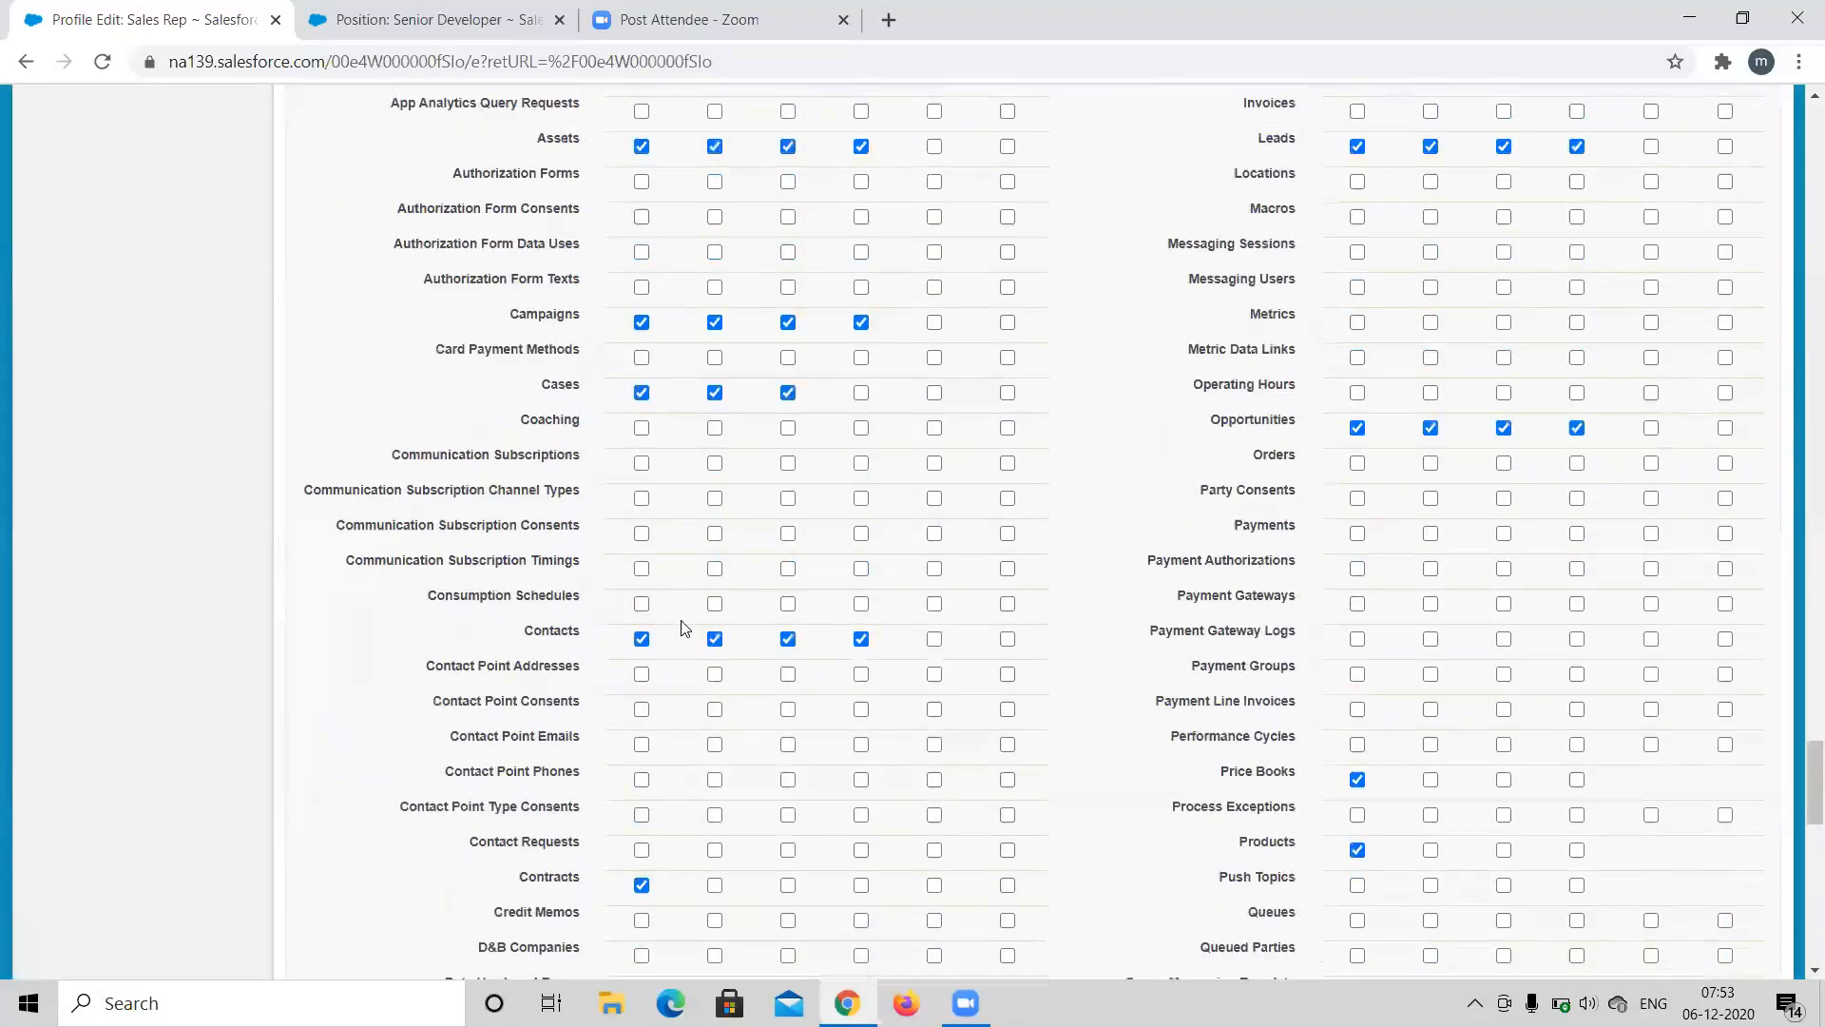
pyautogui.scroll(15, 684, 627)
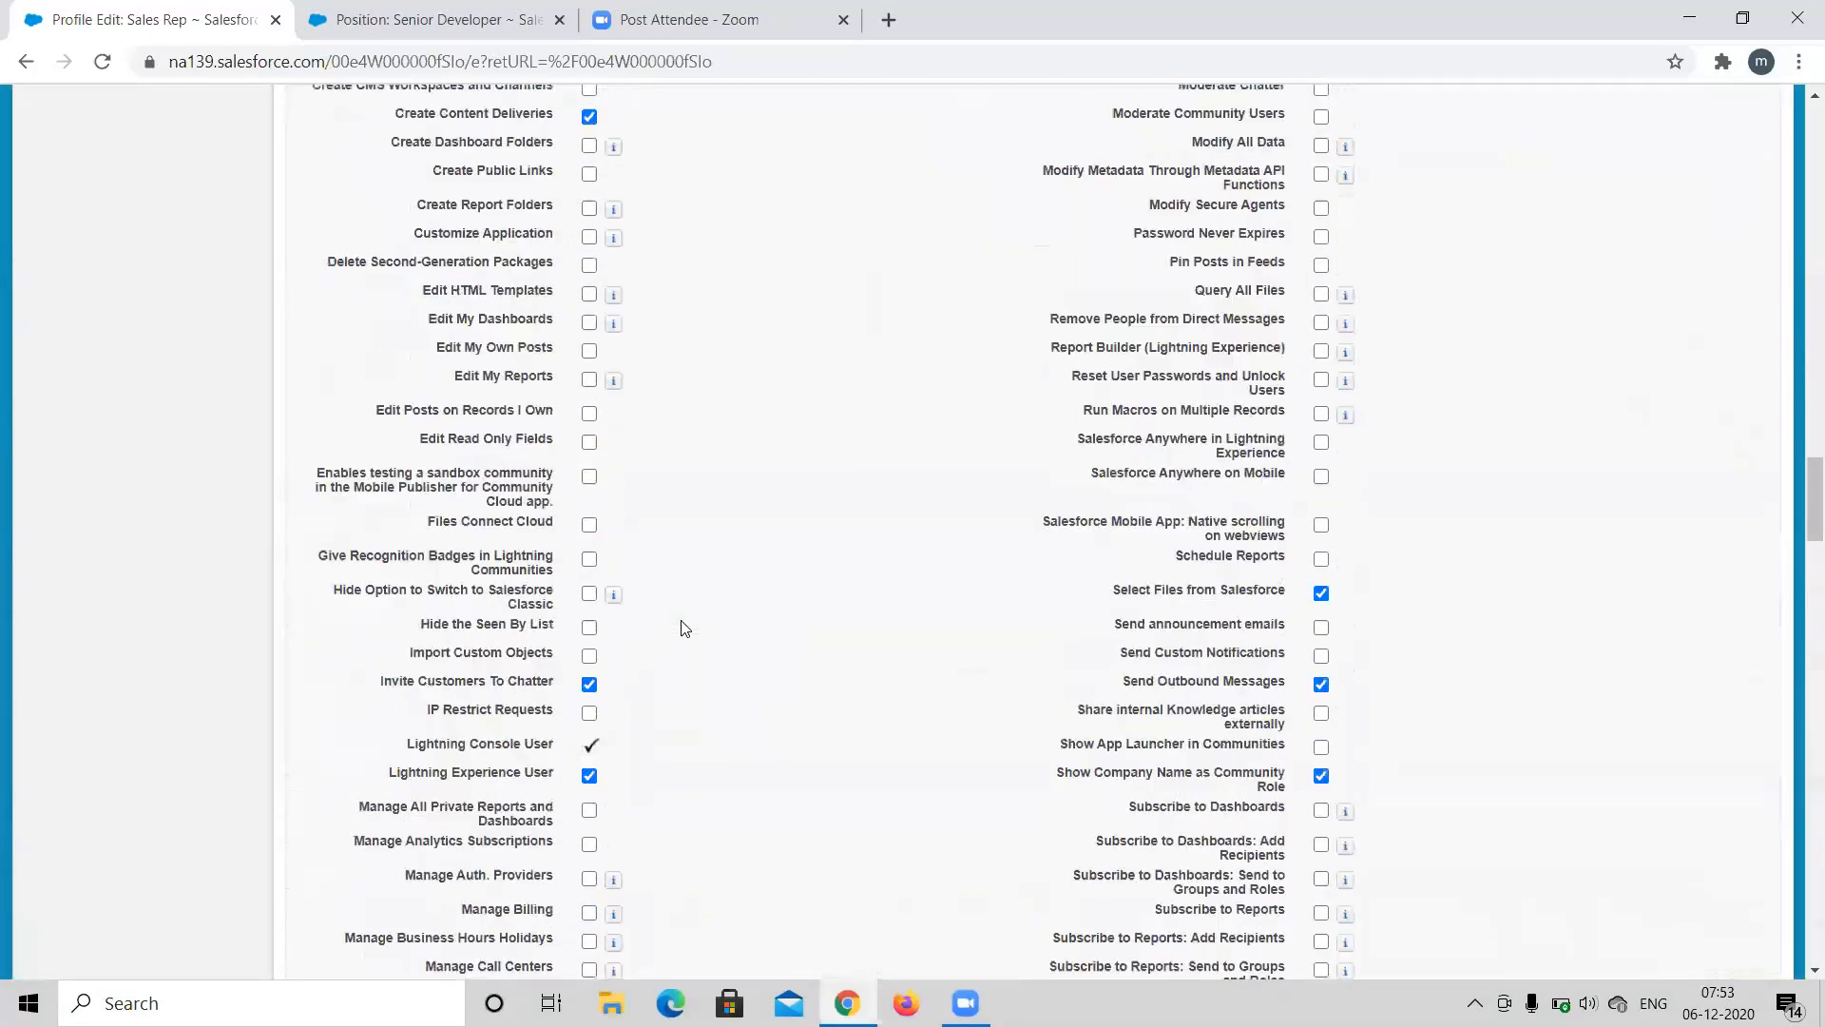
pyautogui.scroll(12, 982, 584)
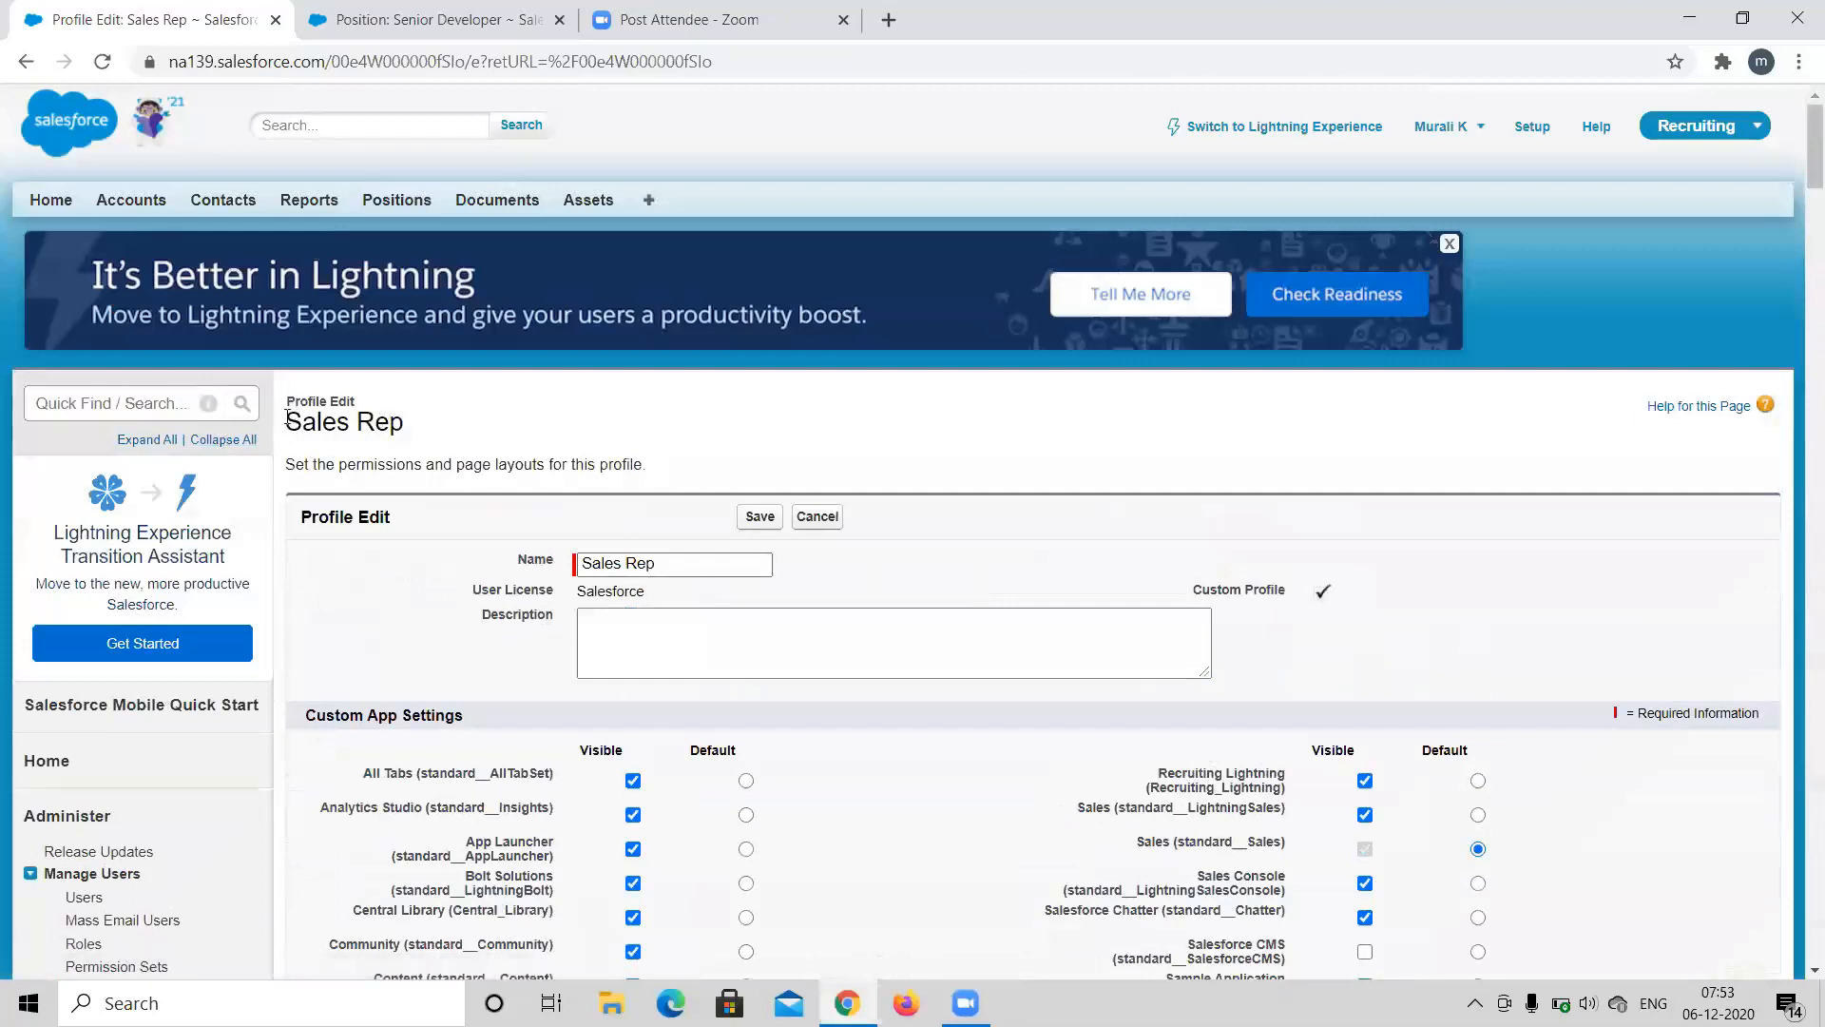
pyautogui.moveTo(283, 419); pyautogui.dragTo(571, 419)
pyautogui.click(570, 420)
# Look through the Custom App Settings and Standard Tab Settings down to the Custom Tab Settings.
pyautogui.scroll(-9, 930, 571)
pyautogui.scroll(-15, 929, 570)
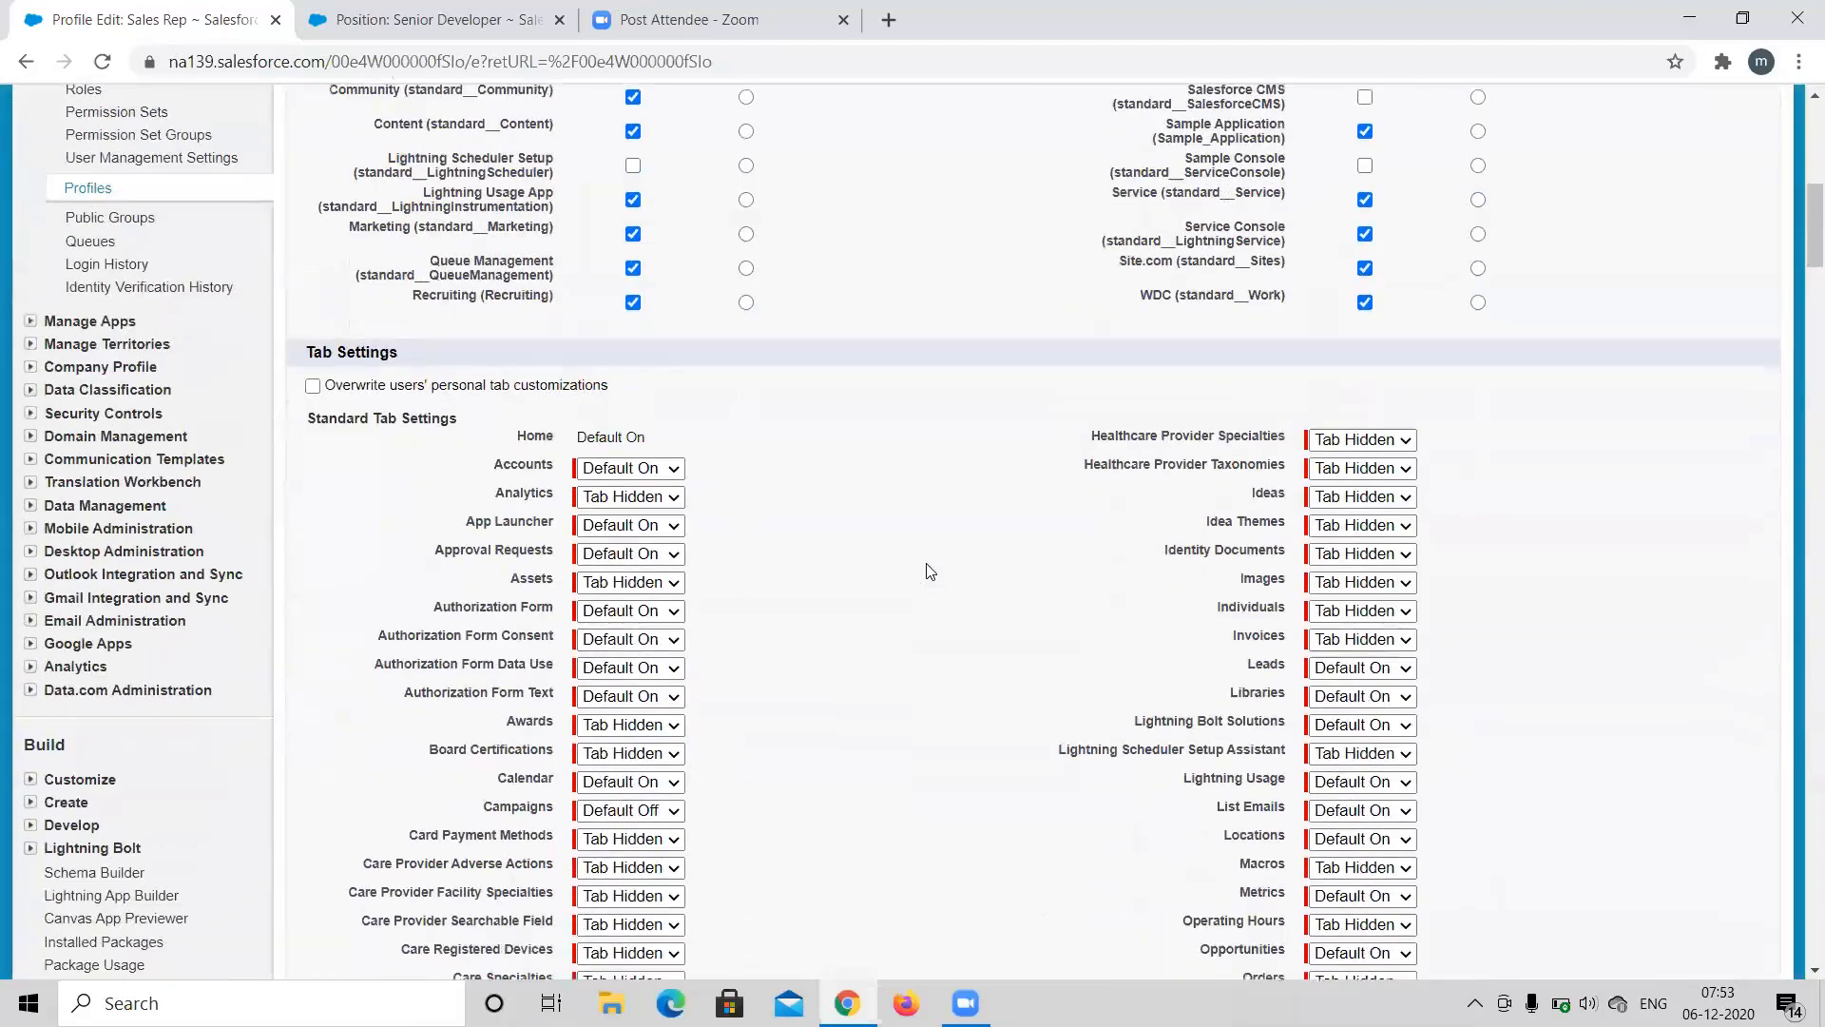
pyautogui.scroll(4, 1197, 584)
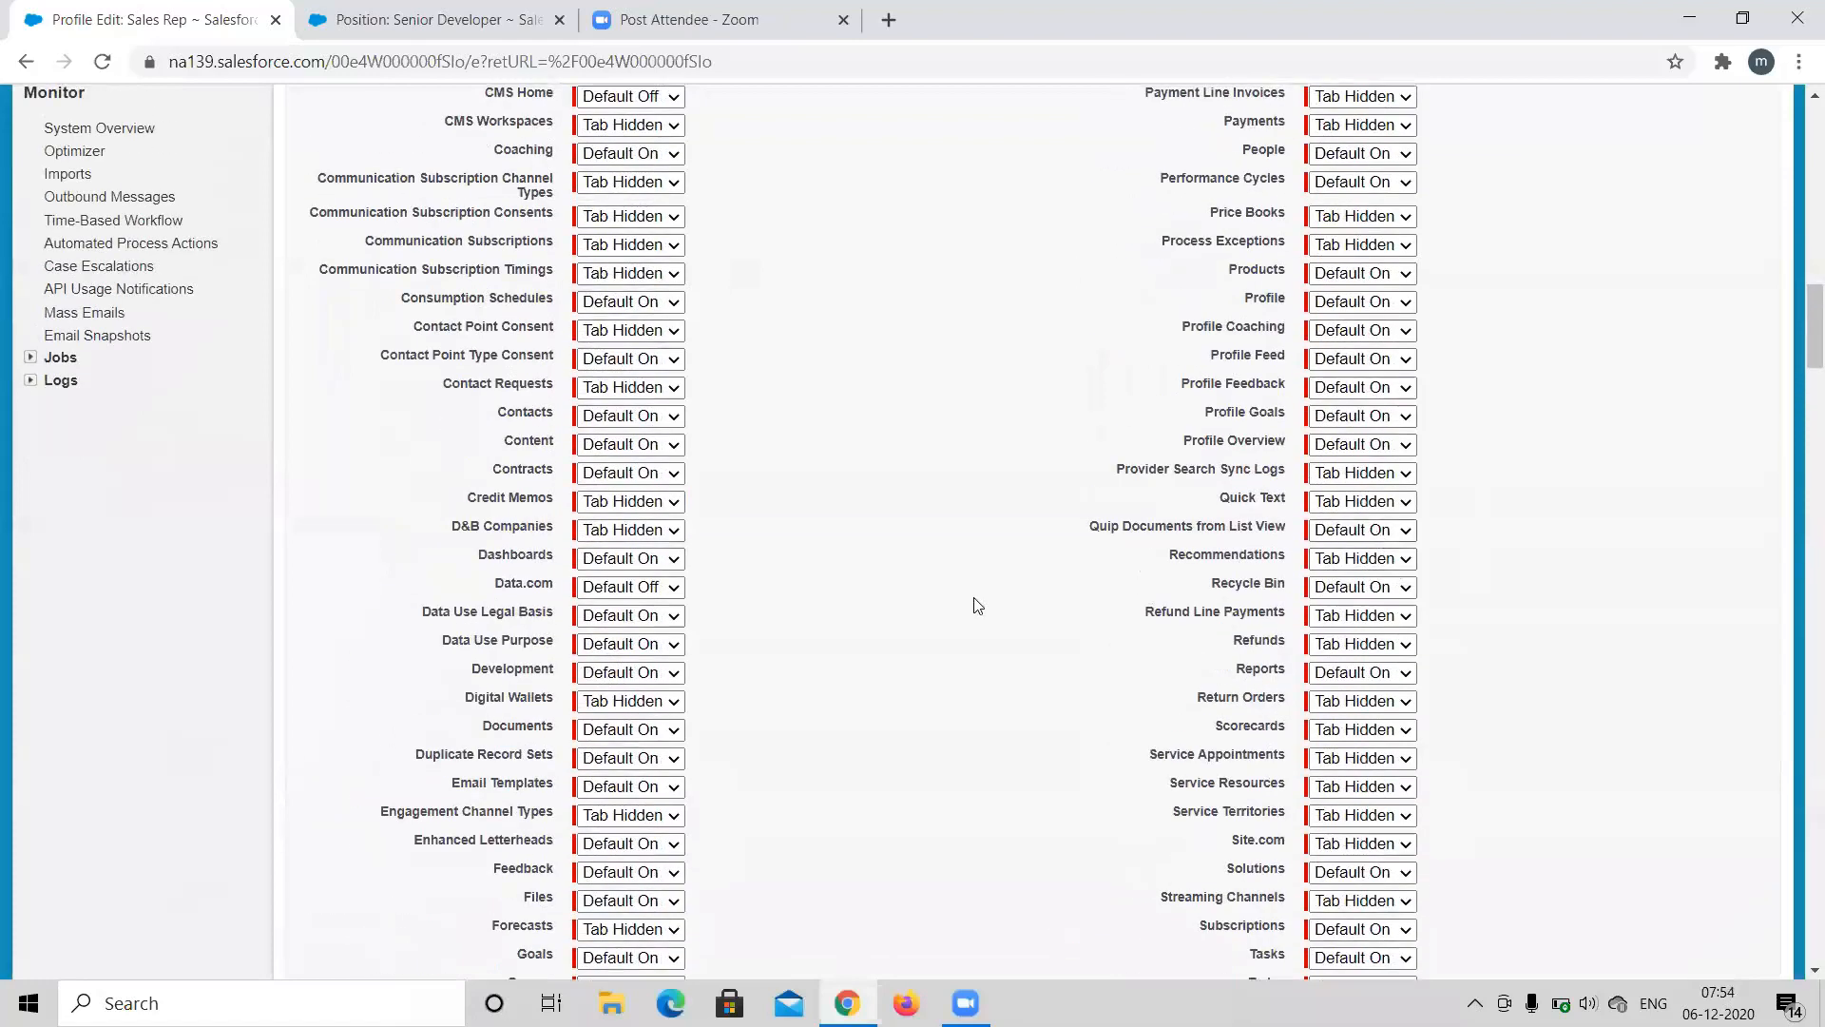
pyautogui.scroll(3, 989, 597)
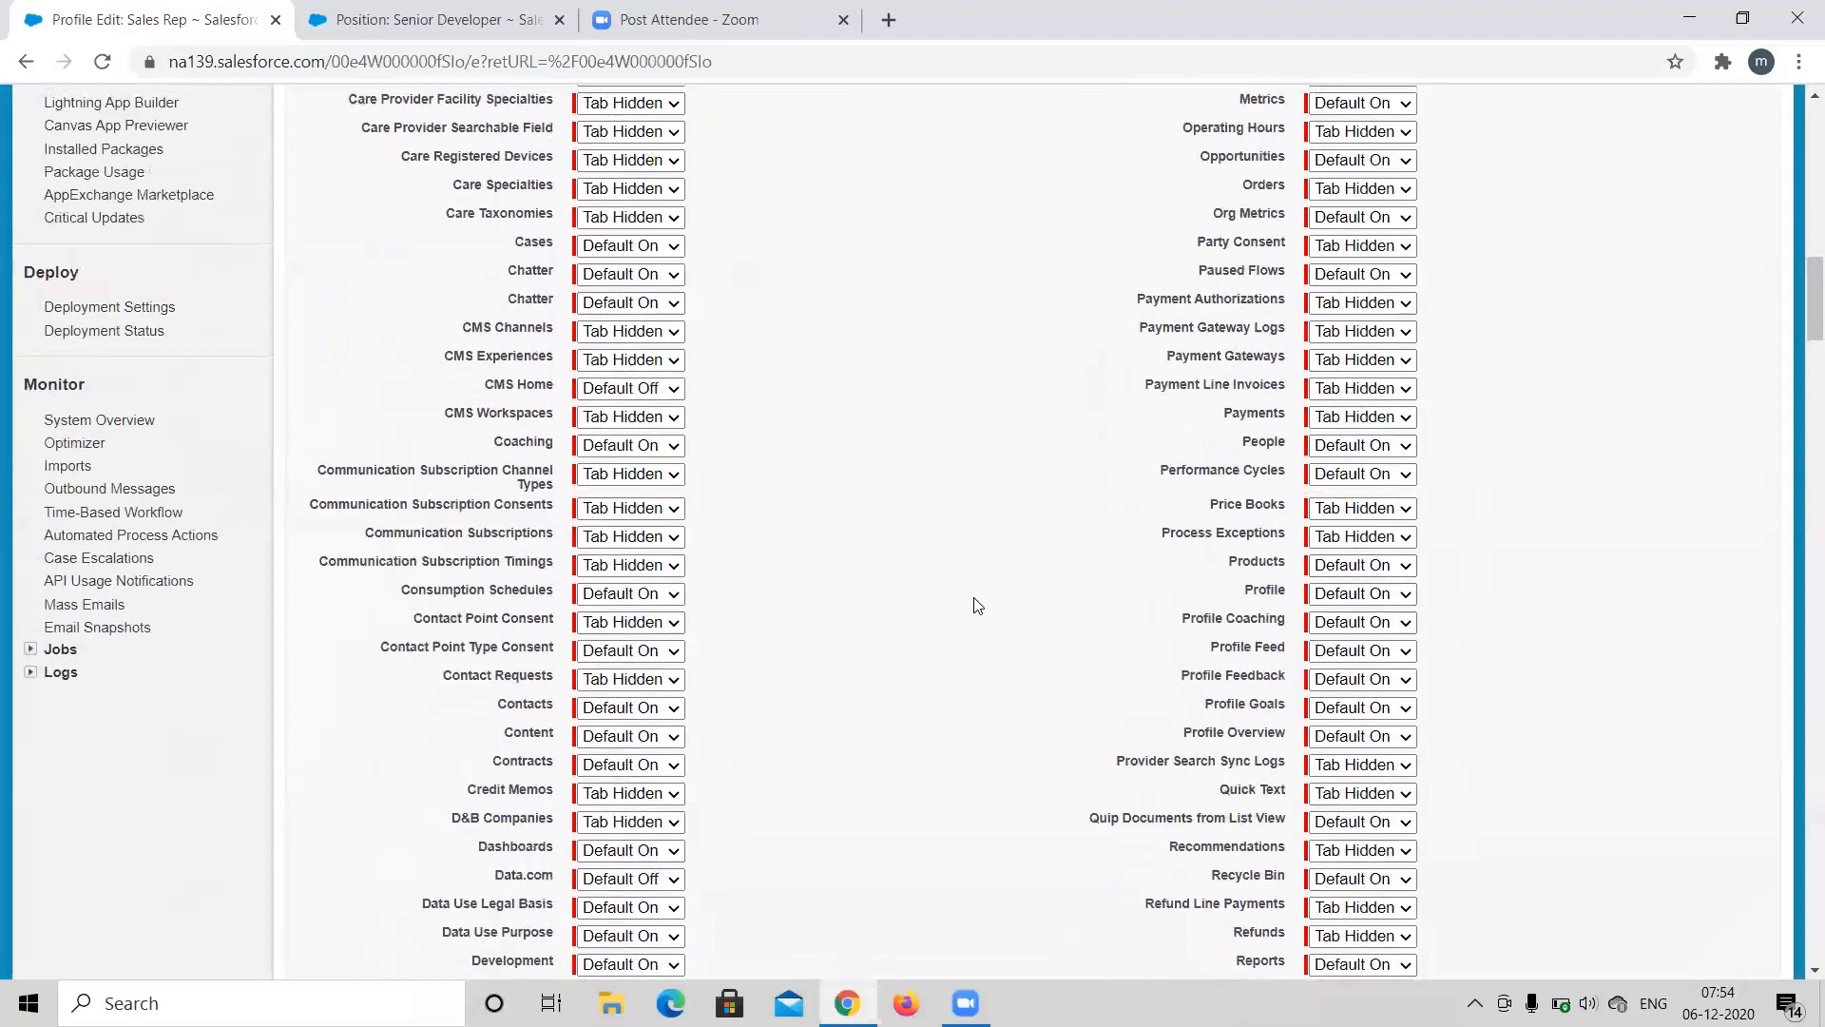
pyautogui.scroll(4, 977, 606)
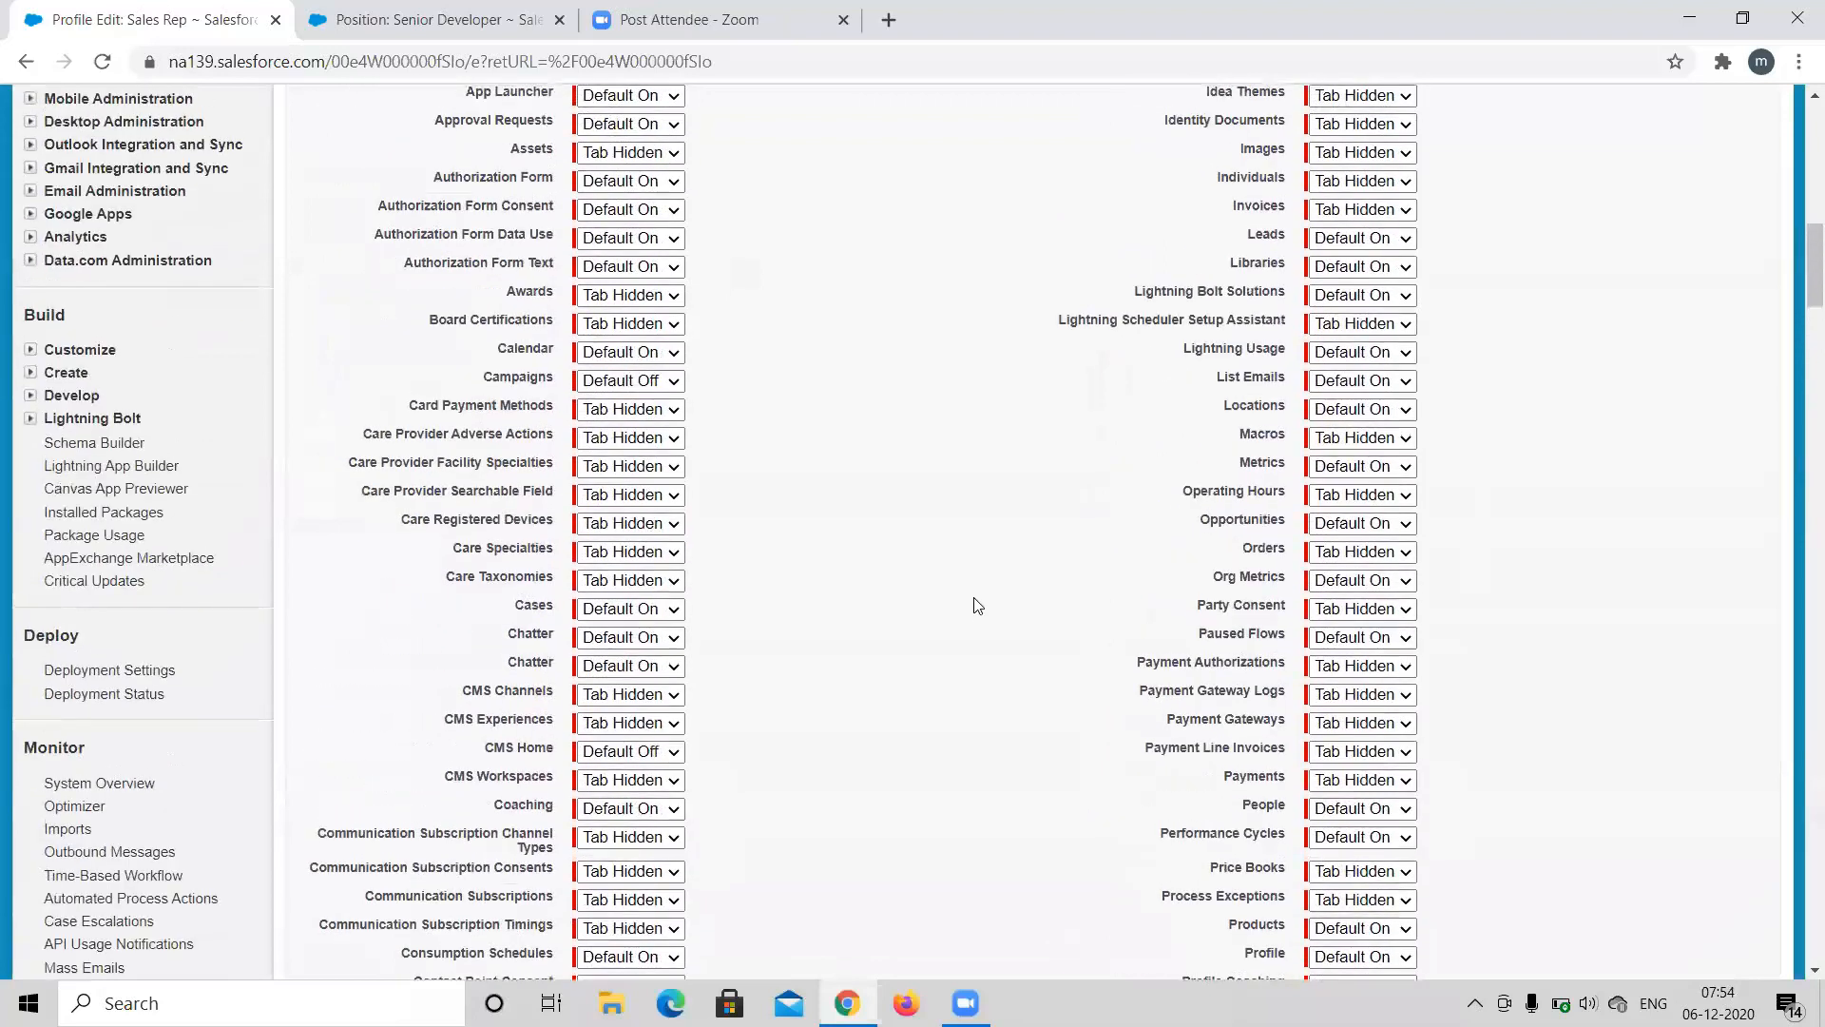
pyautogui.scroll(3, 978, 605)
pyautogui.scroll(-3, 978, 605)
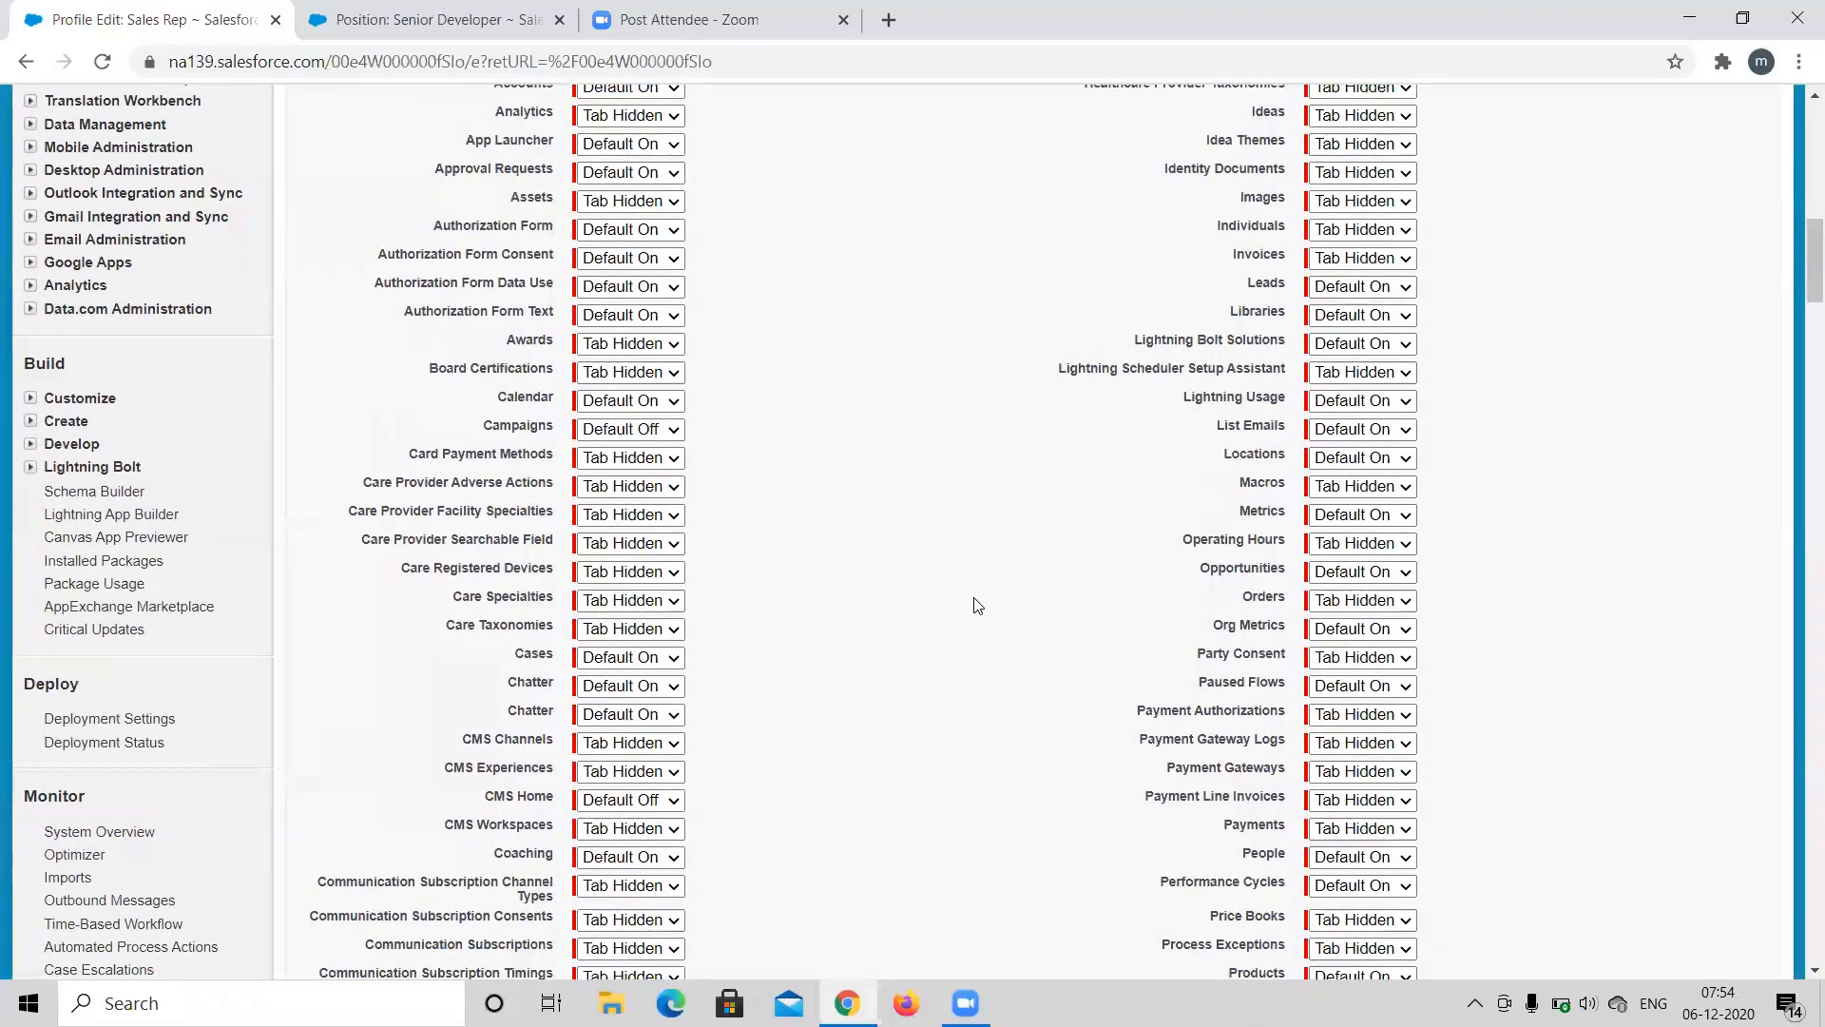
pyautogui.scroll(-7, 977, 606)
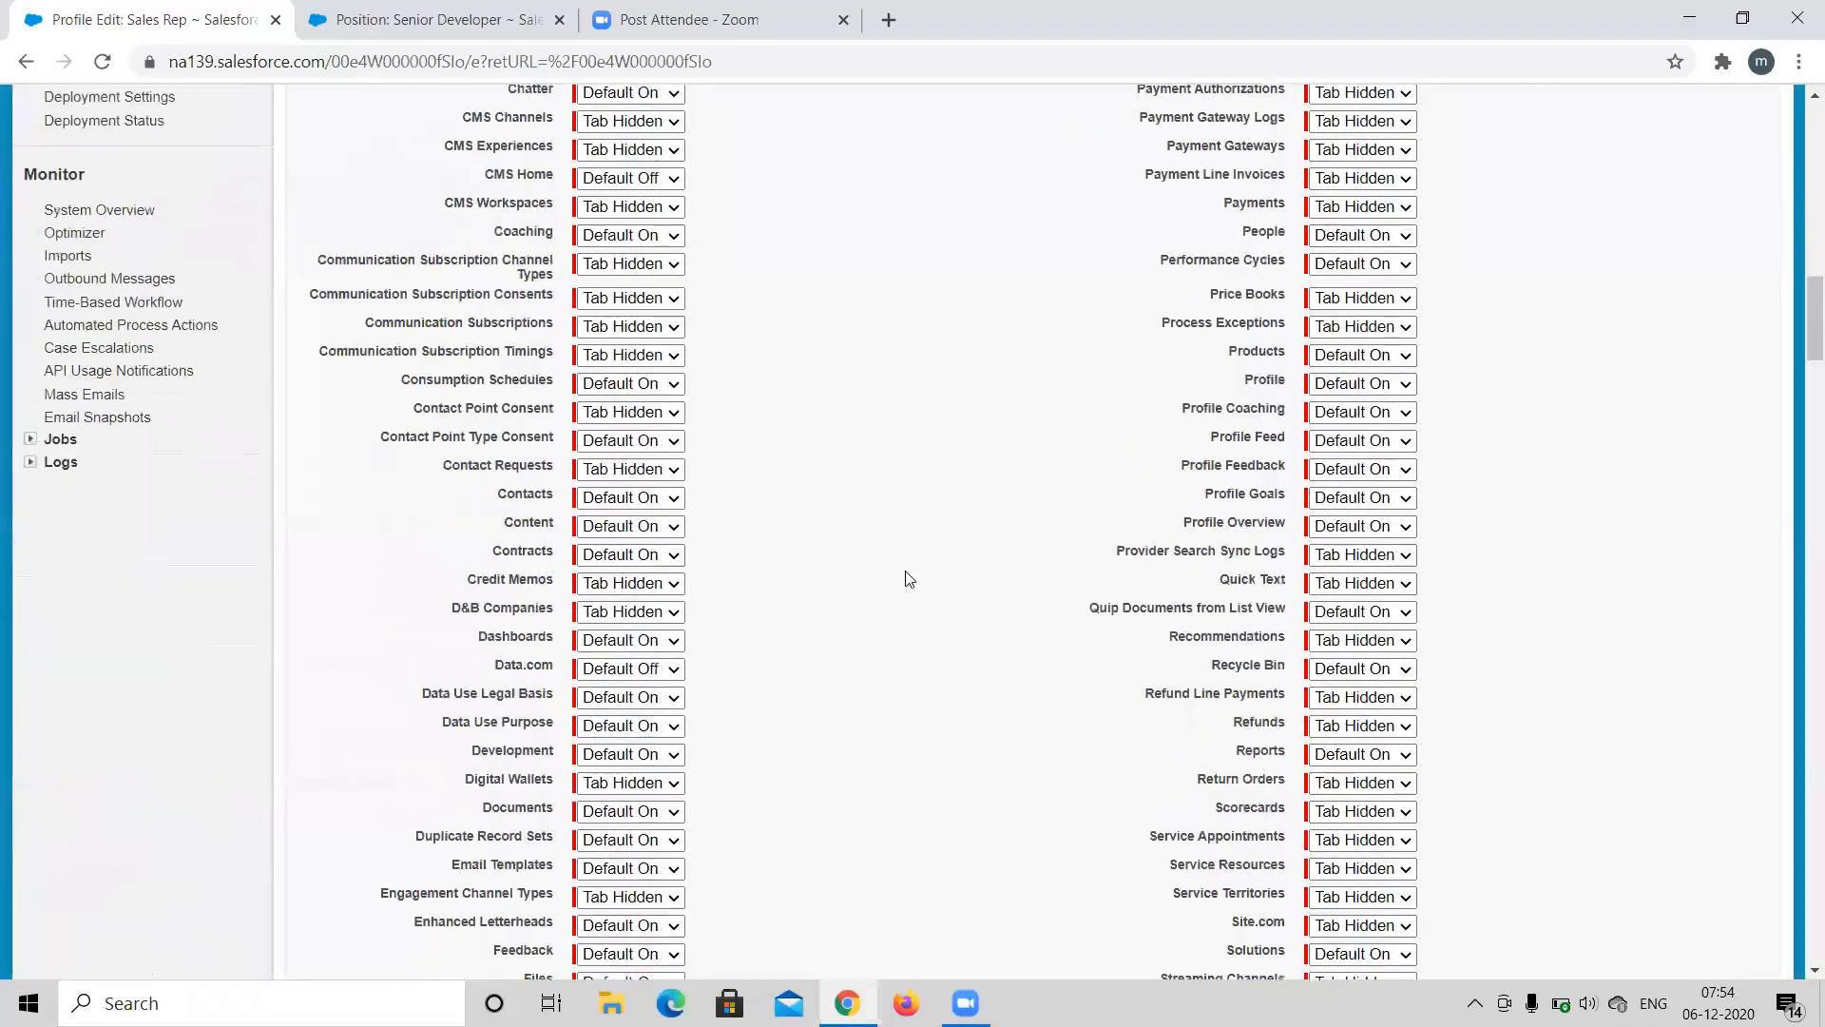
pyautogui.scroll(-3, 909, 578)
pyautogui.scroll(2, 909, 578)
pyautogui.scroll(-3, 909, 578)
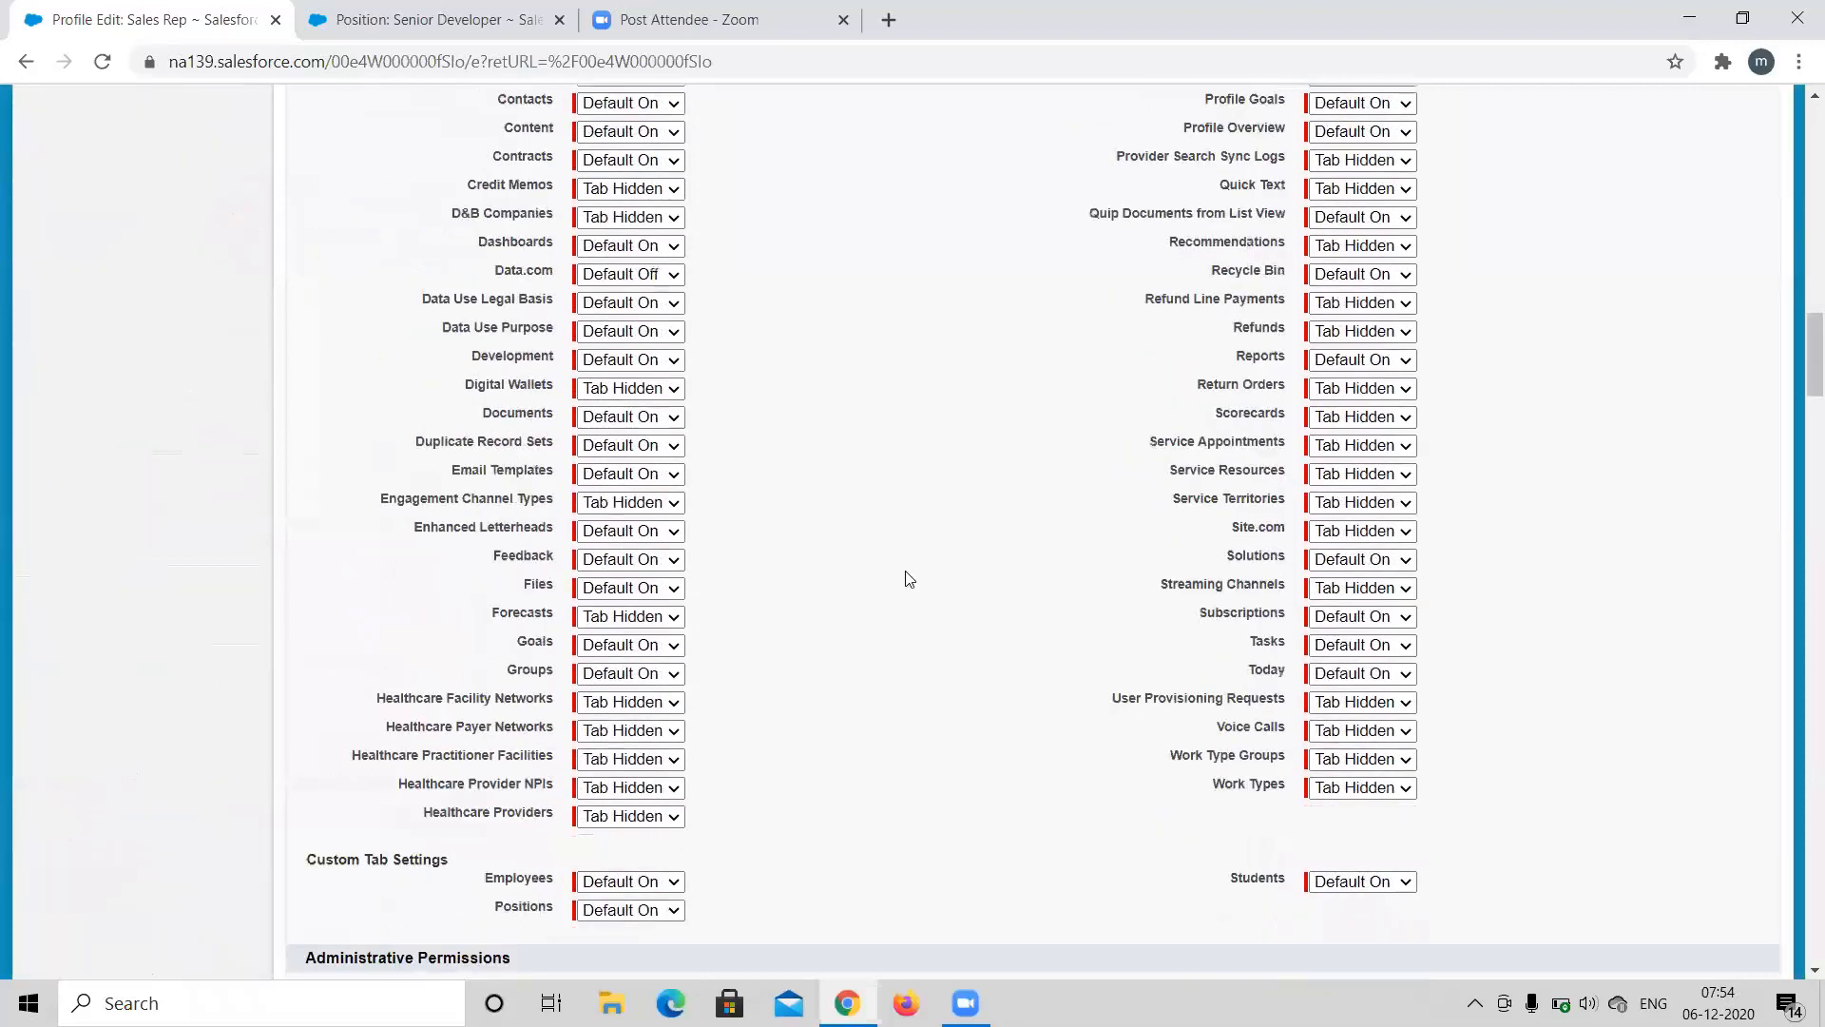
pyautogui.scroll(-3, 909, 578)
pyautogui.scroll(1, 323, 646)
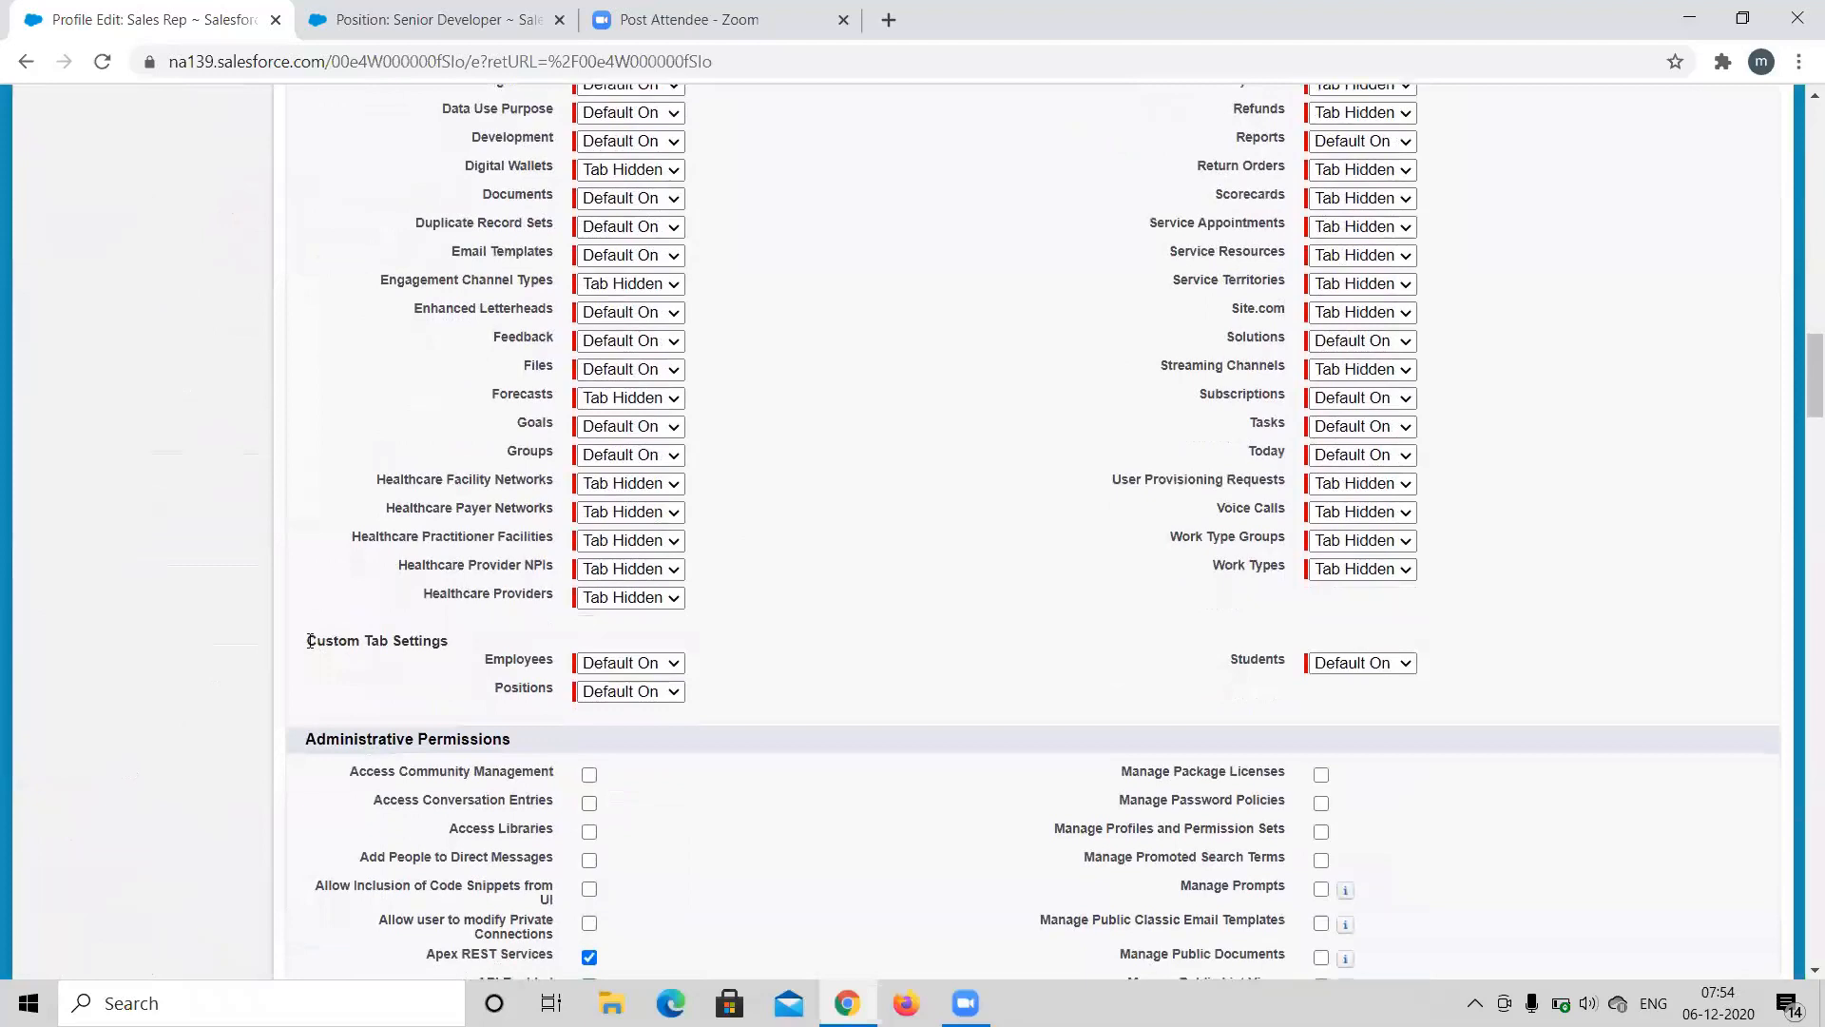
# Point out the Employees, Positions and Students entries under Custom Tab Settings by highlighting them.
pyautogui.moveTo(309, 642); pyautogui.dragTo(797, 697)
pyautogui.click(797, 696)
pyautogui.moveTo(1433, 672); pyautogui.dragTo(548, 660)
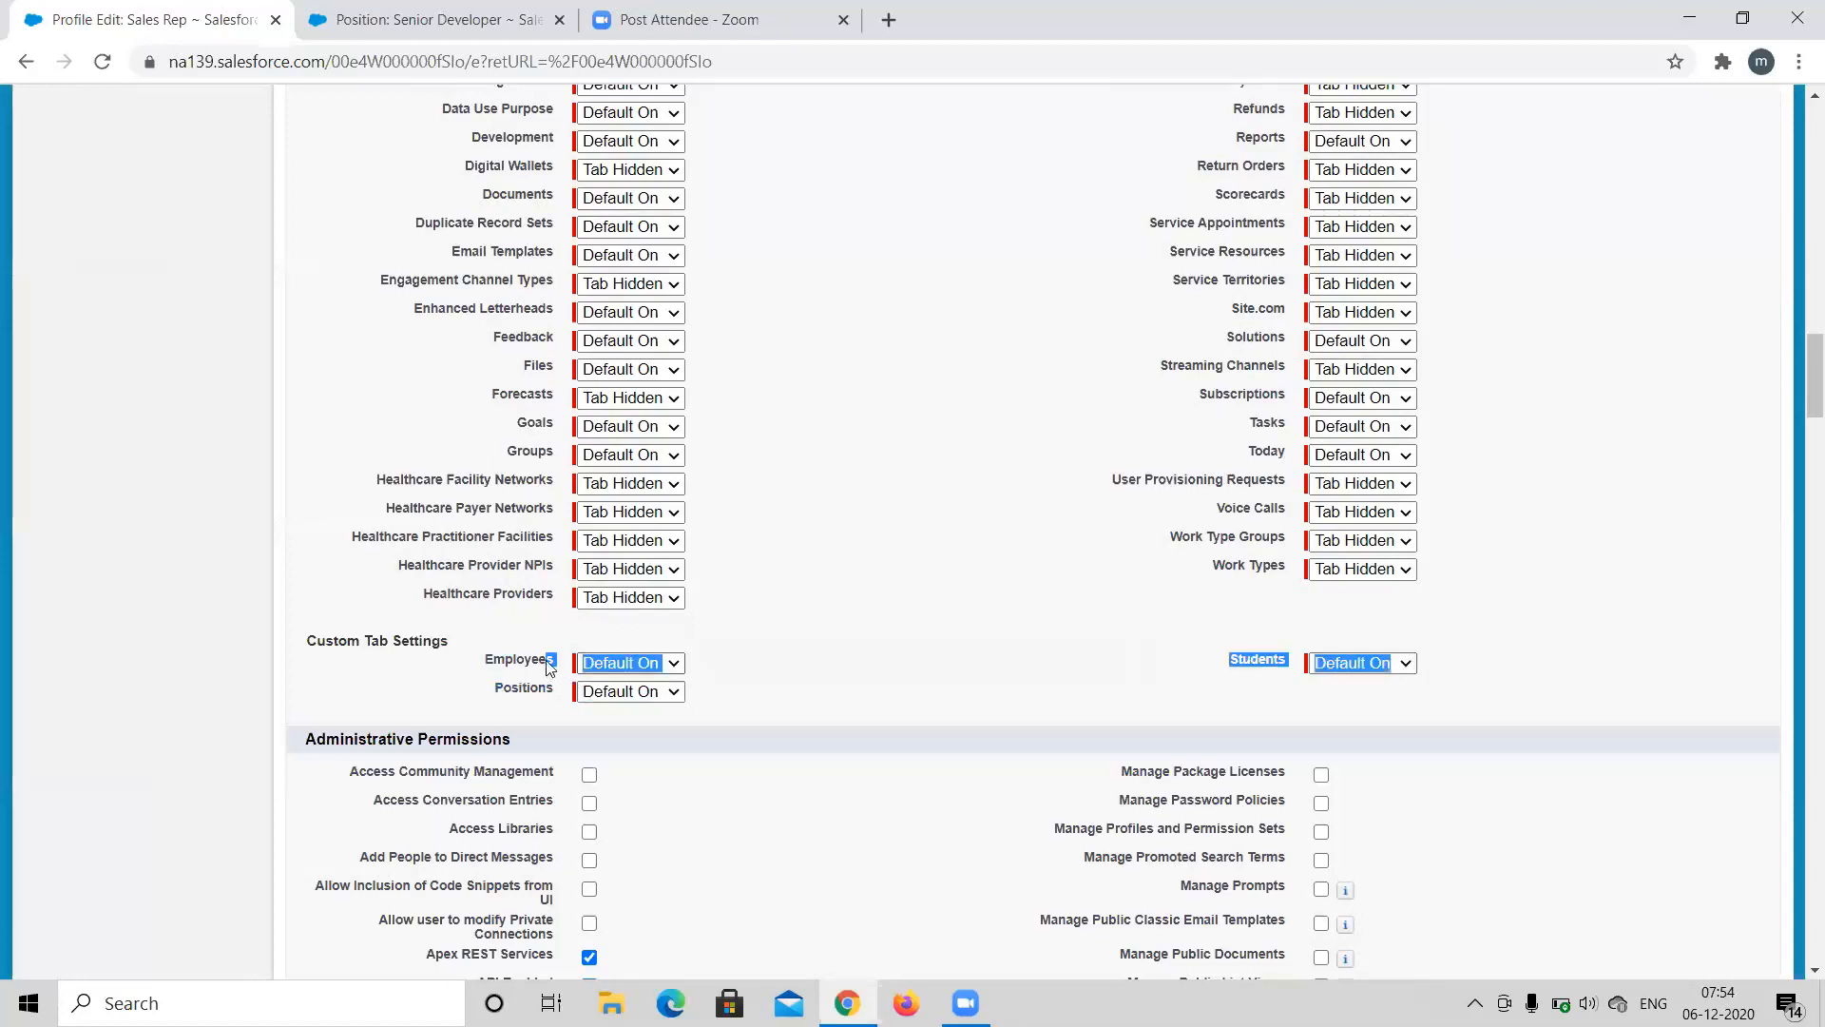
pyautogui.click(865, 698)
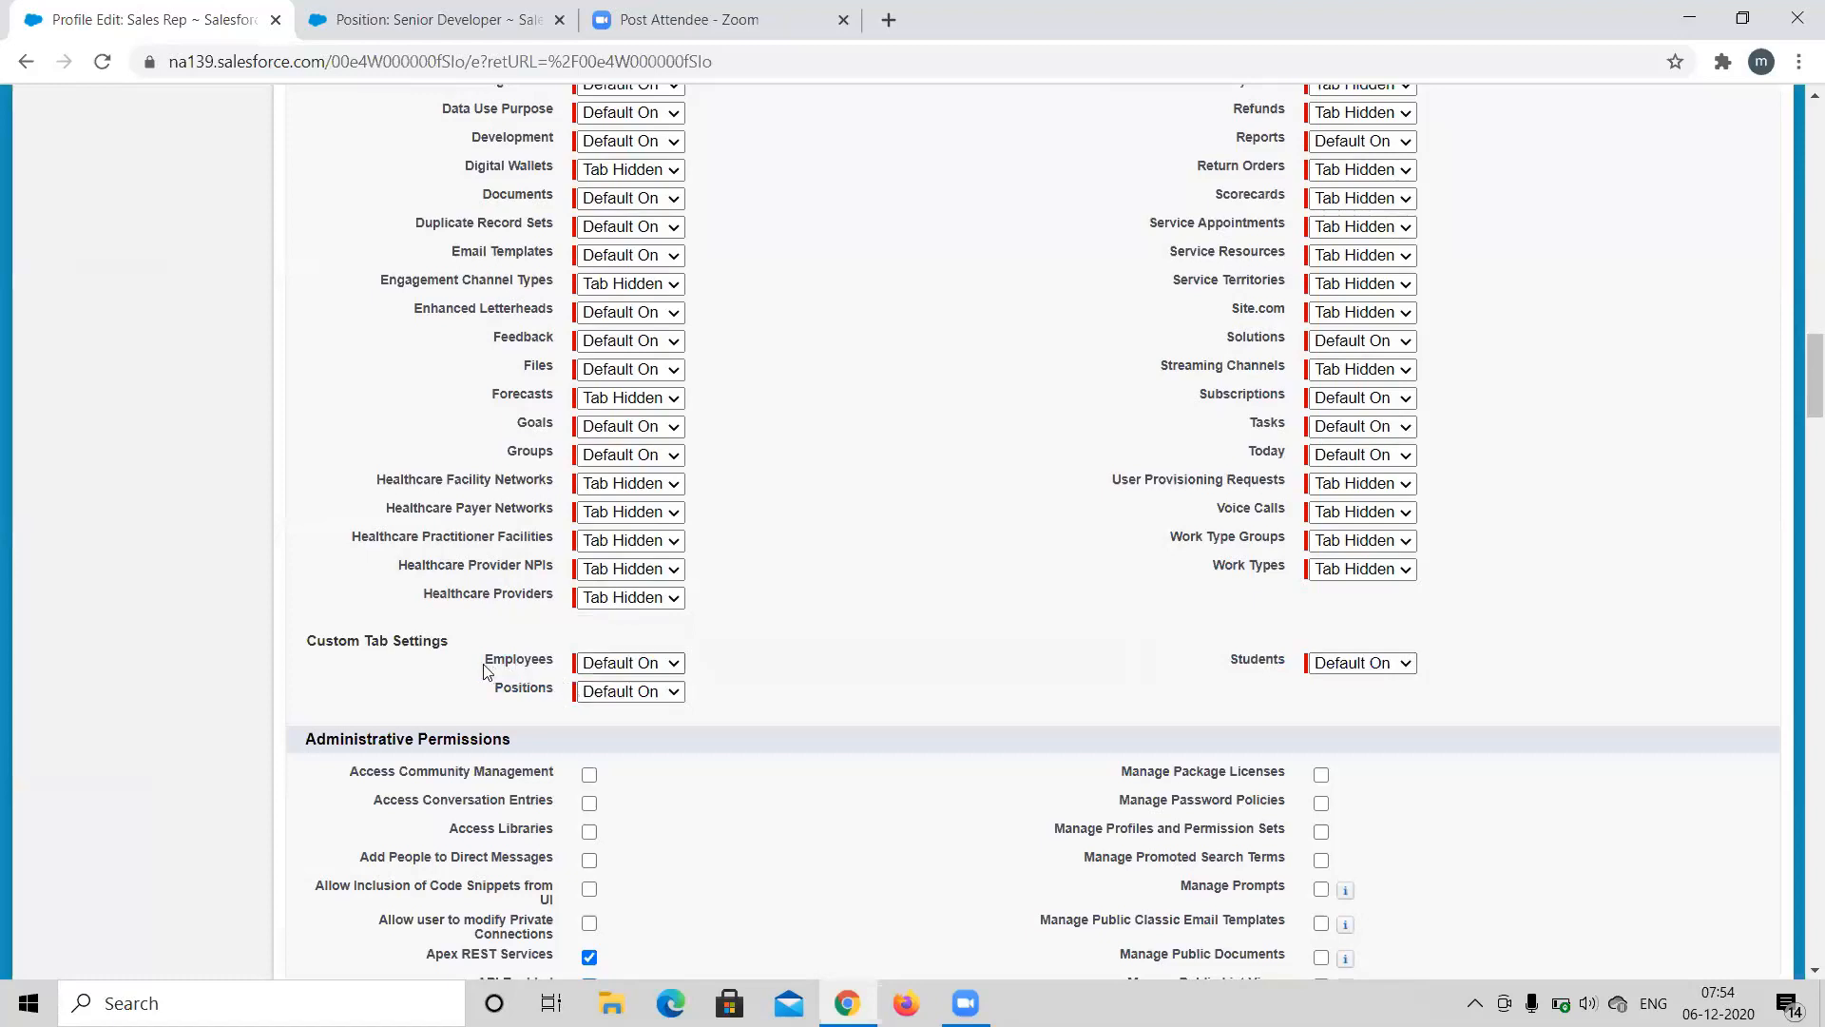
pyautogui.moveTo(759, 699); pyautogui.dragTo(818, 720)
pyautogui.click(1422, 730)
pyautogui.moveTo(476, 664); pyautogui.dragTo(1267, 687)
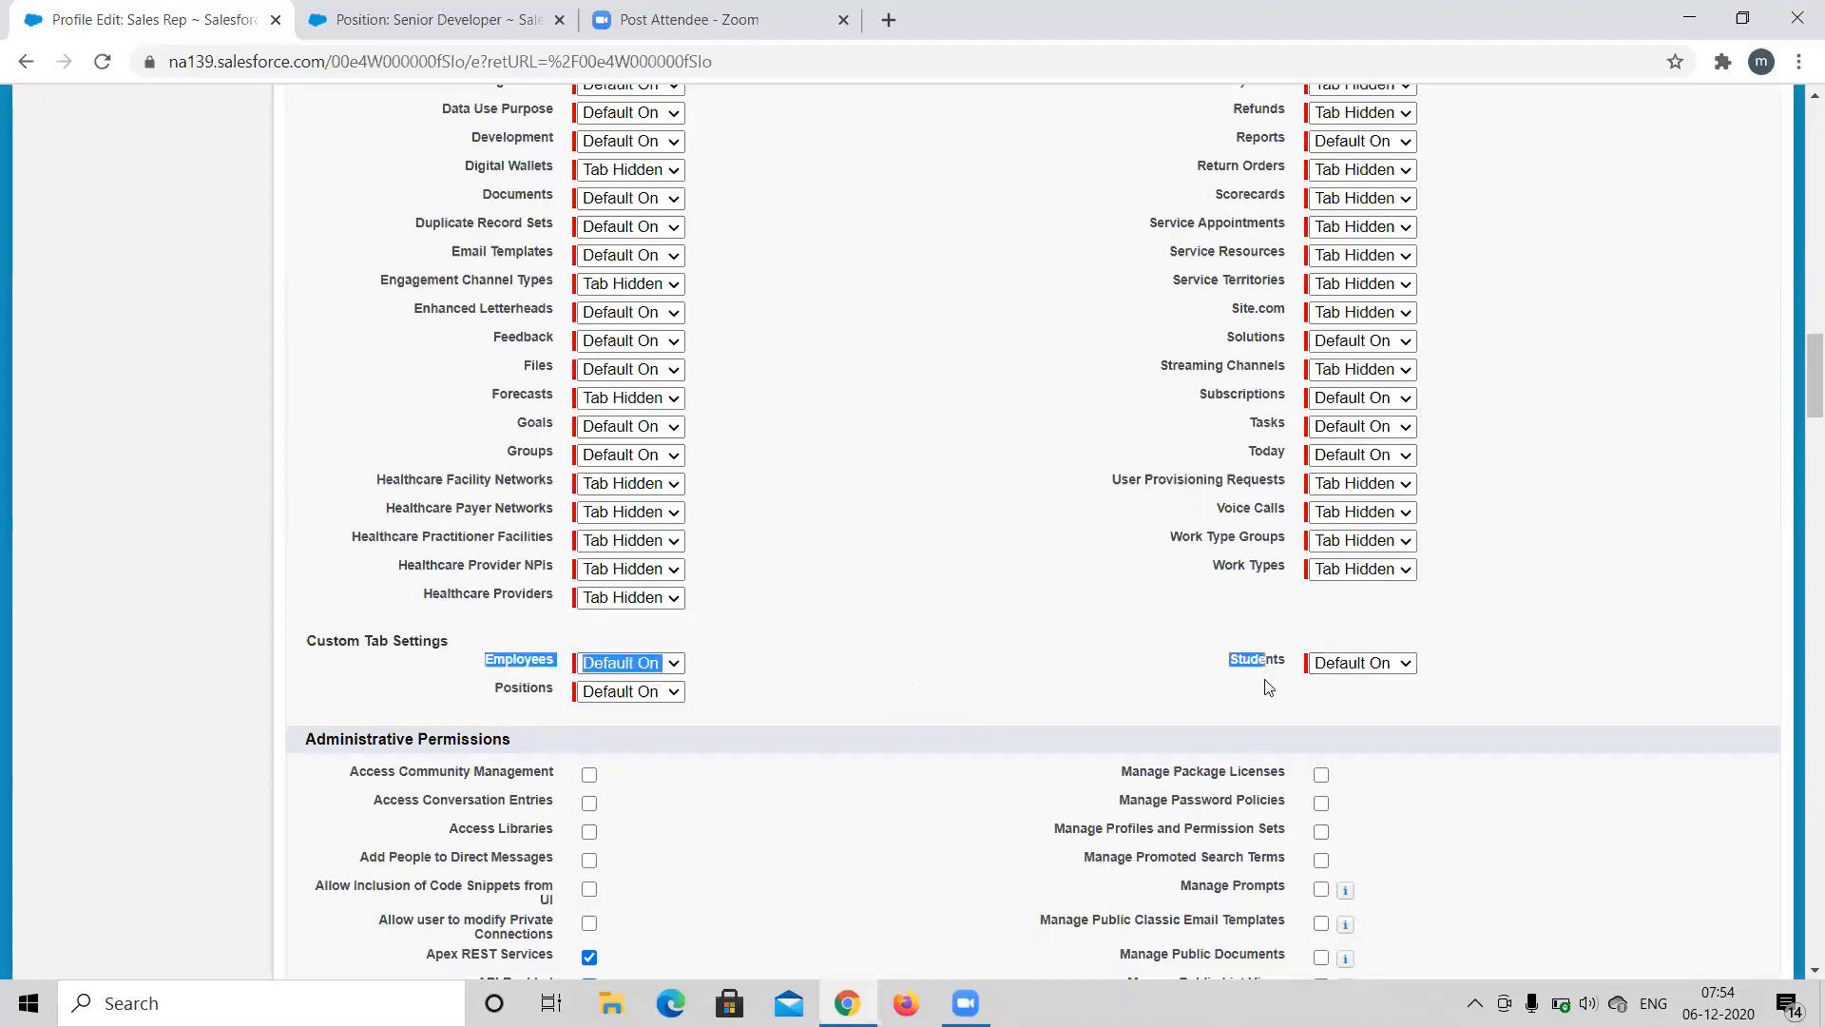
pyautogui.click(1270, 699)
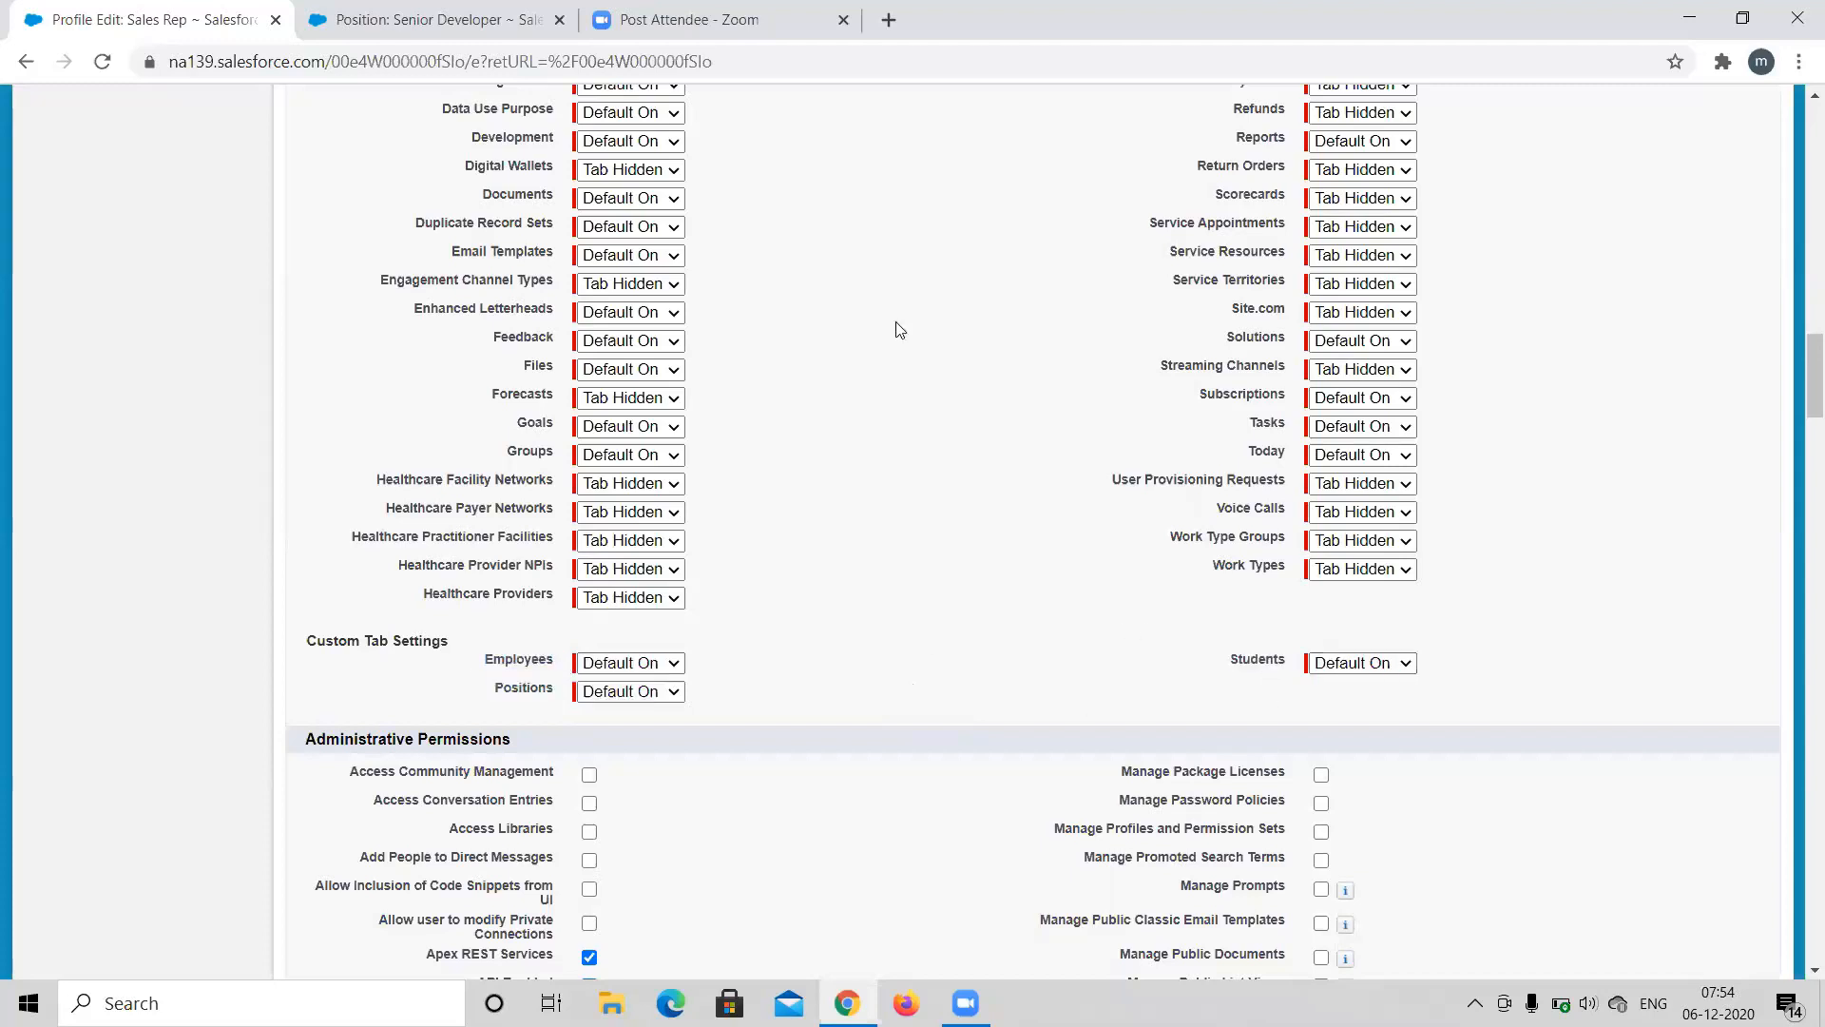
# Look through the Default On, Default Off and Tab Hidden choices across the Standard Tab Settings of the Sales Rep profile.
pyautogui.scroll(5, 897, 330)
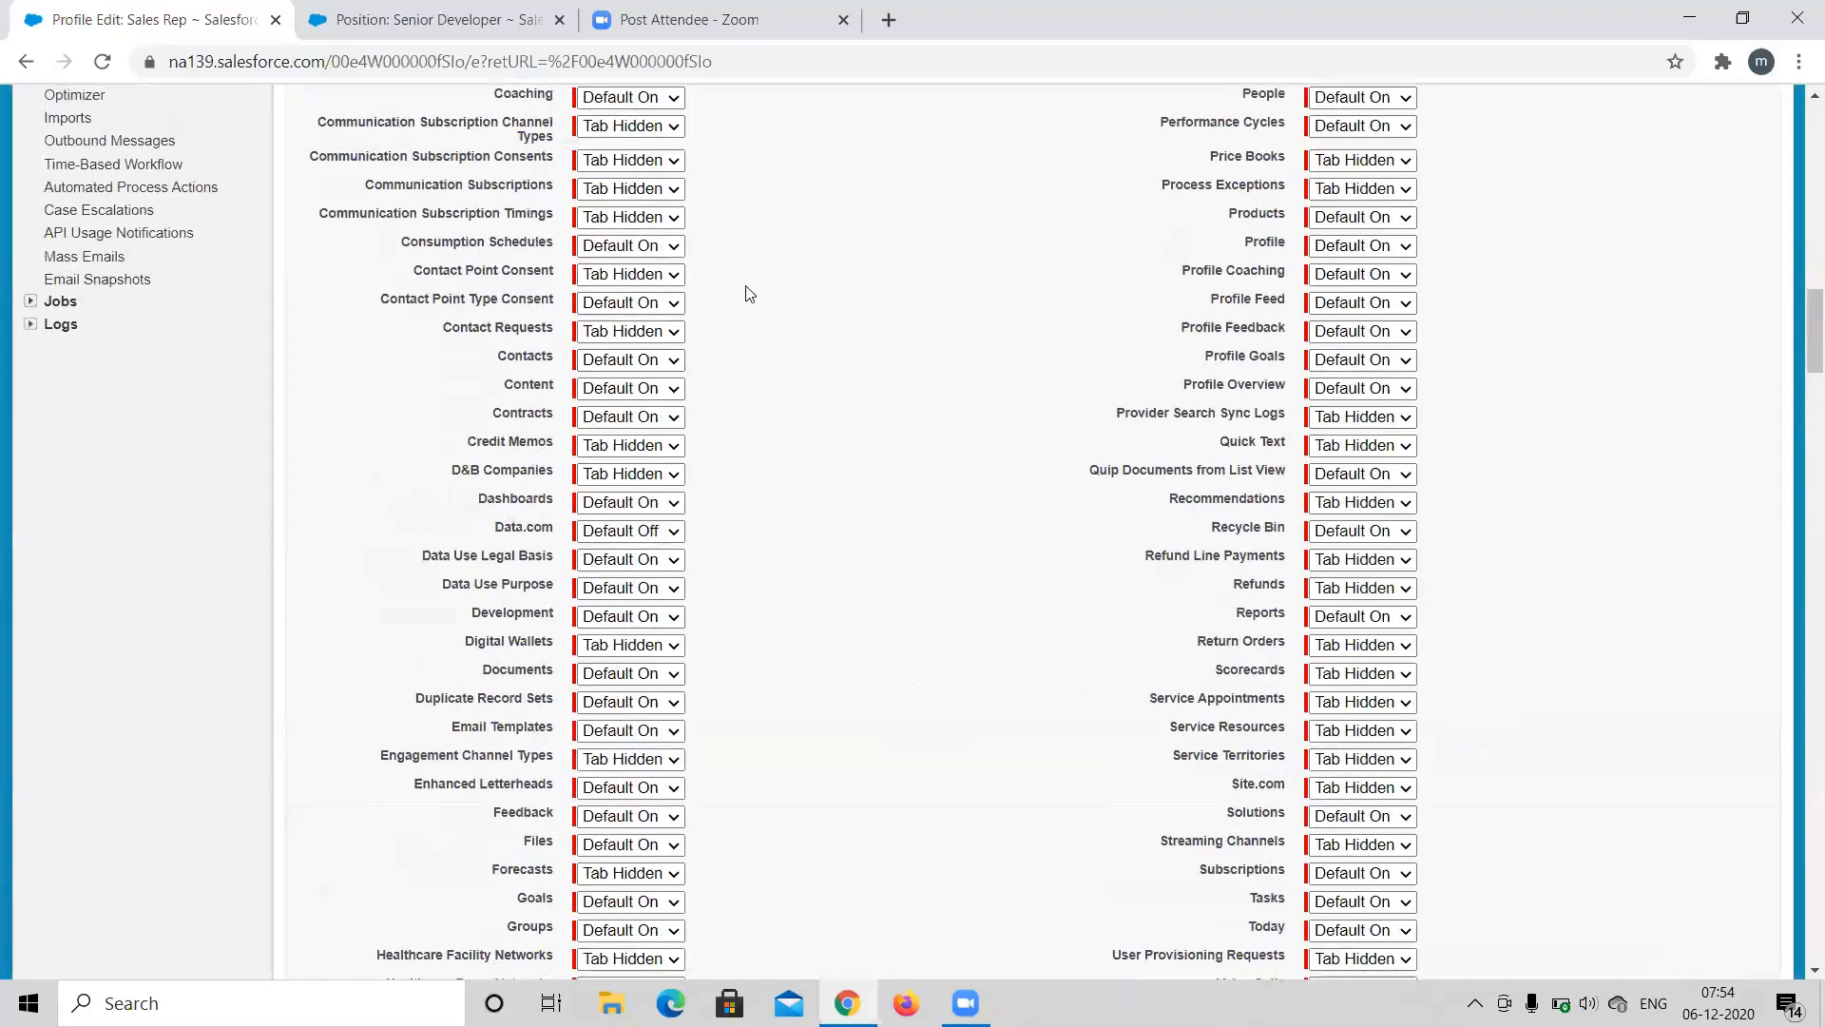
pyautogui.scroll(3, 747, 296)
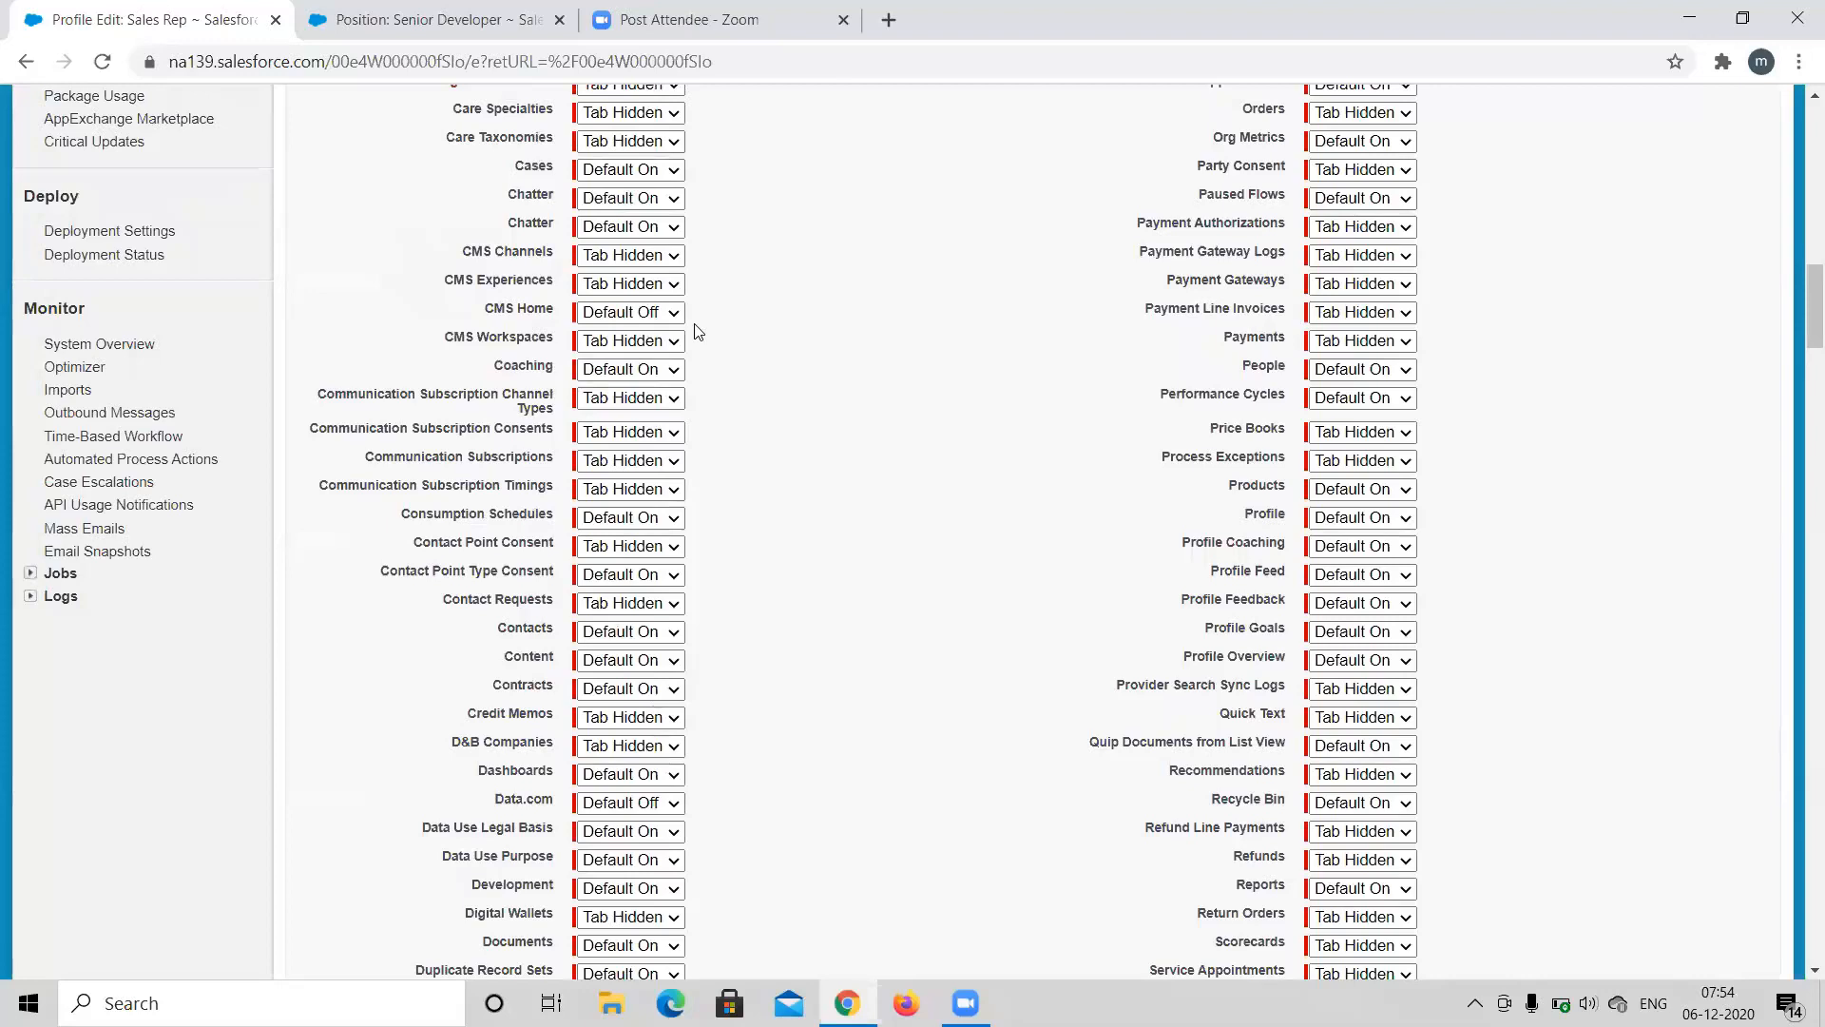
pyautogui.scroll(-3, 1459, 653)
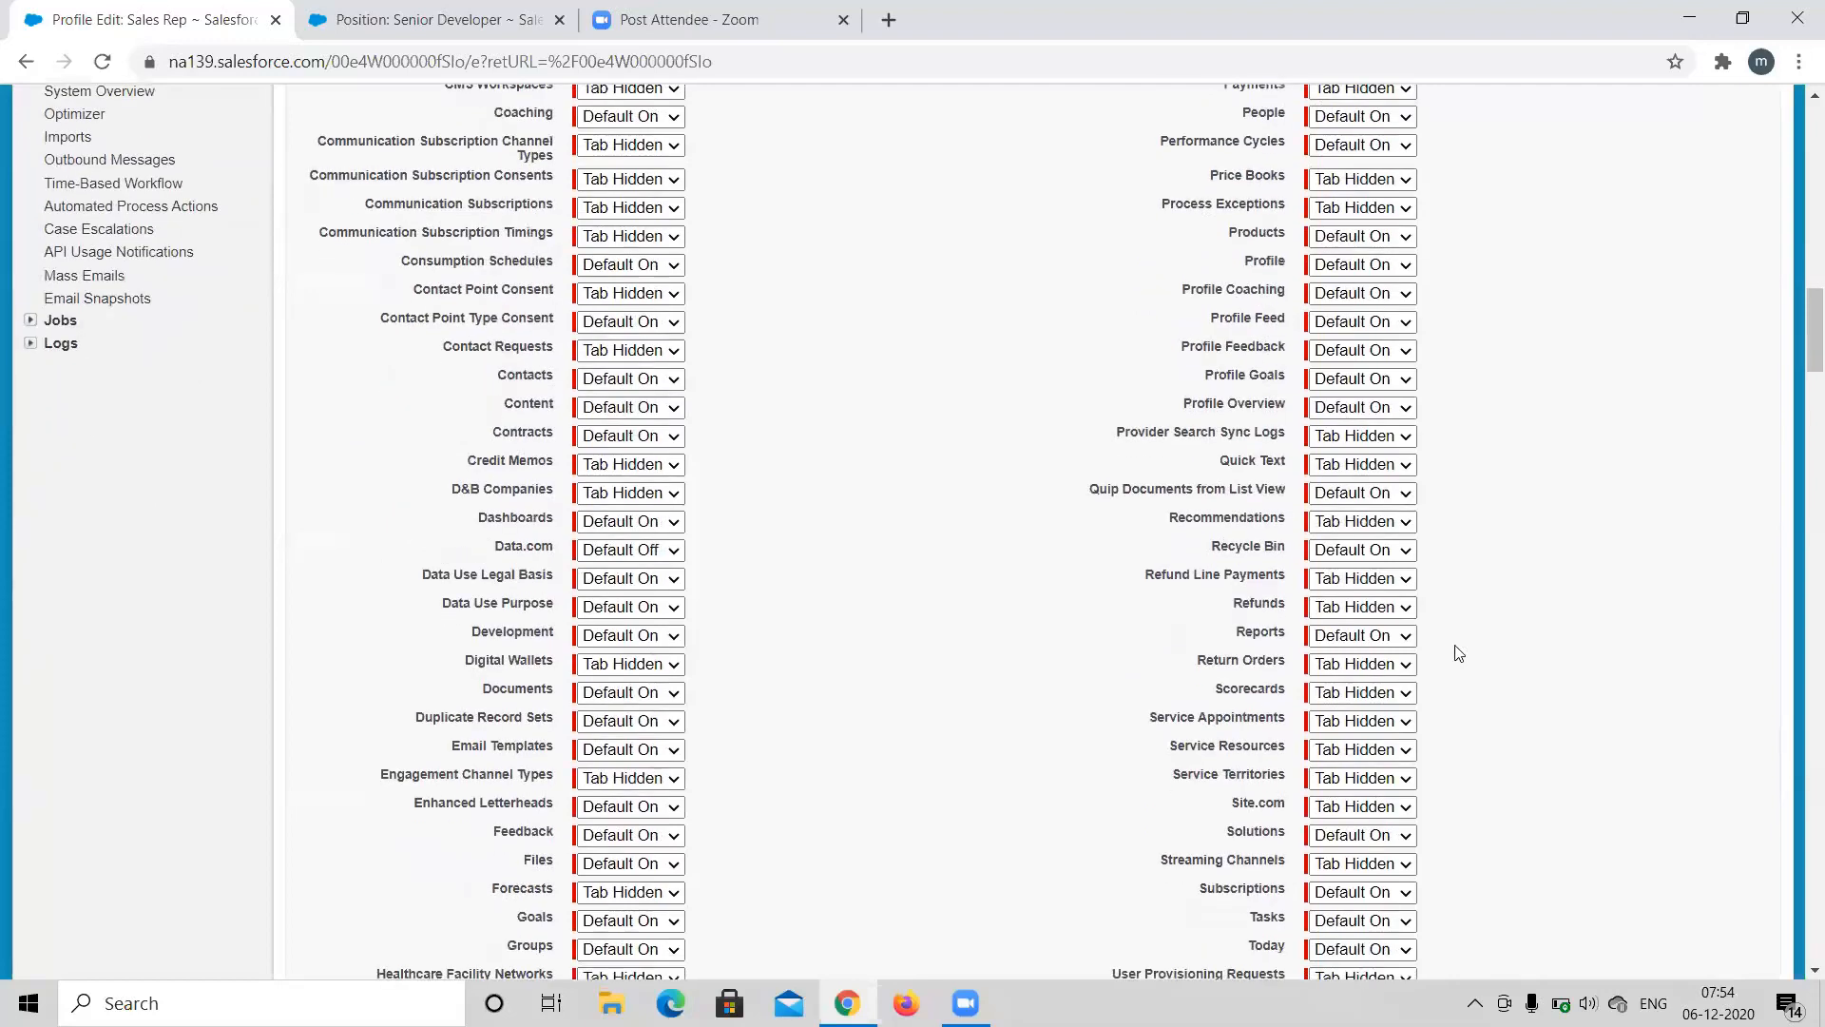
pyautogui.scroll(-4, 1460, 653)
pyautogui.scroll(2, 1460, 653)
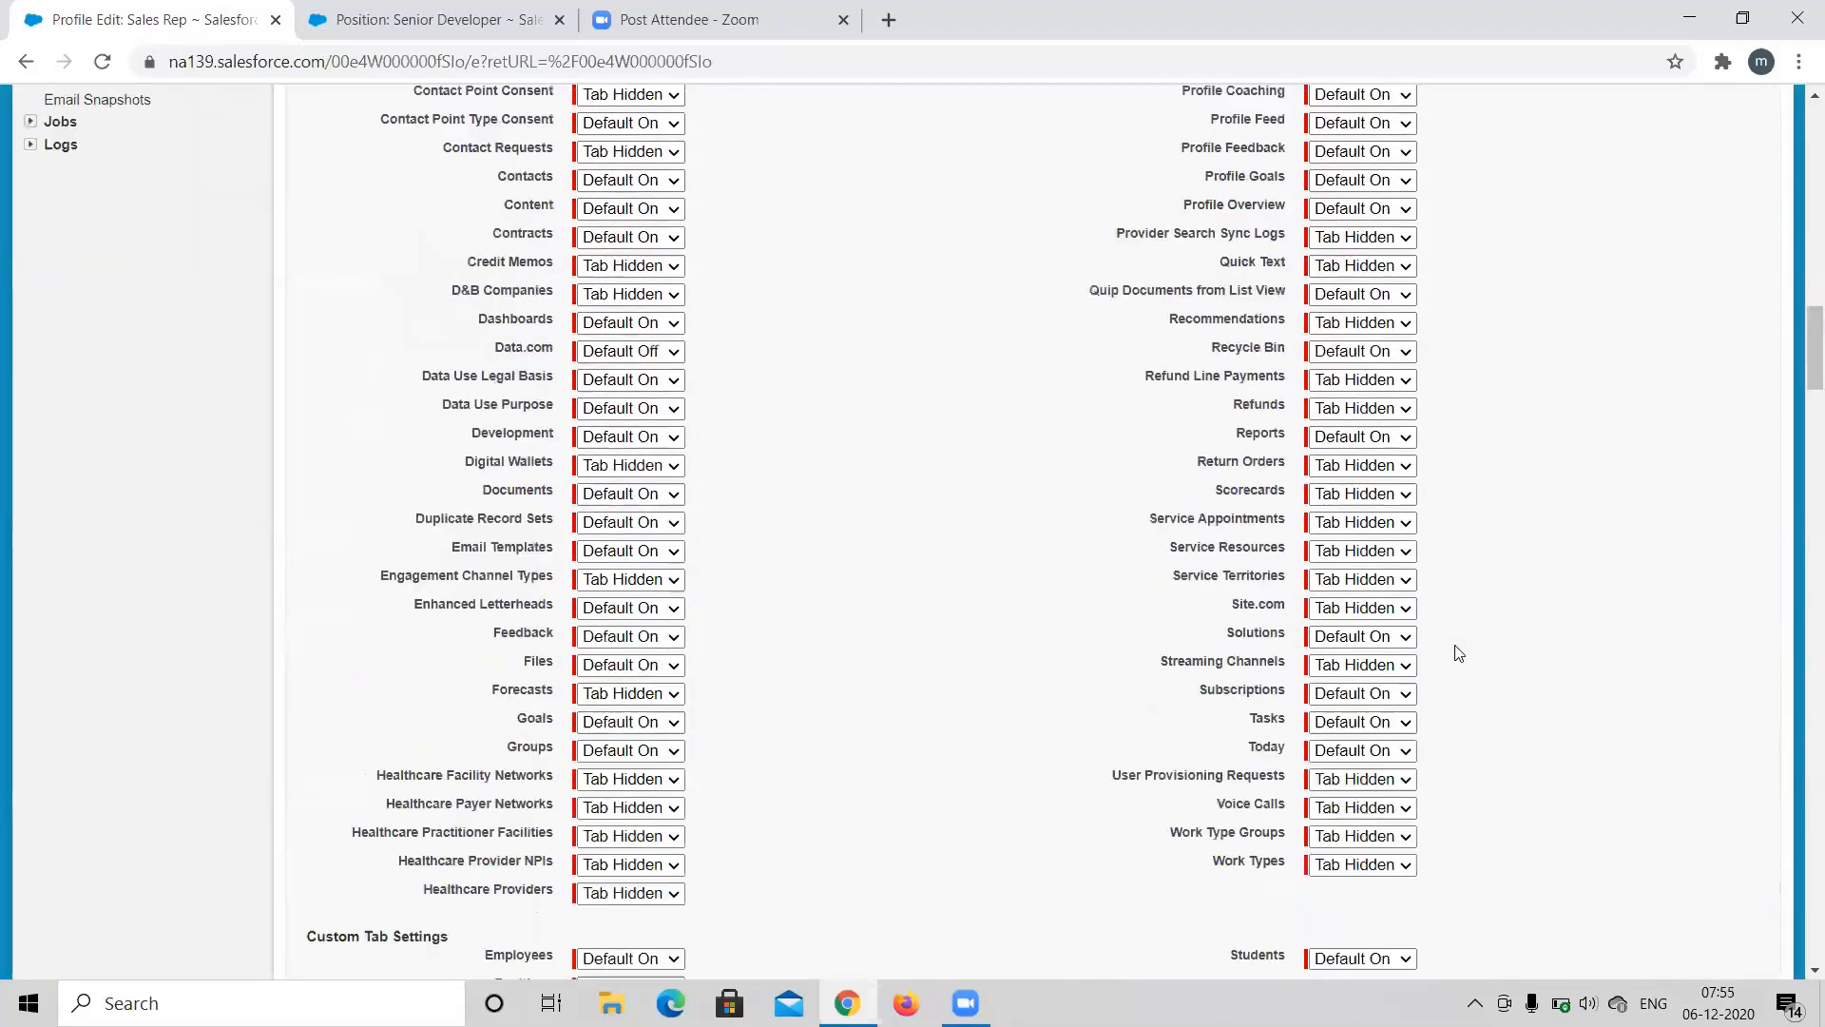
pyautogui.scroll(-1, 1459, 653)
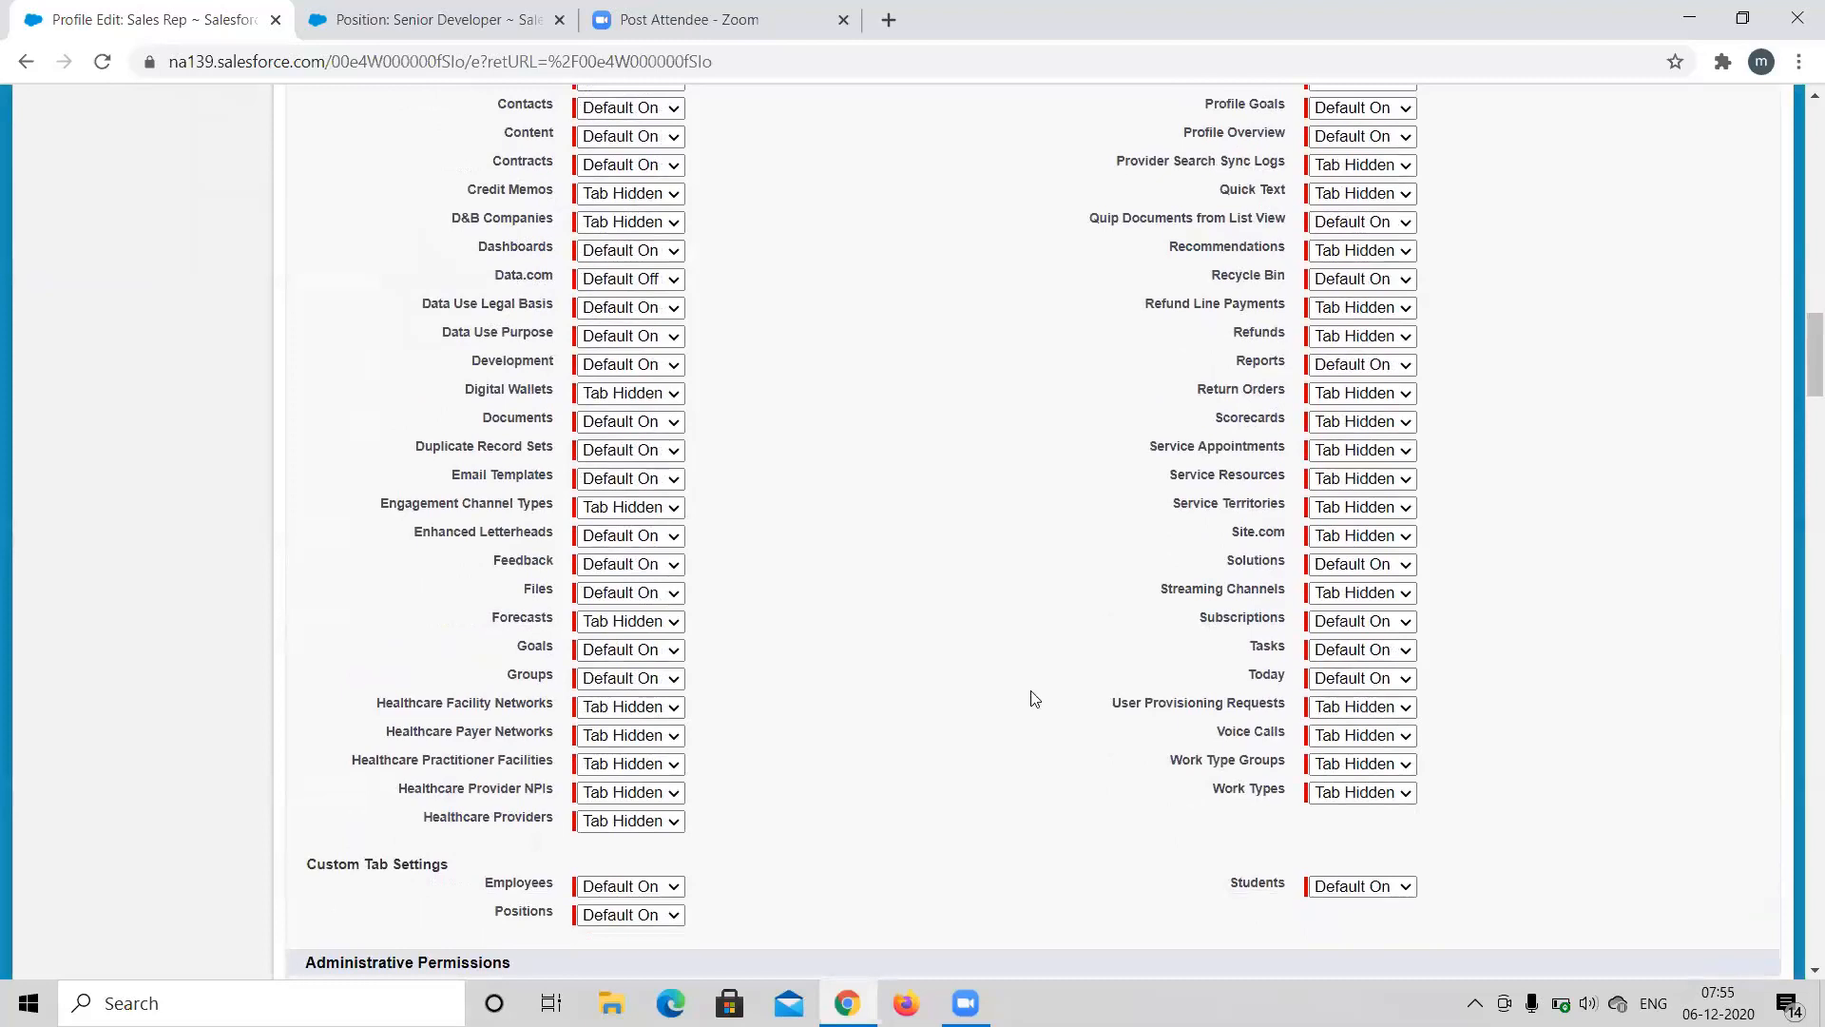
pyautogui.scroll(1, 833, 688)
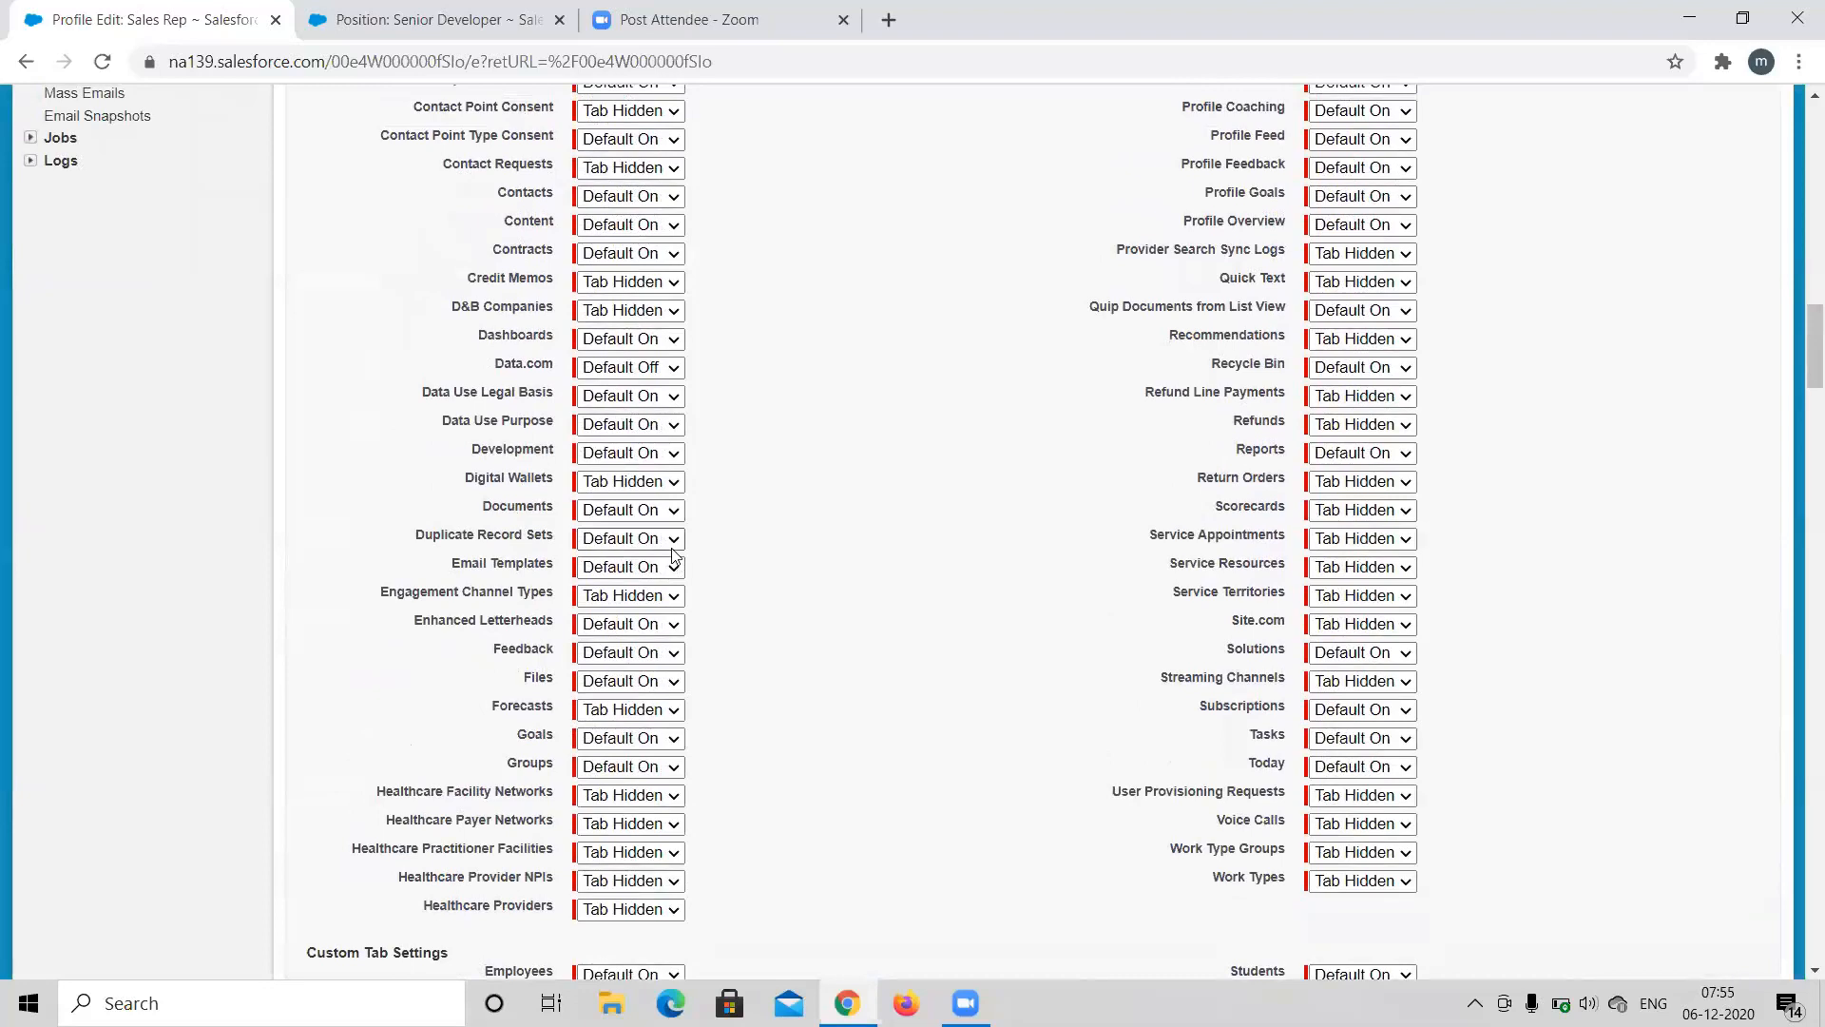
pyautogui.scroll(-2, 673, 556)
pyautogui.scroll(3, 673, 553)
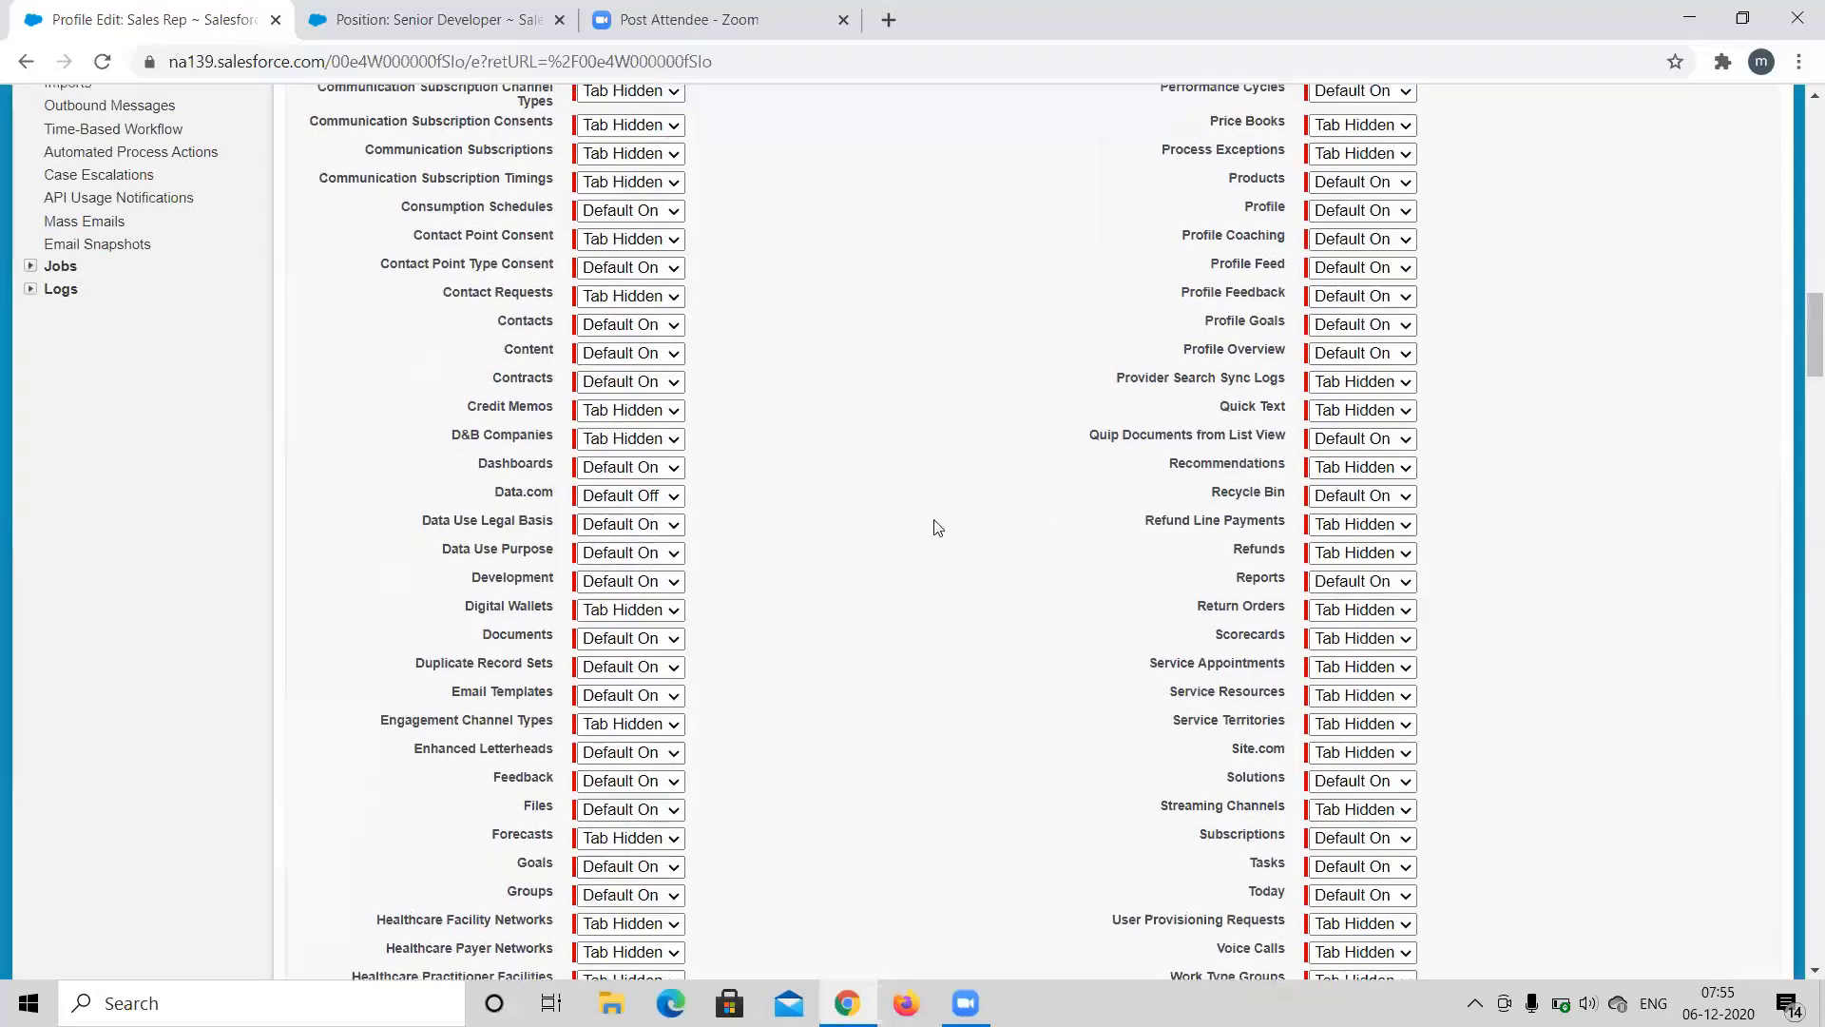
pyautogui.scroll(3, 939, 528)
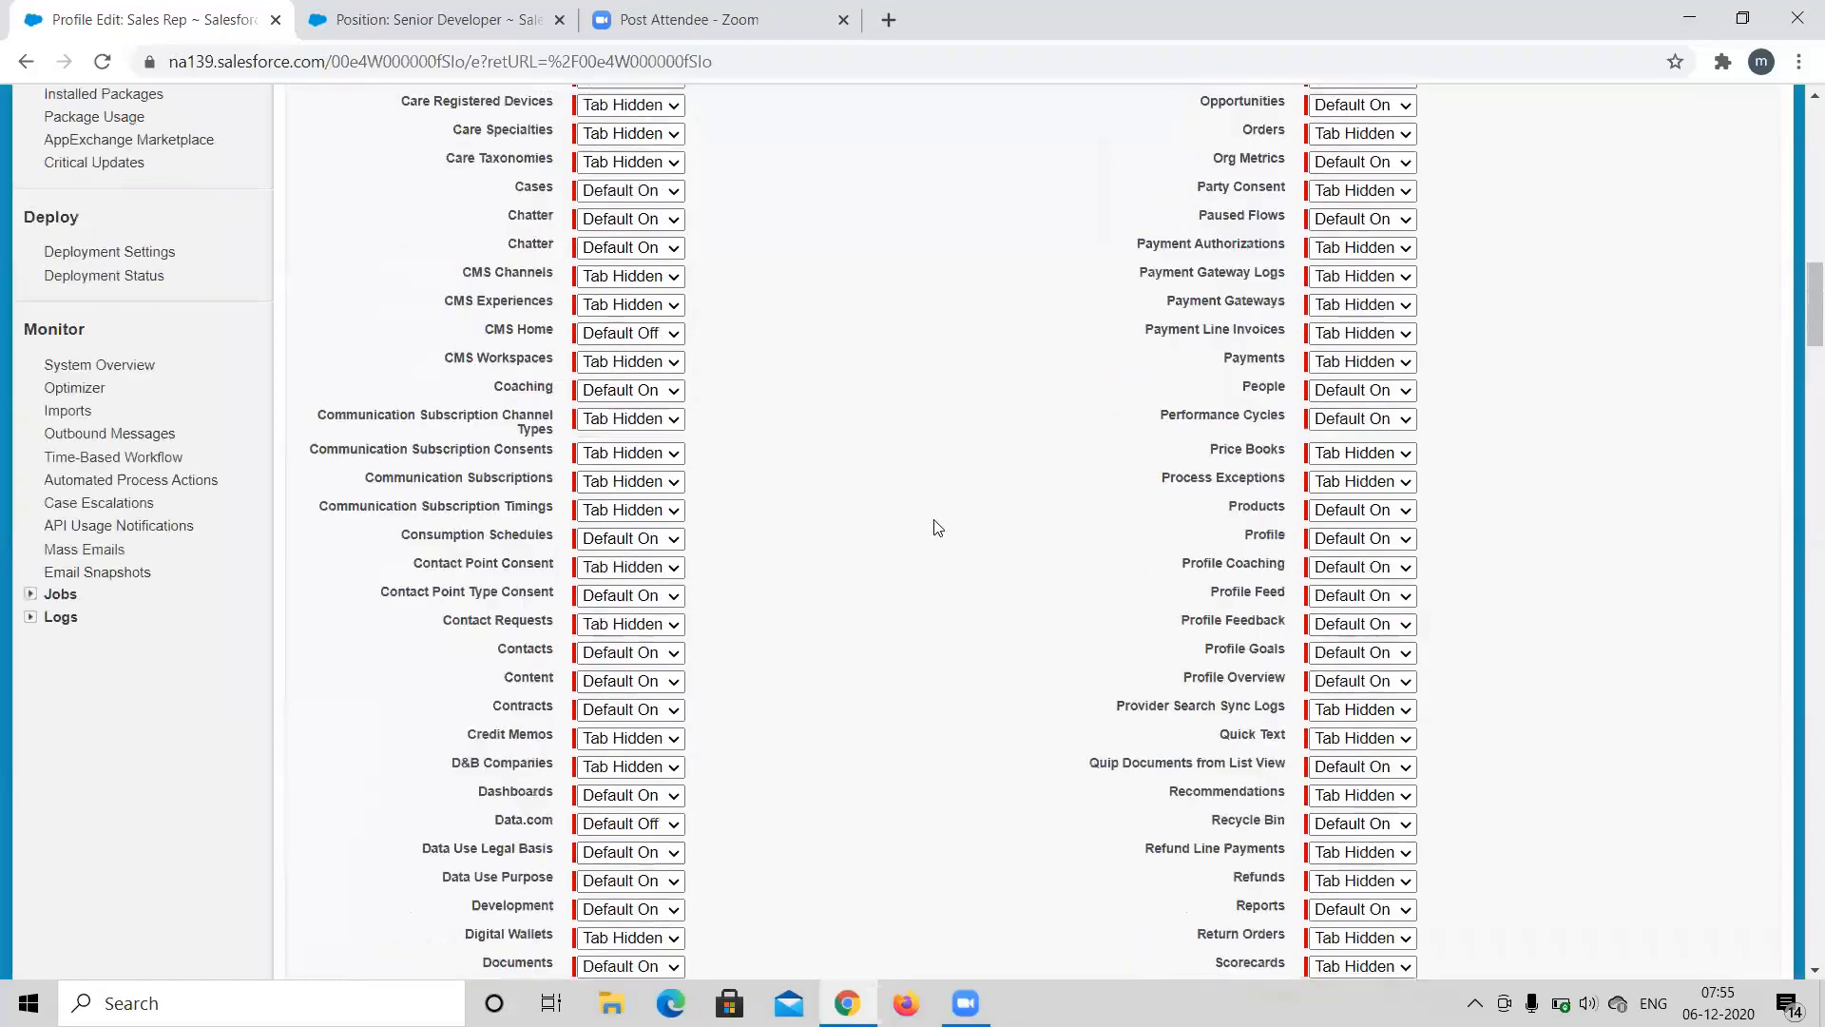
pyautogui.scroll(3, 939, 527)
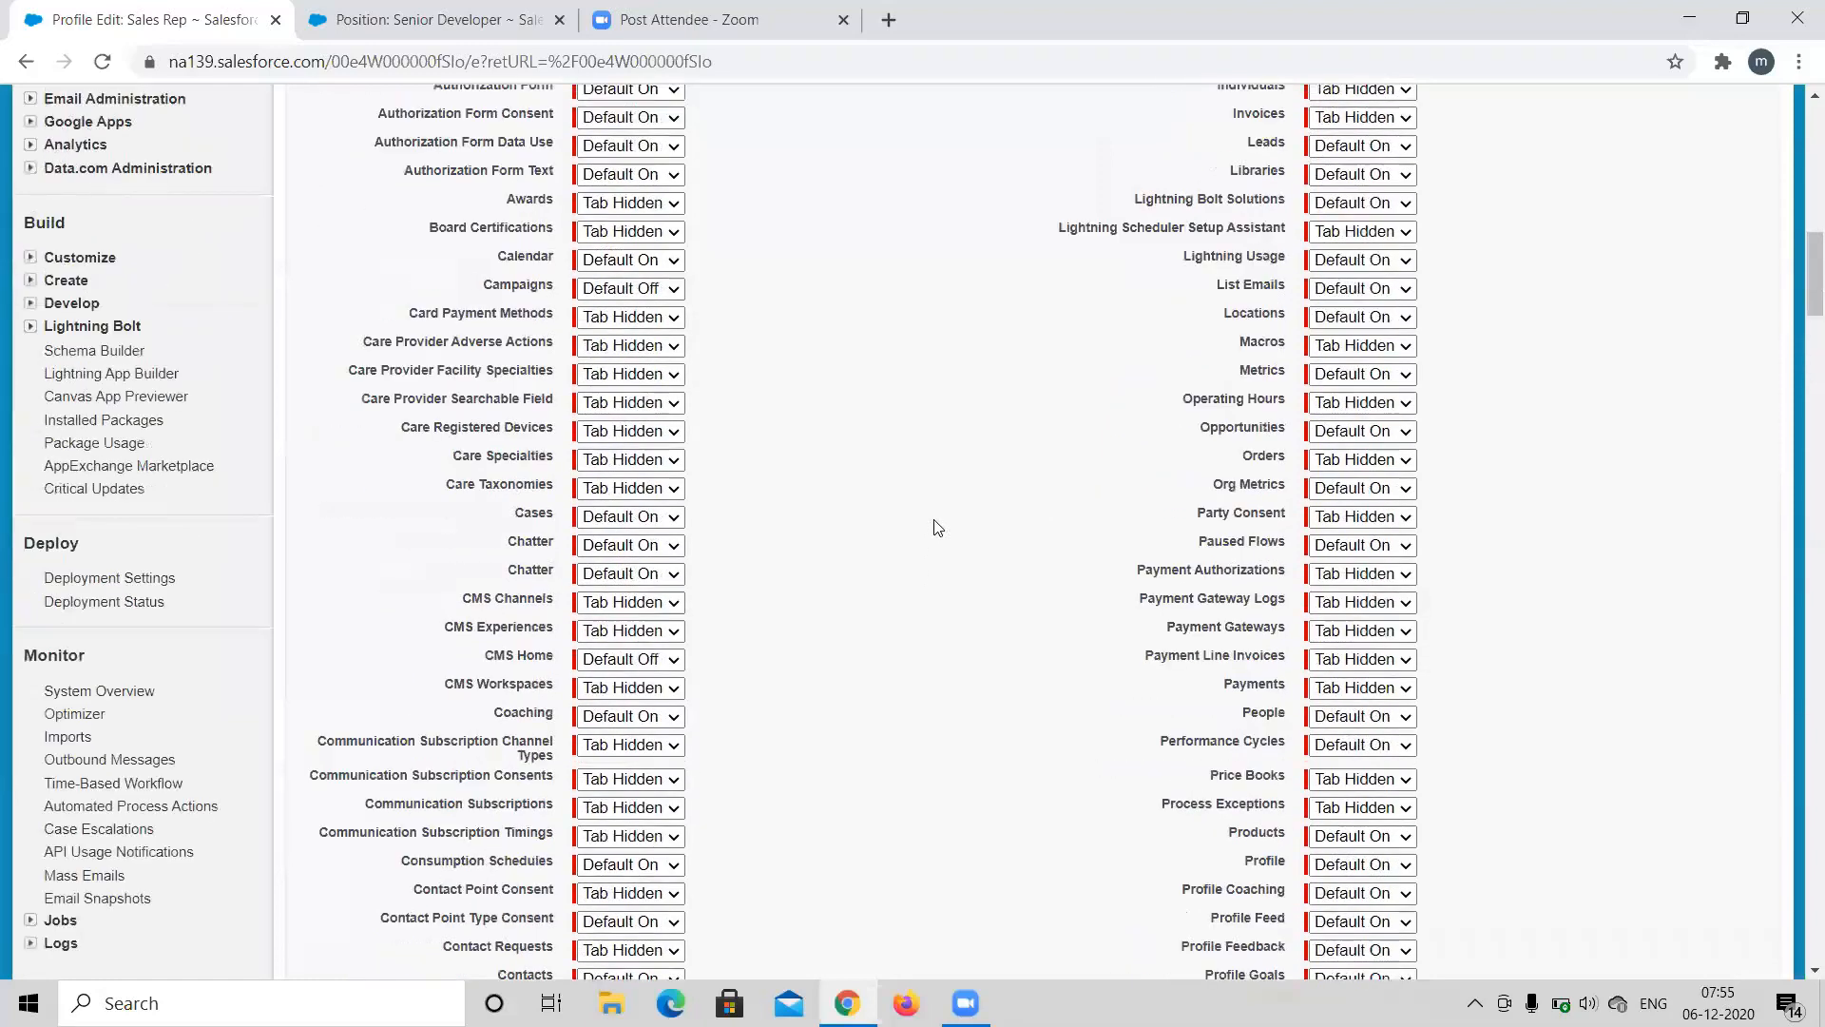
pyautogui.scroll(1, 938, 527)
pyautogui.scroll(5, 938, 528)
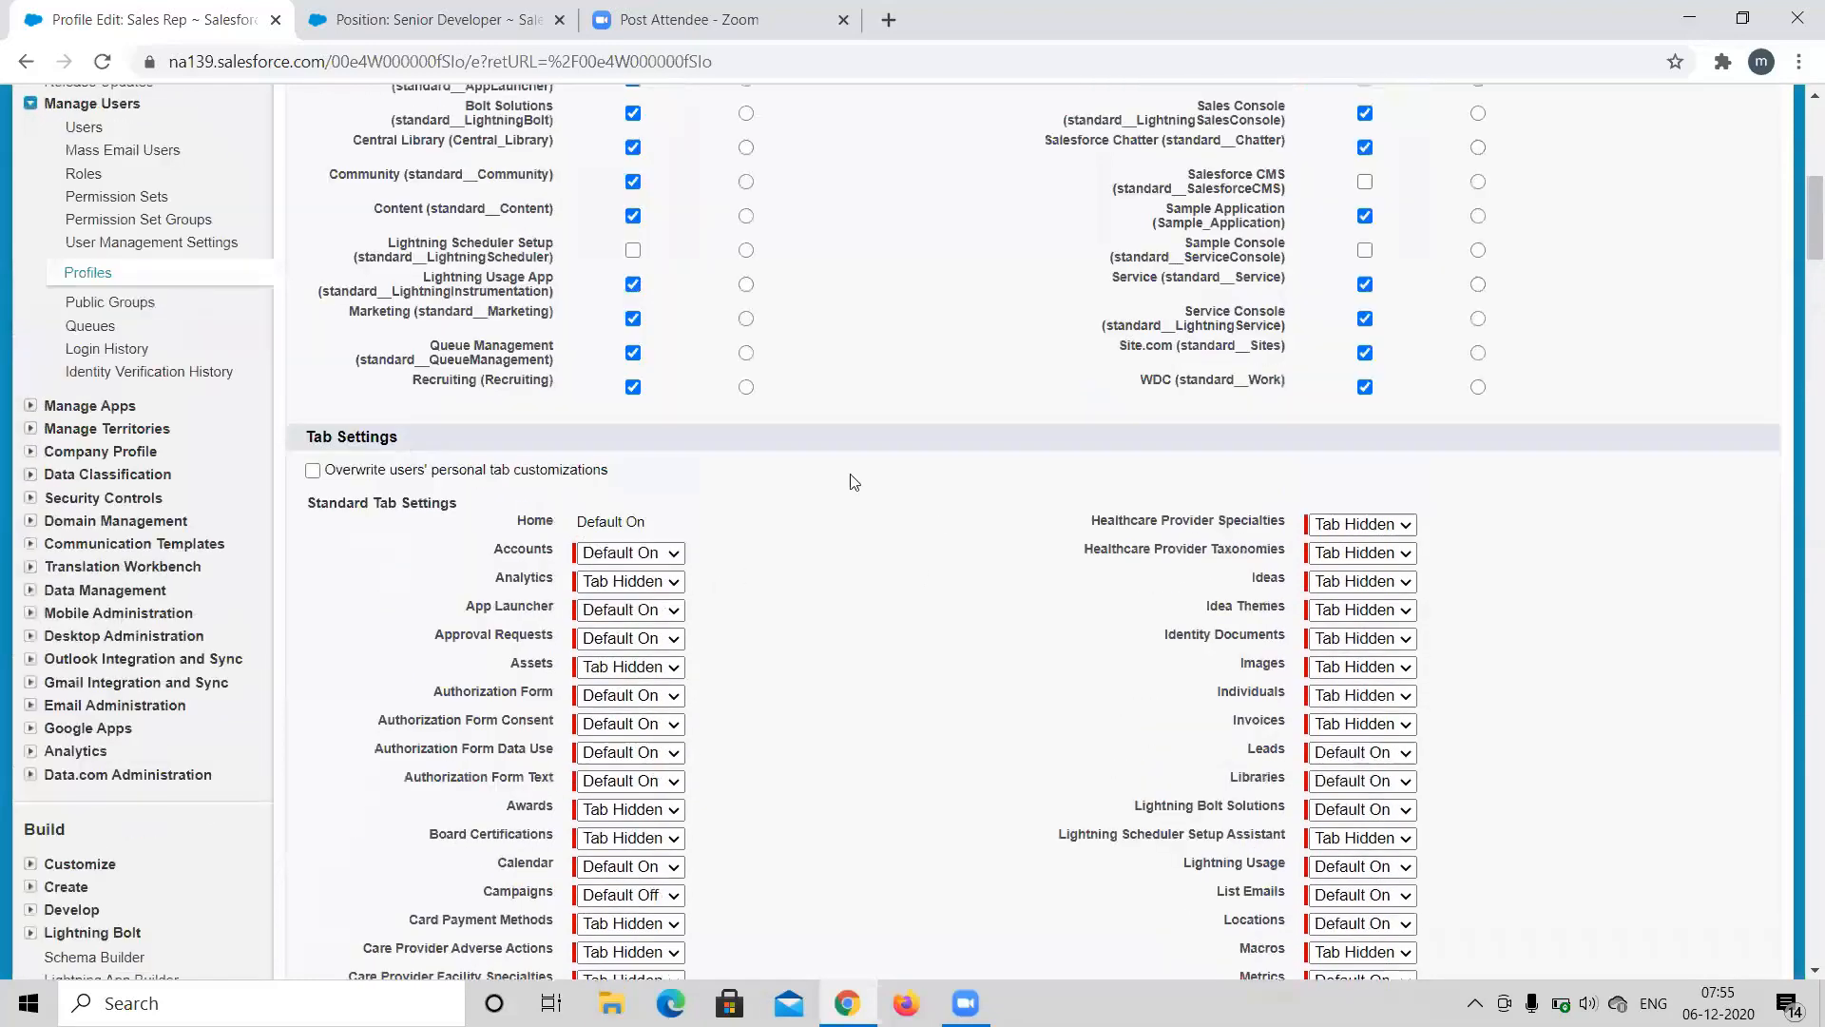
# Glance over the Custom App Settings and leave the Sales Rep profile edit page without saving.
pyautogui.scroll(4, 842, 518)
pyautogui.scroll(3, 832, 526)
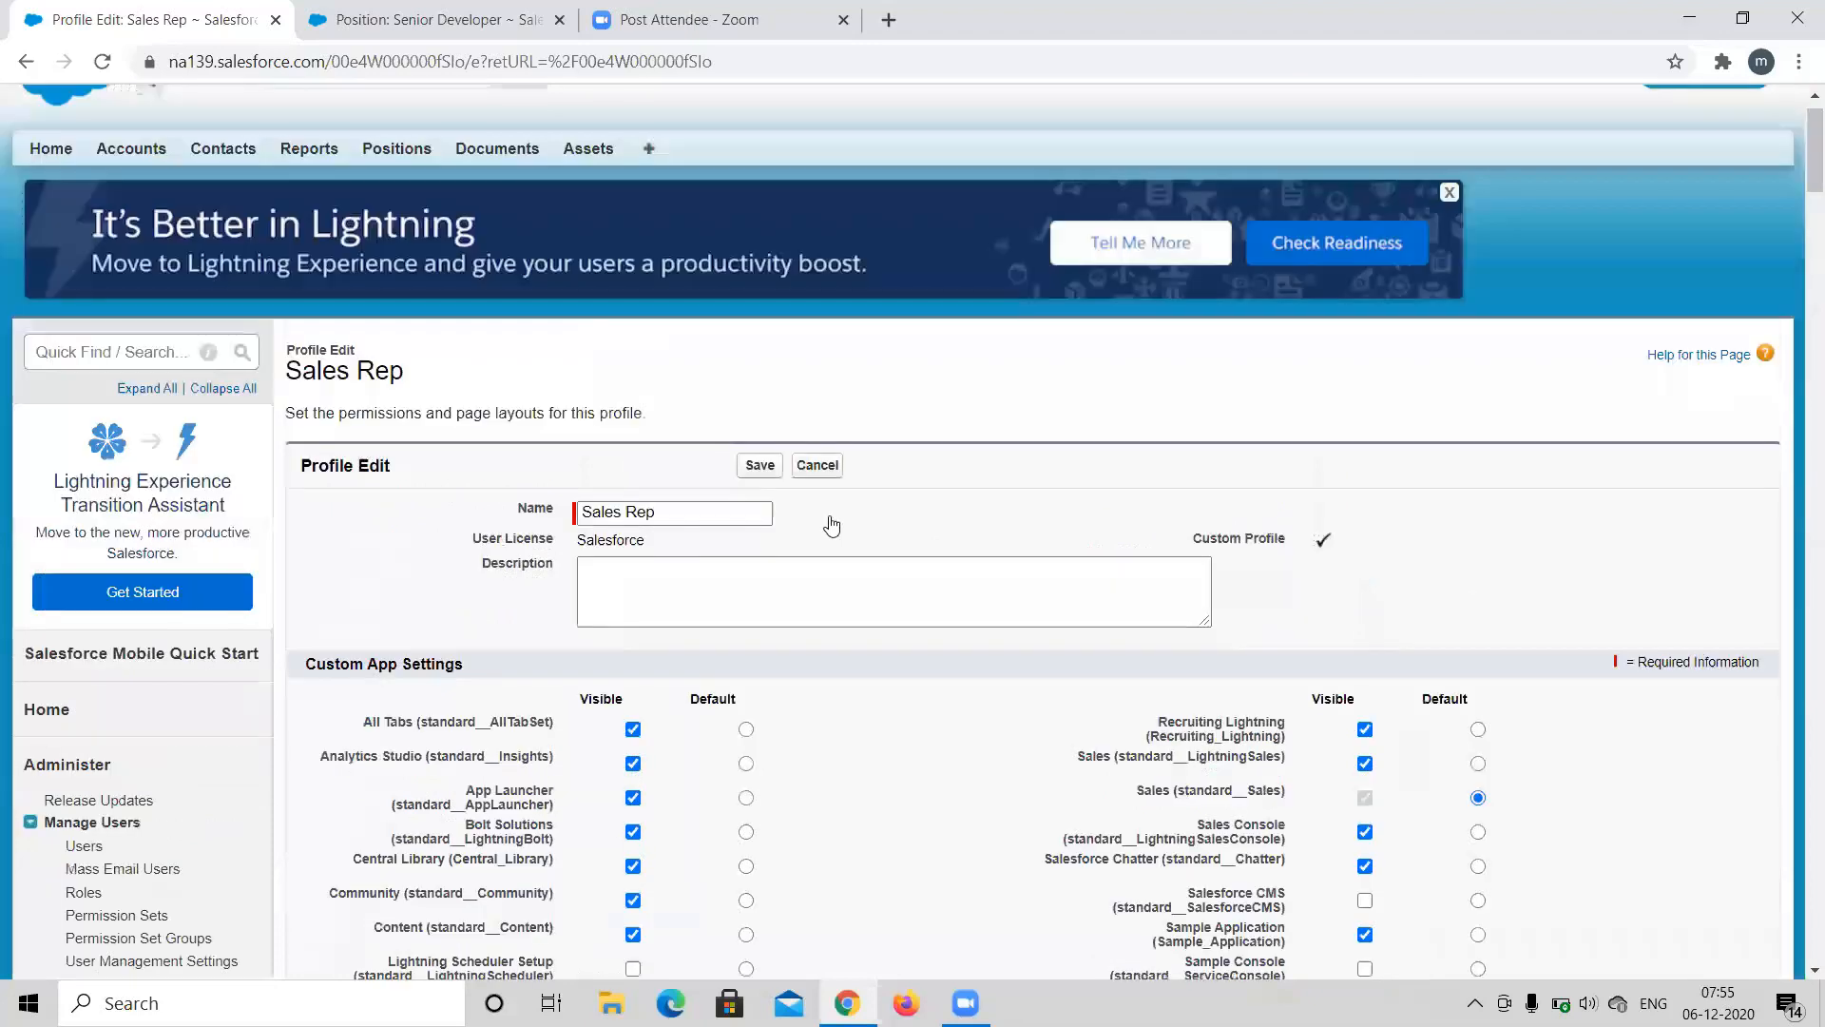
pyautogui.scroll(1, 832, 526)
pyautogui.scroll(-3, 832, 526)
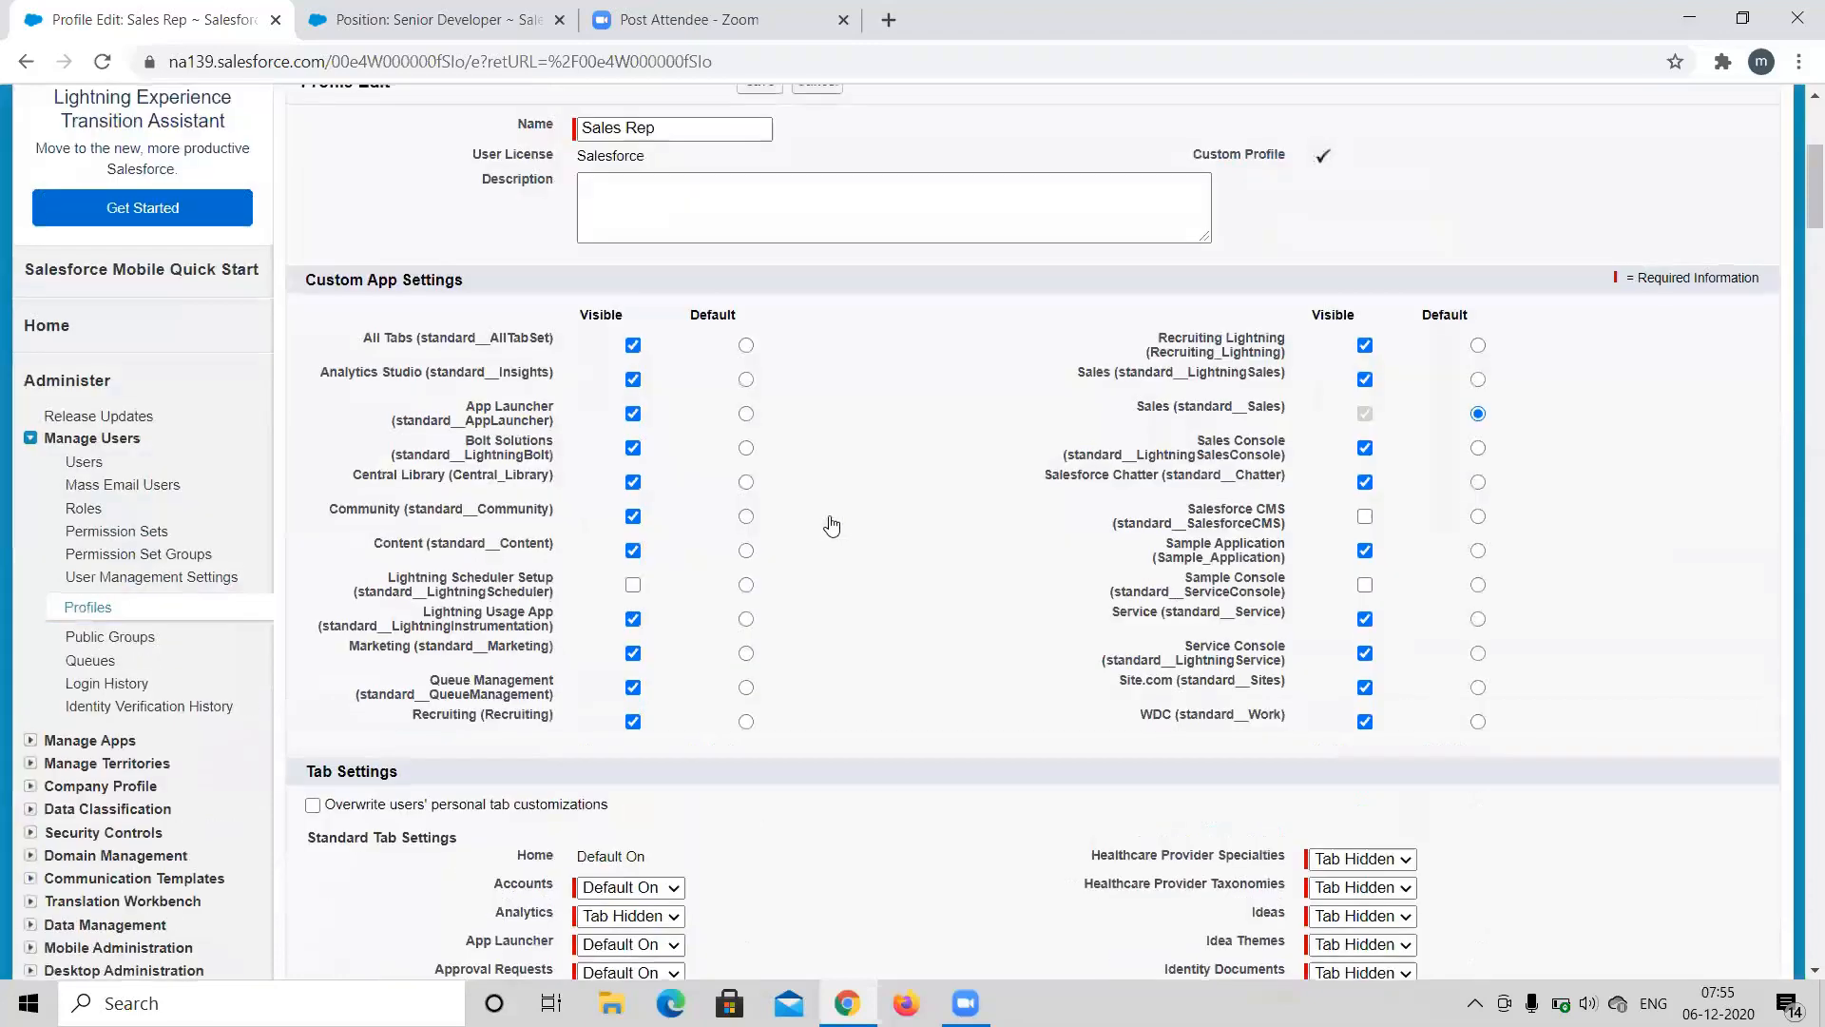
pyautogui.scroll(3, 832, 525)
pyautogui.click(821, 518)
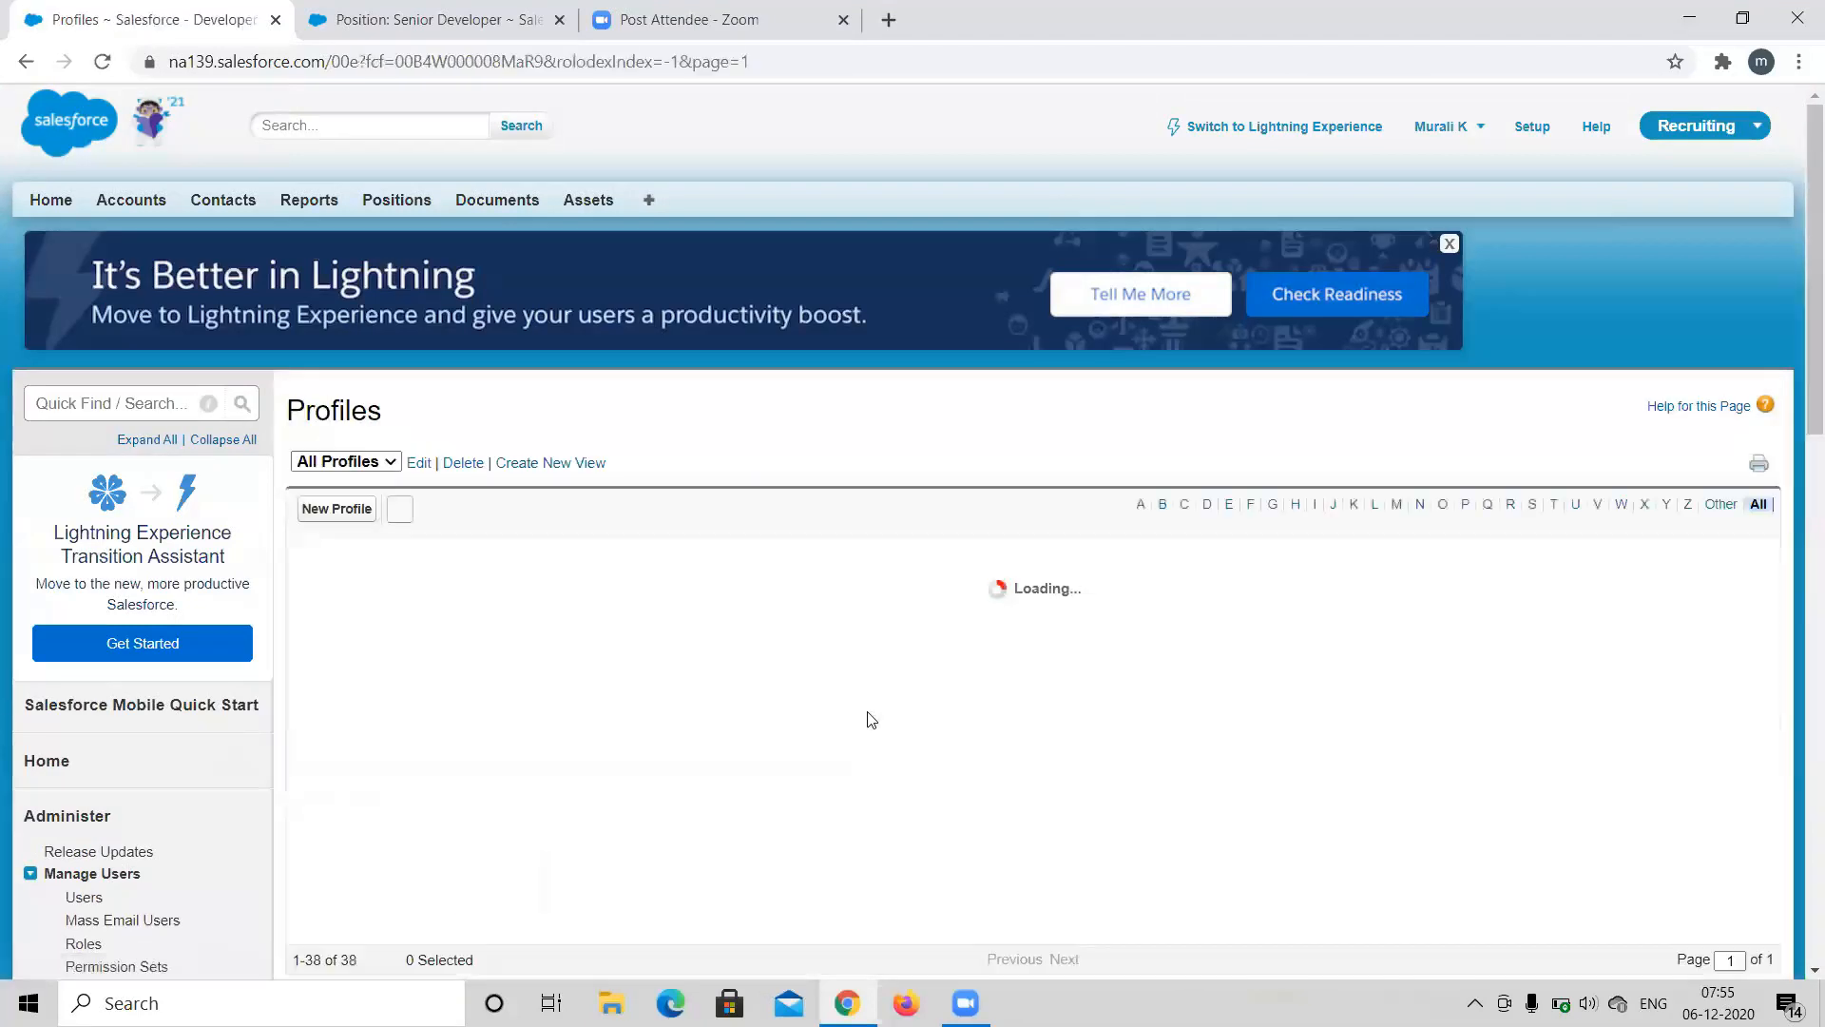
# Open the clone form for the Read Only profile, review its user license and profile name fields, and cancel it.
pyautogui.scroll(-8, 869, 719)
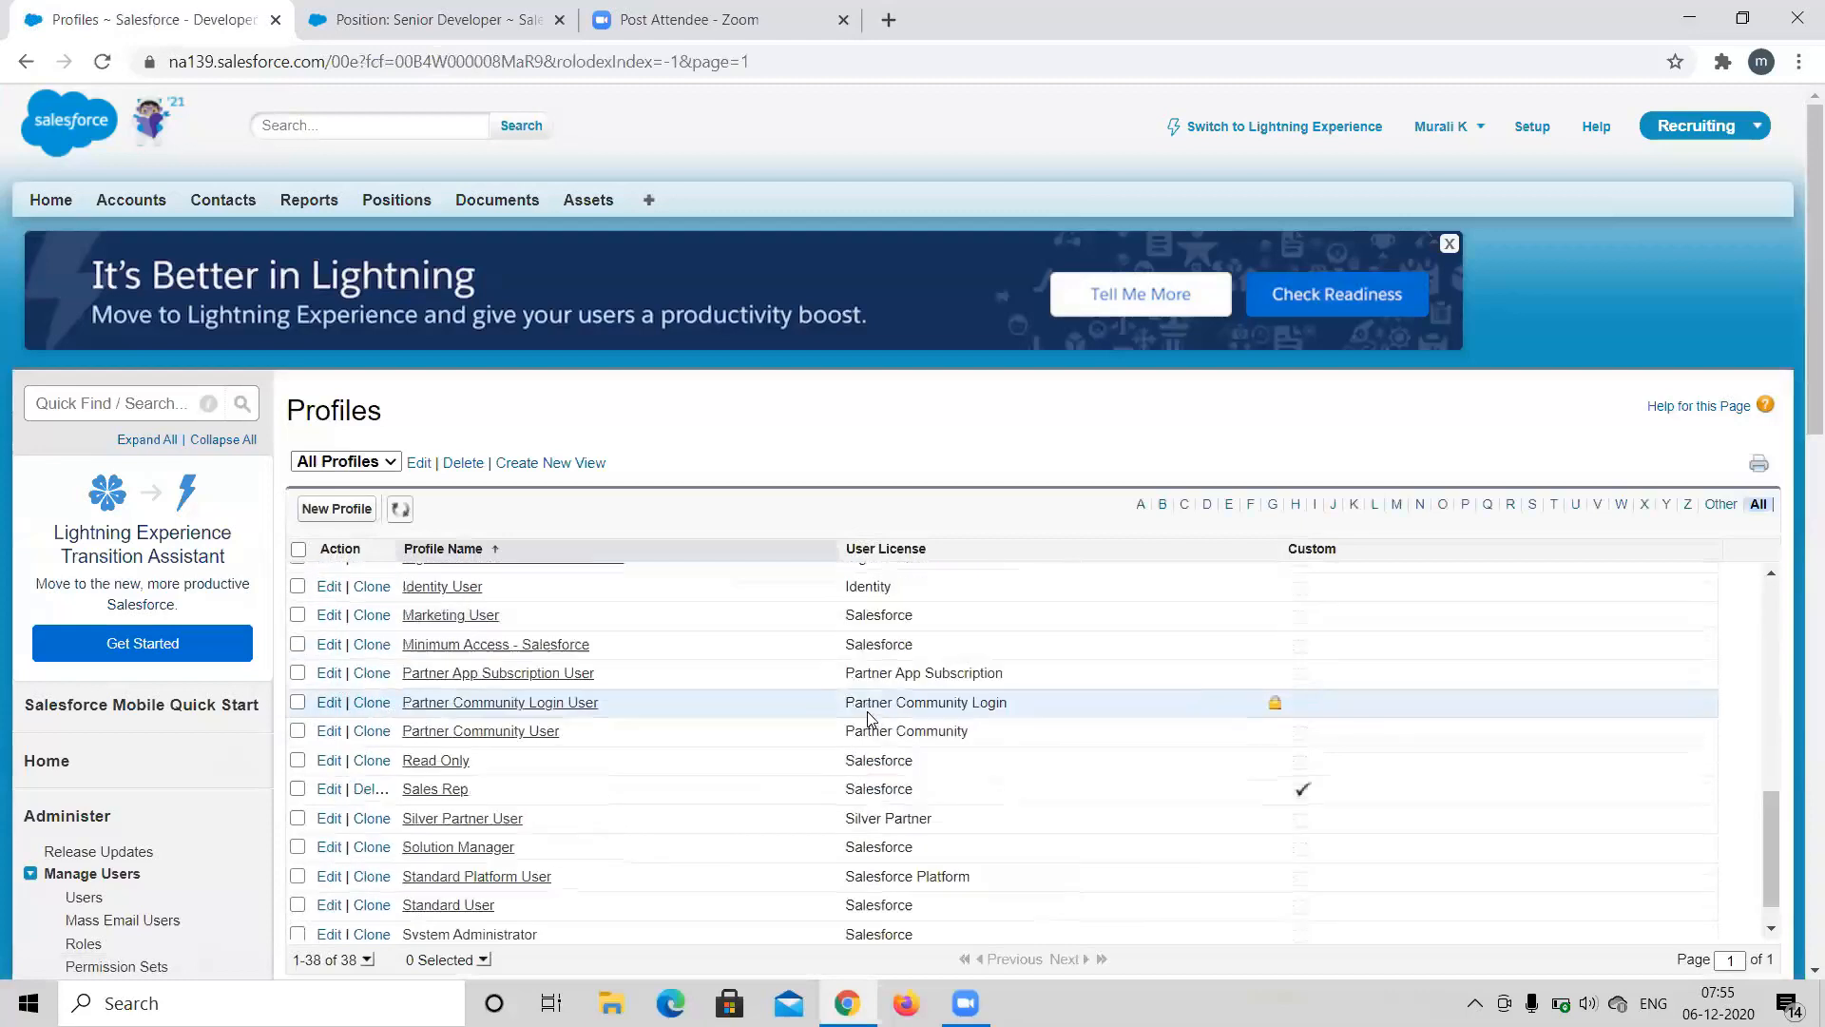
pyautogui.scroll(-4, 869, 719)
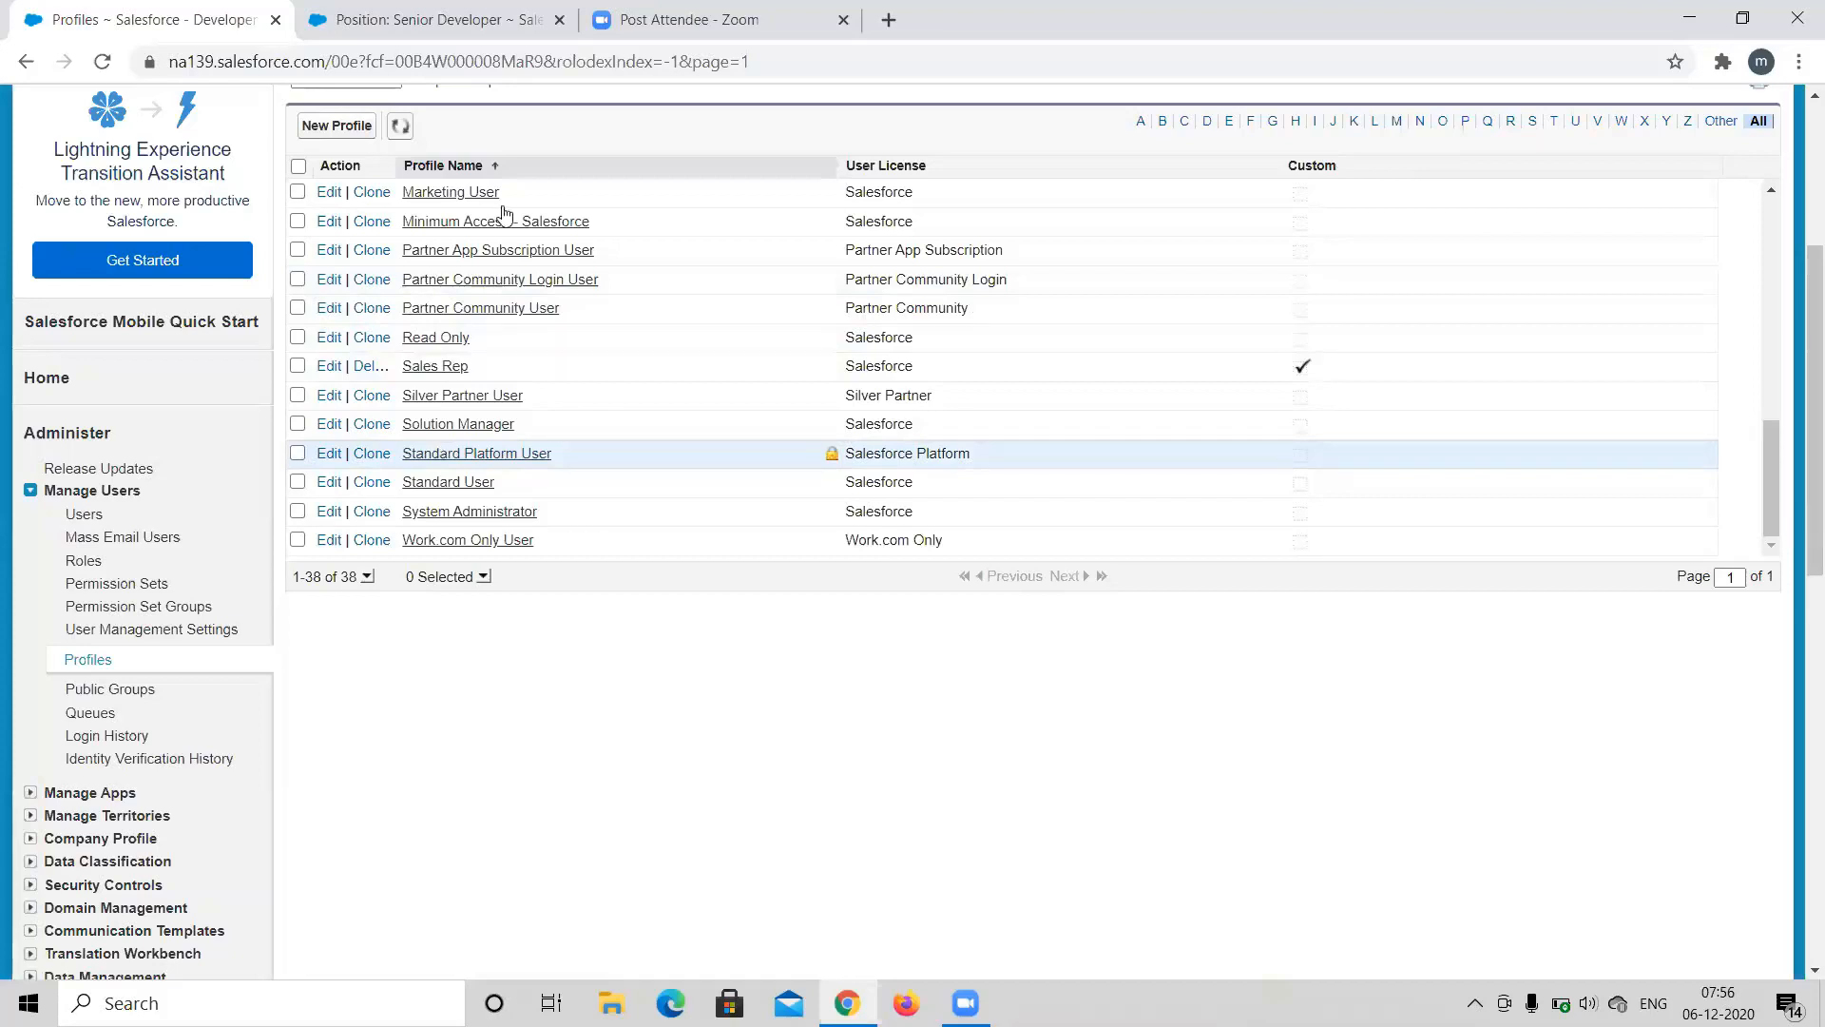
pyautogui.click(370, 343)
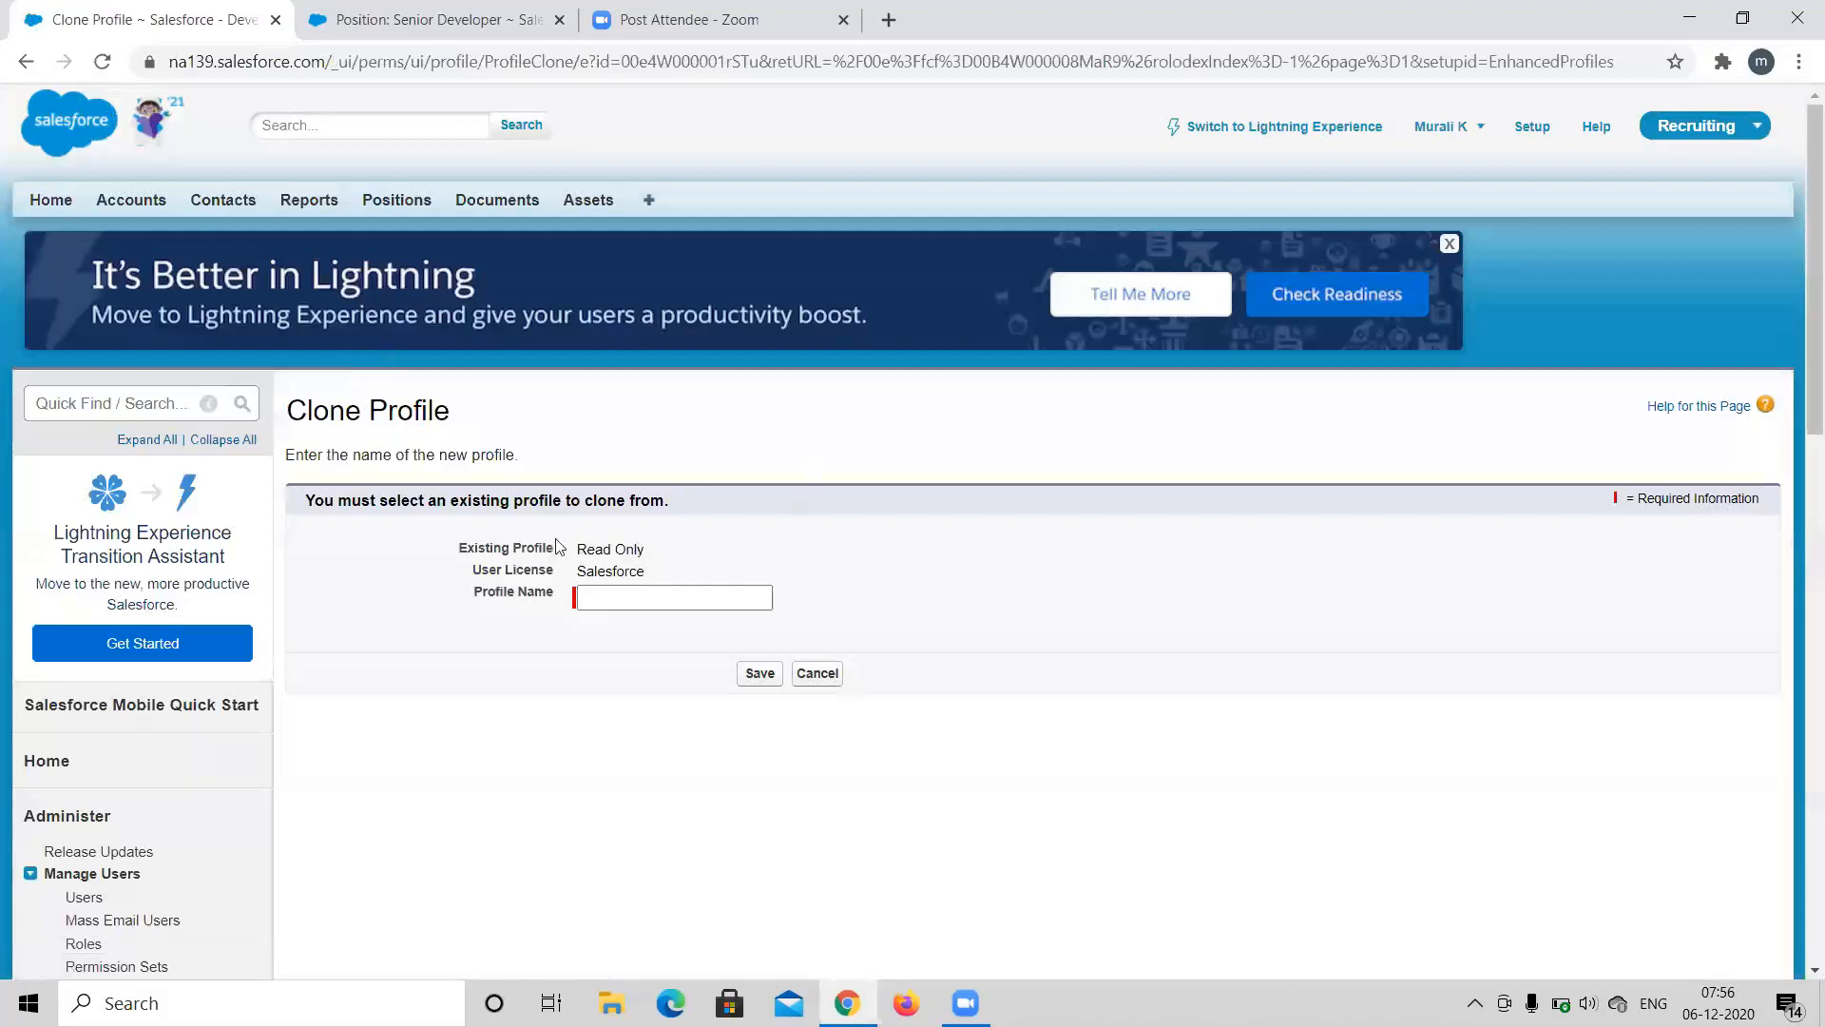
pyautogui.moveTo(579, 549)
pyautogui.mouseDown()
pyautogui.moveTo(709, 558)
pyautogui.moveTo(579, 573)
pyautogui.mouseUp()
pyautogui.click(597, 596)
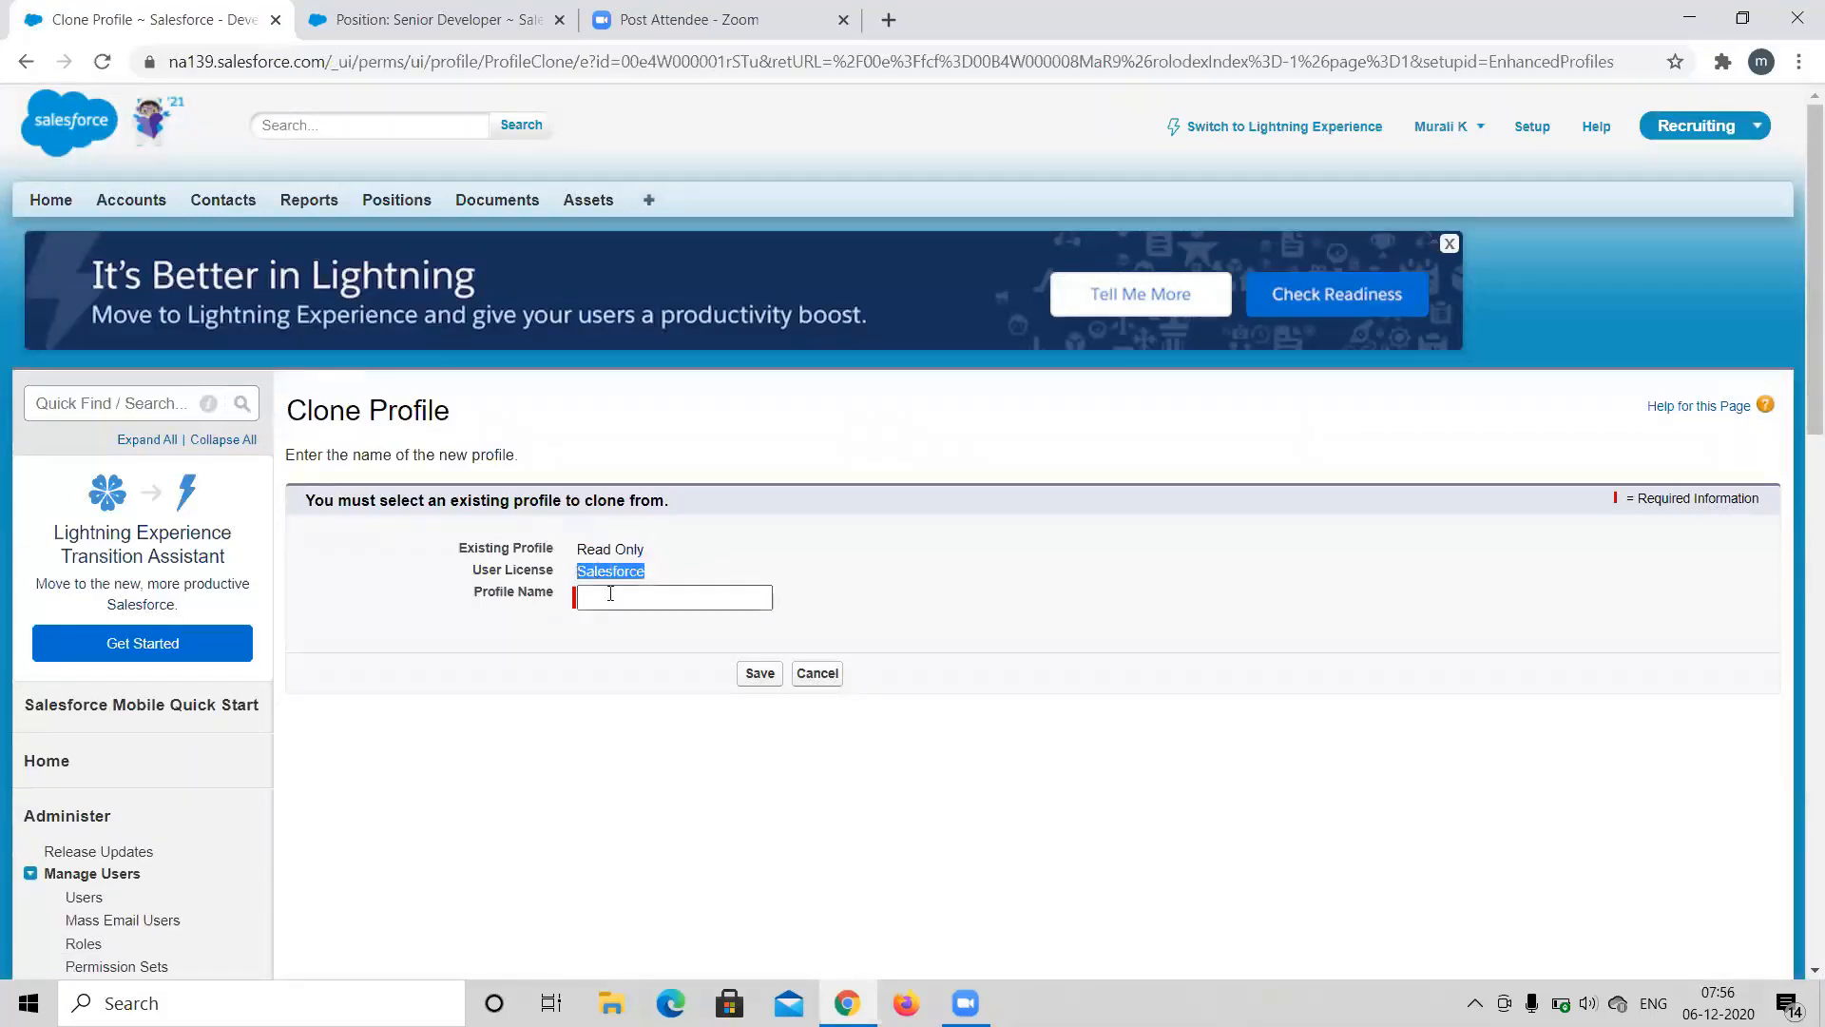
pyautogui.click(1026, 670)
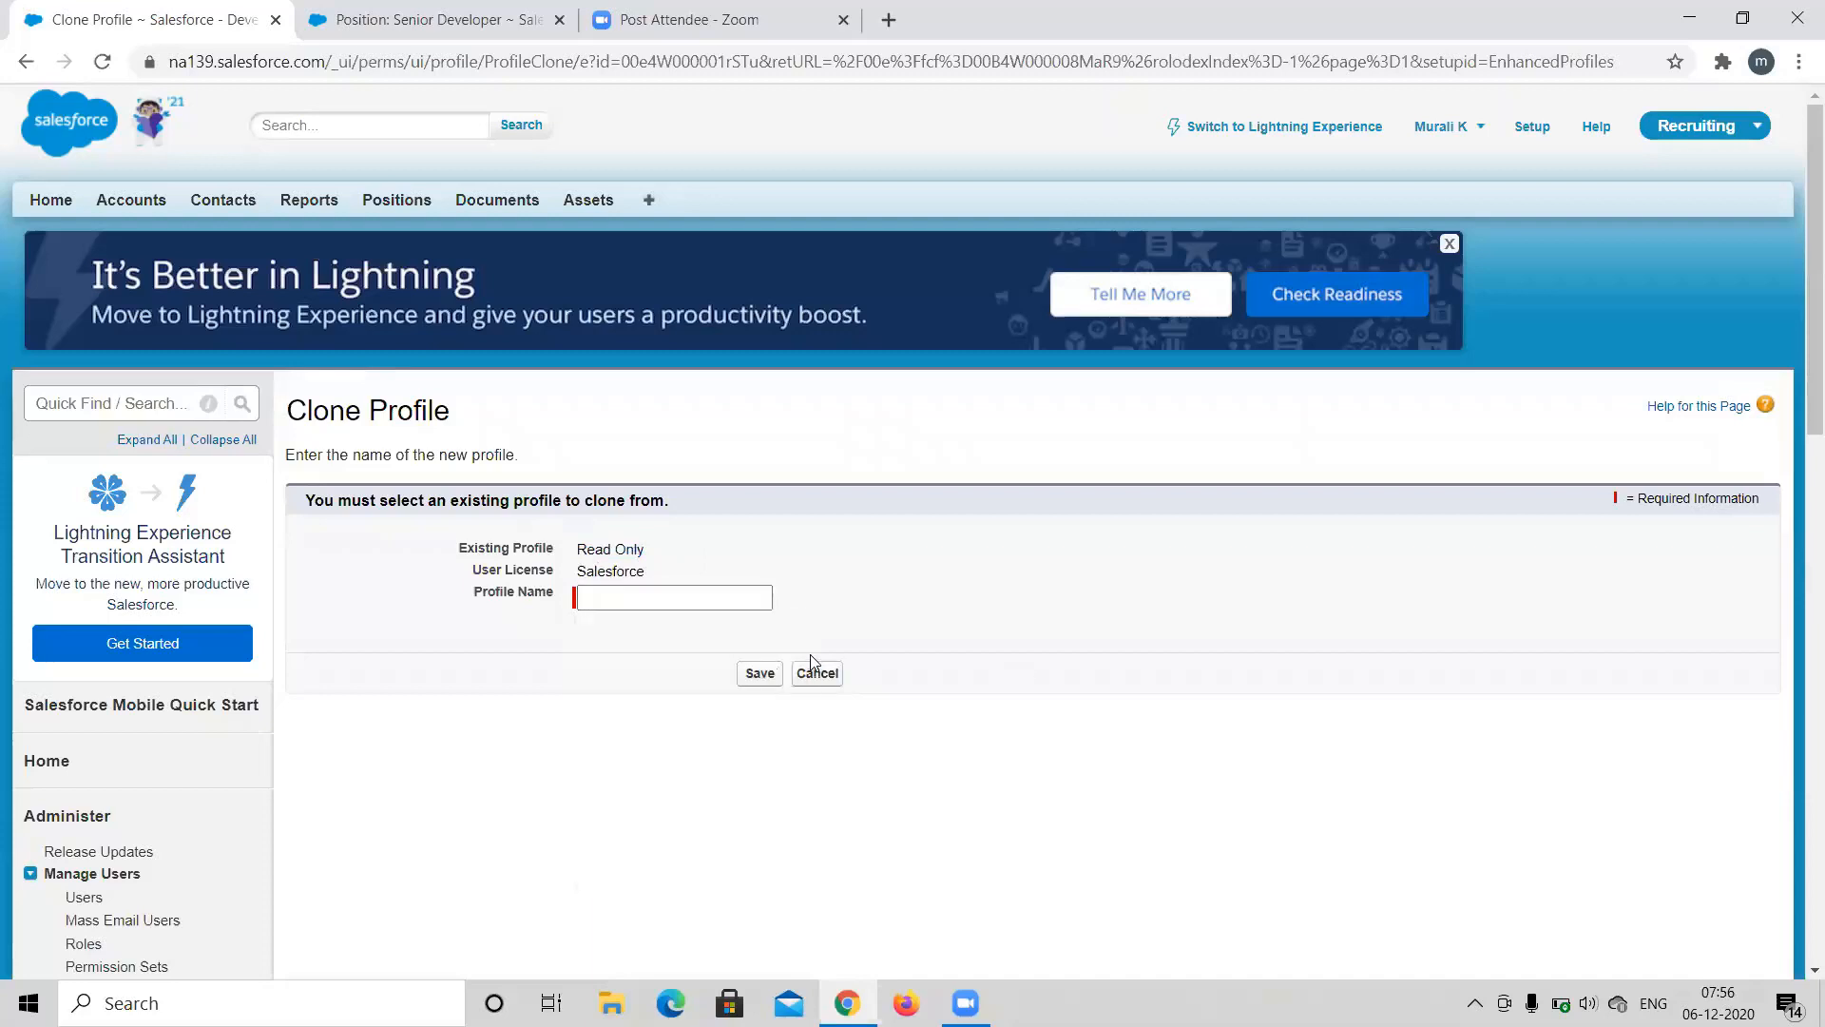
pyautogui.click(724, 598)
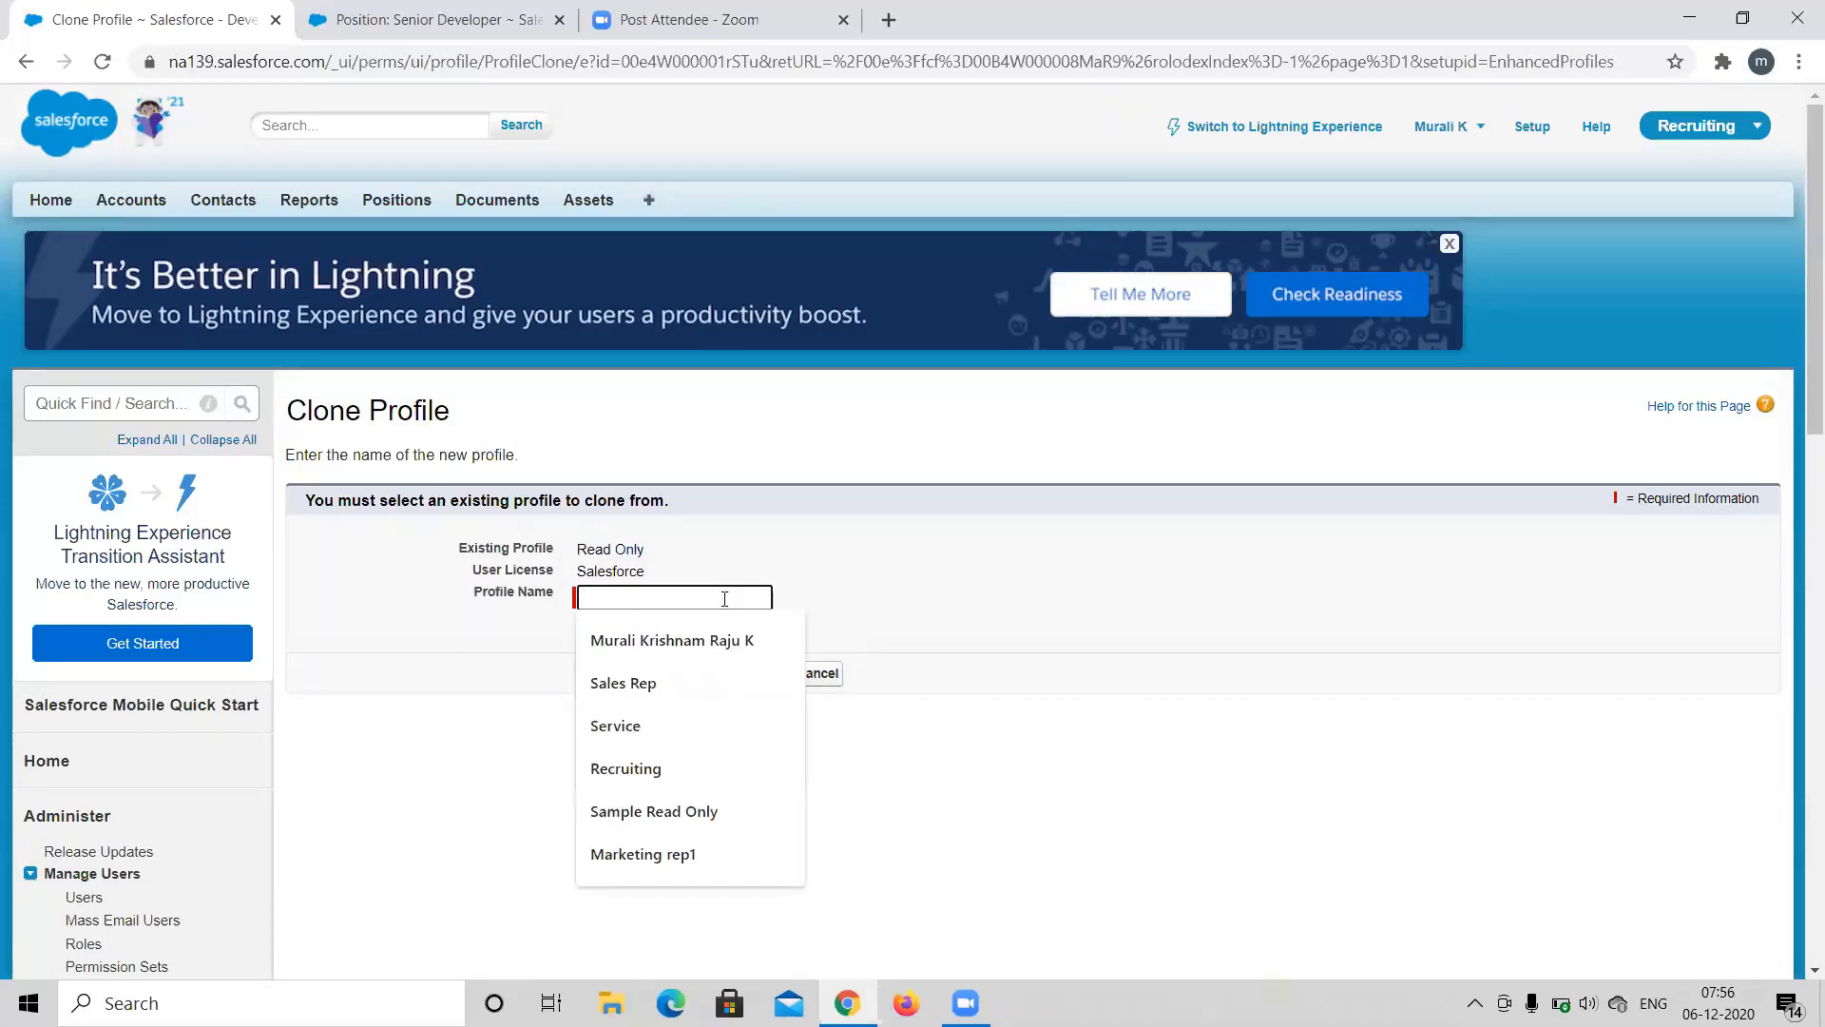
pyautogui.click(477, 672)
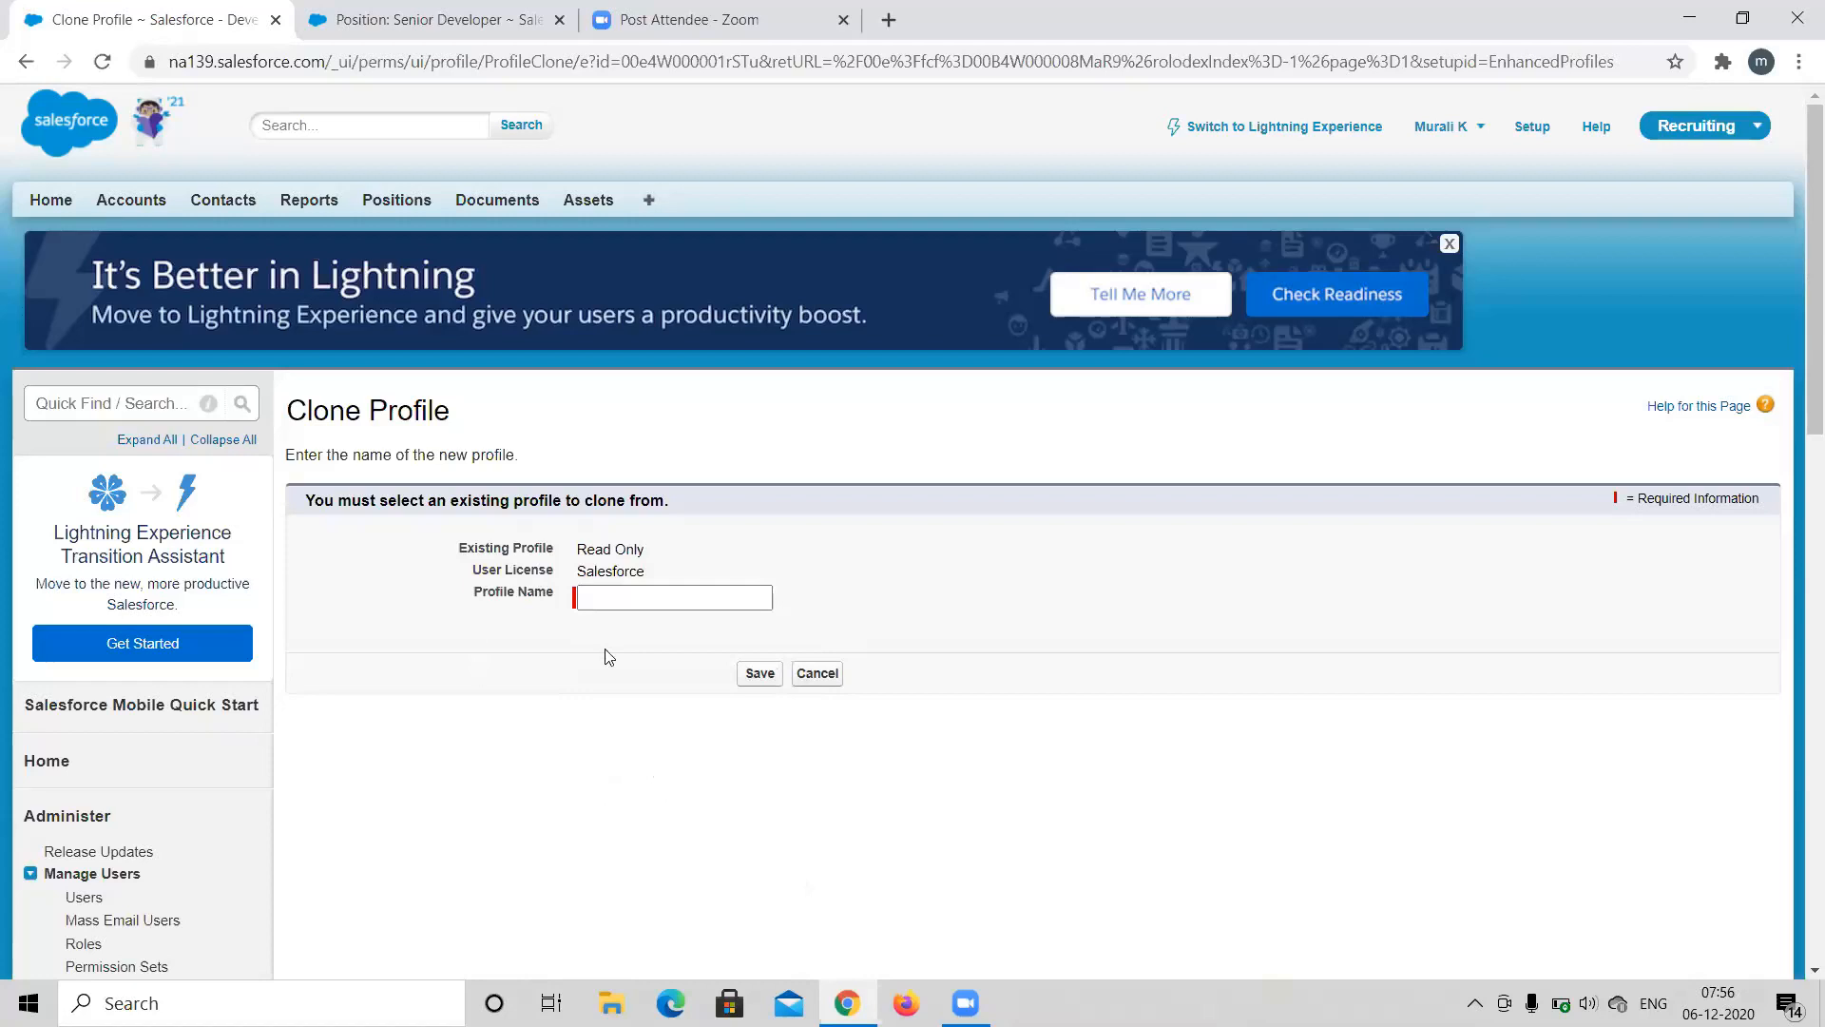
pyautogui.click(829, 676)
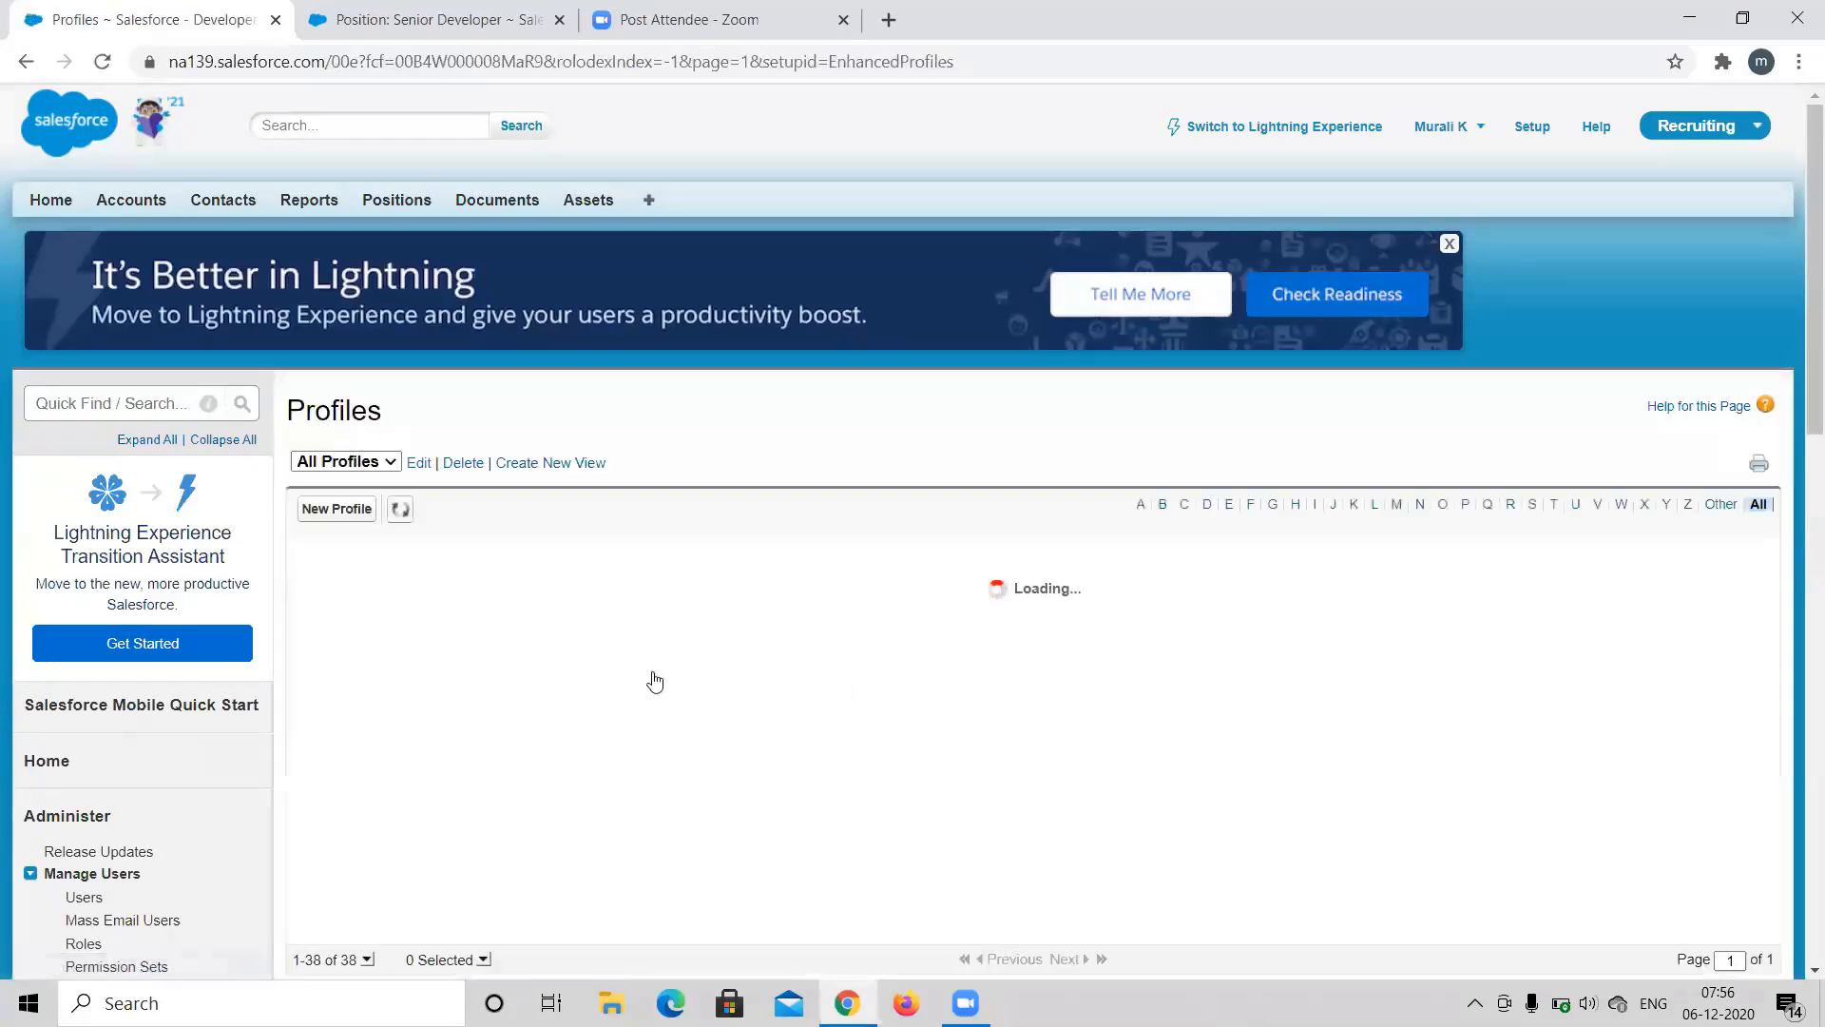
# Start a new profile with Custom: Sales Profile as the existing profile to clone from.
pyautogui.click(336, 512)
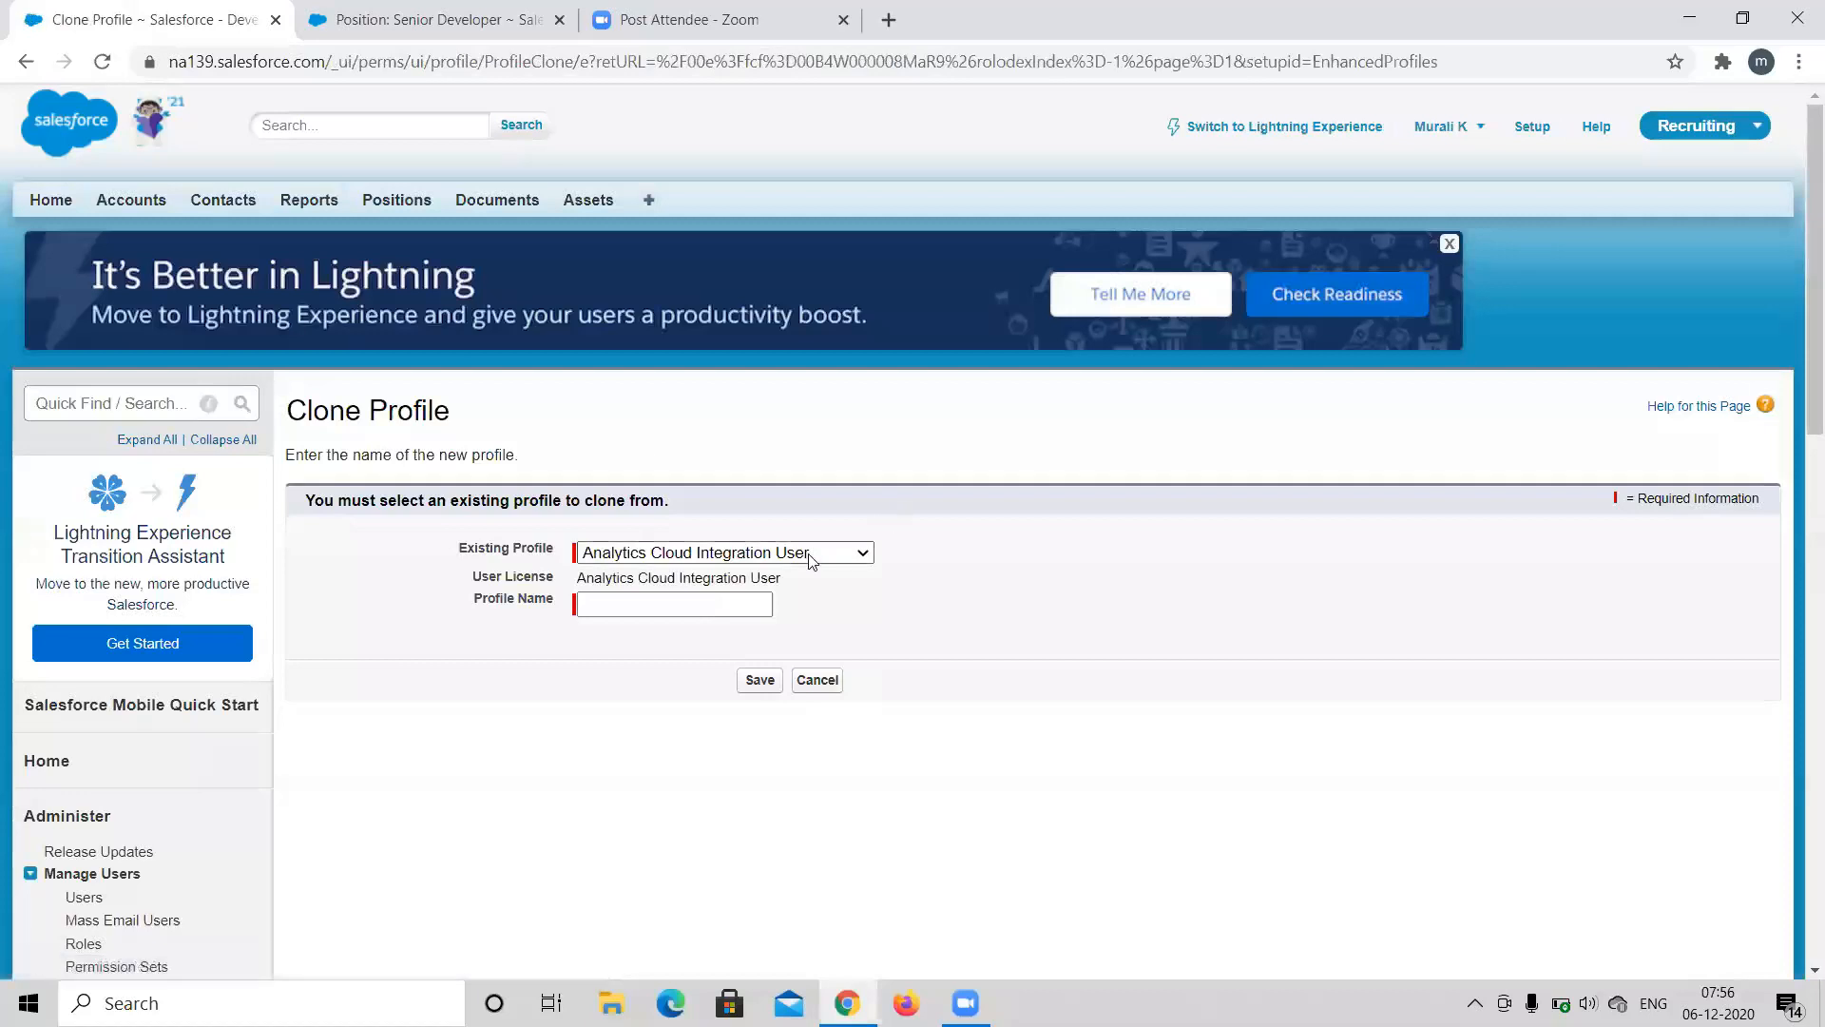
pyautogui.click(808, 553)
pyautogui.scroll(-2, 789, 701)
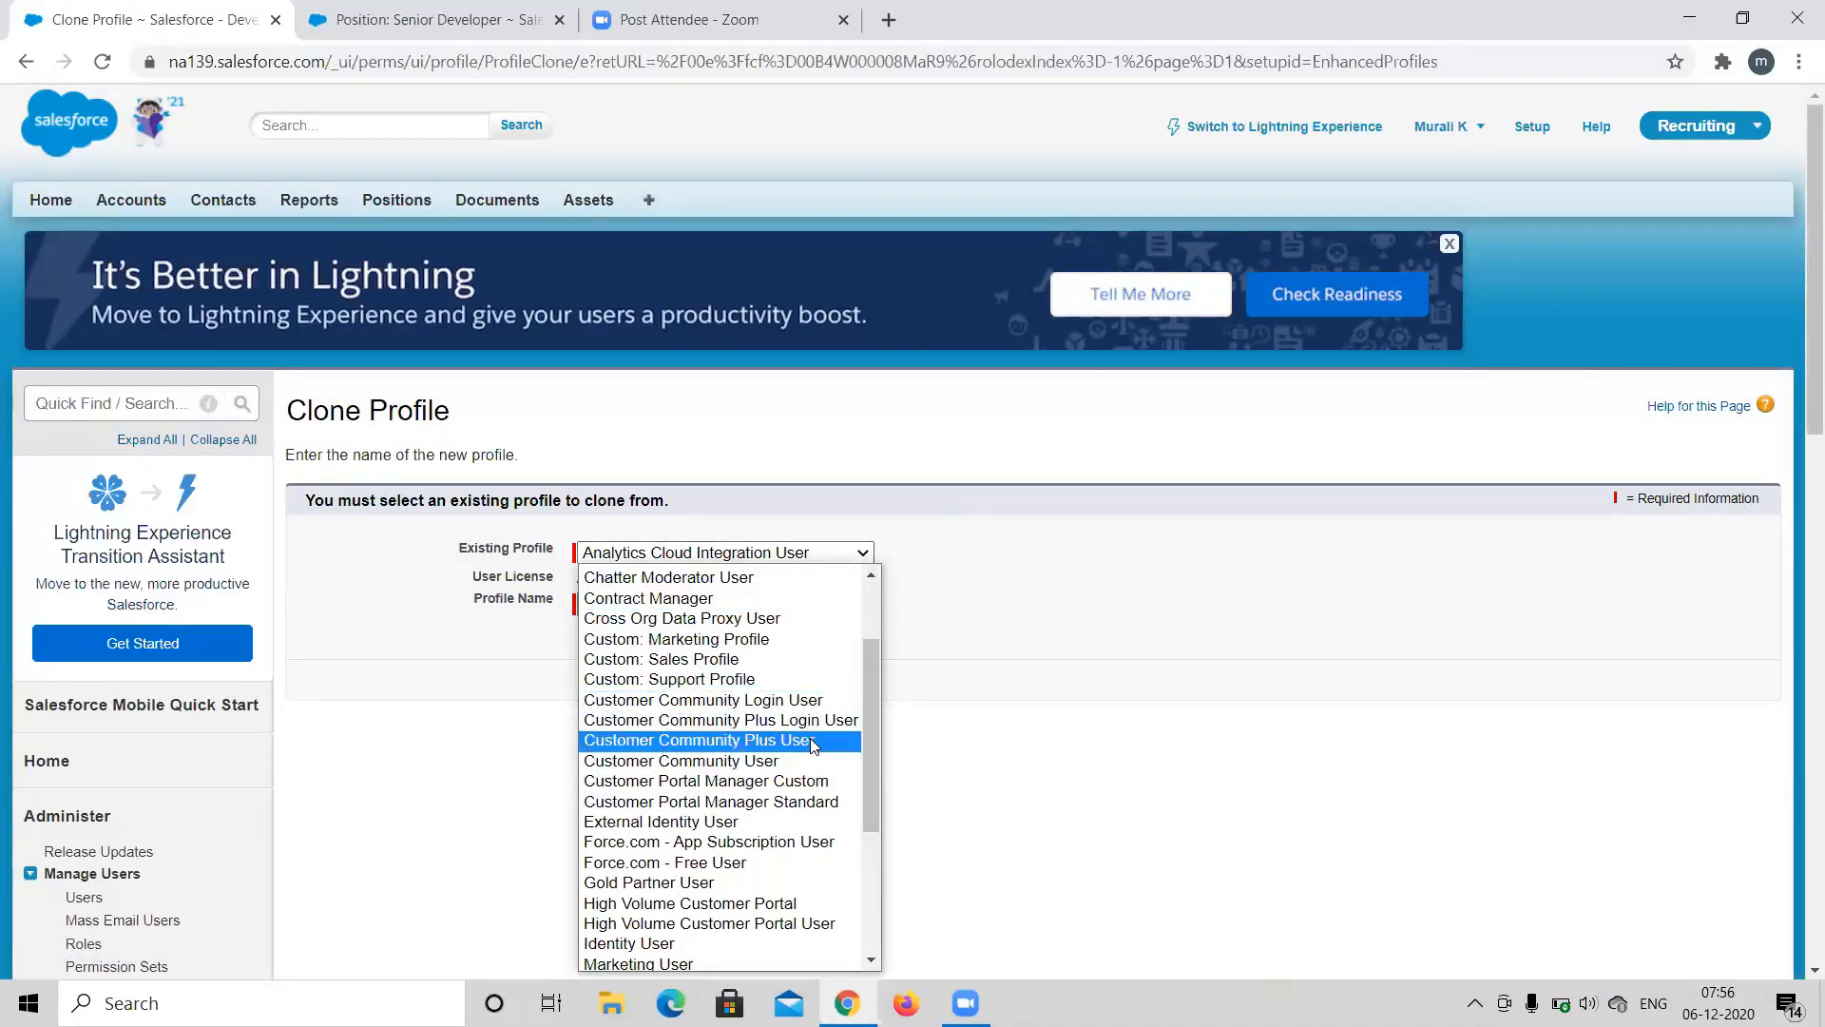
pyautogui.scroll(-2, 815, 746)
pyautogui.scroll(1, 815, 746)
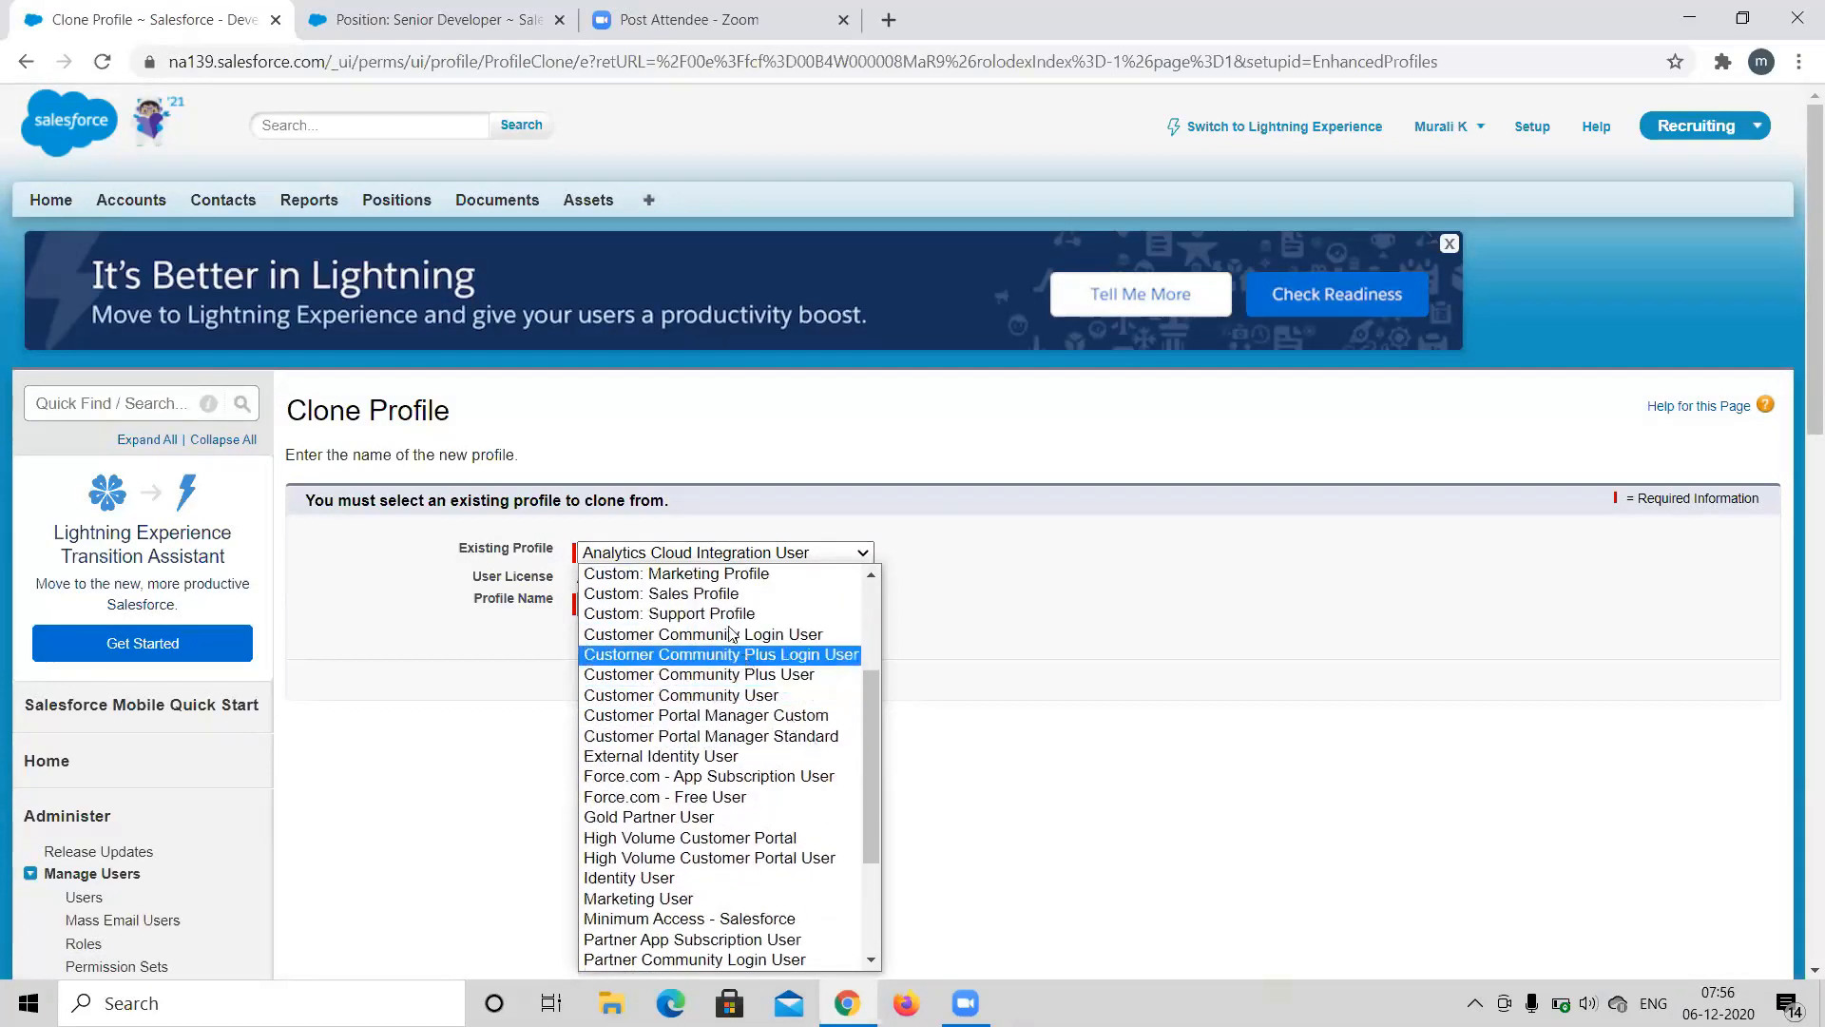
pyautogui.click(727, 595)
pyautogui.click(608, 602)
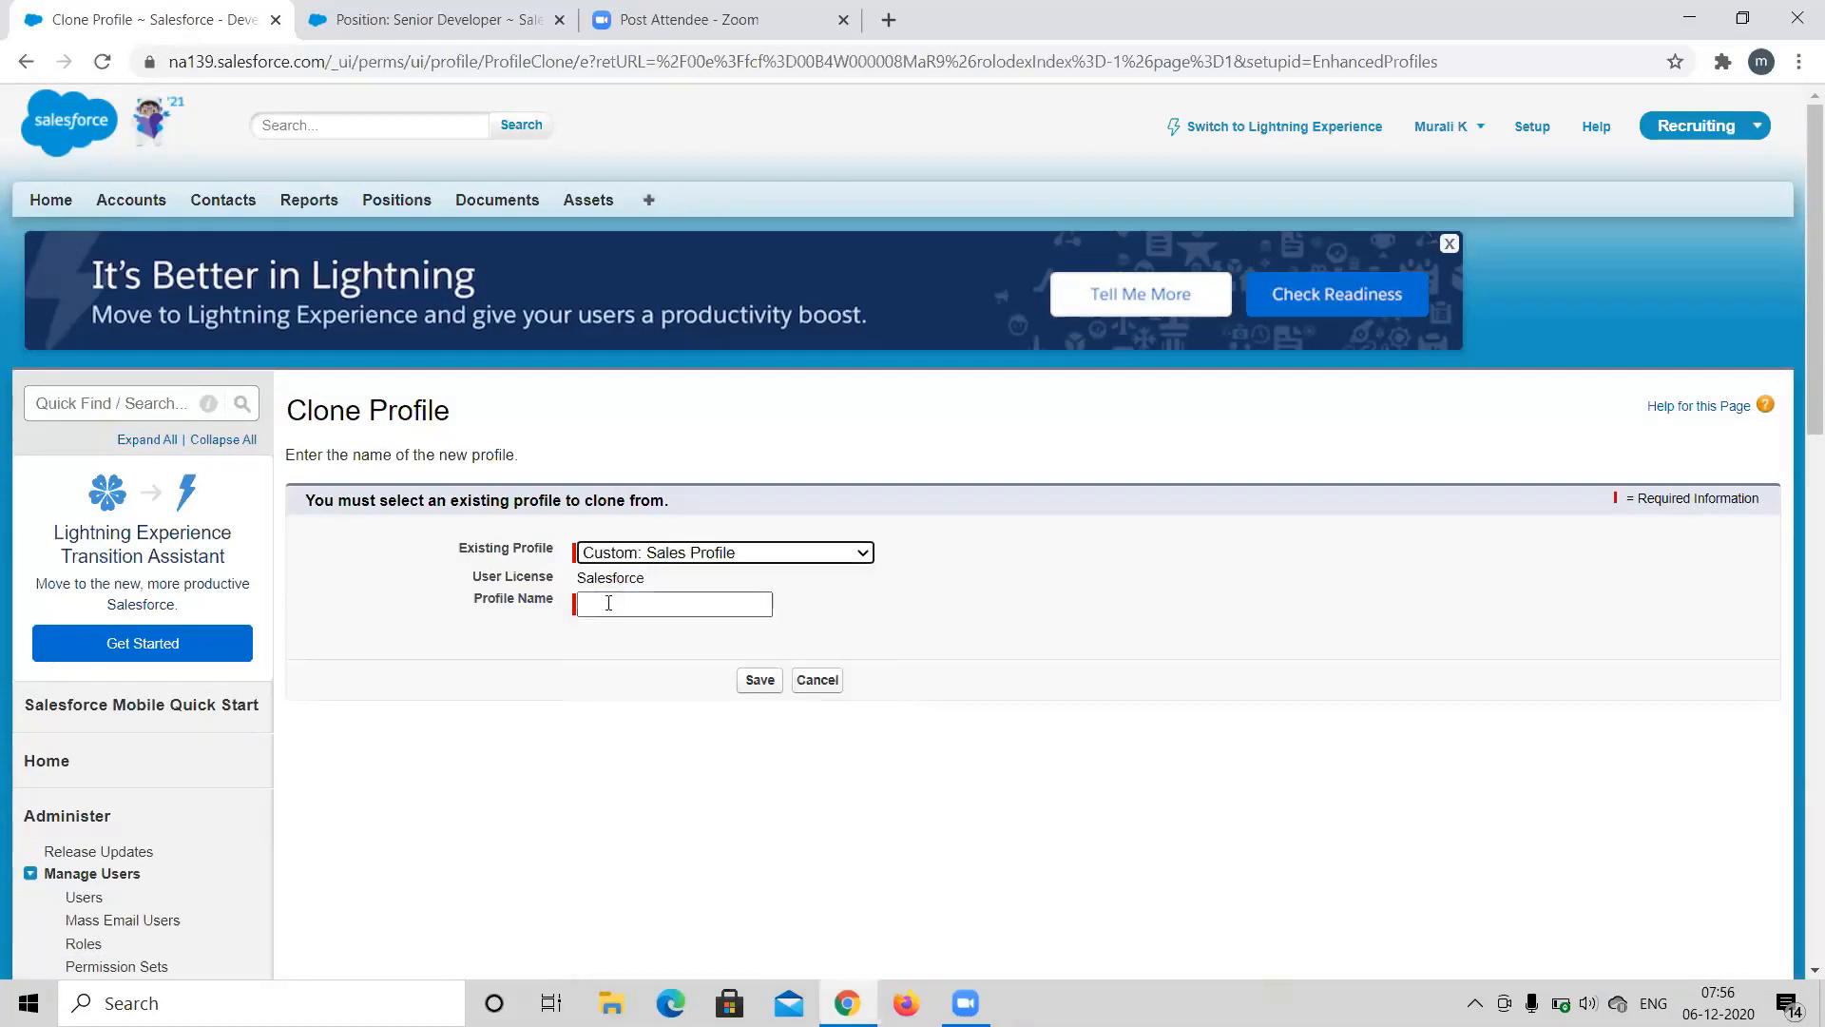
pyautogui.click(442, 711)
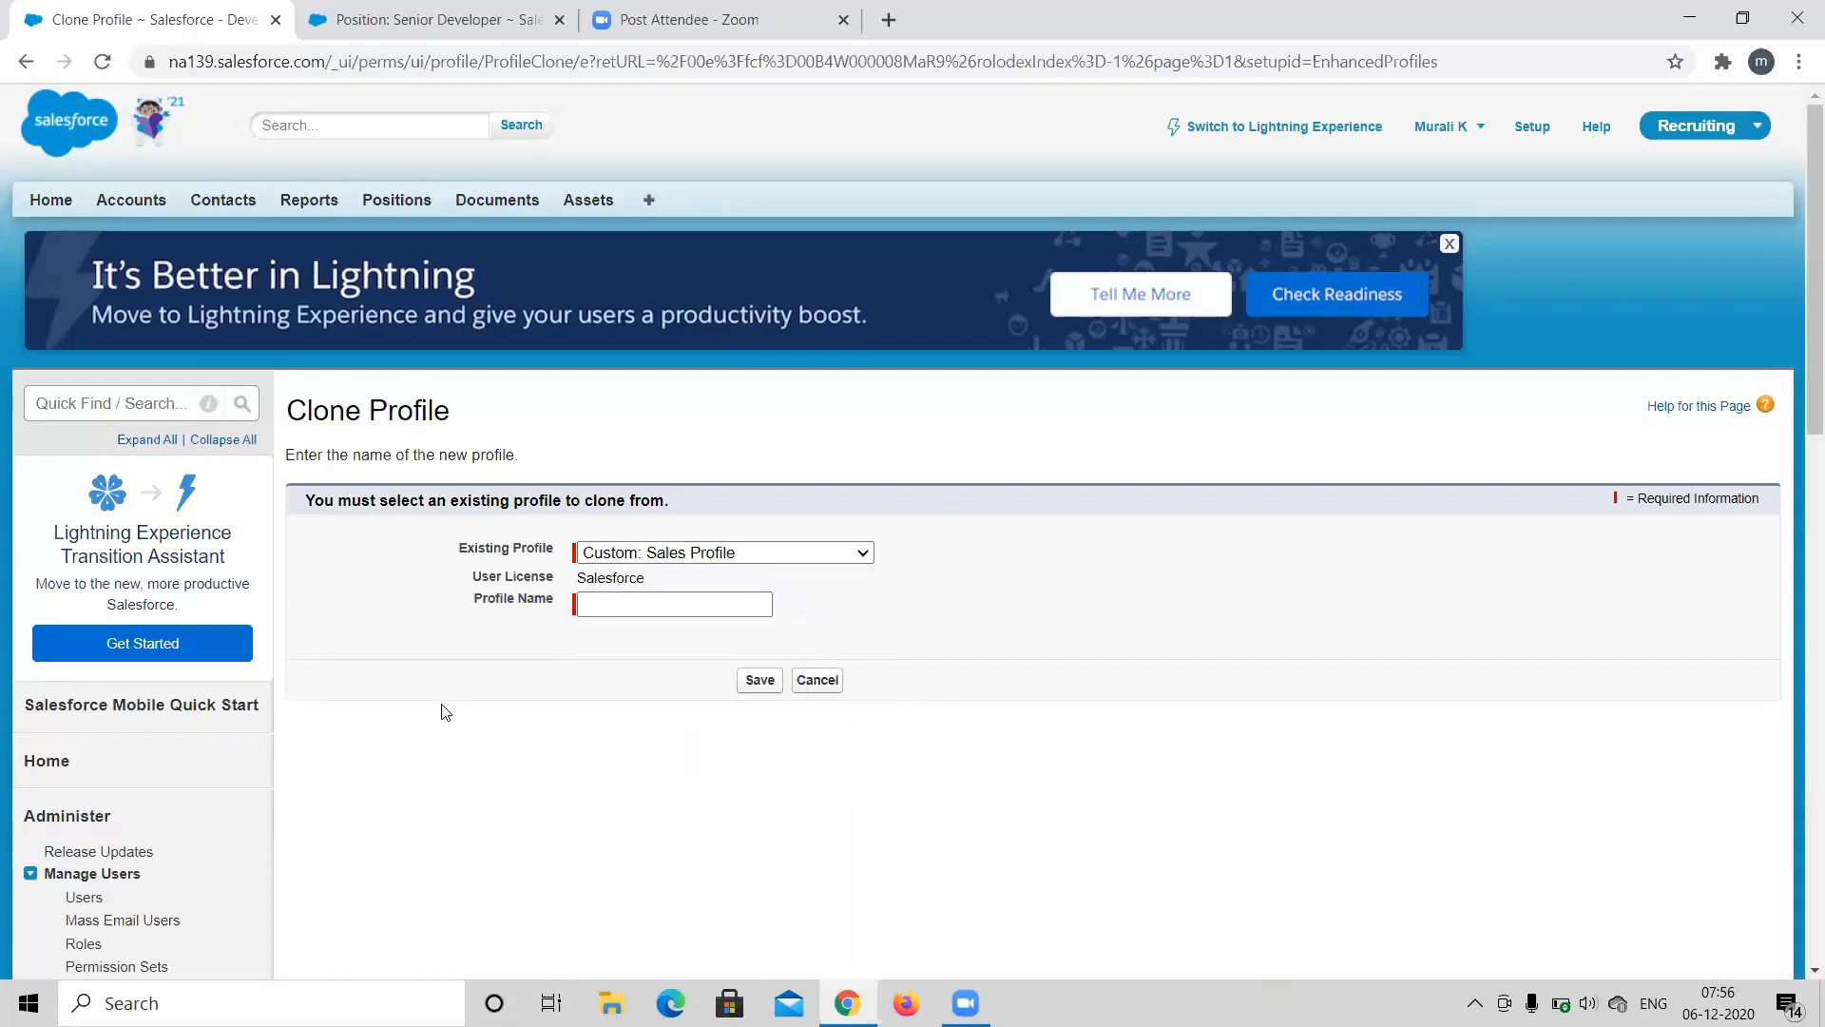
# Enter Senior Sales Rep as the new profile's name and highlight it.
pyautogui.click(591, 605)
pyautogui.write('S')
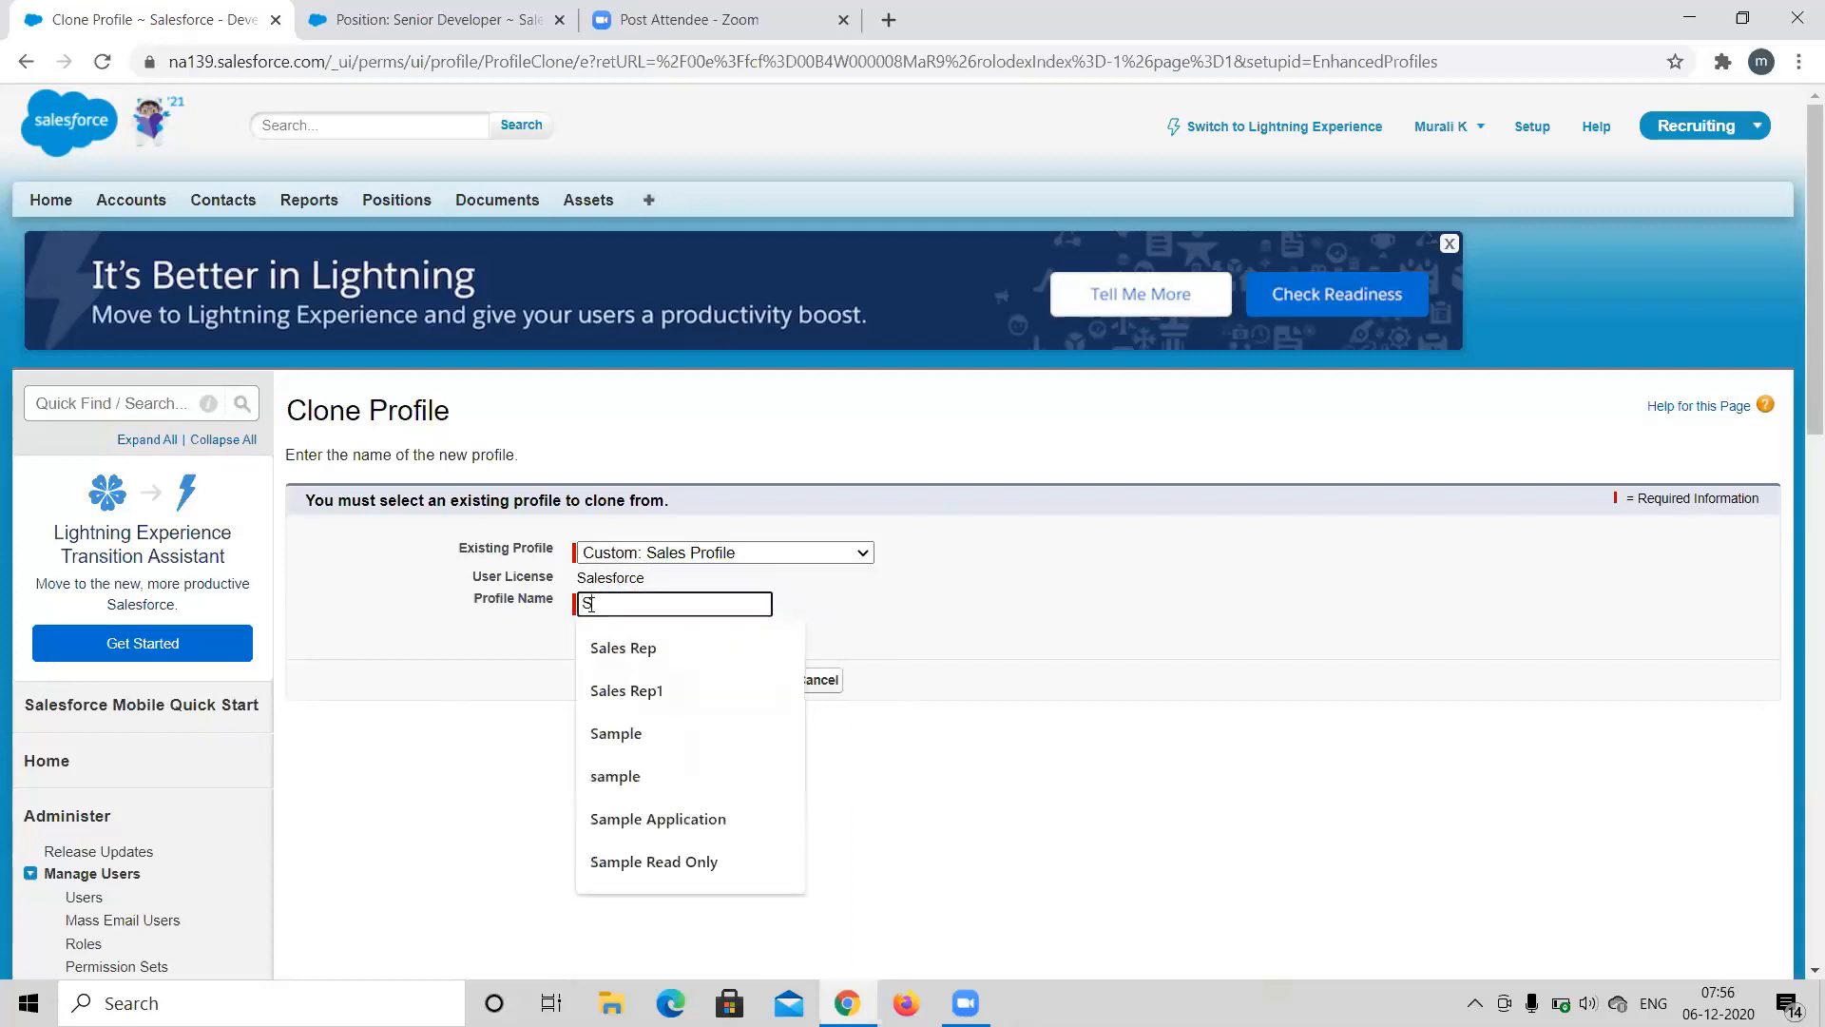
pyautogui.write('enior')
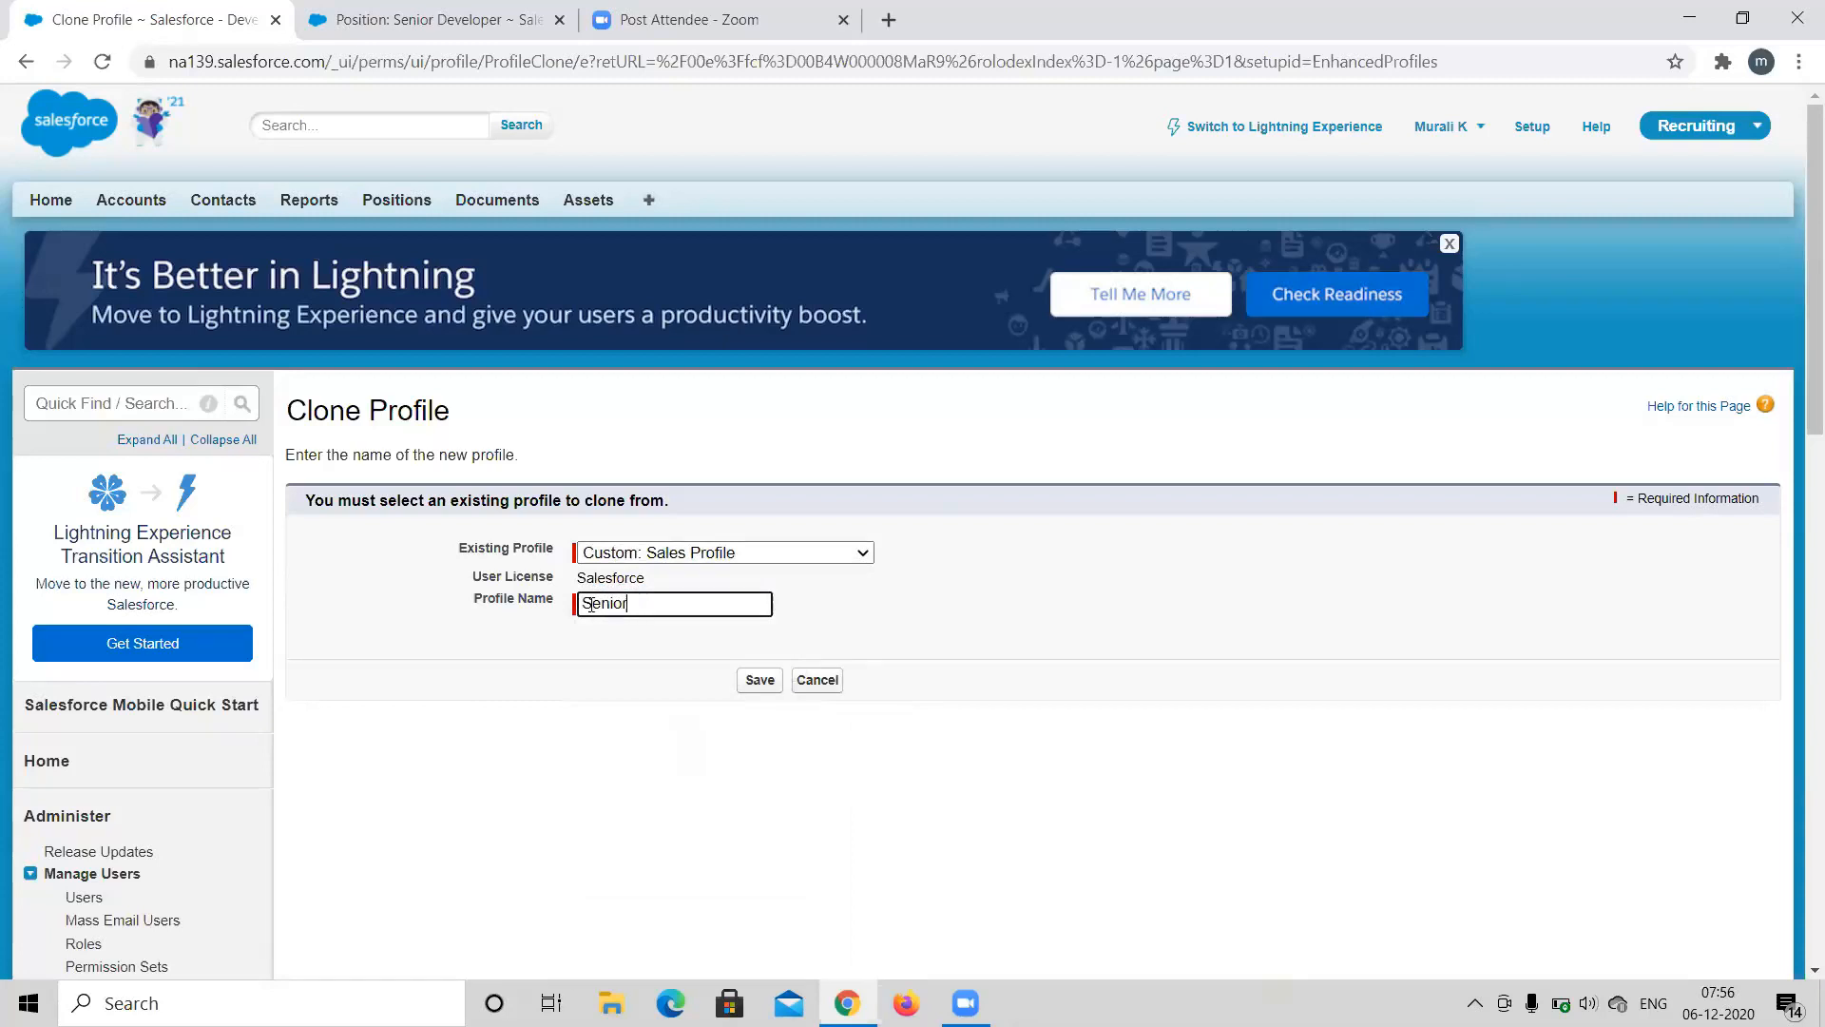
pyautogui.write(' Sales Rep')
pyautogui.moveTo(708, 604); pyautogui.dragTo(533, 597)
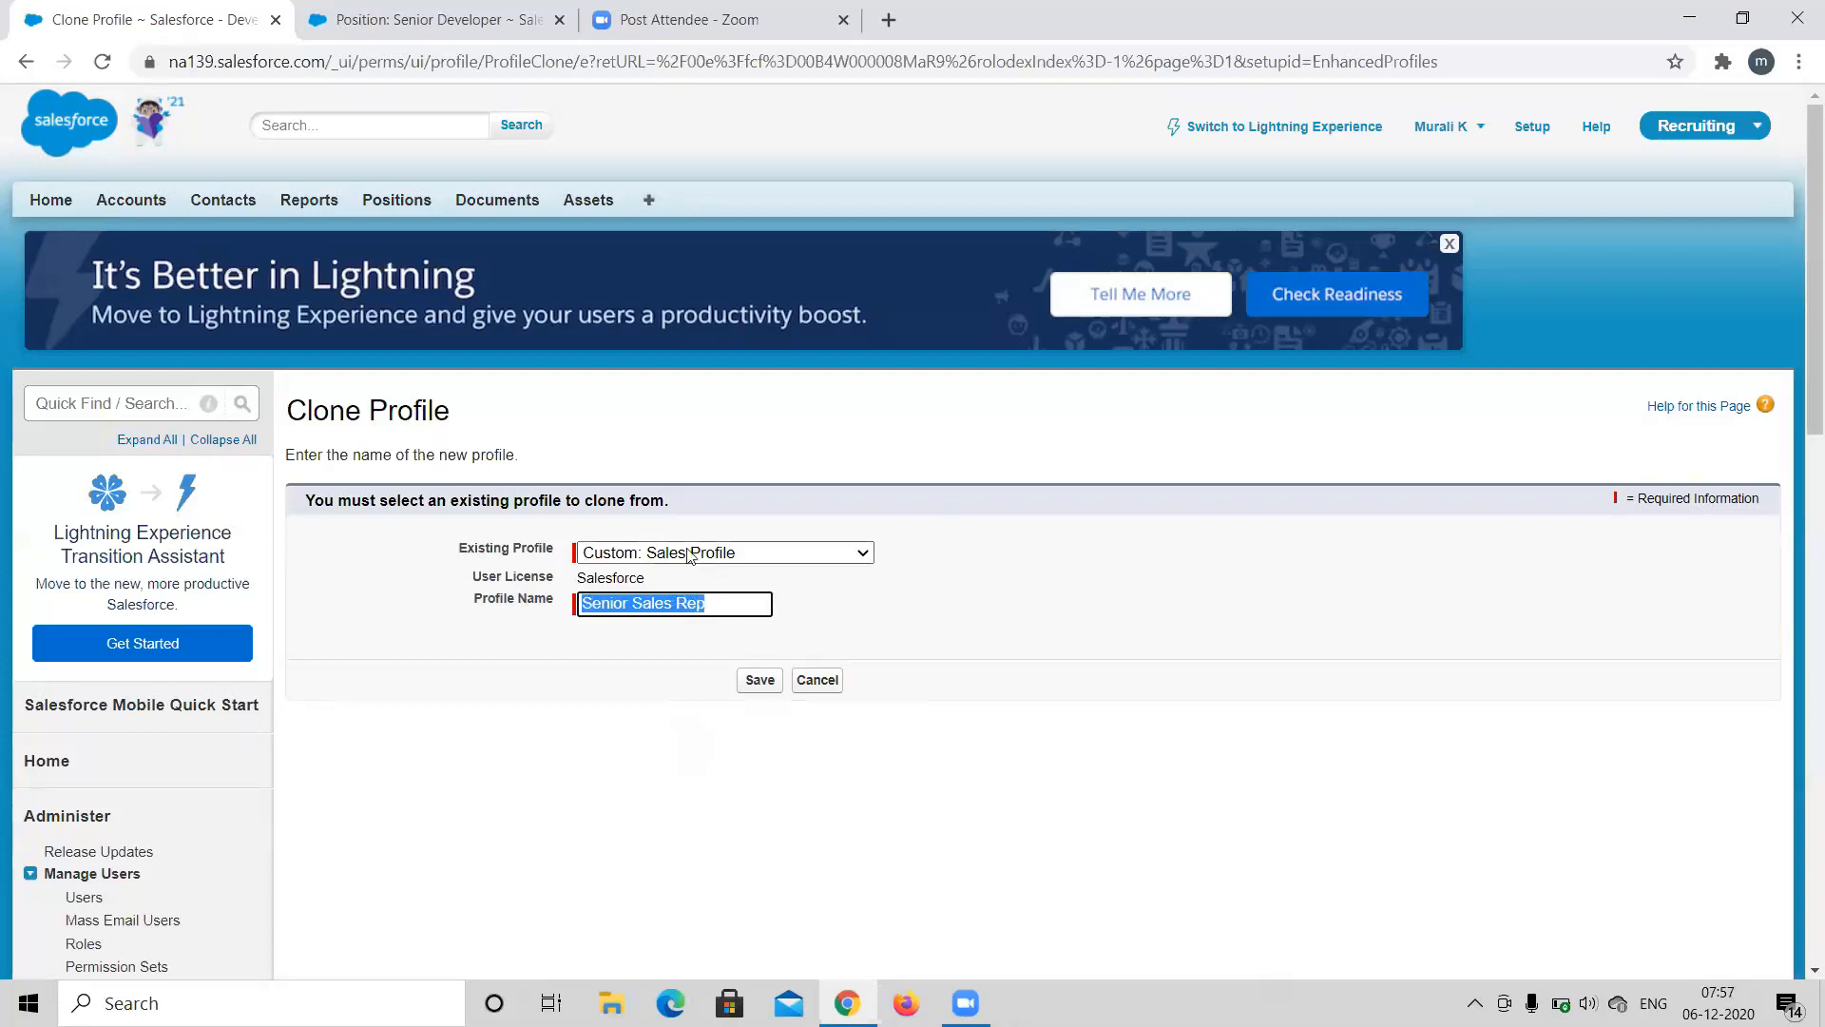
# Reselect Custom: Sales Profile as the source, cancel the clone, and find Sales Rep in the profiles list.
pyautogui.click(830, 558)
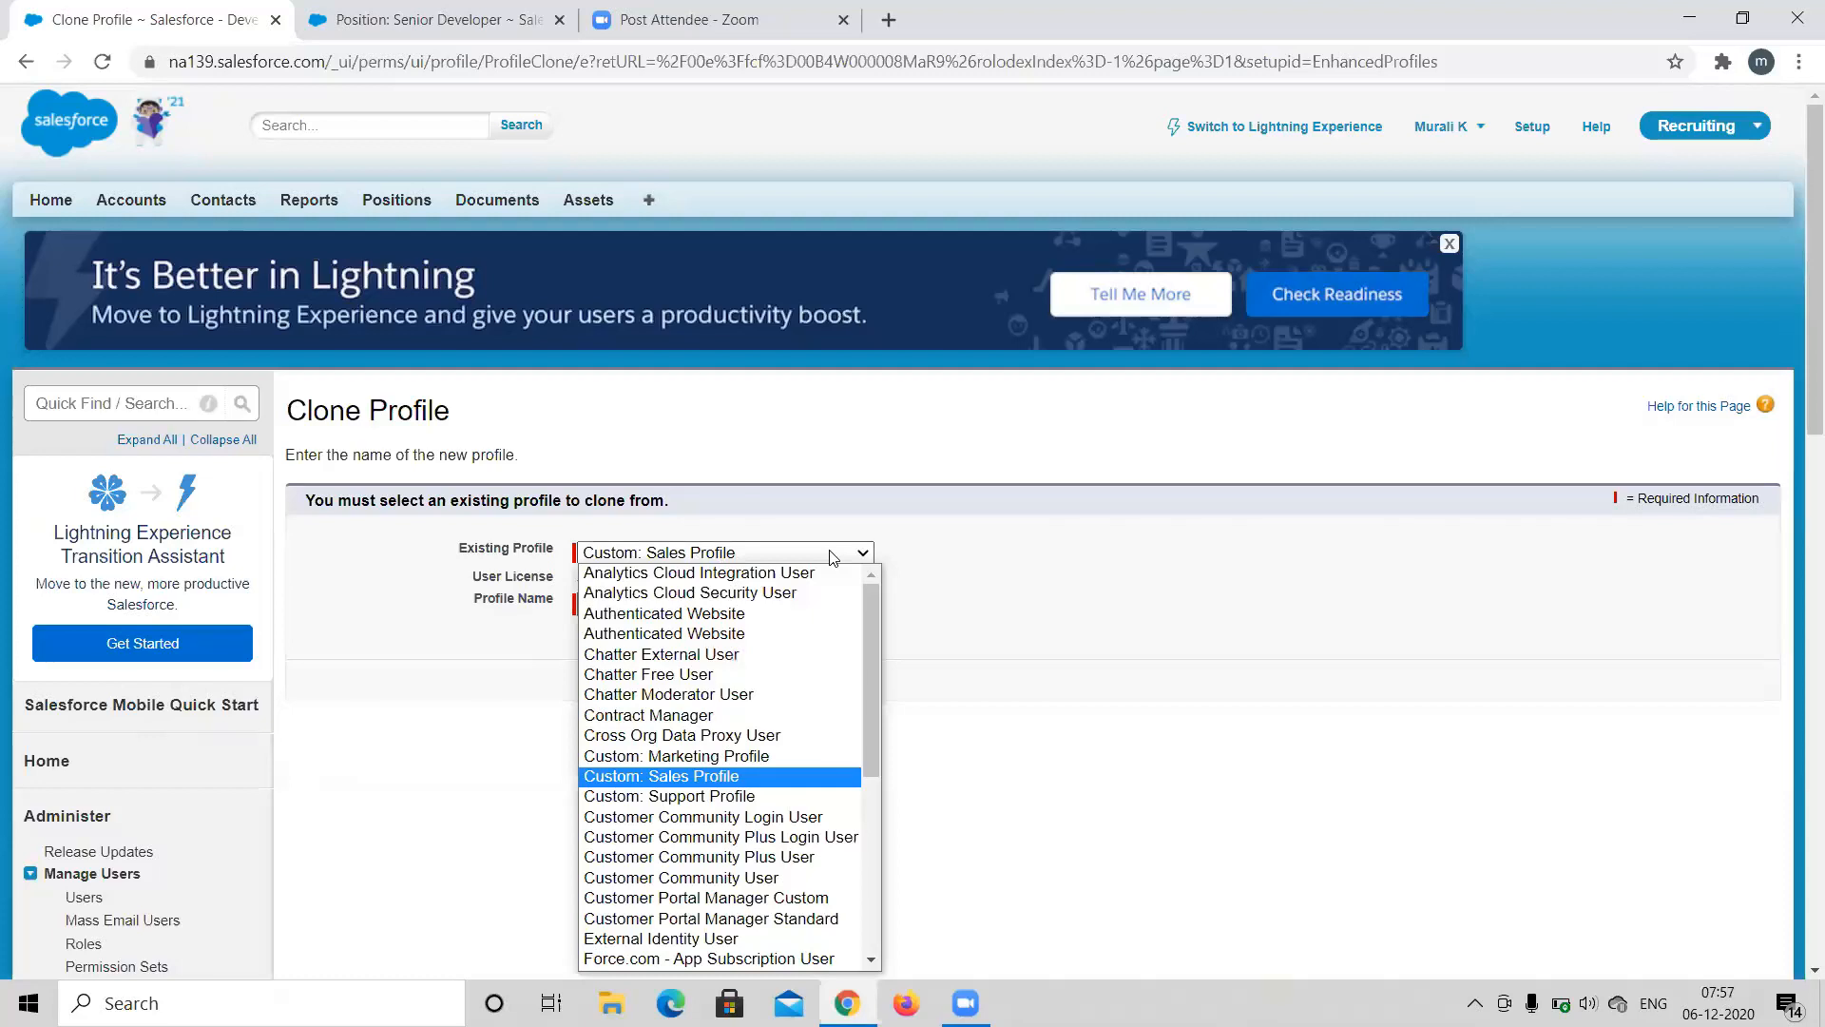
pyautogui.click(668, 777)
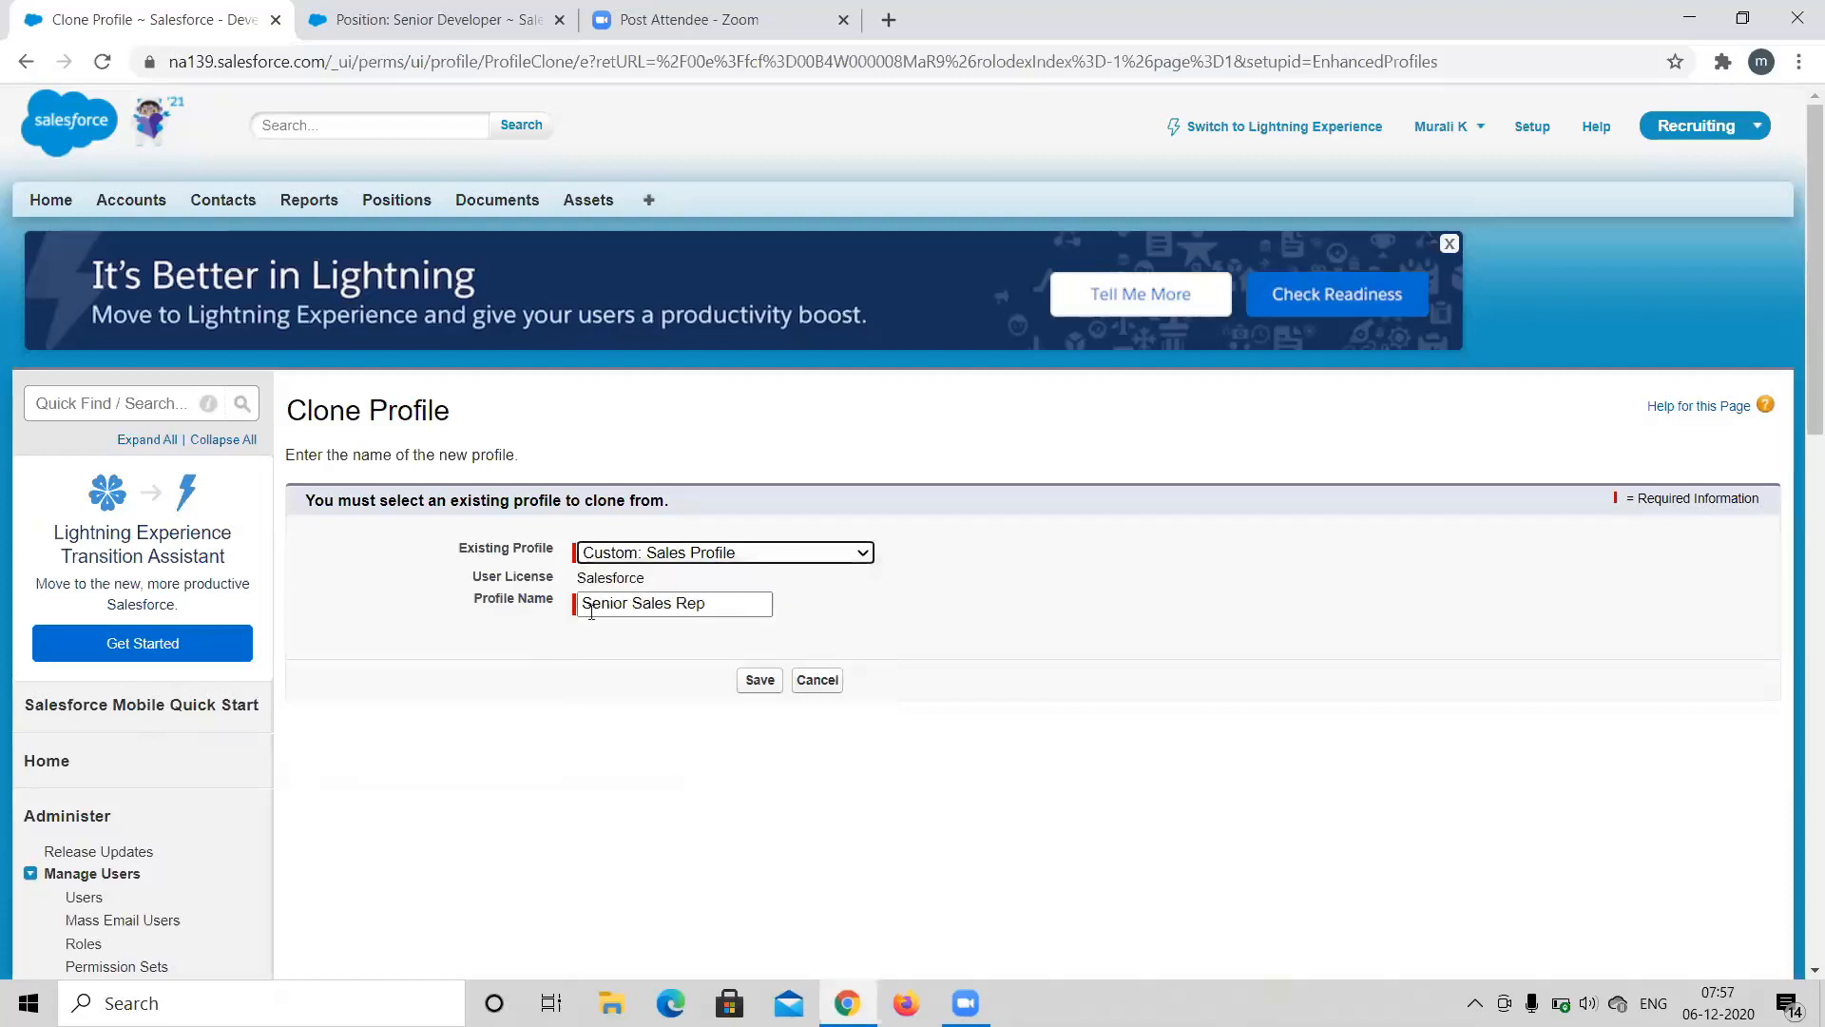
pyautogui.tripleClick(704, 605)
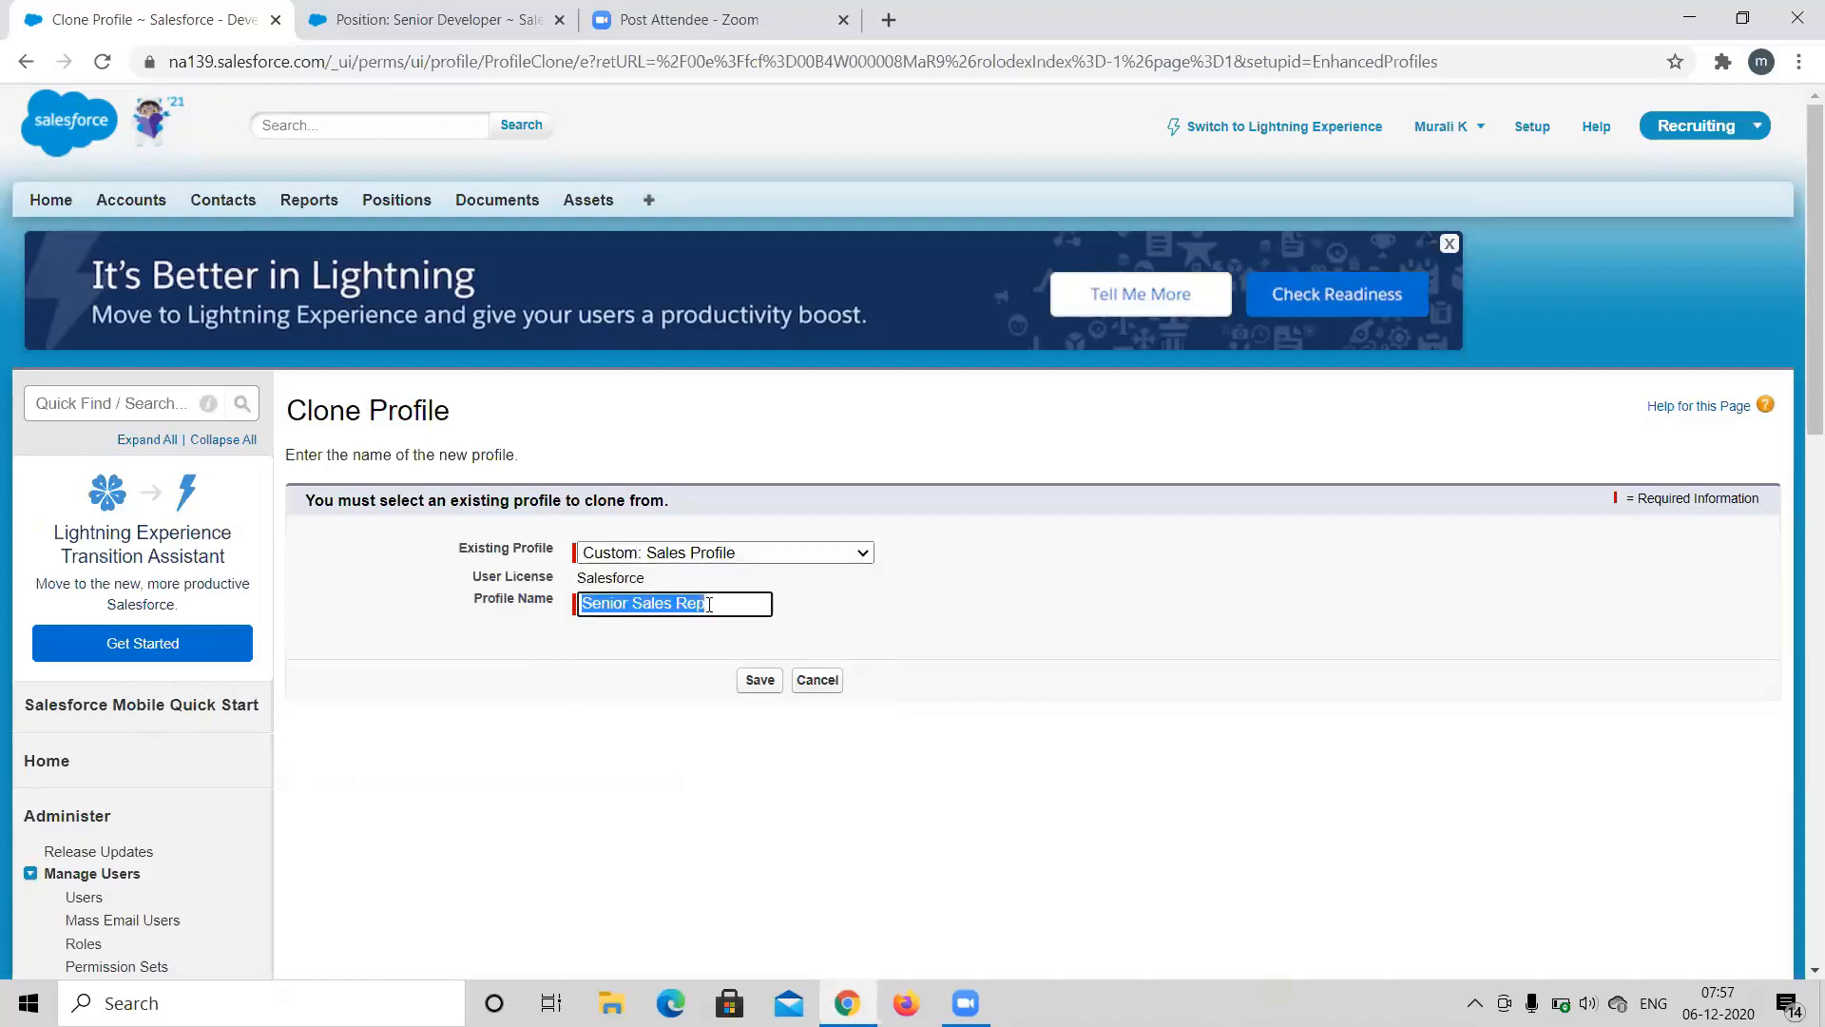
pyautogui.click(644, 719)
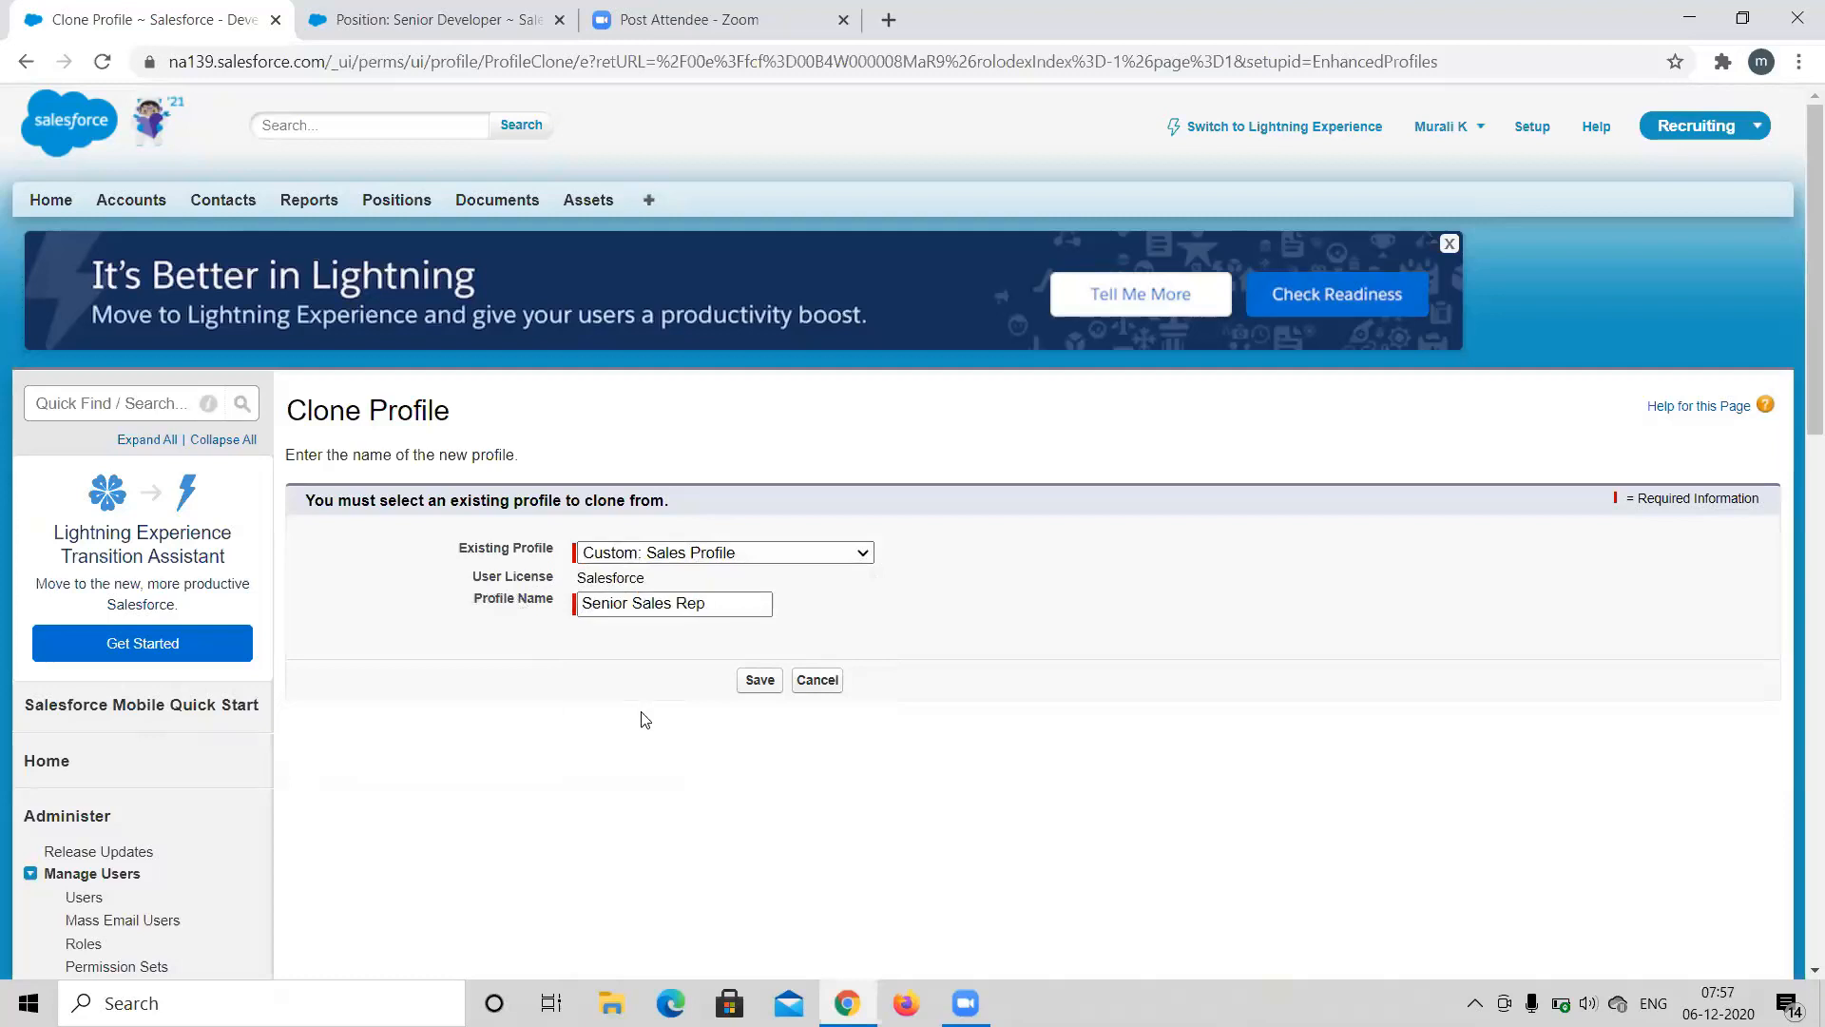
pyautogui.click(835, 686)
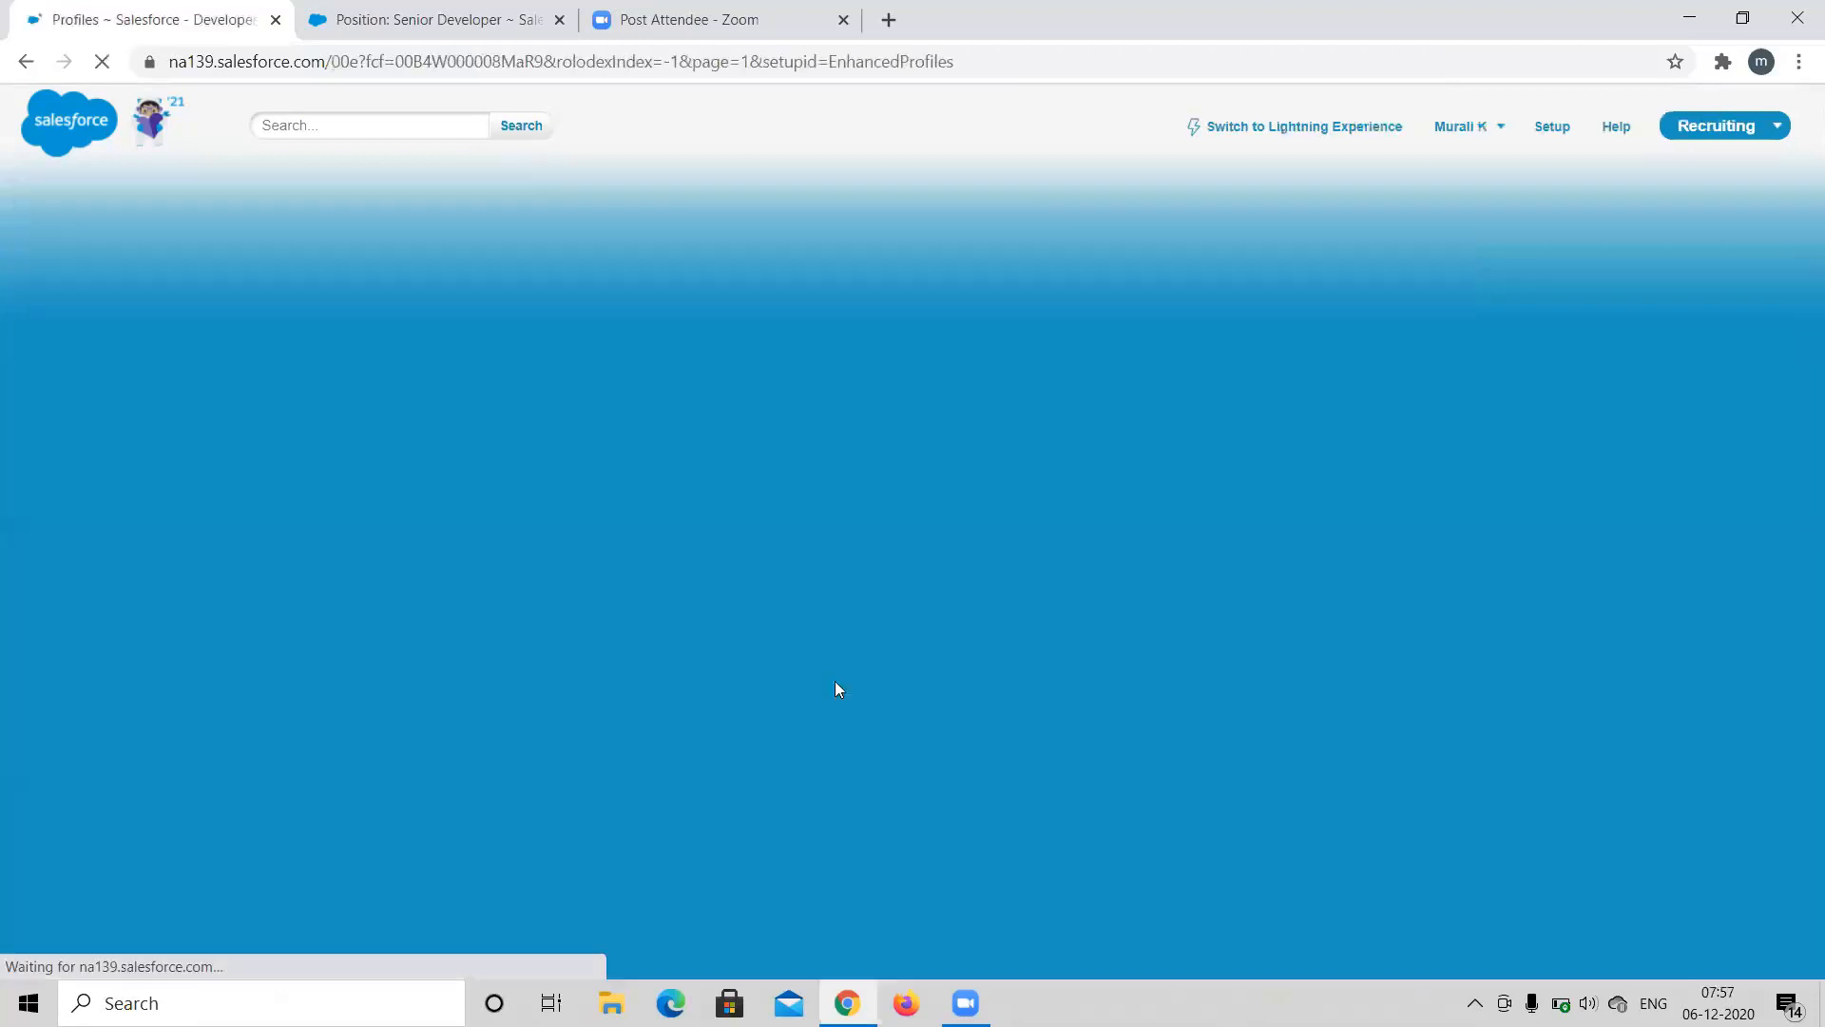
pyautogui.scroll(-8, 673, 651)
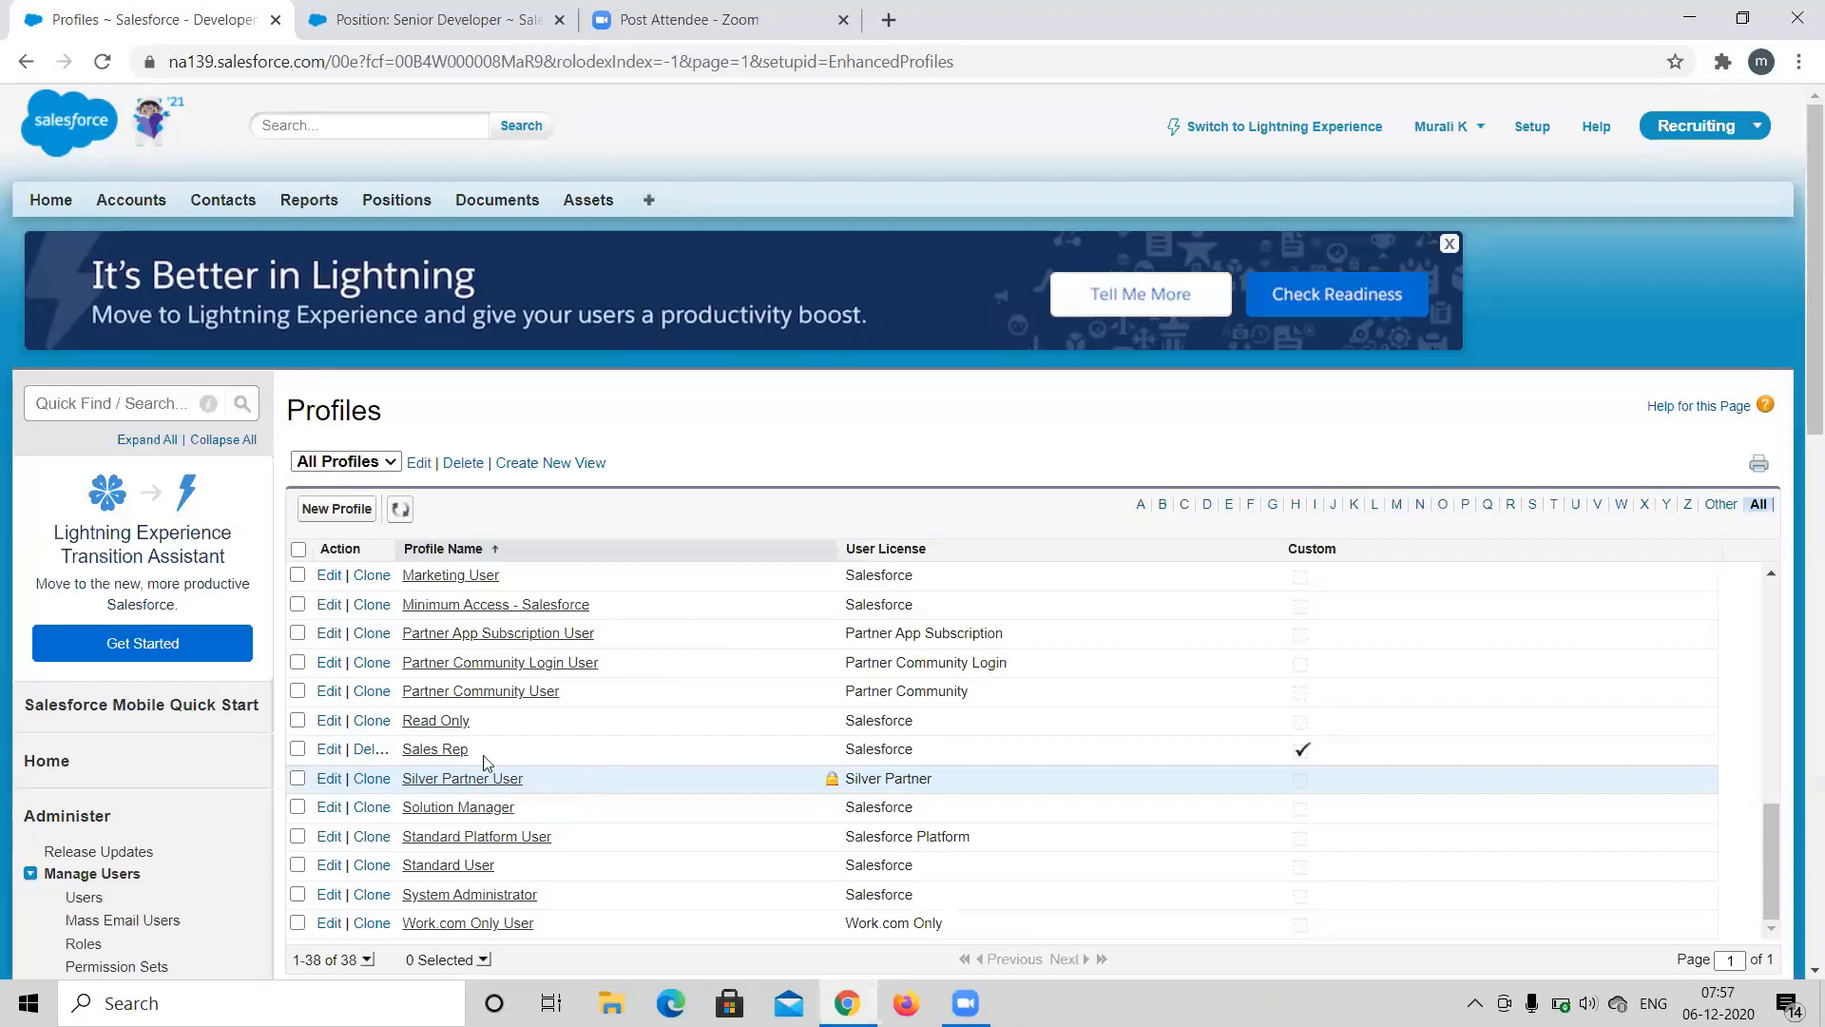
pyautogui.click(361, 727)
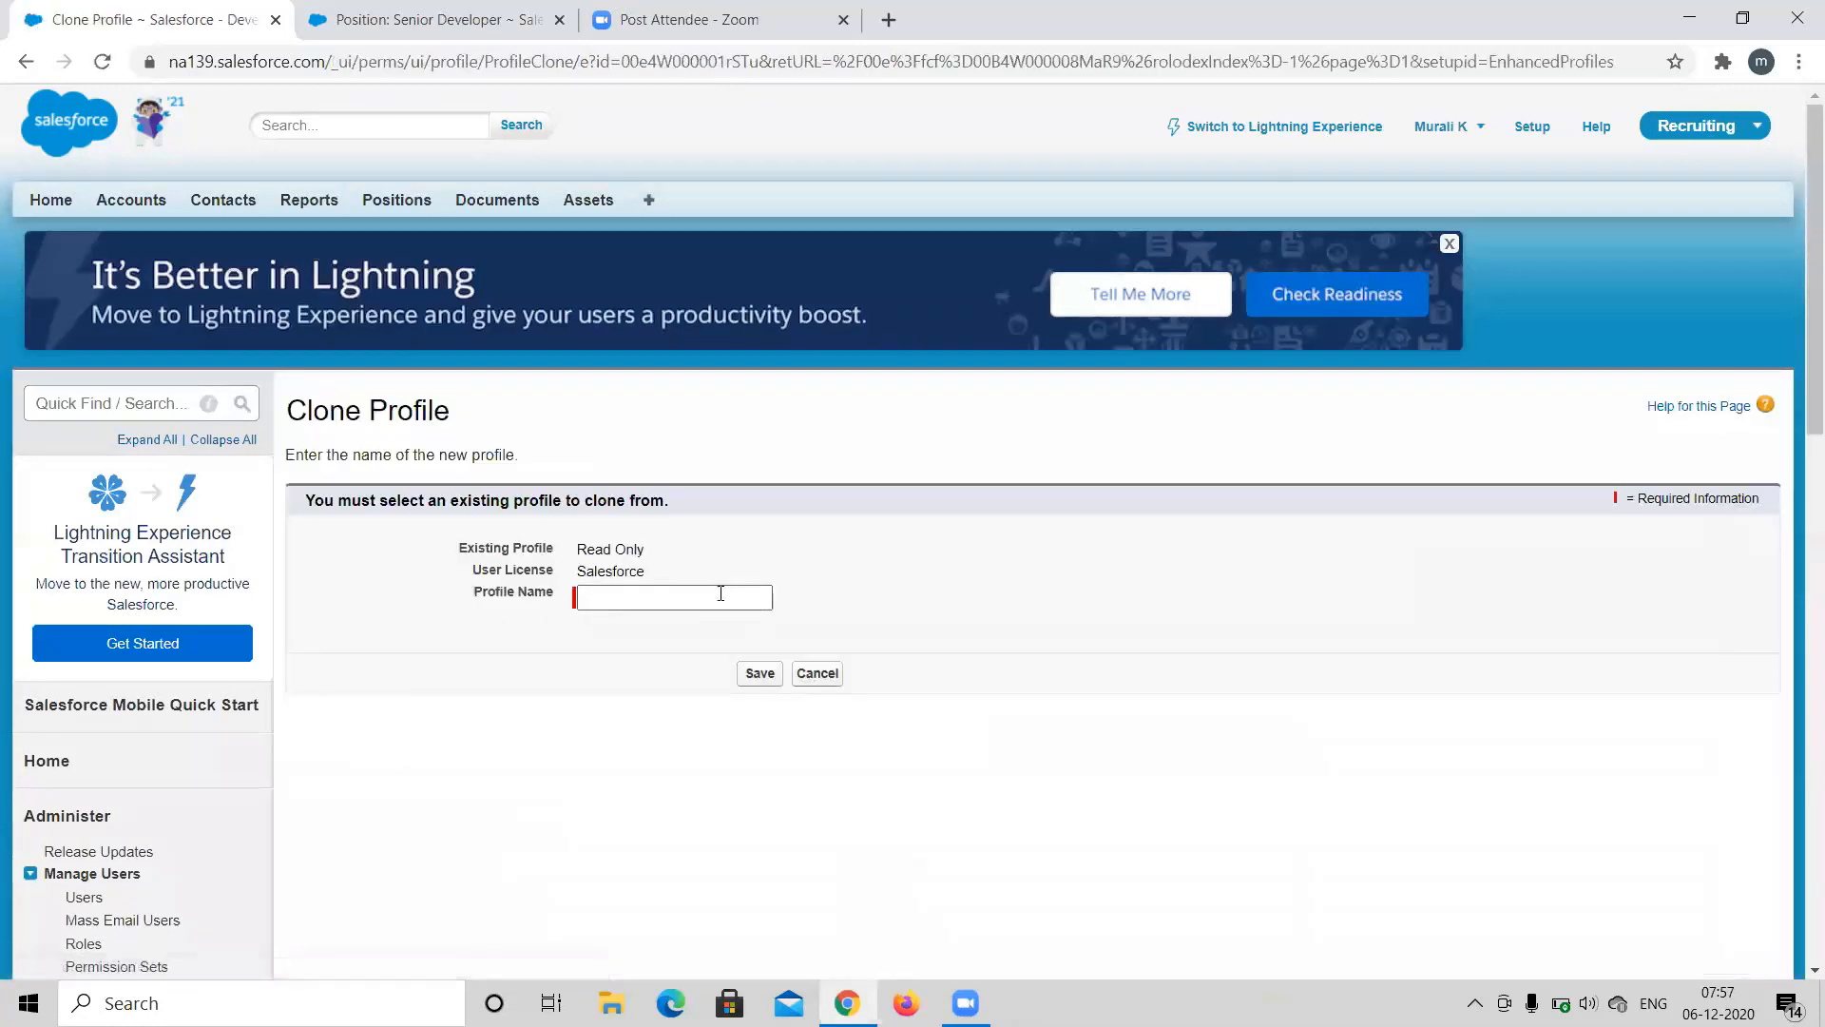
pyautogui.click(720, 594)
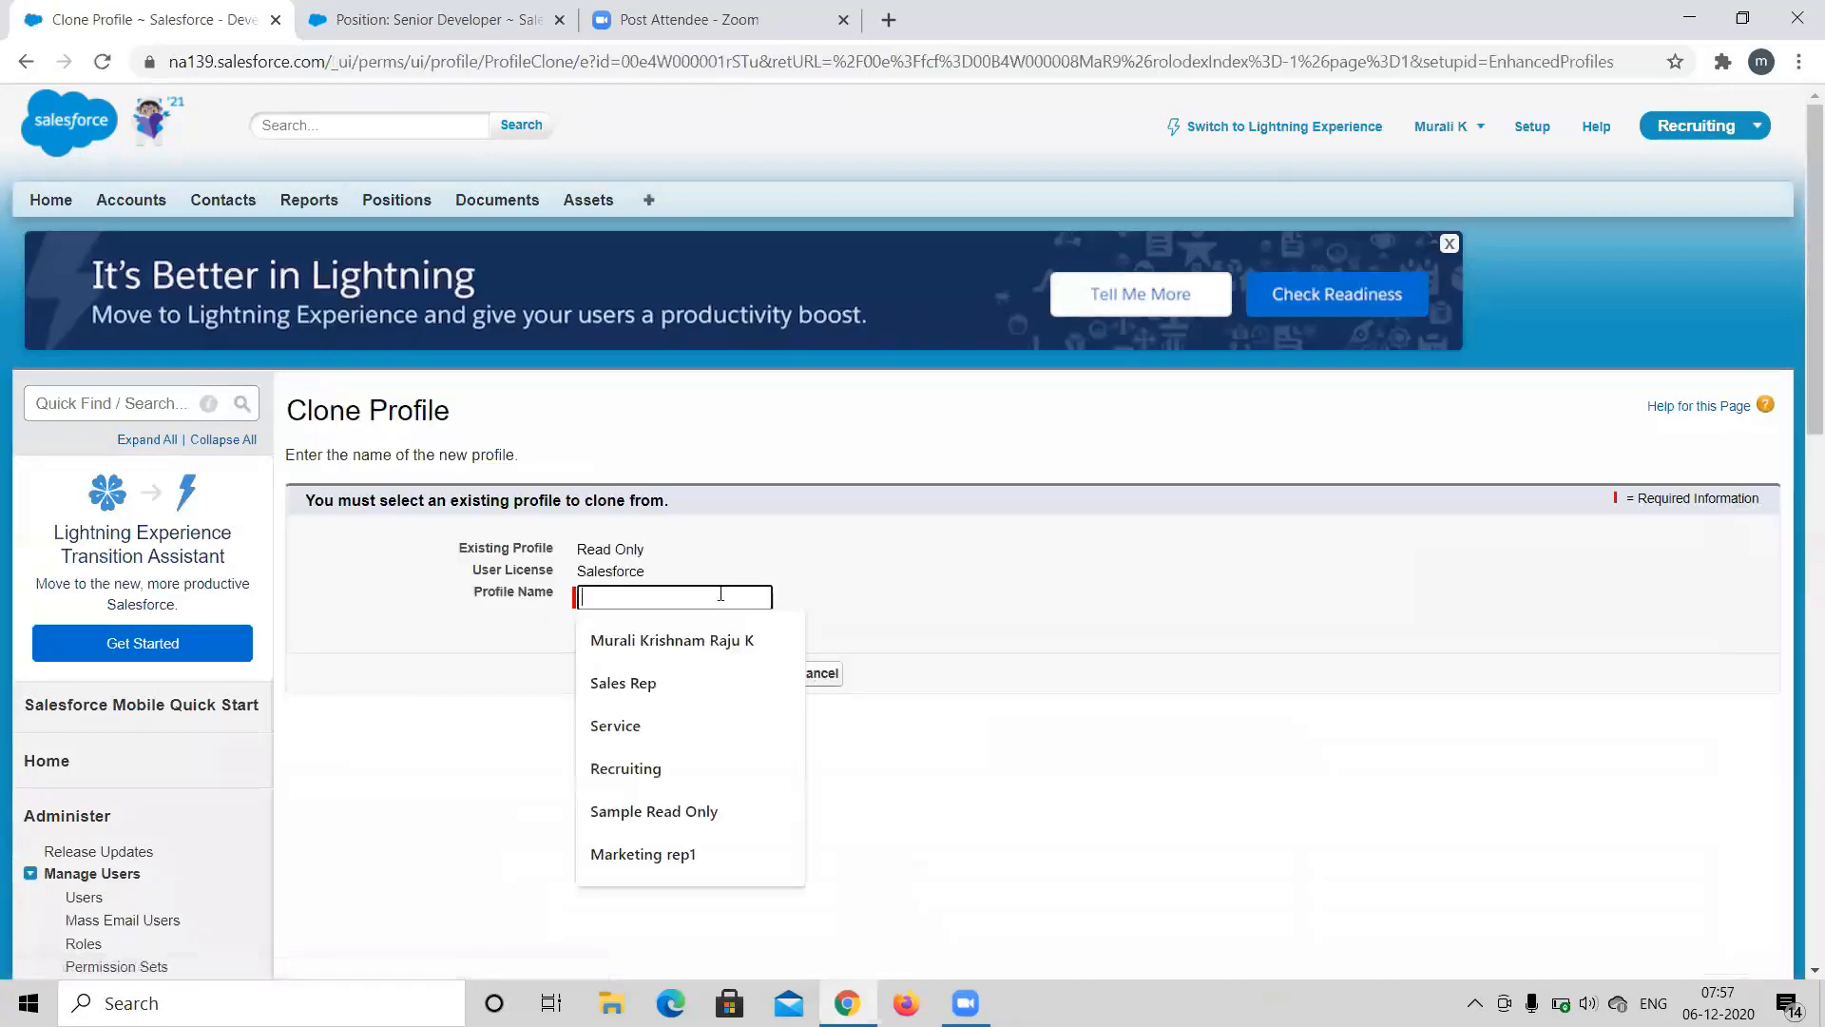
pyautogui.click(830, 678)
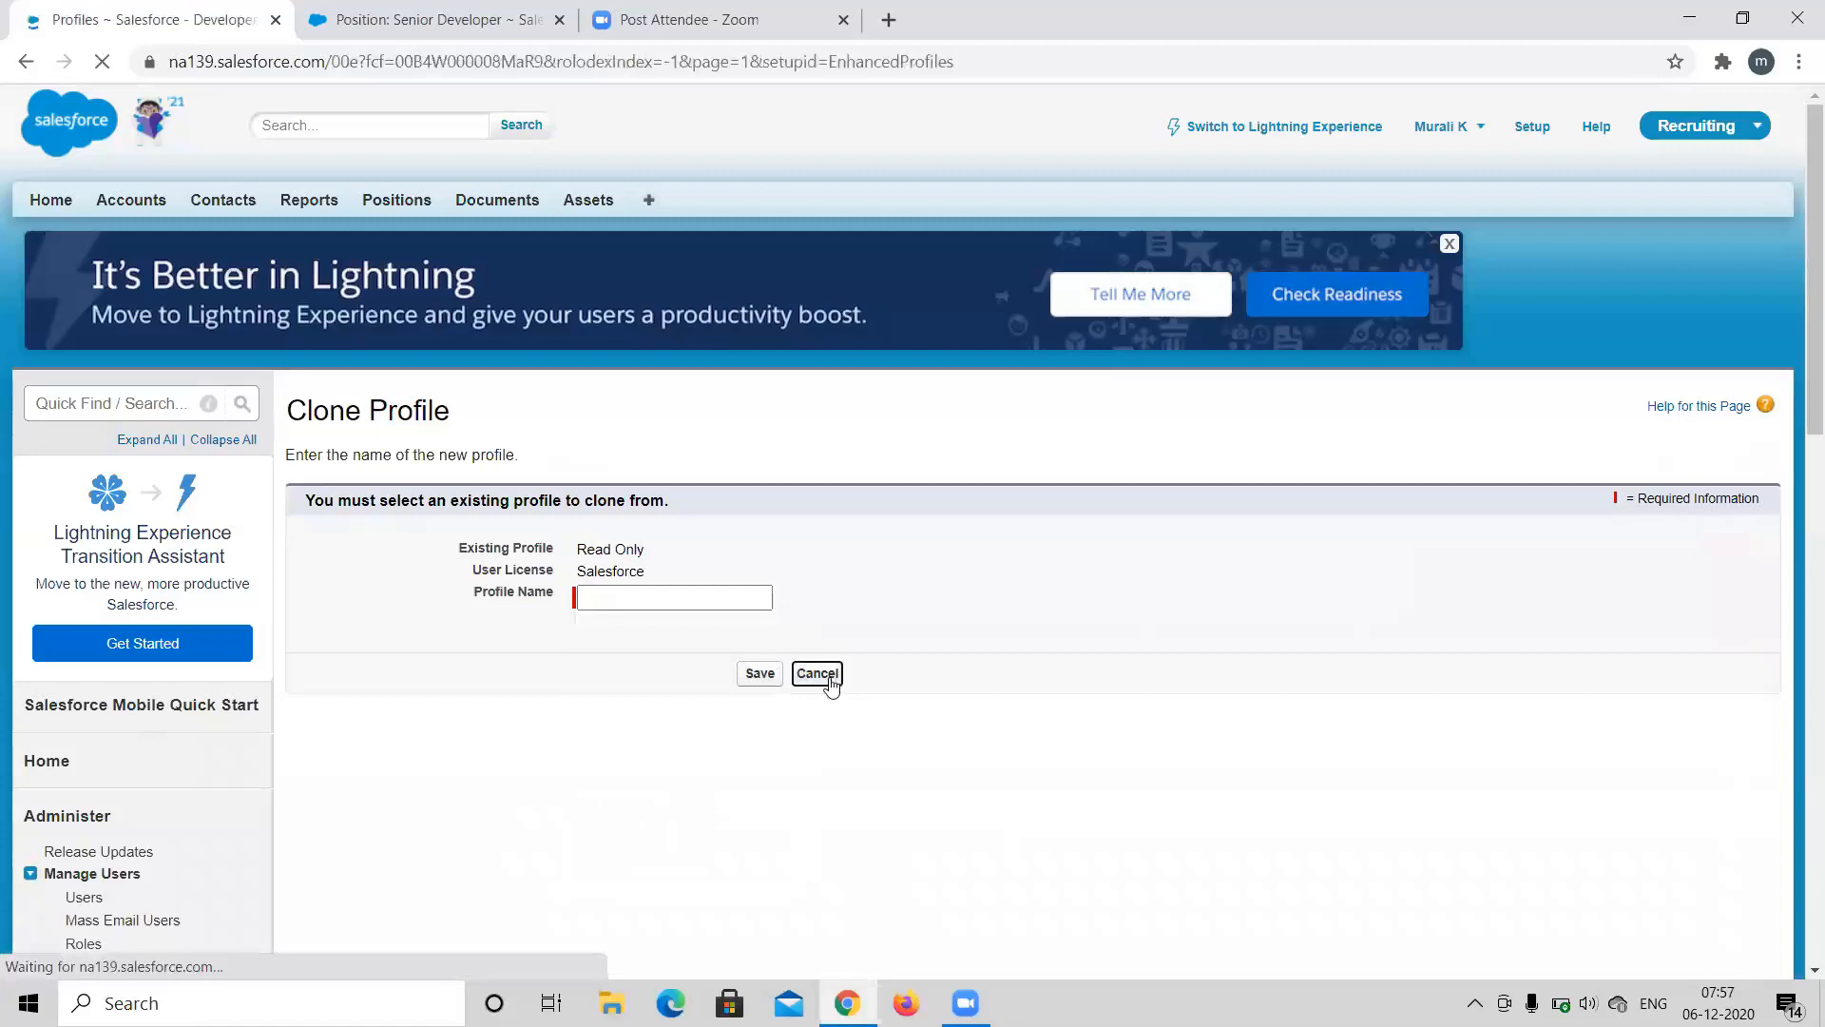
# Create a new profile named Senior Sales Rep by cloning Custom: Sales Profile, and save it.
pyautogui.click(359, 510)
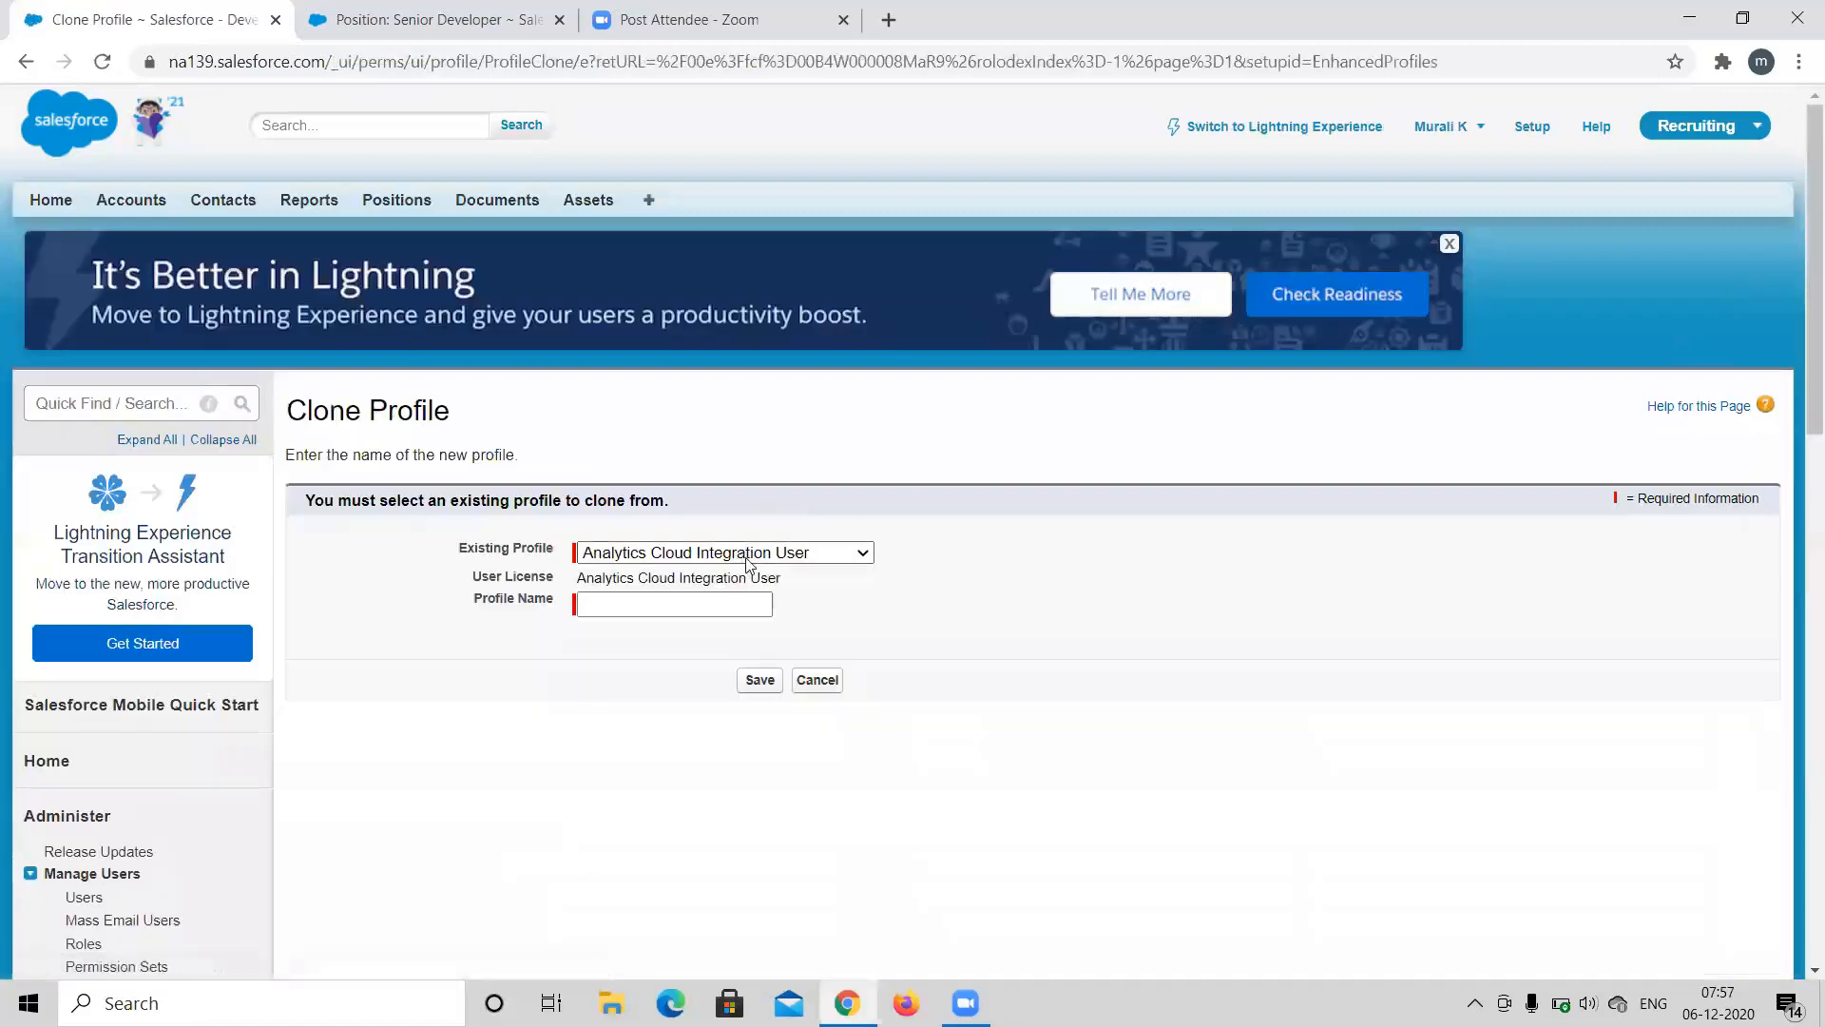
pyautogui.click(749, 554)
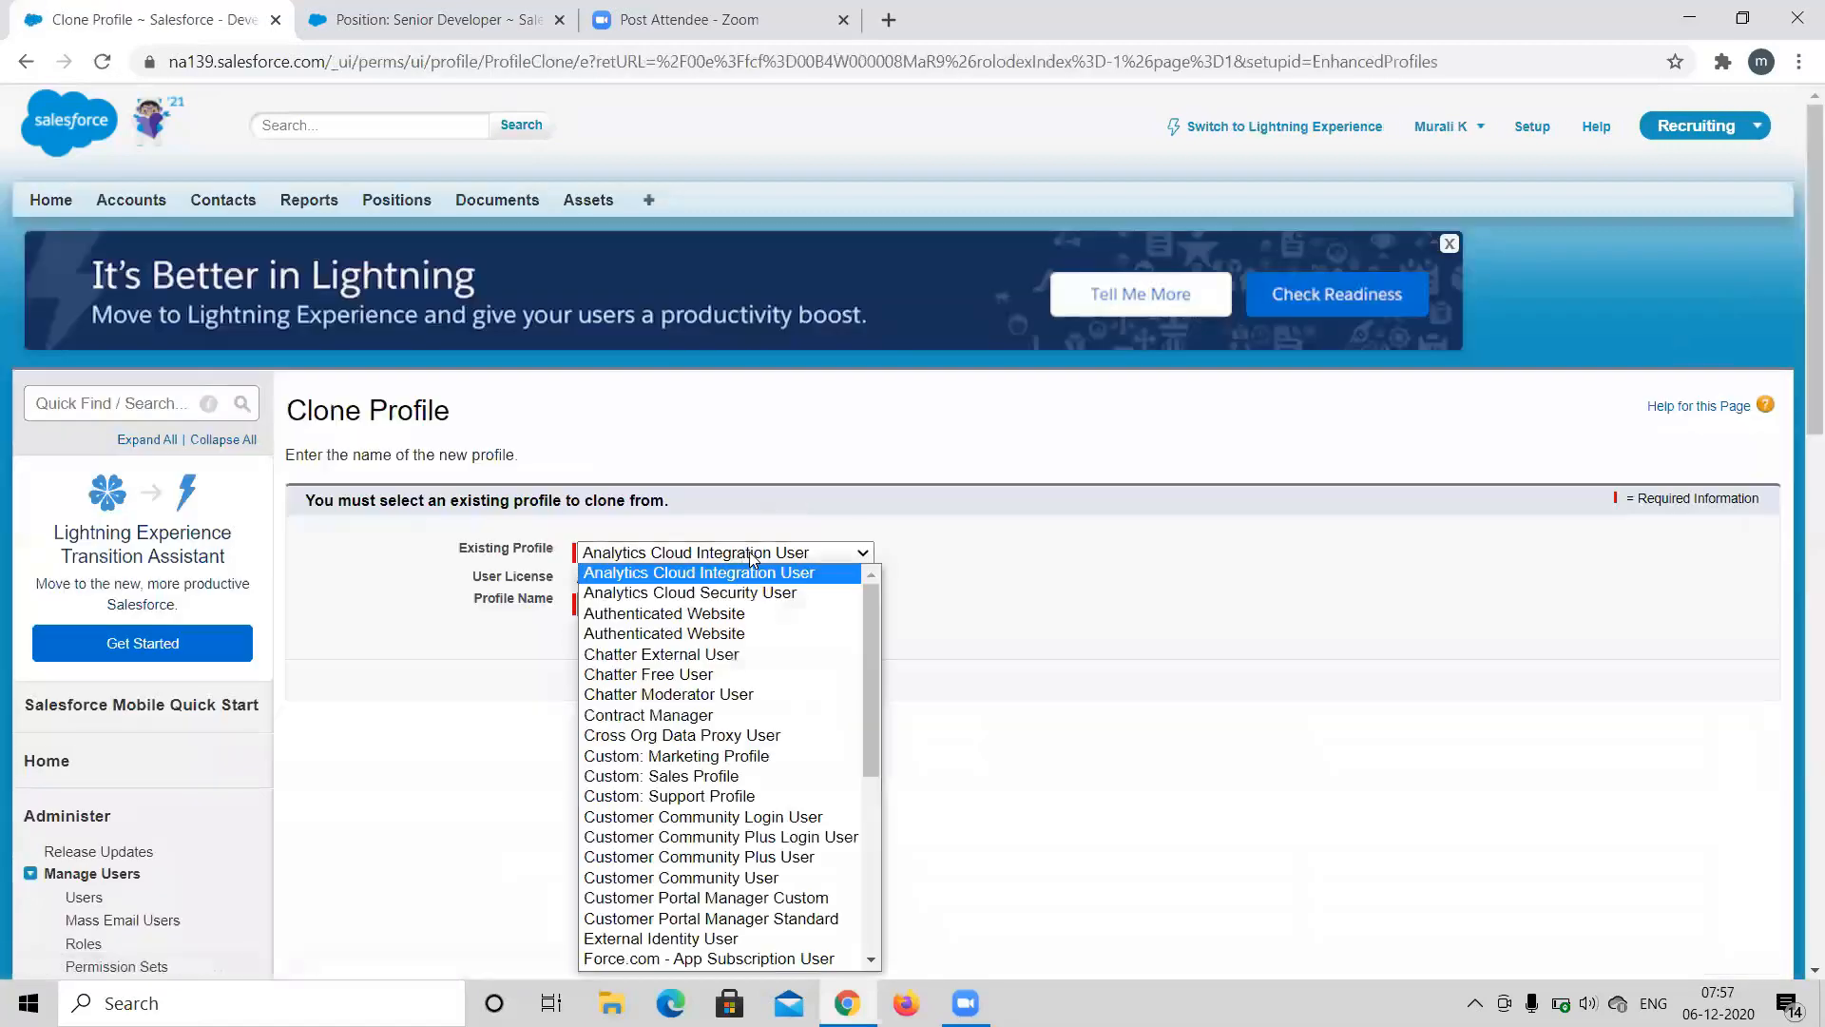
pyautogui.click(780, 775)
pyautogui.click(608, 603)
pyautogui.write('Sen')
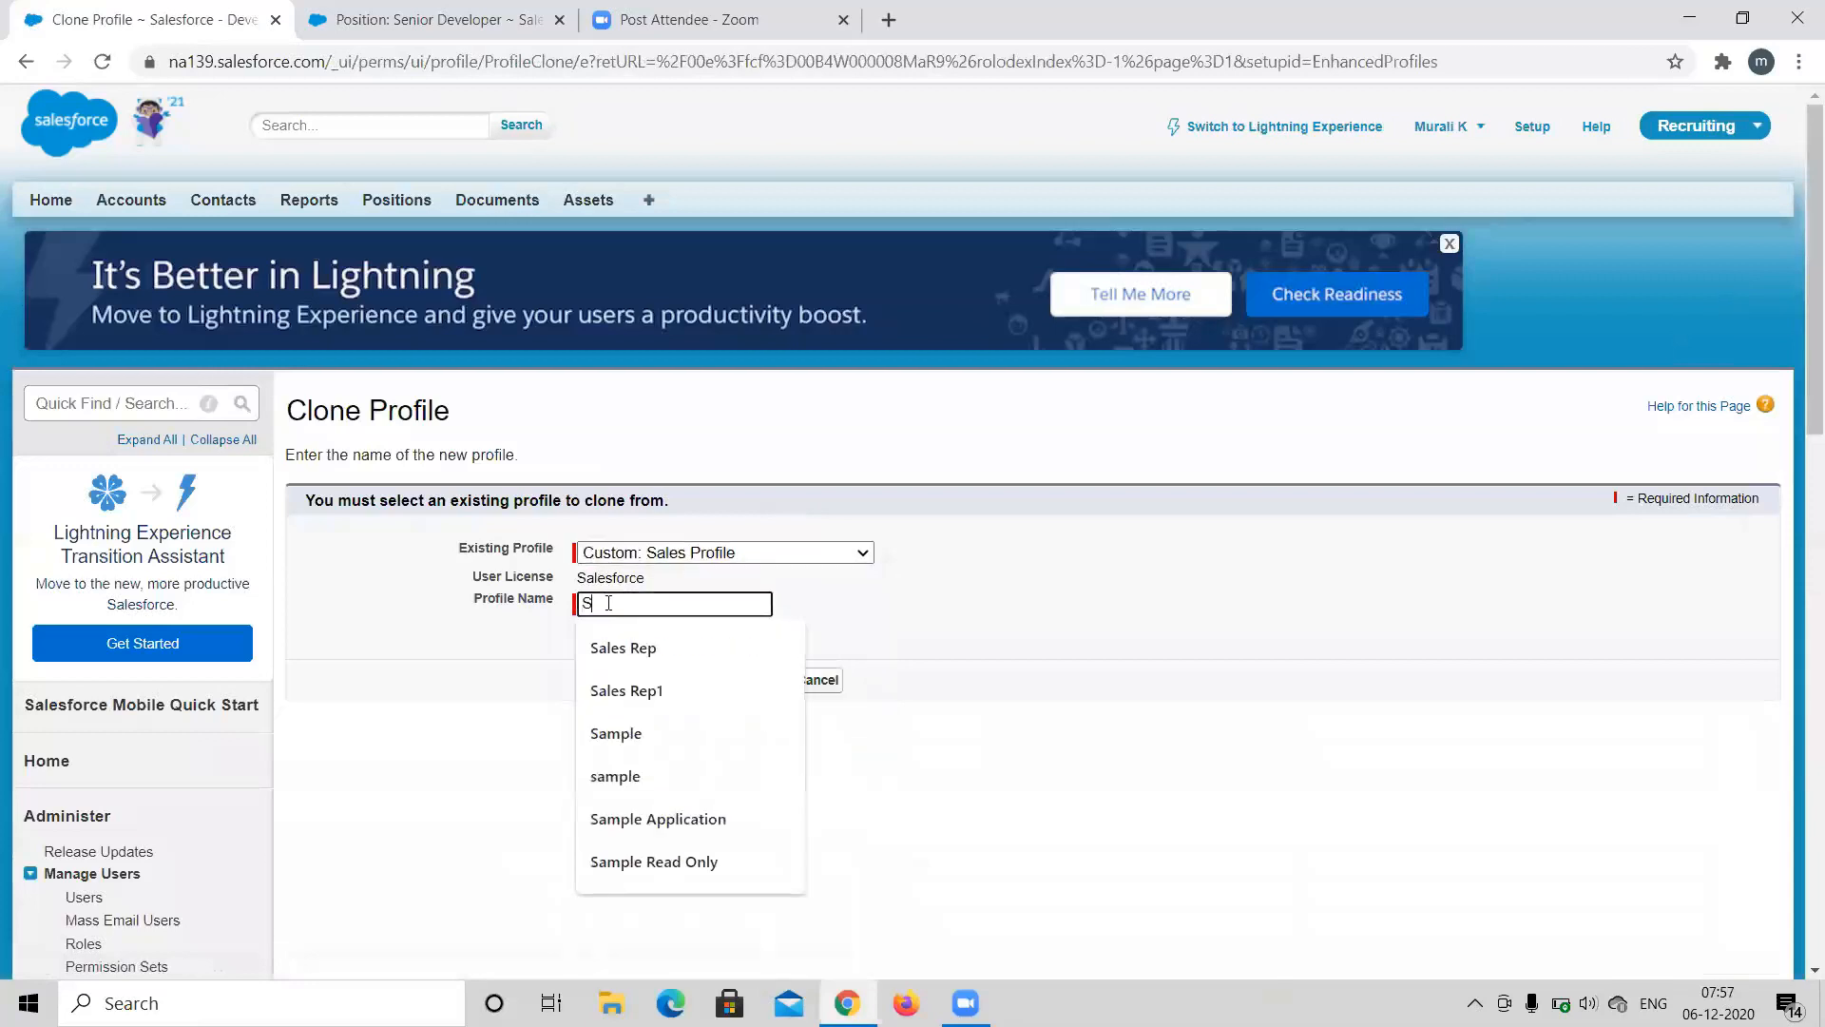
pyautogui.write('Sa')
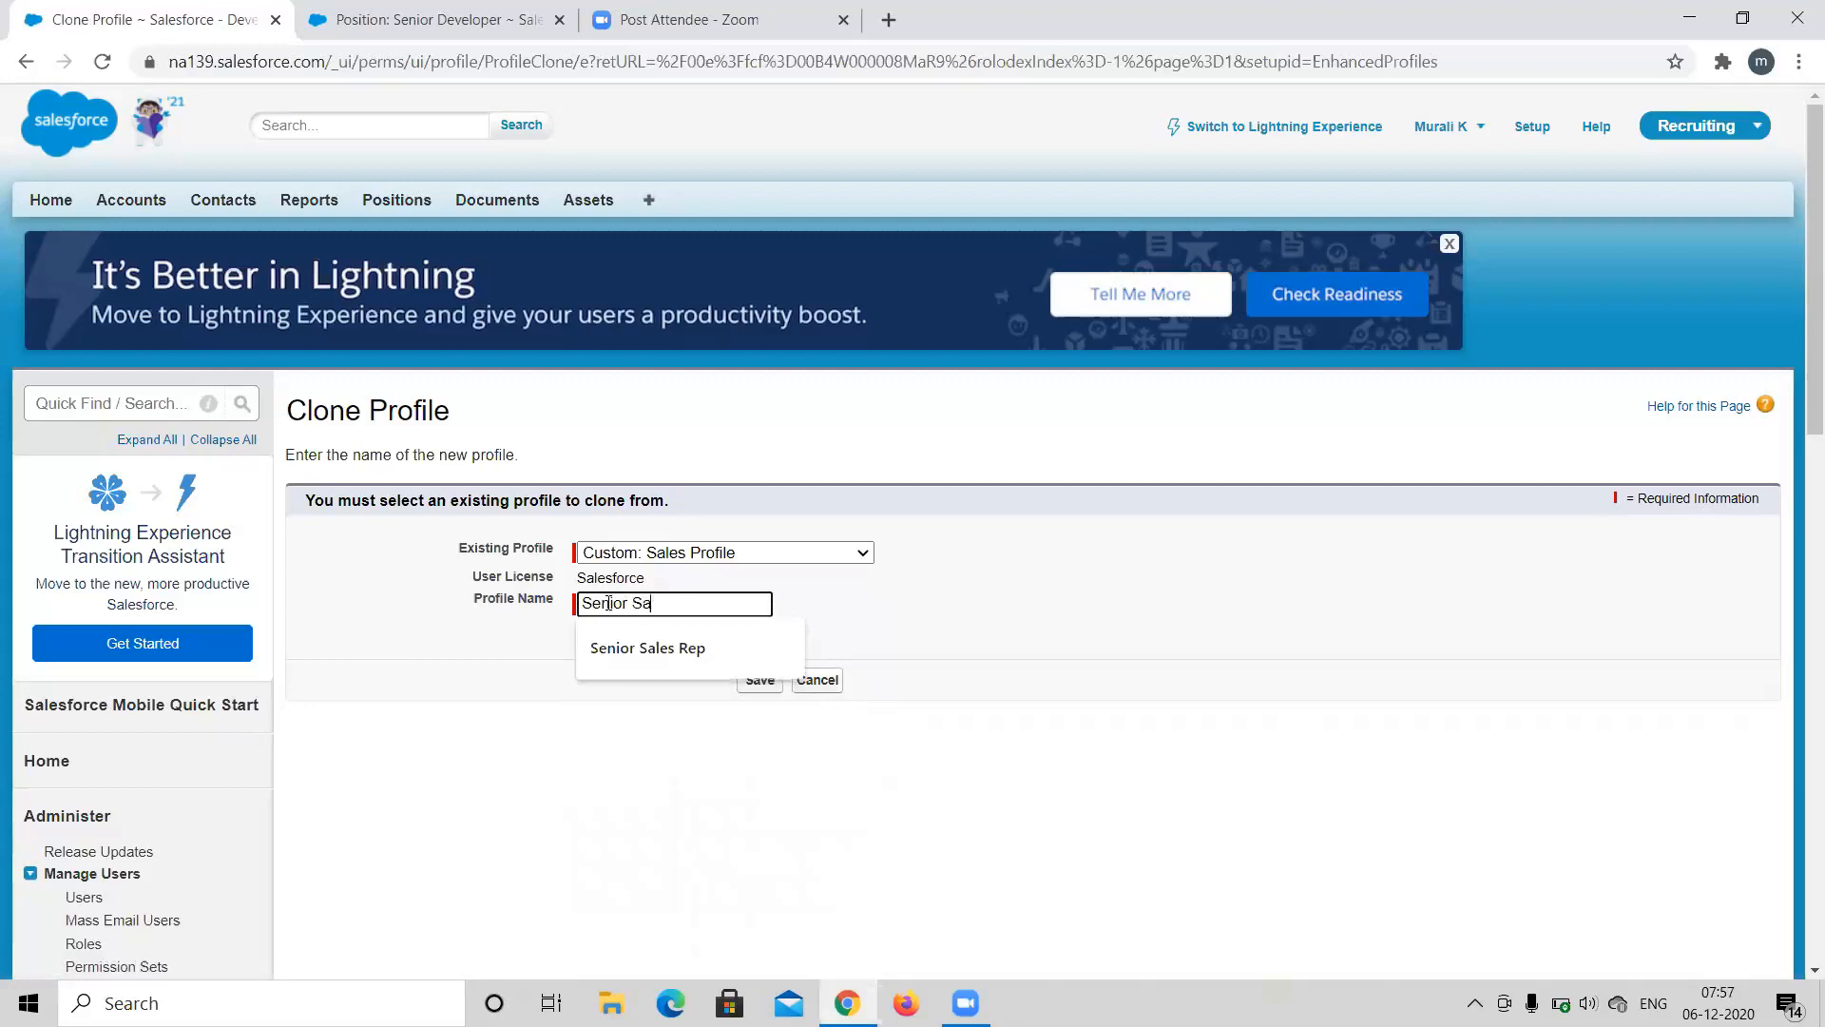
pyautogui.write('les Rep')
pyautogui.press('Tab')
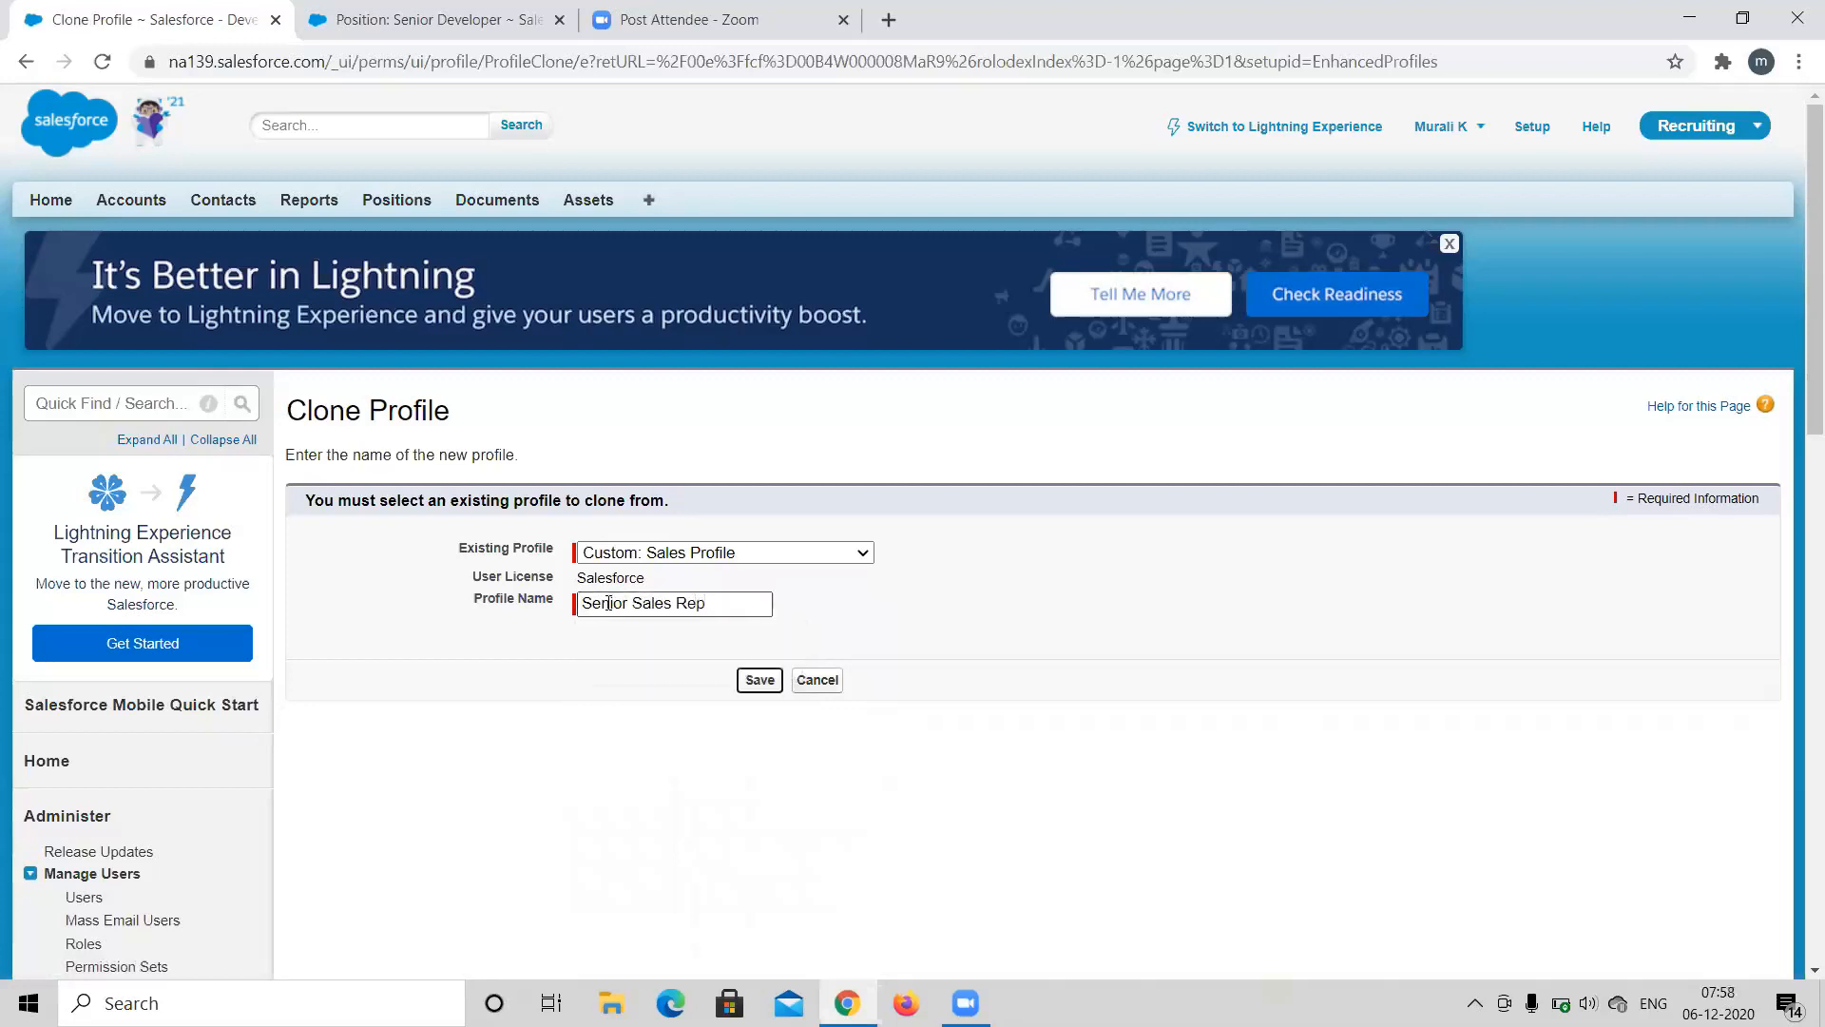
pyautogui.press('Return')
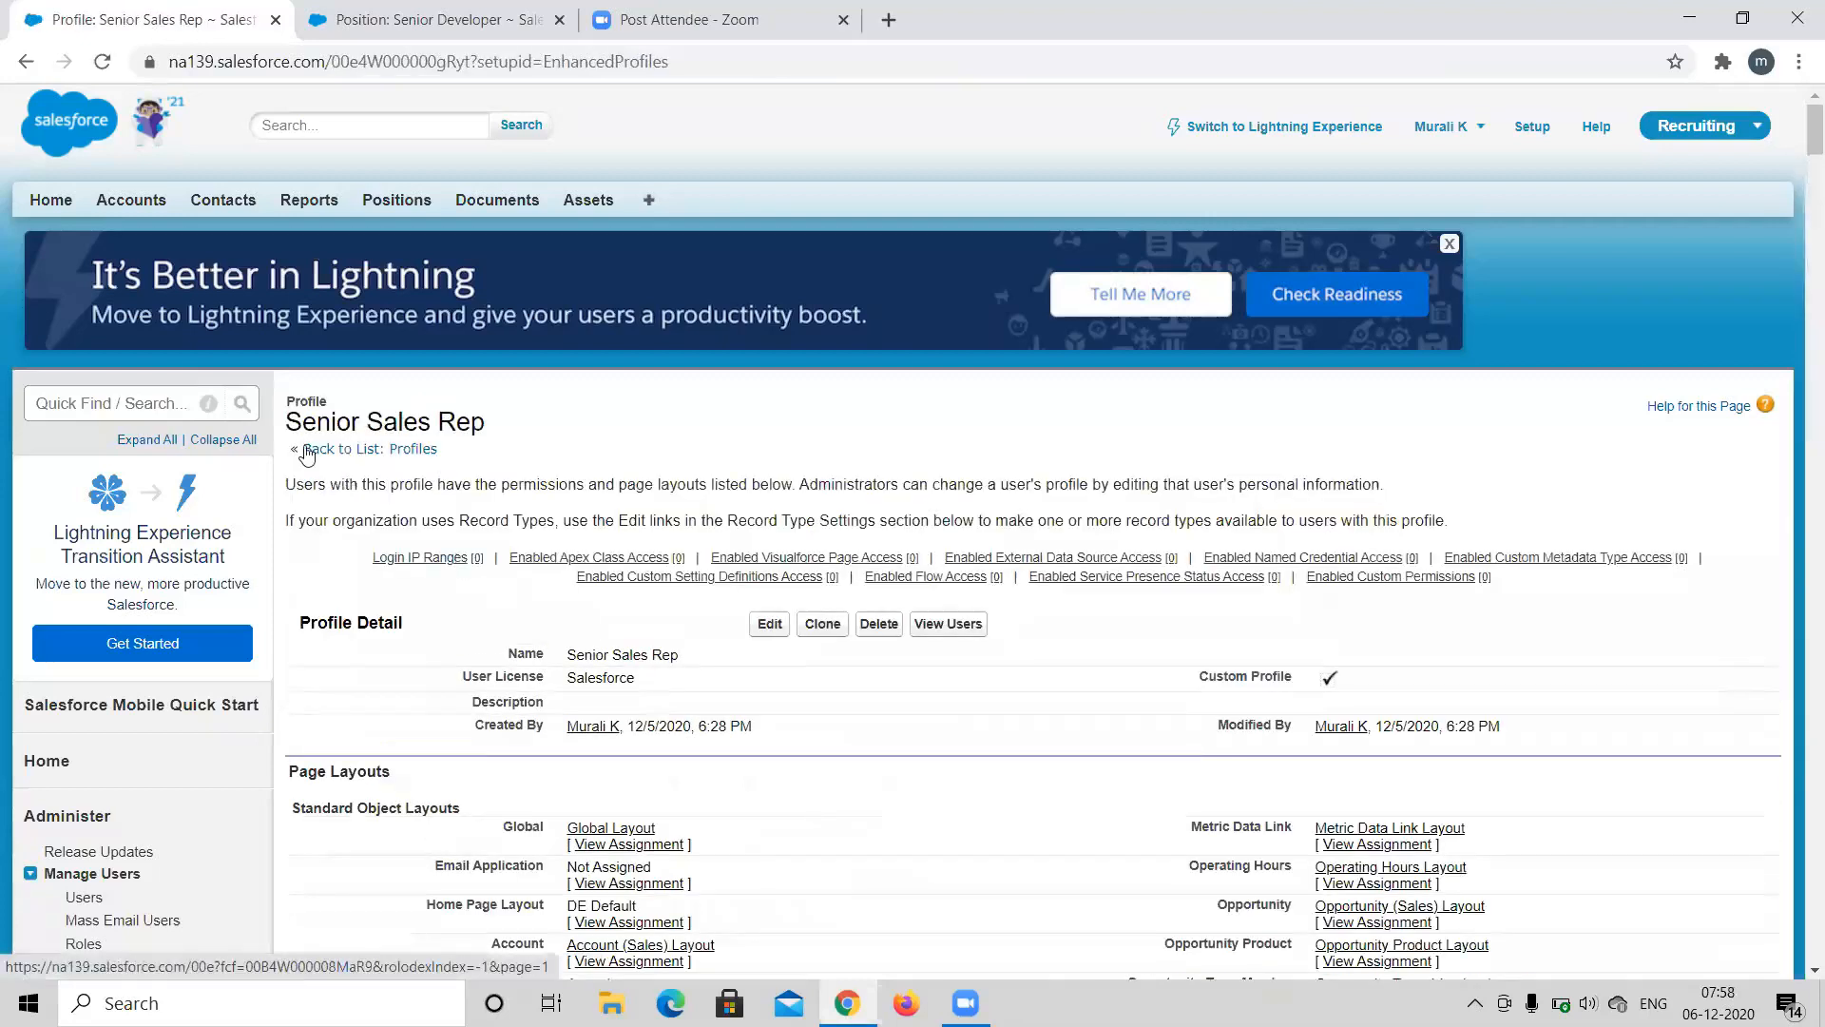
# Review the Senior Sales Rep profile's page layouts and field-level security, plus its custom app settings in edit mode.
pyautogui.moveTo(286, 422); pyautogui.dragTo(500, 440)
pyautogui.click(500, 440)
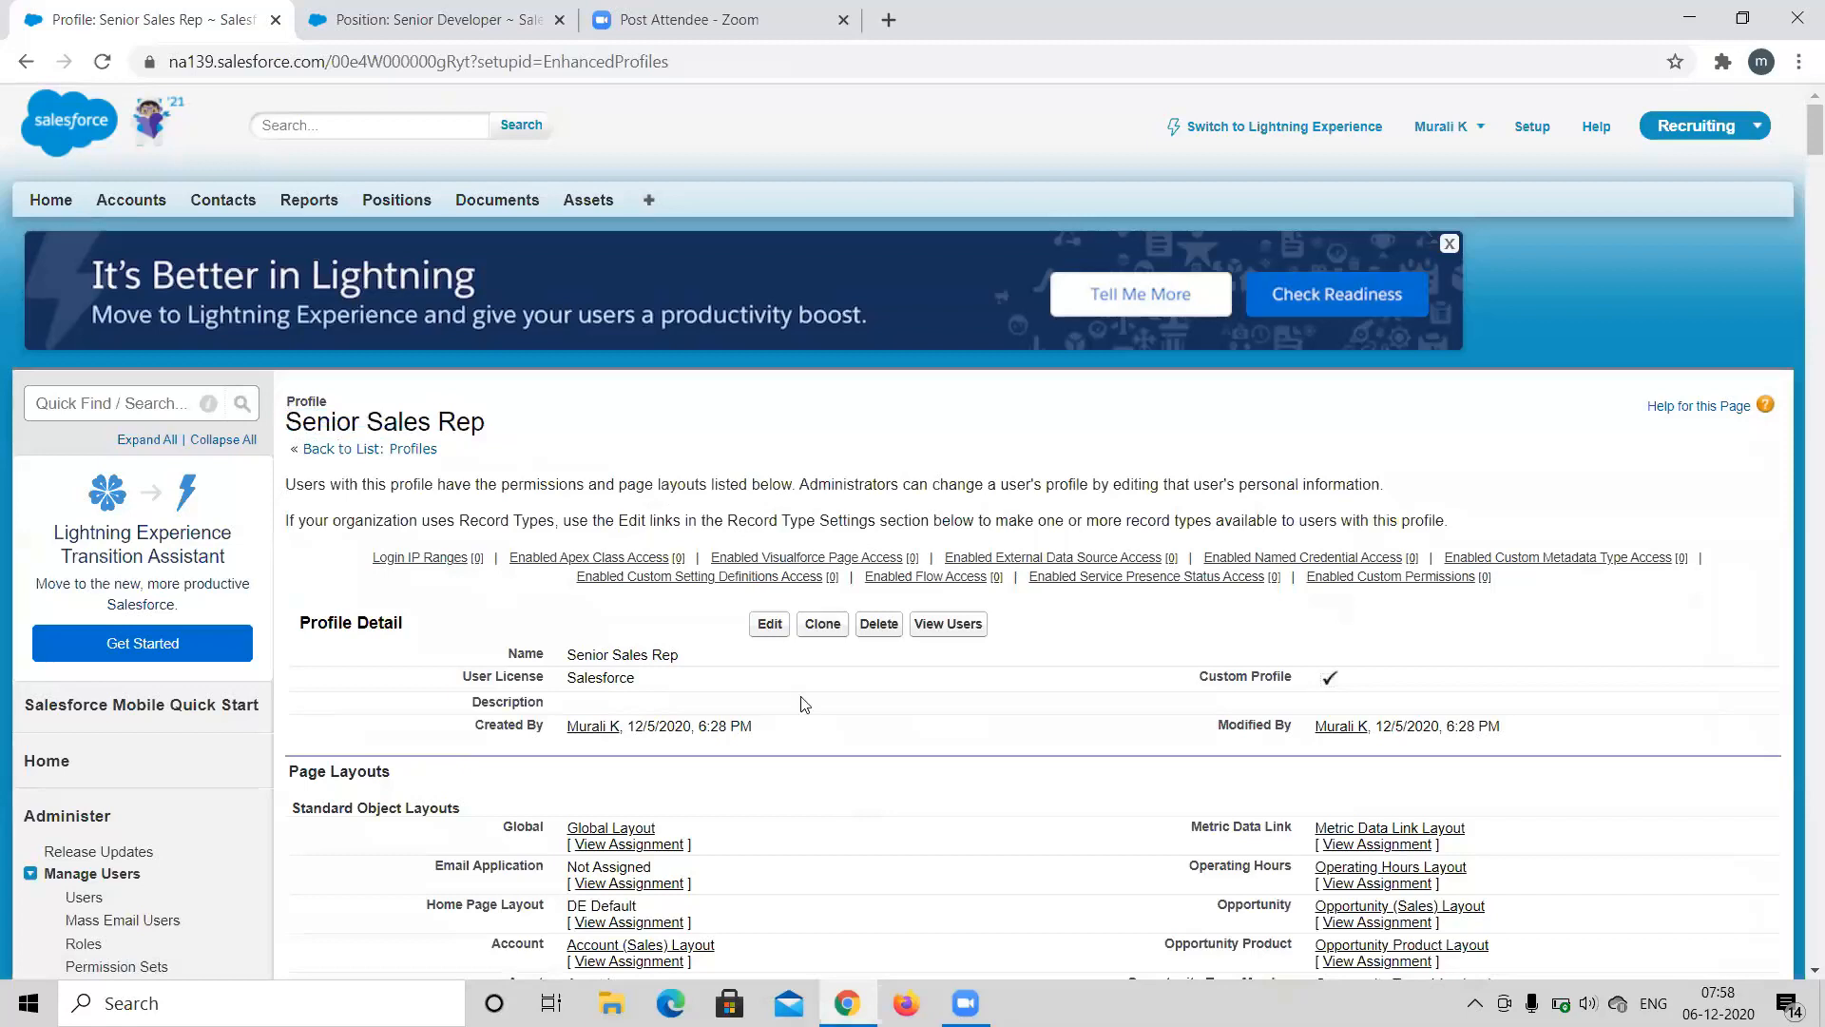
pyautogui.scroll(-7, 804, 703)
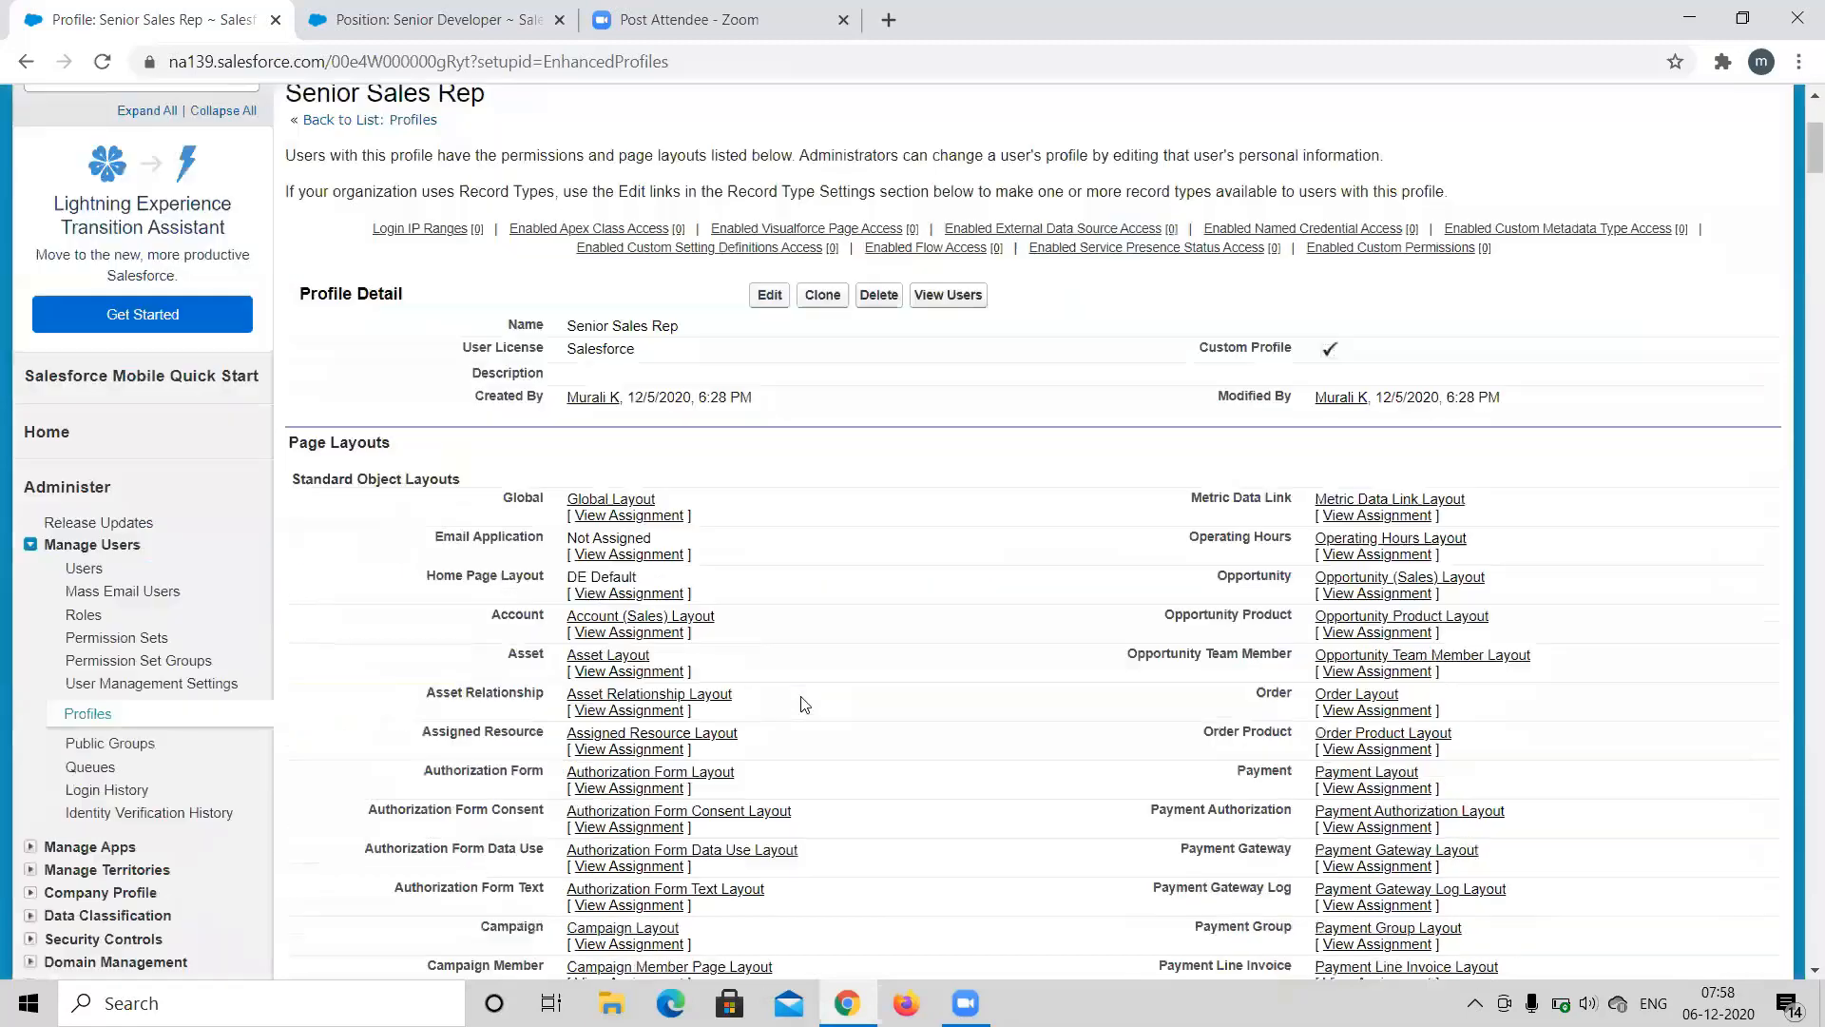
pyautogui.scroll(-7, 805, 703)
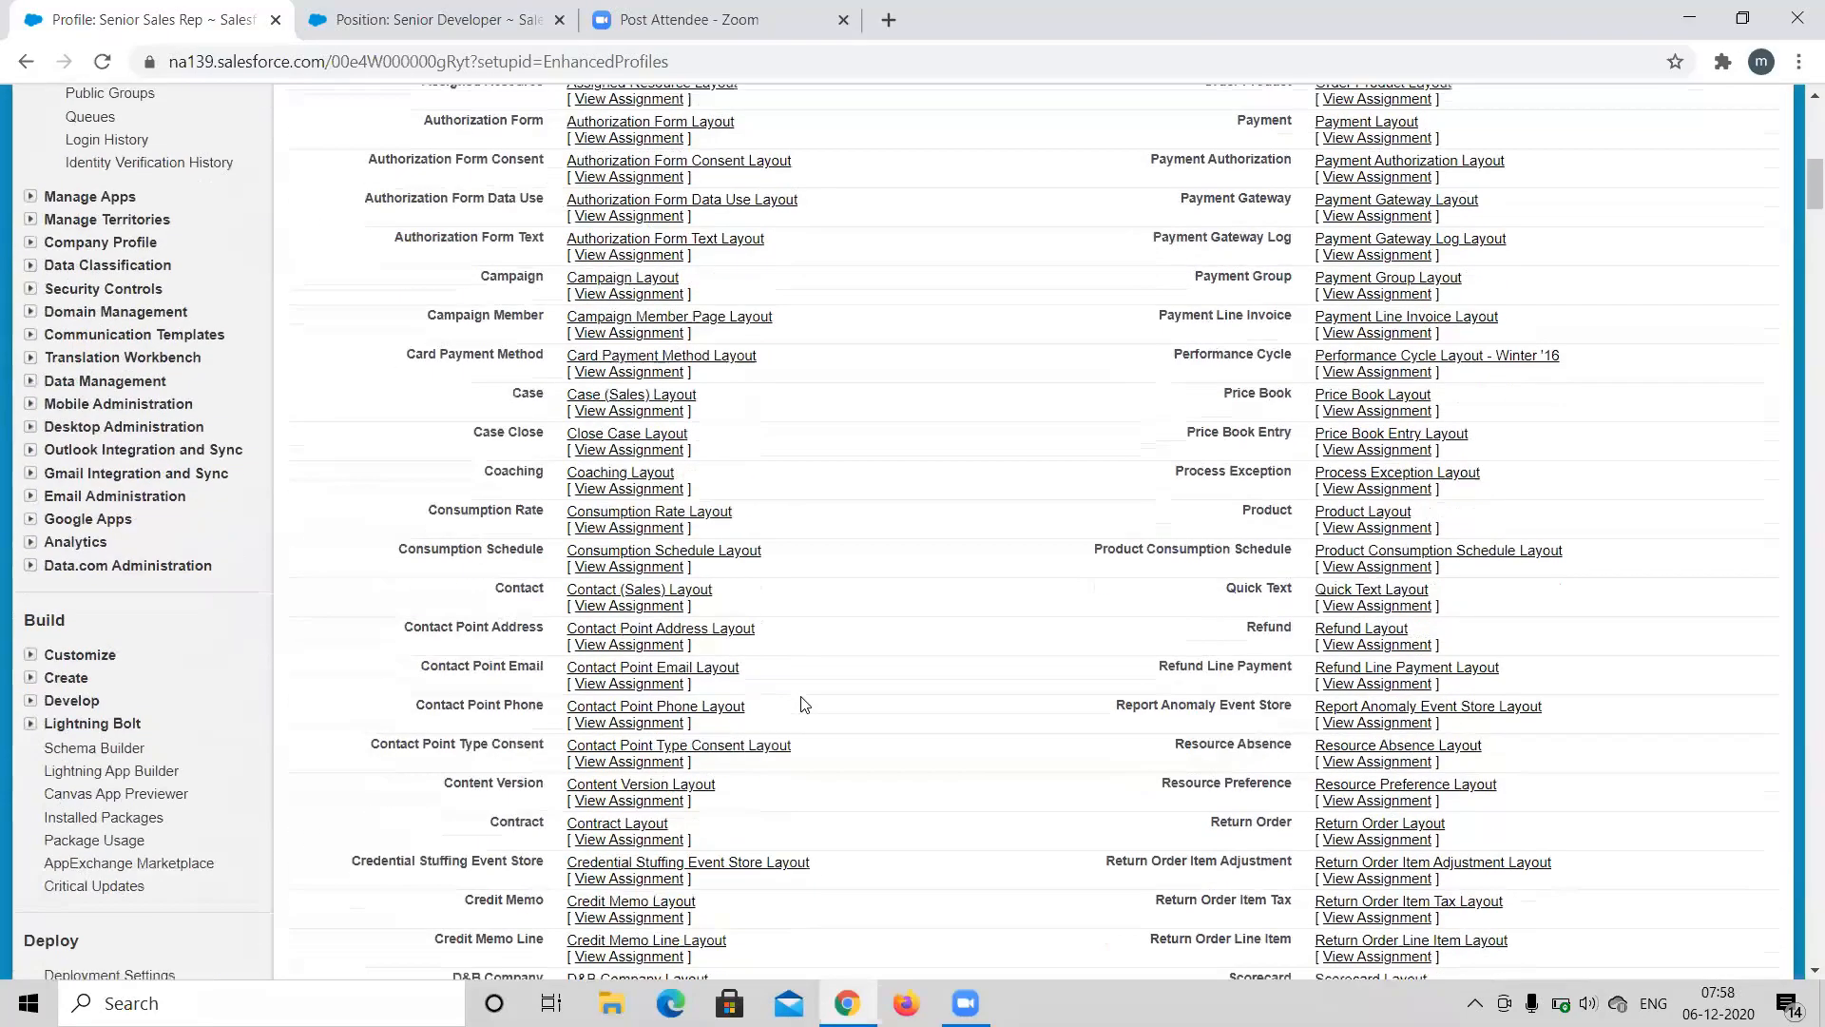
pyautogui.scroll(-20, 805, 704)
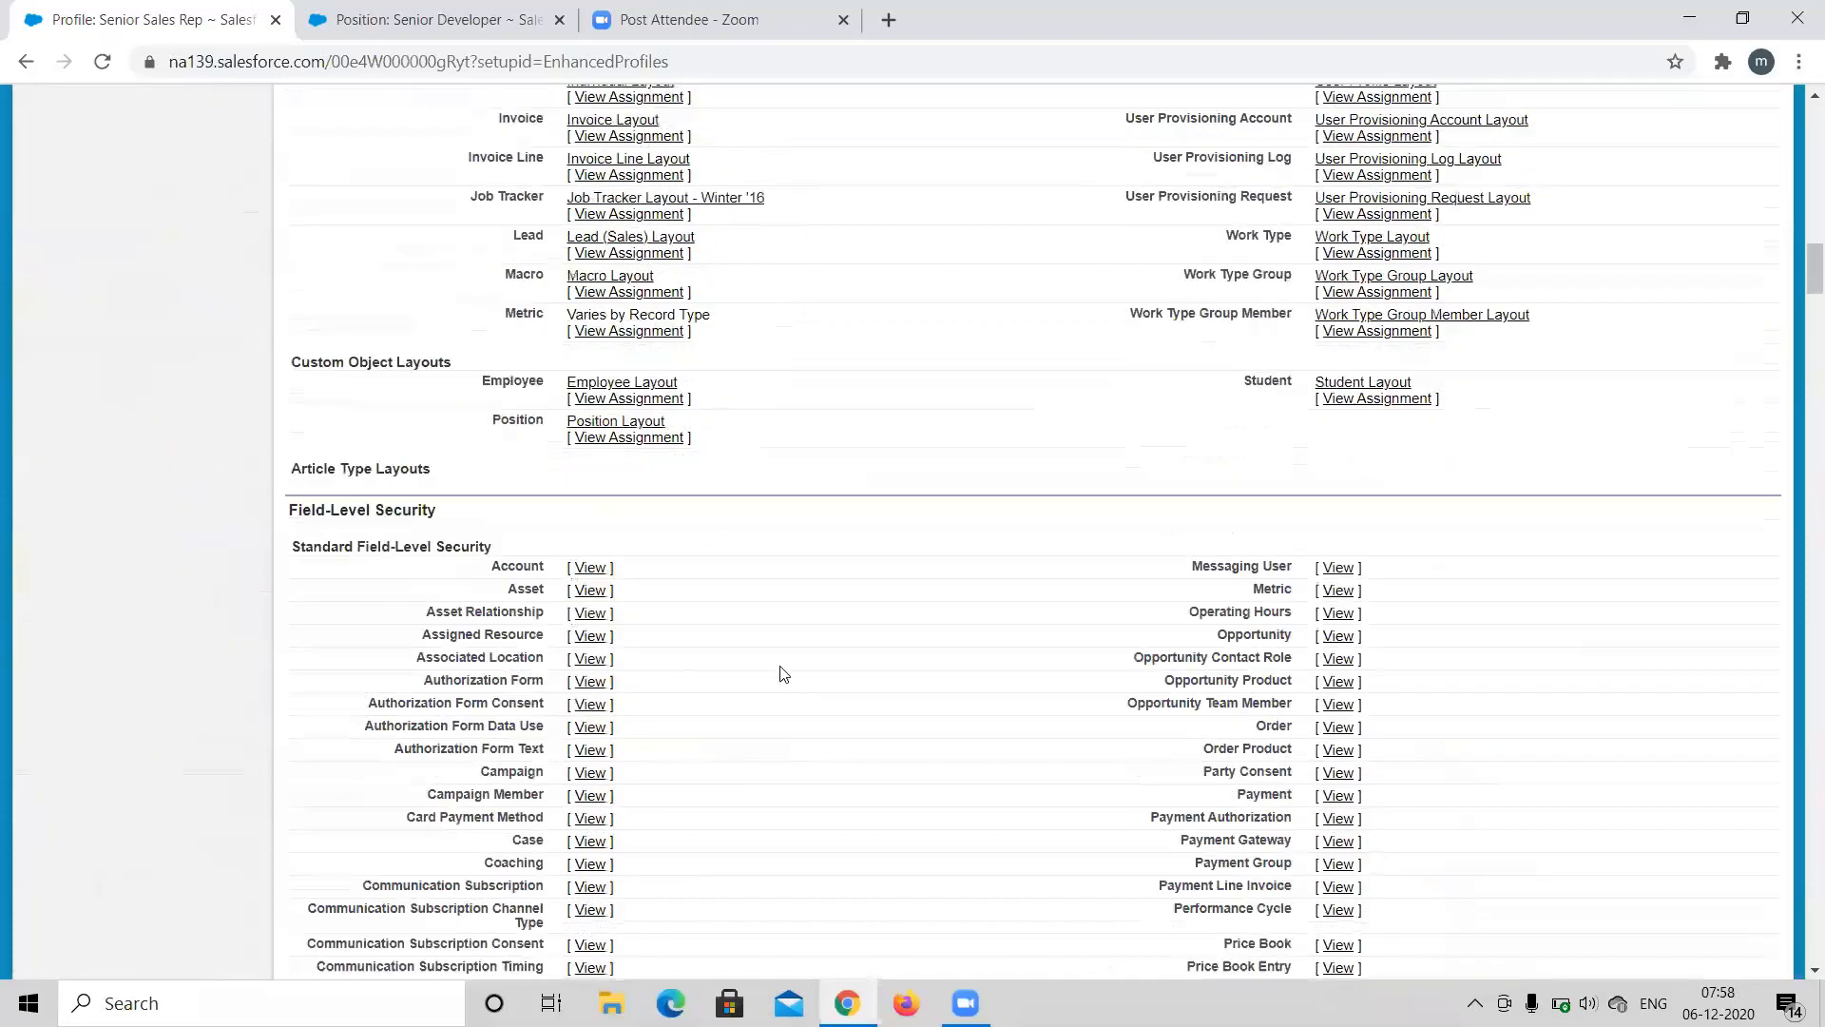
pyautogui.scroll(20, 775, 637)
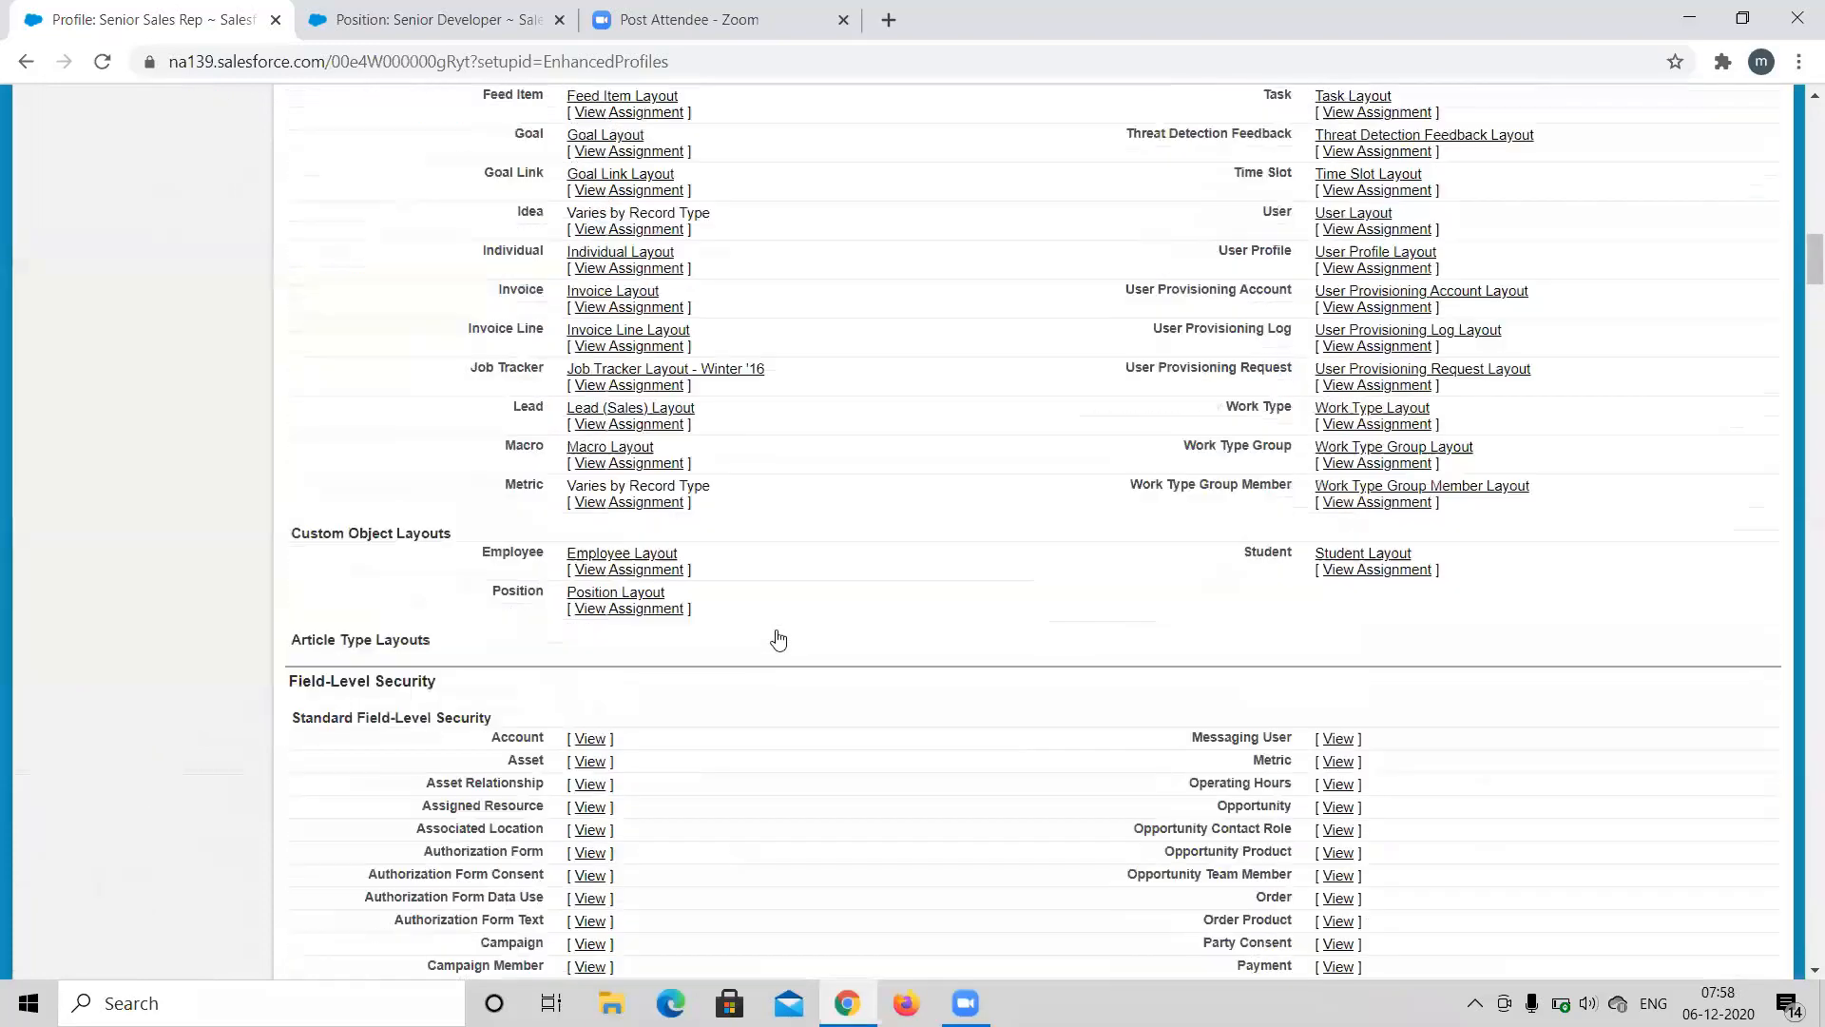
pyautogui.scroll(8, 940, 844)
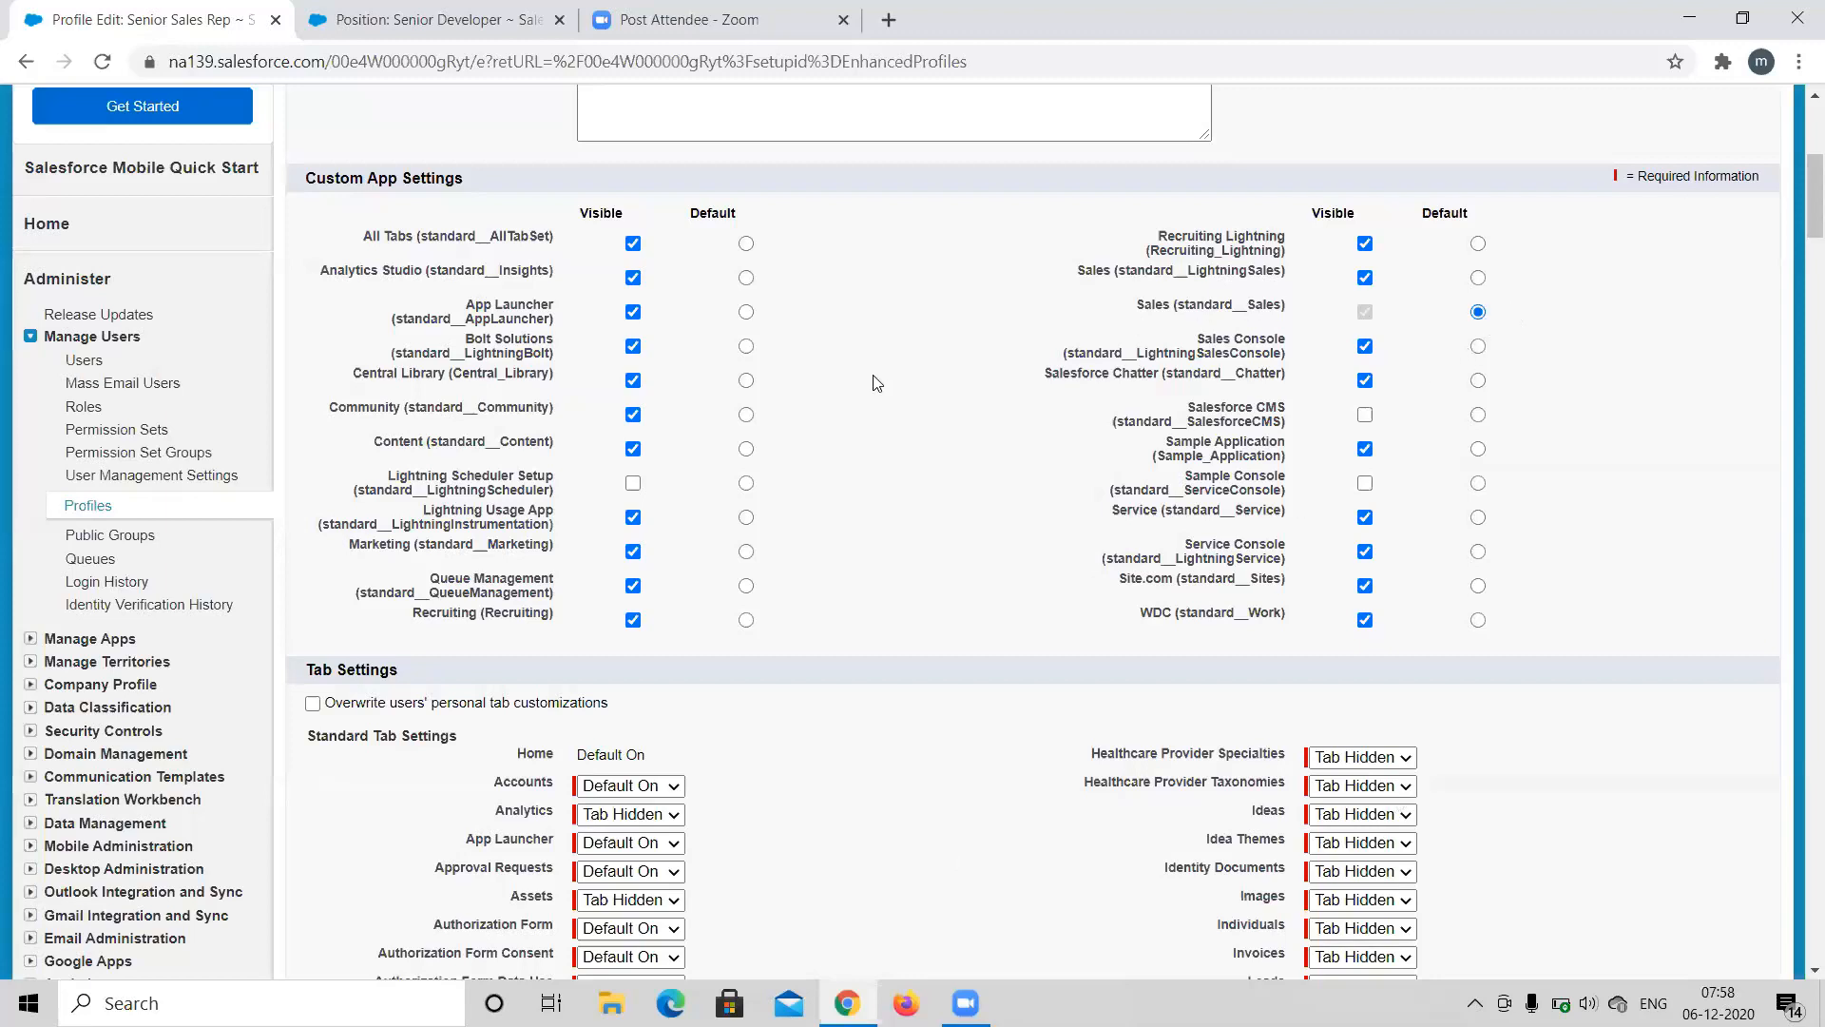
pyautogui.scroll(1, 877, 383)
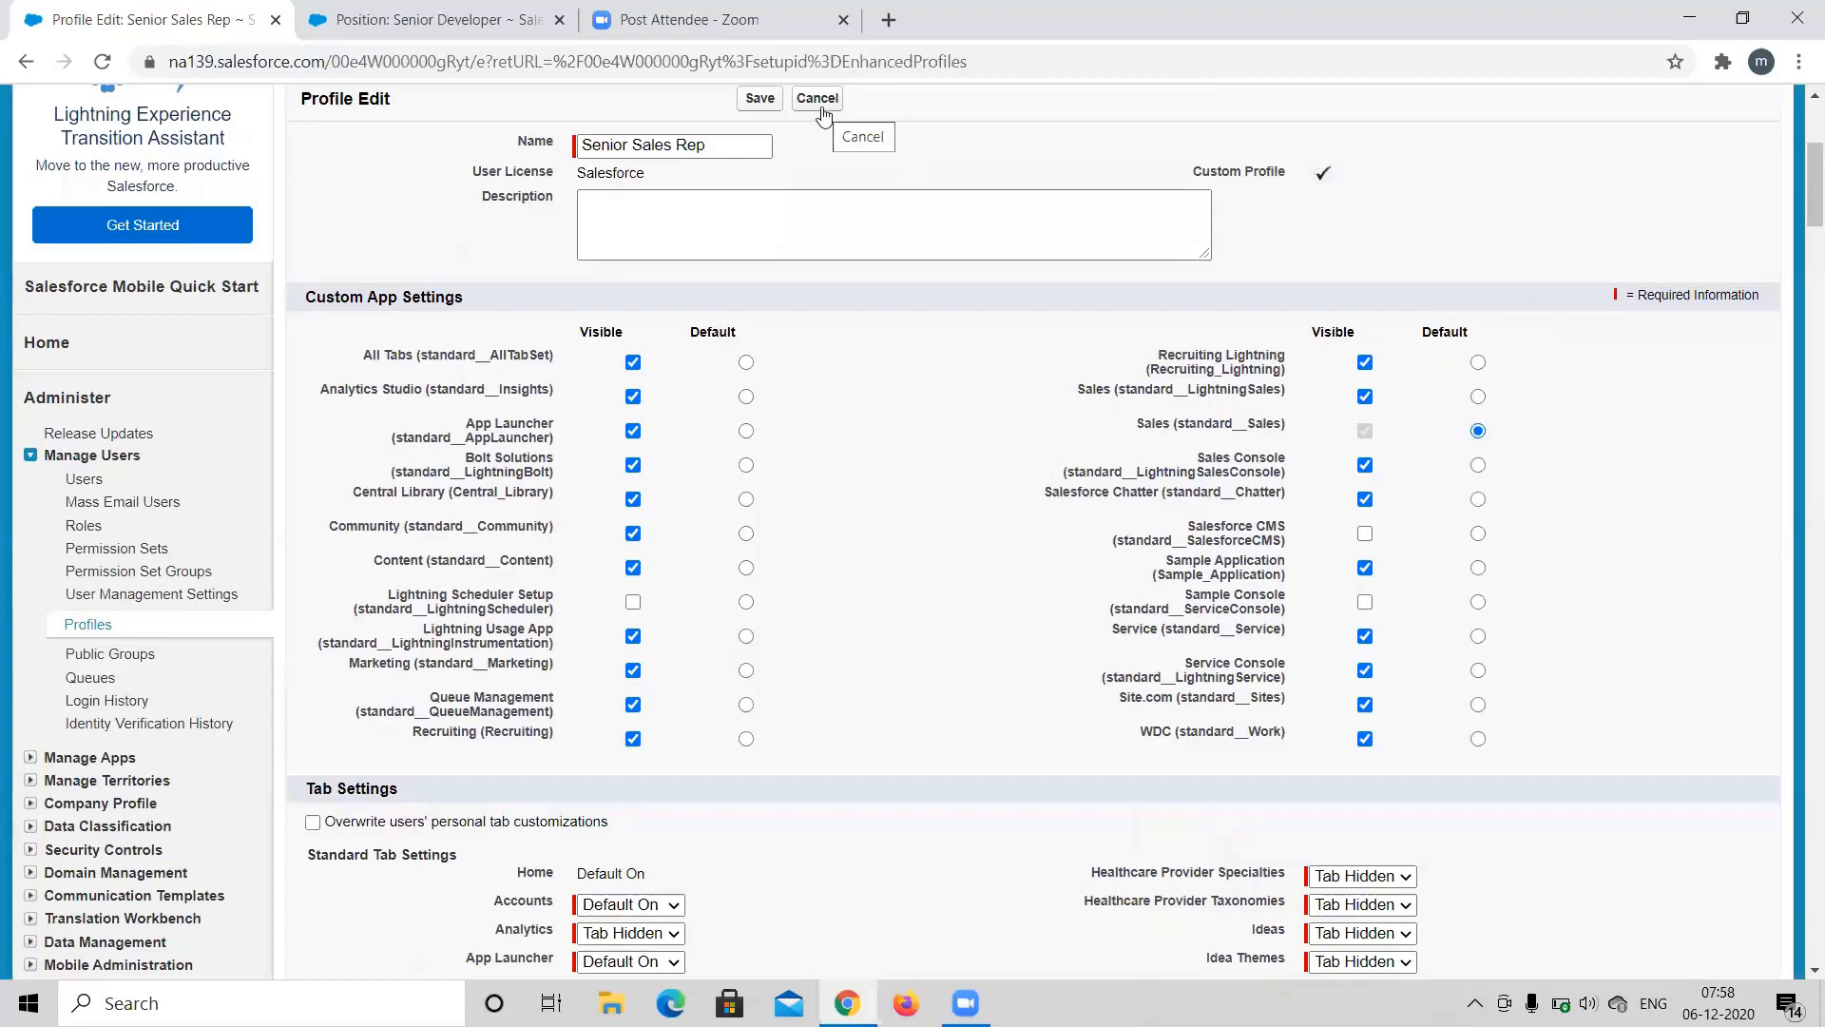
# Start a new user from the users list, check the profile options under the Salesforce Platform license, and cancel the form.
pyautogui.click(84, 483)
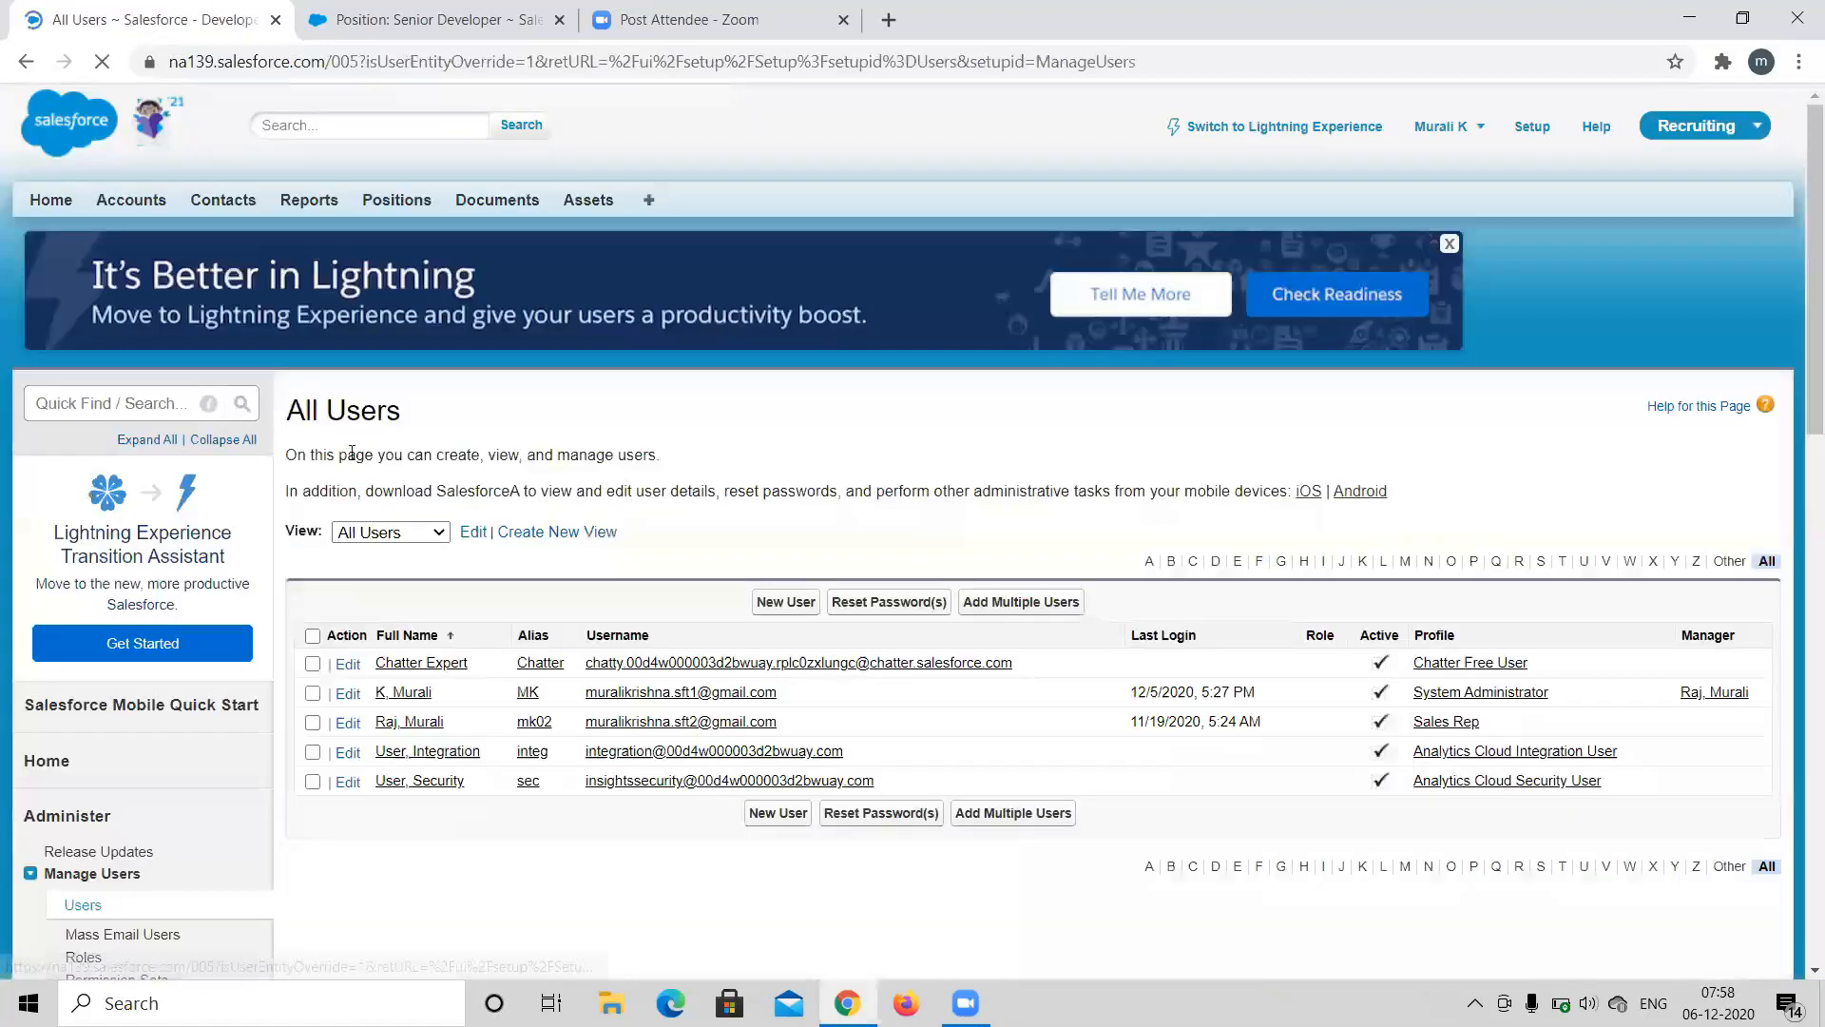
pyautogui.click(782, 605)
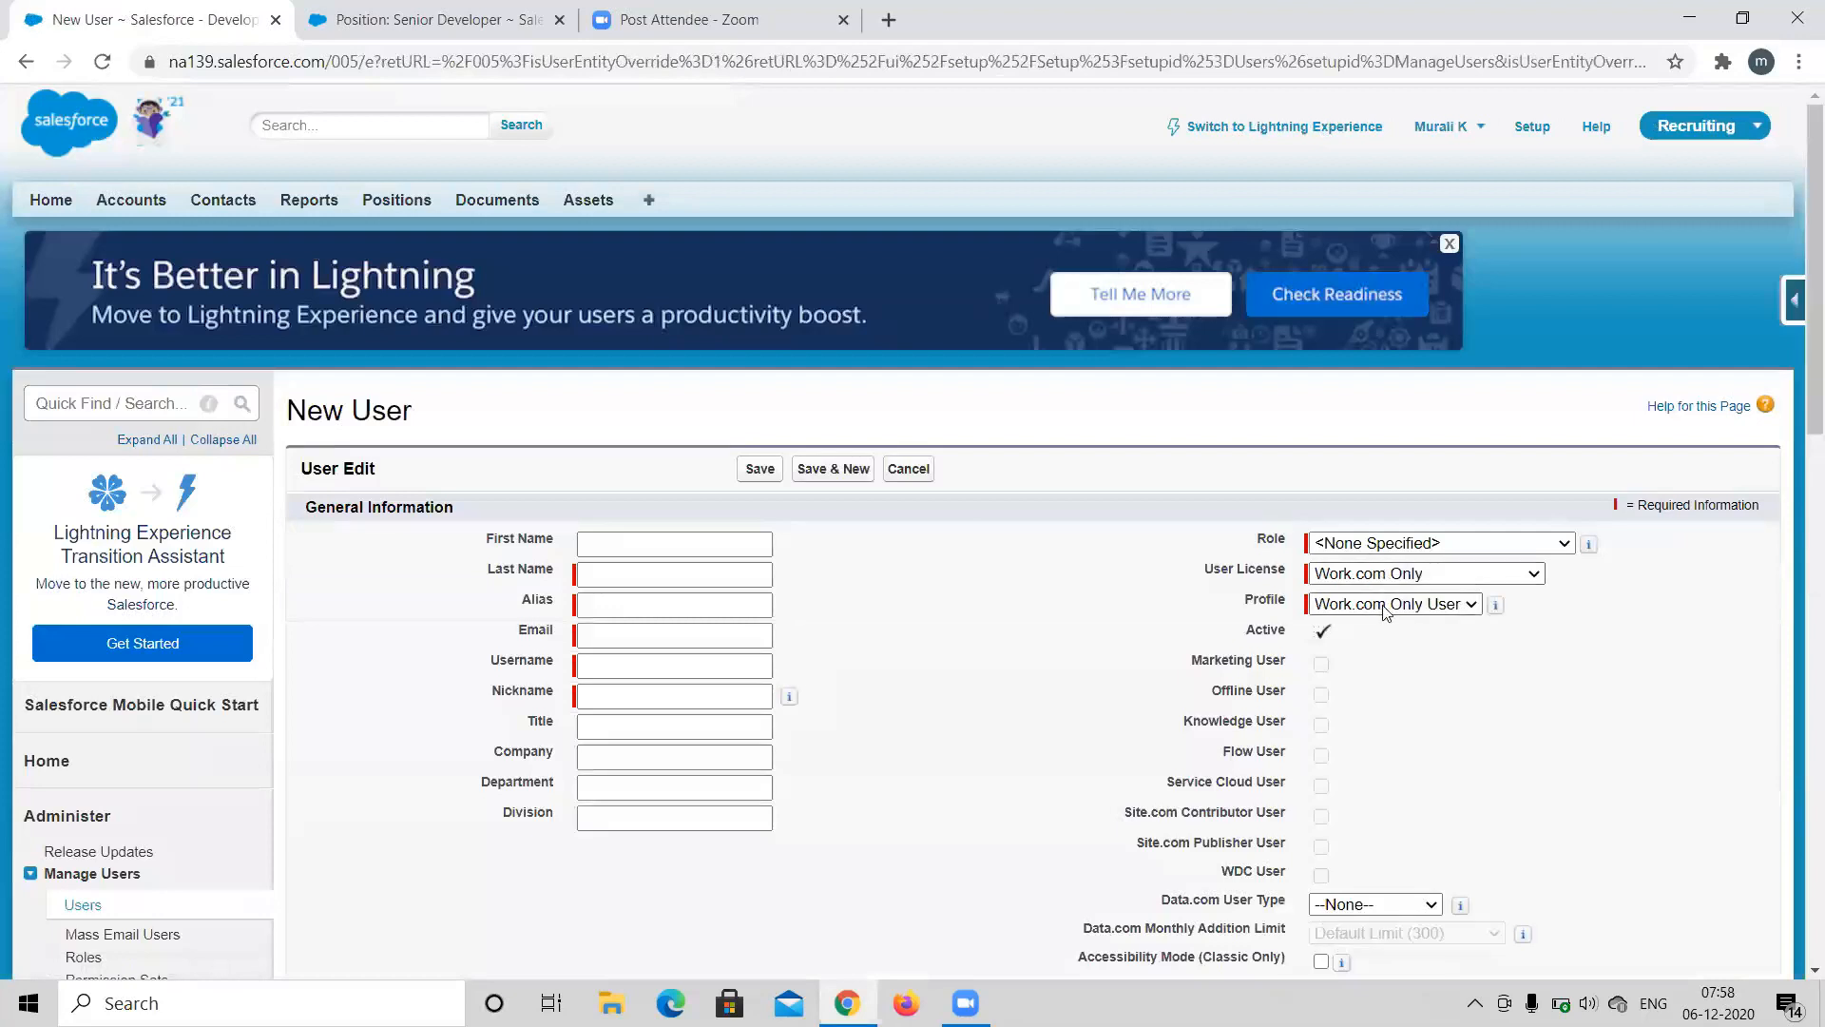
pyautogui.click(1386, 605)
pyautogui.click(1385, 614)
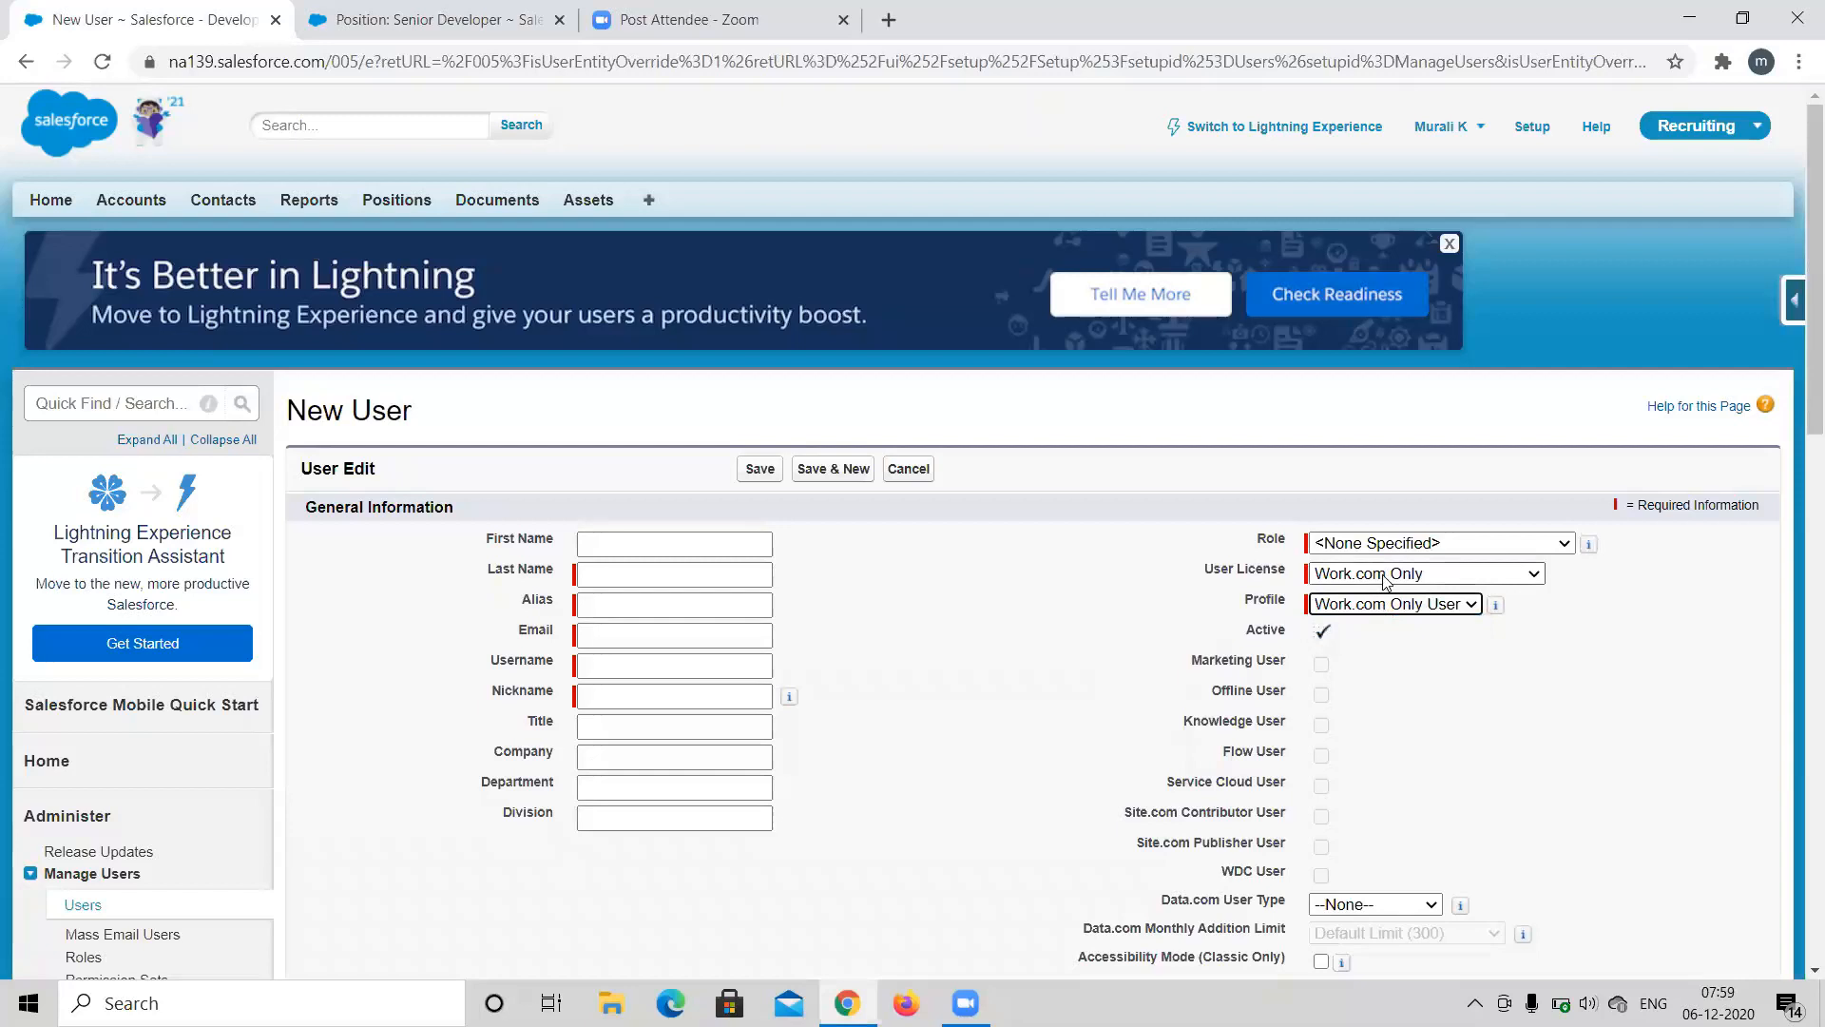
pyautogui.click(1383, 577)
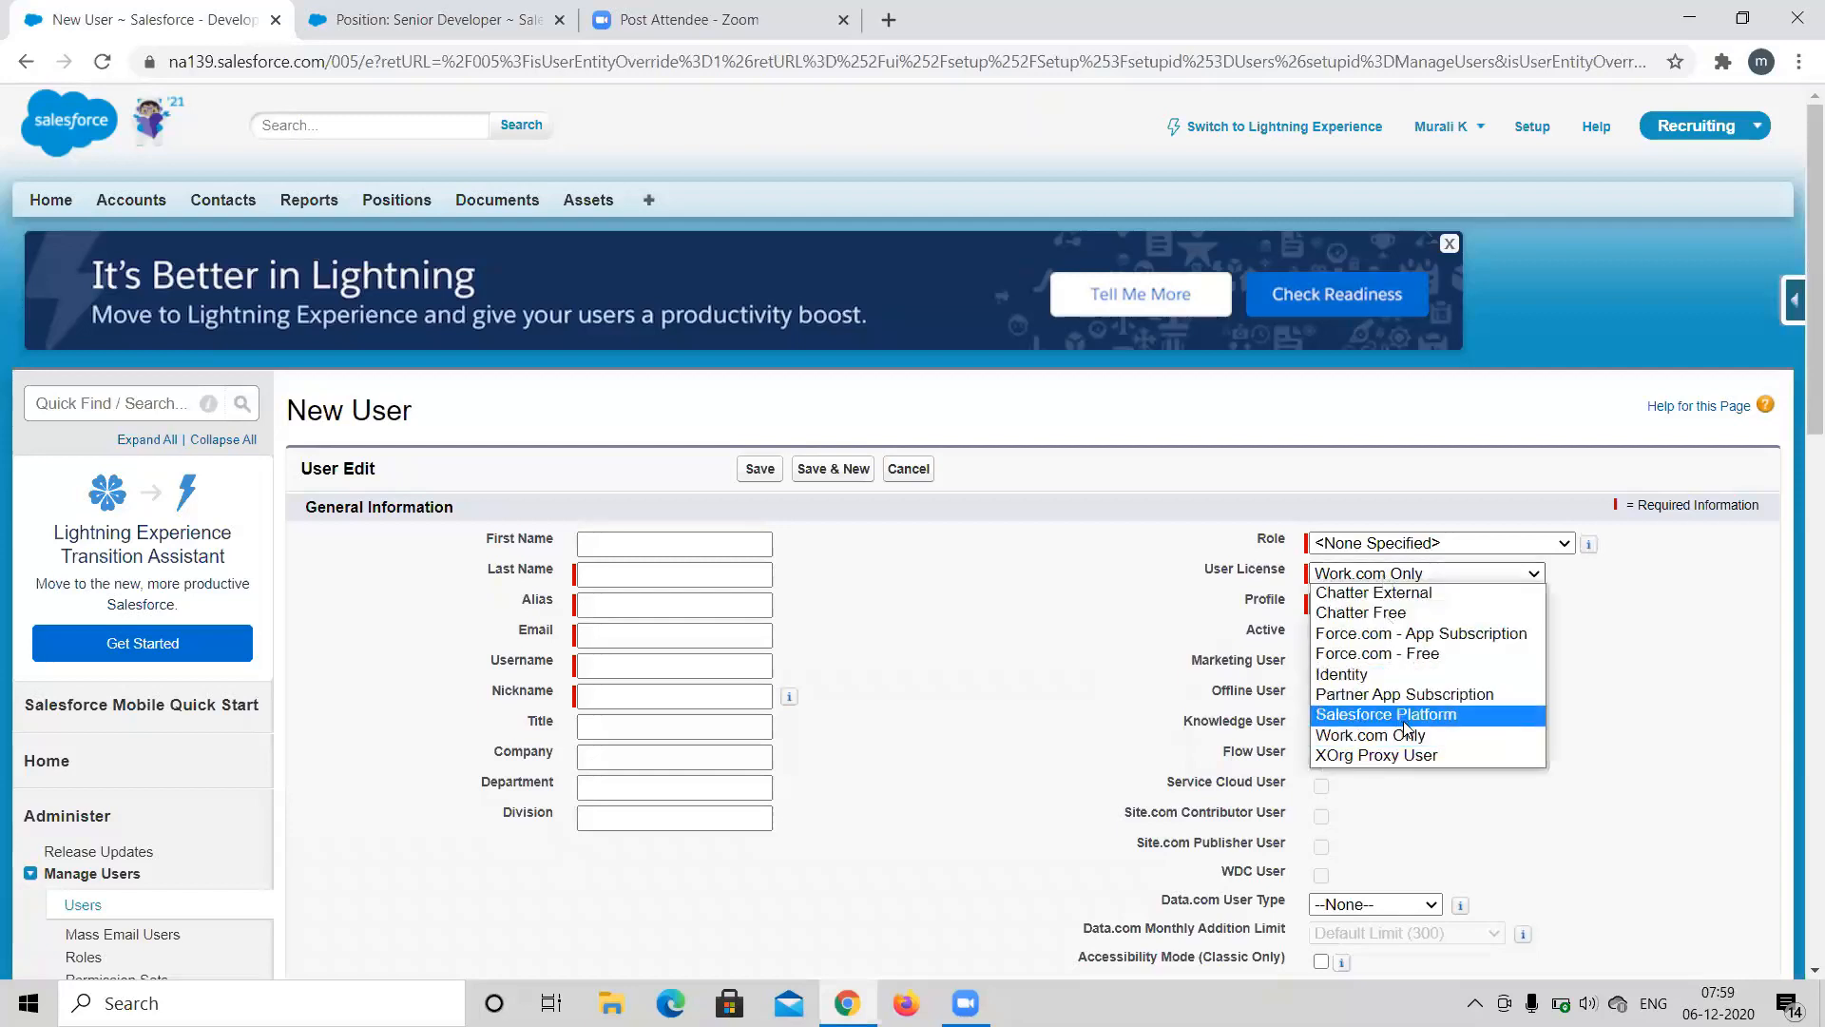
pyautogui.click(1412, 719)
pyautogui.click(1386, 606)
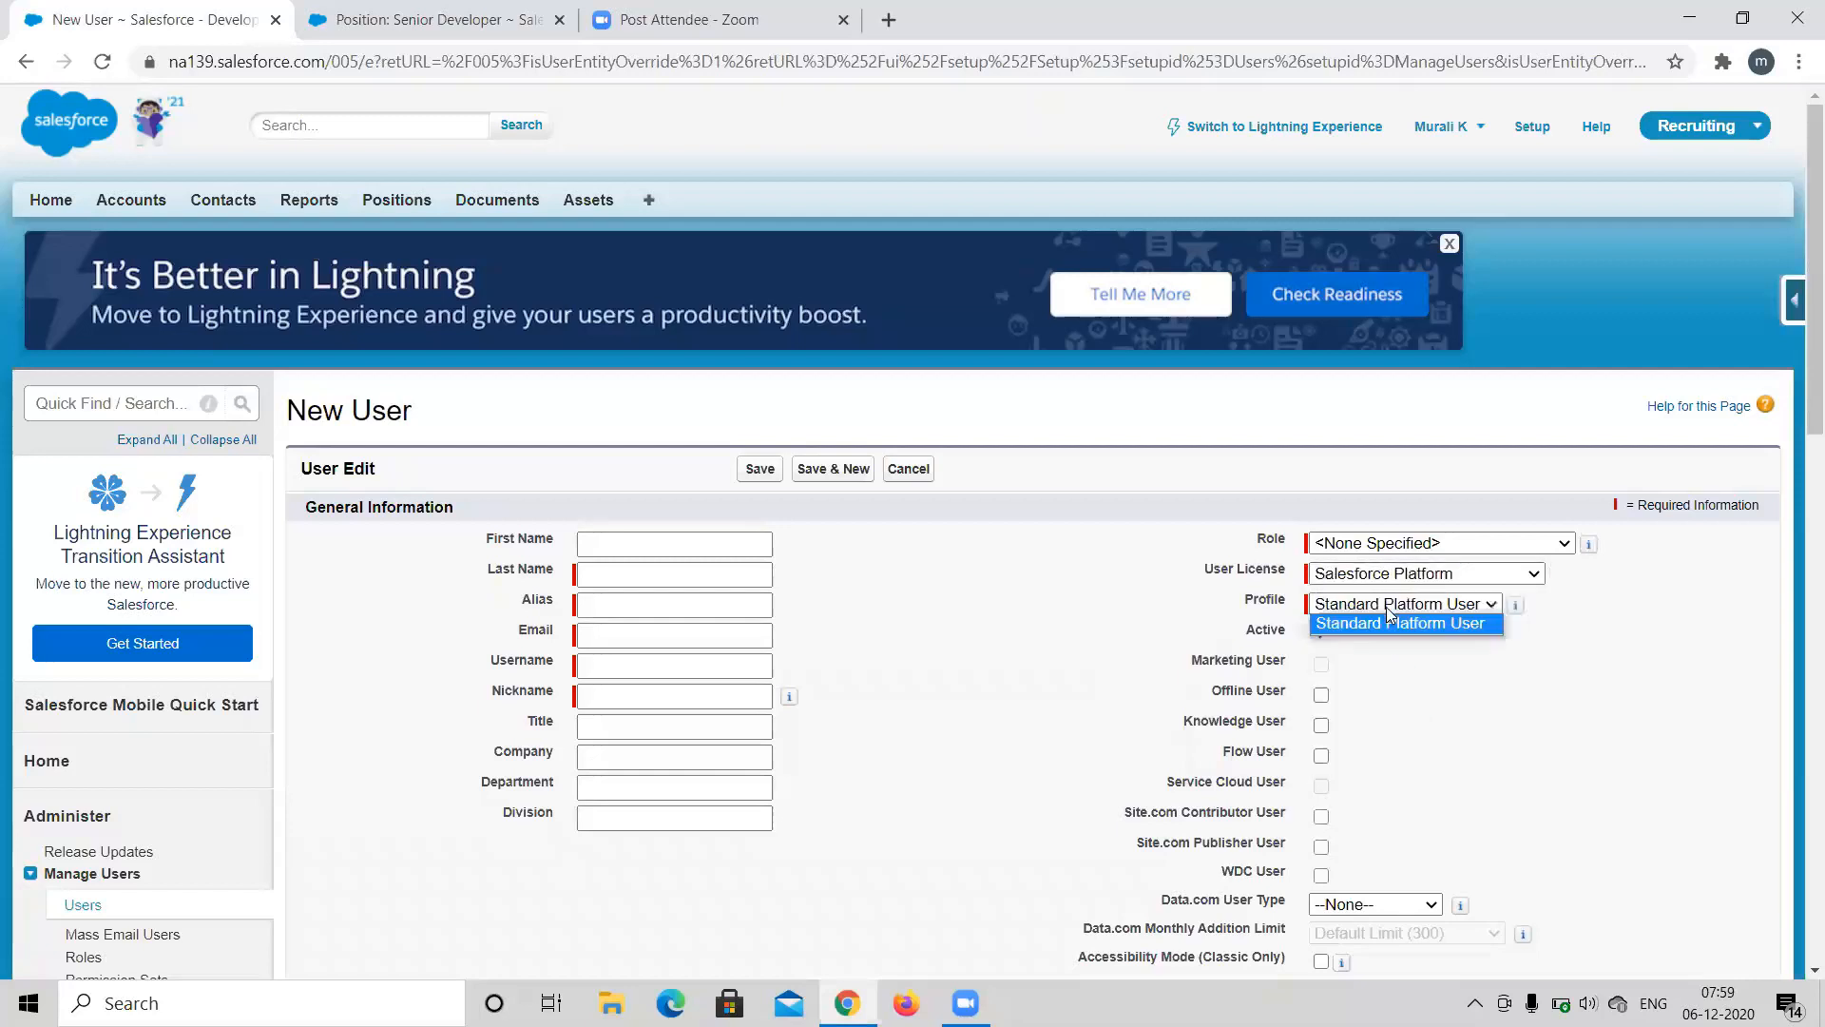
pyautogui.click(1393, 575)
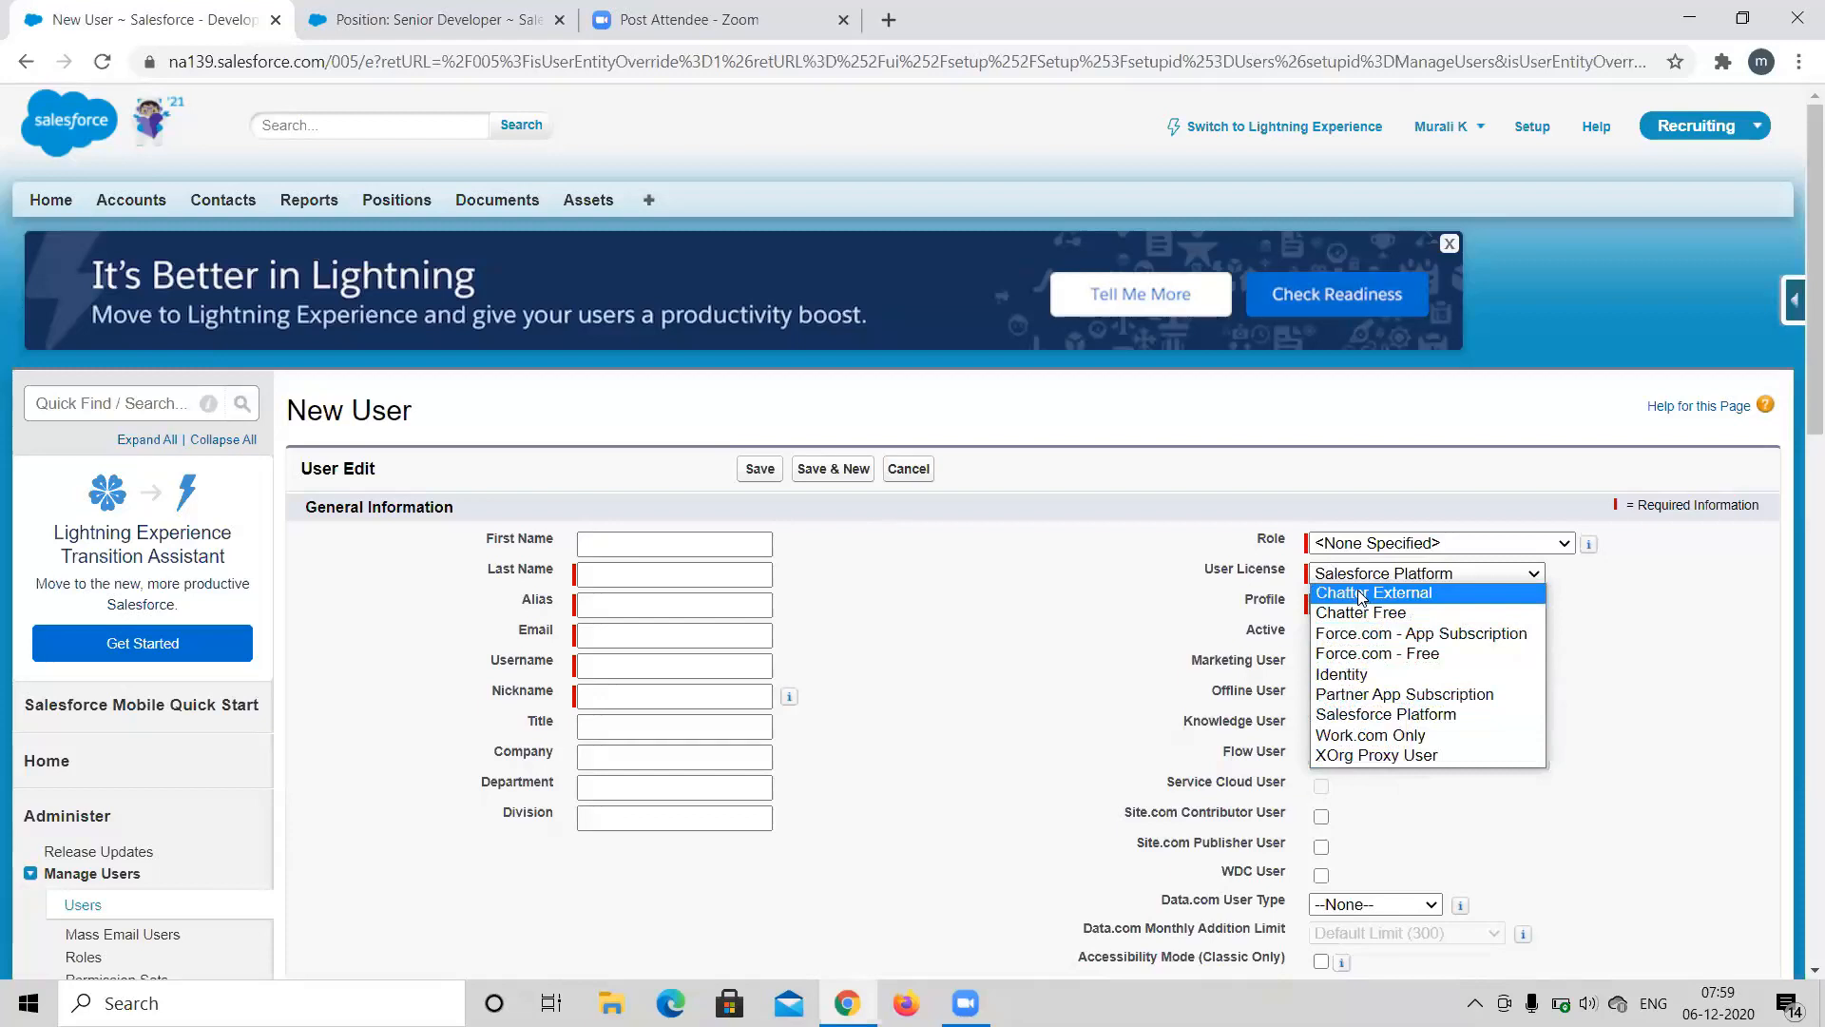
pyautogui.click(1616, 770)
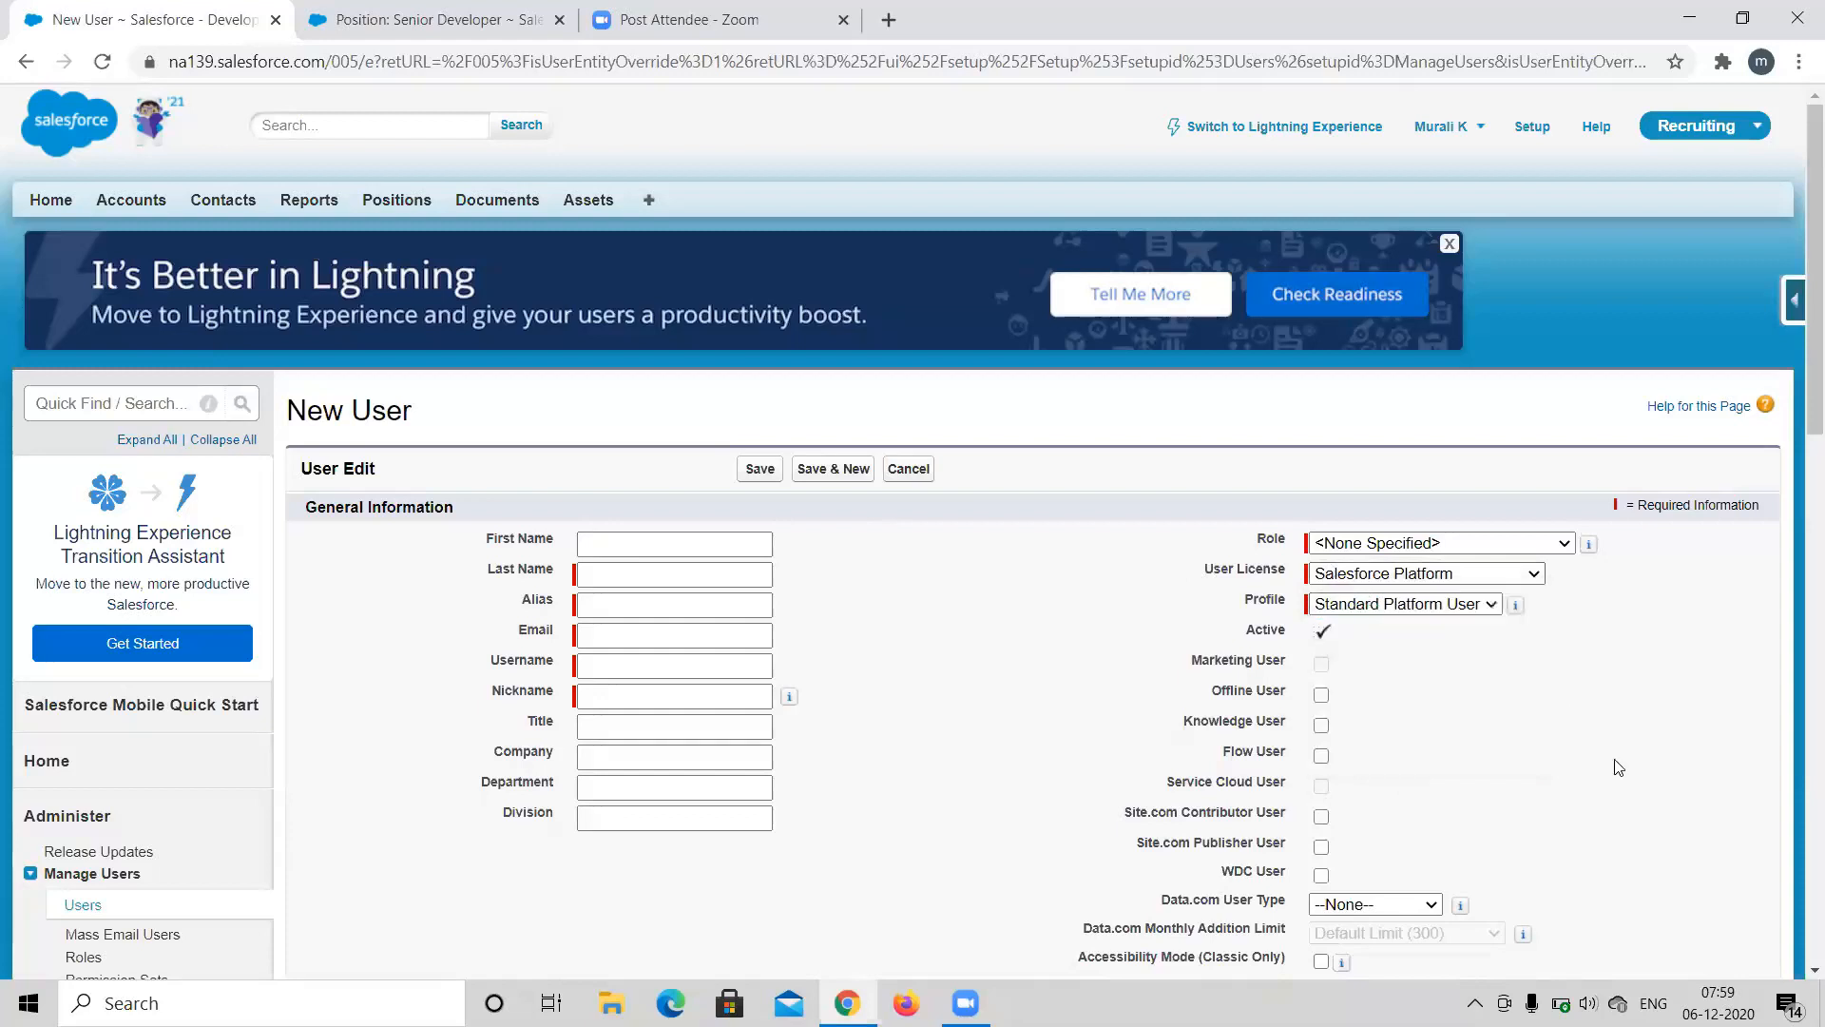
pyautogui.click(909, 470)
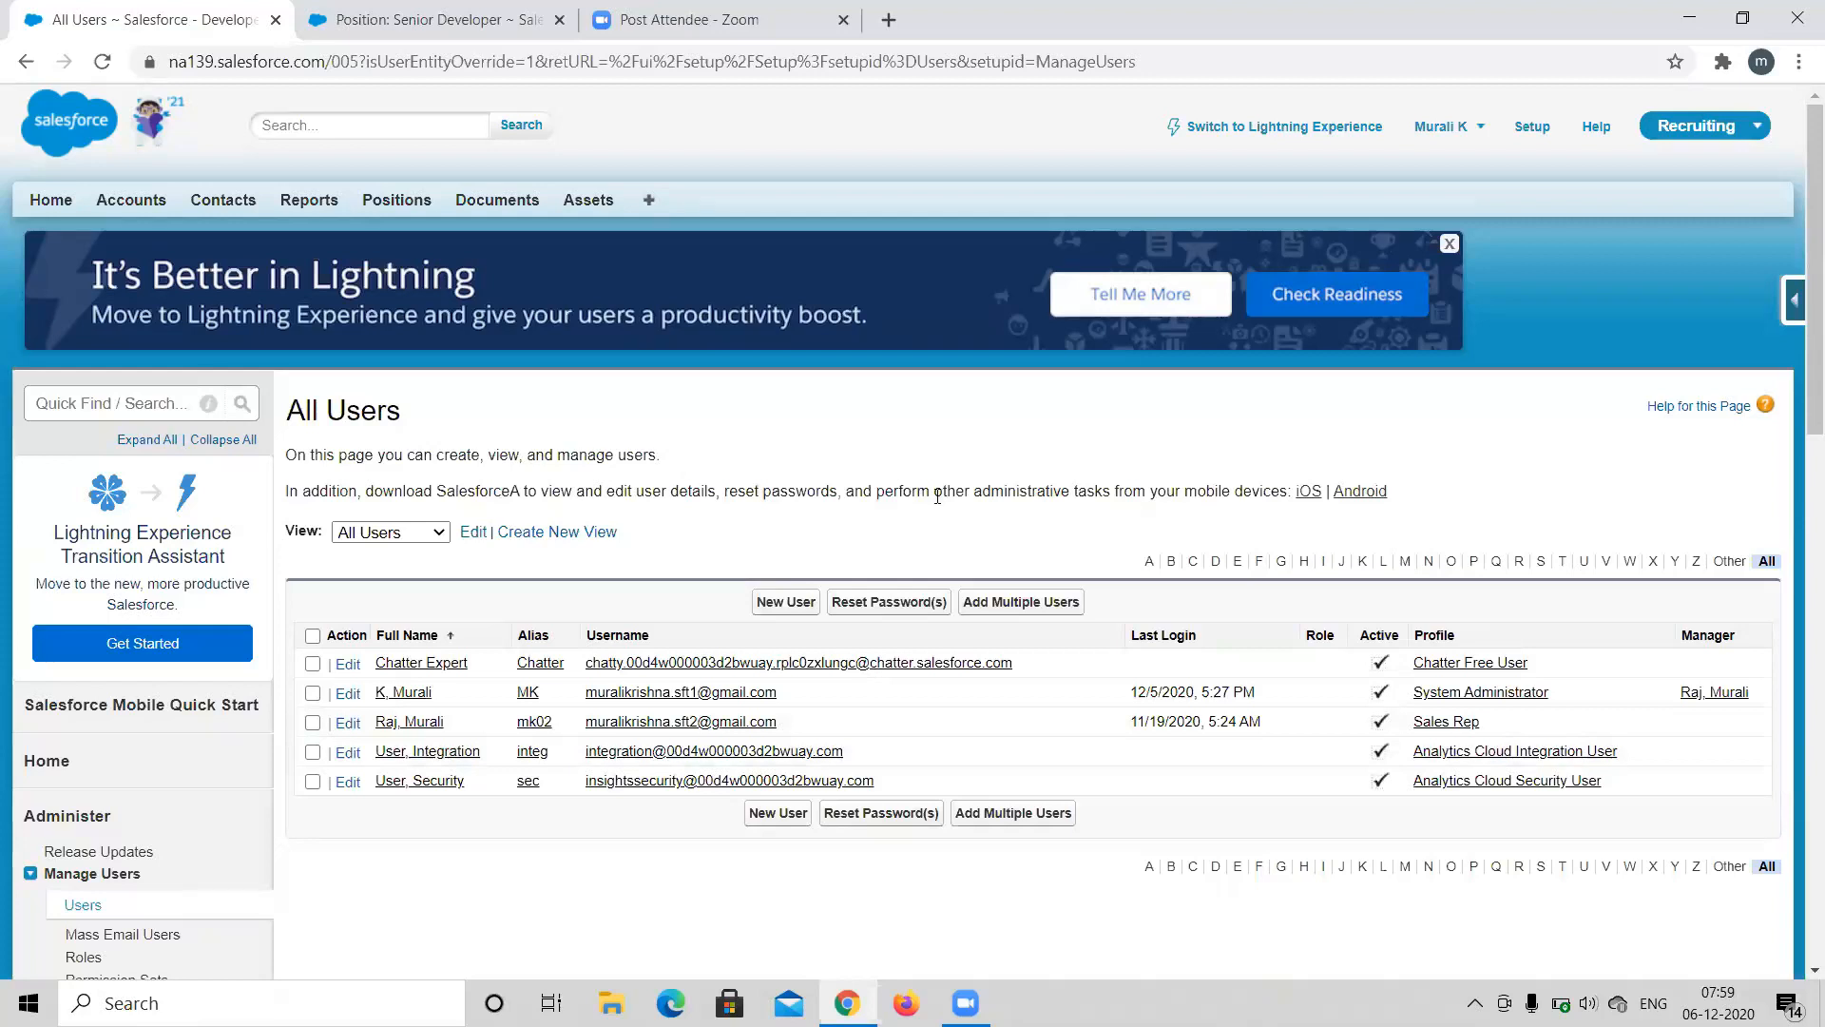
# Deactivate the user assigned to the Sales Rep profile and save with the default team removal options.
pyautogui.click(348, 728)
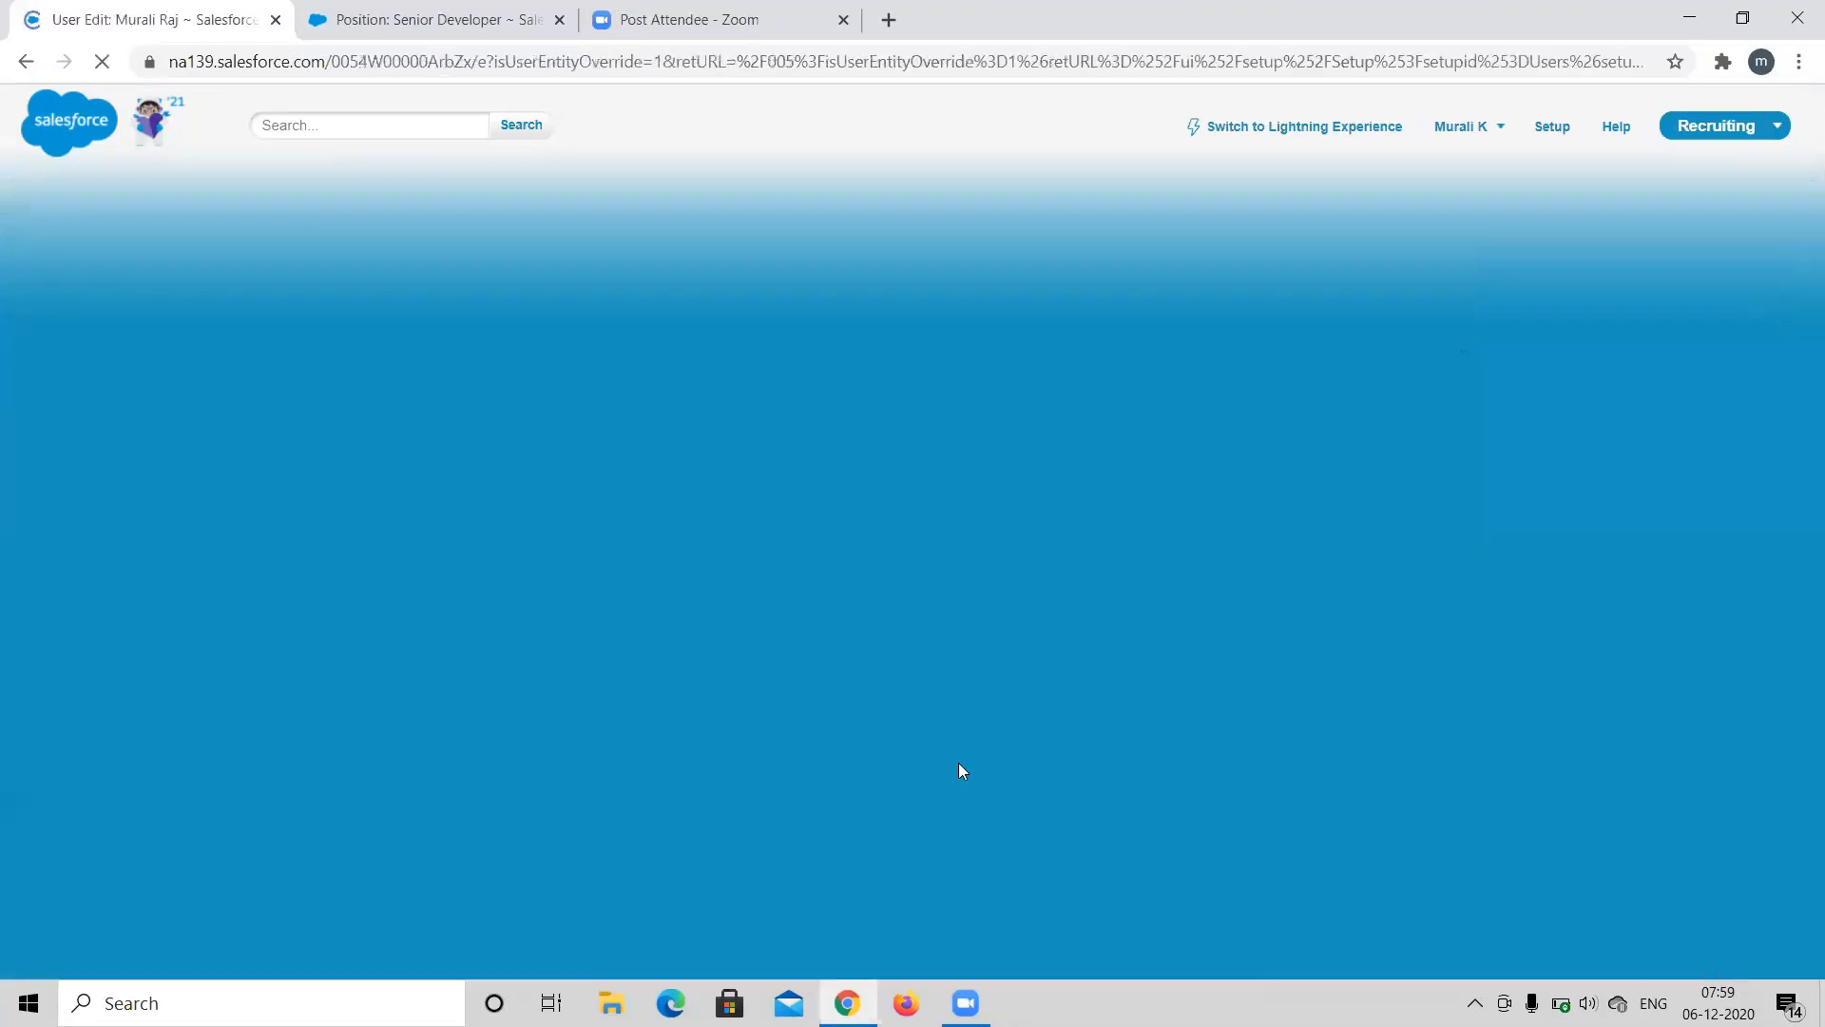
pyautogui.click(1323, 646)
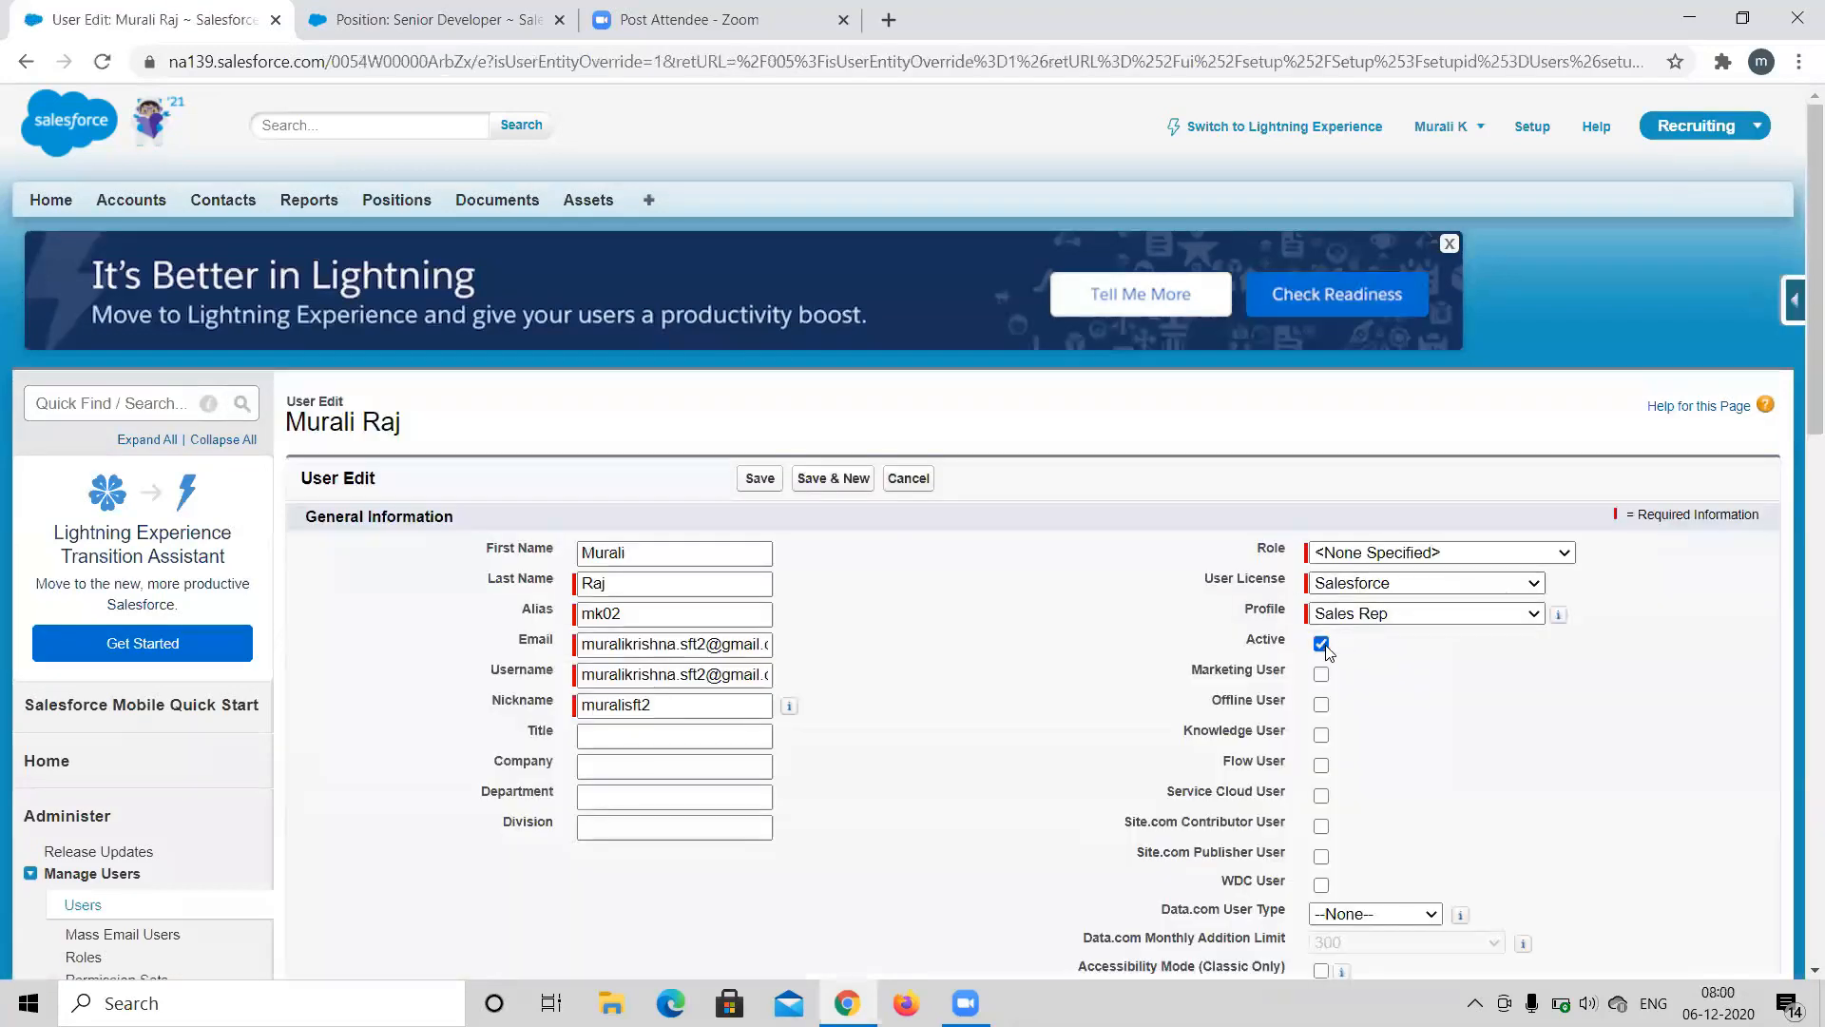
pyautogui.click(1321, 645)
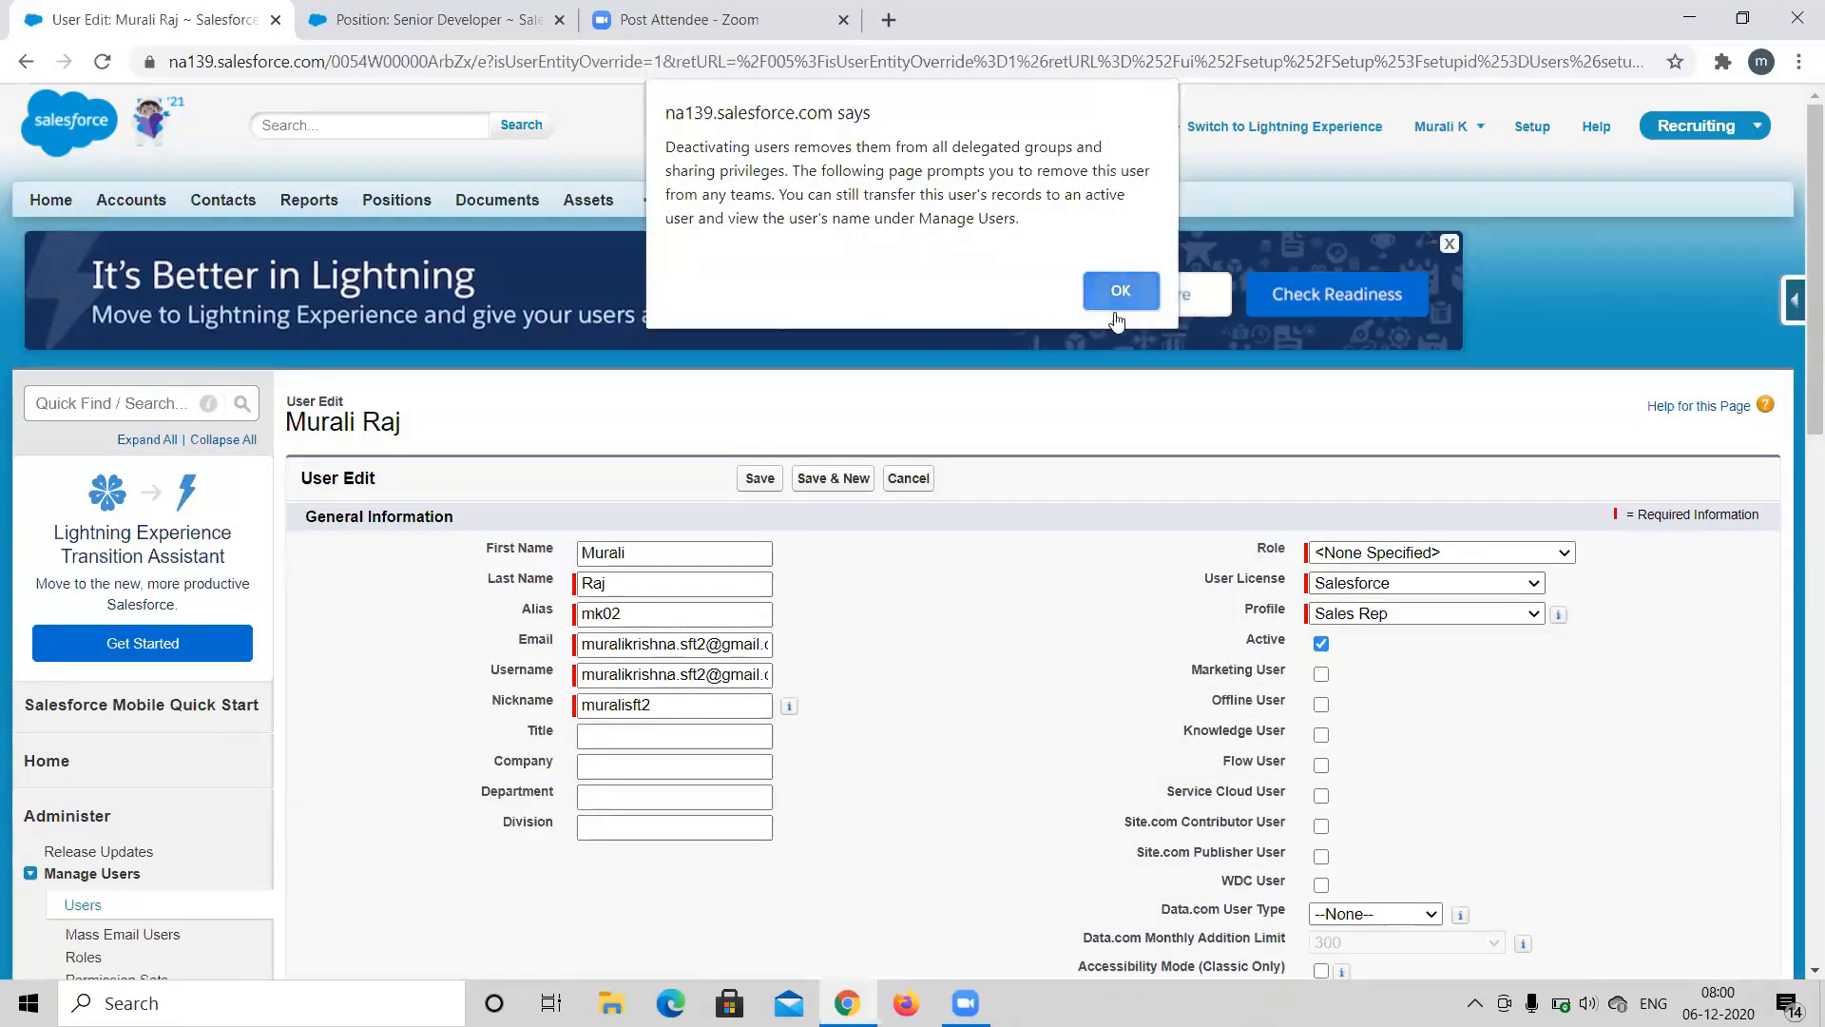
pyautogui.click(1116, 312)
pyautogui.click(766, 480)
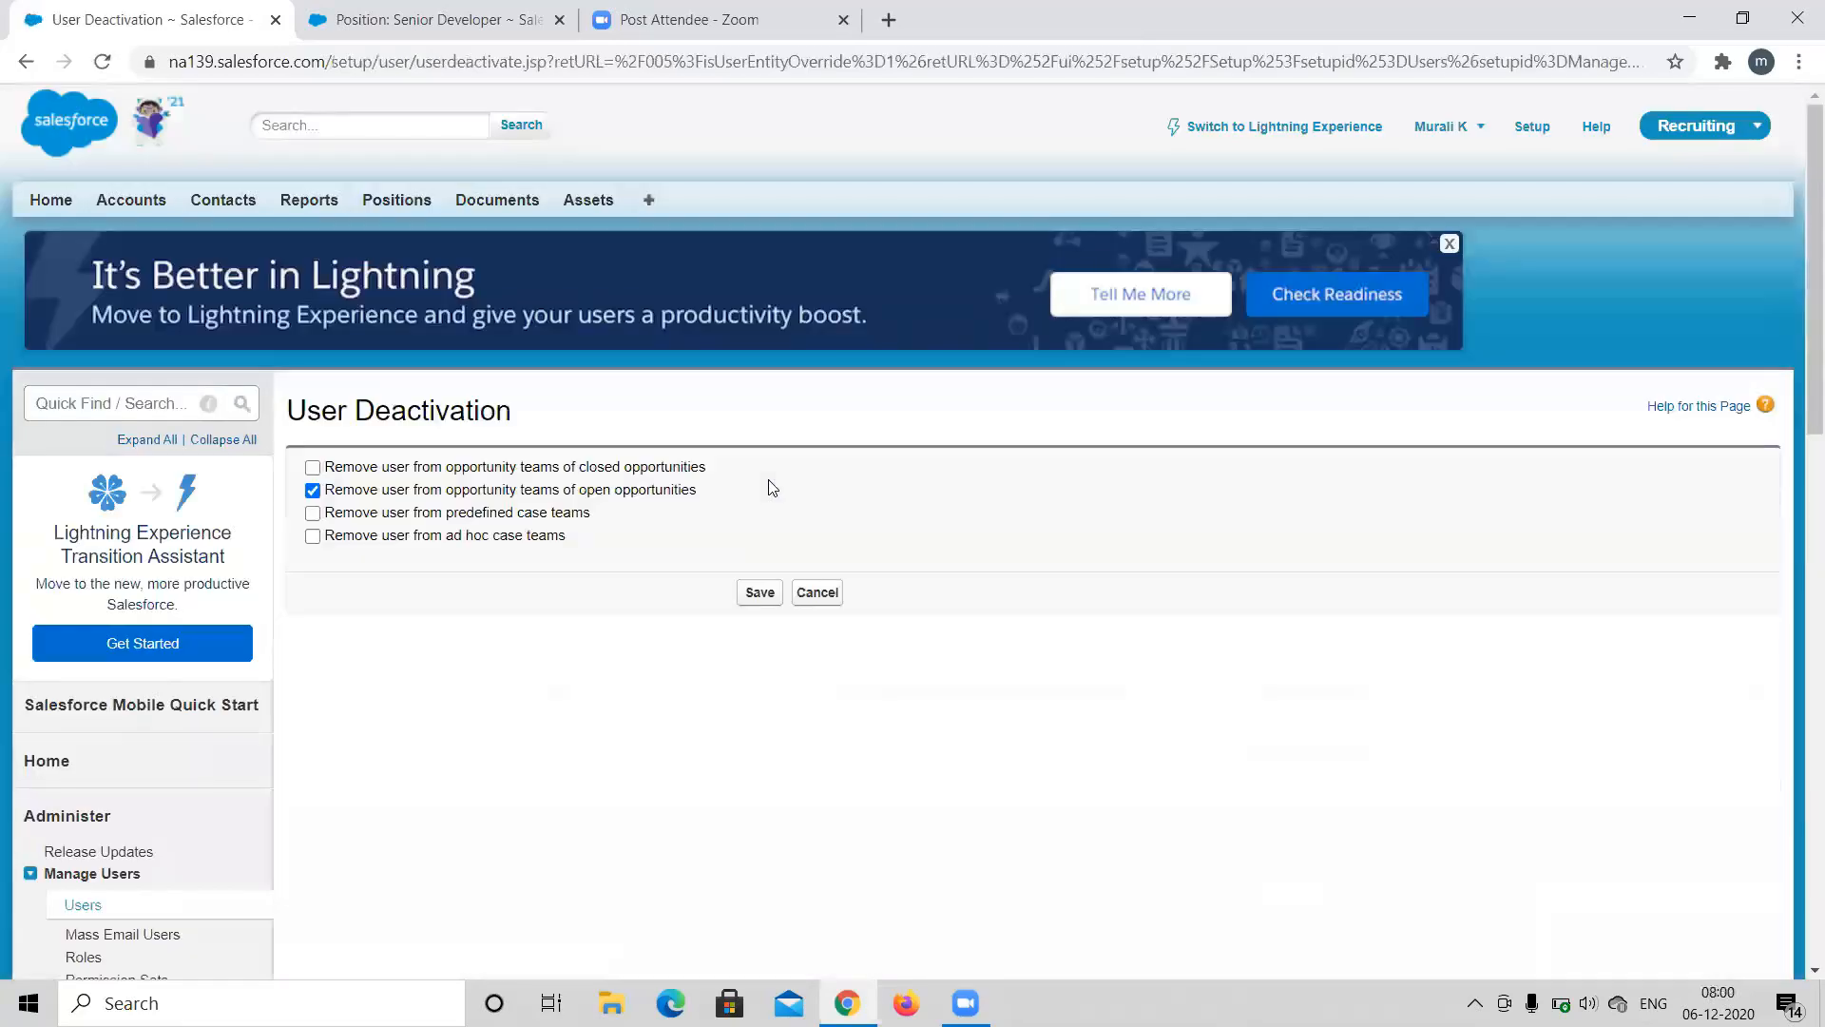
pyautogui.click(758, 591)
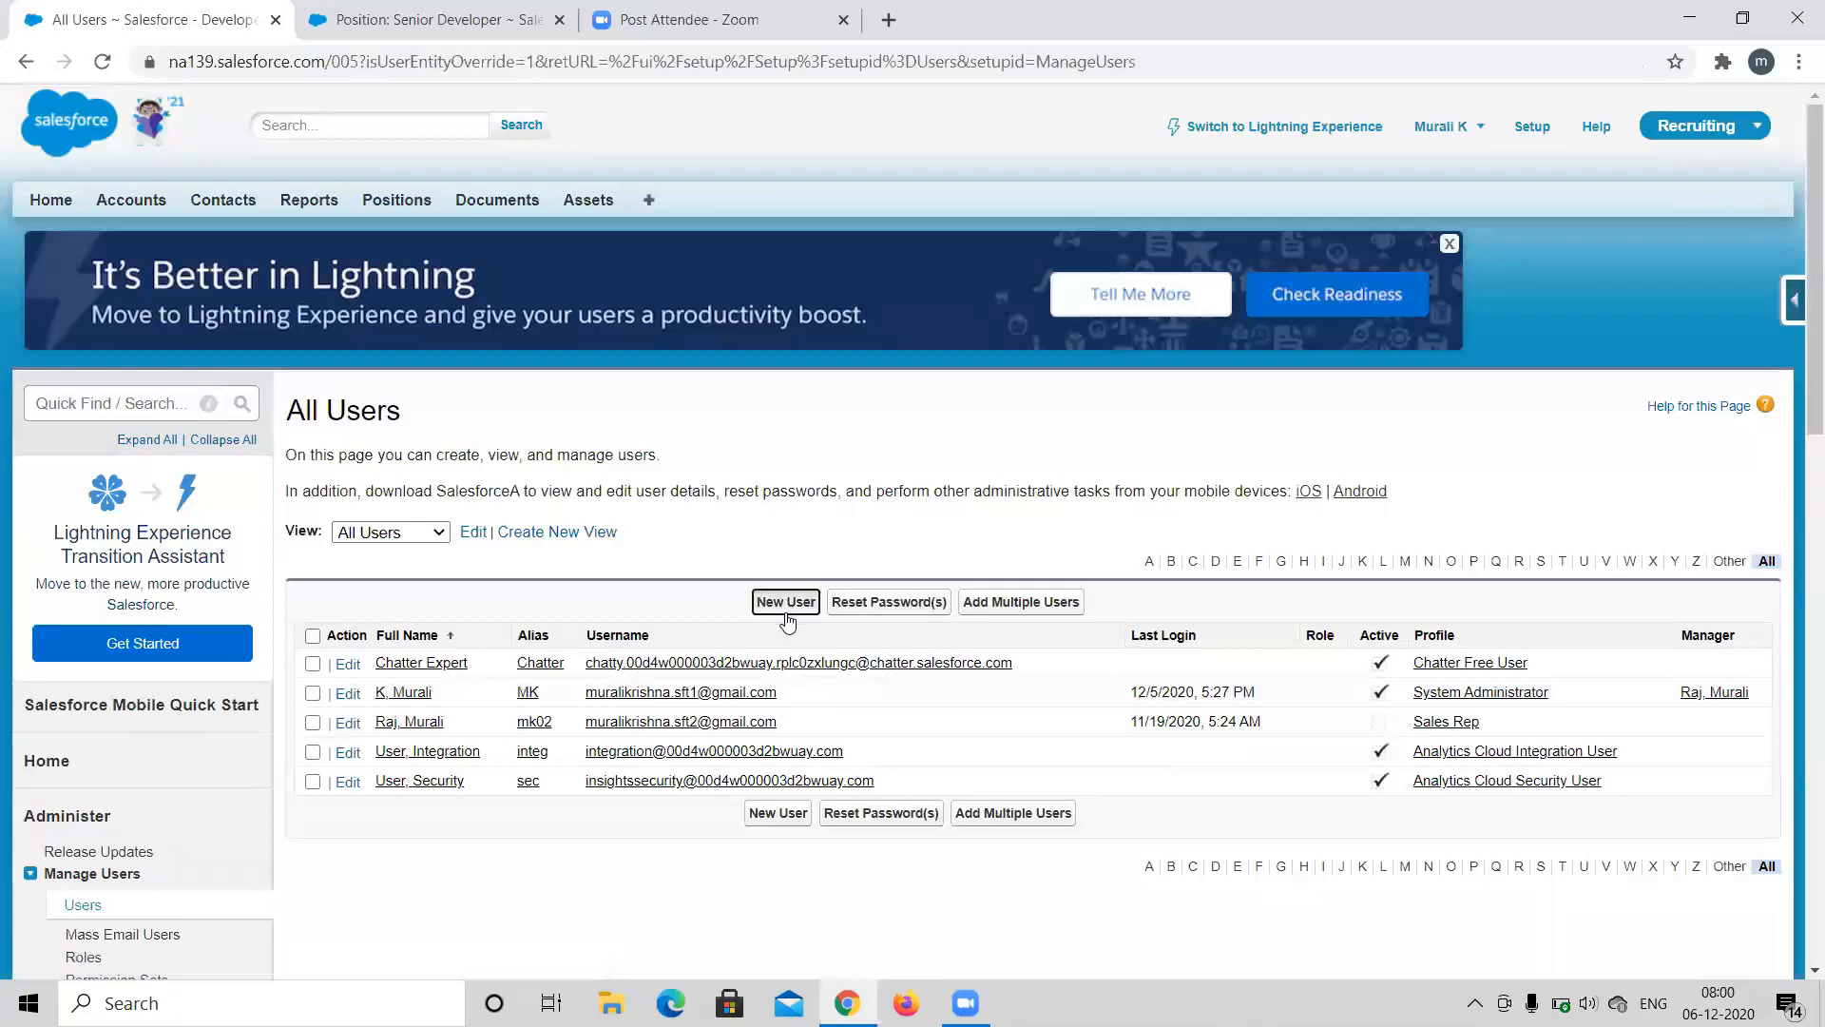
# Start a new user with the Salesforce user license and the Senior Sales Rep profile, and reopen the license choices for review.
pyautogui.click(785, 610)
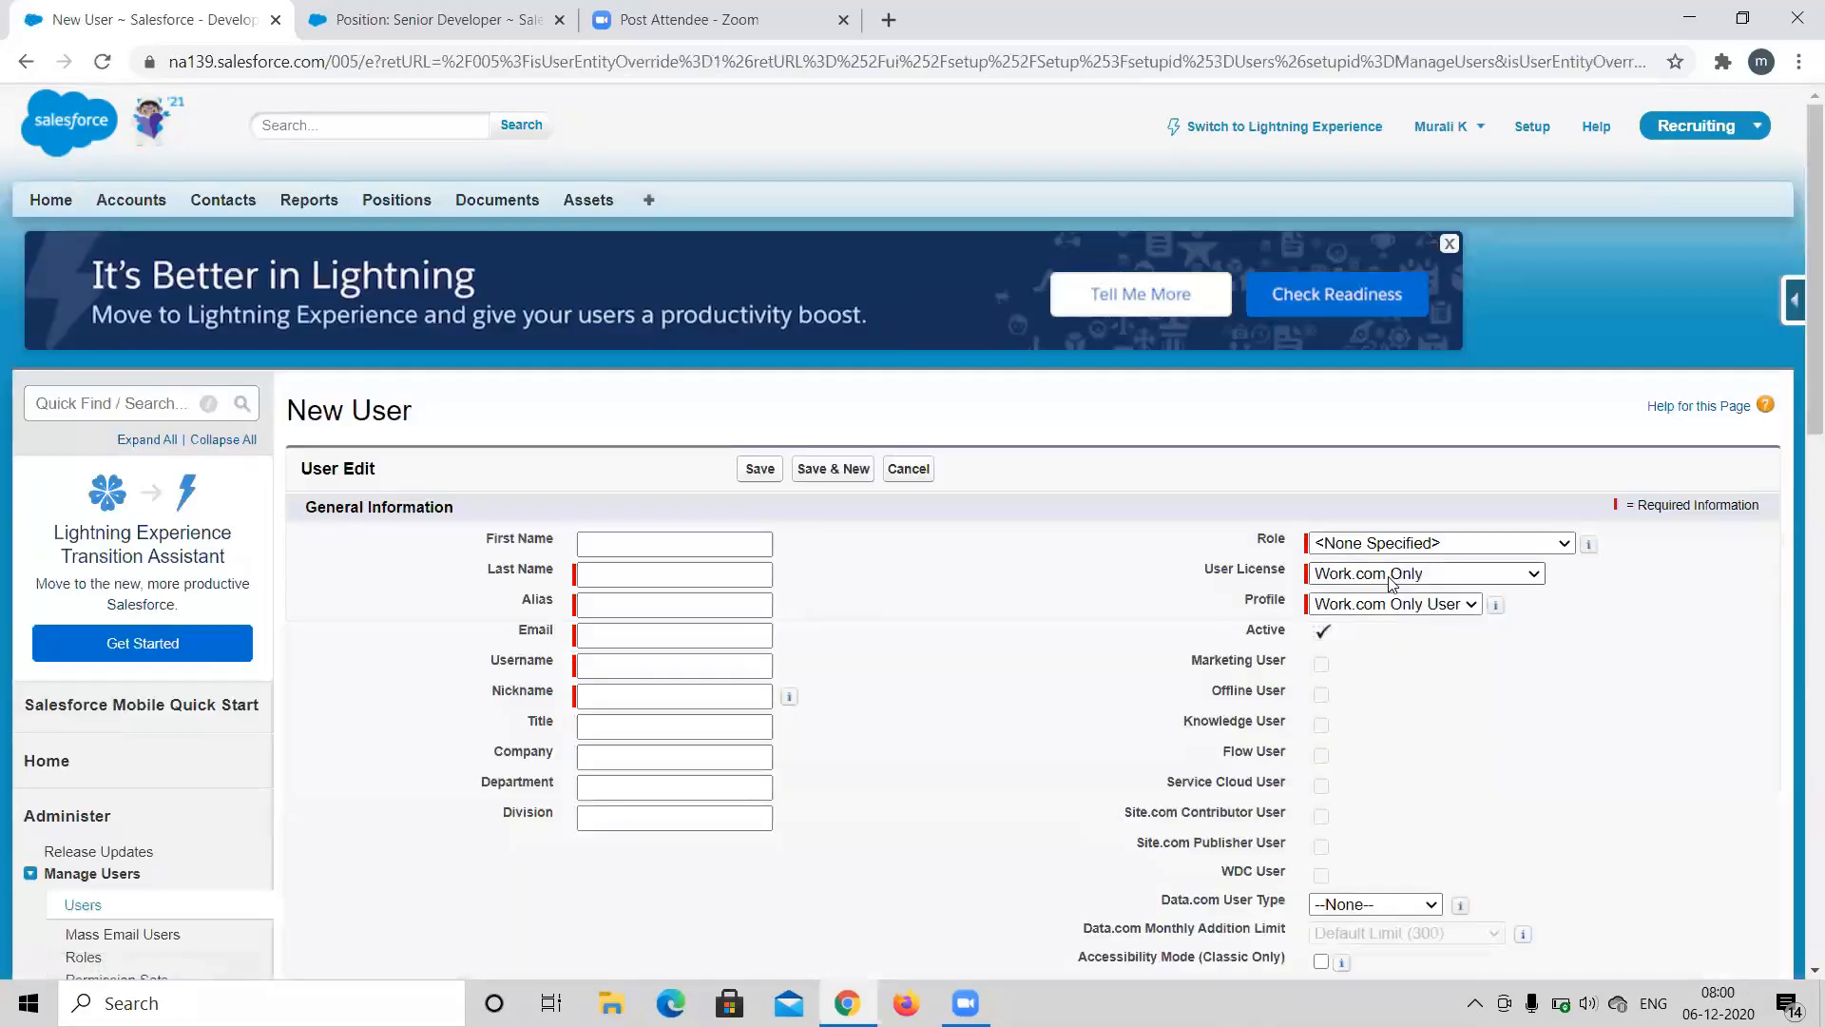
pyautogui.click(1390, 577)
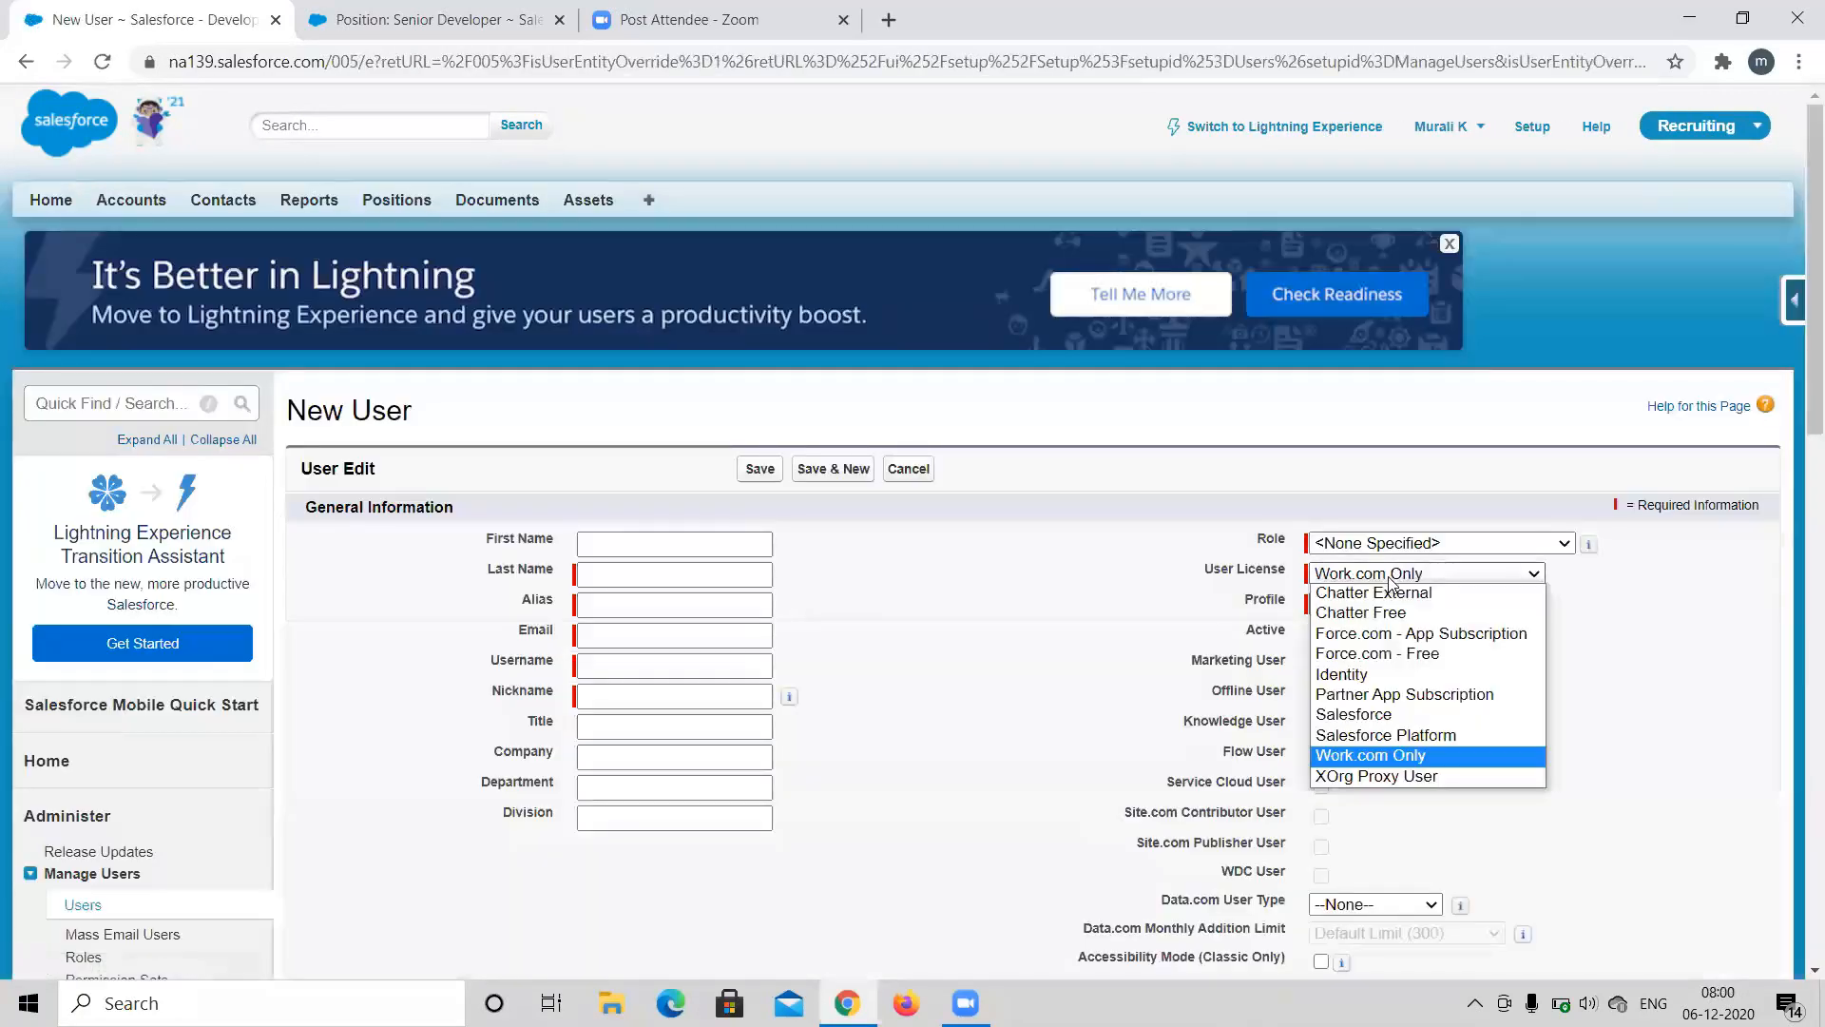
pyautogui.click(1387, 722)
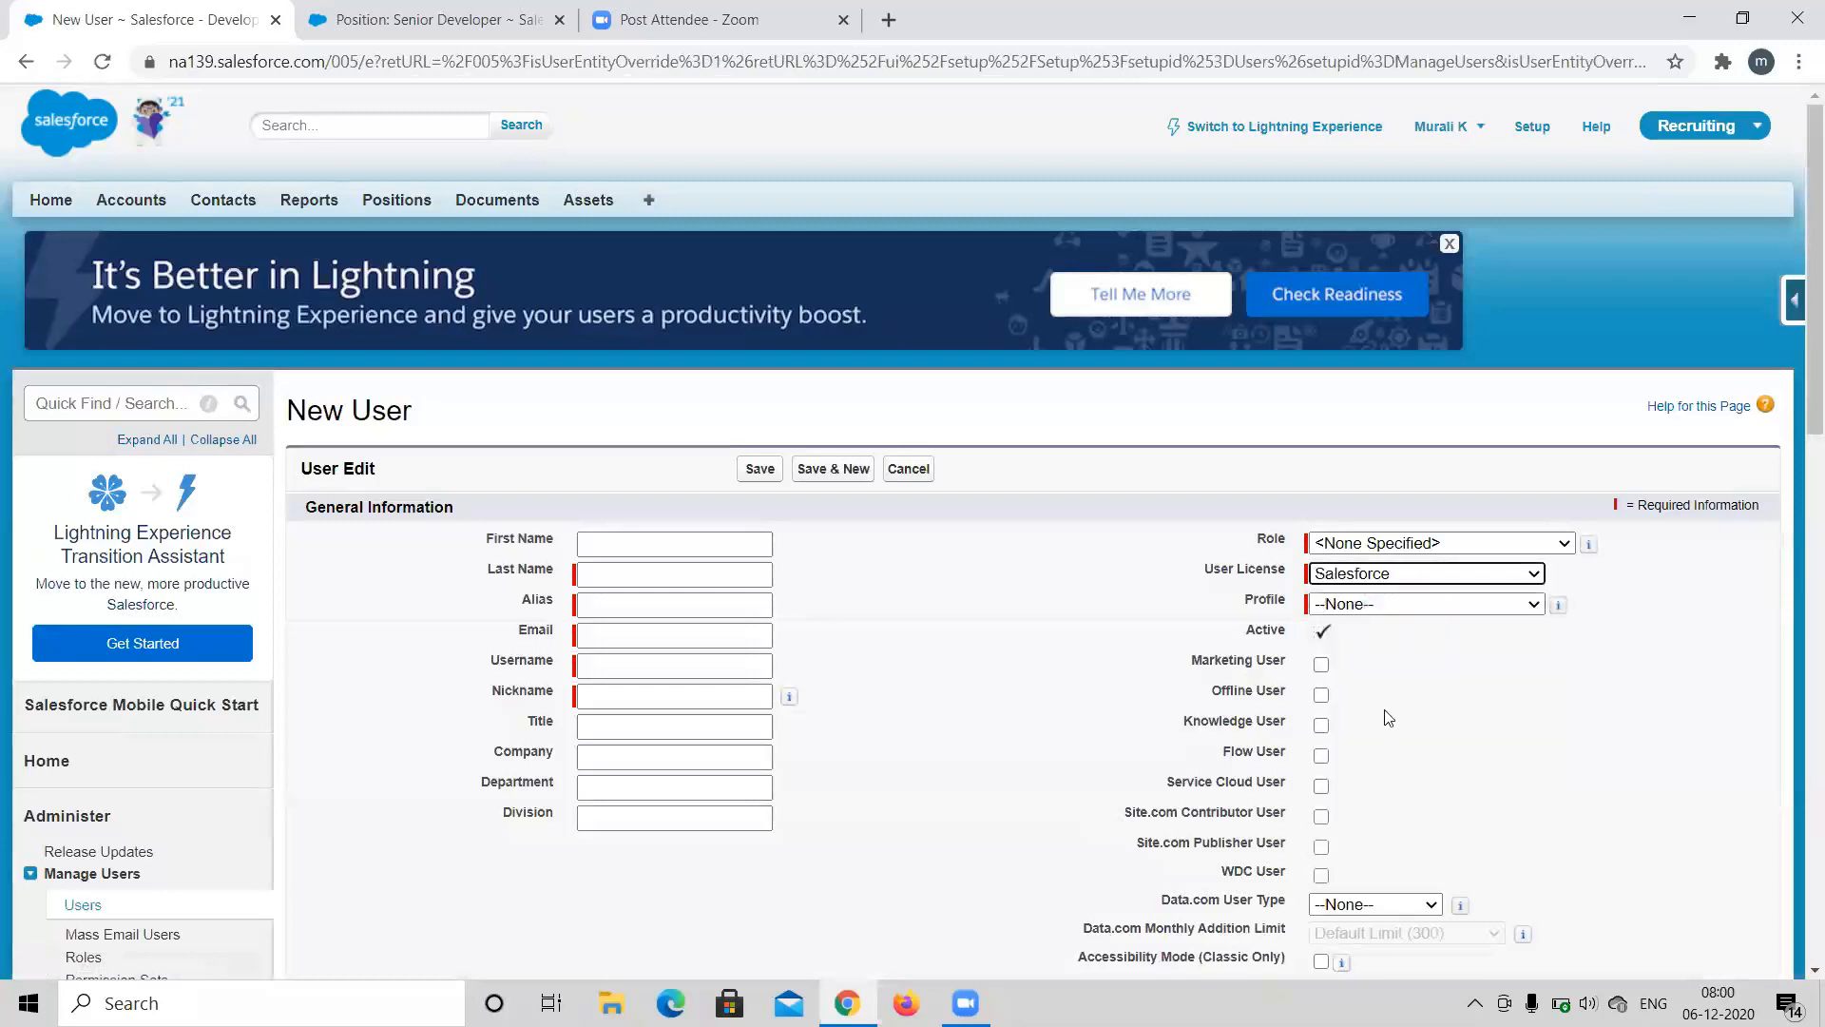
pyautogui.click(1372, 606)
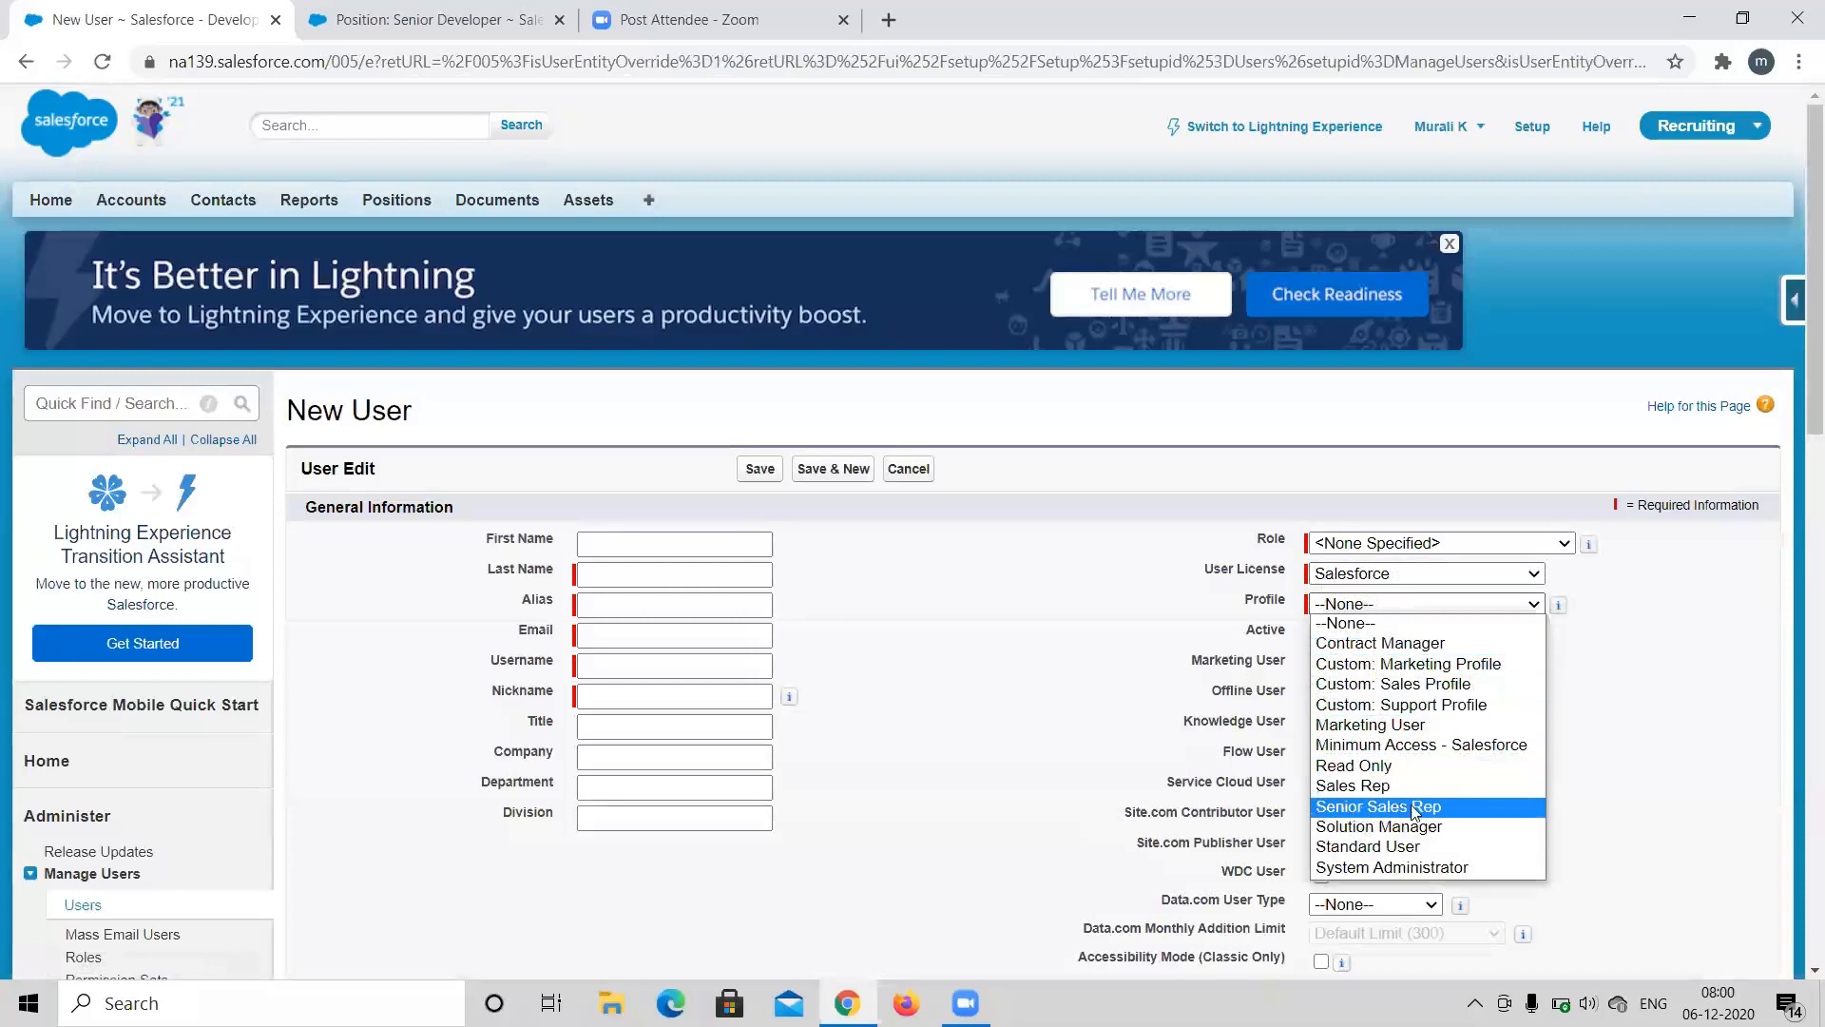
pyautogui.click(1390, 811)
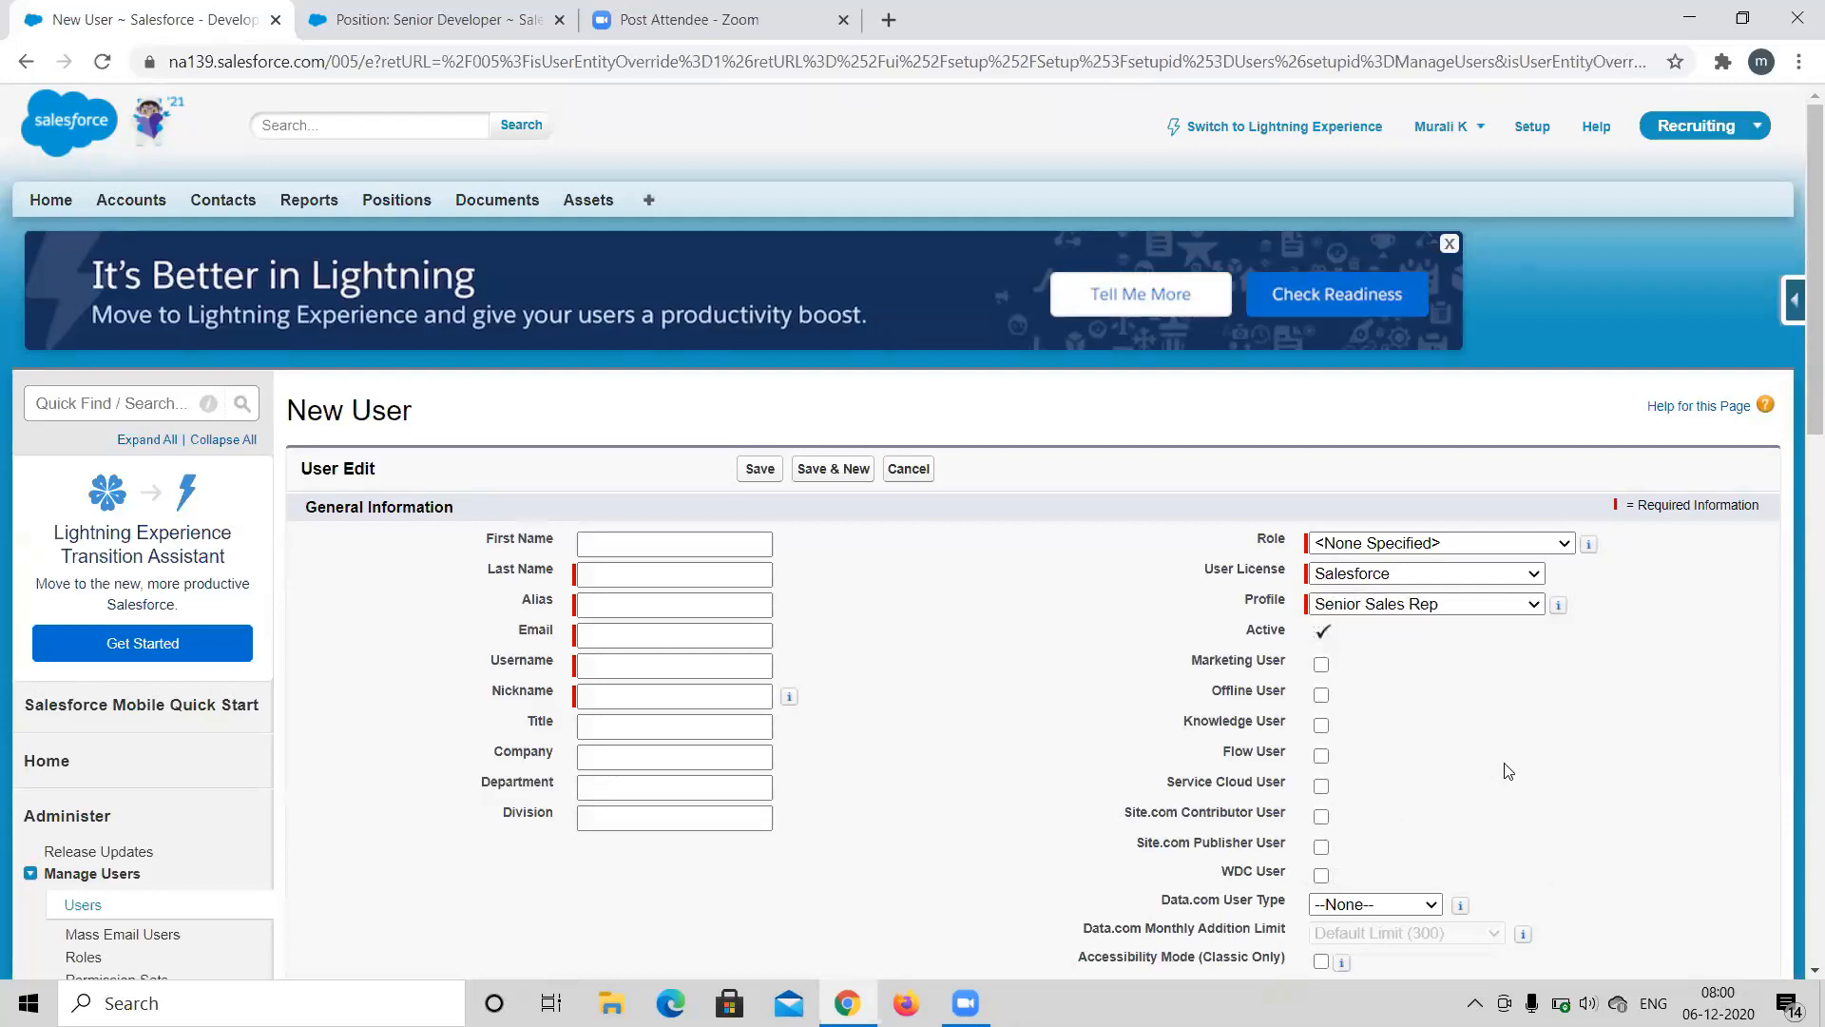
pyautogui.click(1420, 575)
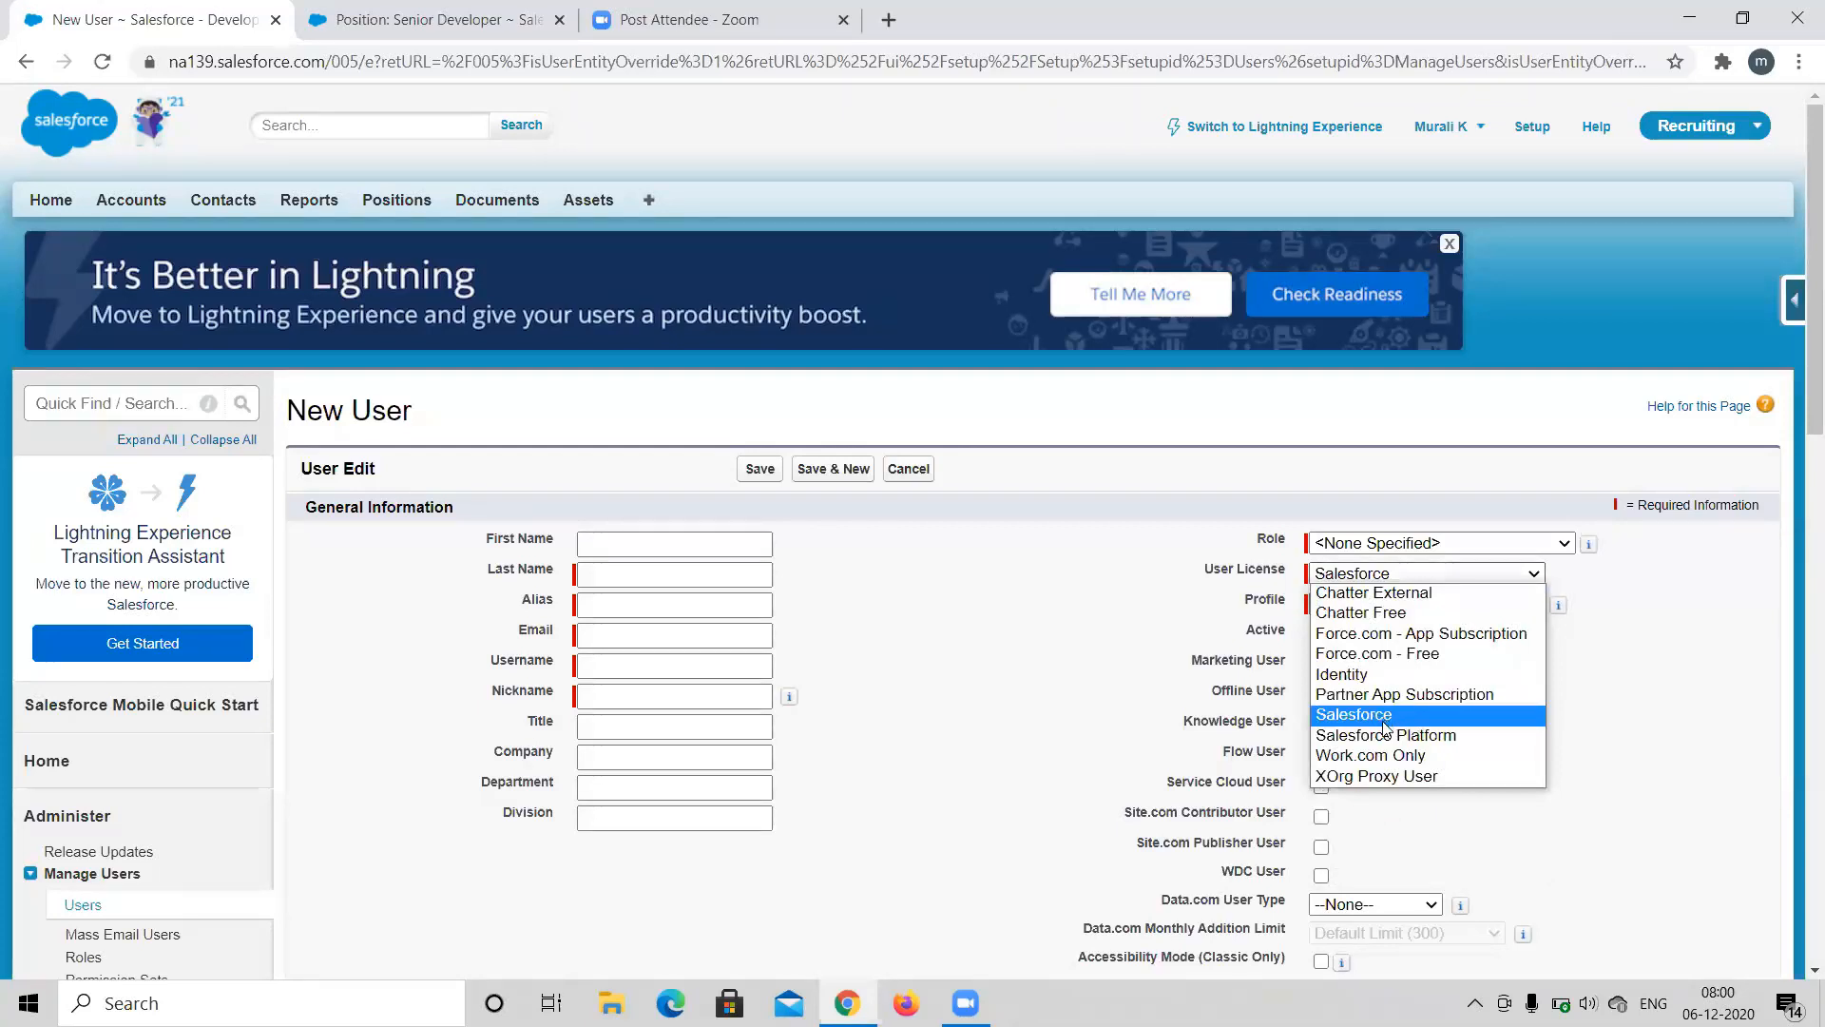
# Dismiss the license choices, search setup for "pro", and open the Profiles list.
pyautogui.click(1574, 721)
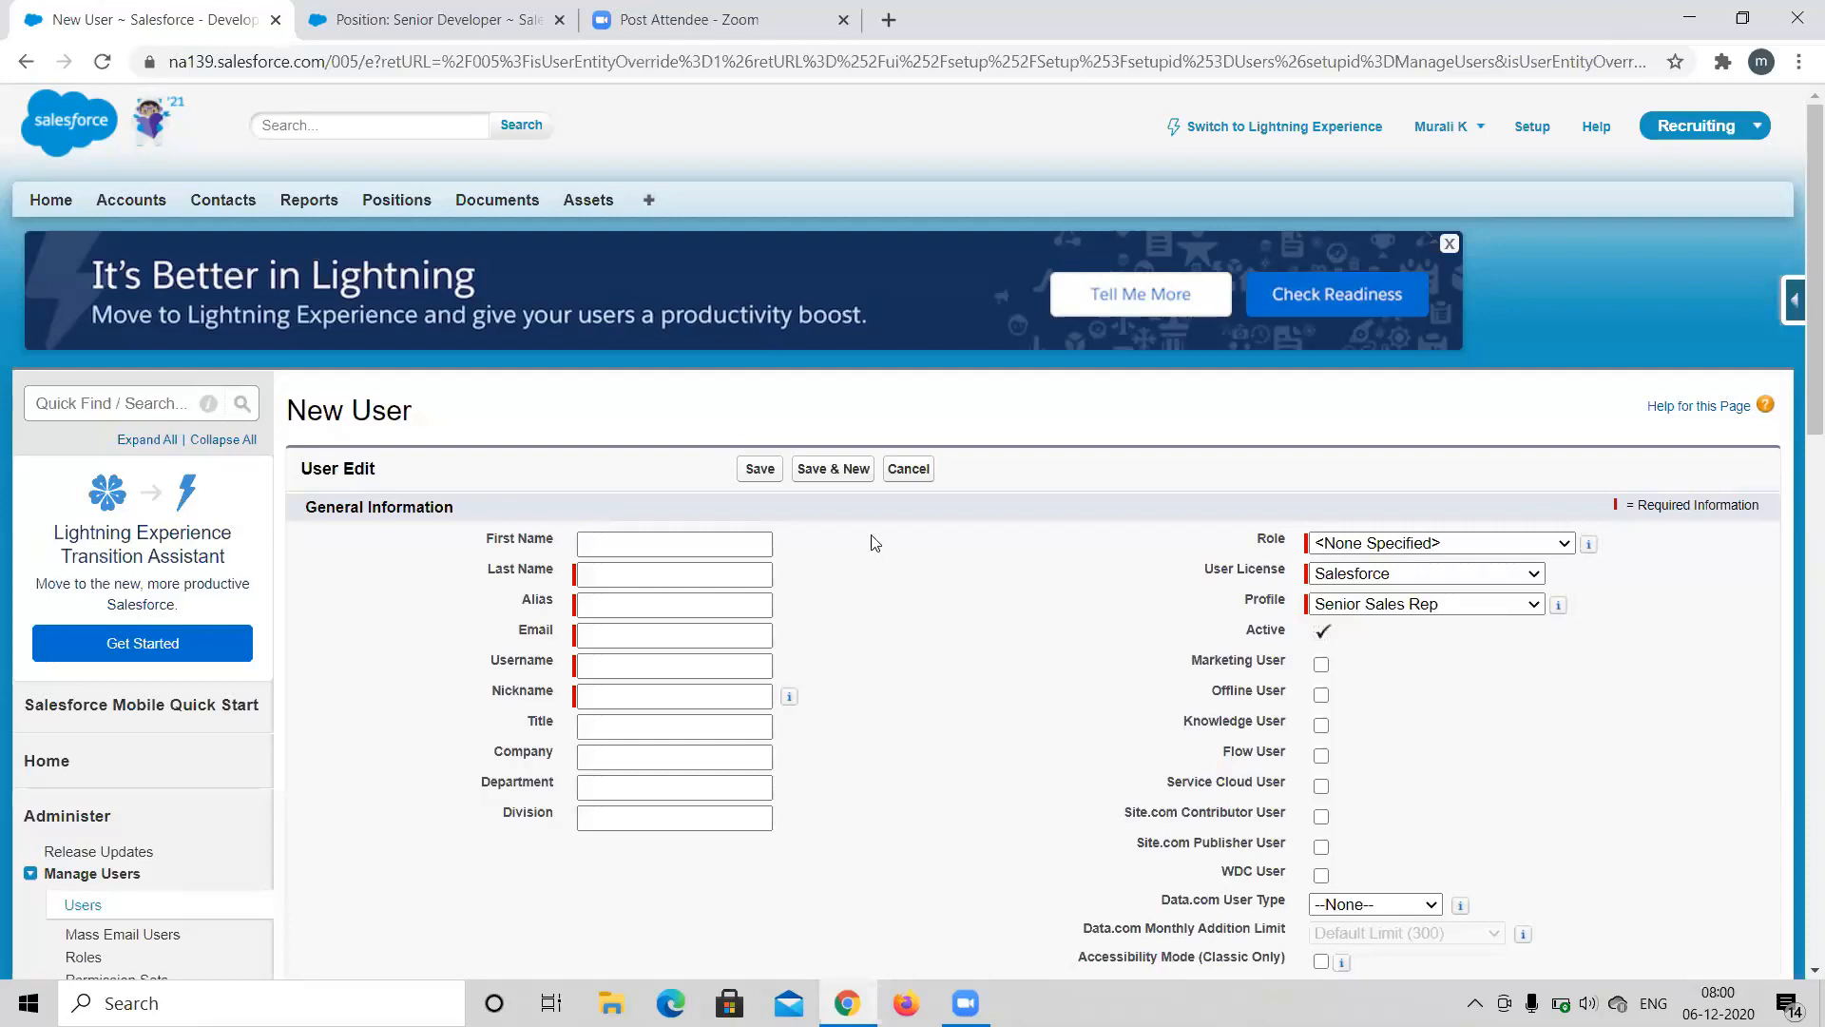
pyautogui.click(167, 403)
pyautogui.write('p')
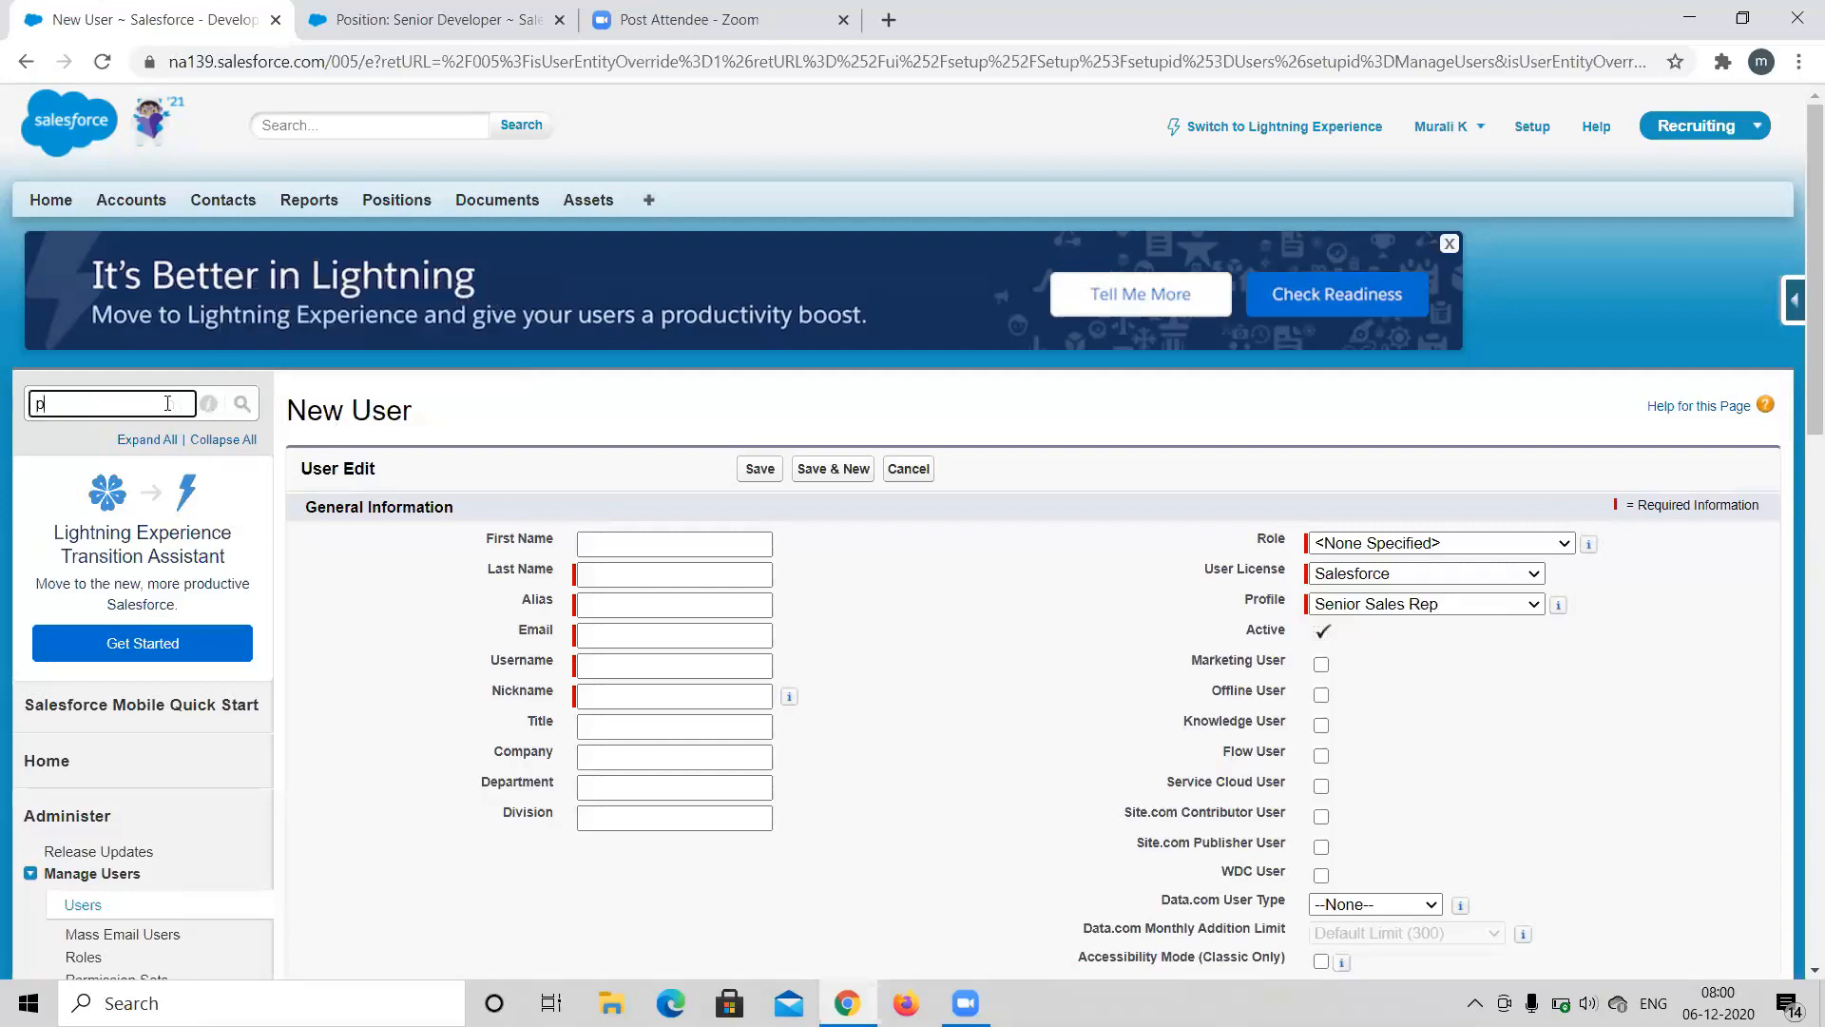
pyautogui.write('ro')
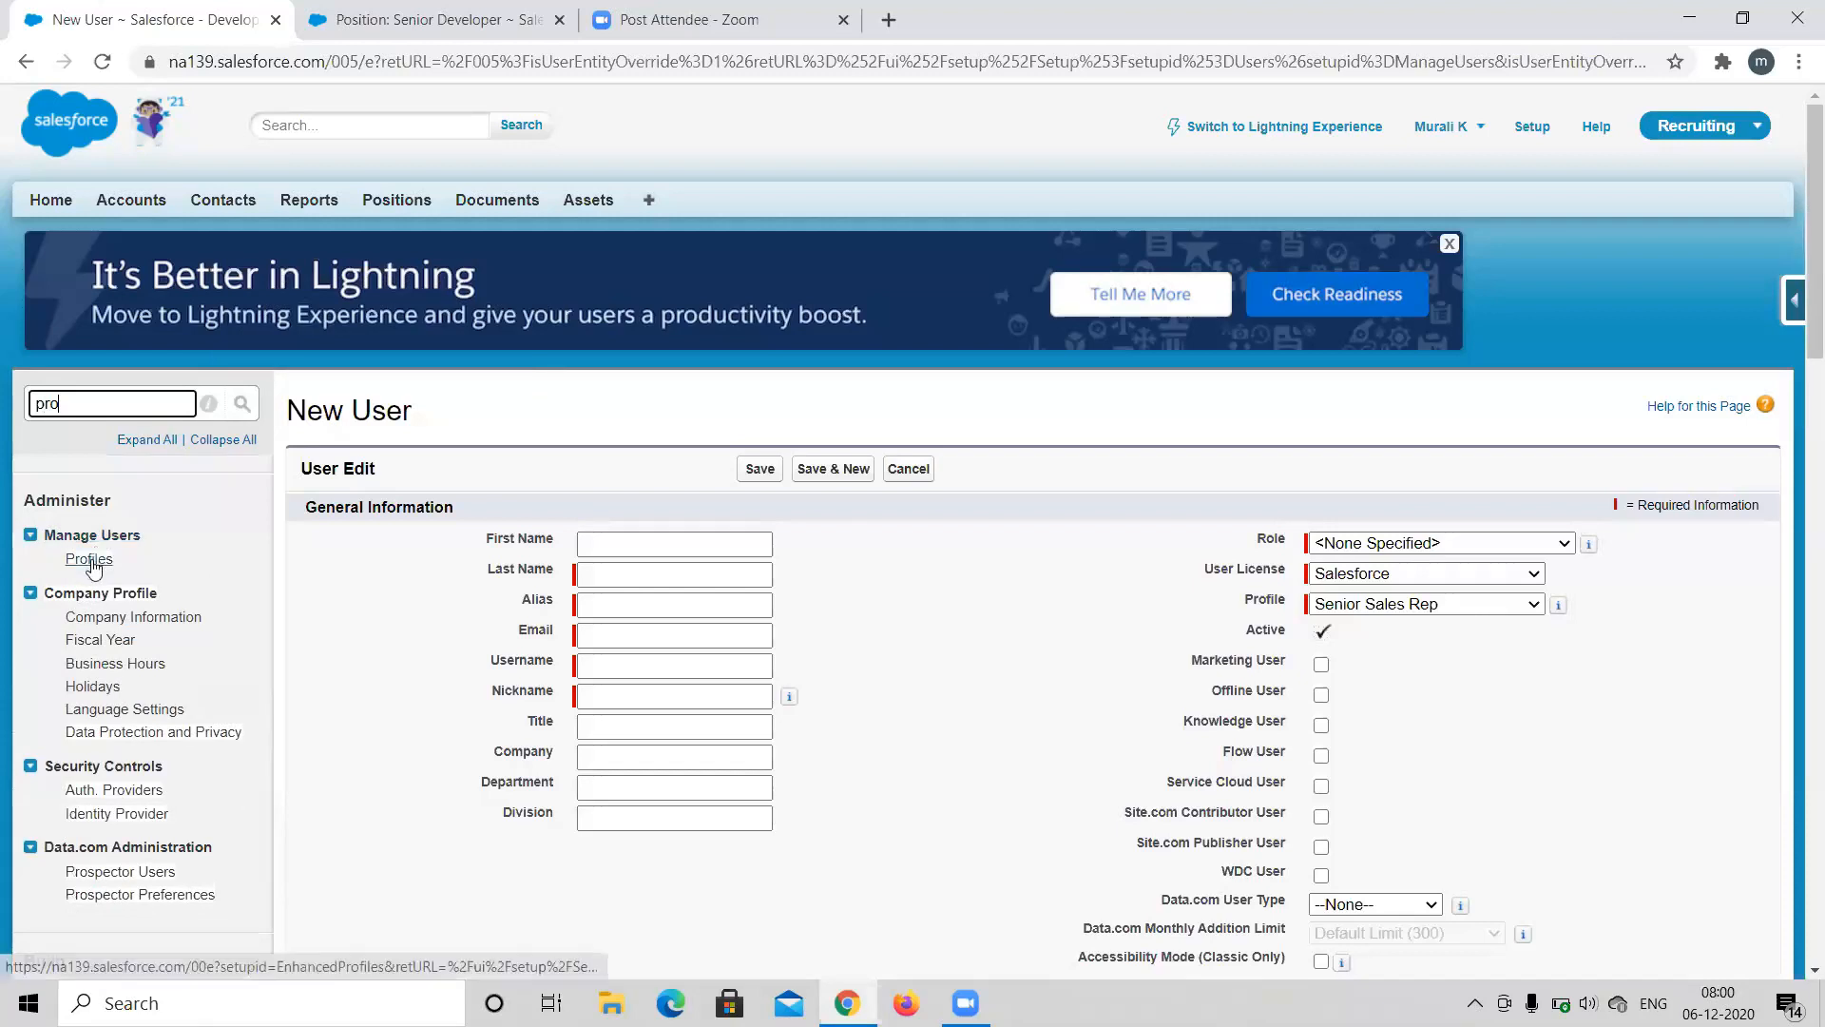
pyautogui.click(90, 560)
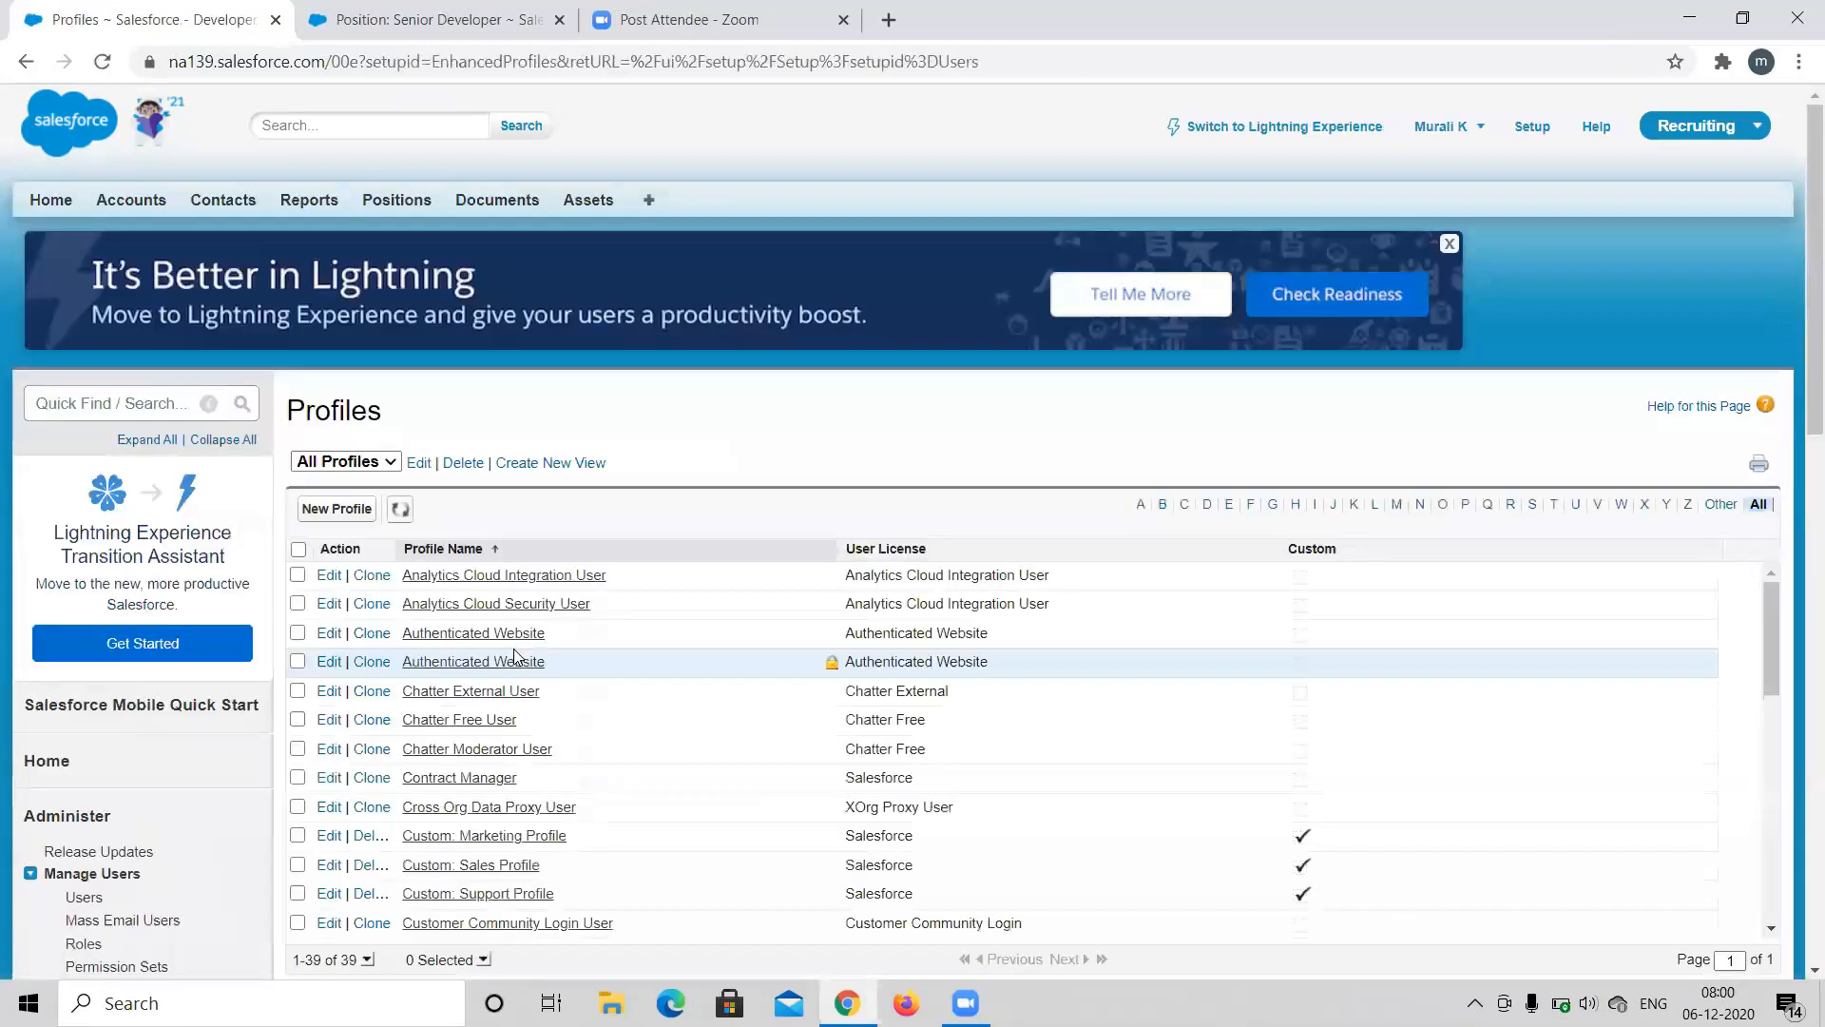
# Open the clone form for the Read Only profile, review its existing profile and profile name fields, and cancel it.
pyautogui.scroll(-8, 514, 656)
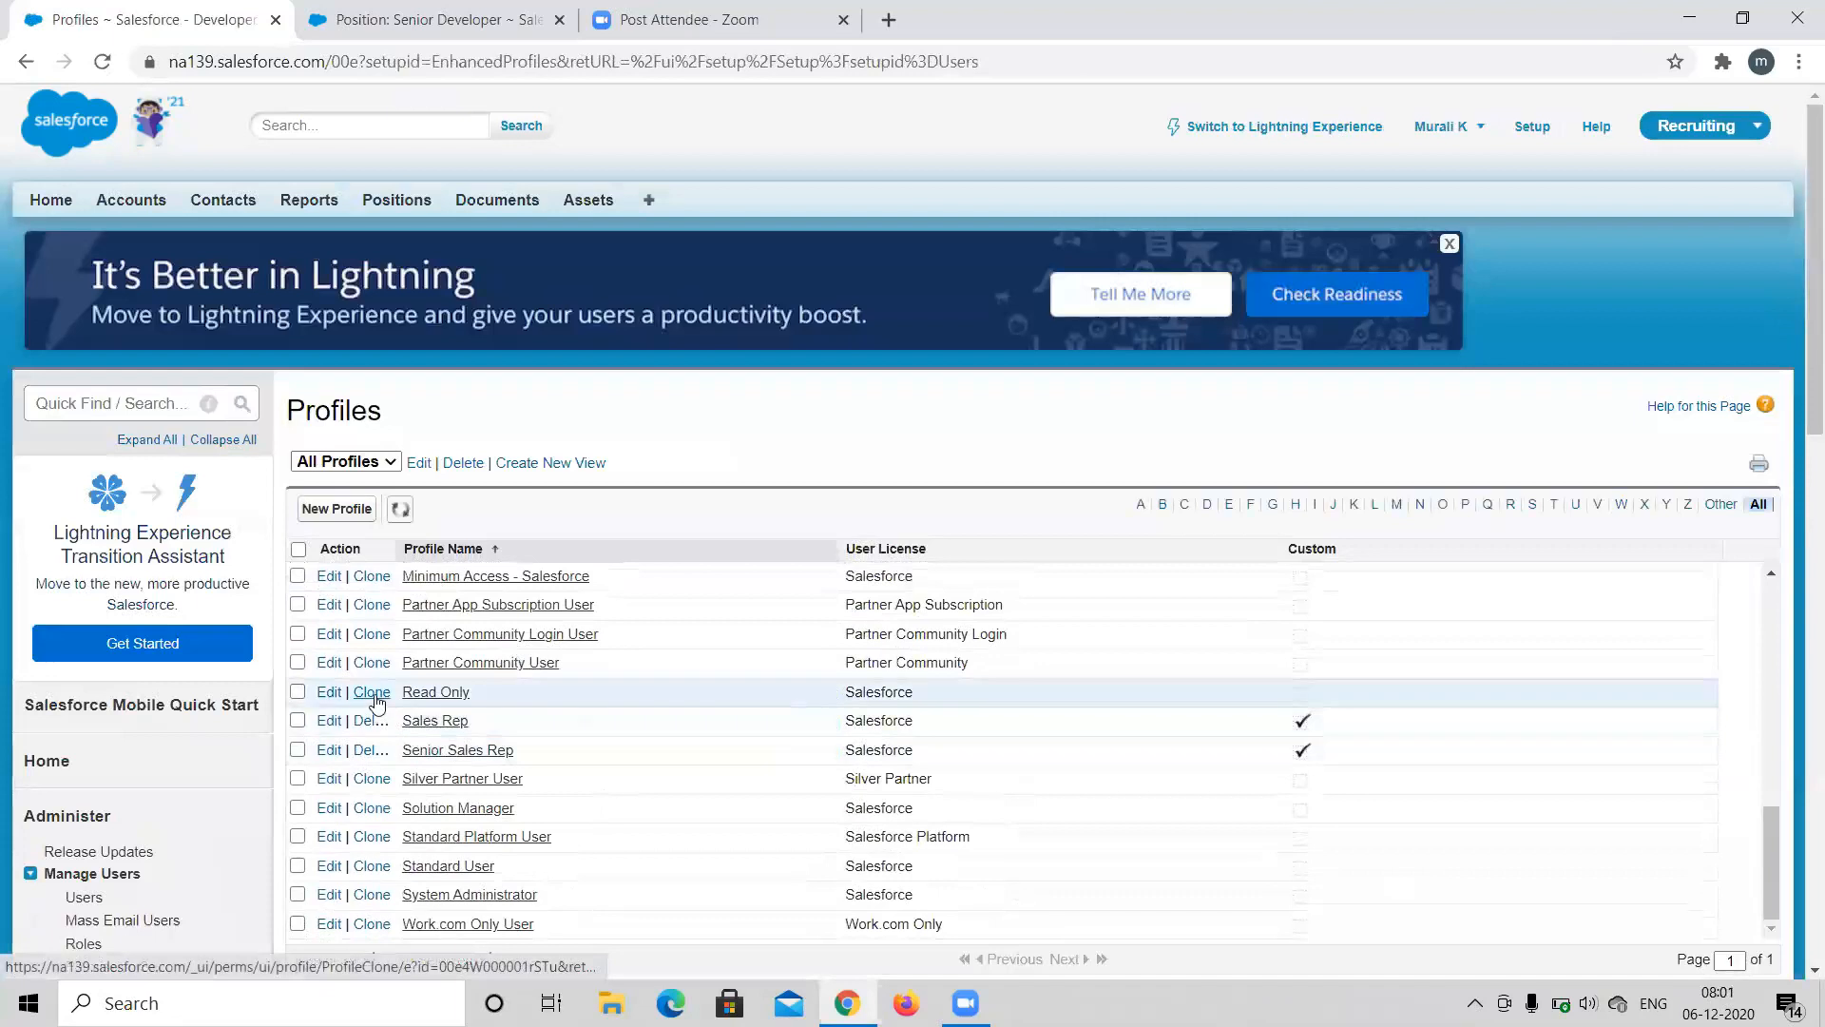
pyautogui.click(376, 697)
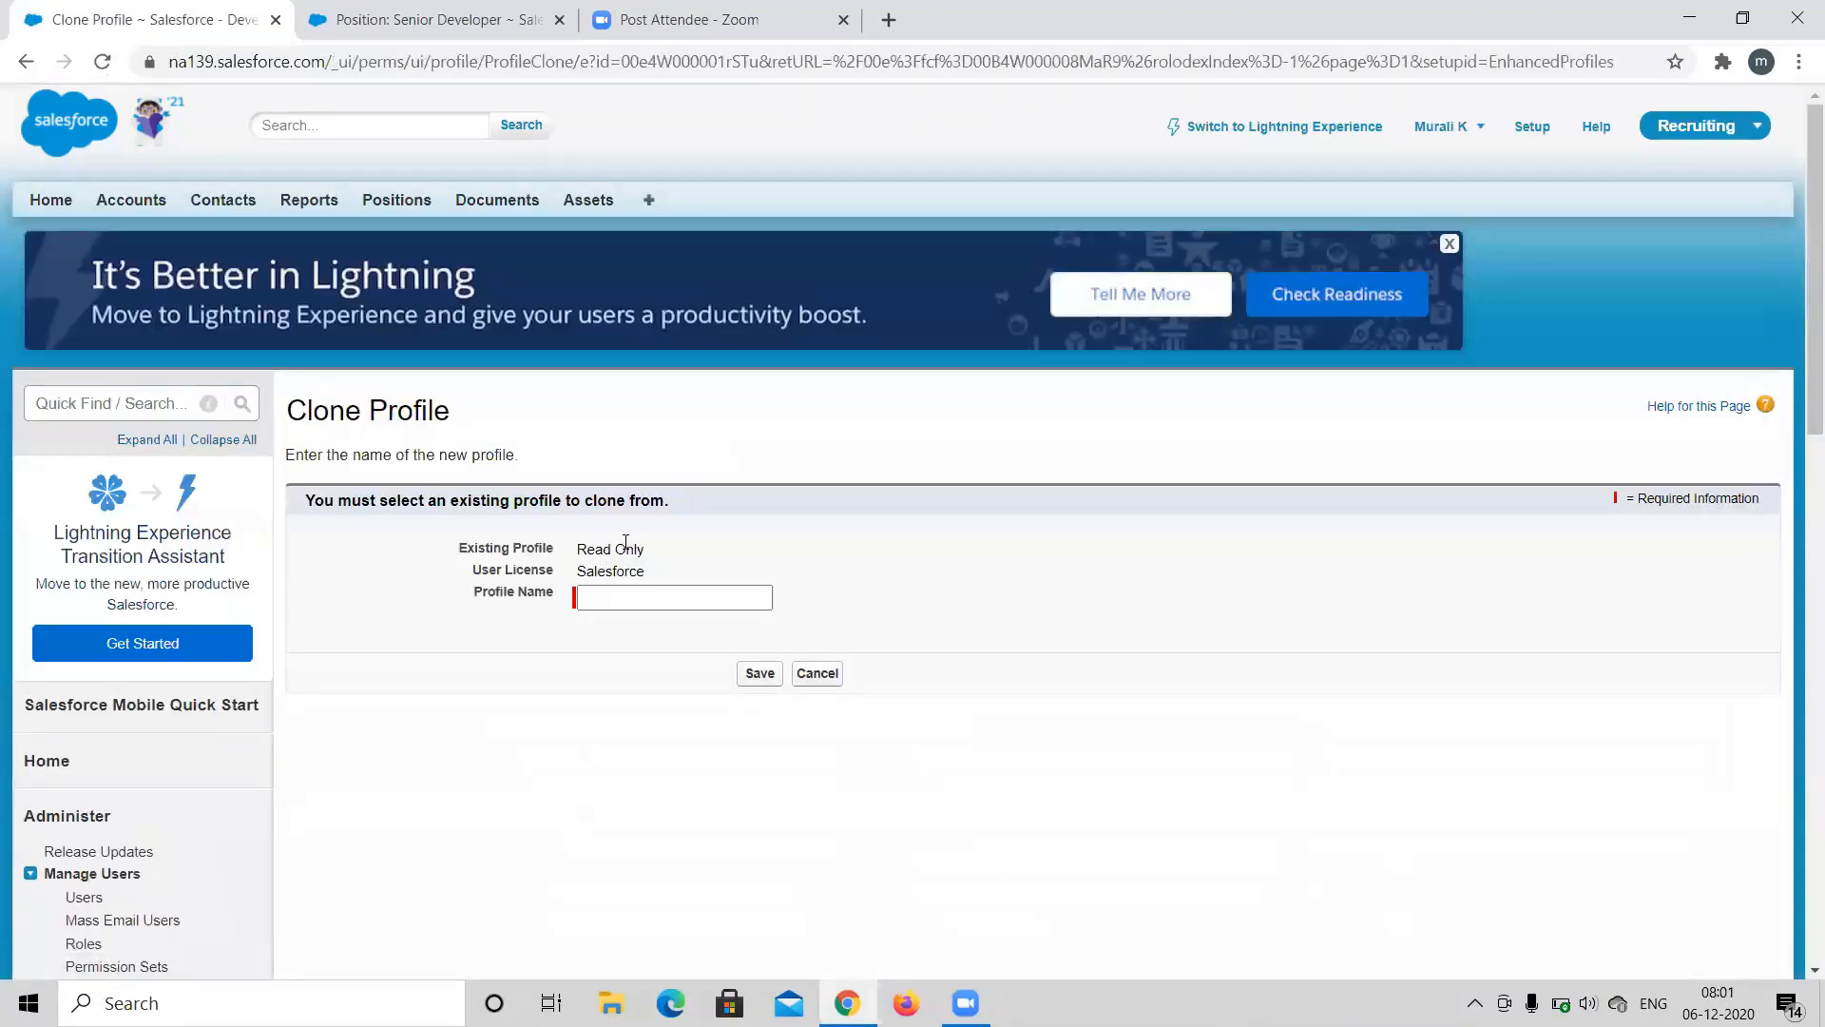
pyautogui.moveTo(656, 552); pyautogui.dragTo(458, 550)
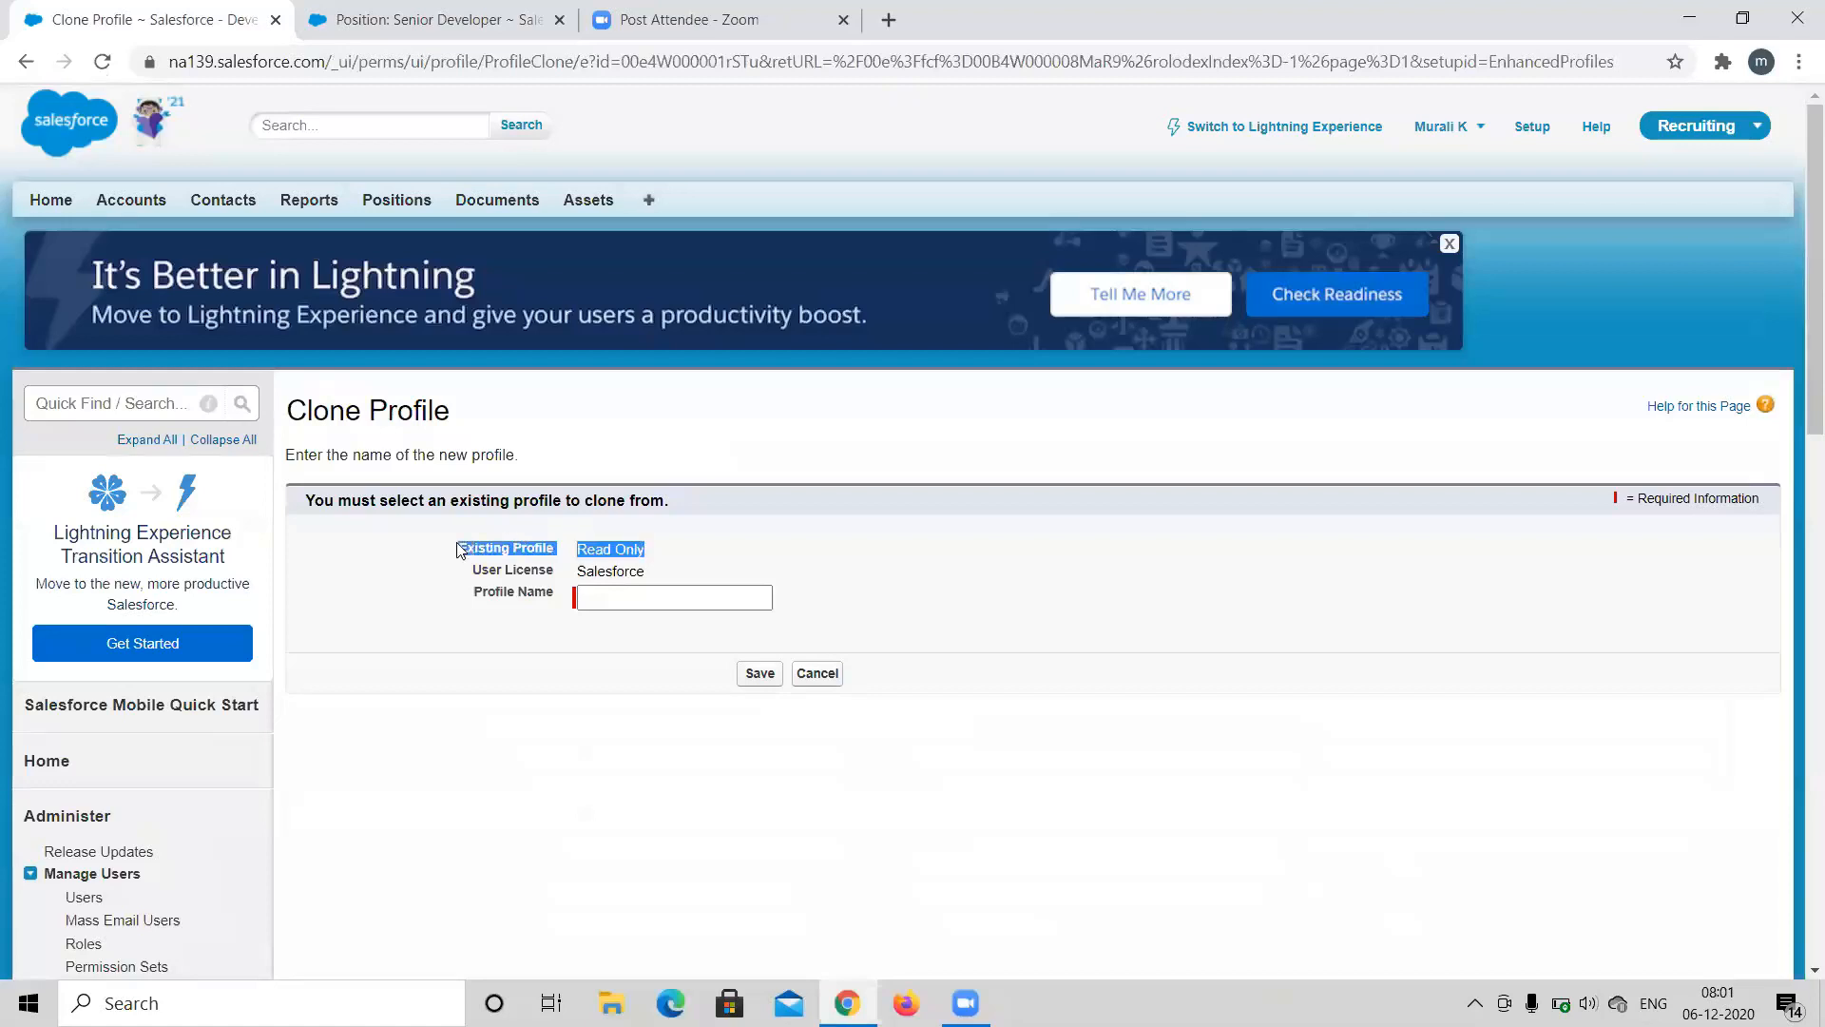
pyautogui.click(649, 559)
pyautogui.click(618, 590)
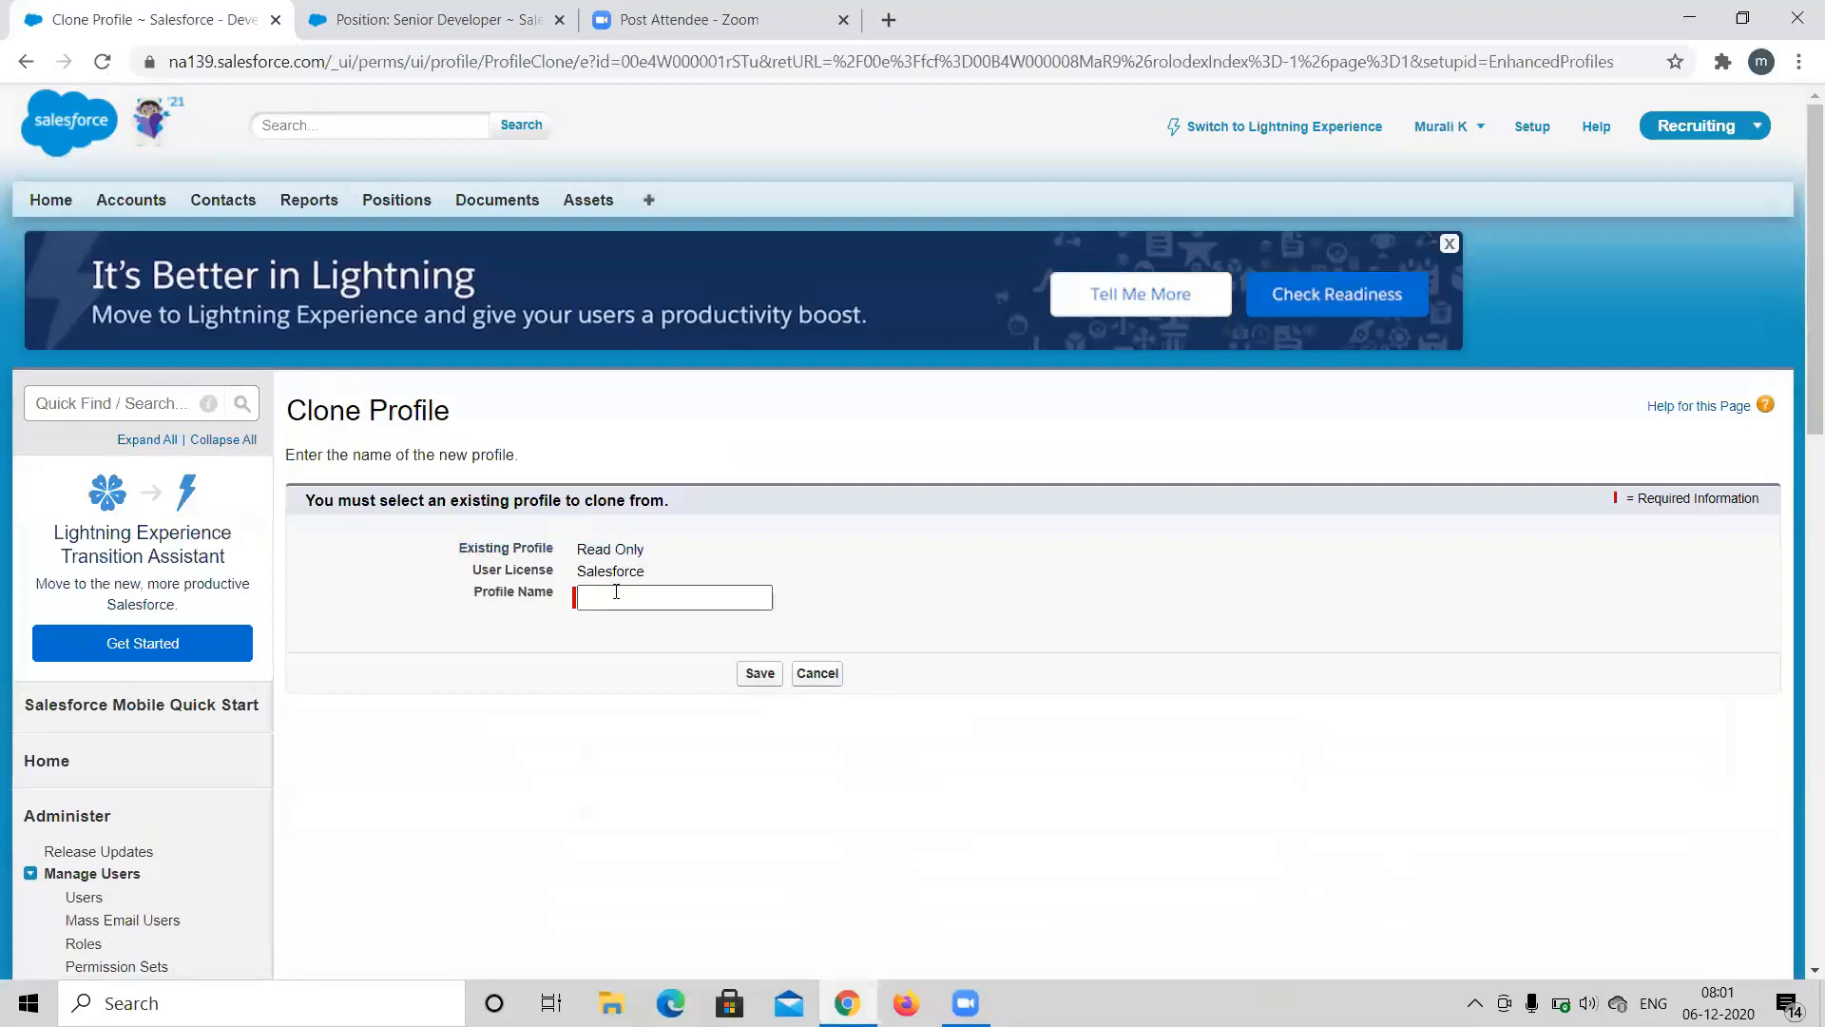
pyautogui.click(616, 592)
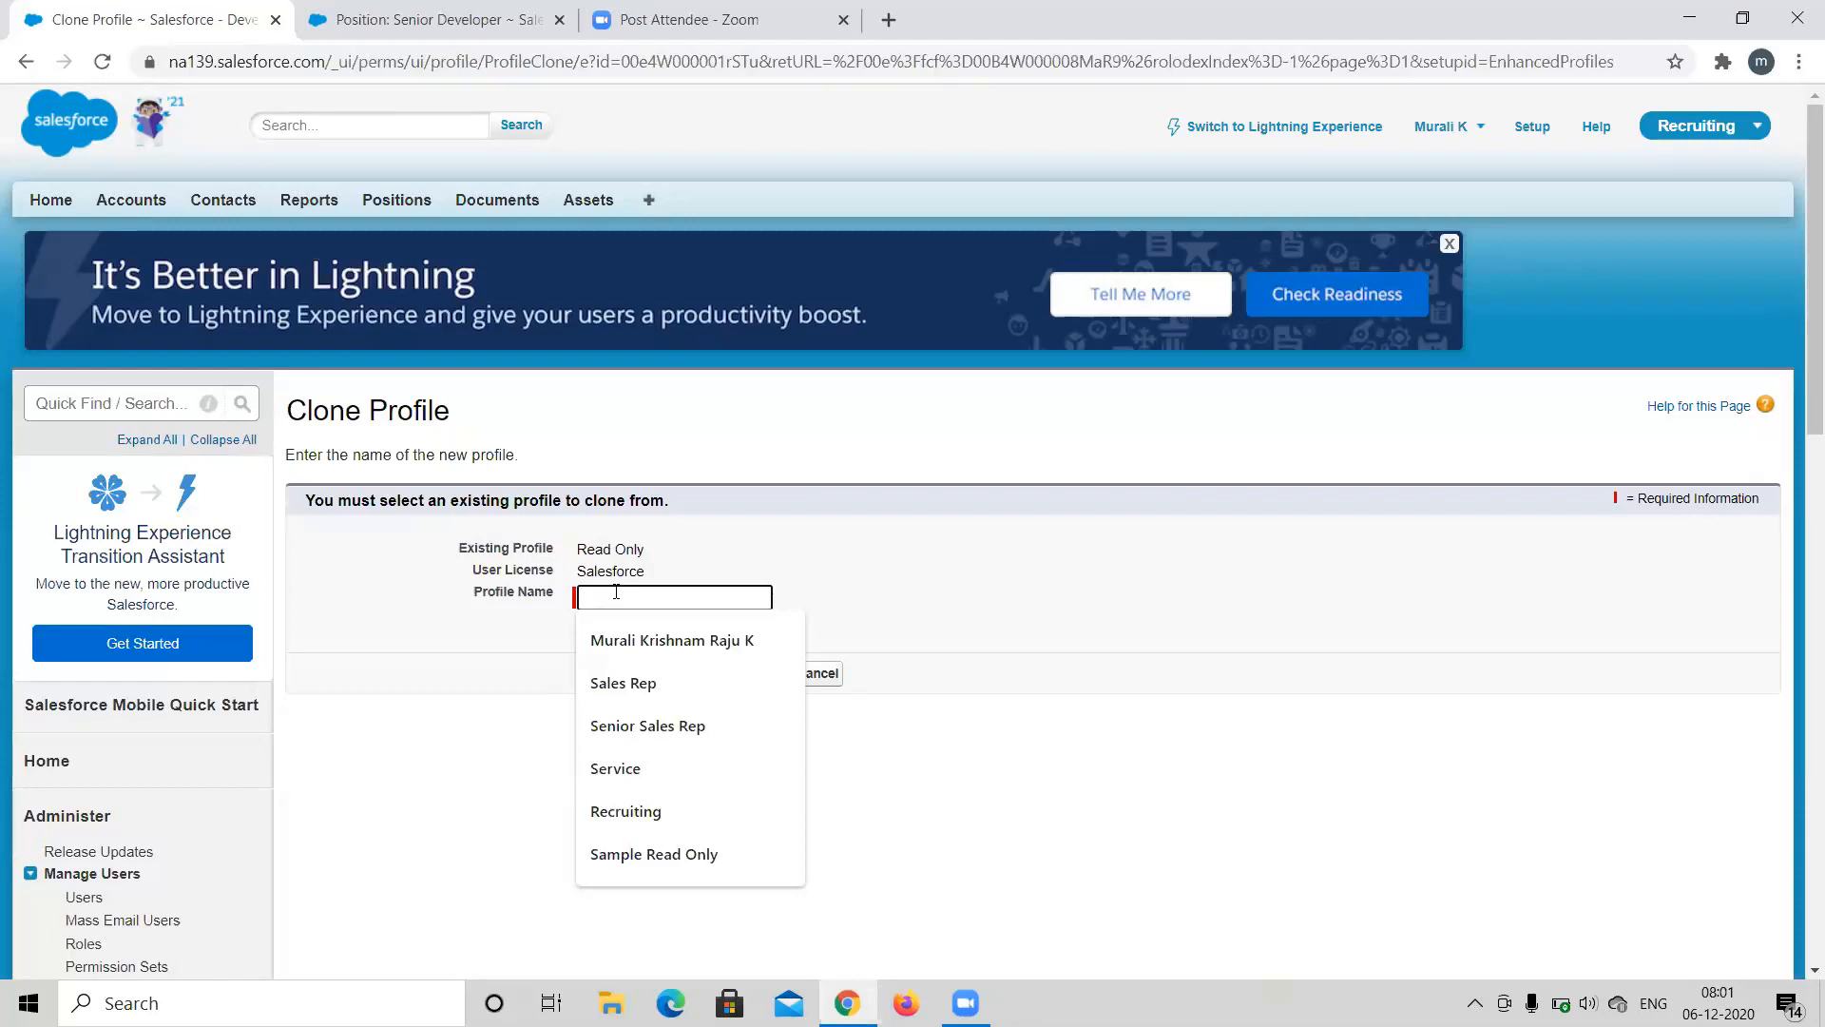
pyautogui.click(537, 711)
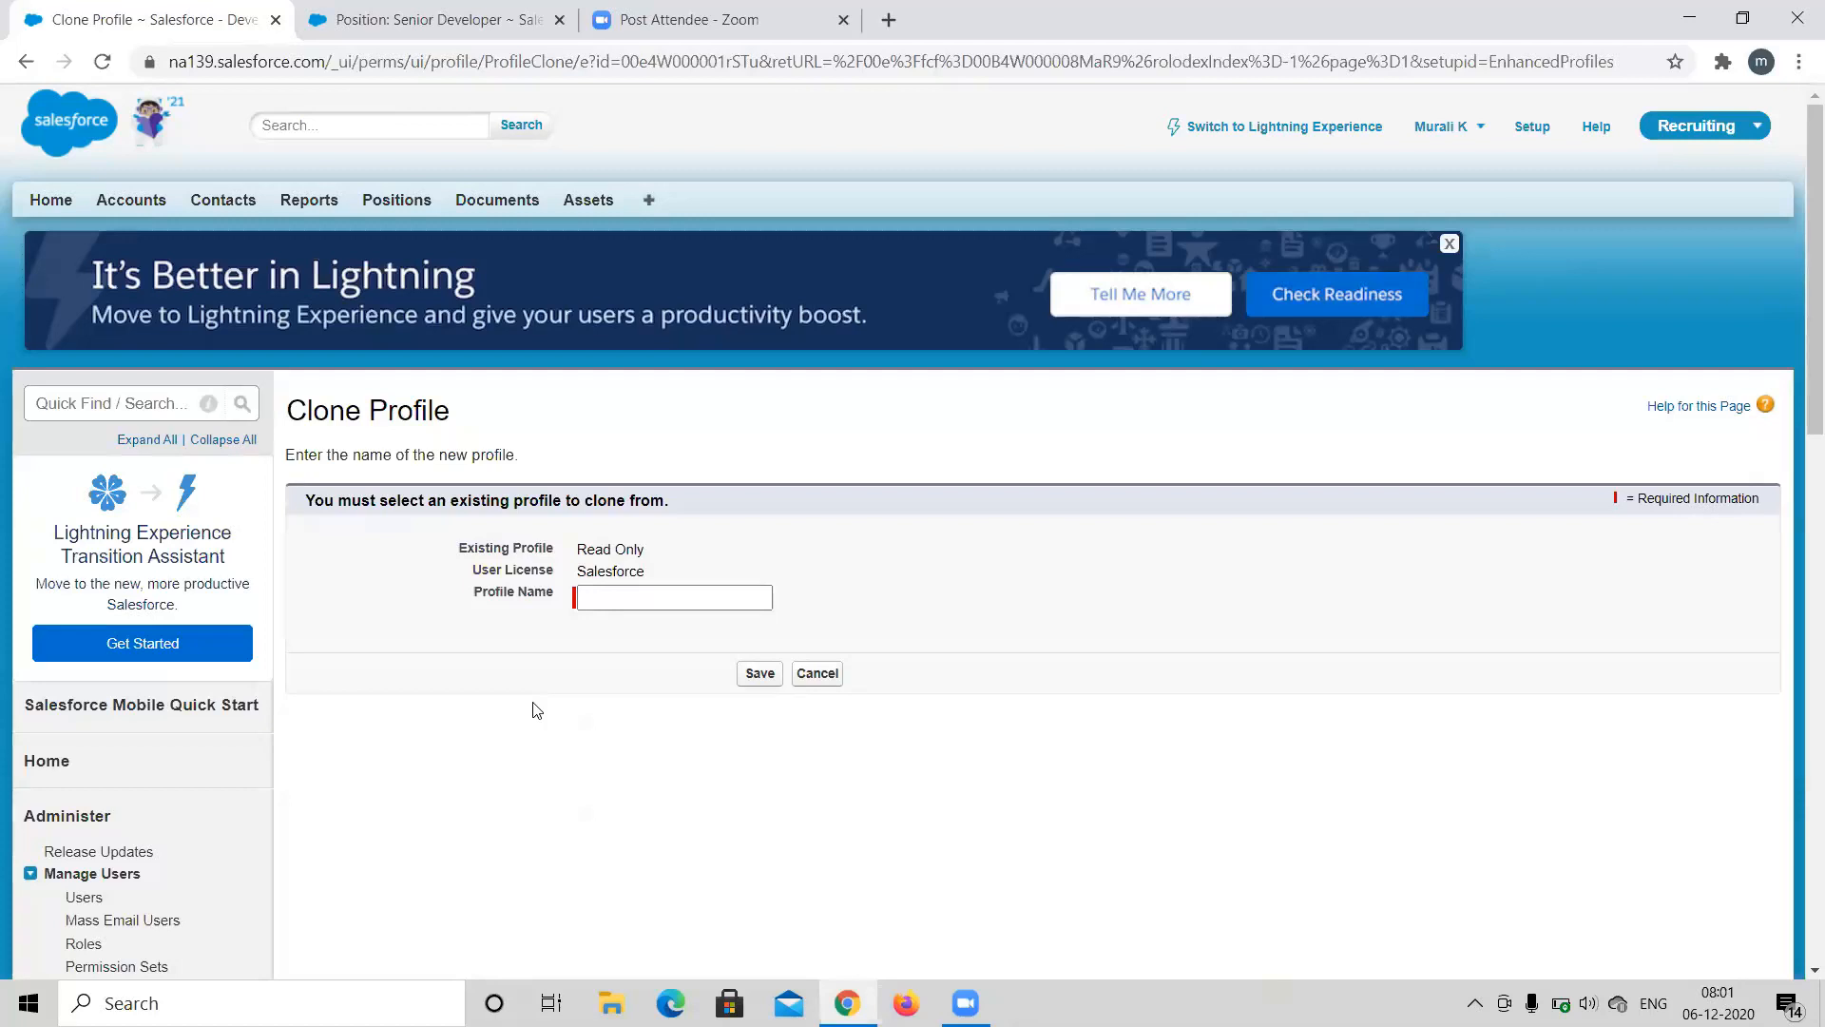
pyautogui.click(817, 674)
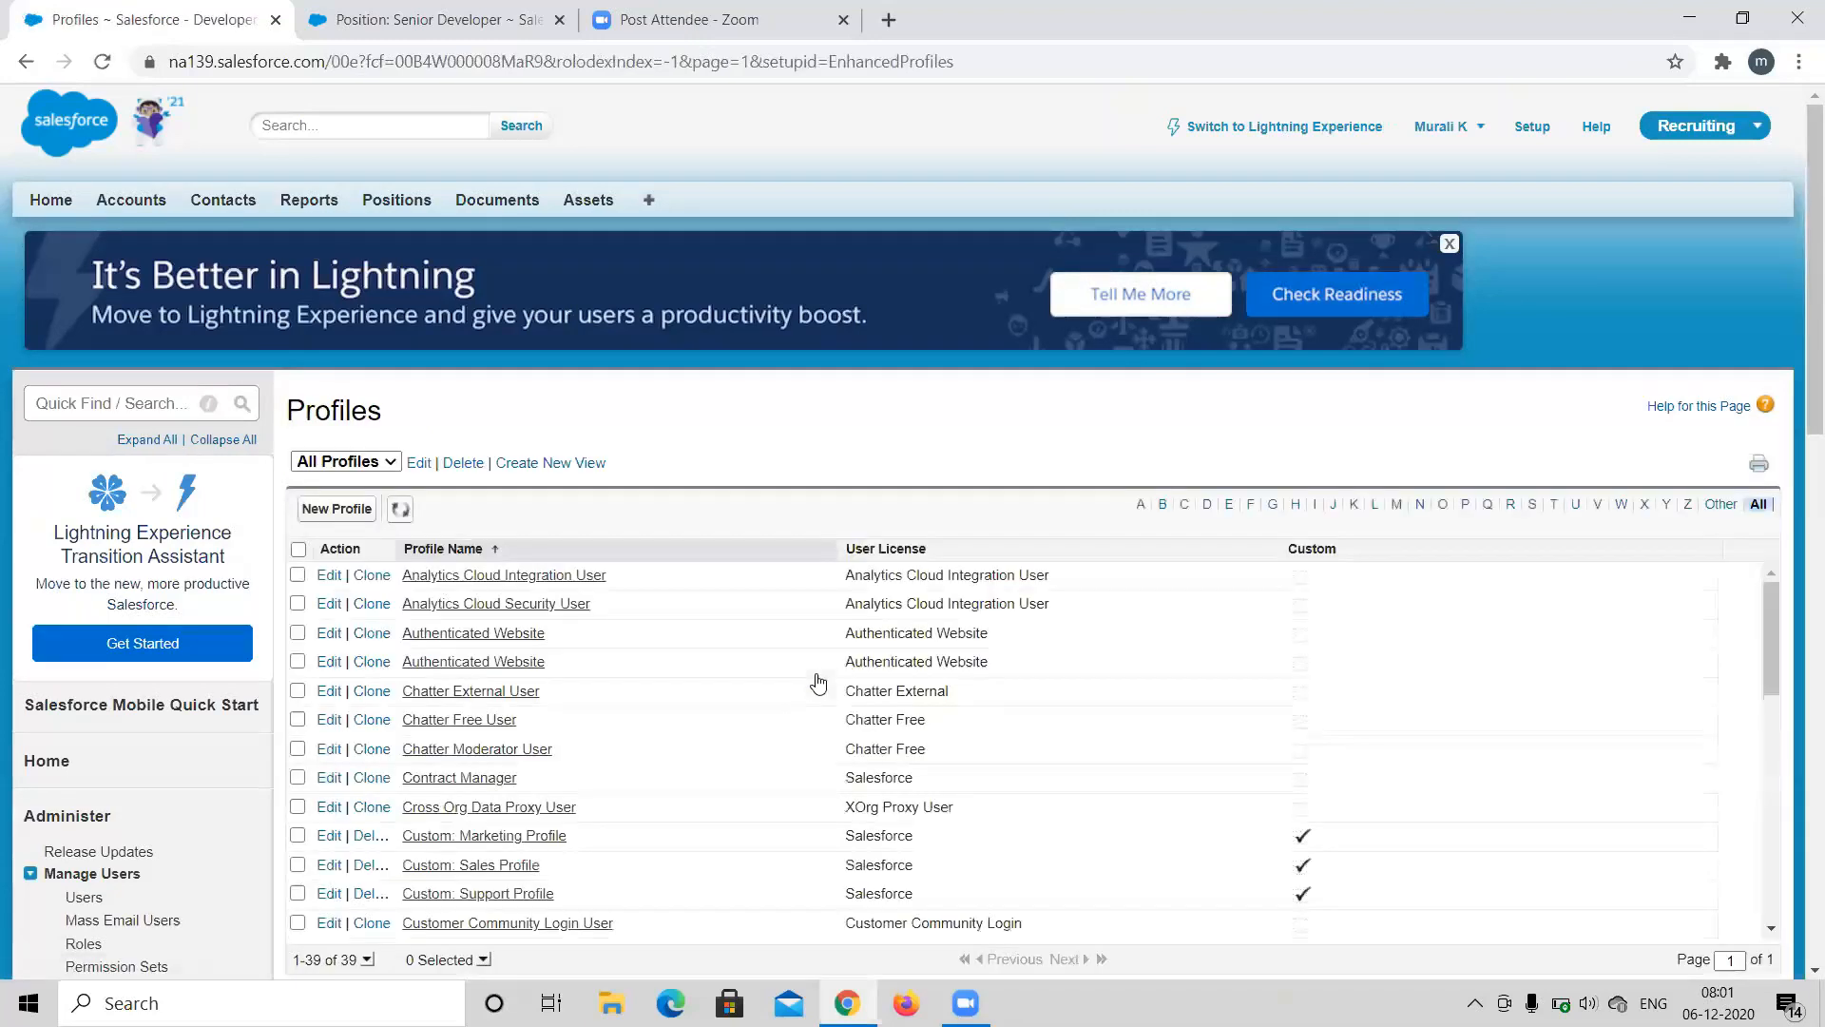
# Open the Senior Sales Rep profile for editing and review its custom app settings.
pyautogui.scroll(-7, 820, 685)
pyautogui.scroll(-2, 820, 685)
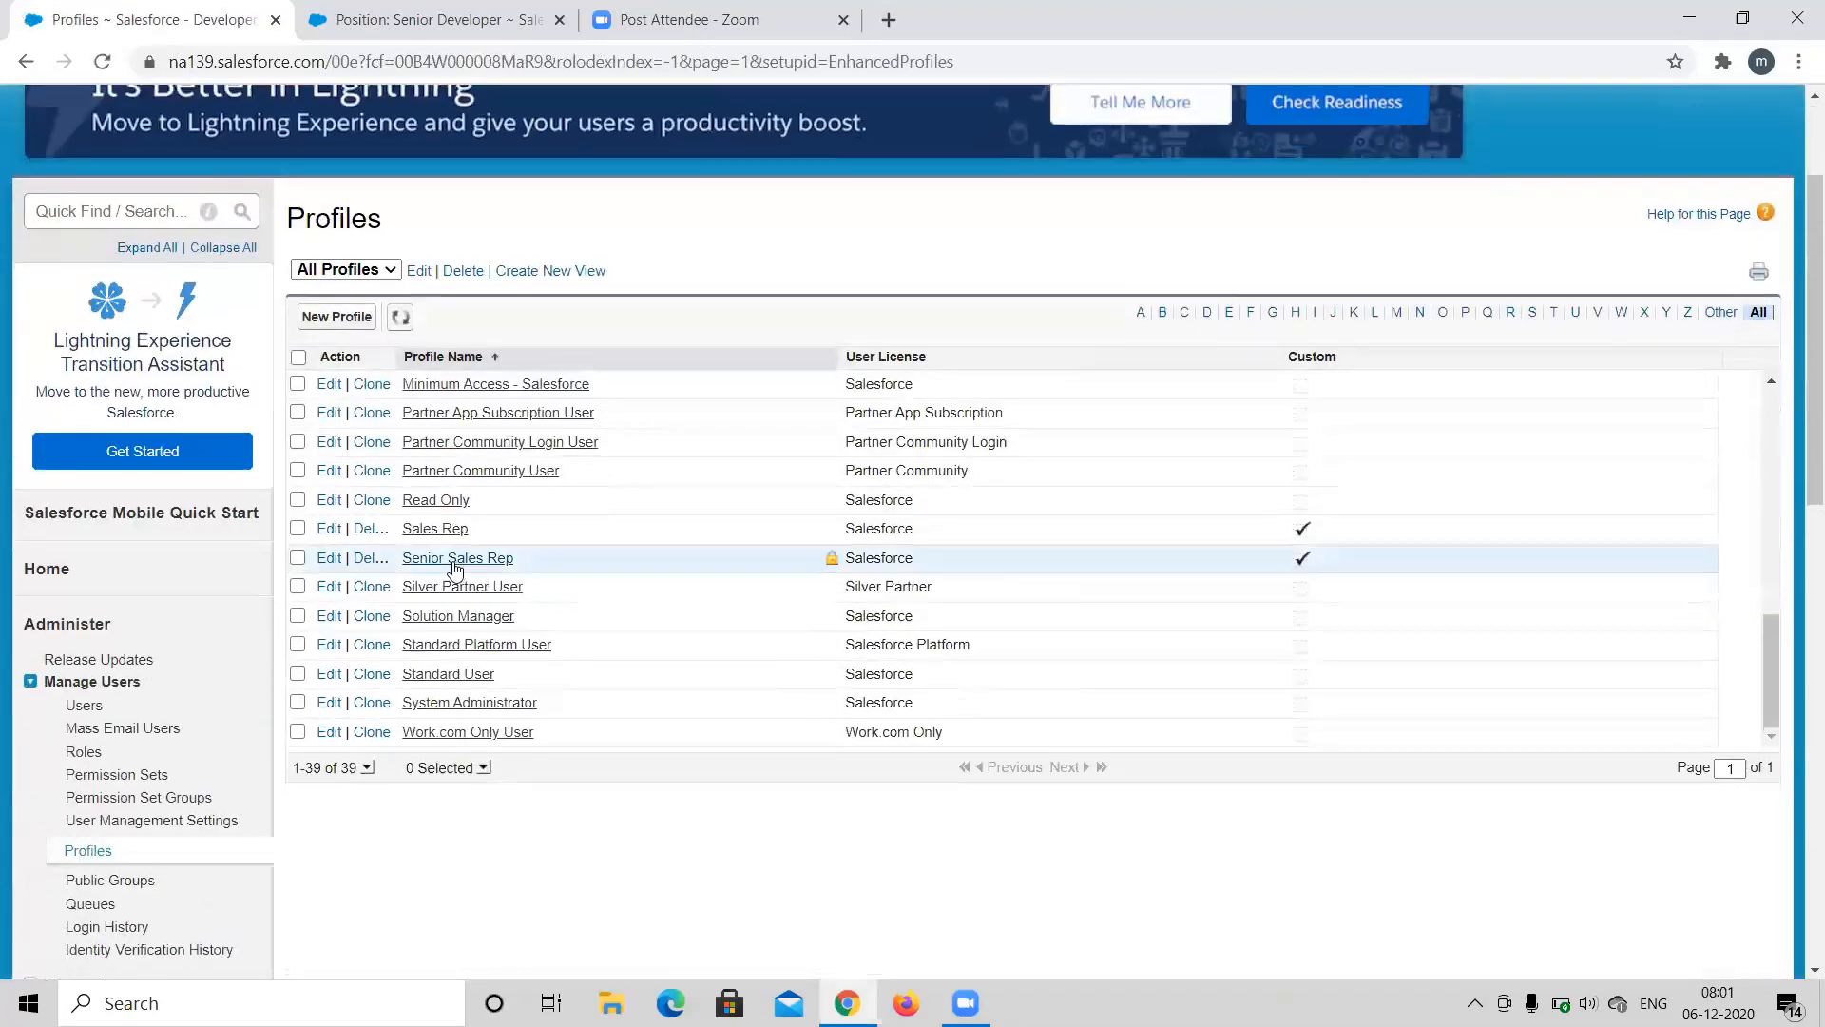
pyautogui.click(325, 561)
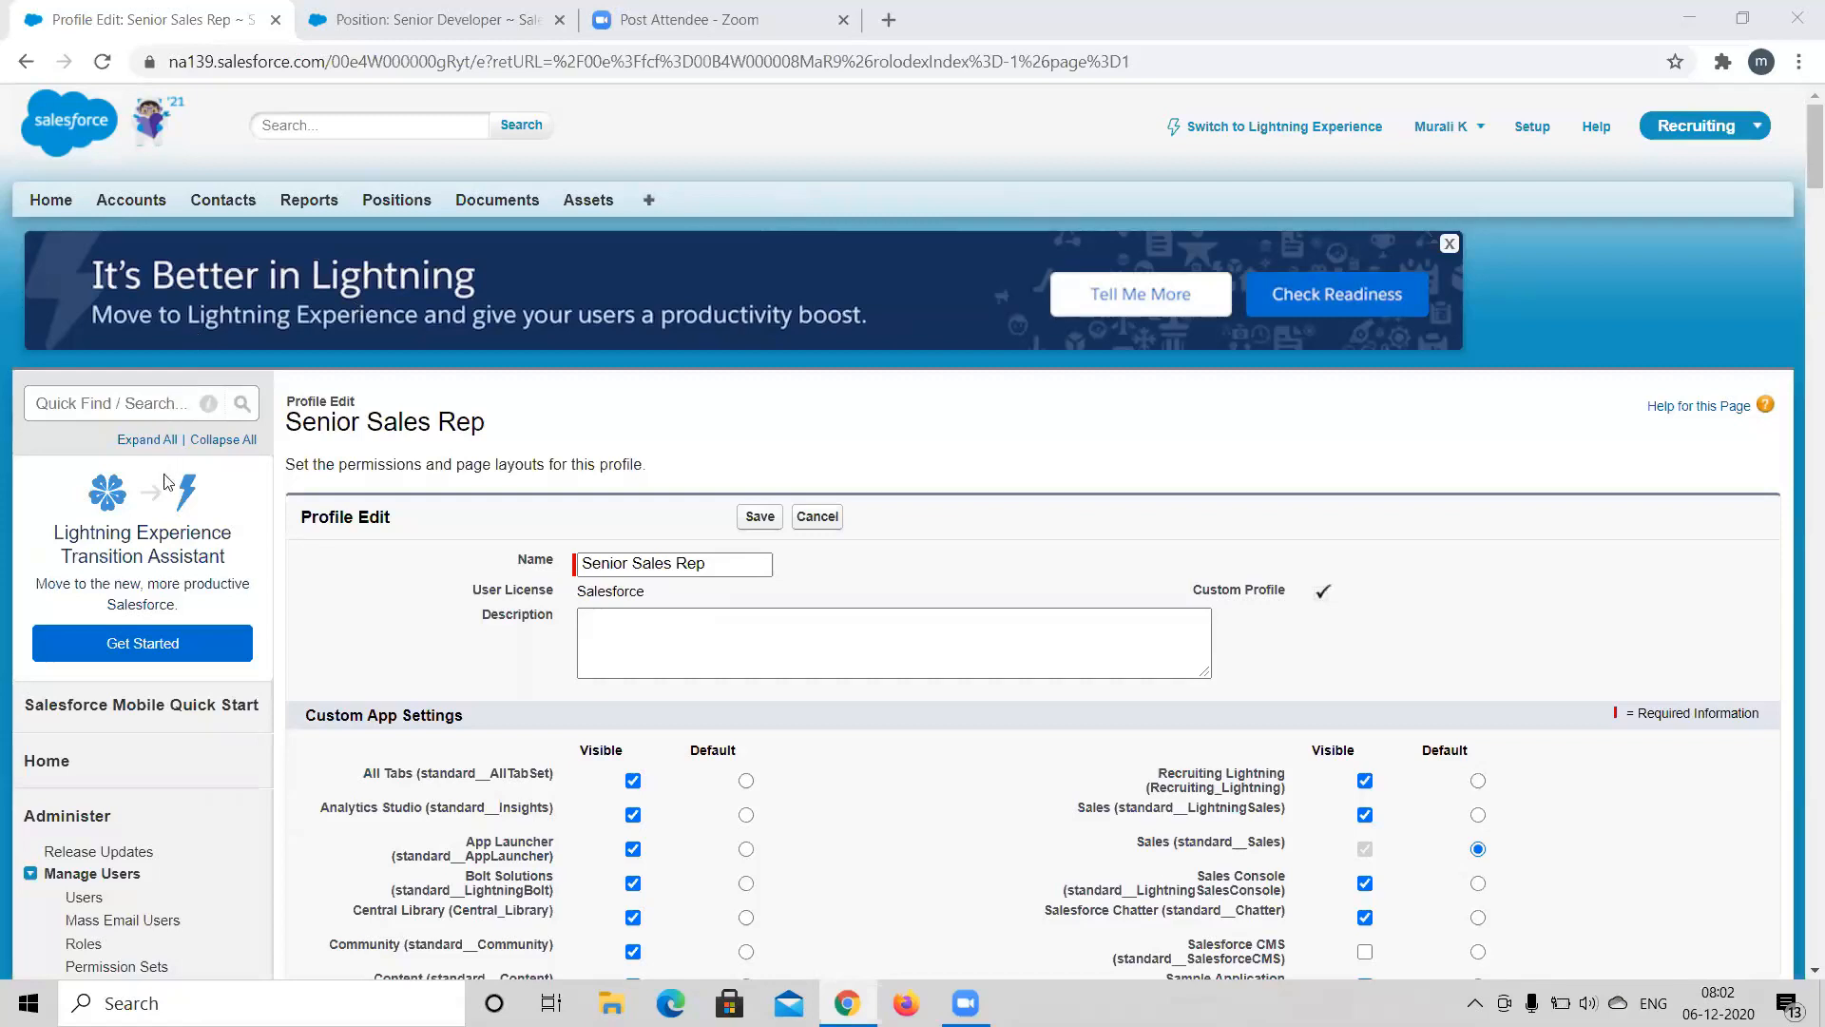
pyautogui.scroll(-2, 164, 481)
pyautogui.scroll(-1, 164, 481)
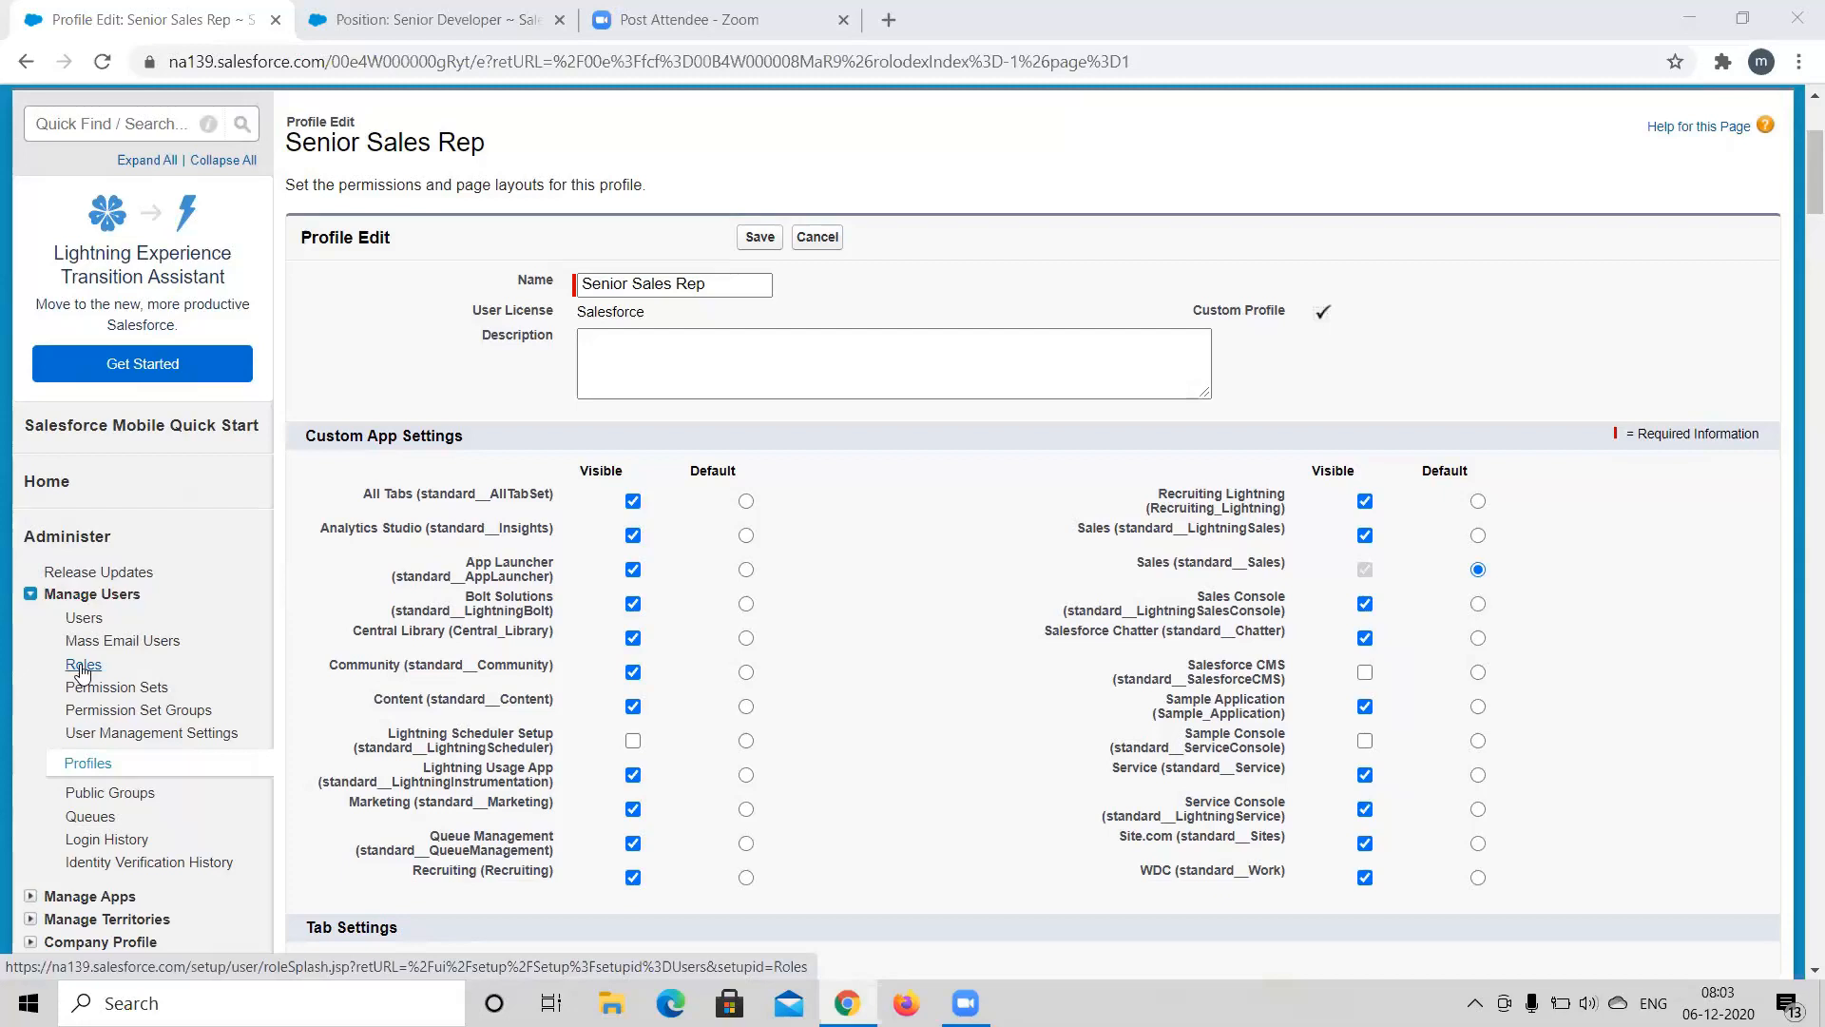
# Review the sample territory-based role hierarchy, open the organization's role setup, and expand the CEO role.
pyautogui.click(83, 665)
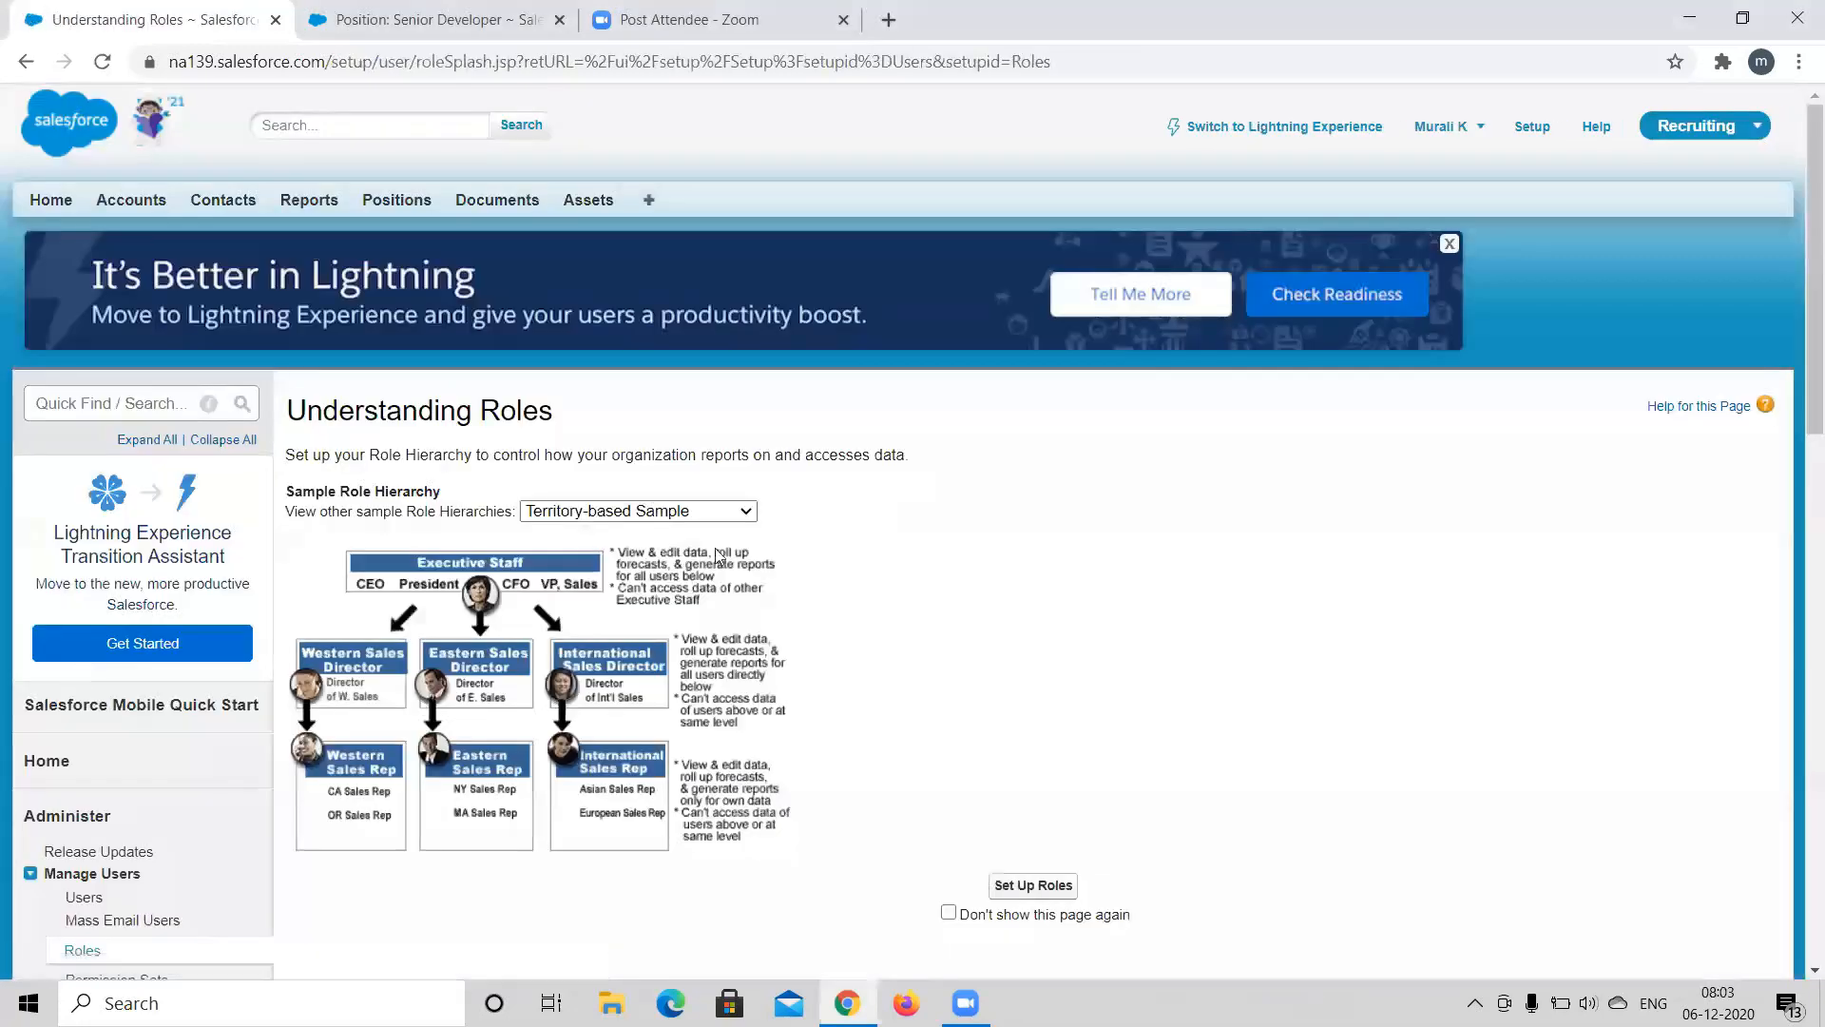
pyautogui.scroll(-2, 723, 561)
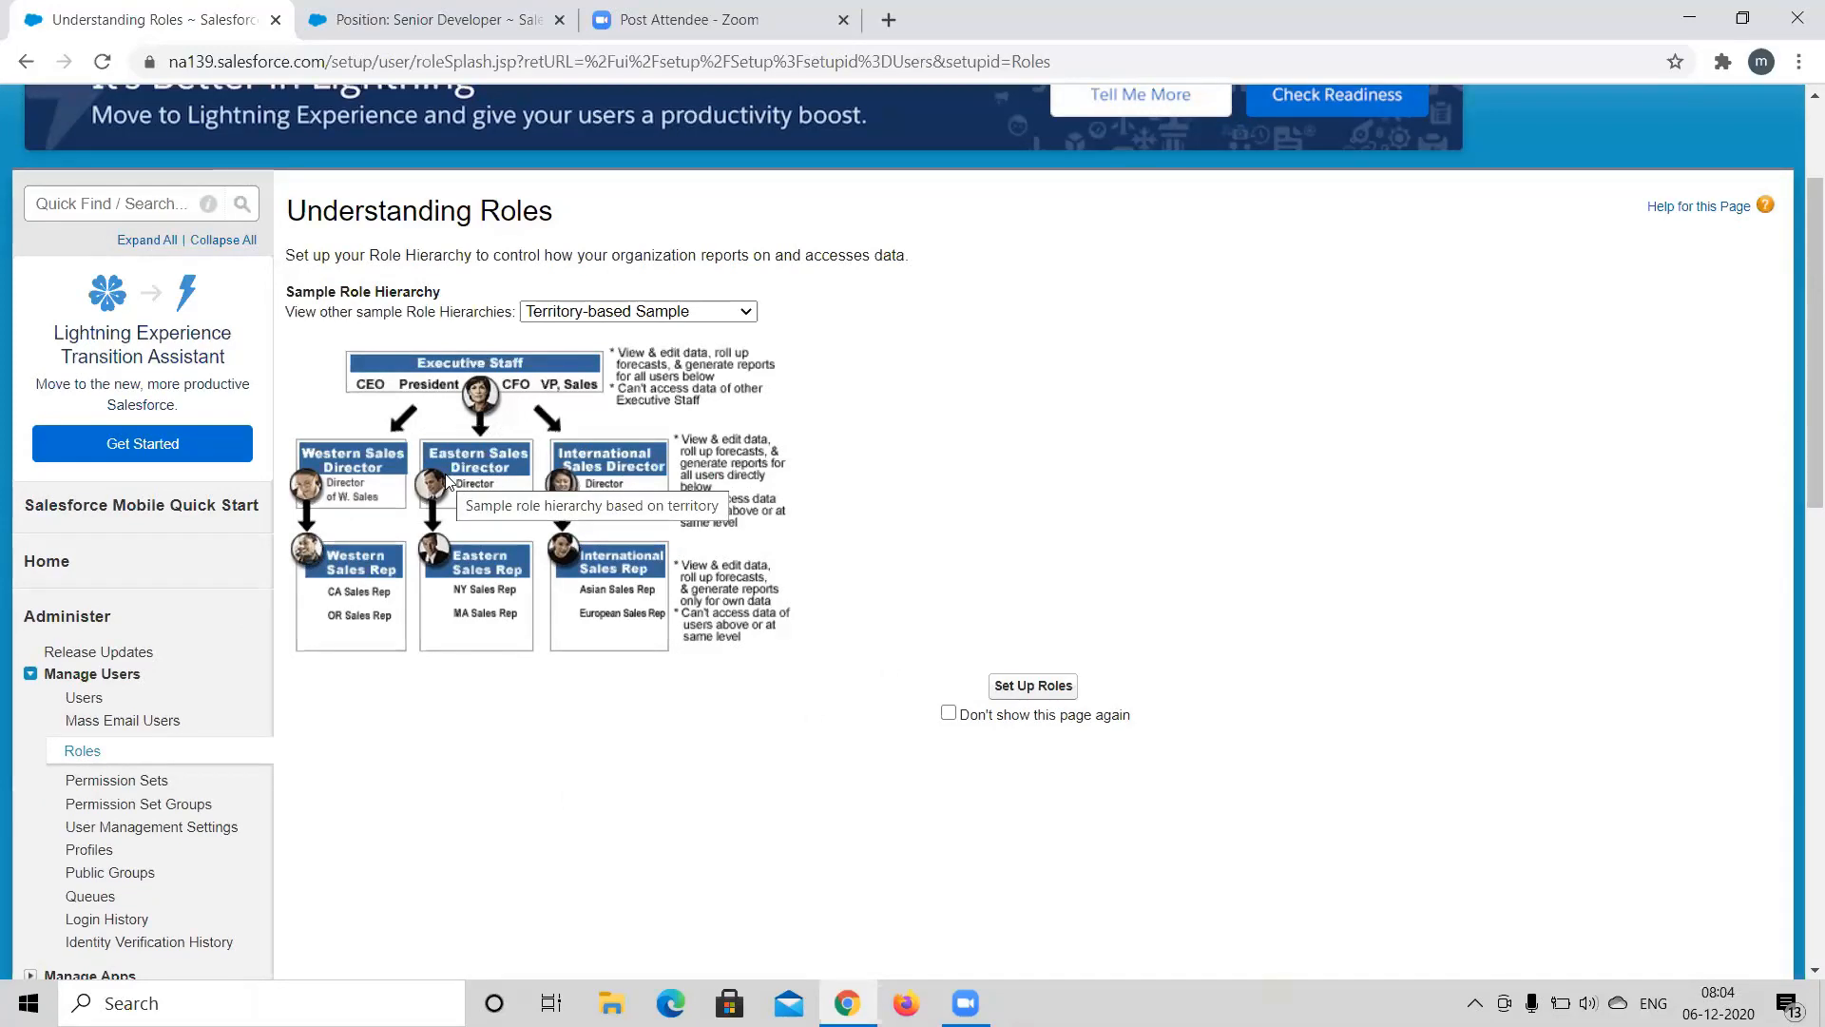
pyautogui.click(1033, 689)
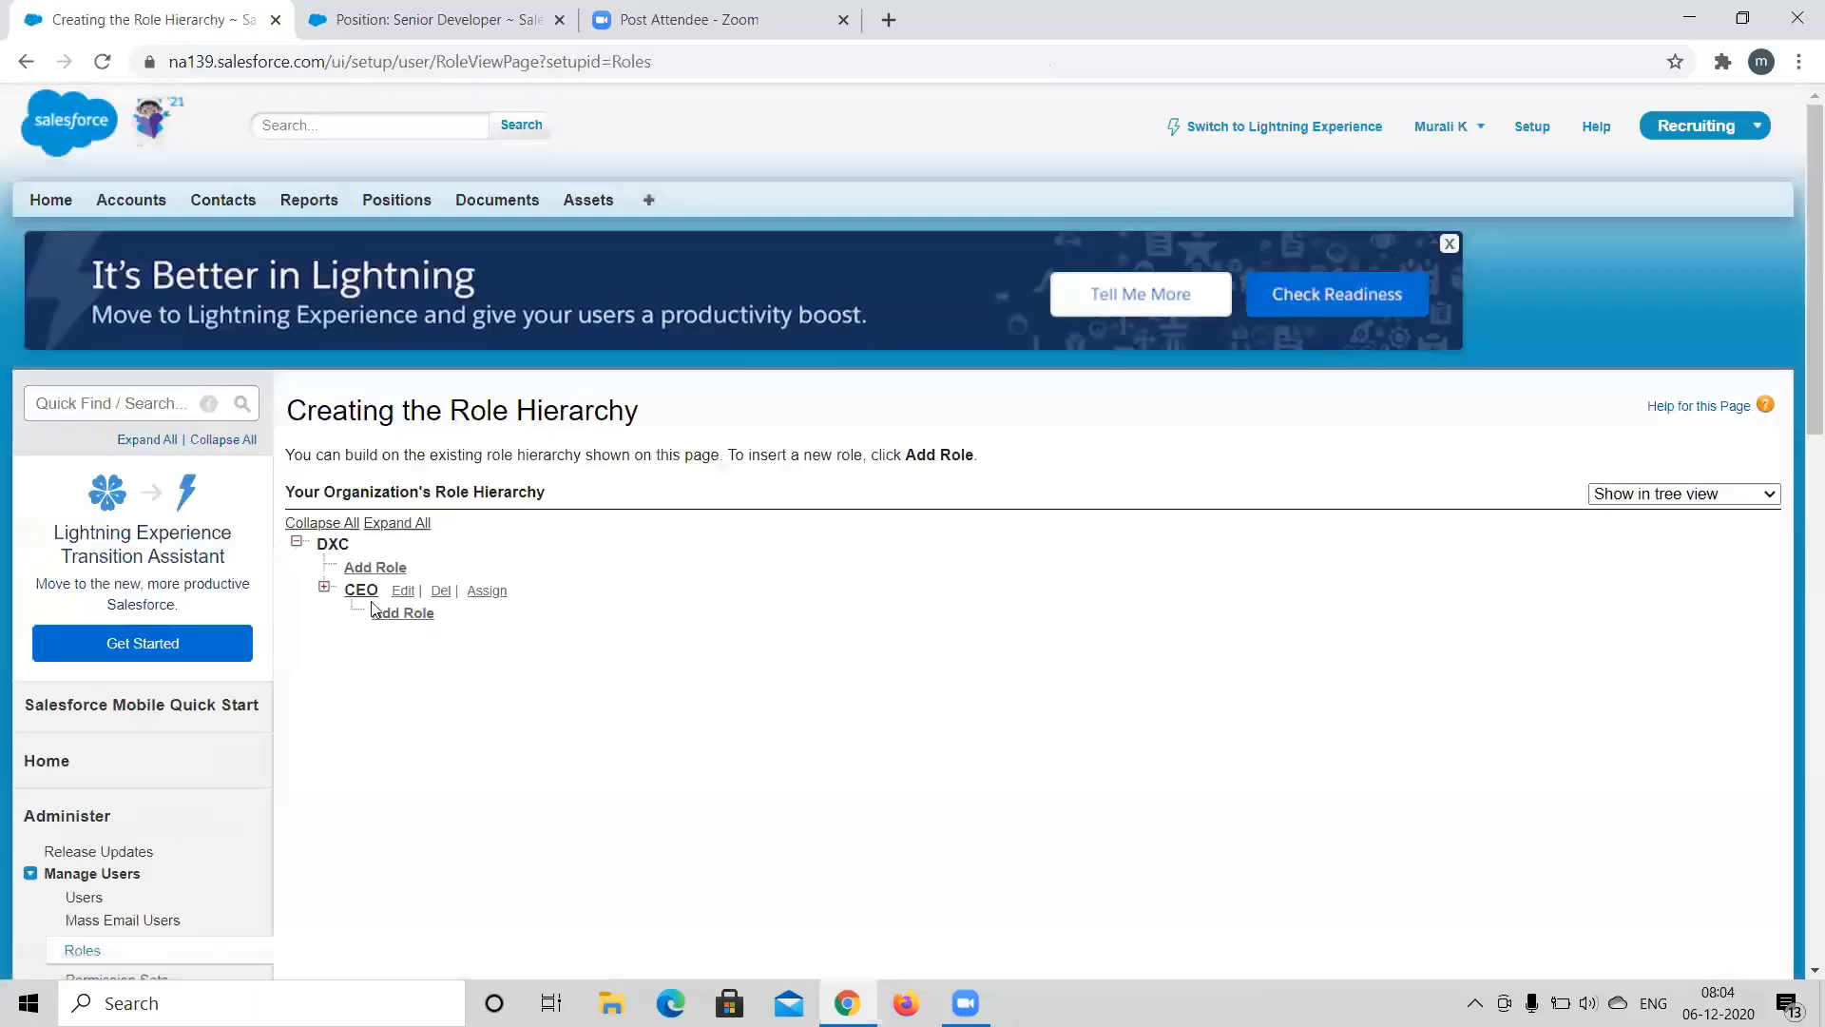
pyautogui.click(324, 588)
pyautogui.scroll(-2, 326, 590)
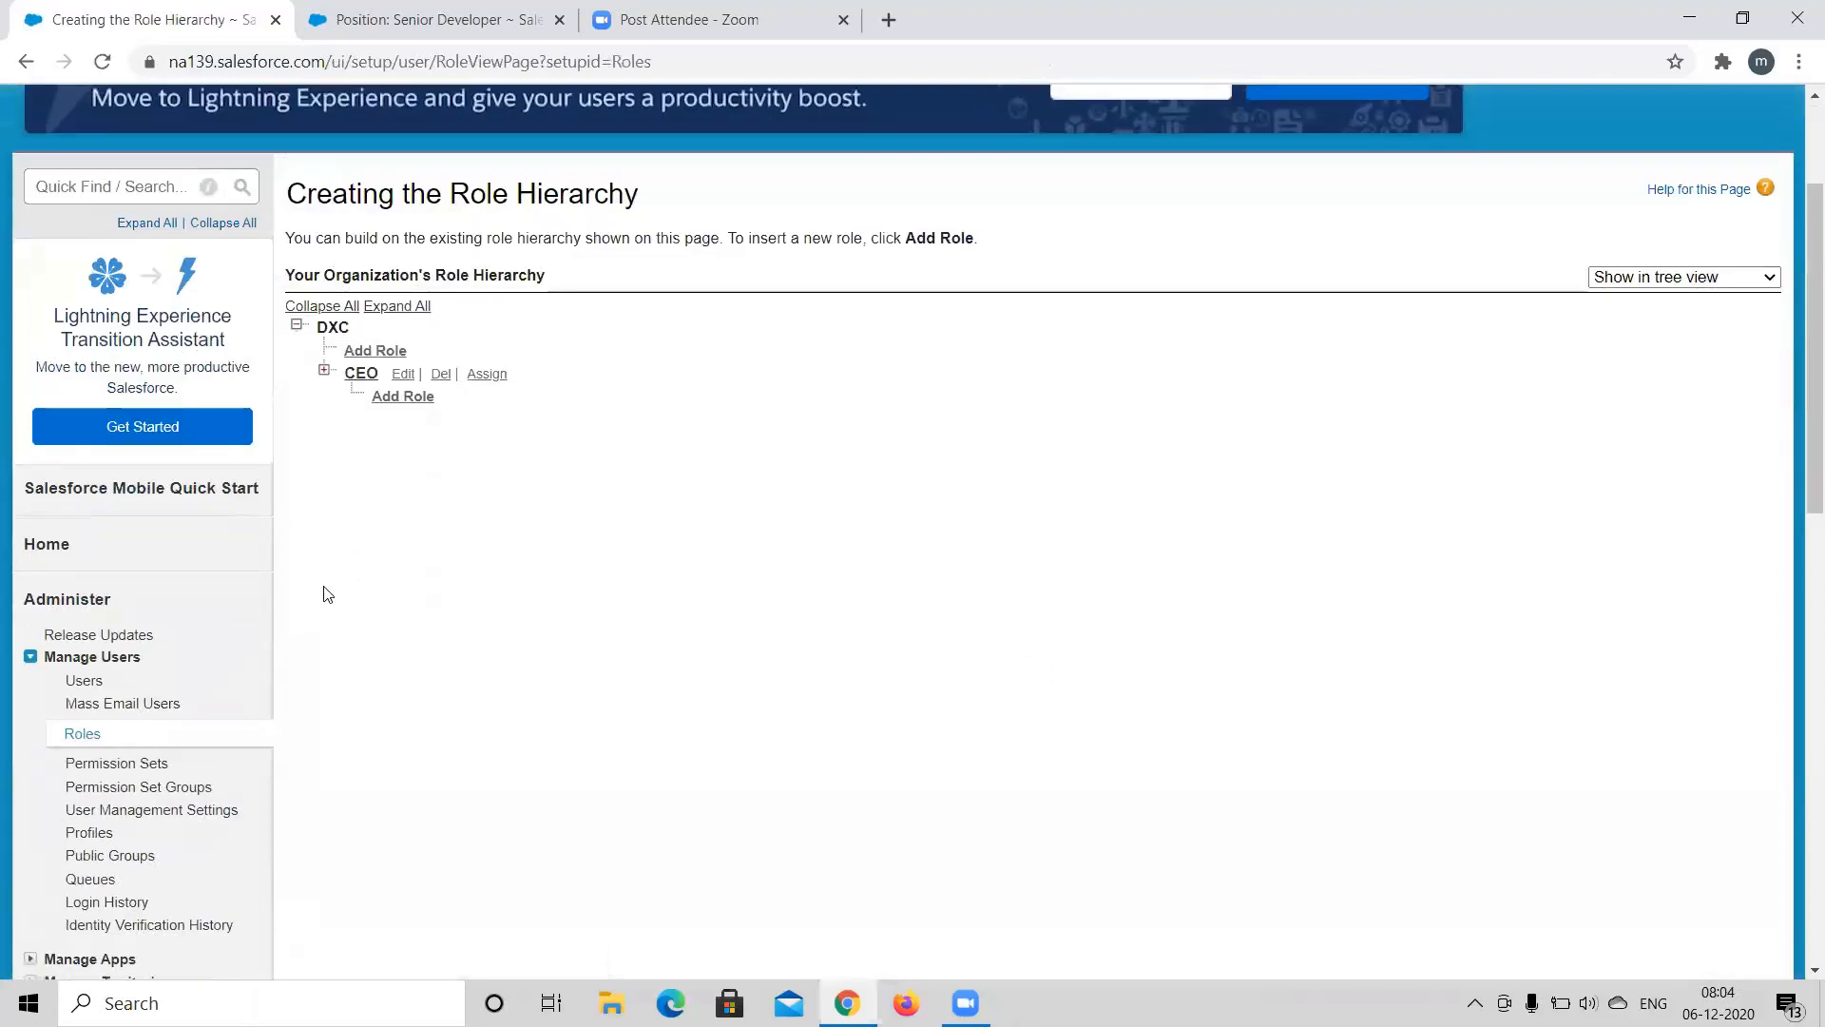
pyautogui.click(324, 372)
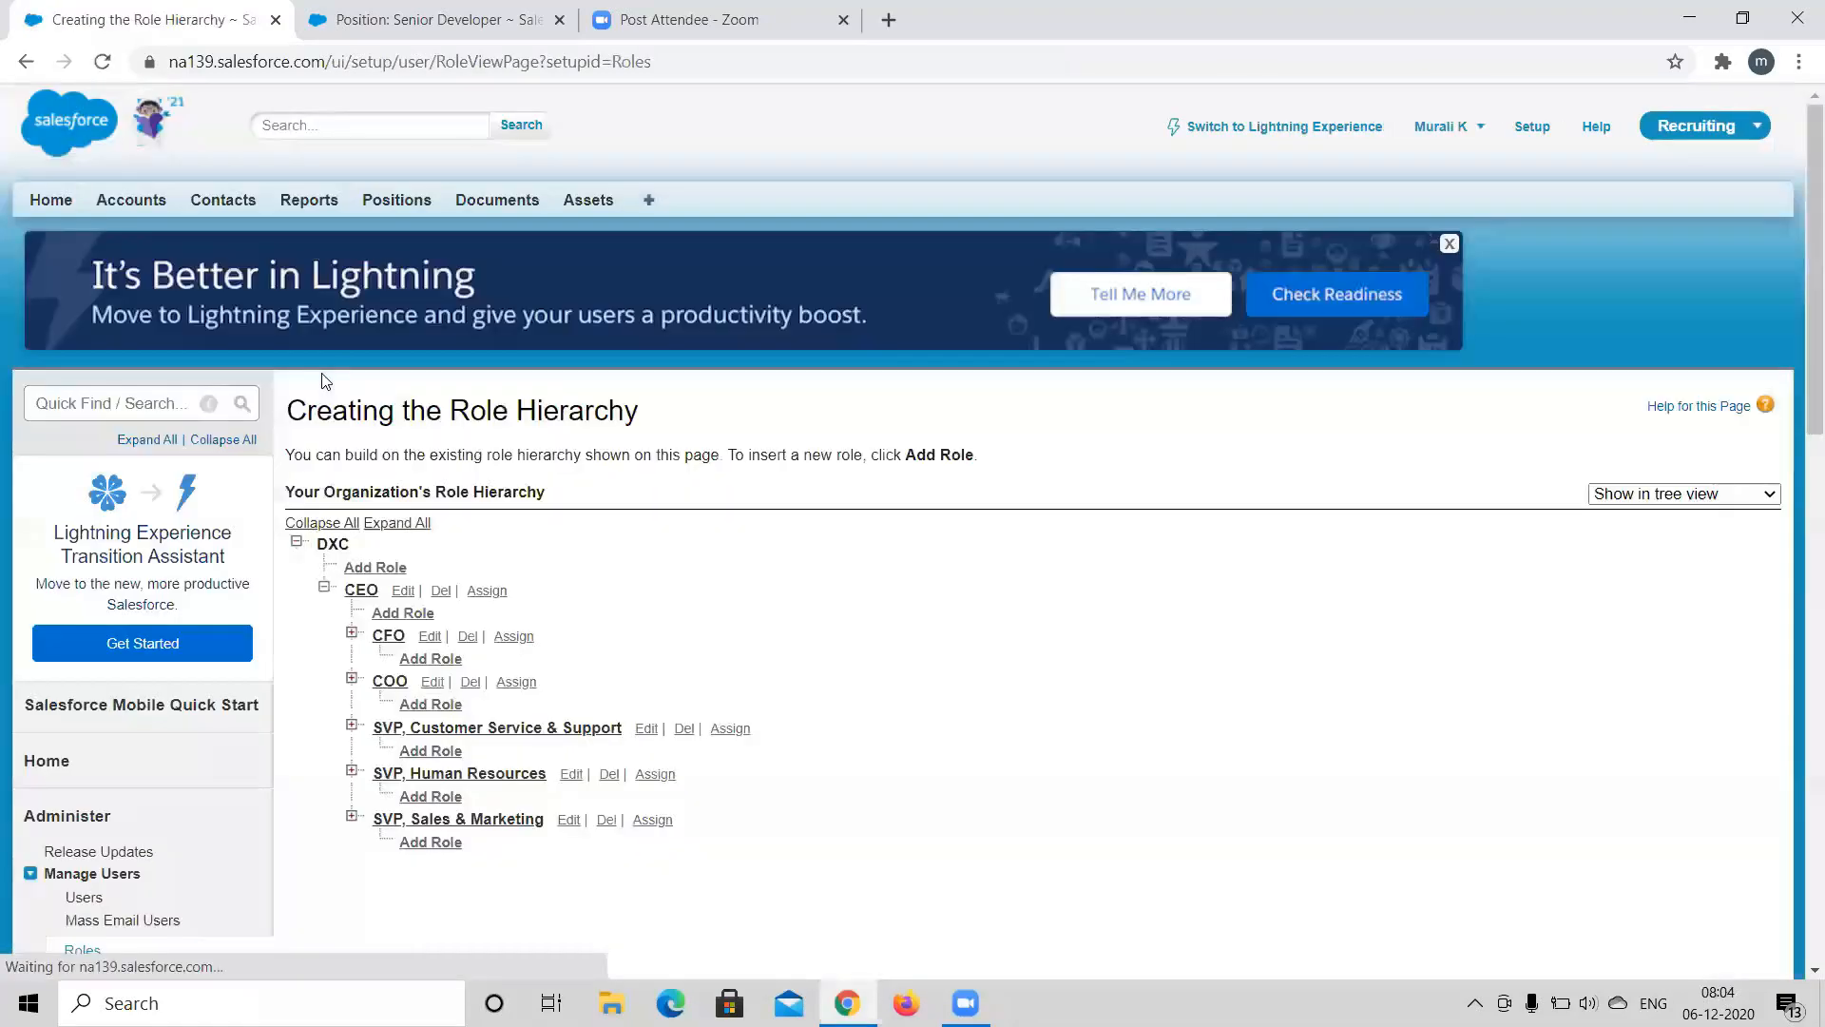
pyautogui.scroll(-1, 324, 380)
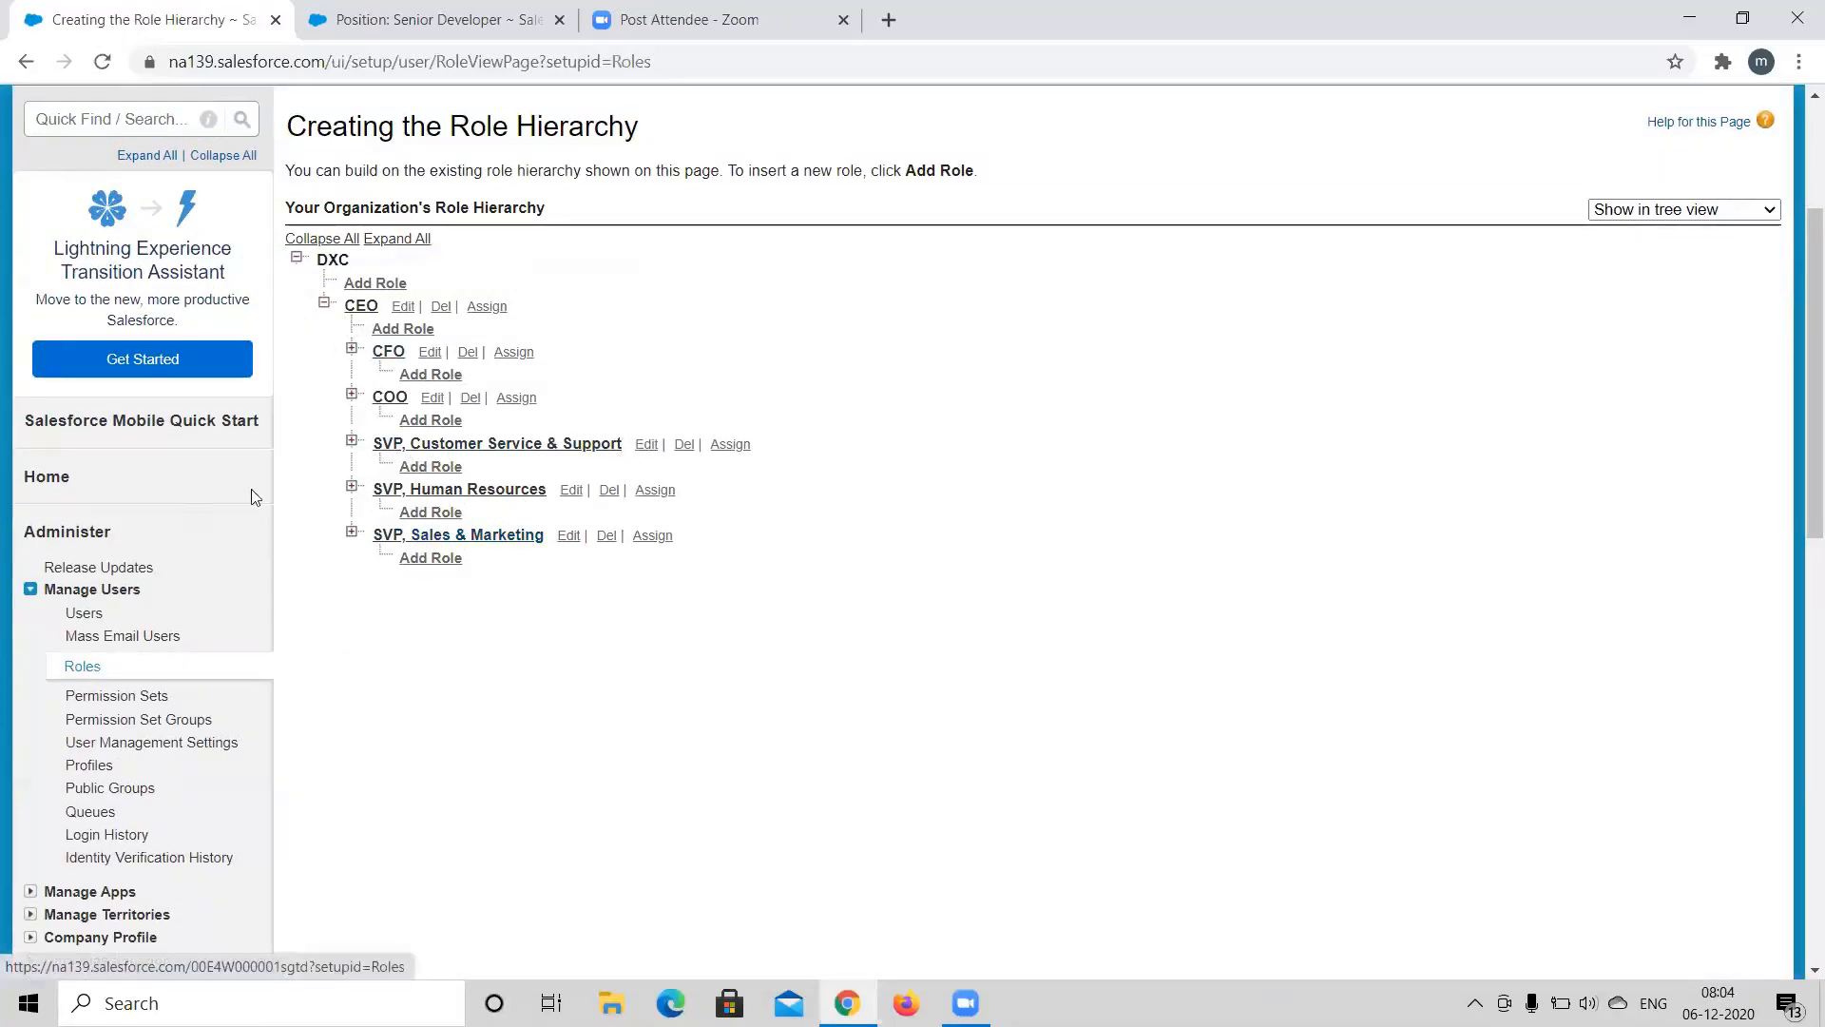
# Expand SVP, Customer Service & Support and its International, North America, and Installation & Repair Services roles.
pyautogui.click(352, 443)
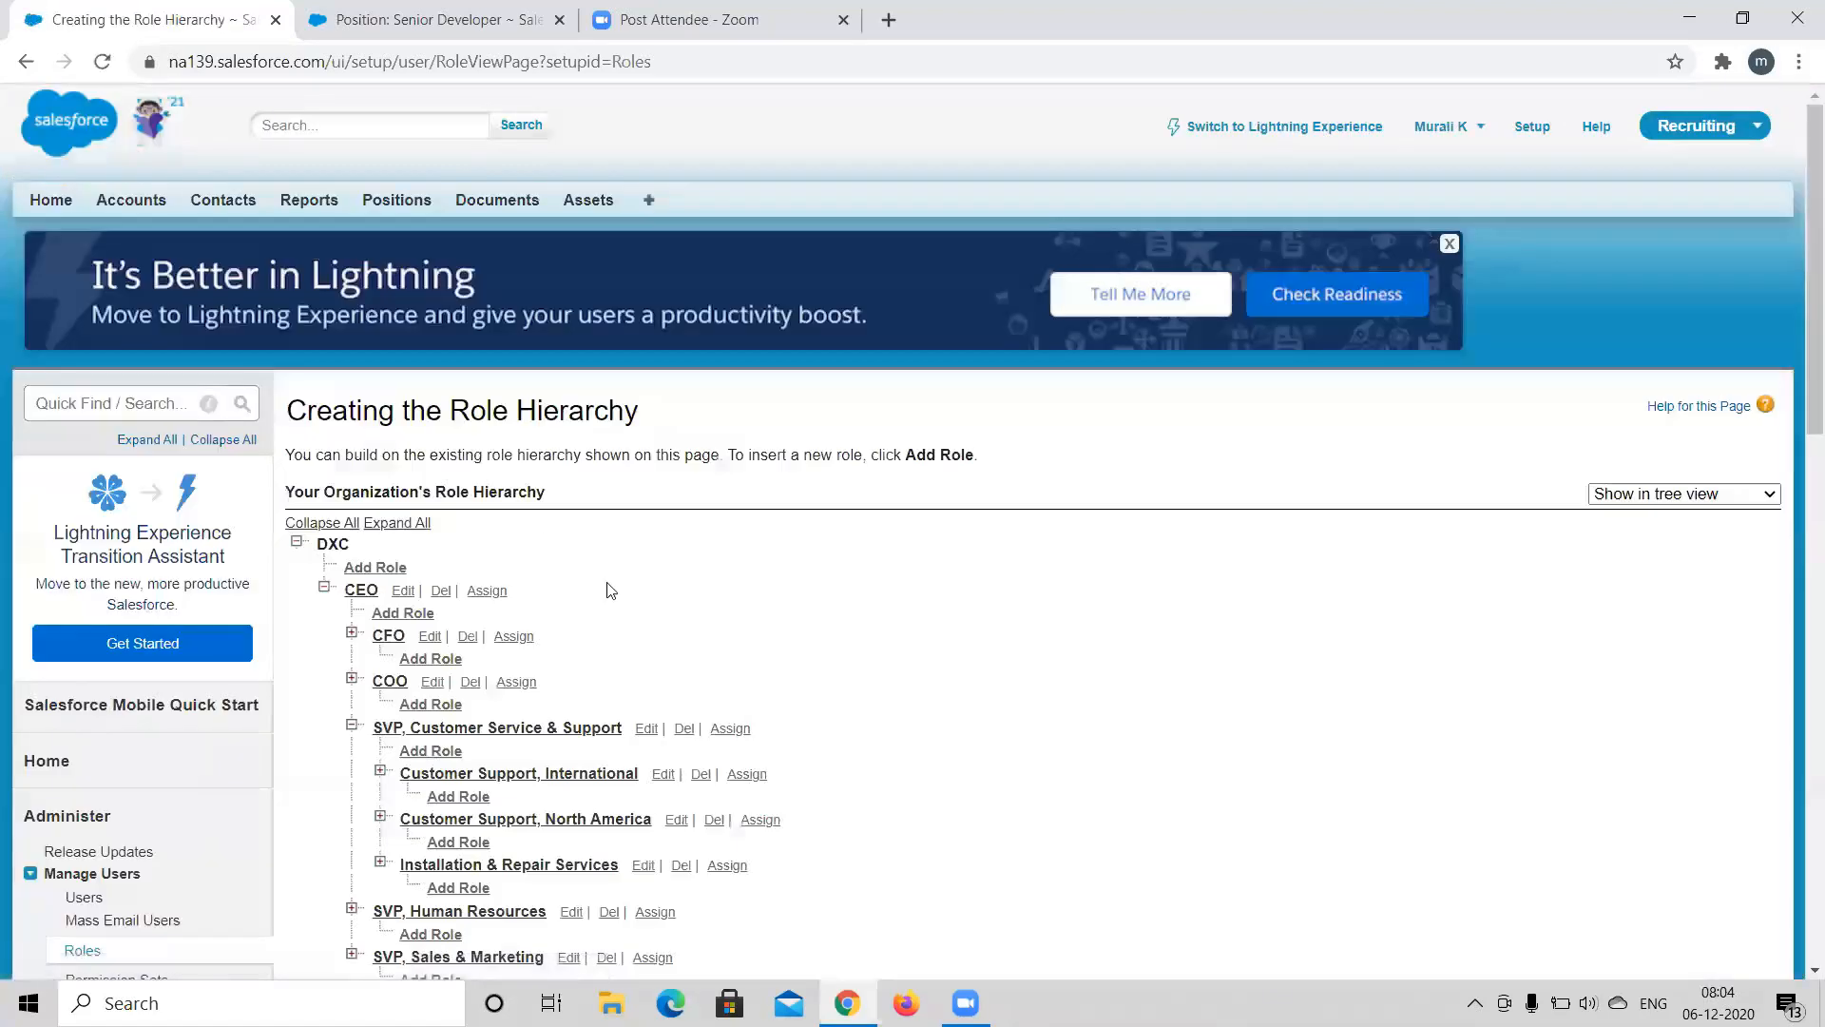
pyautogui.scroll(-5, 605, 581)
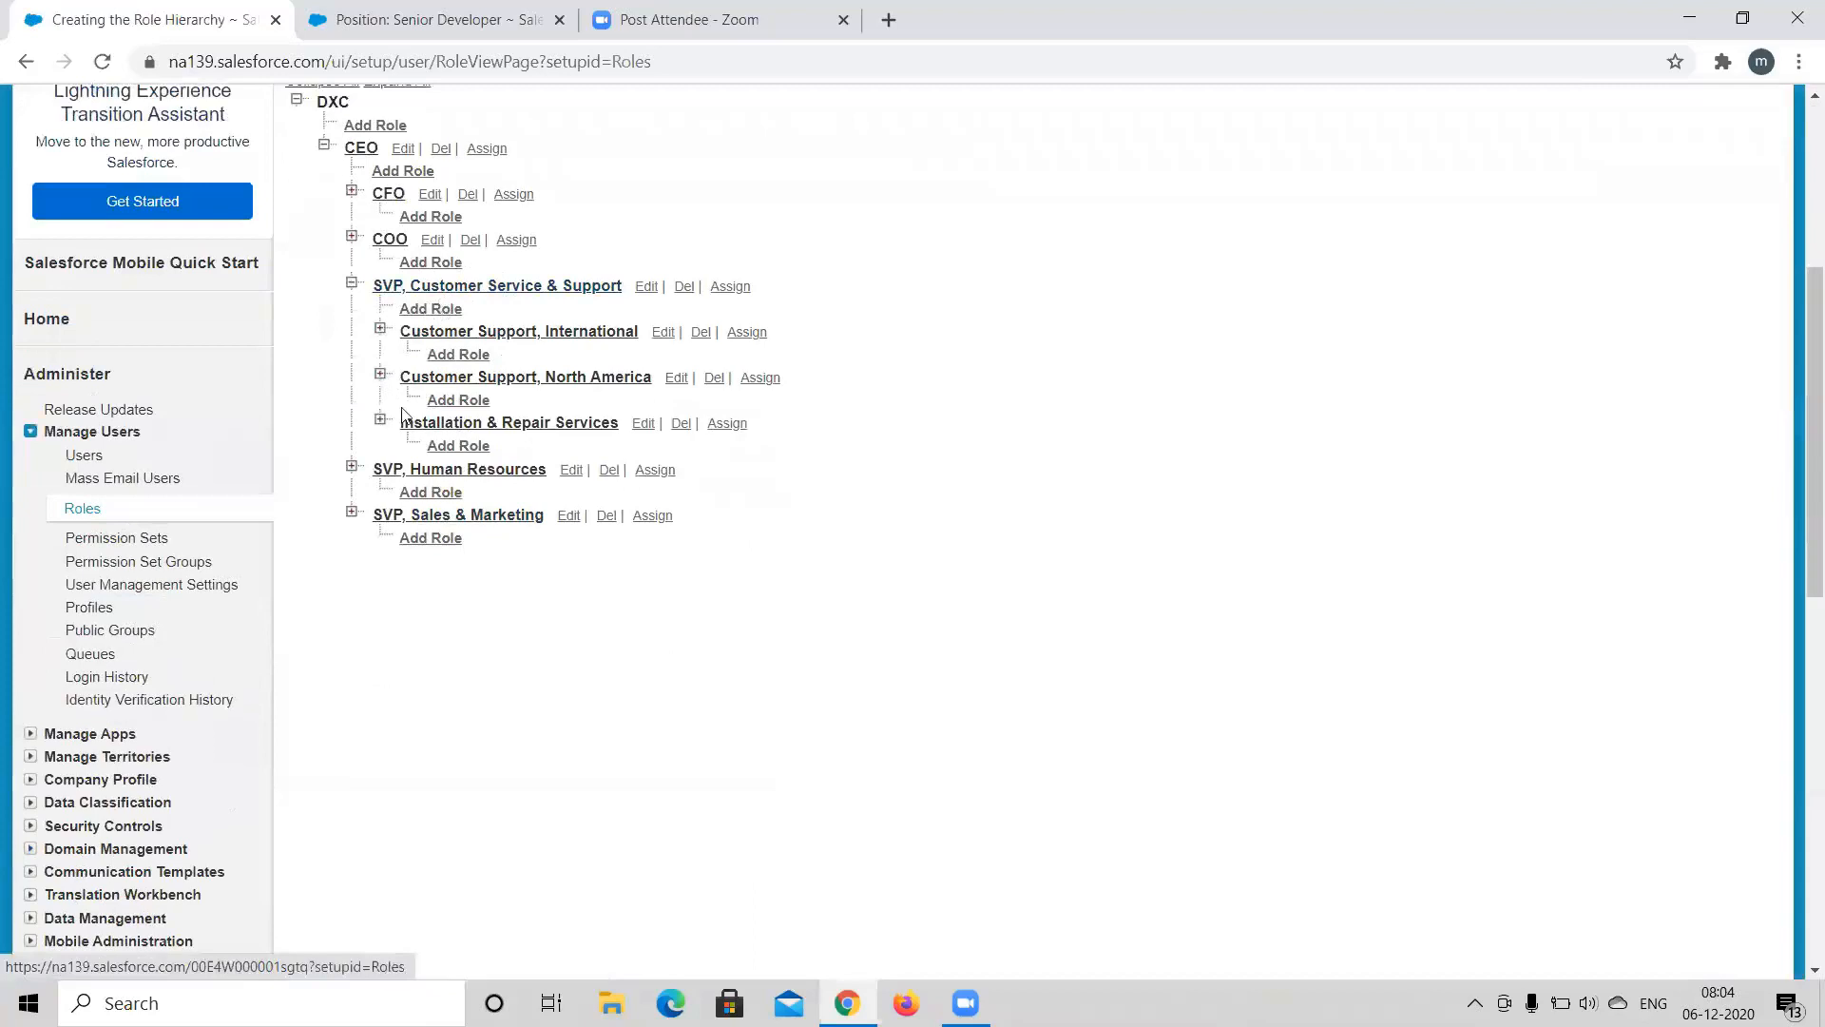
pyautogui.click(381, 331)
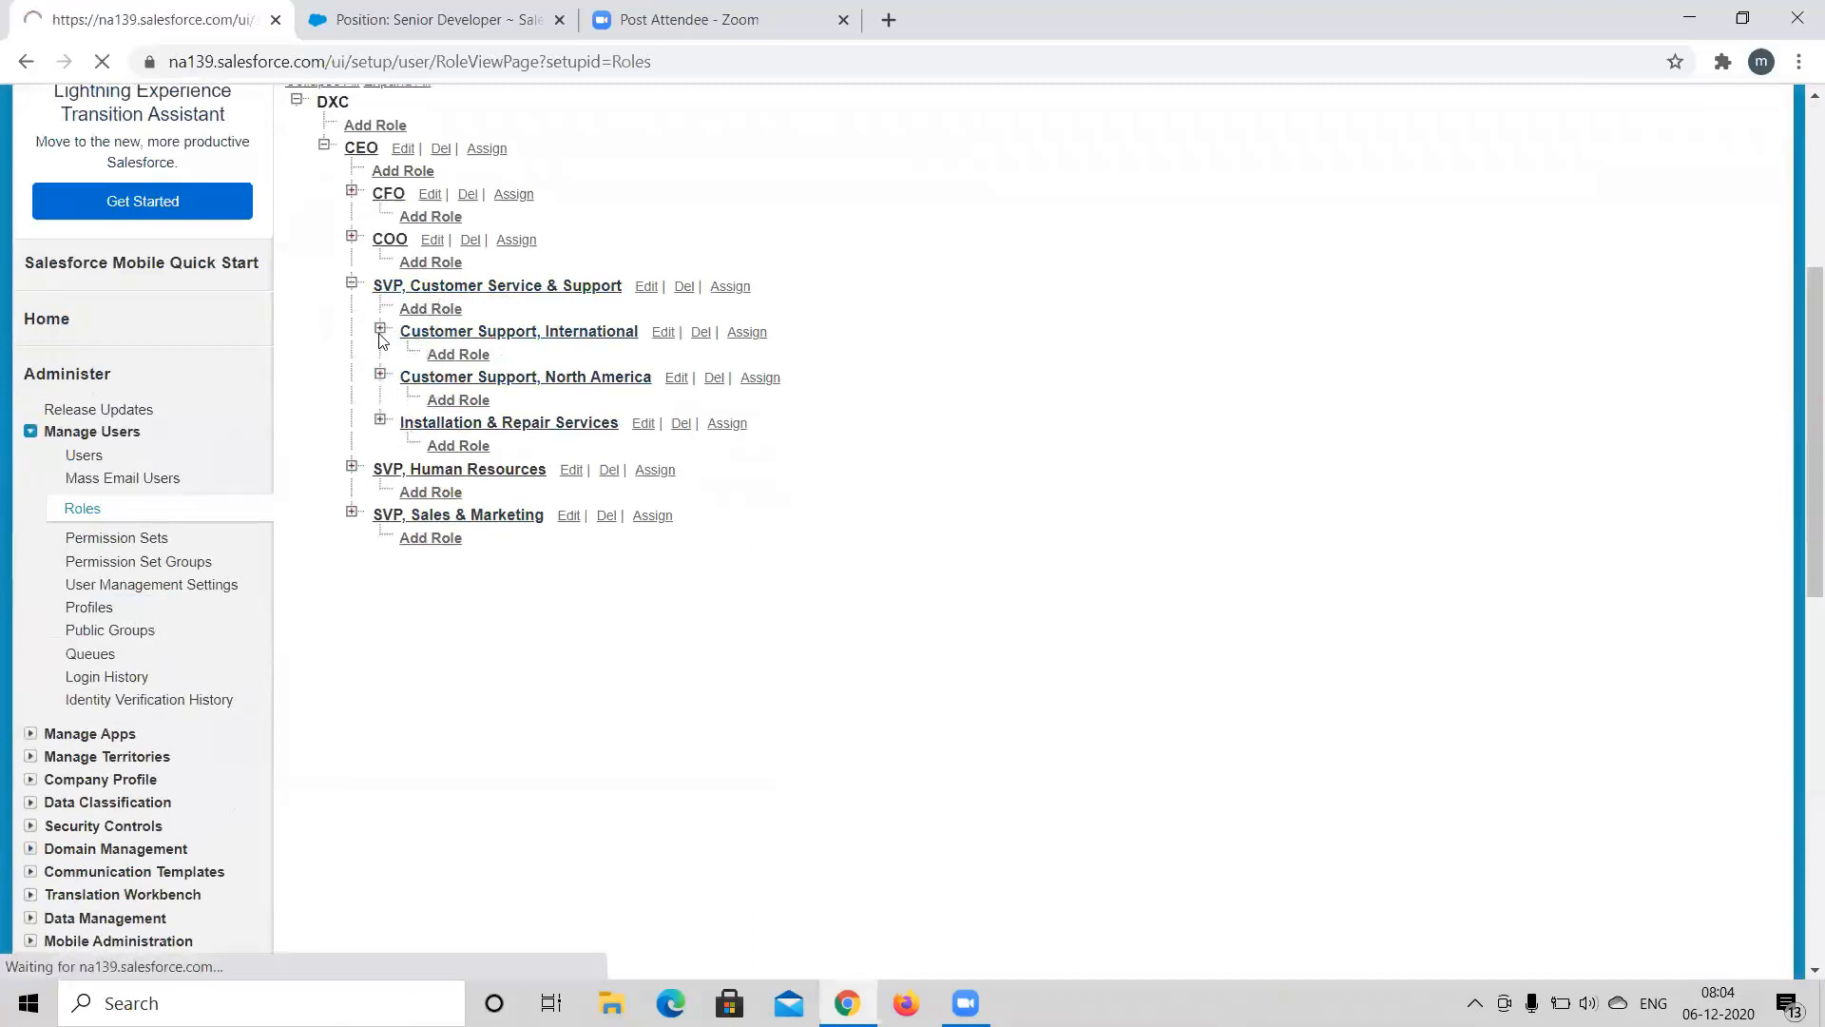
pyautogui.scroll(-3, 570, 547)
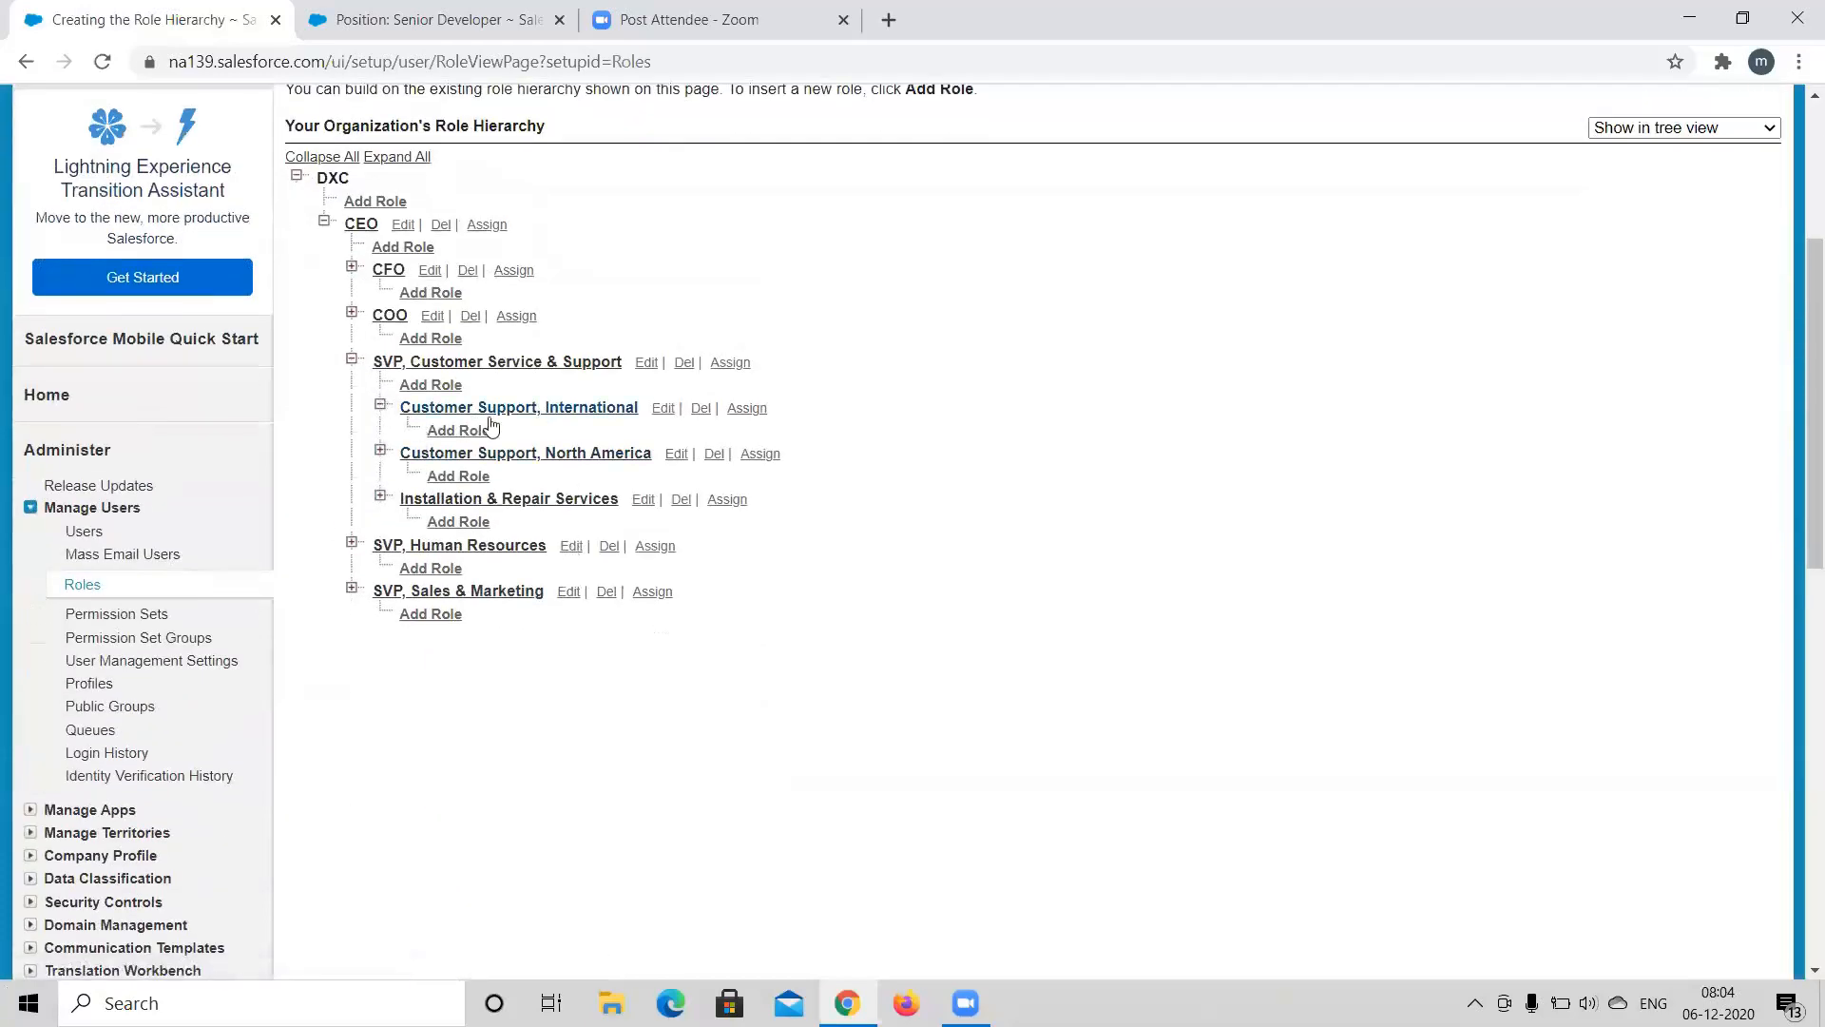
pyautogui.click(380, 453)
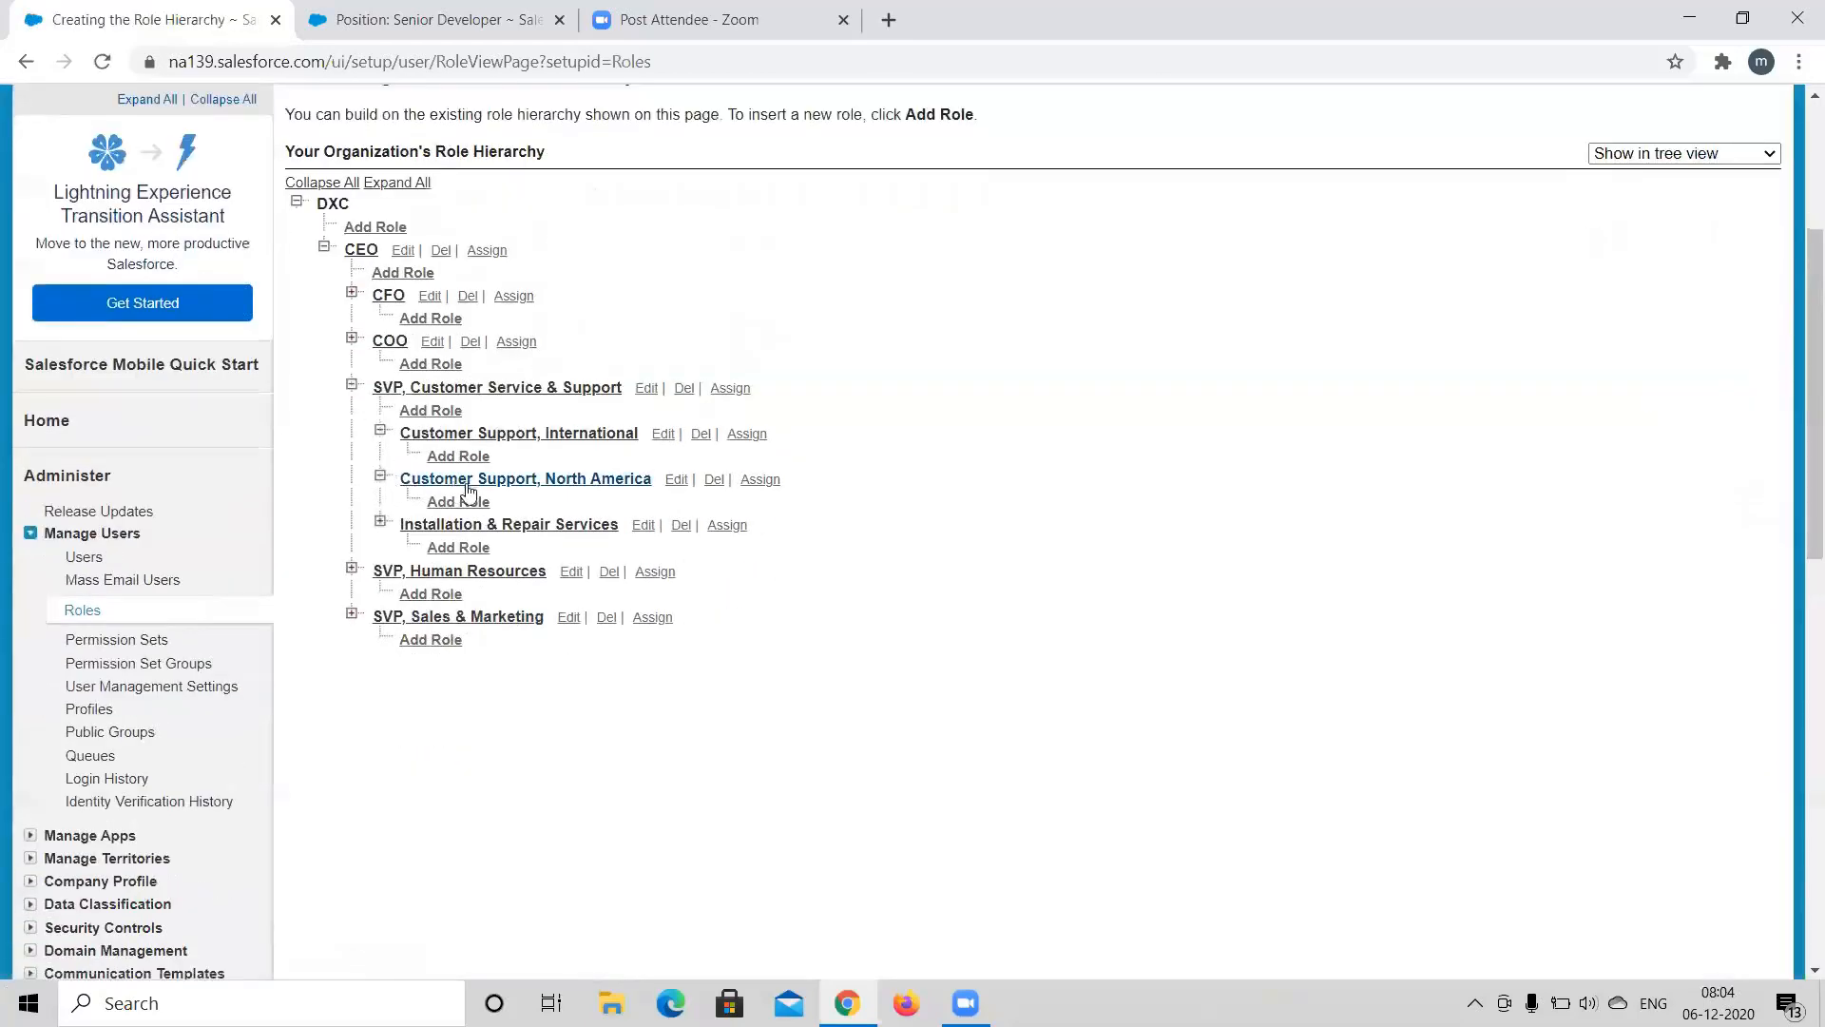
pyautogui.click(381, 522)
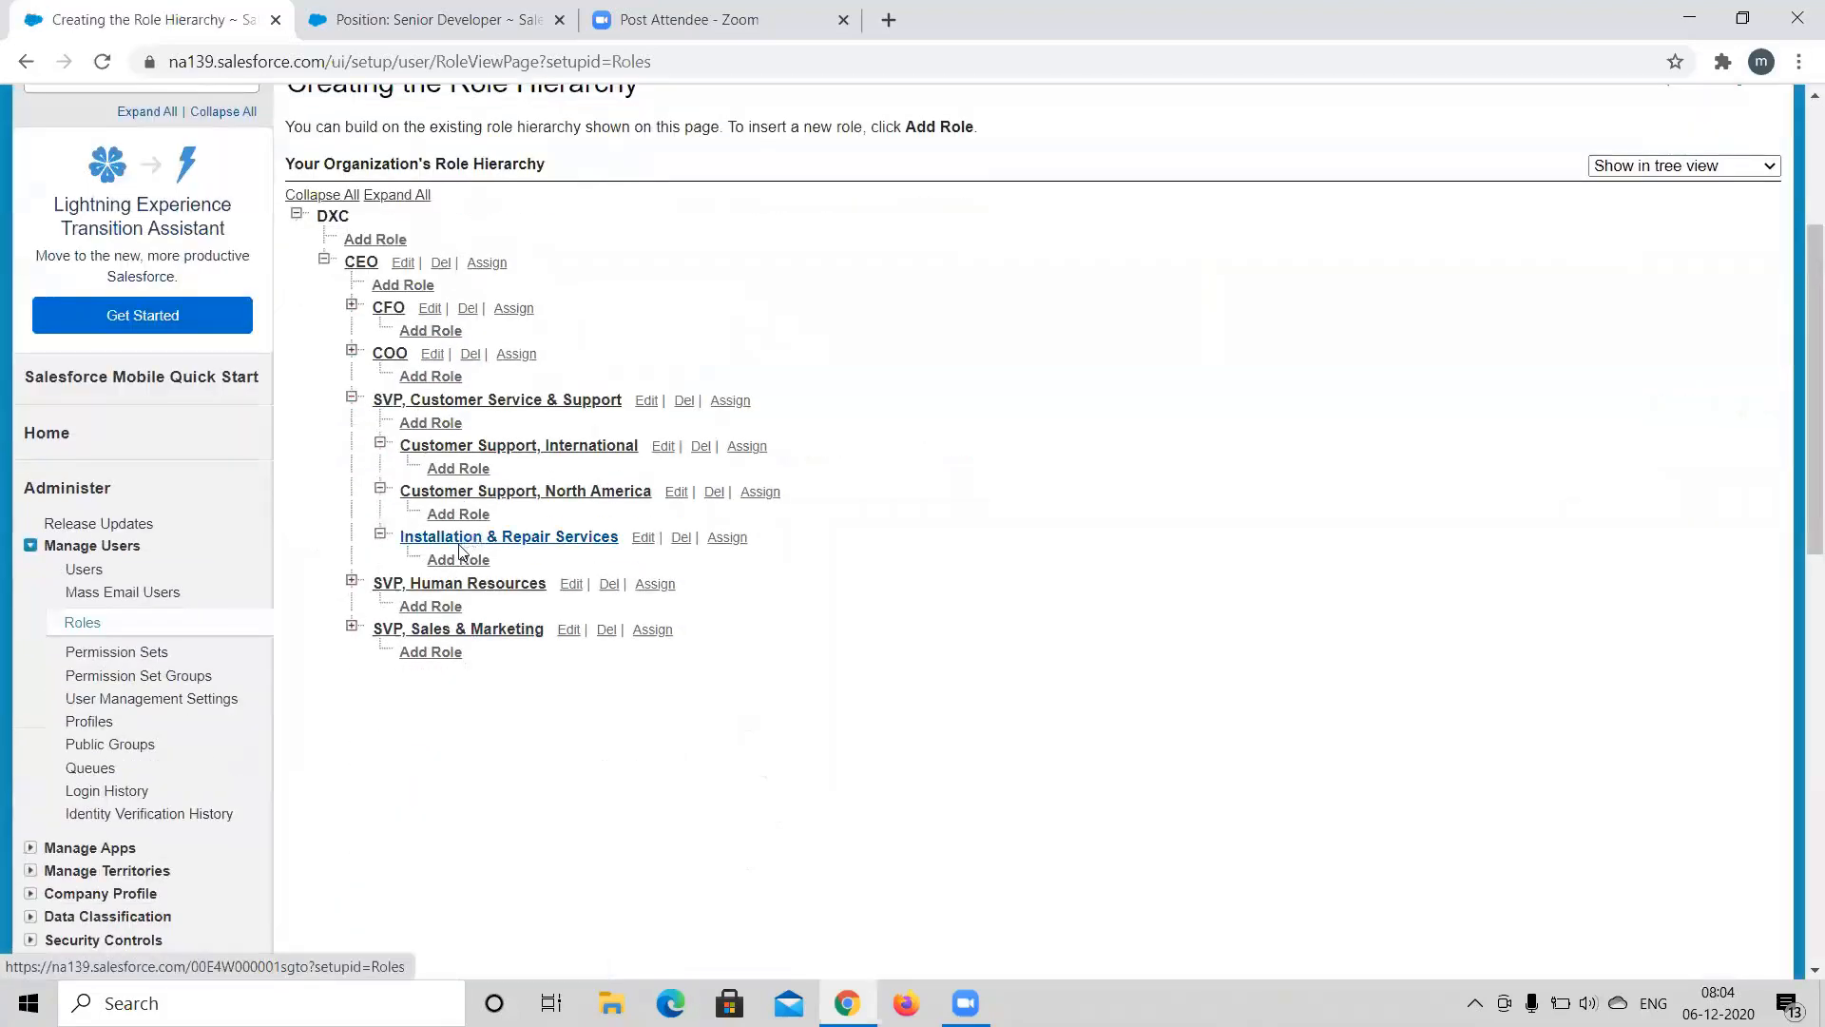
# Expand the SVP, Human Resources and SVP, Sales & Marketing roles, including VP, International Sales.
pyautogui.click(350, 582)
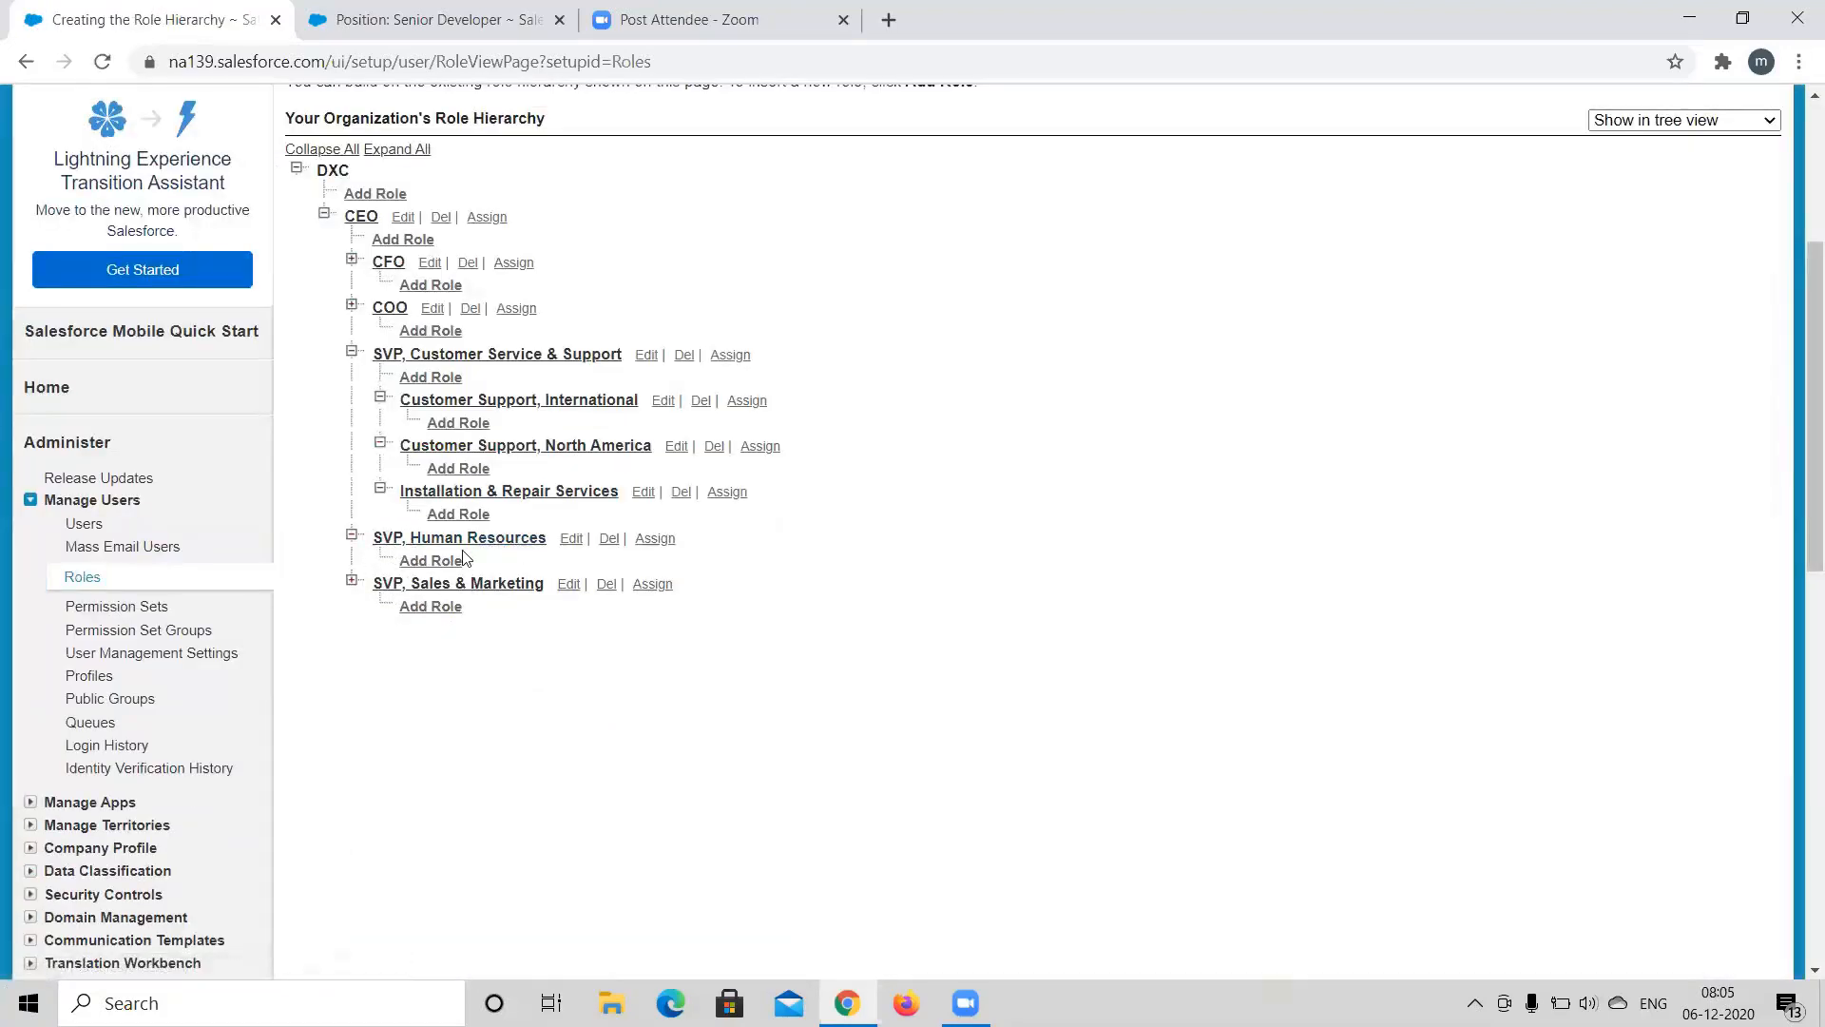
pyautogui.click(352, 582)
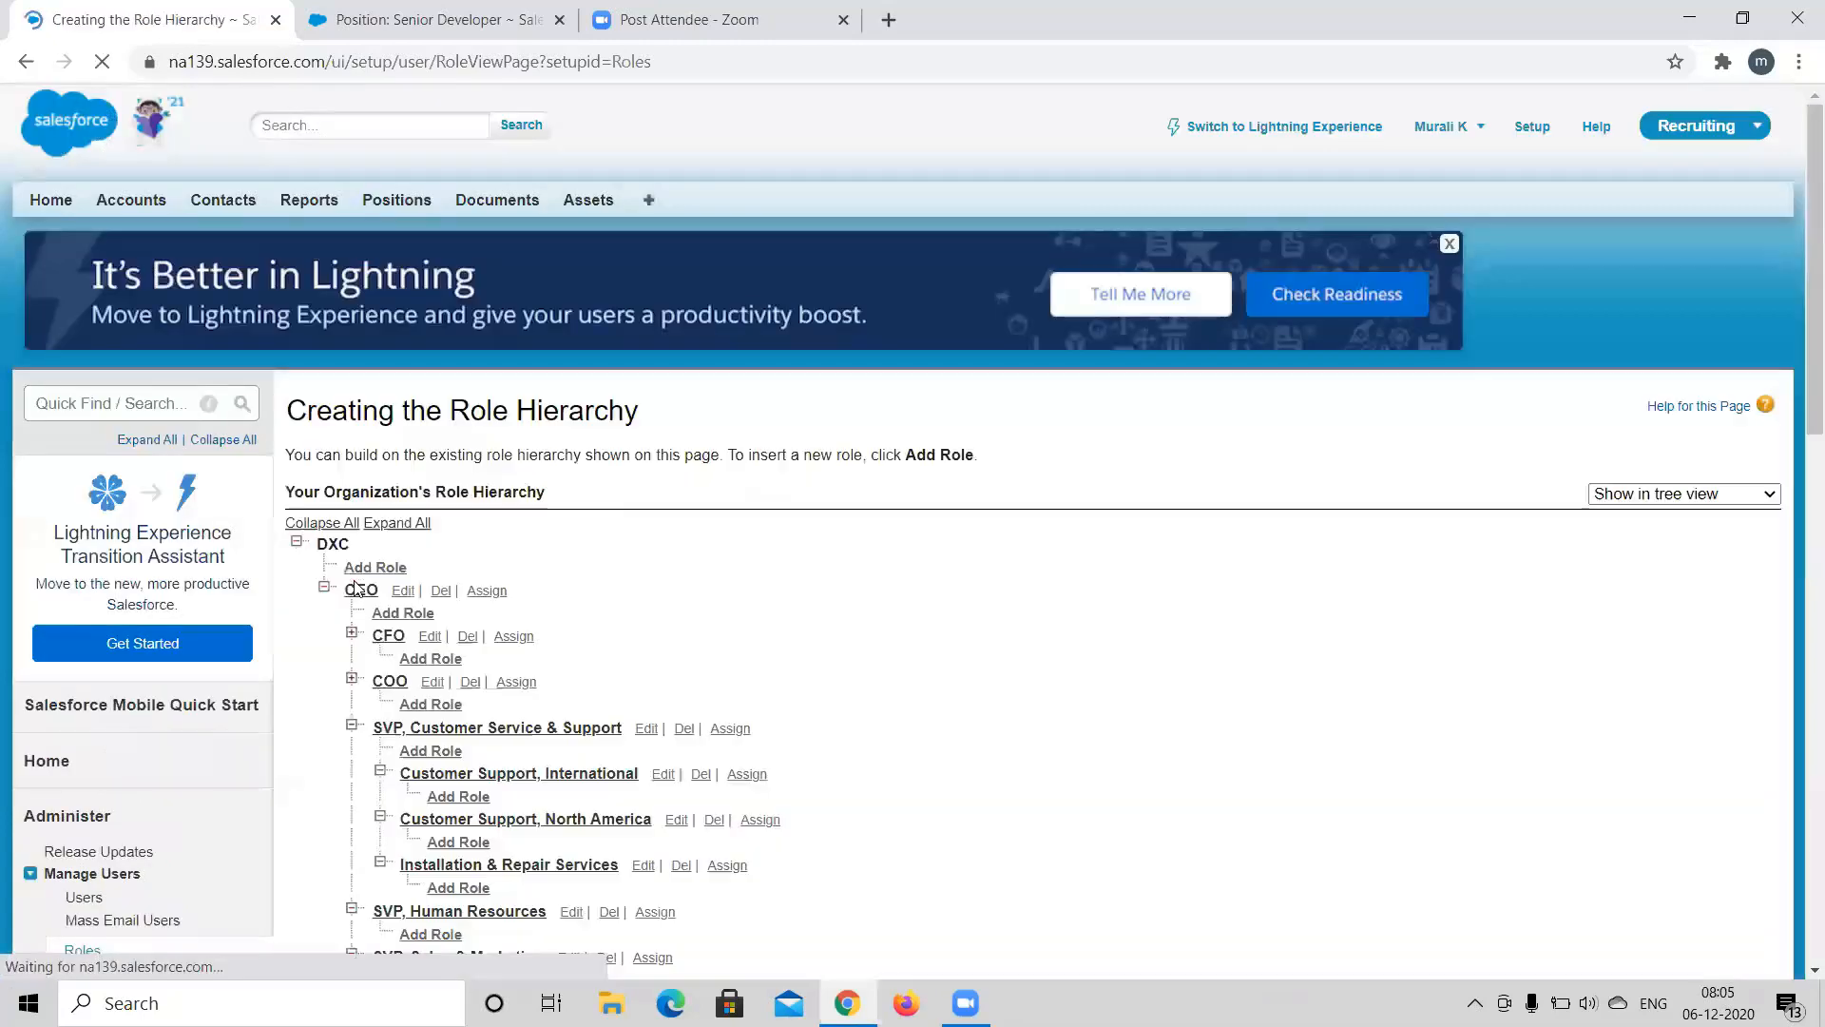
pyautogui.scroll(-2, 818, 729)
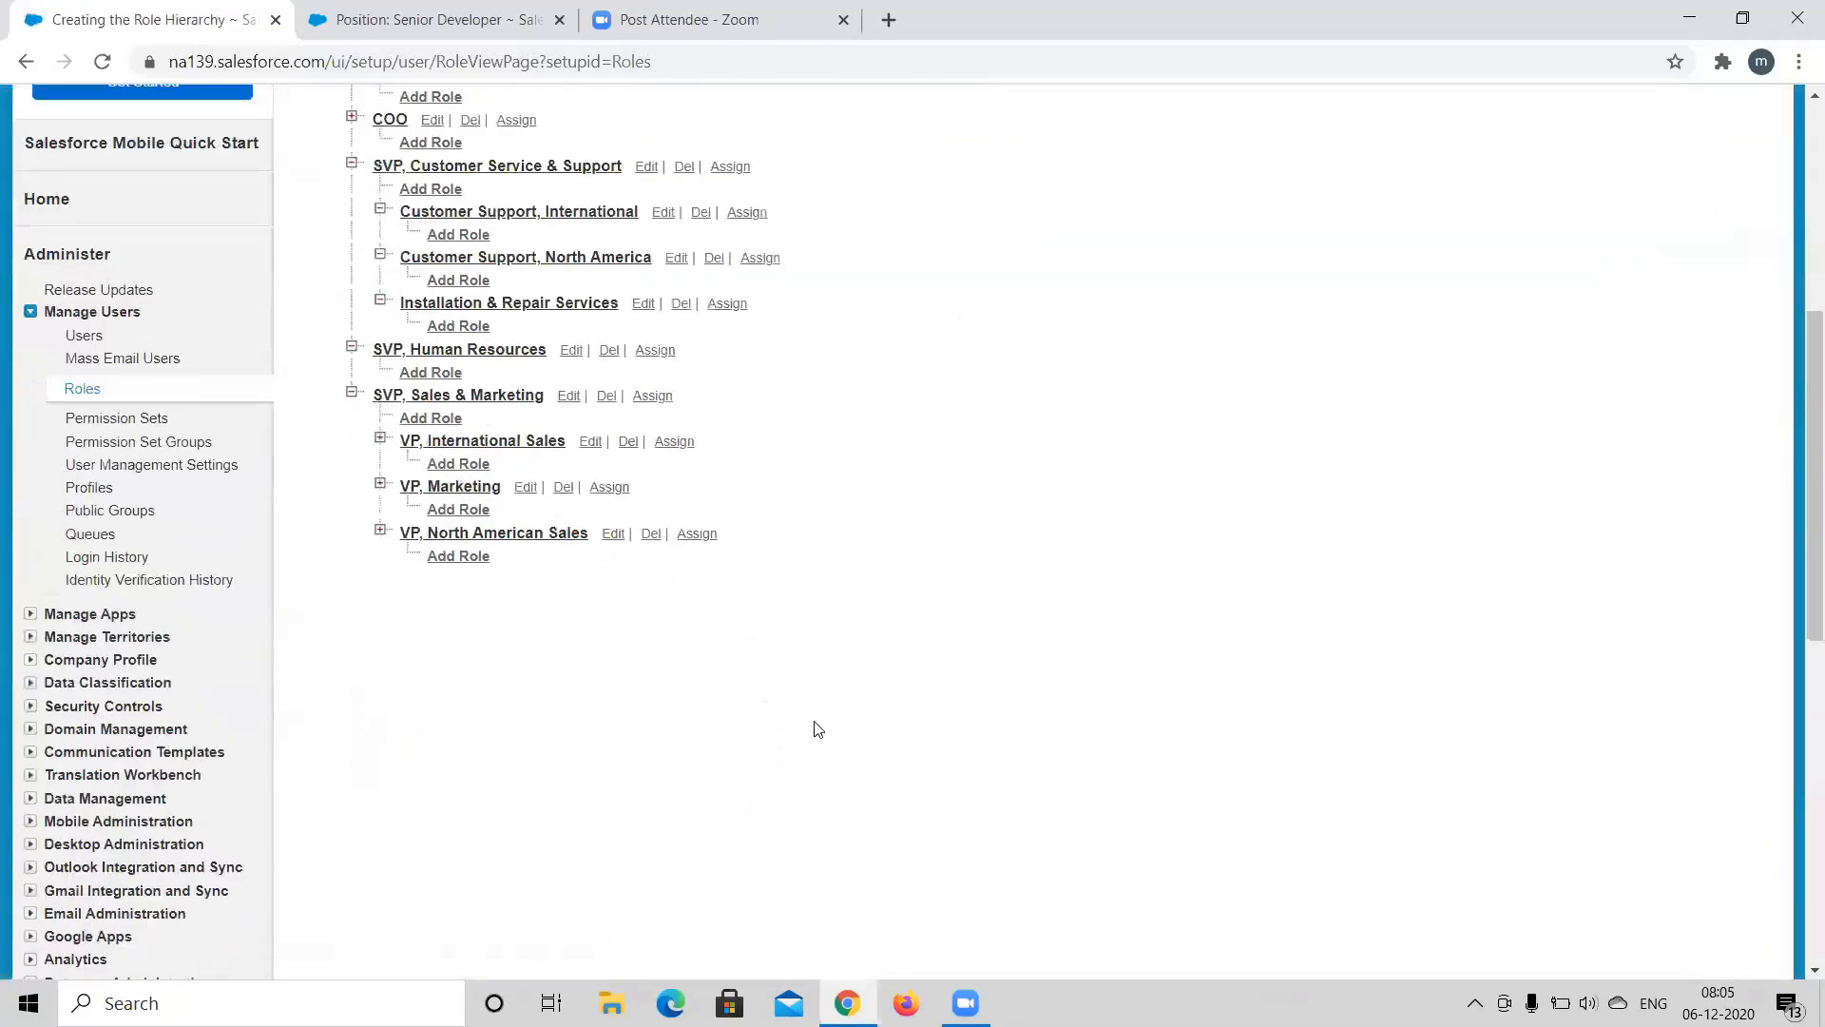
pyautogui.click(380, 441)
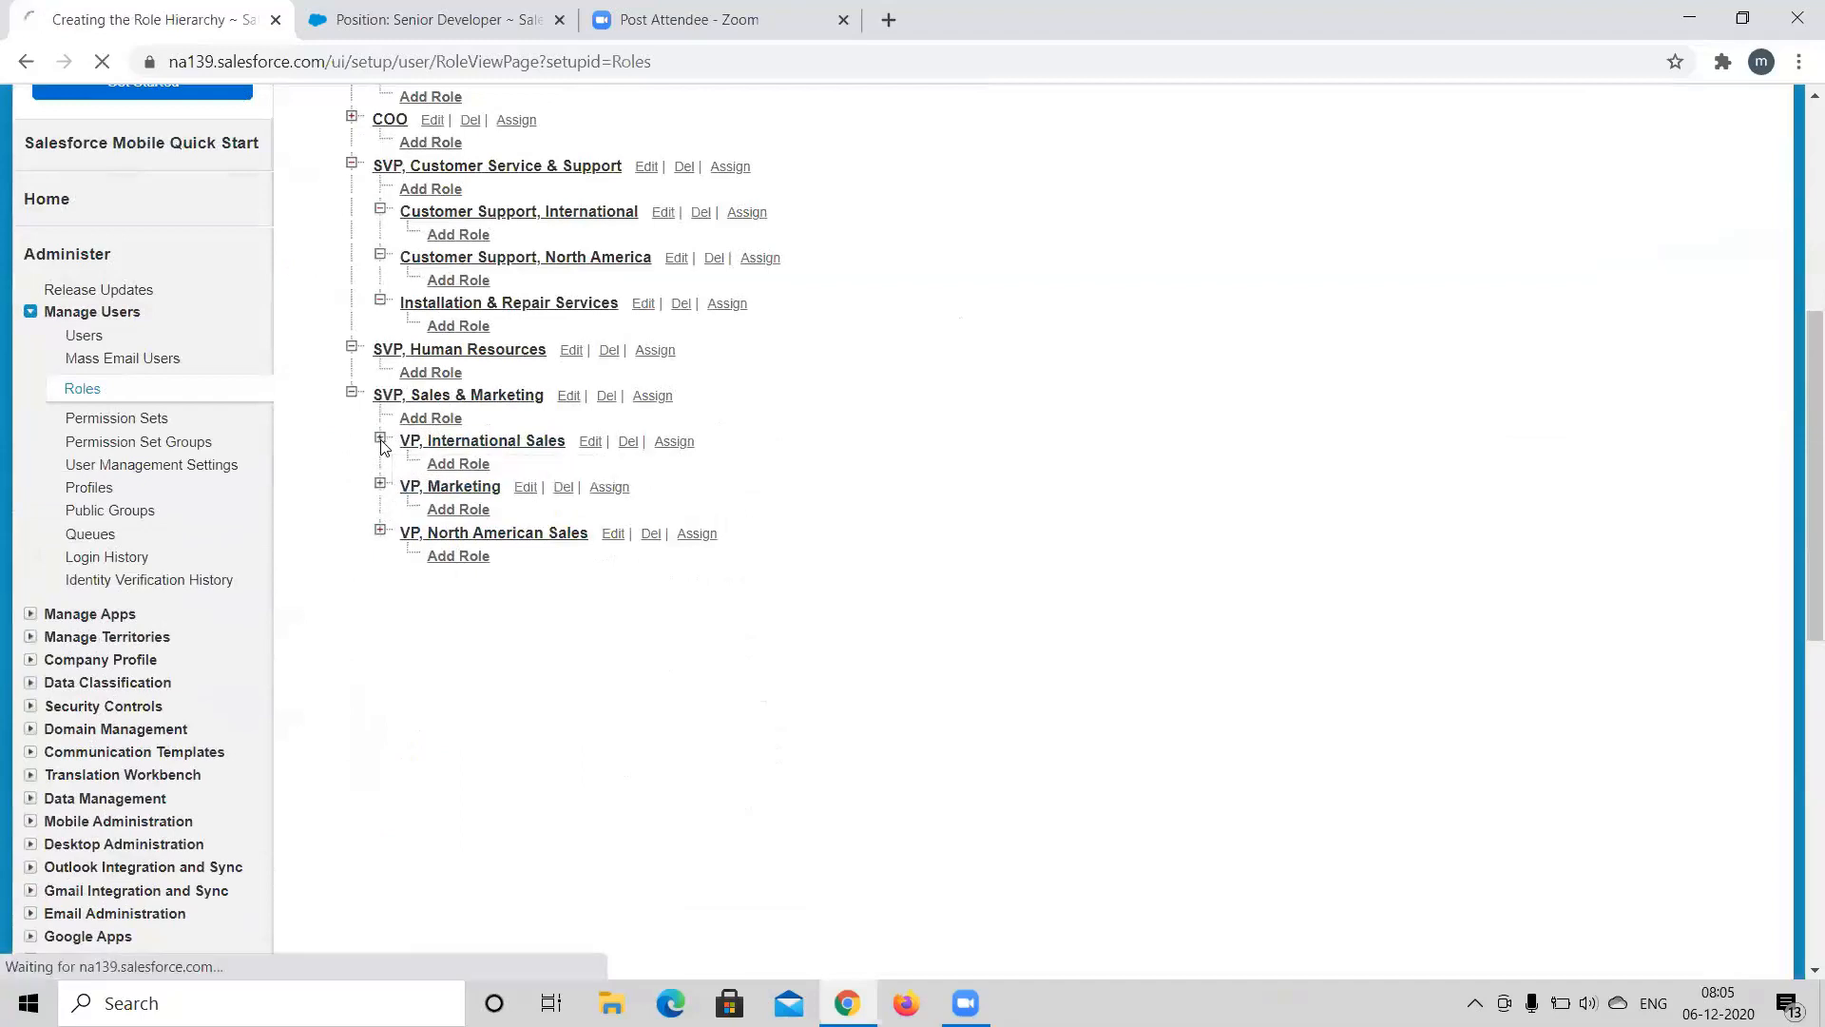
pyautogui.scroll(-3, 380, 447)
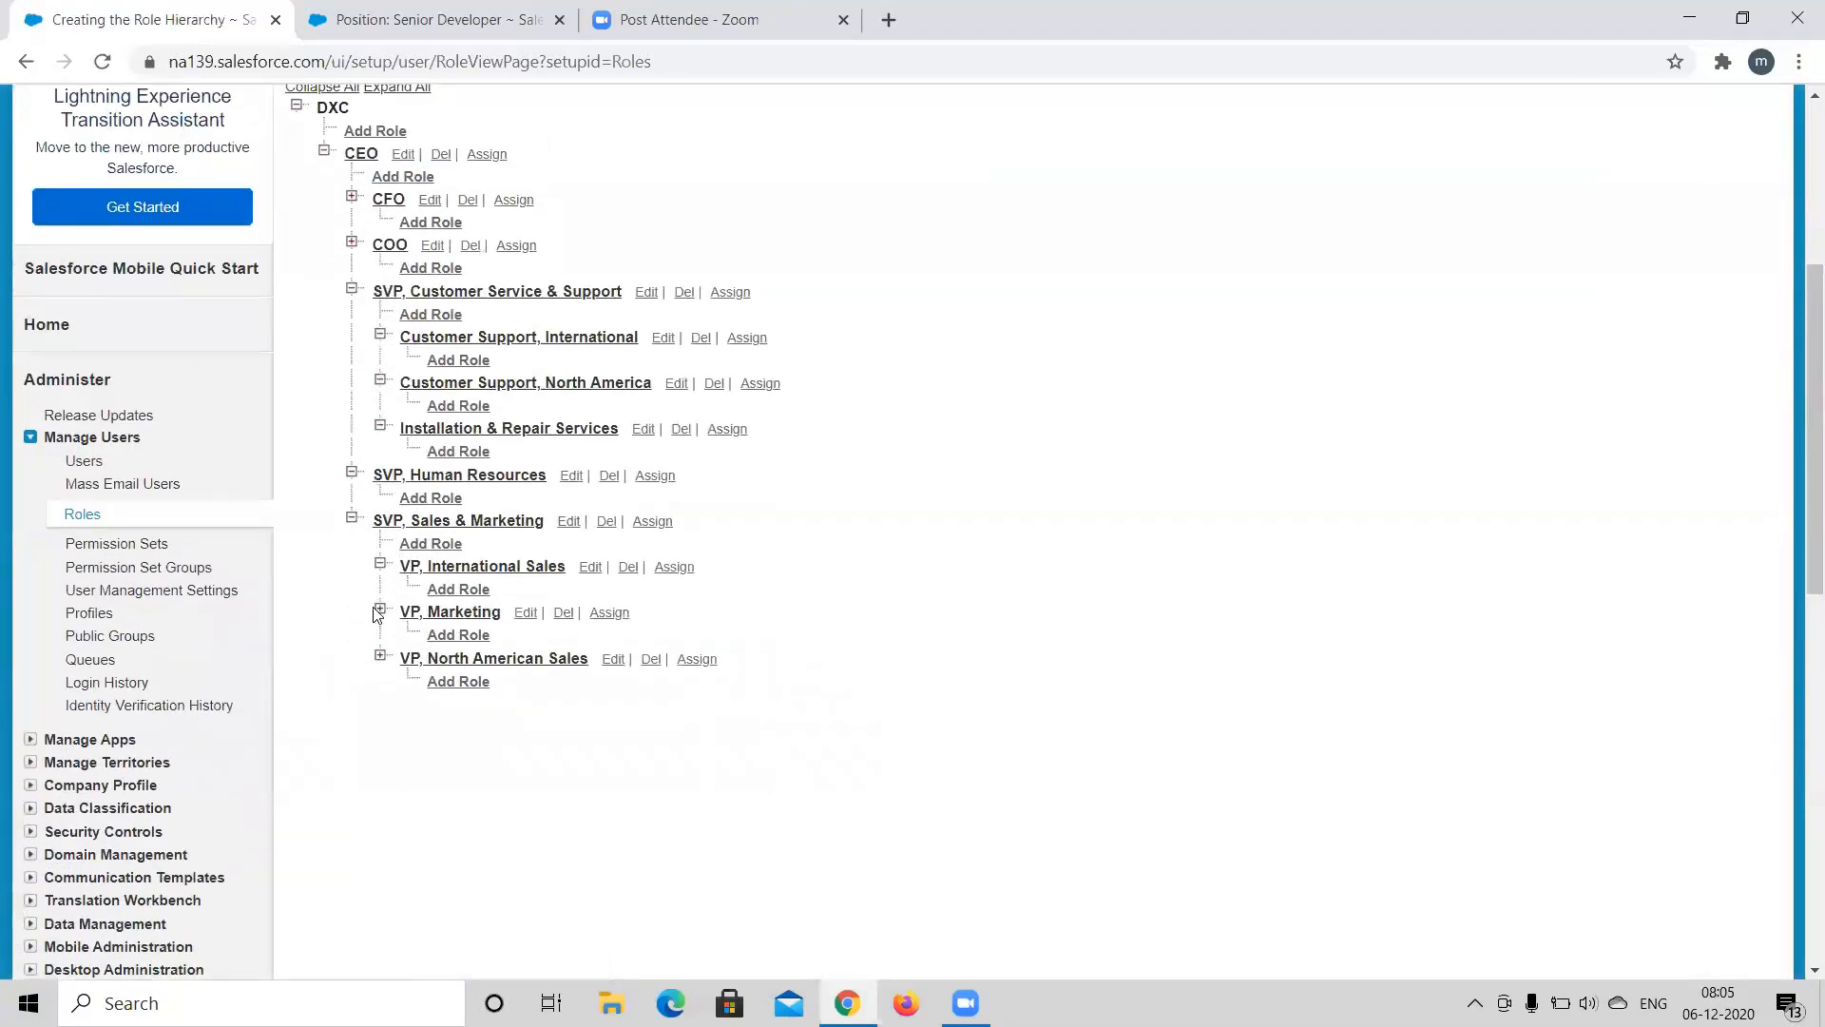
# Expand the VP, Marketing role and the Marketing Team role beneath it.
pyautogui.click(380, 612)
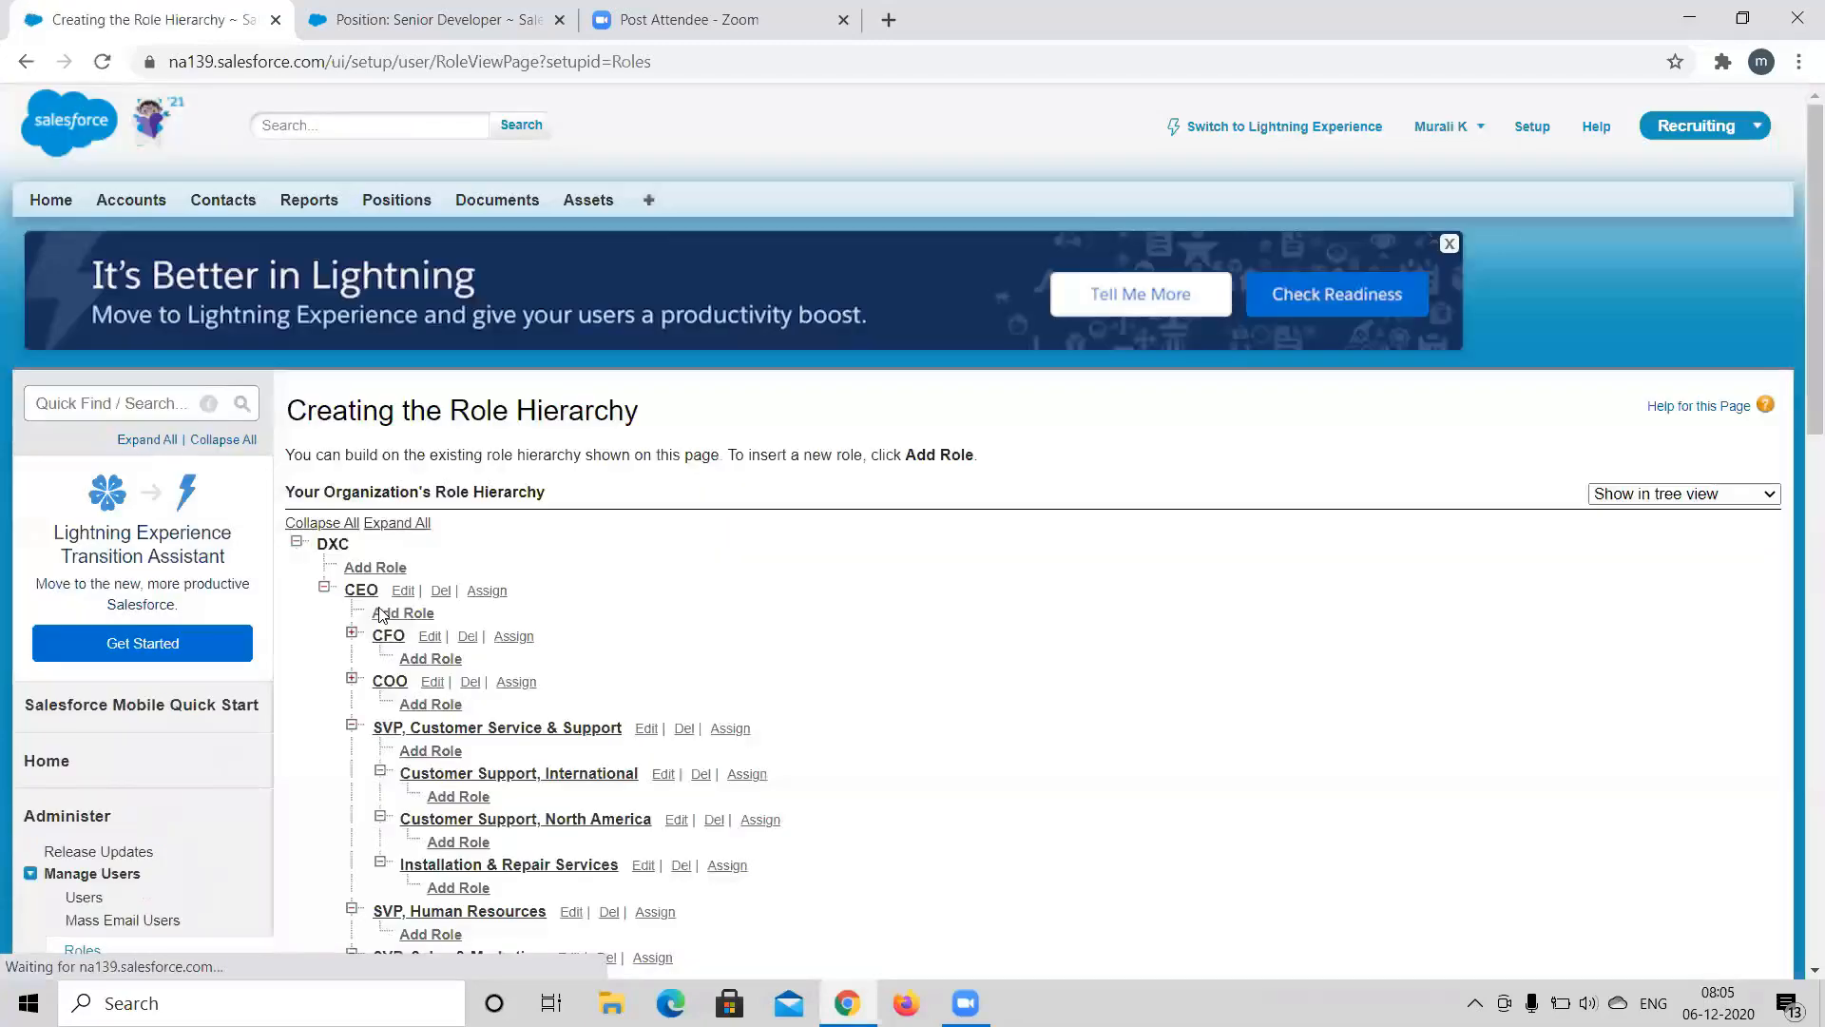
pyautogui.scroll(-5, 381, 613)
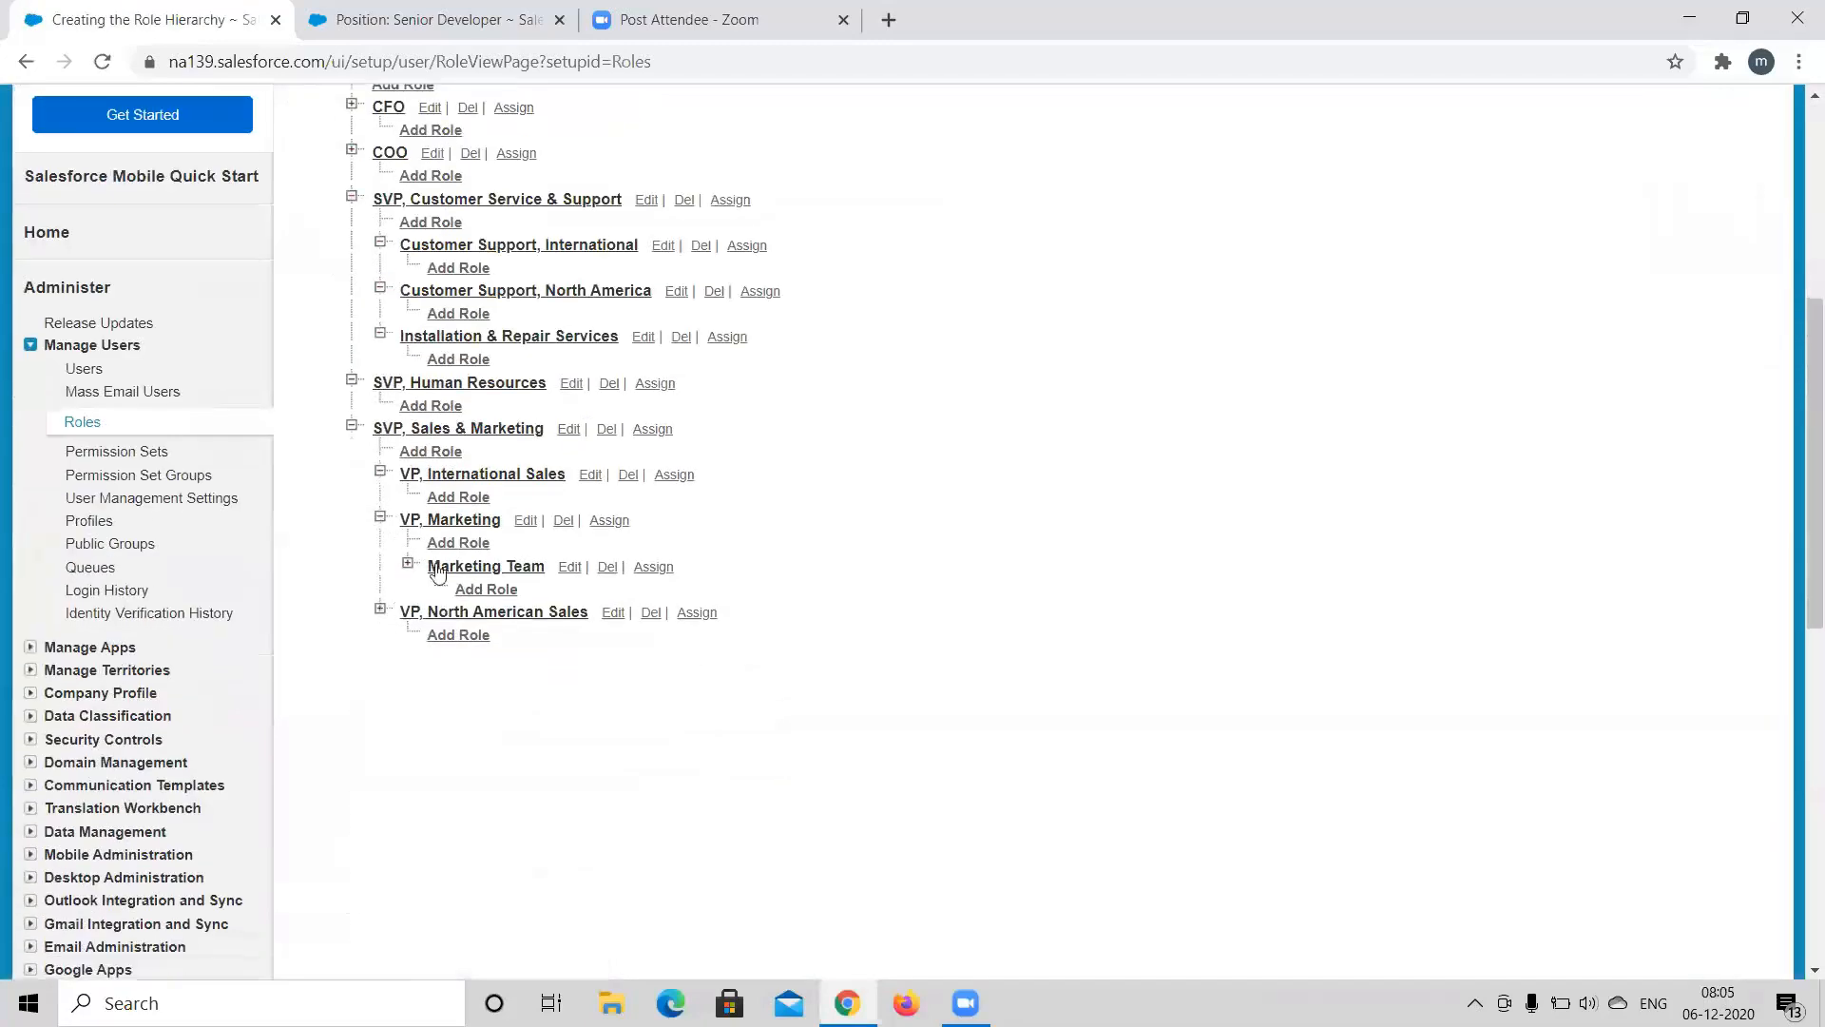
pyautogui.click(410, 565)
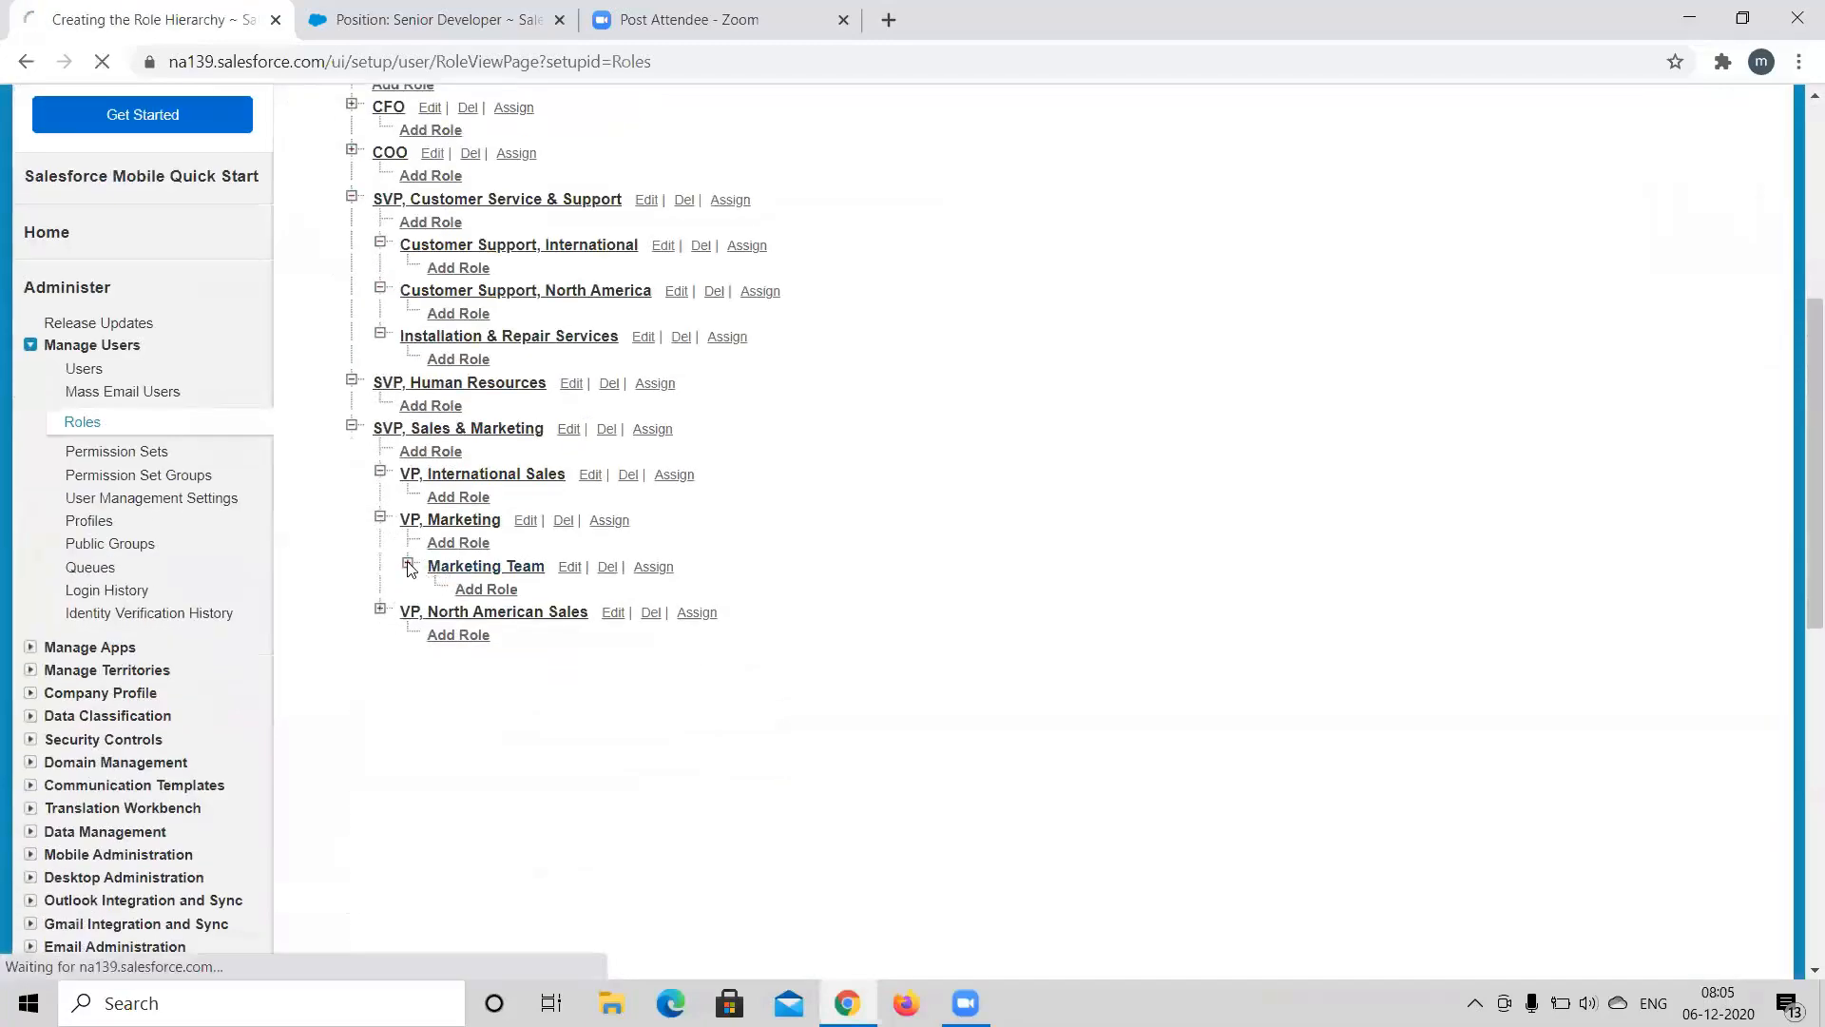
pyautogui.scroll(-5, 758, 771)
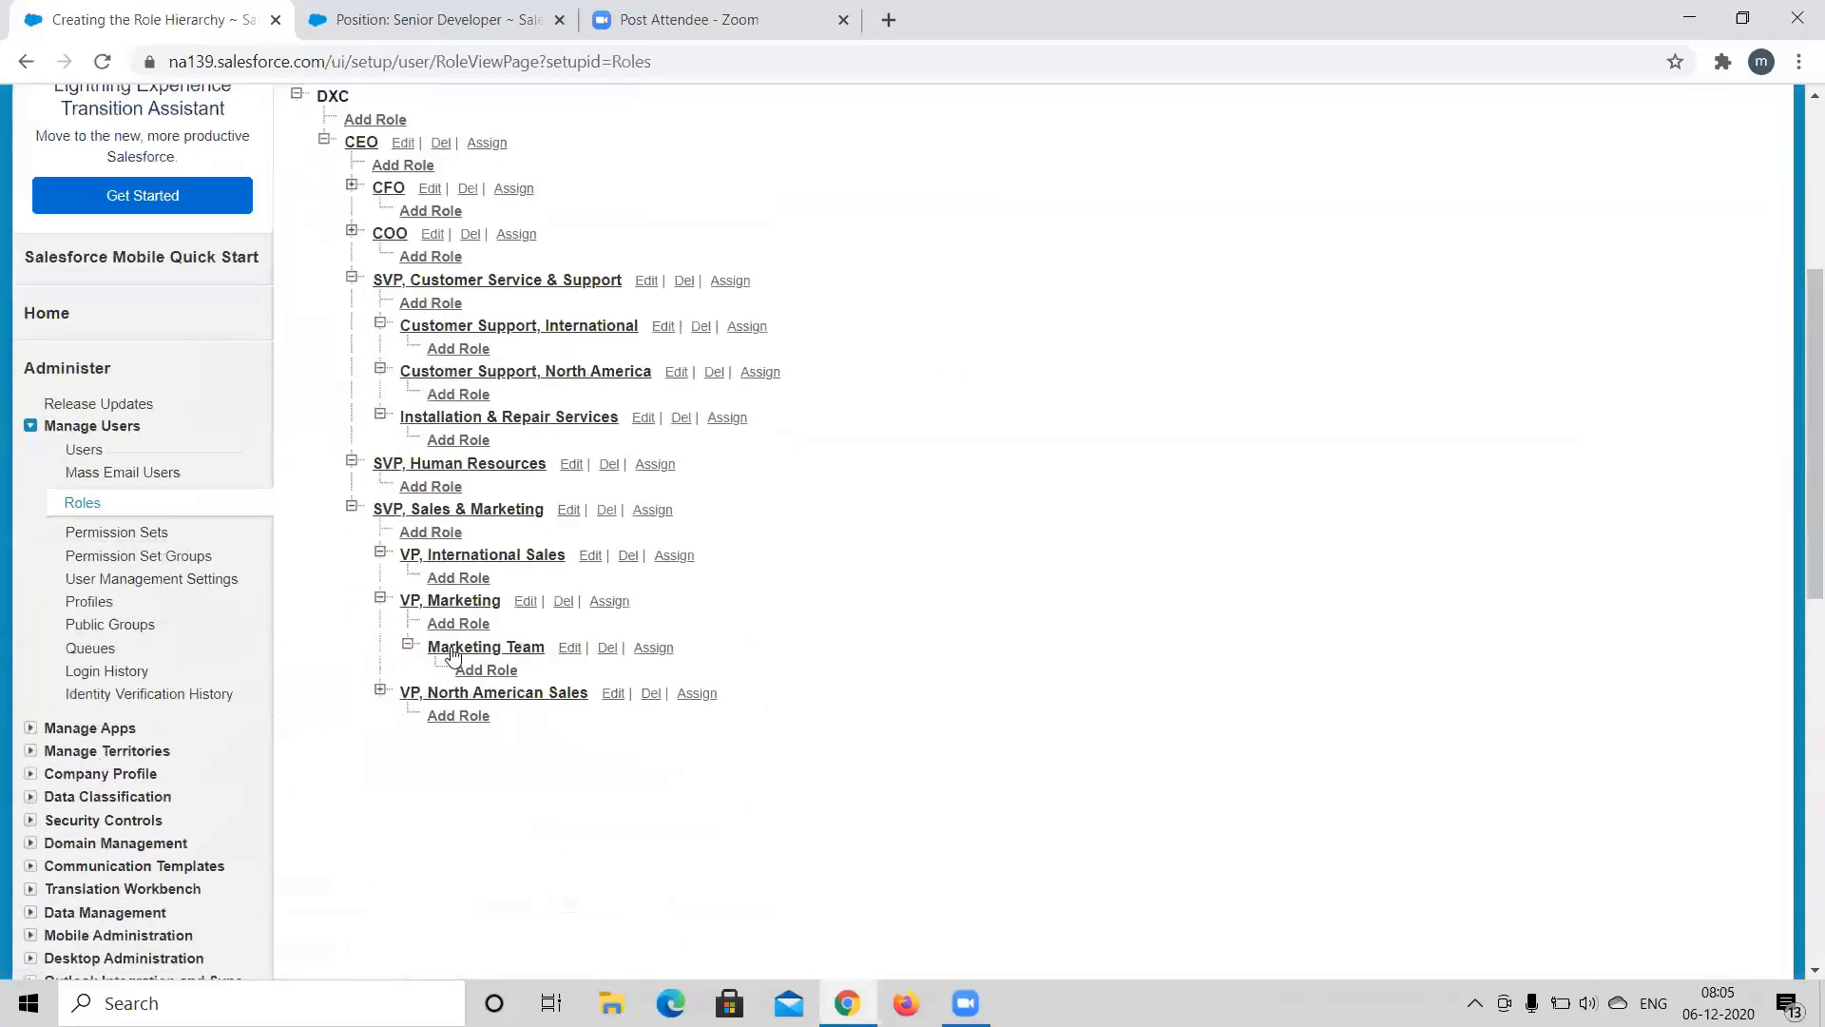
# Expand the VP, North American Sales role and the Director, Direct Sales role beneath it, and review the sales branch.
pyautogui.click(379, 694)
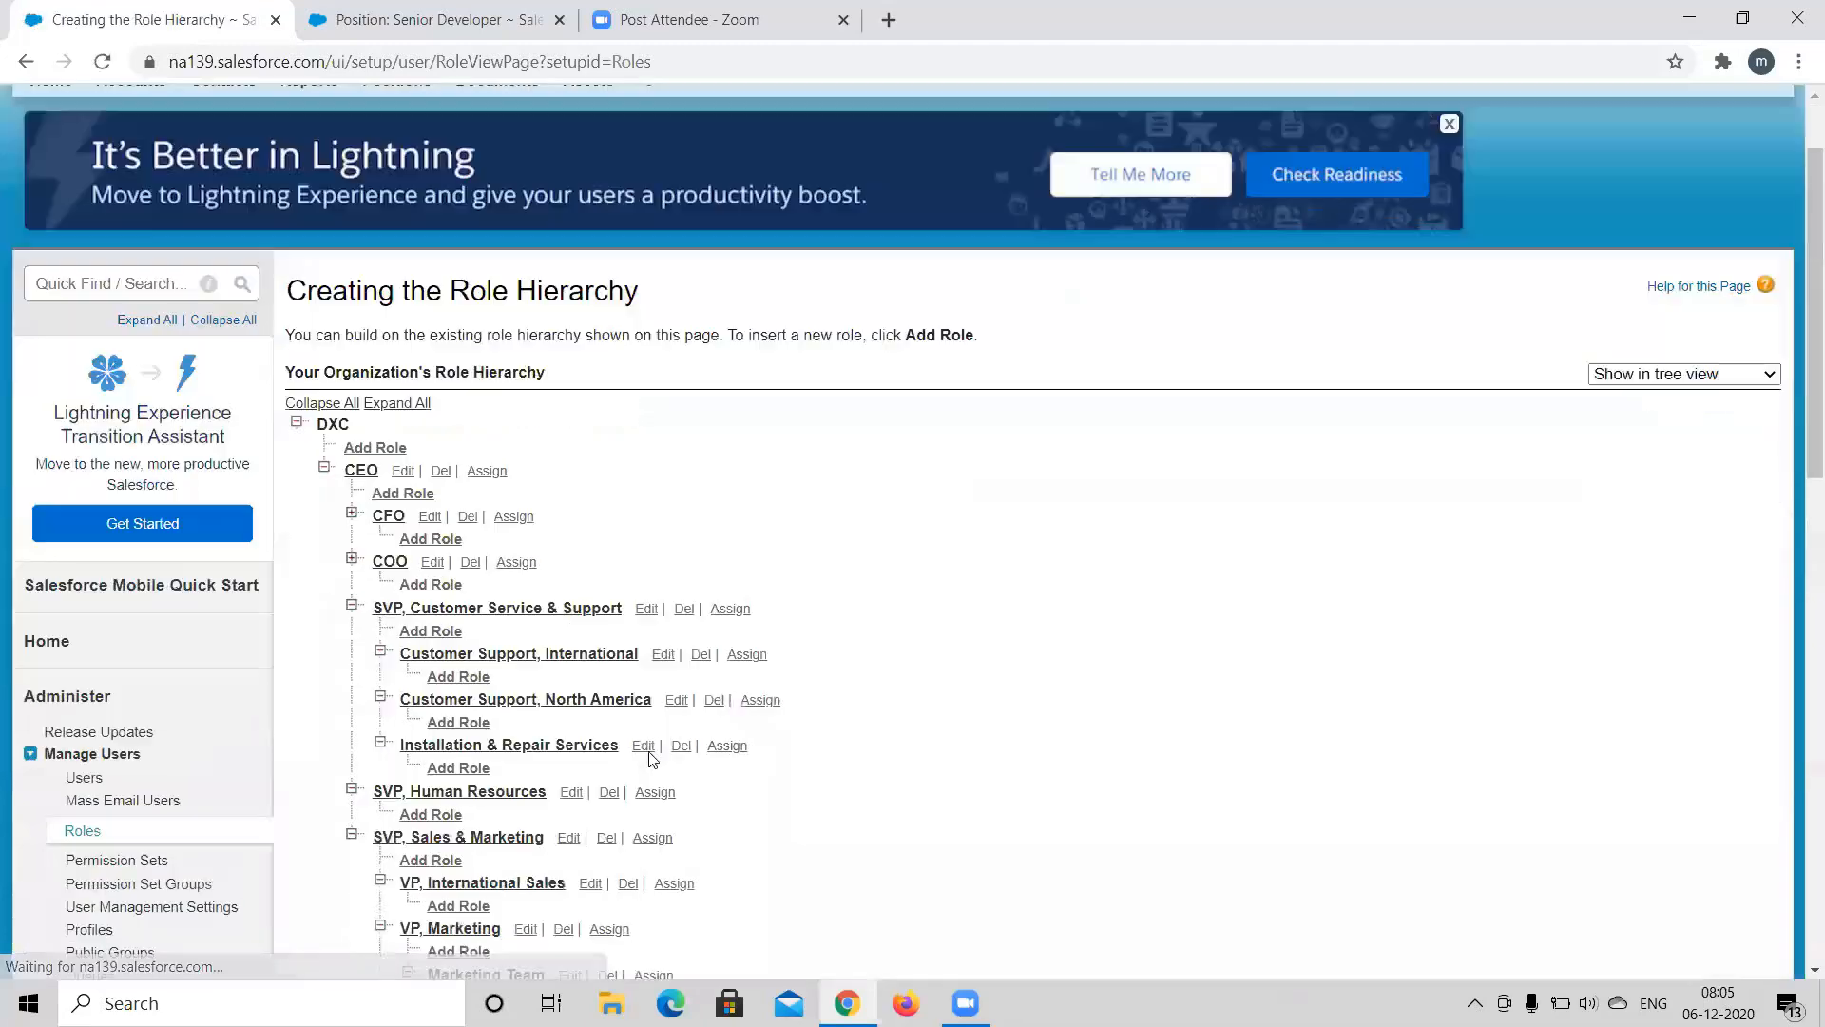
pyautogui.scroll(-5, 469, 586)
pyautogui.scroll(-2, 469, 587)
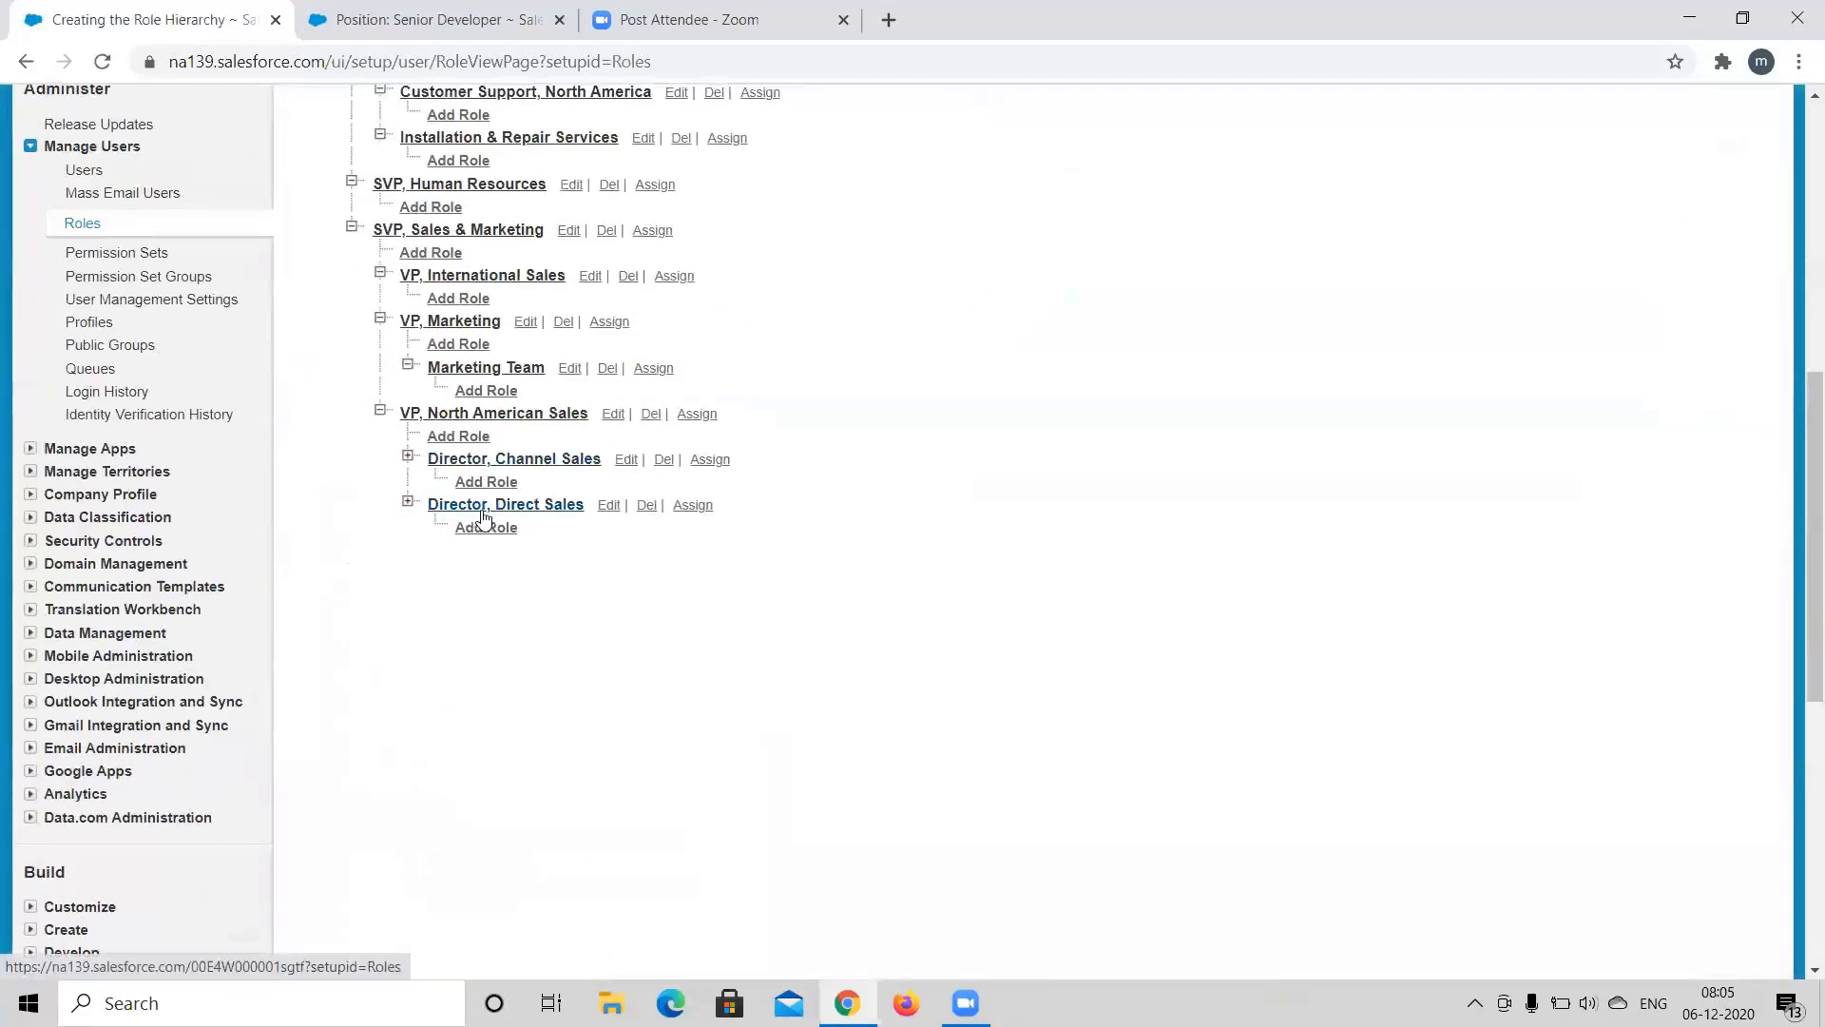
pyautogui.scroll(4, 516, 518)
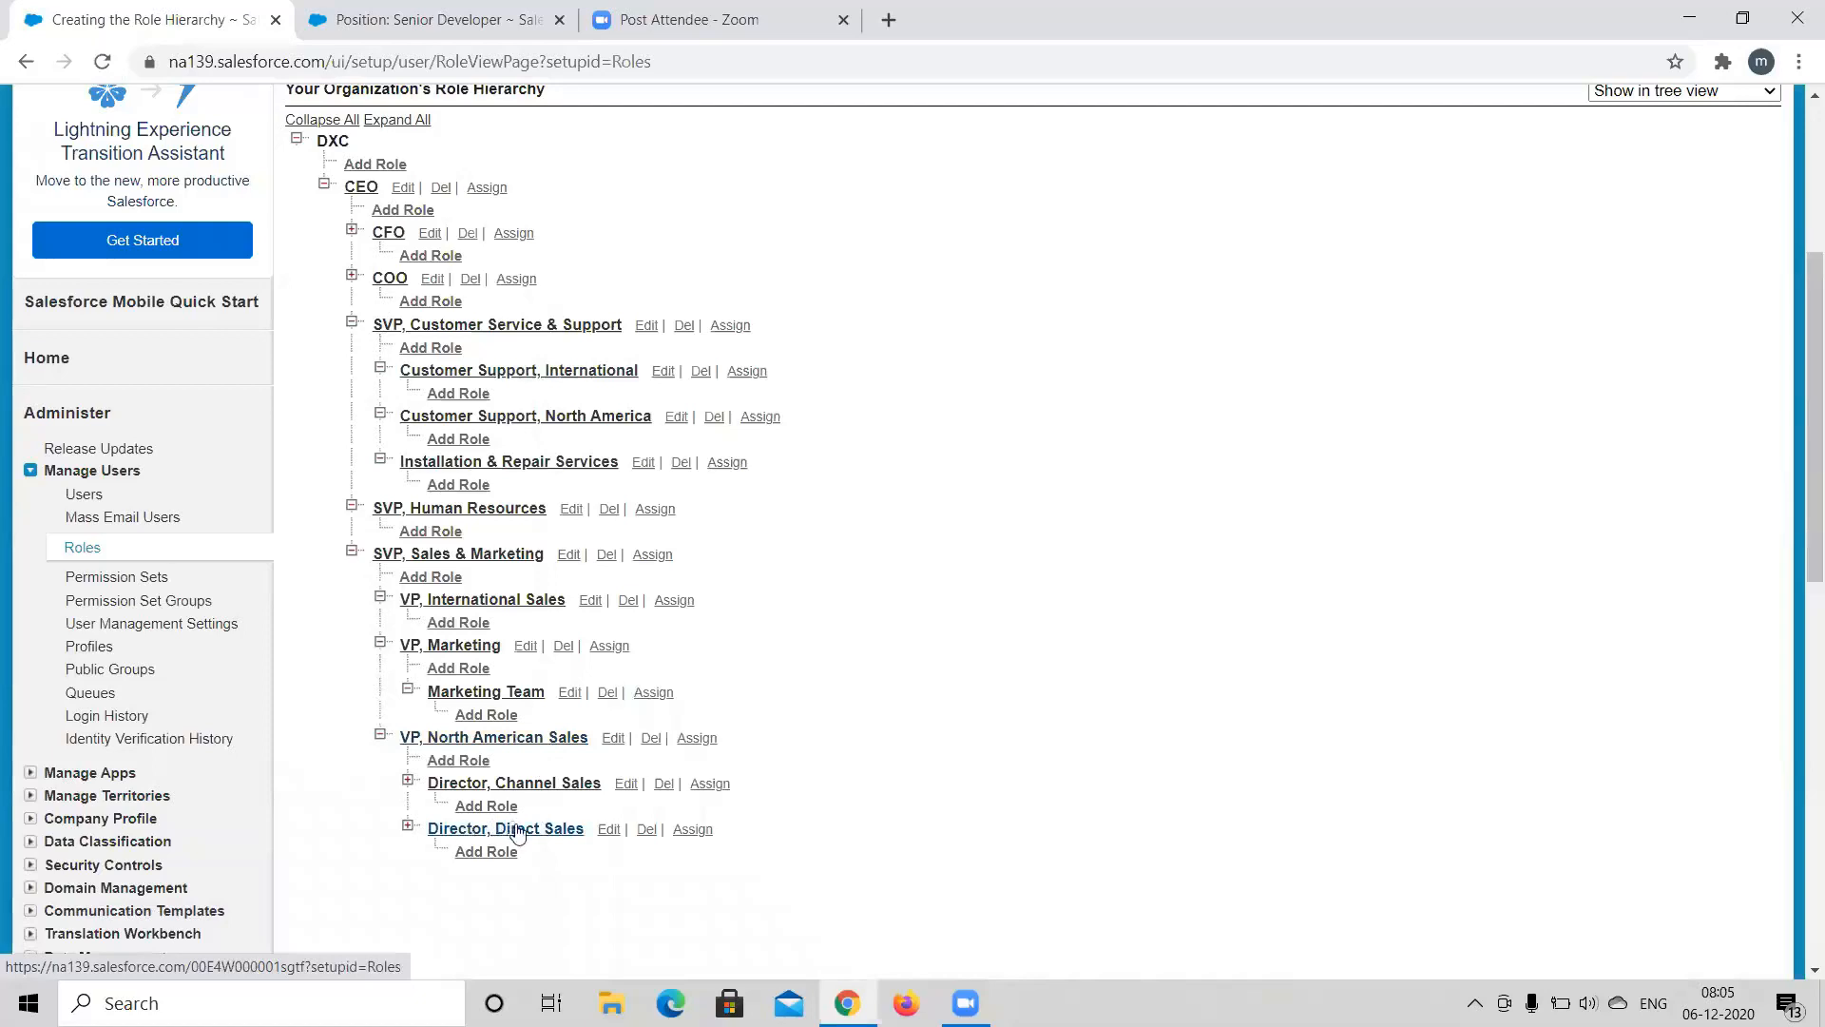
pyautogui.click(408, 827)
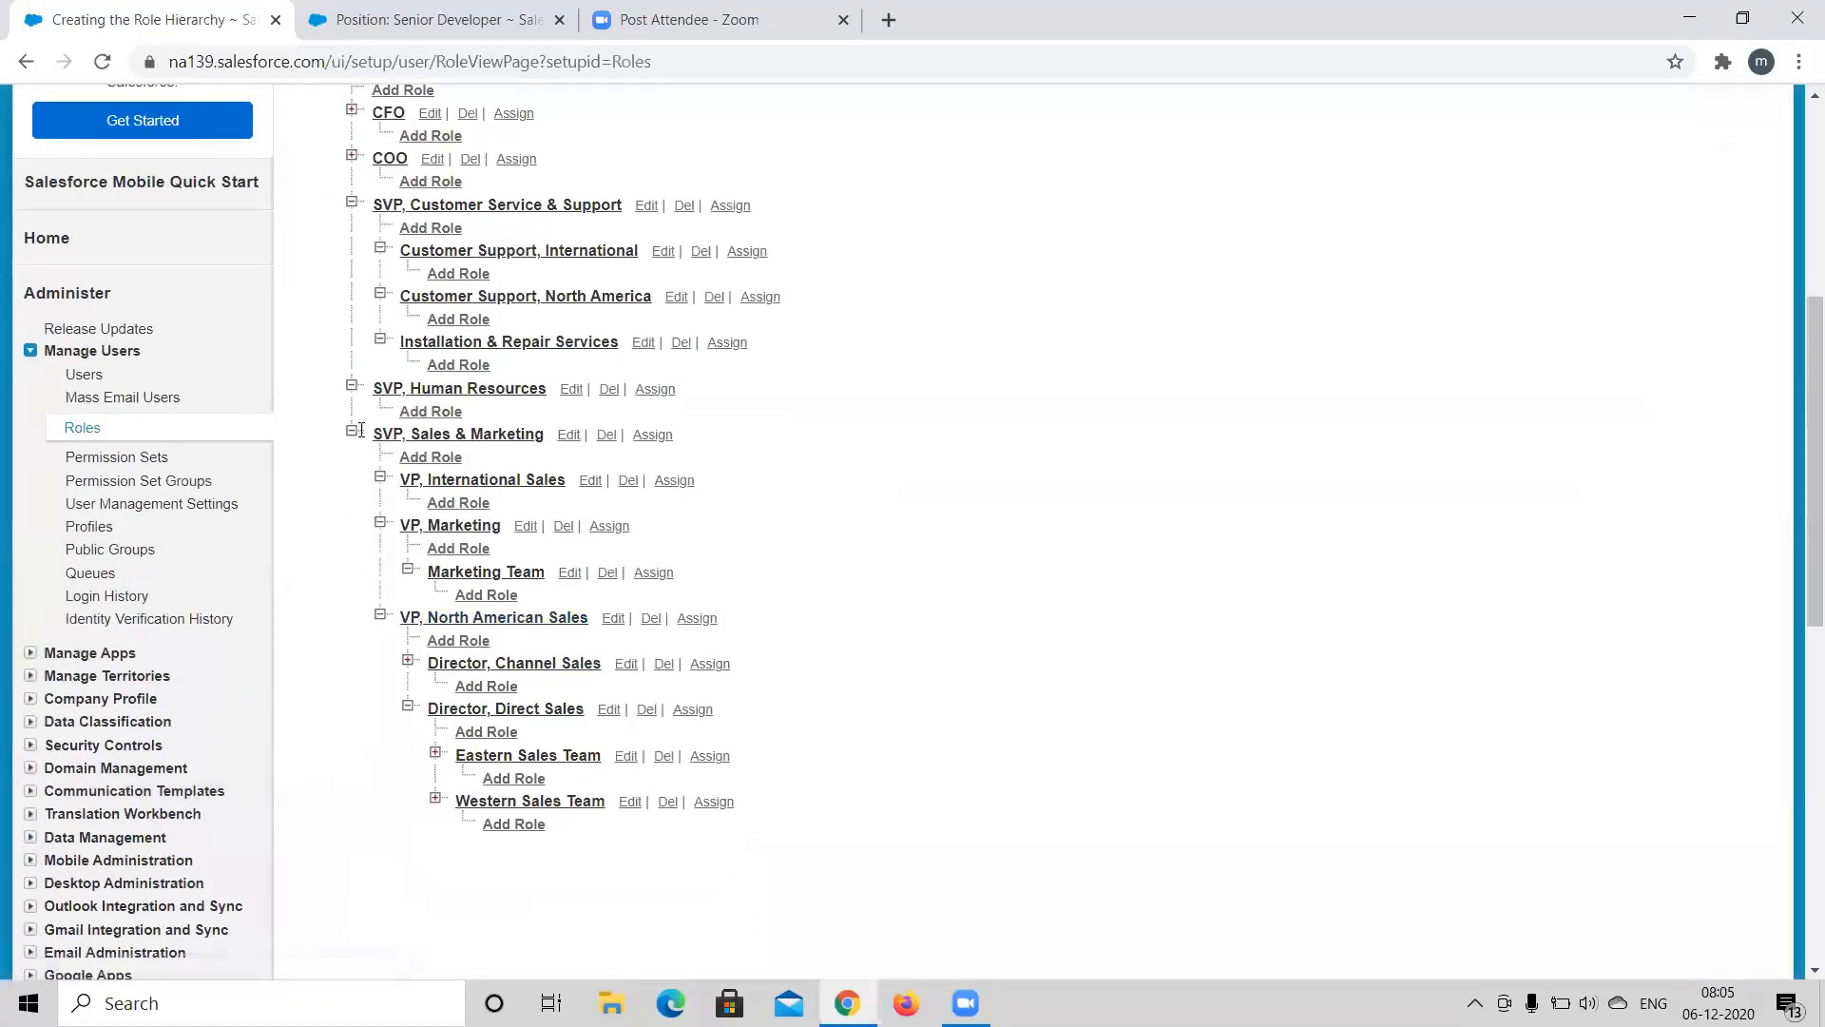
pyautogui.scroll(1, 357, 440)
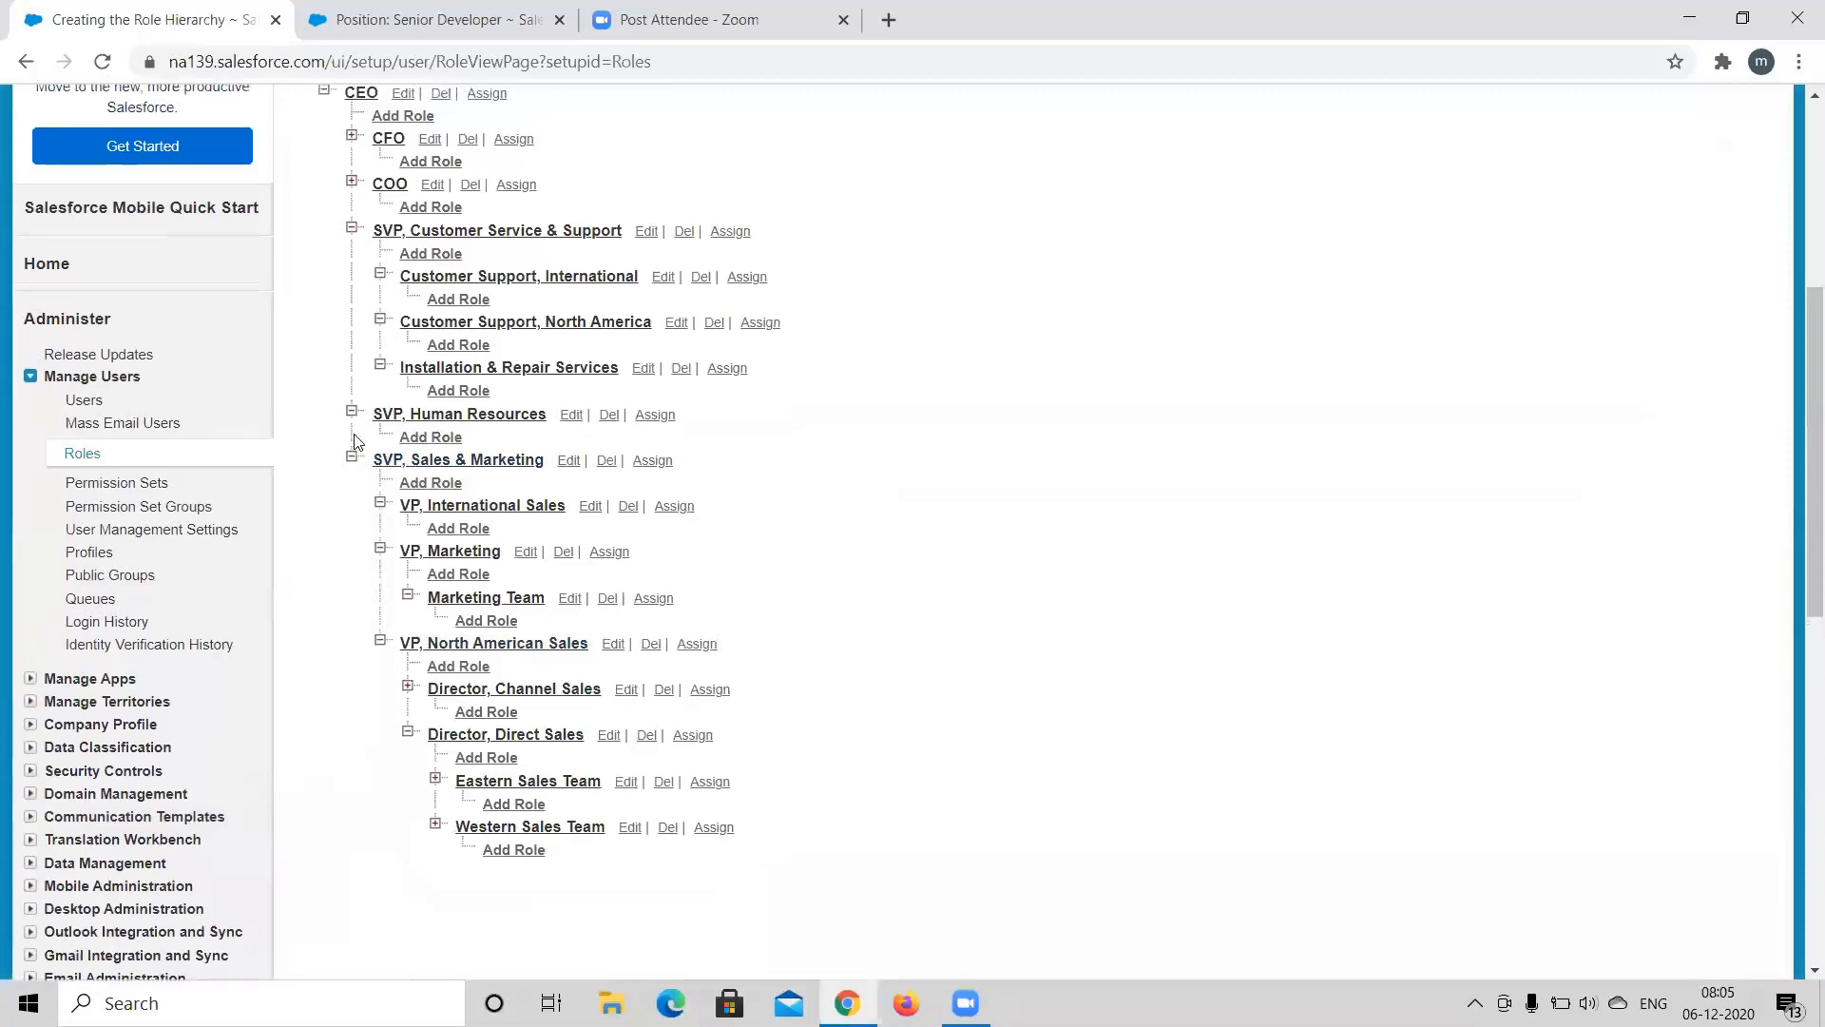
pyautogui.scroll(1, 356, 440)
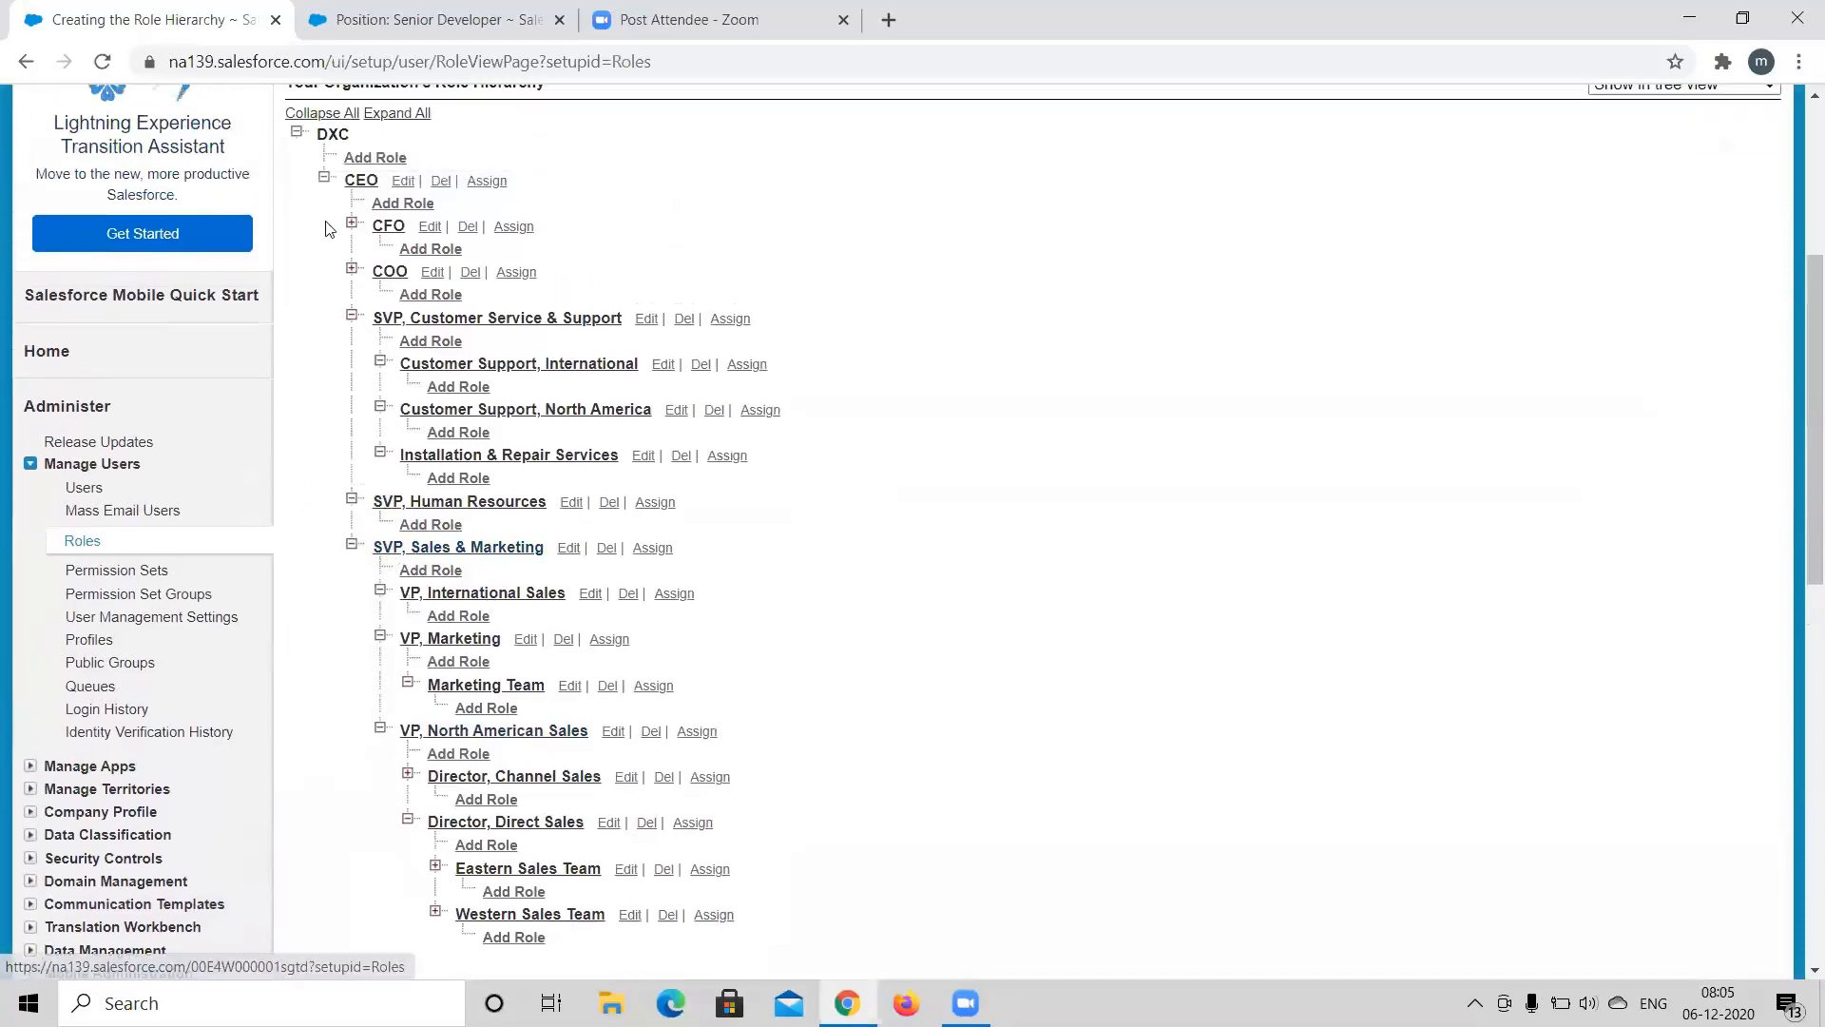
pyautogui.scroll(-1, 692, 646)
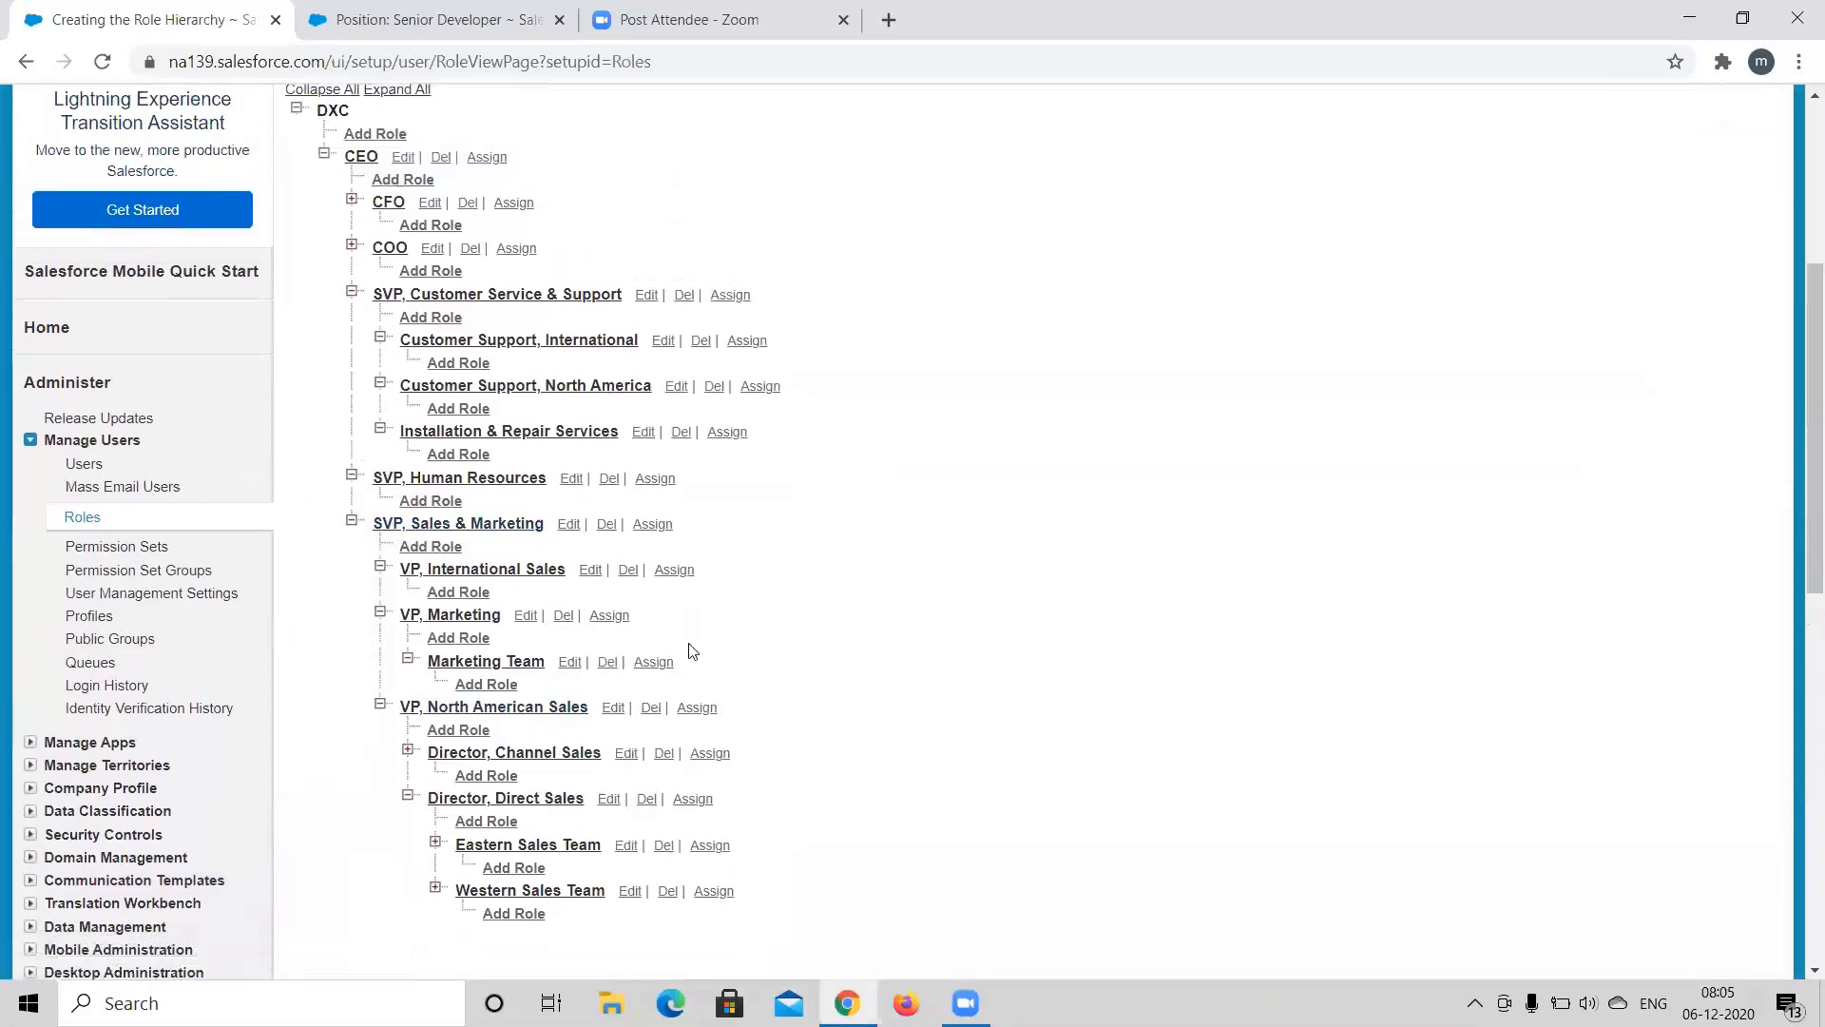
pyautogui.scroll(-1, 692, 650)
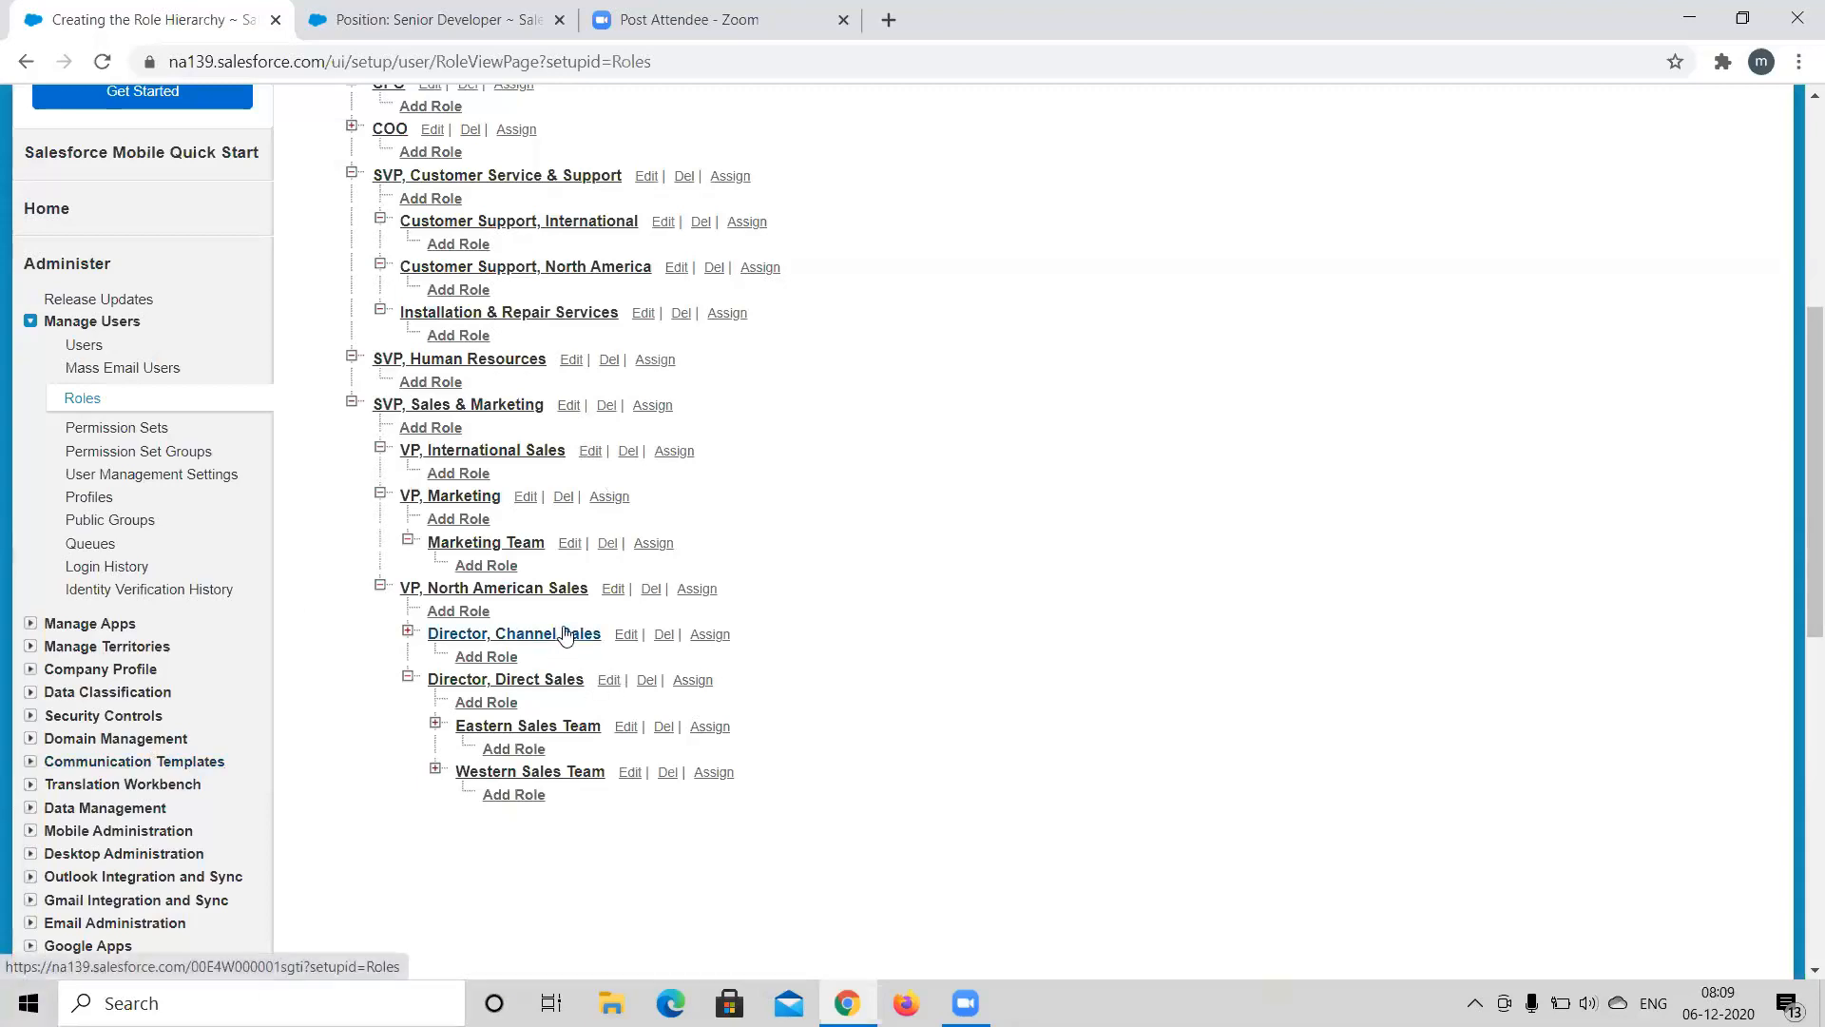
# Expand the Western Sales Team role under Director, Direct Sales.
pyautogui.scroll(2, 566, 635)
pyautogui.scroll(-1, 565, 635)
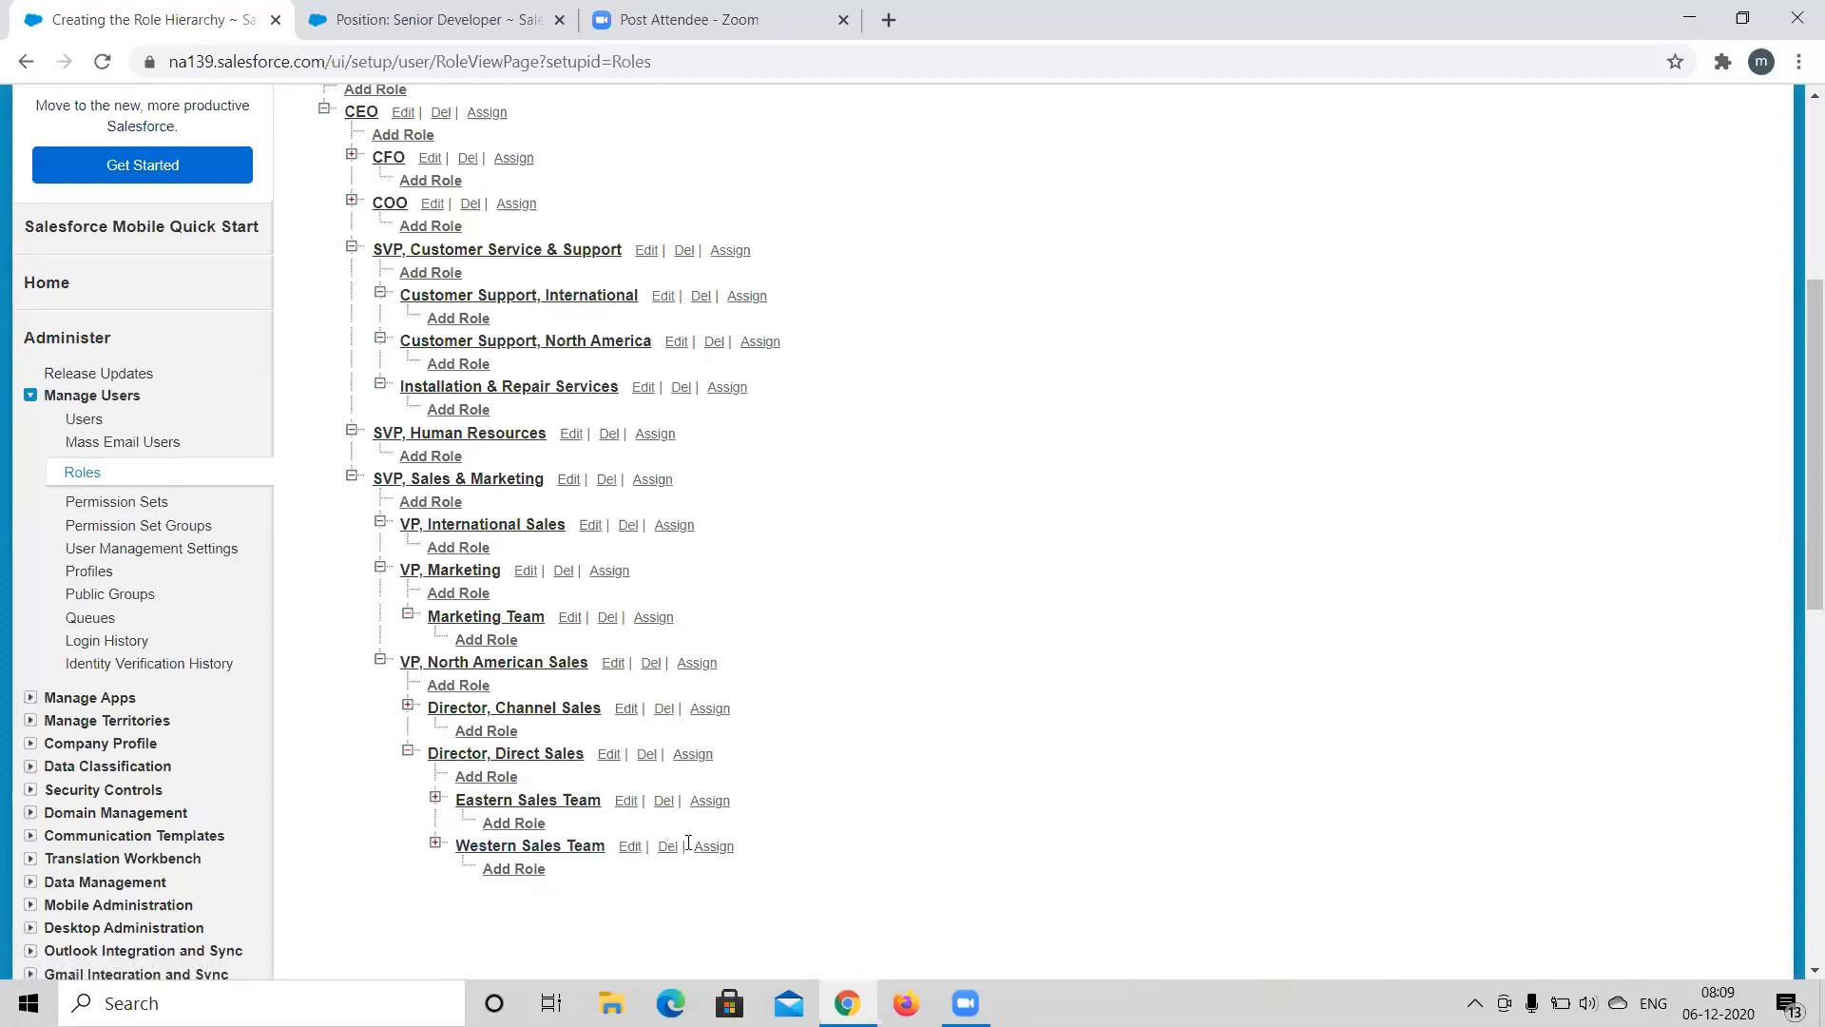
pyautogui.scroll(-1, 594, 794)
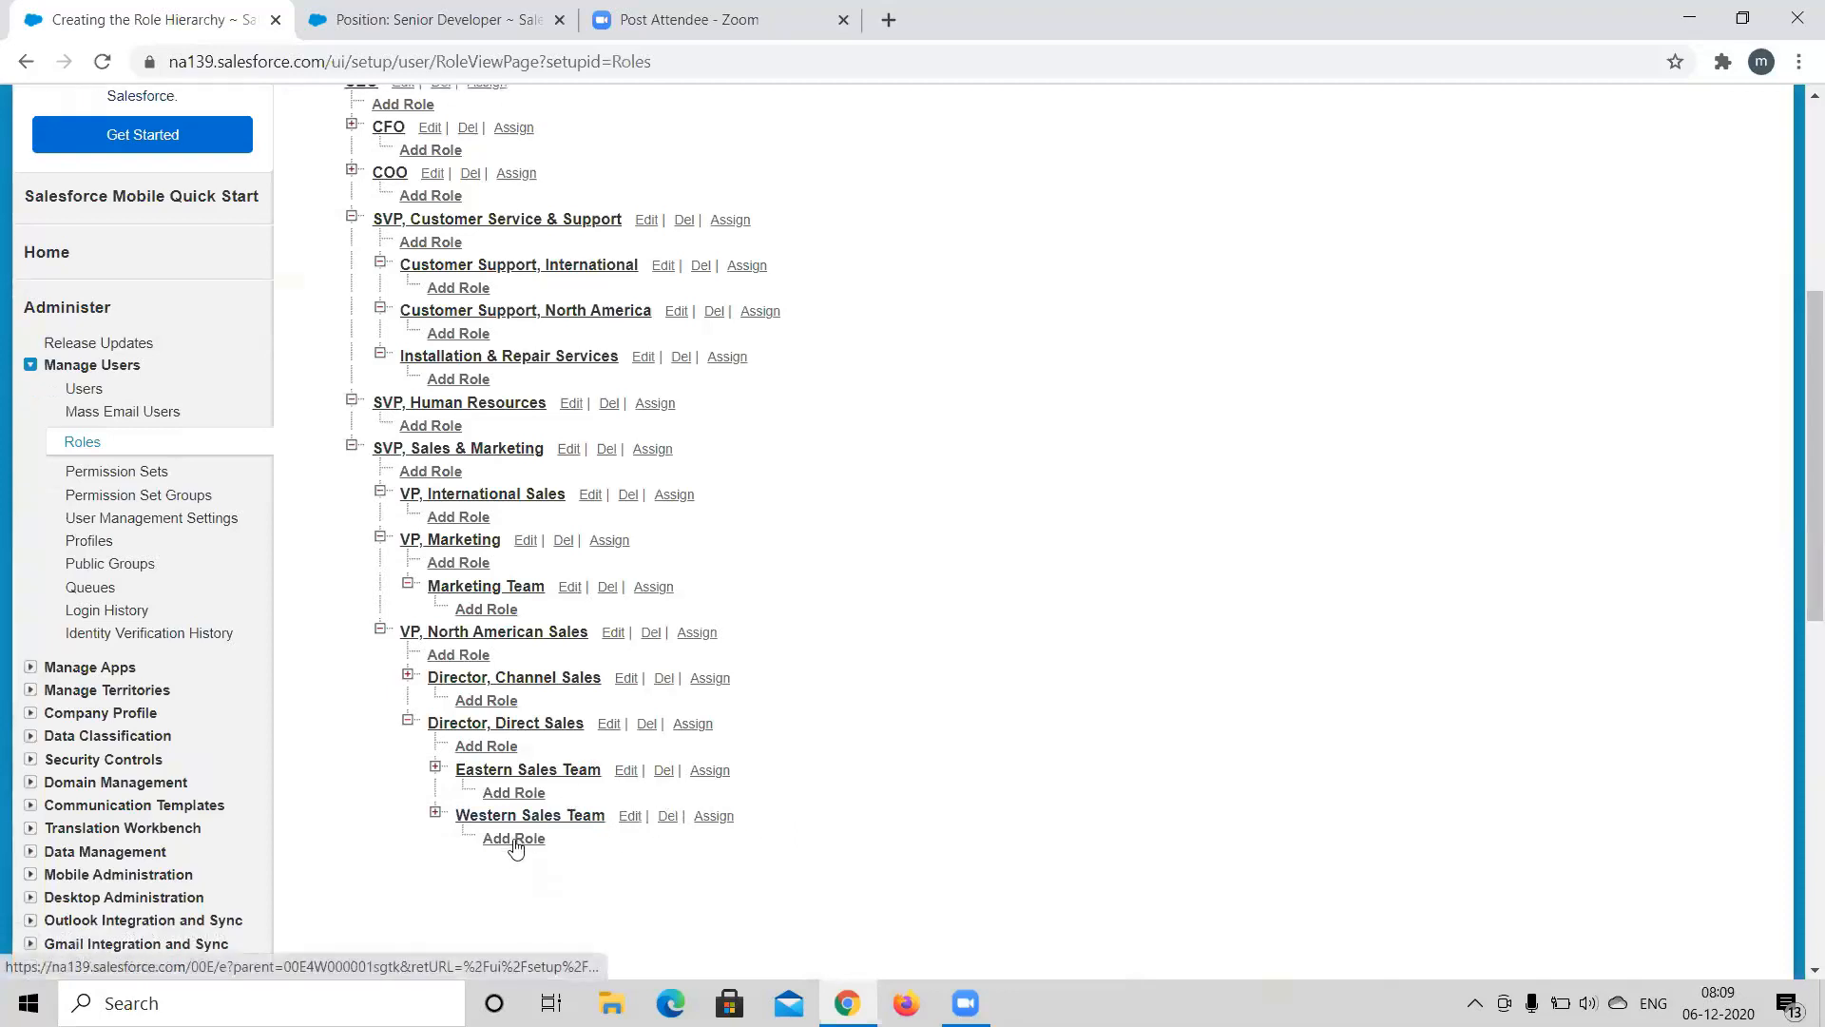
pyautogui.click(433, 816)
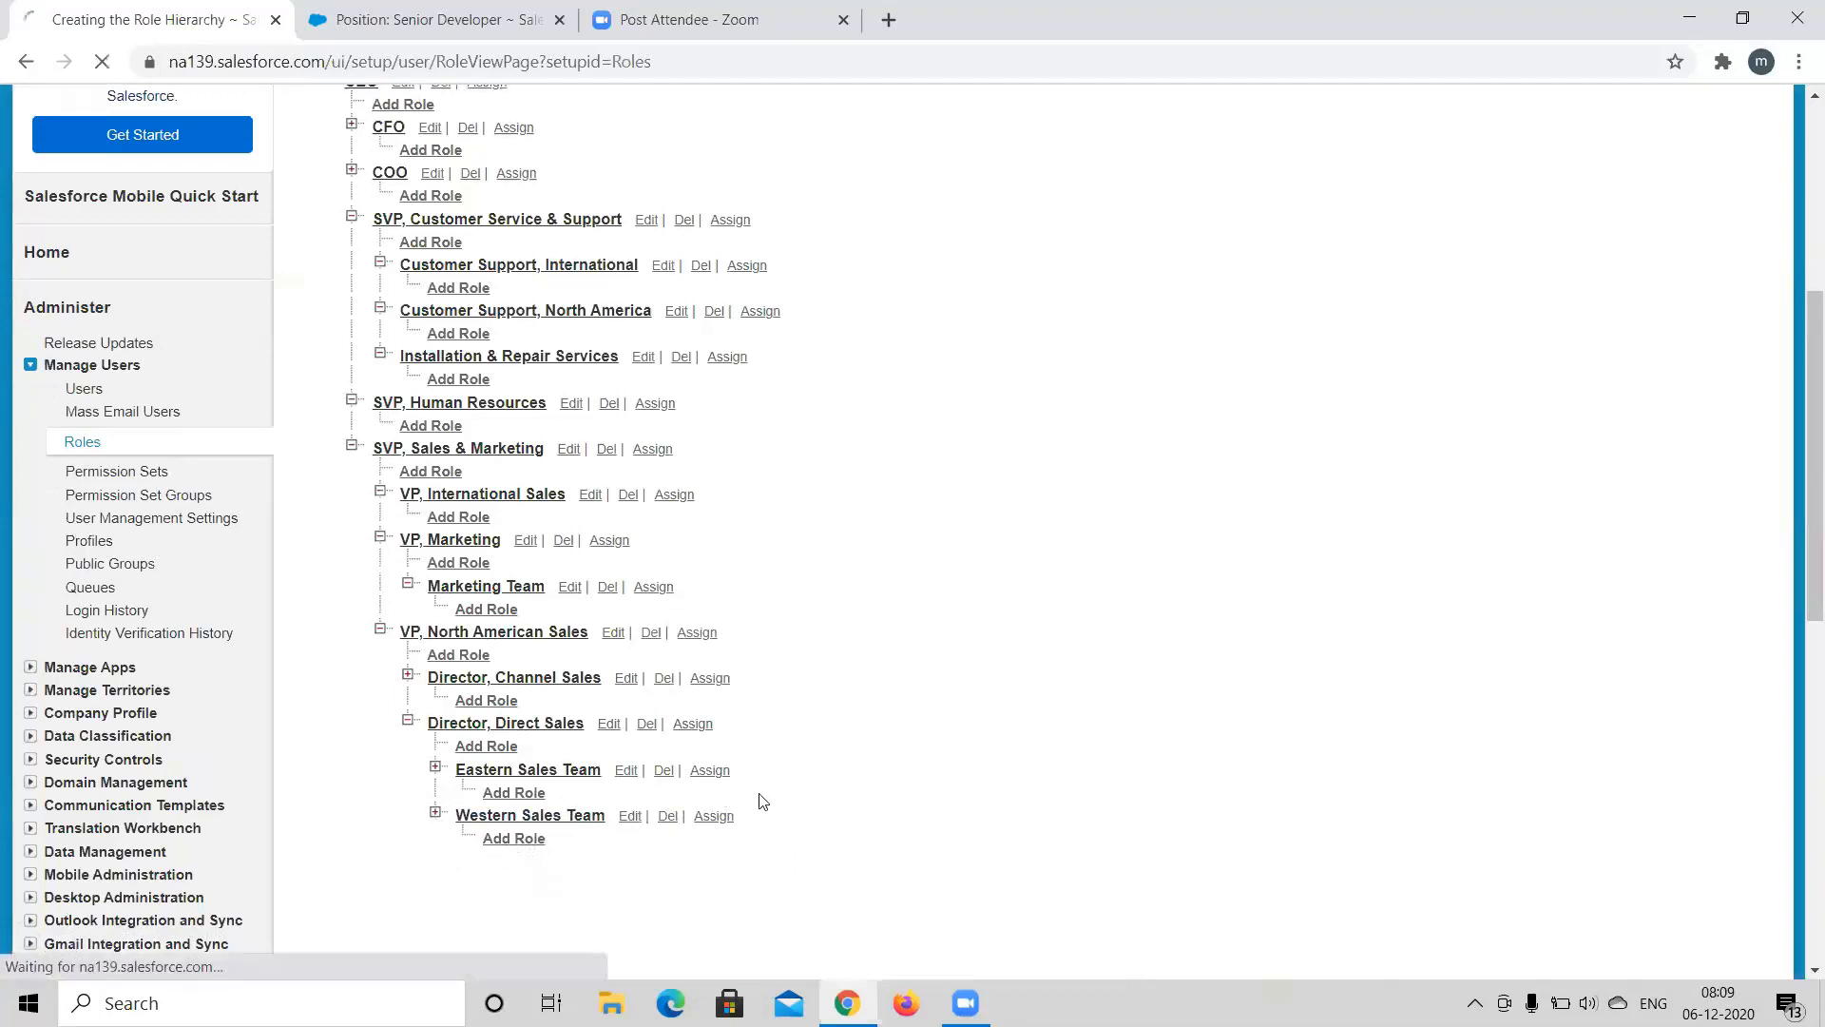
pyautogui.scroll(-5, 758, 798)
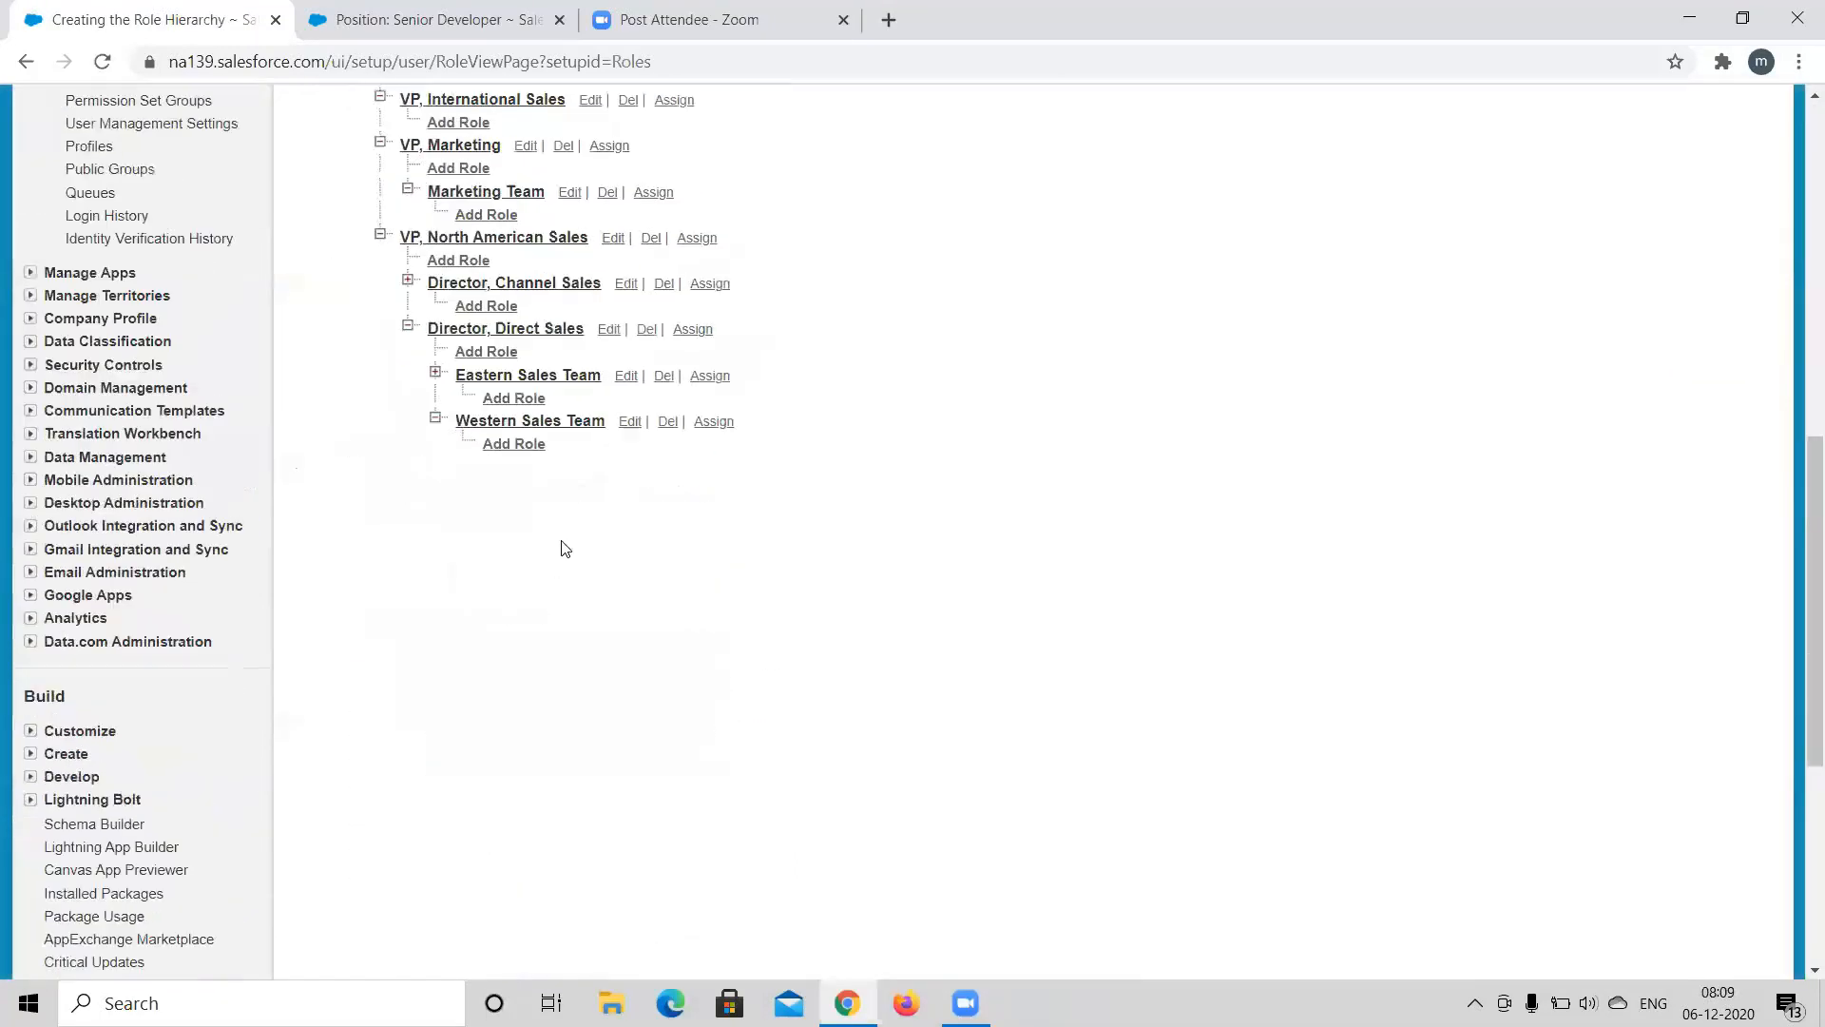
# View the fields of the new role form for a role reporting to Western Sales Team, and cancel without saving.
pyautogui.click(505, 432)
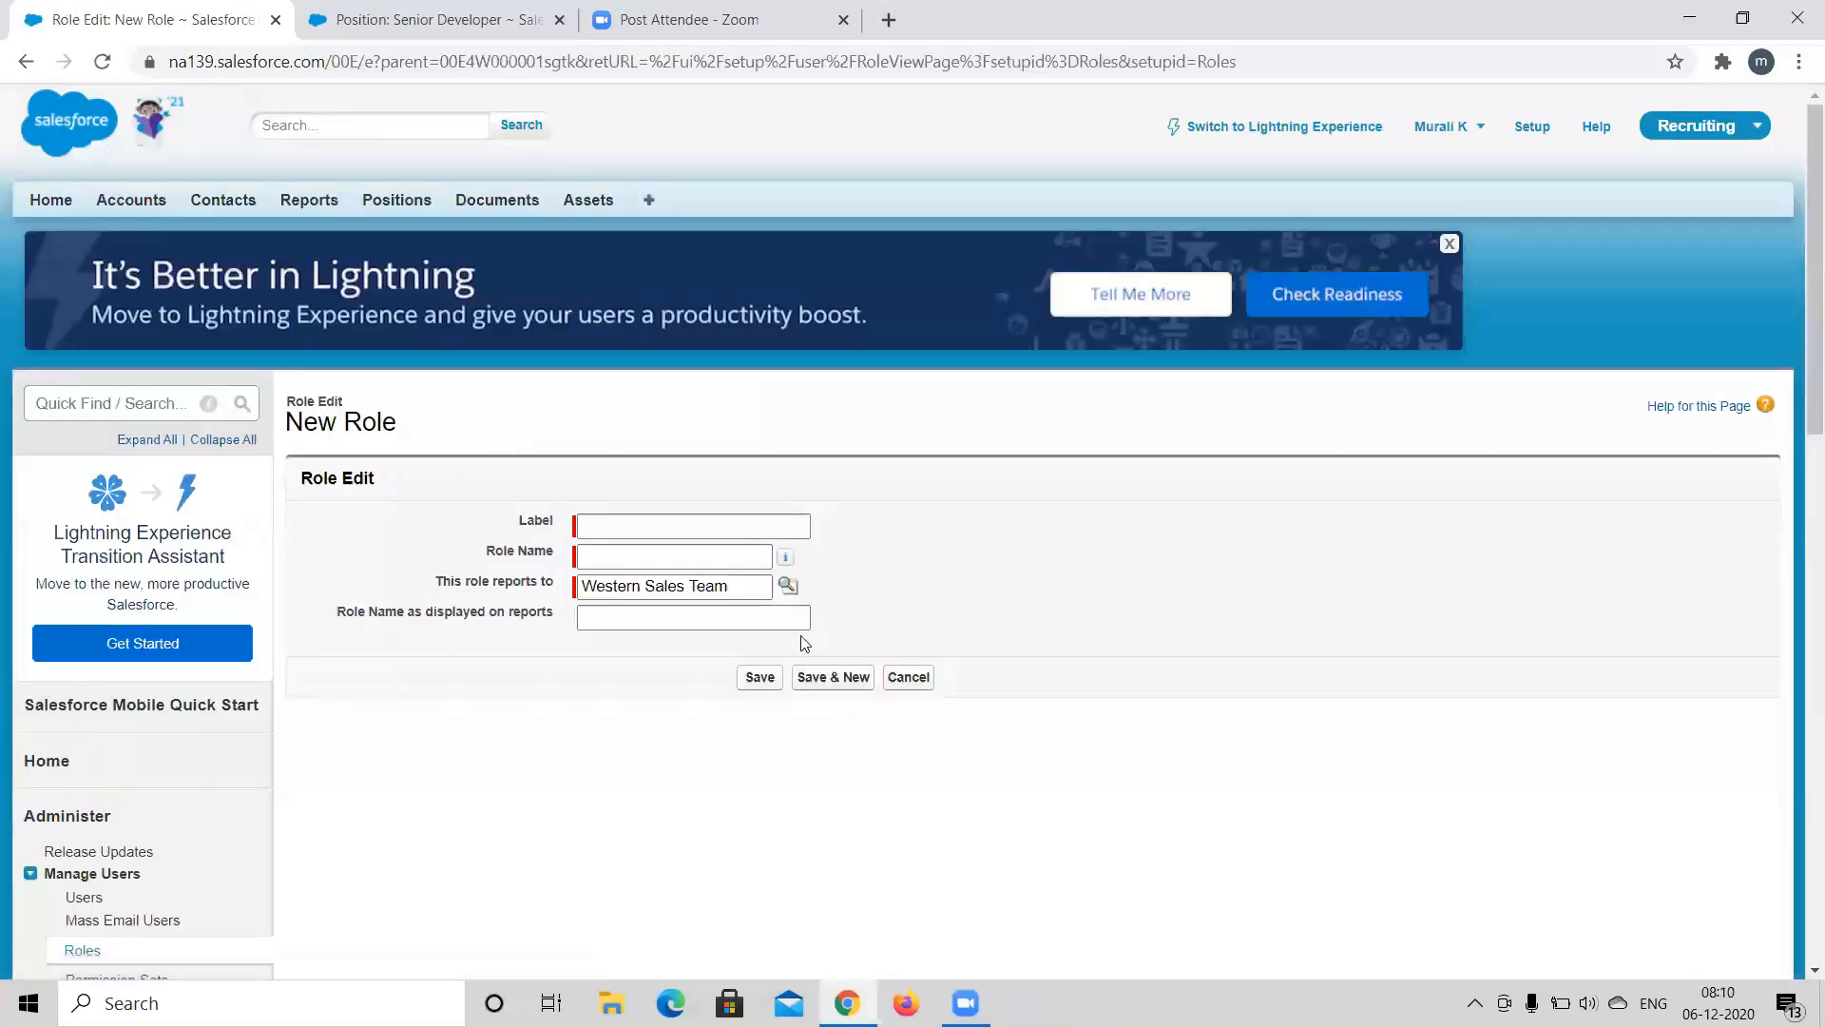
pyautogui.click(912, 679)
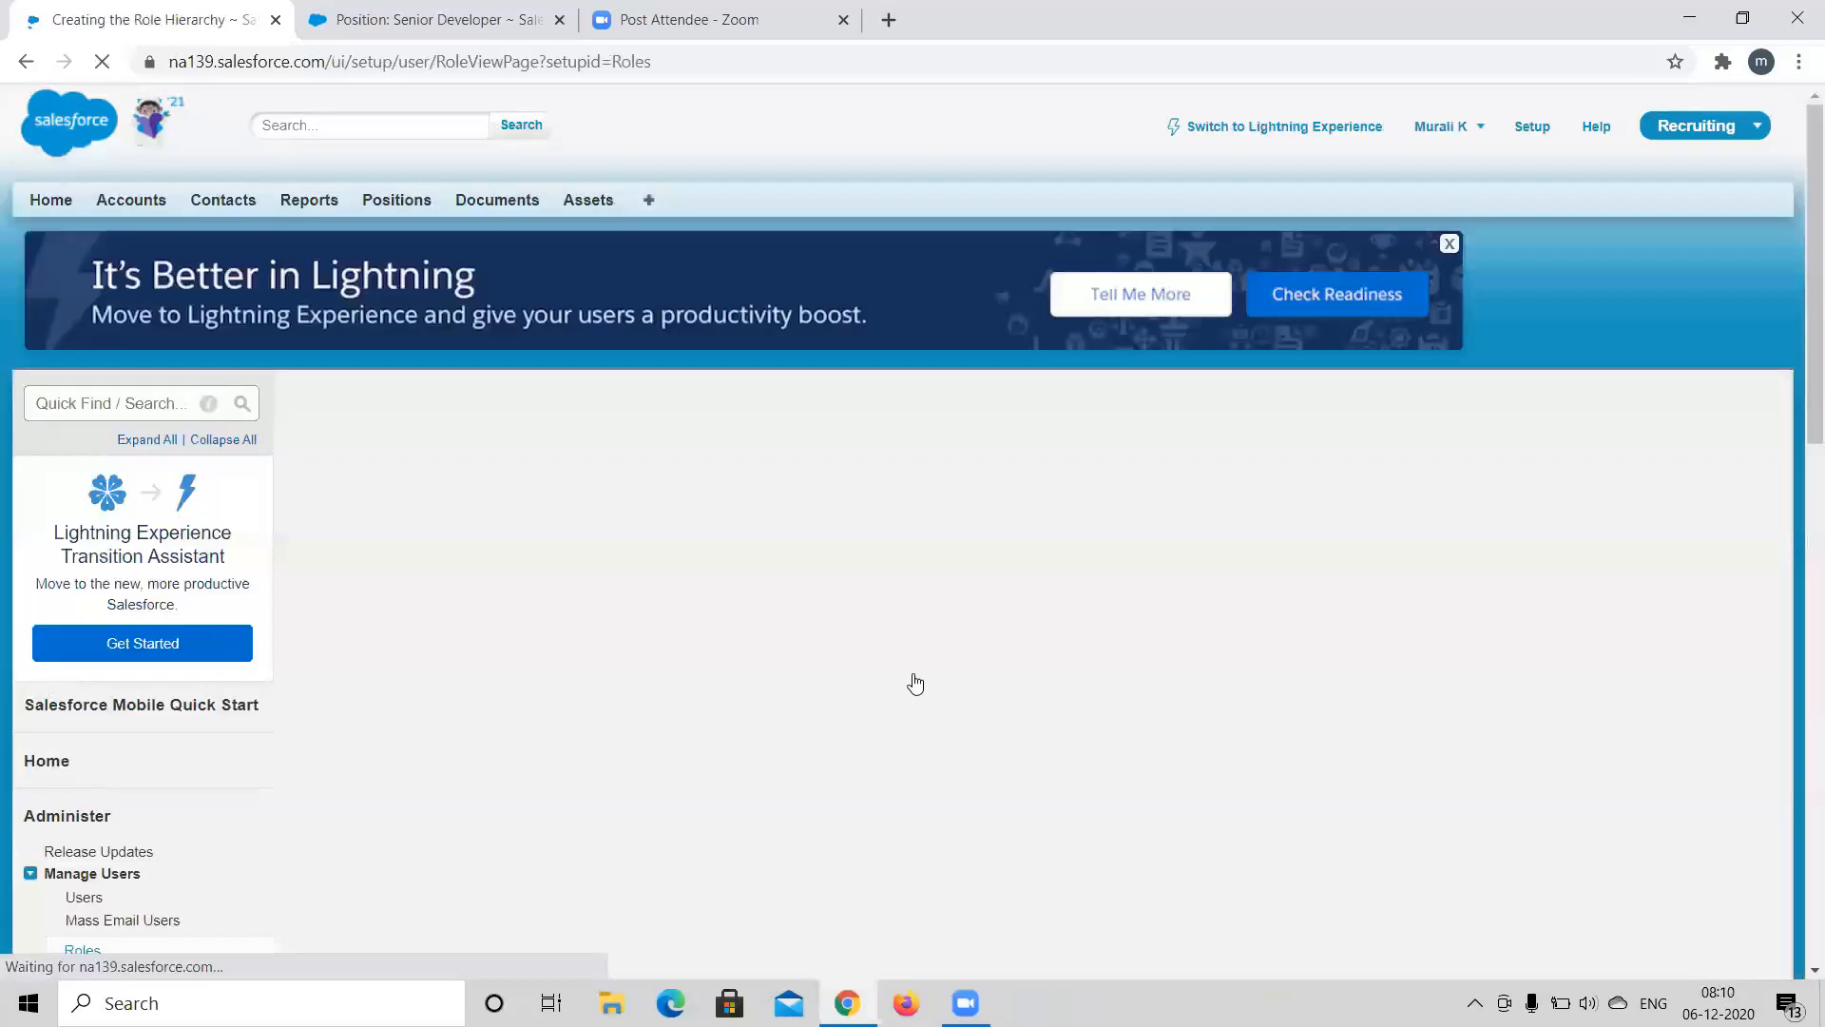
pyautogui.scroll(-4, 627, 592)
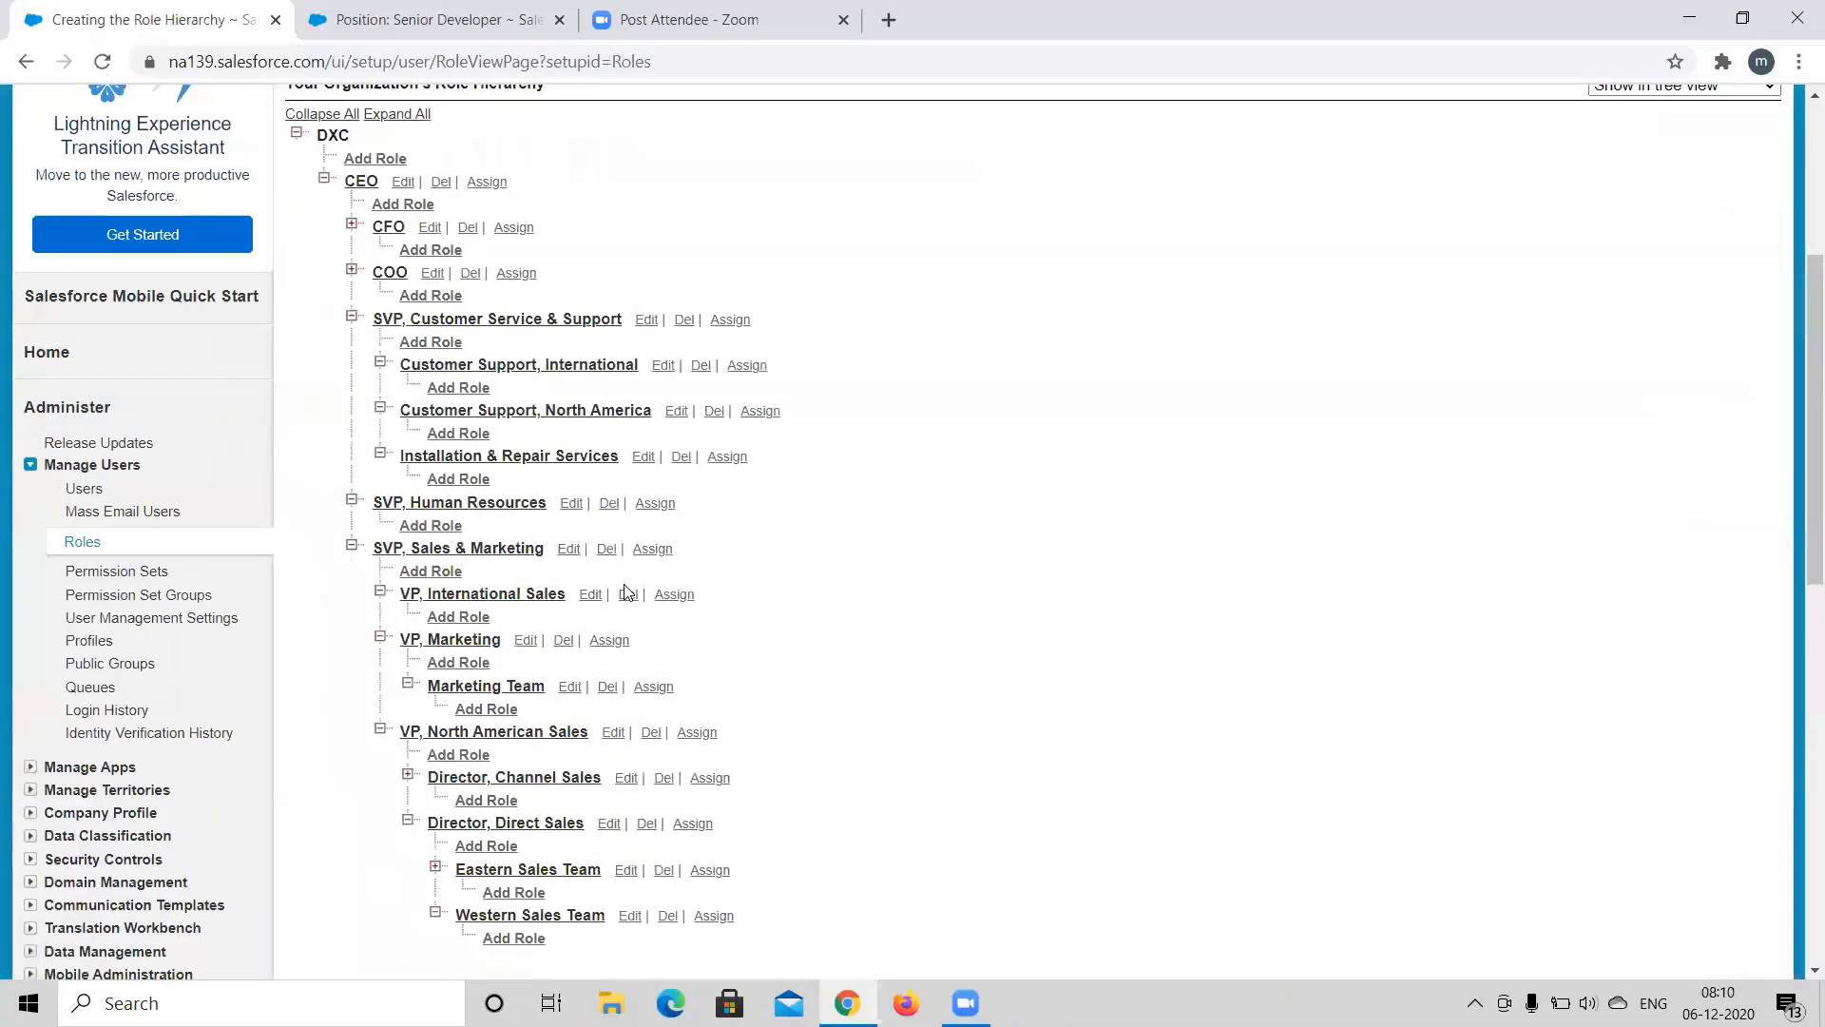
pyautogui.scroll(-2, 628, 592)
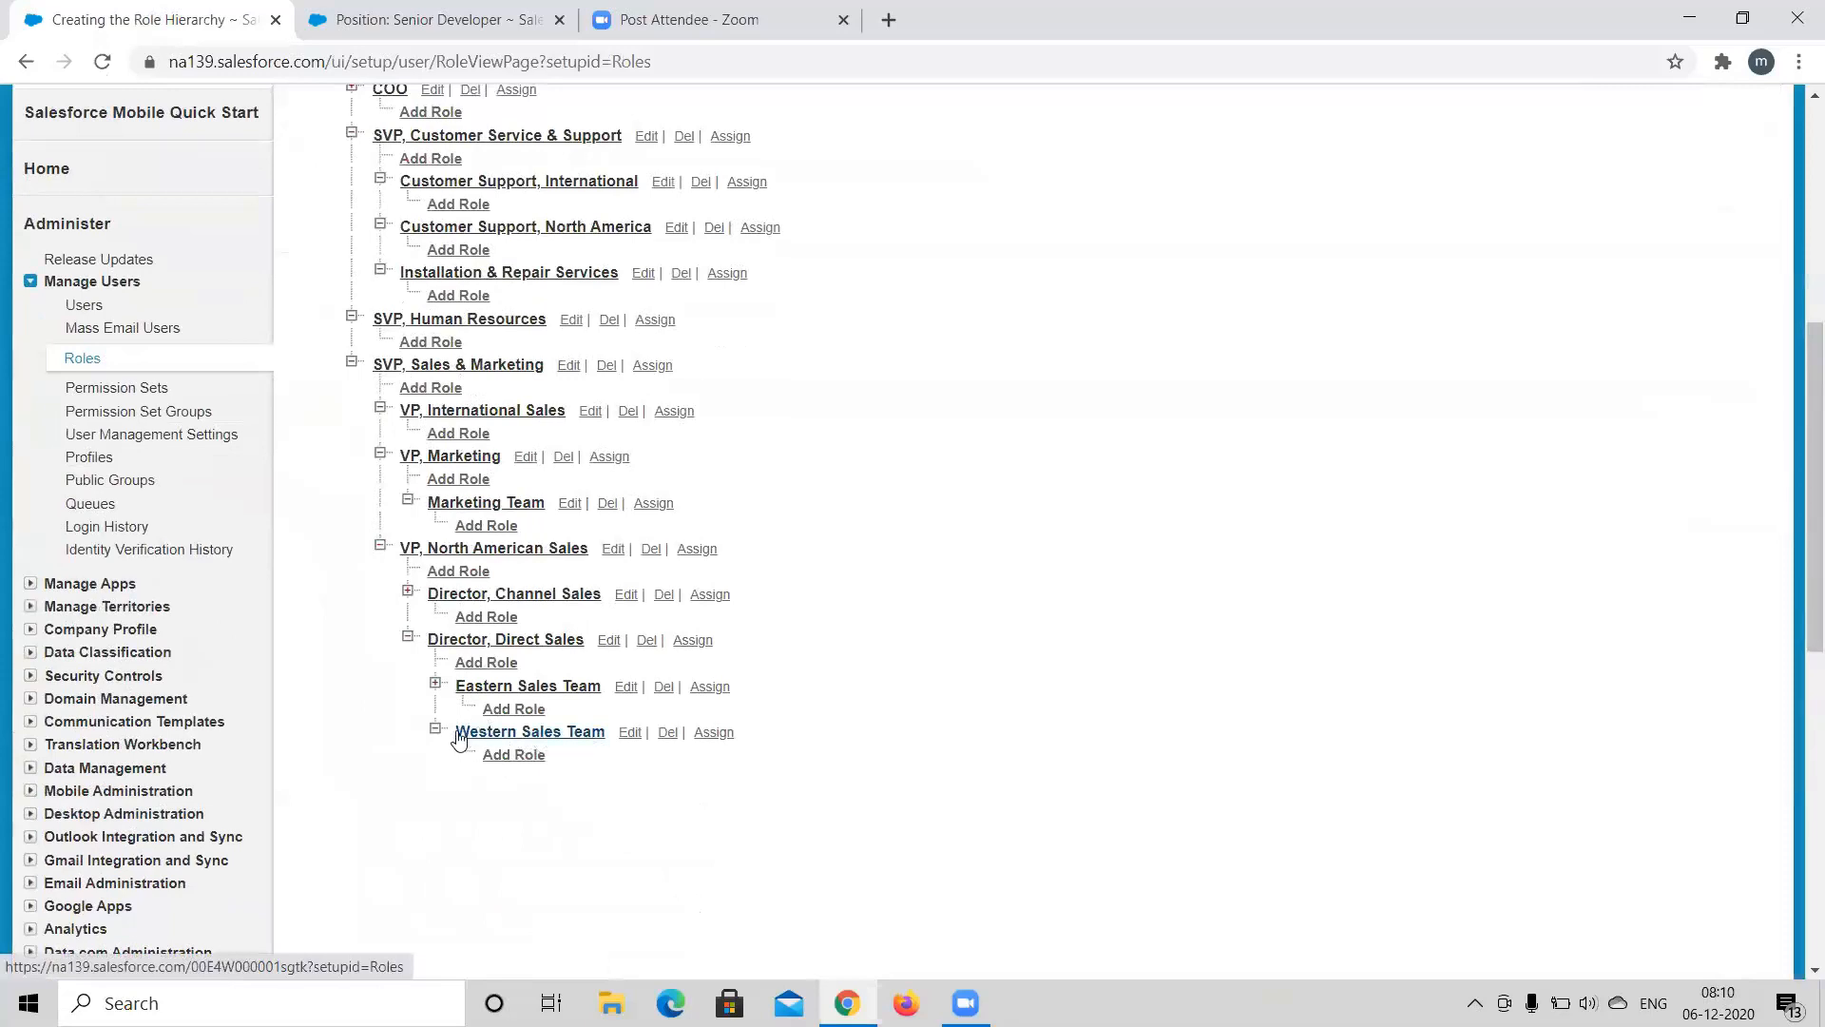
pyautogui.click(514, 755)
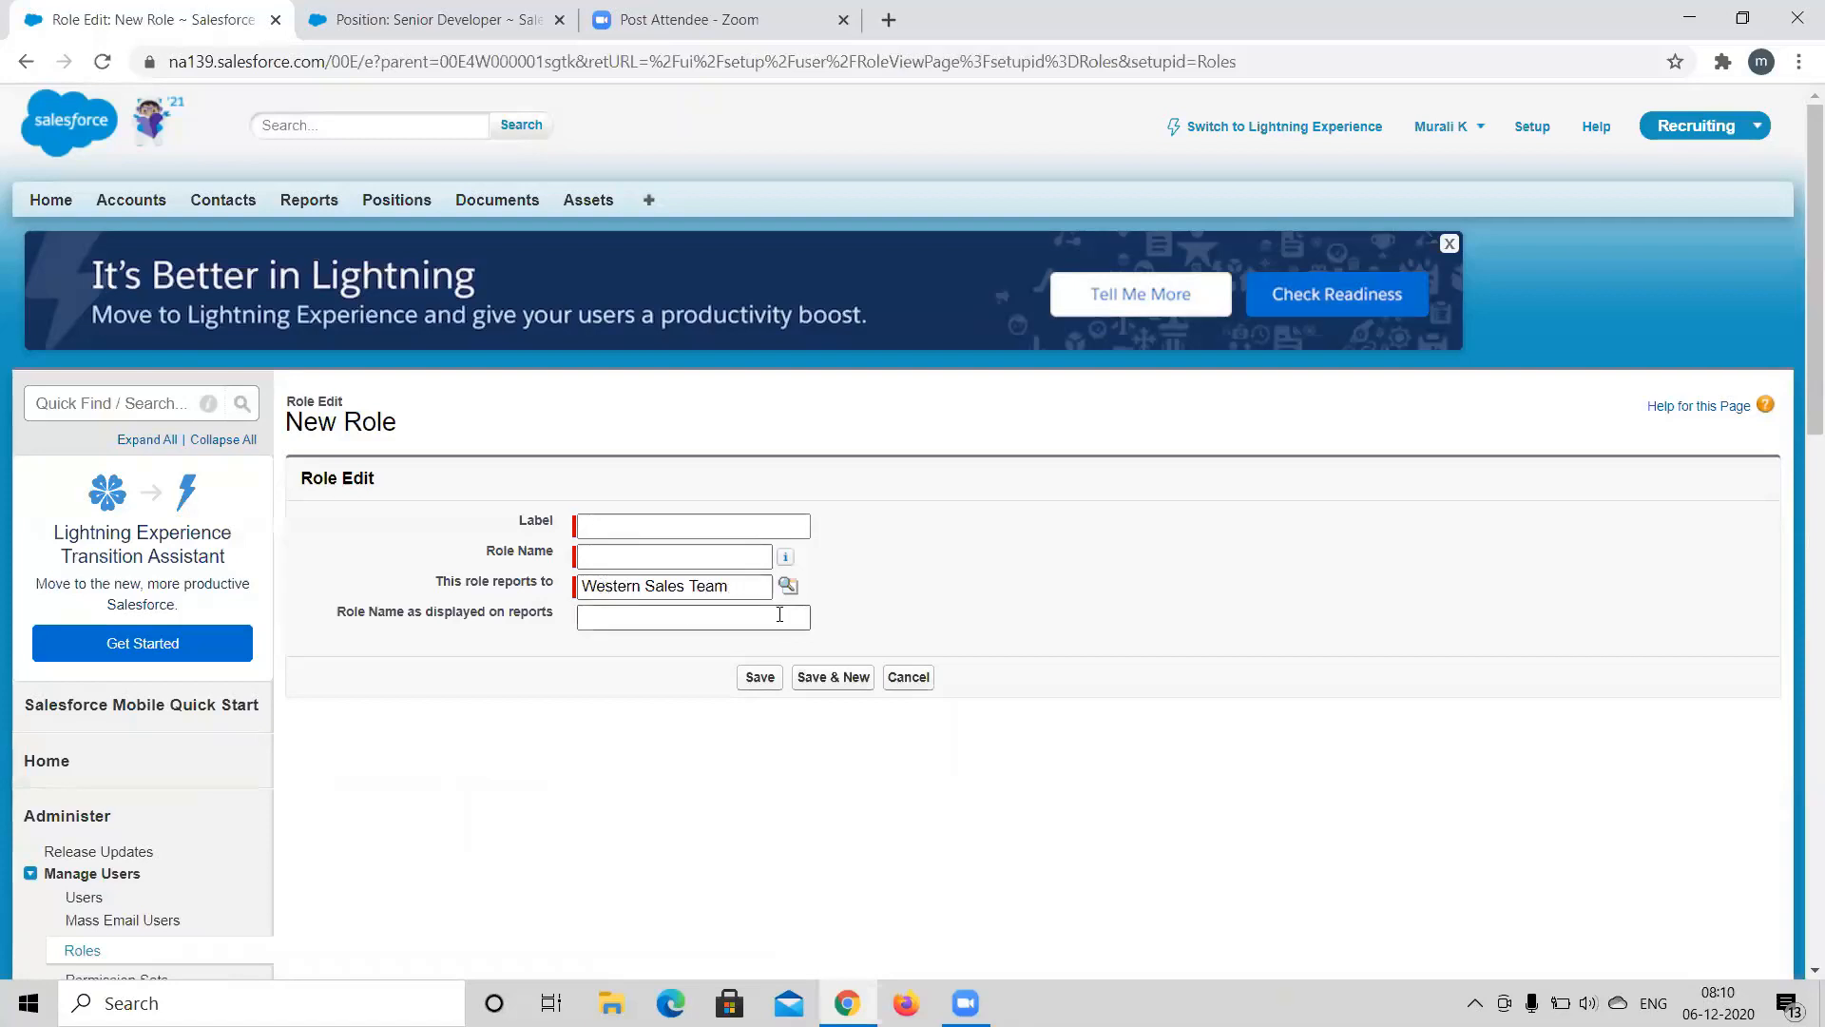
pyautogui.click(904, 681)
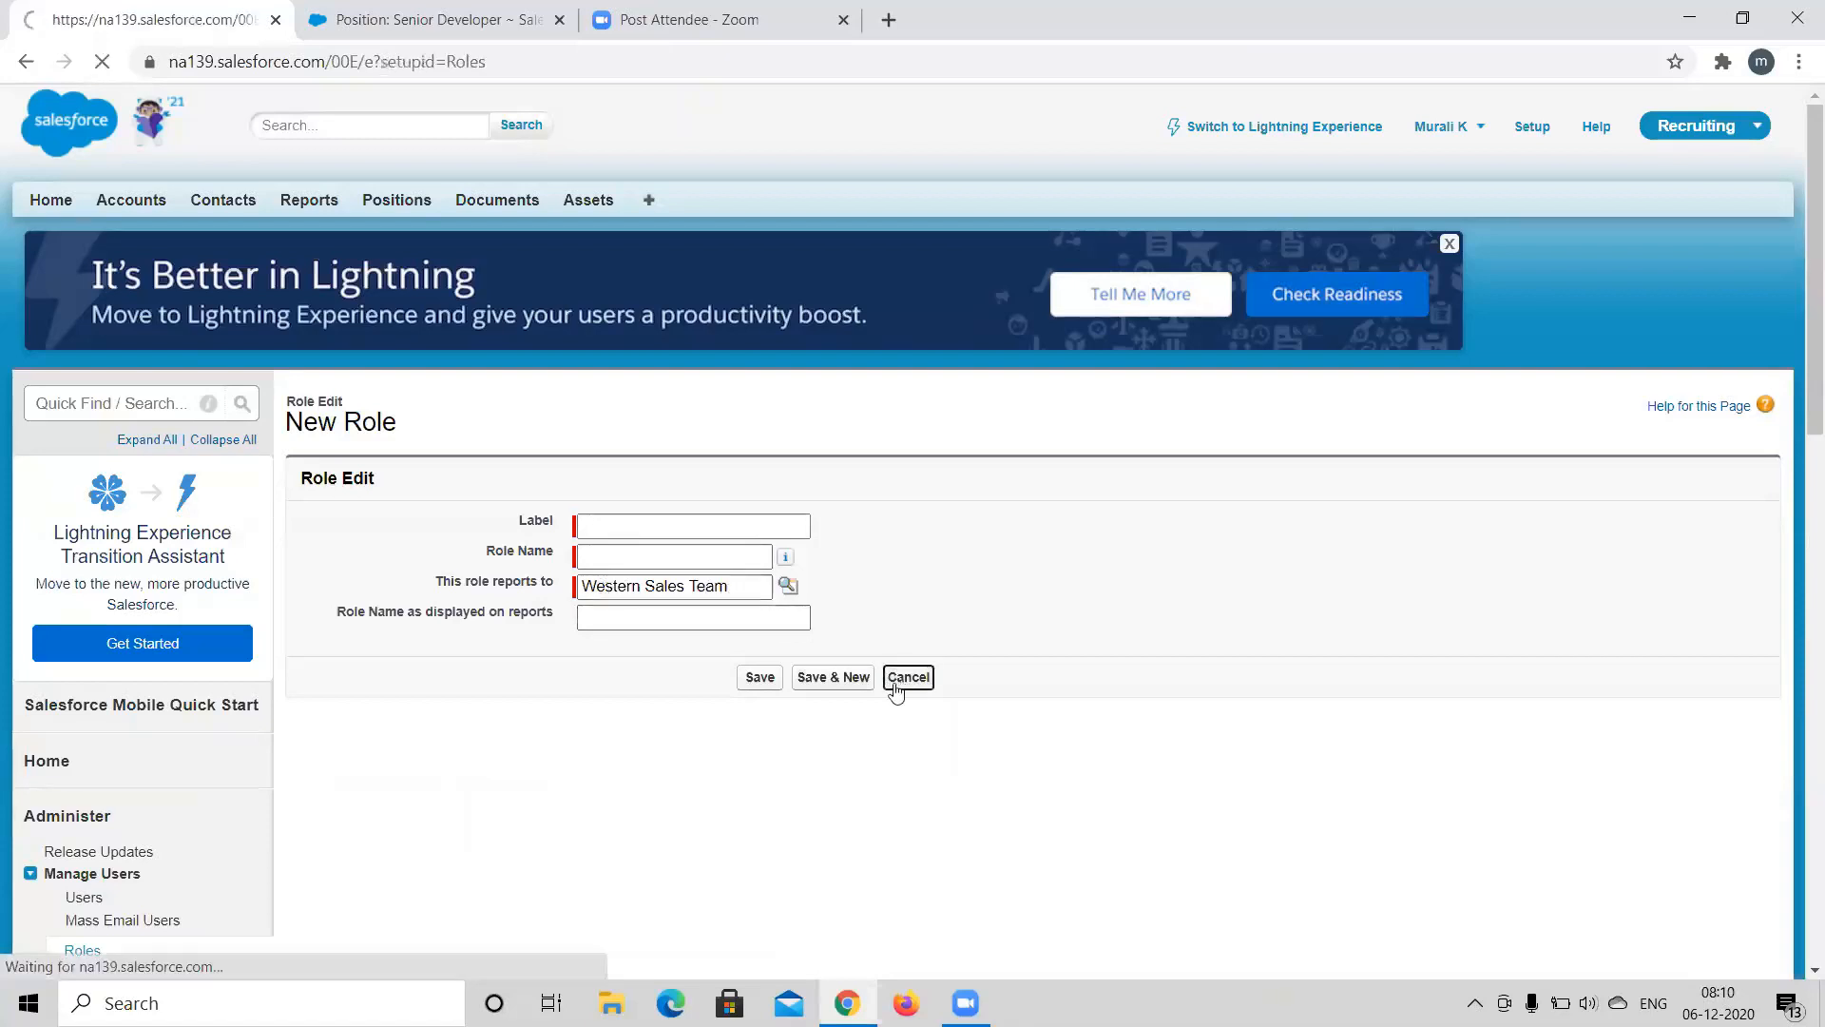
pyautogui.scroll(-3, 852, 693)
pyautogui.scroll(-4, 853, 693)
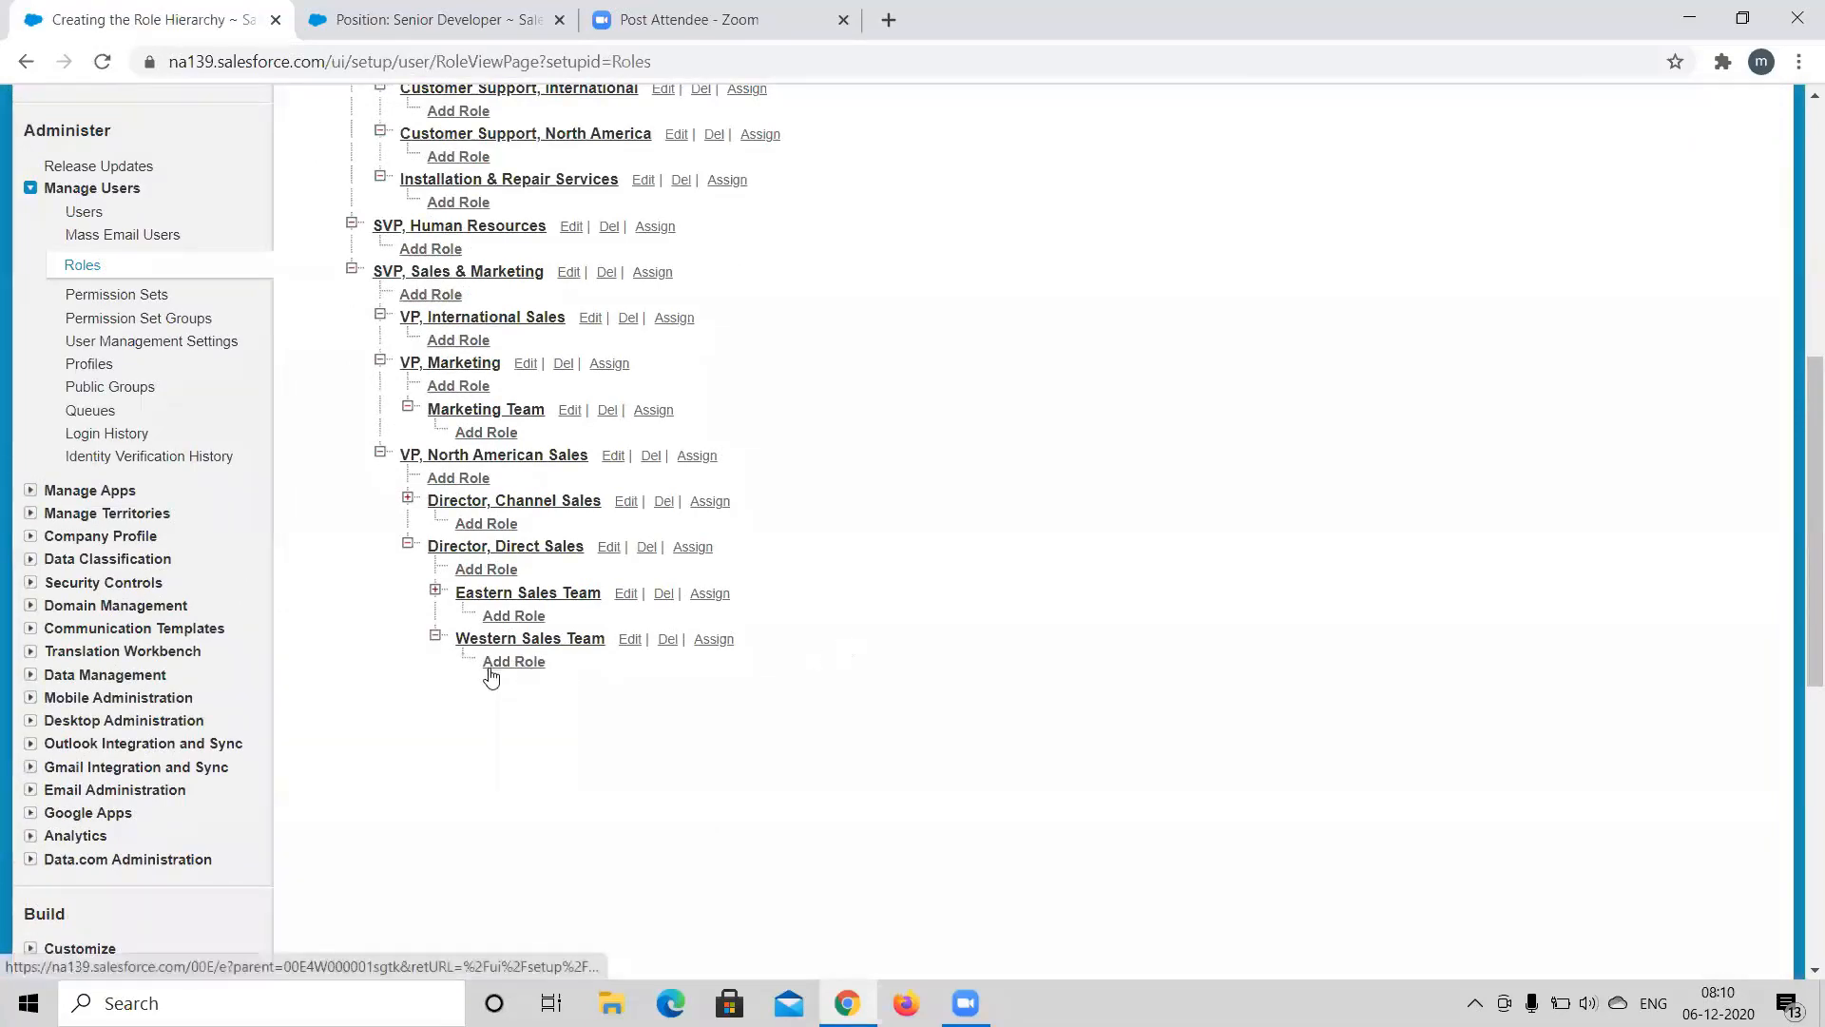
pyautogui.click(489, 663)
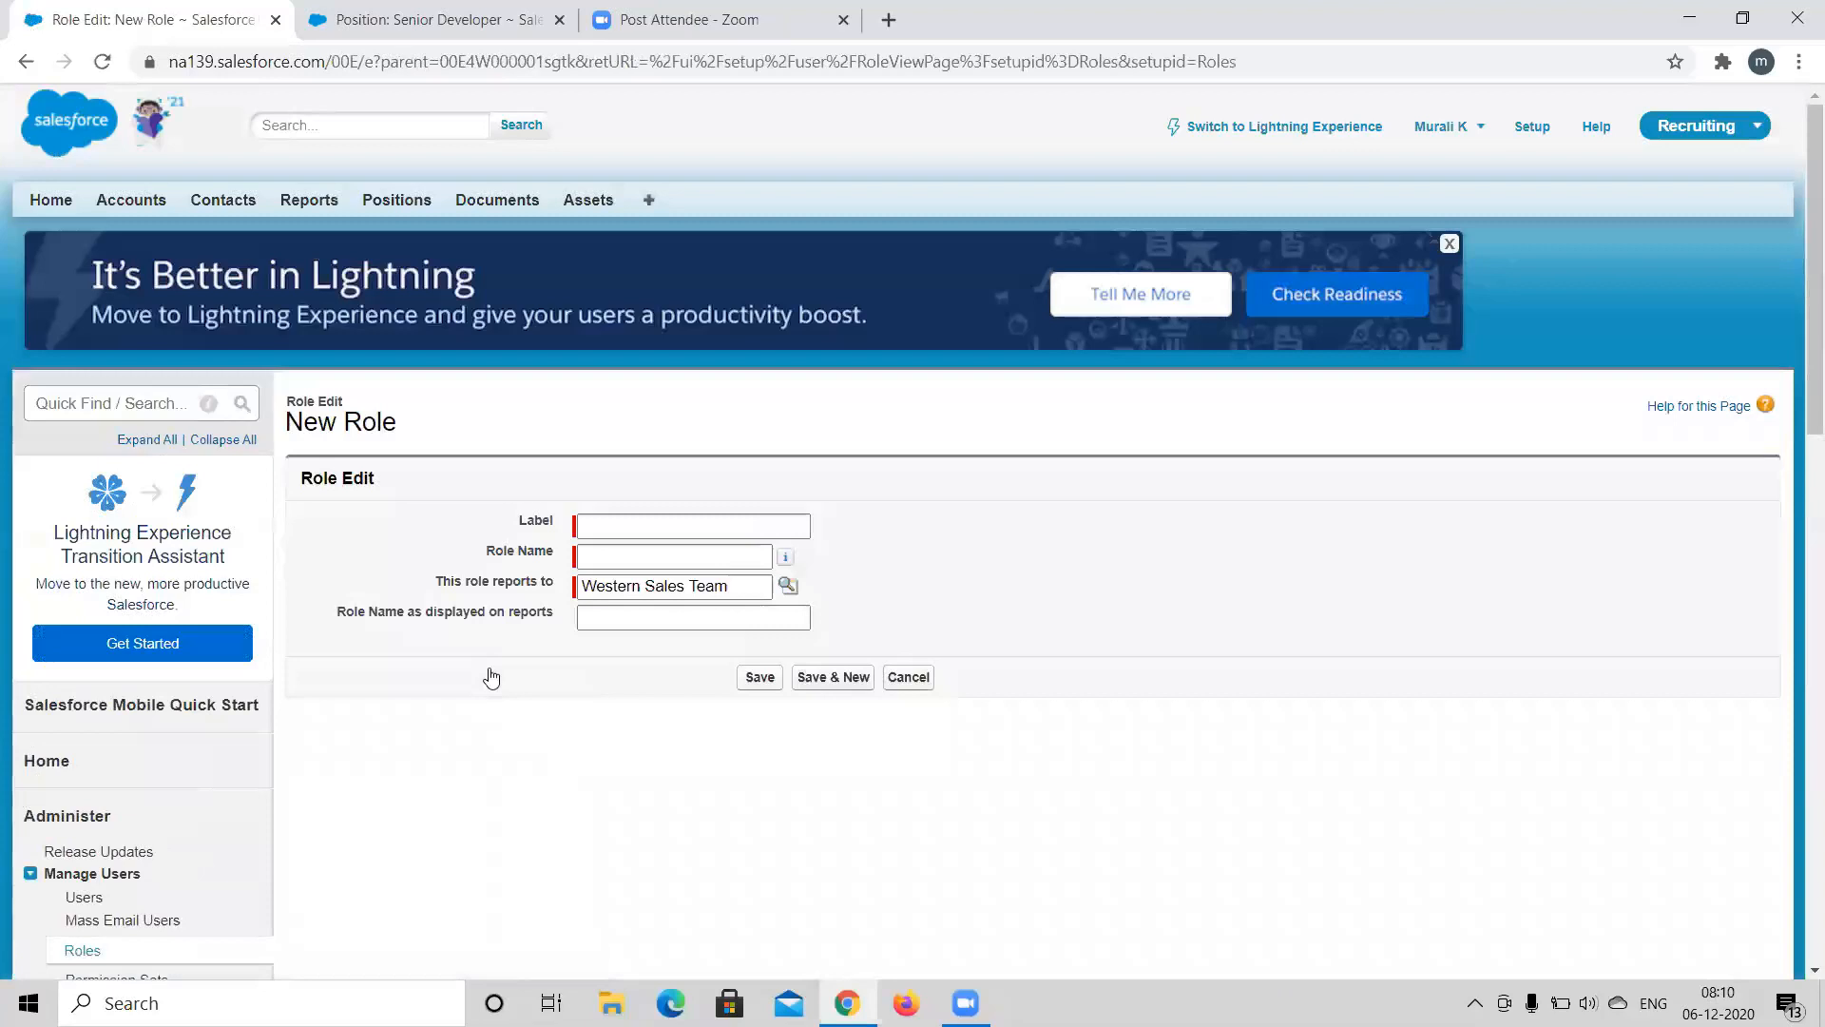
pyautogui.click(922, 678)
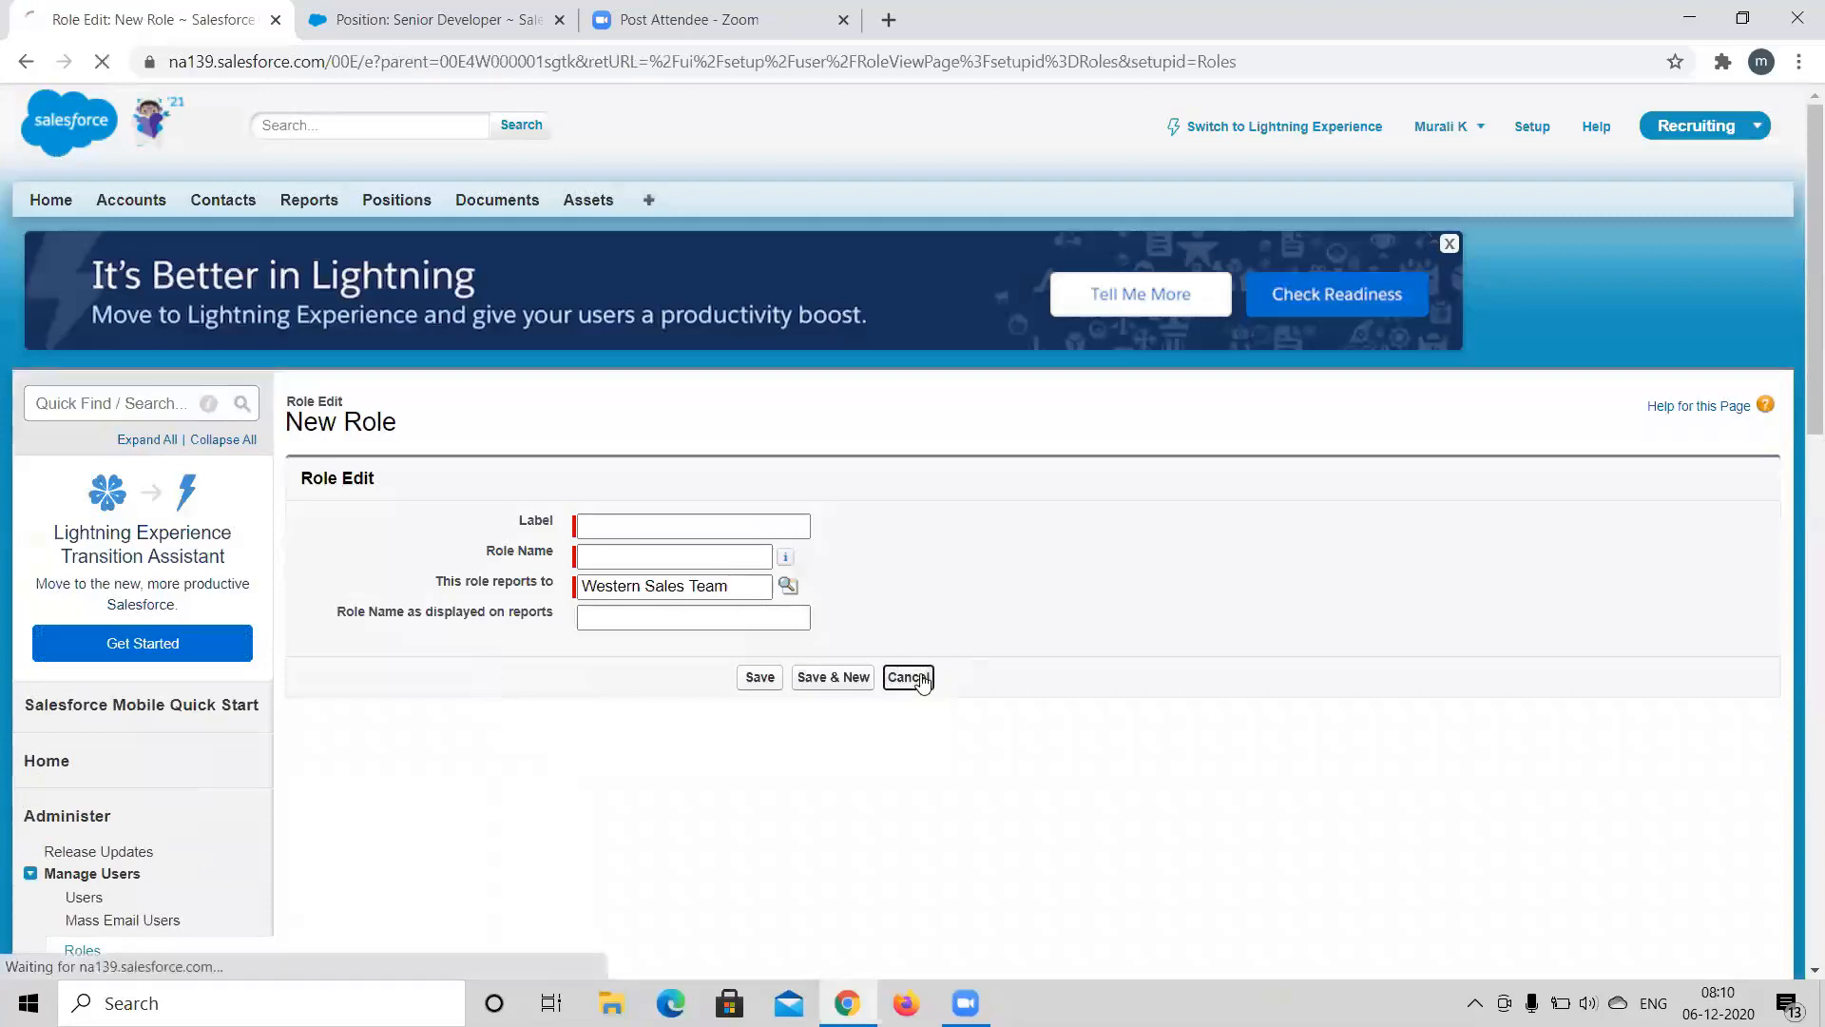
pyautogui.scroll(-3, 922, 682)
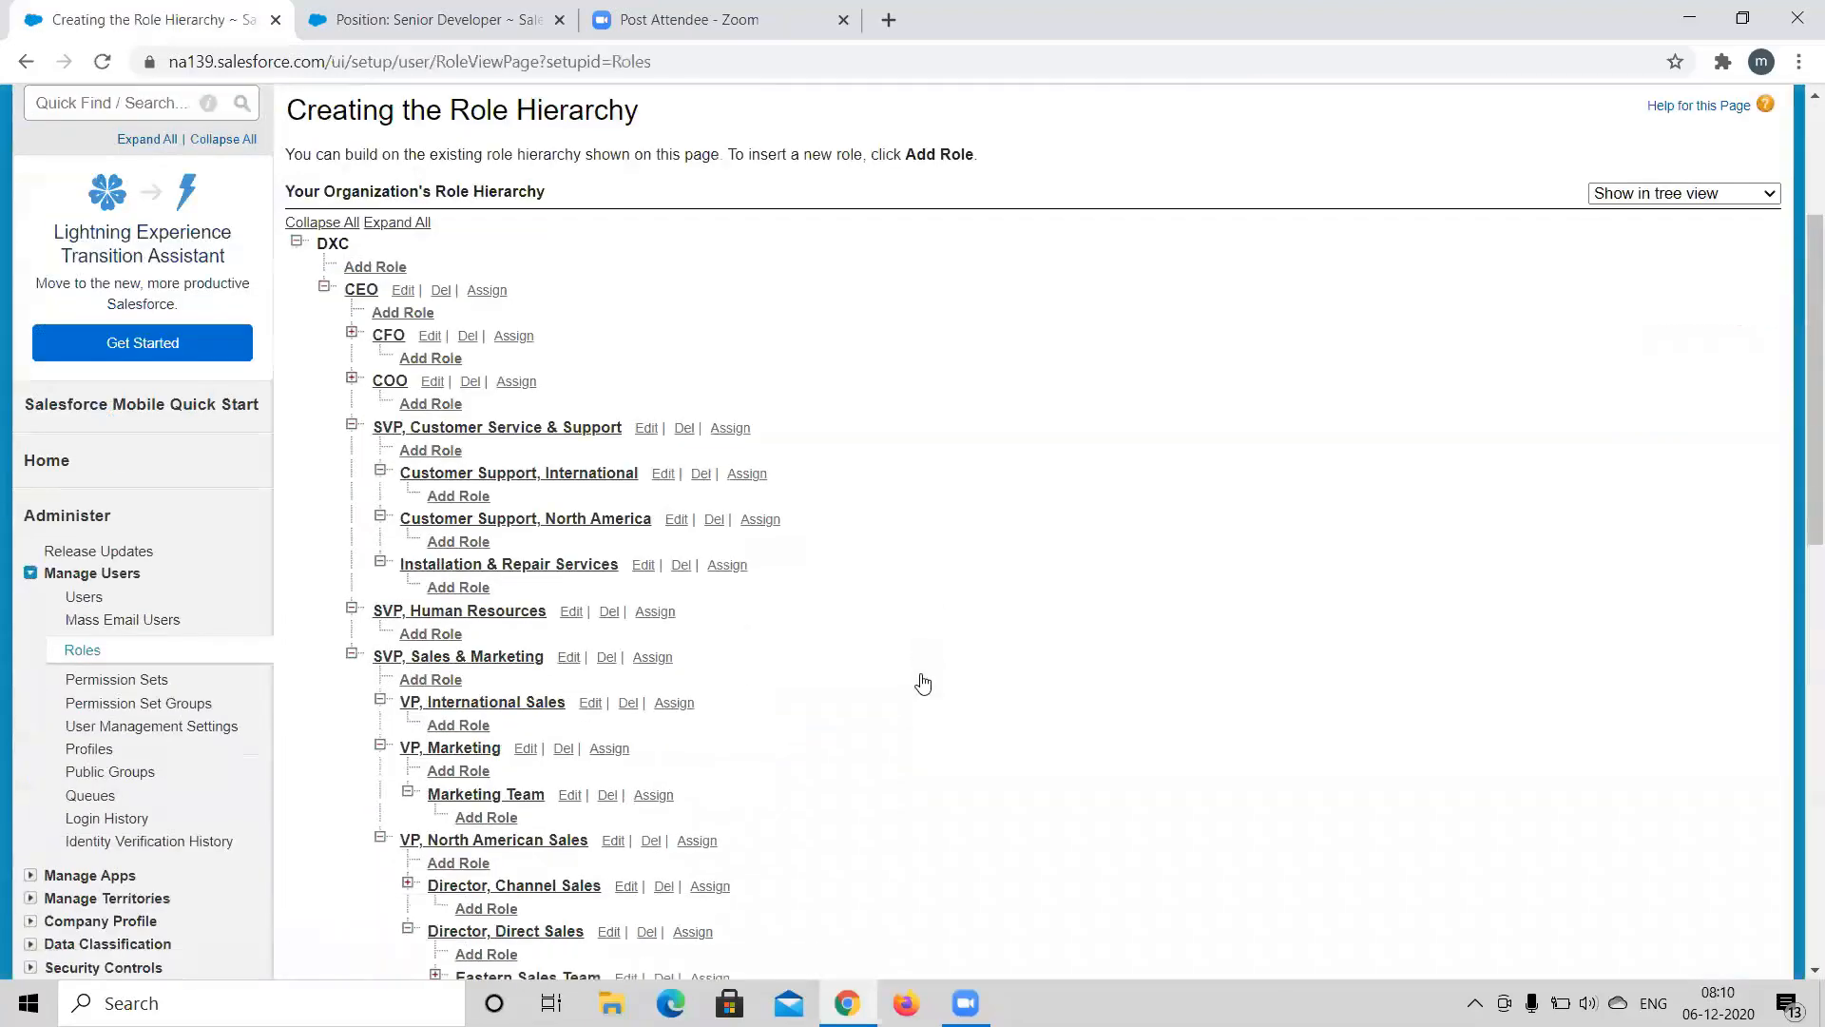
pyautogui.scroll(-4, 922, 681)
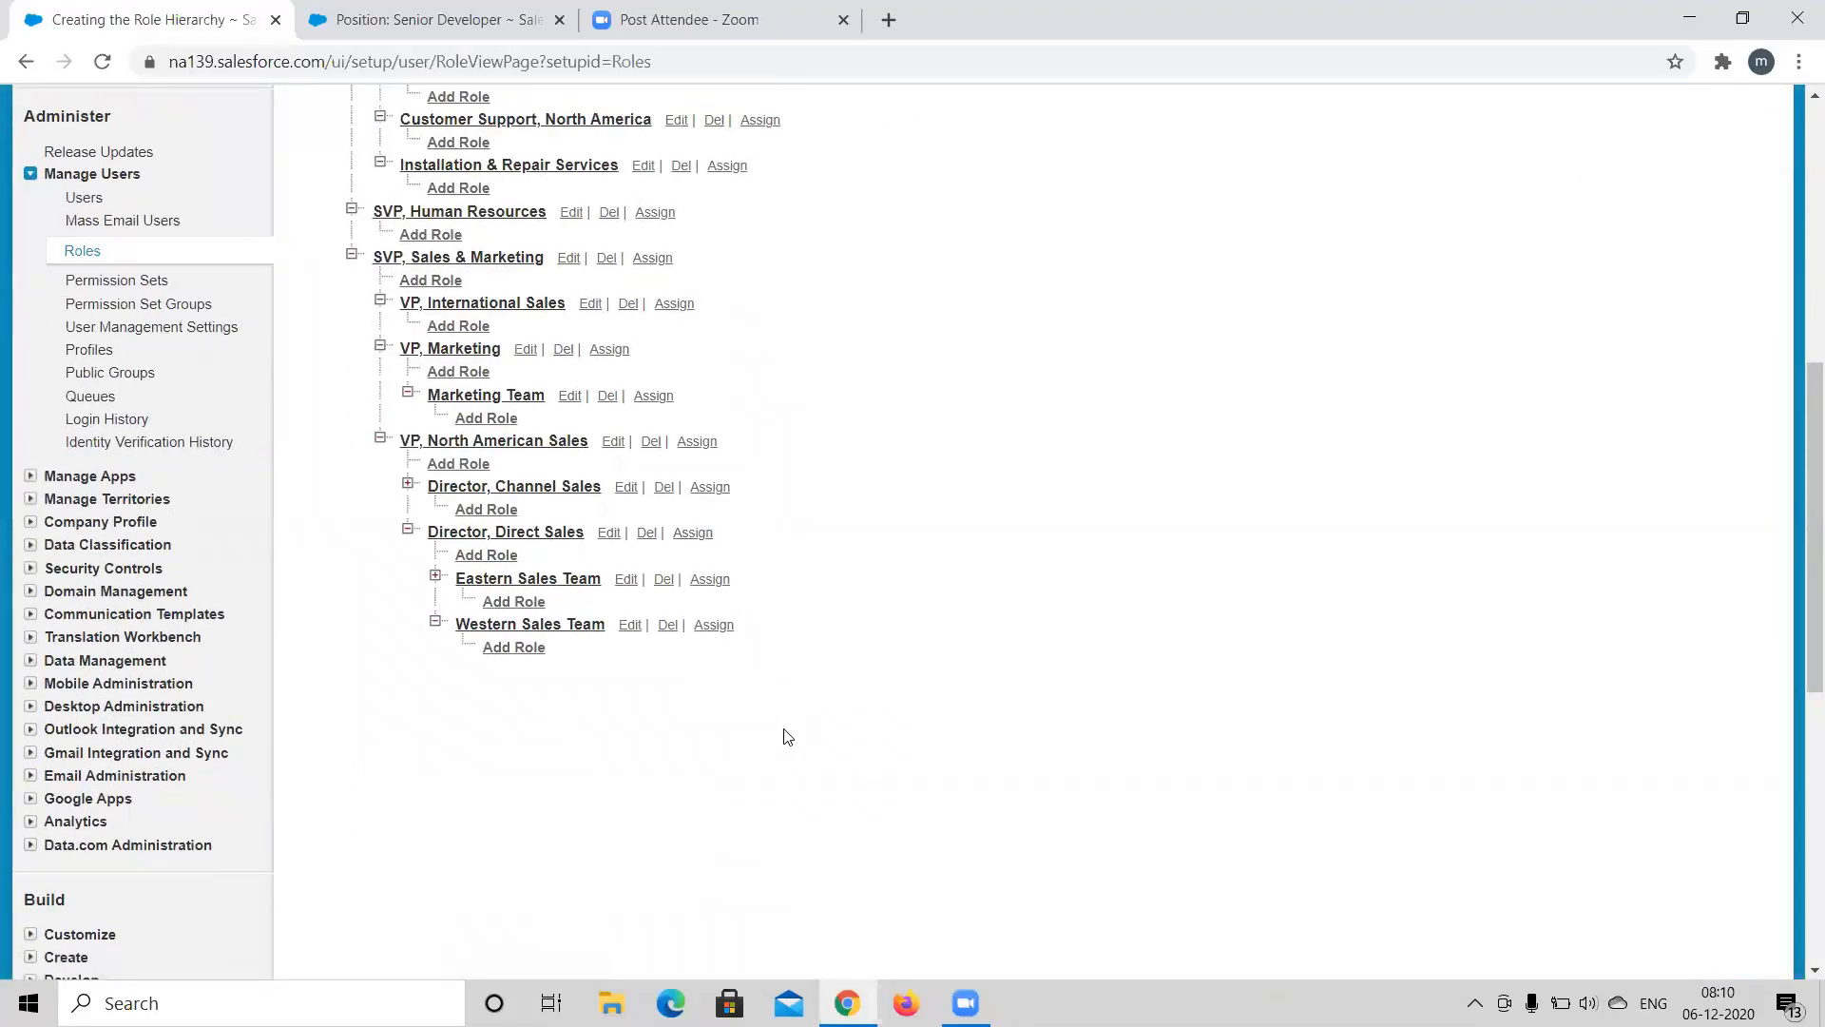
# Collapse the entire role hierarchy, expand all of its roles at once, and review the complete tree.
pyautogui.scroll(1, 787, 738)
pyautogui.scroll(3, 787, 738)
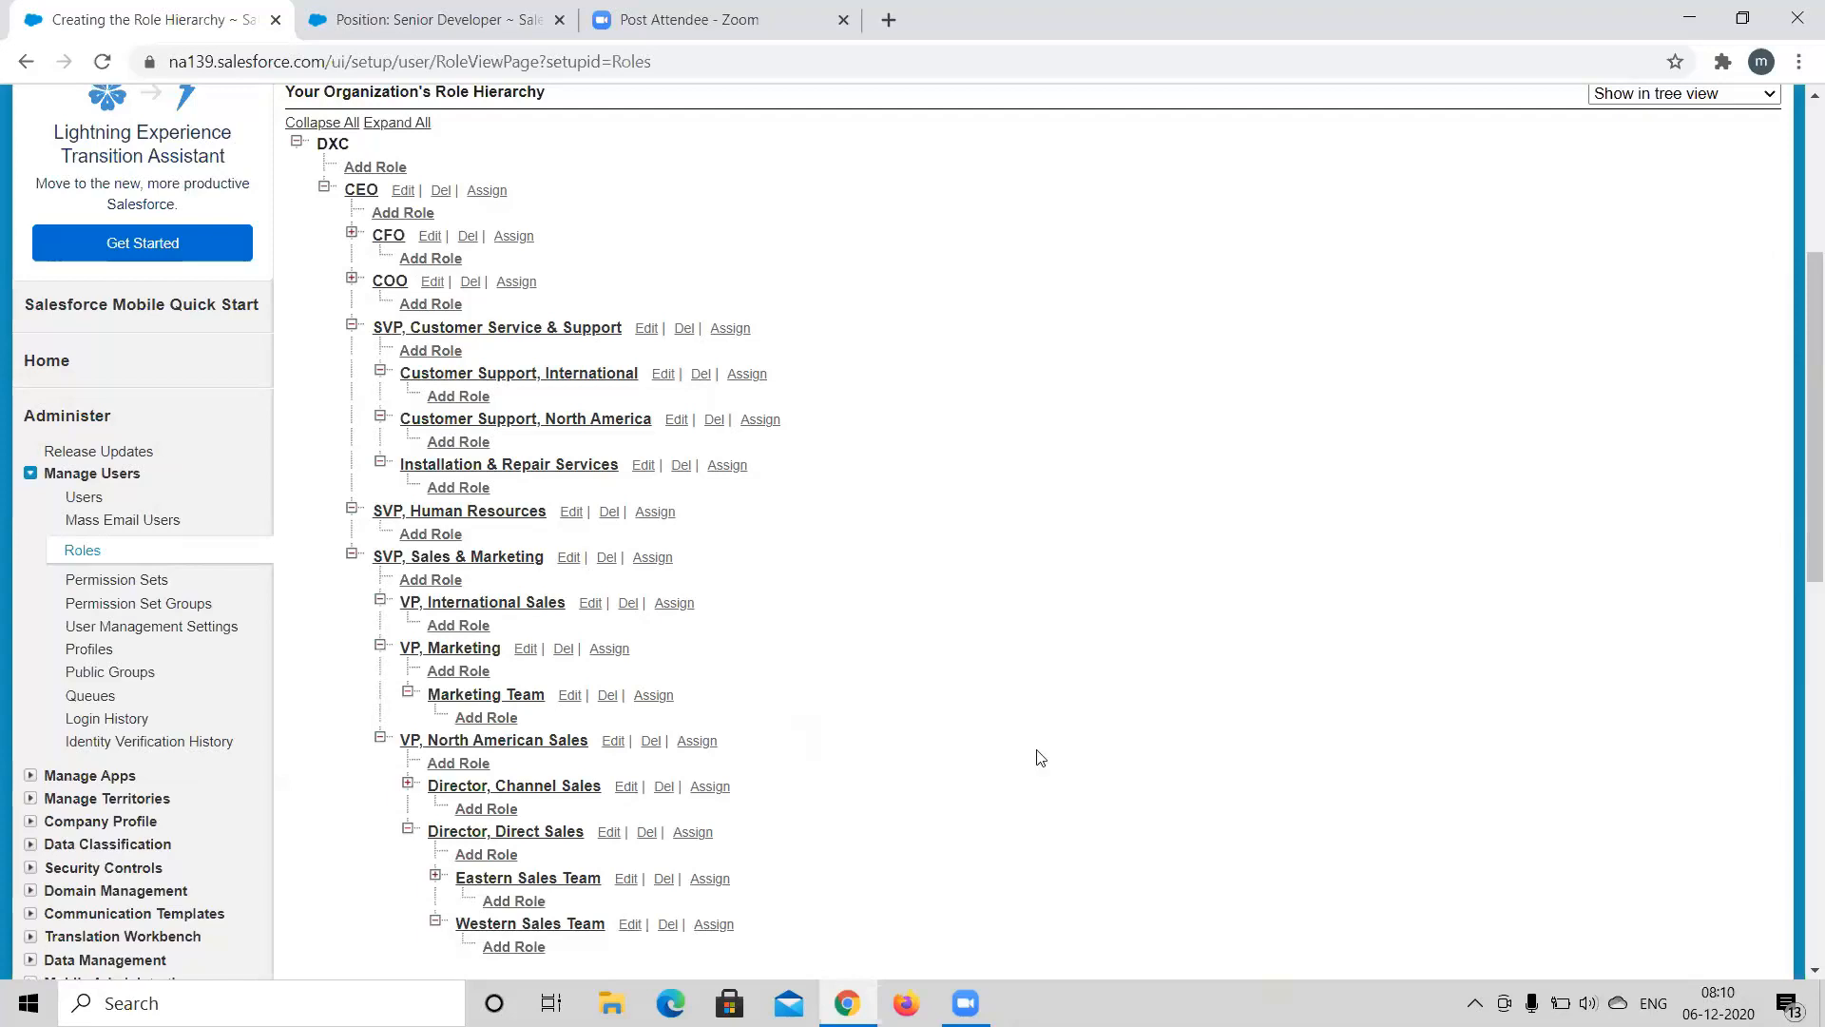
pyautogui.scroll(1, 915, 646)
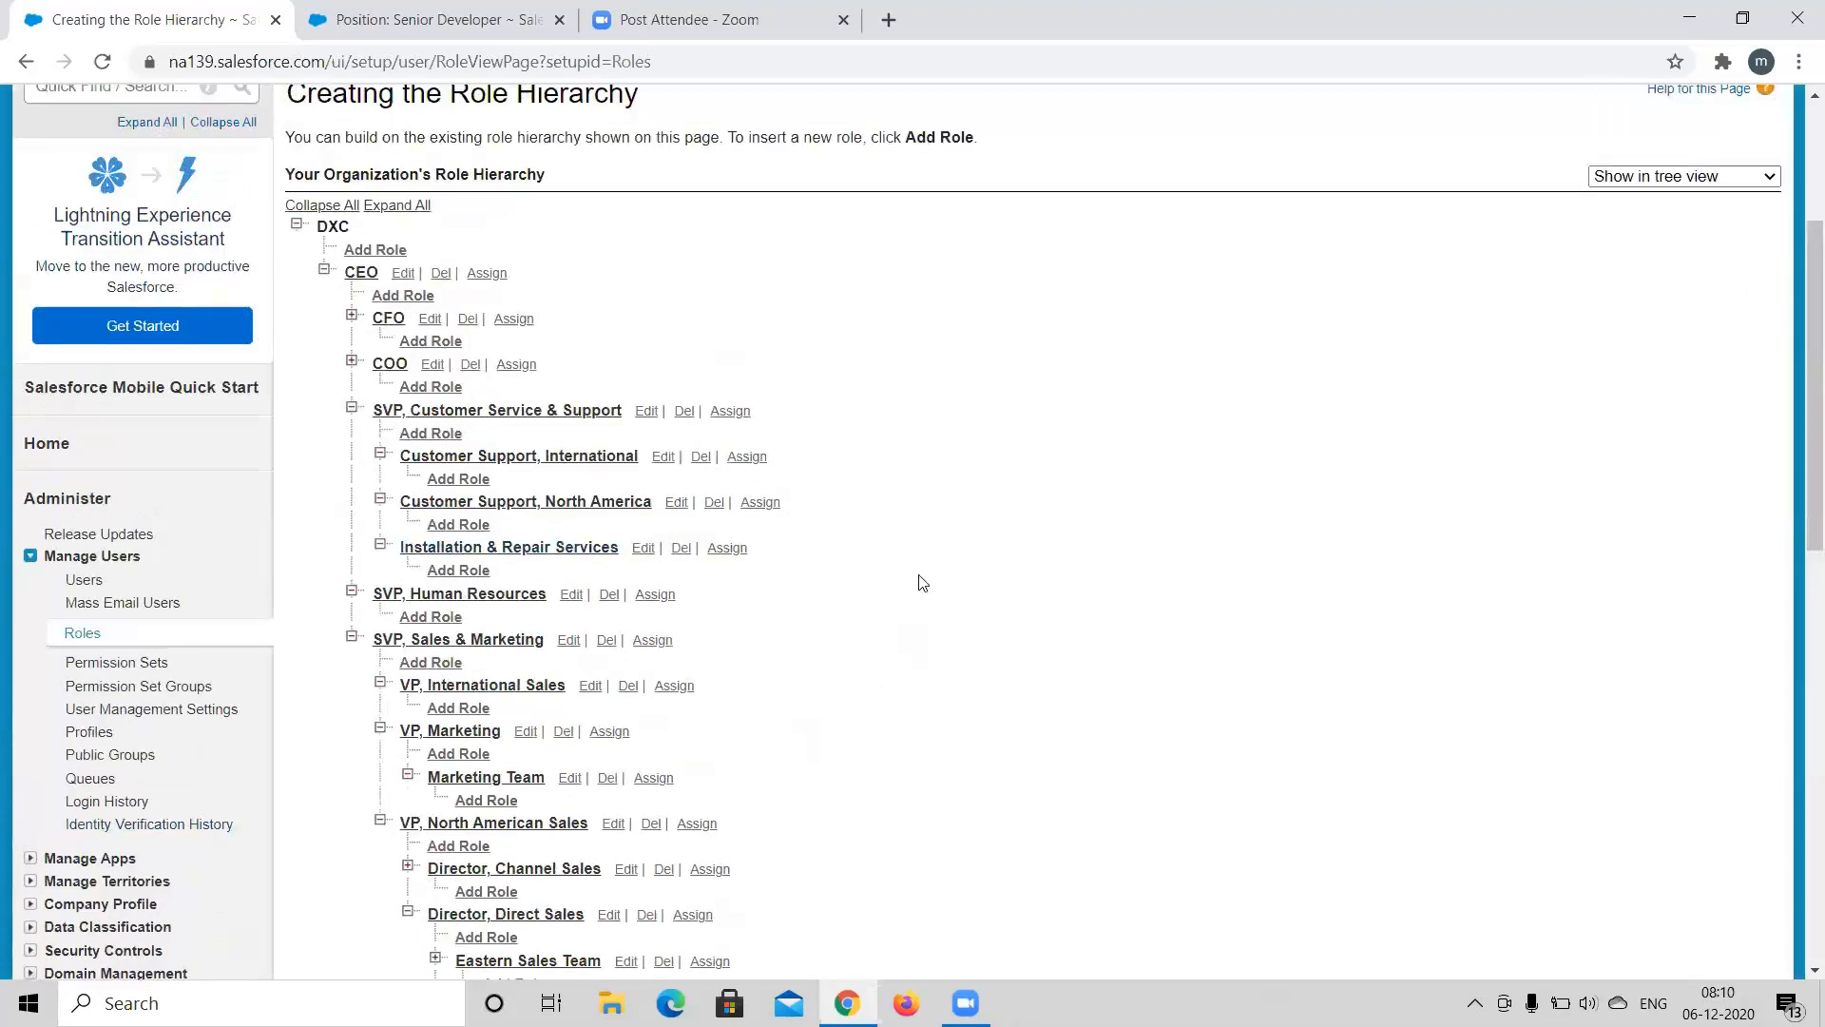
pyautogui.scroll(-2, 922, 582)
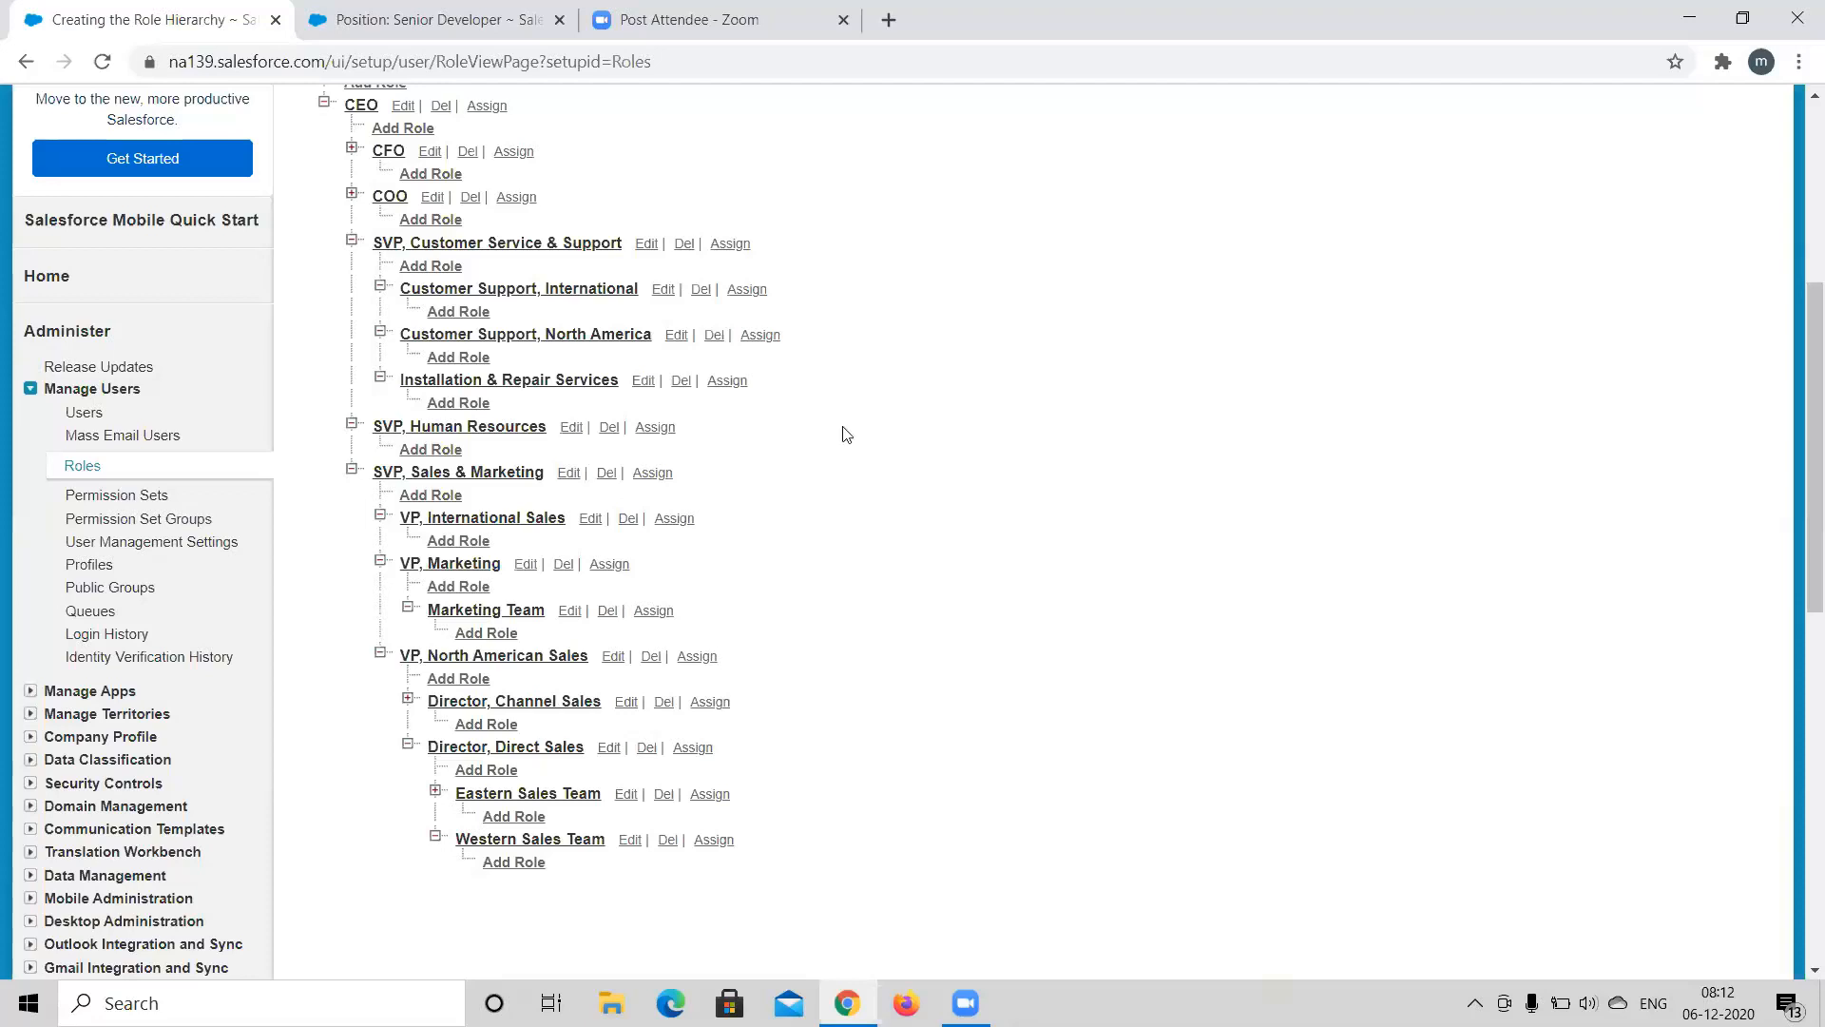
pyautogui.scroll(2, 747, 389)
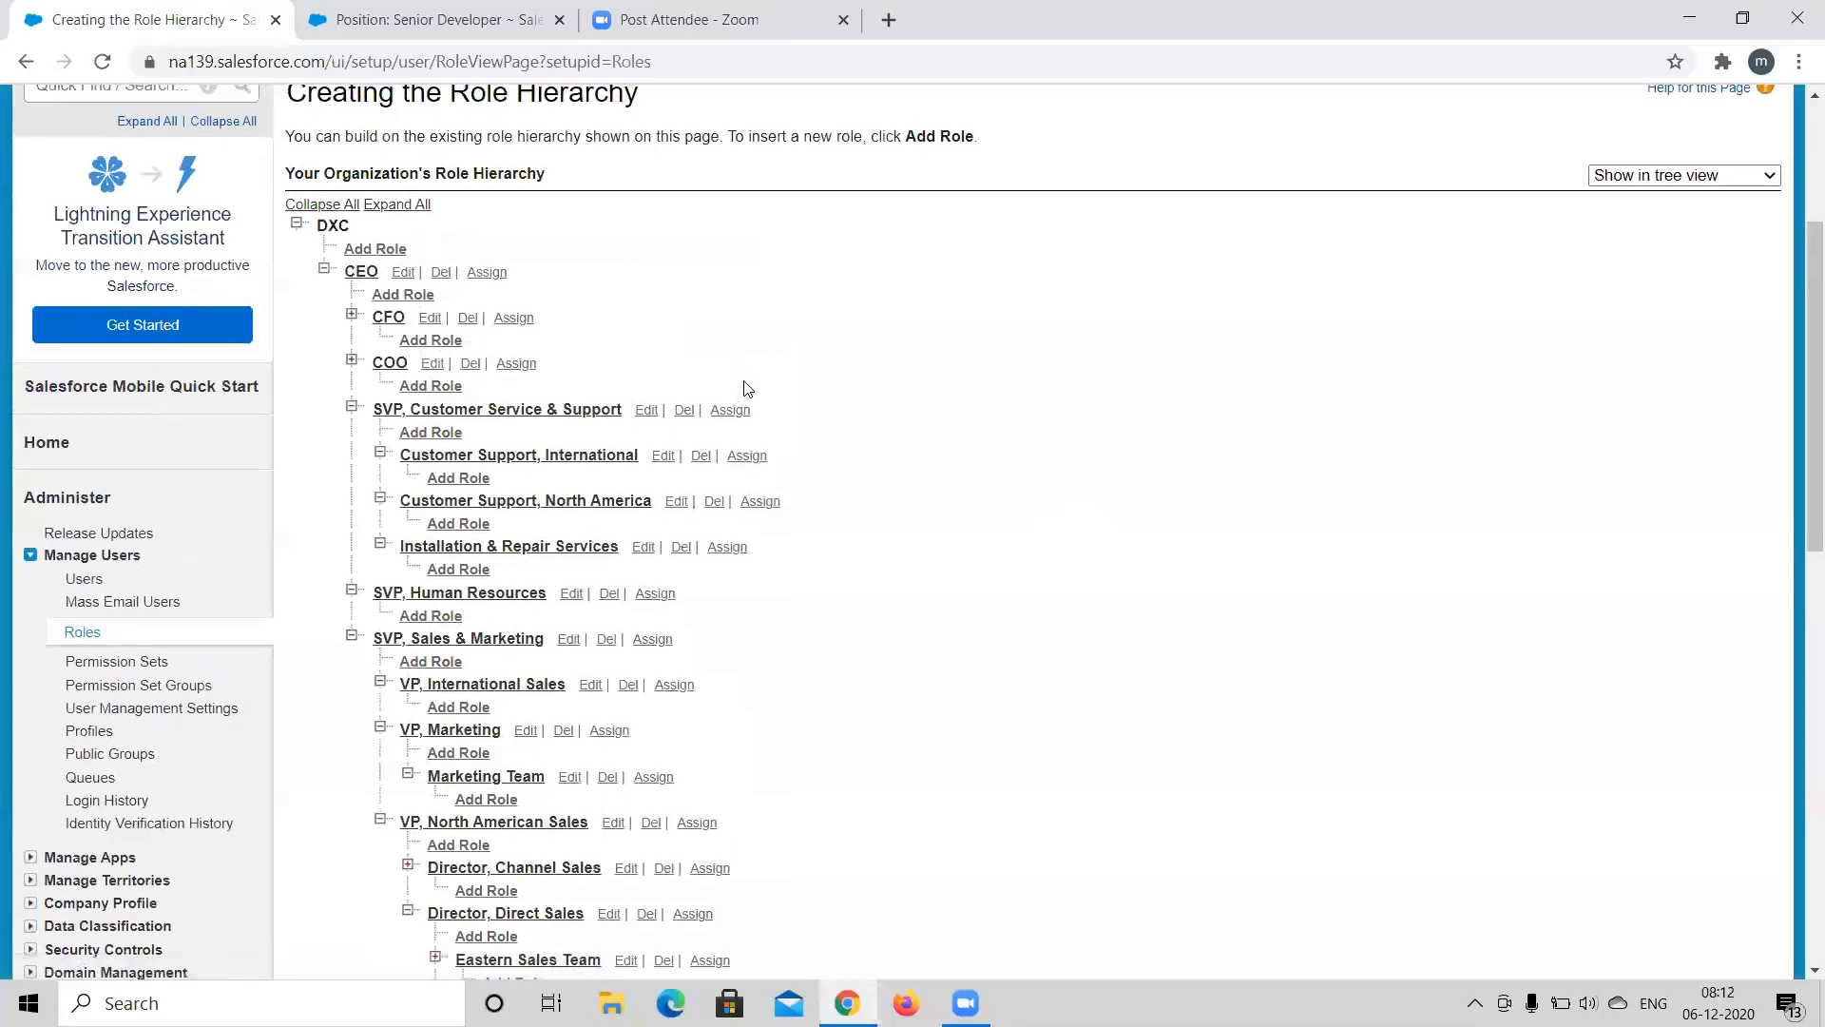
pyautogui.click(338, 208)
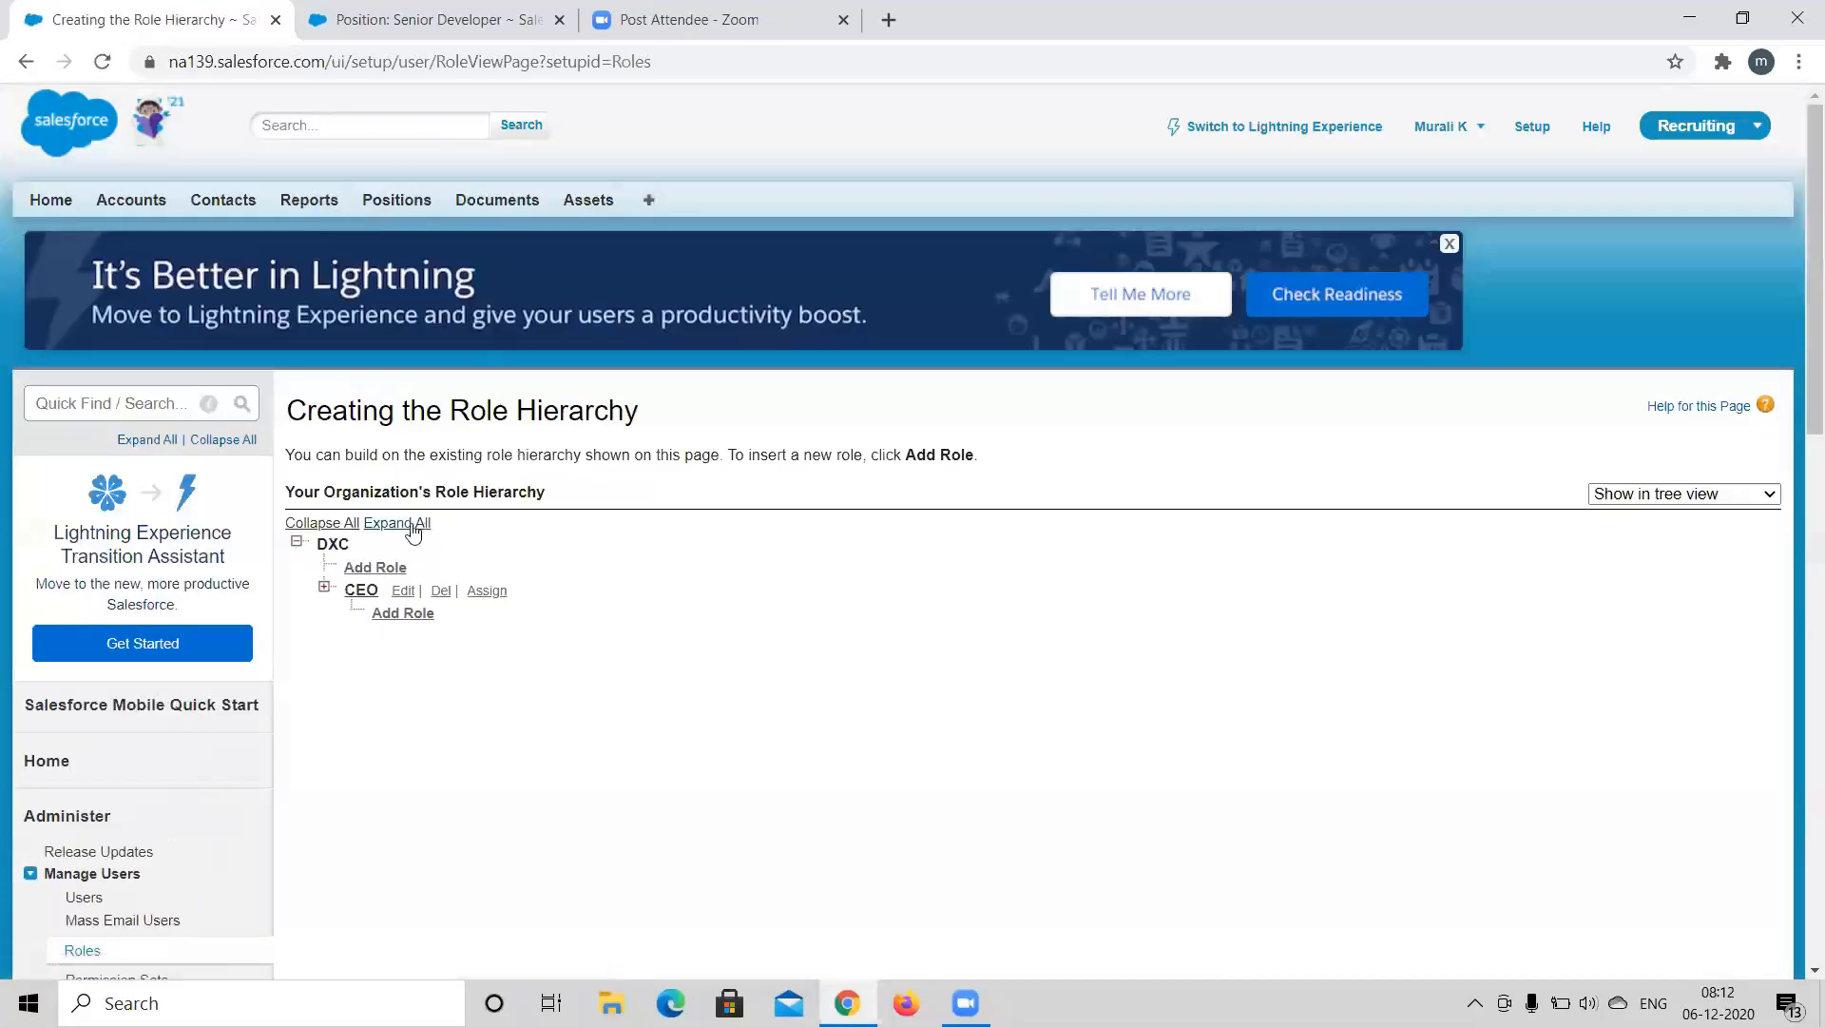
pyautogui.click(412, 525)
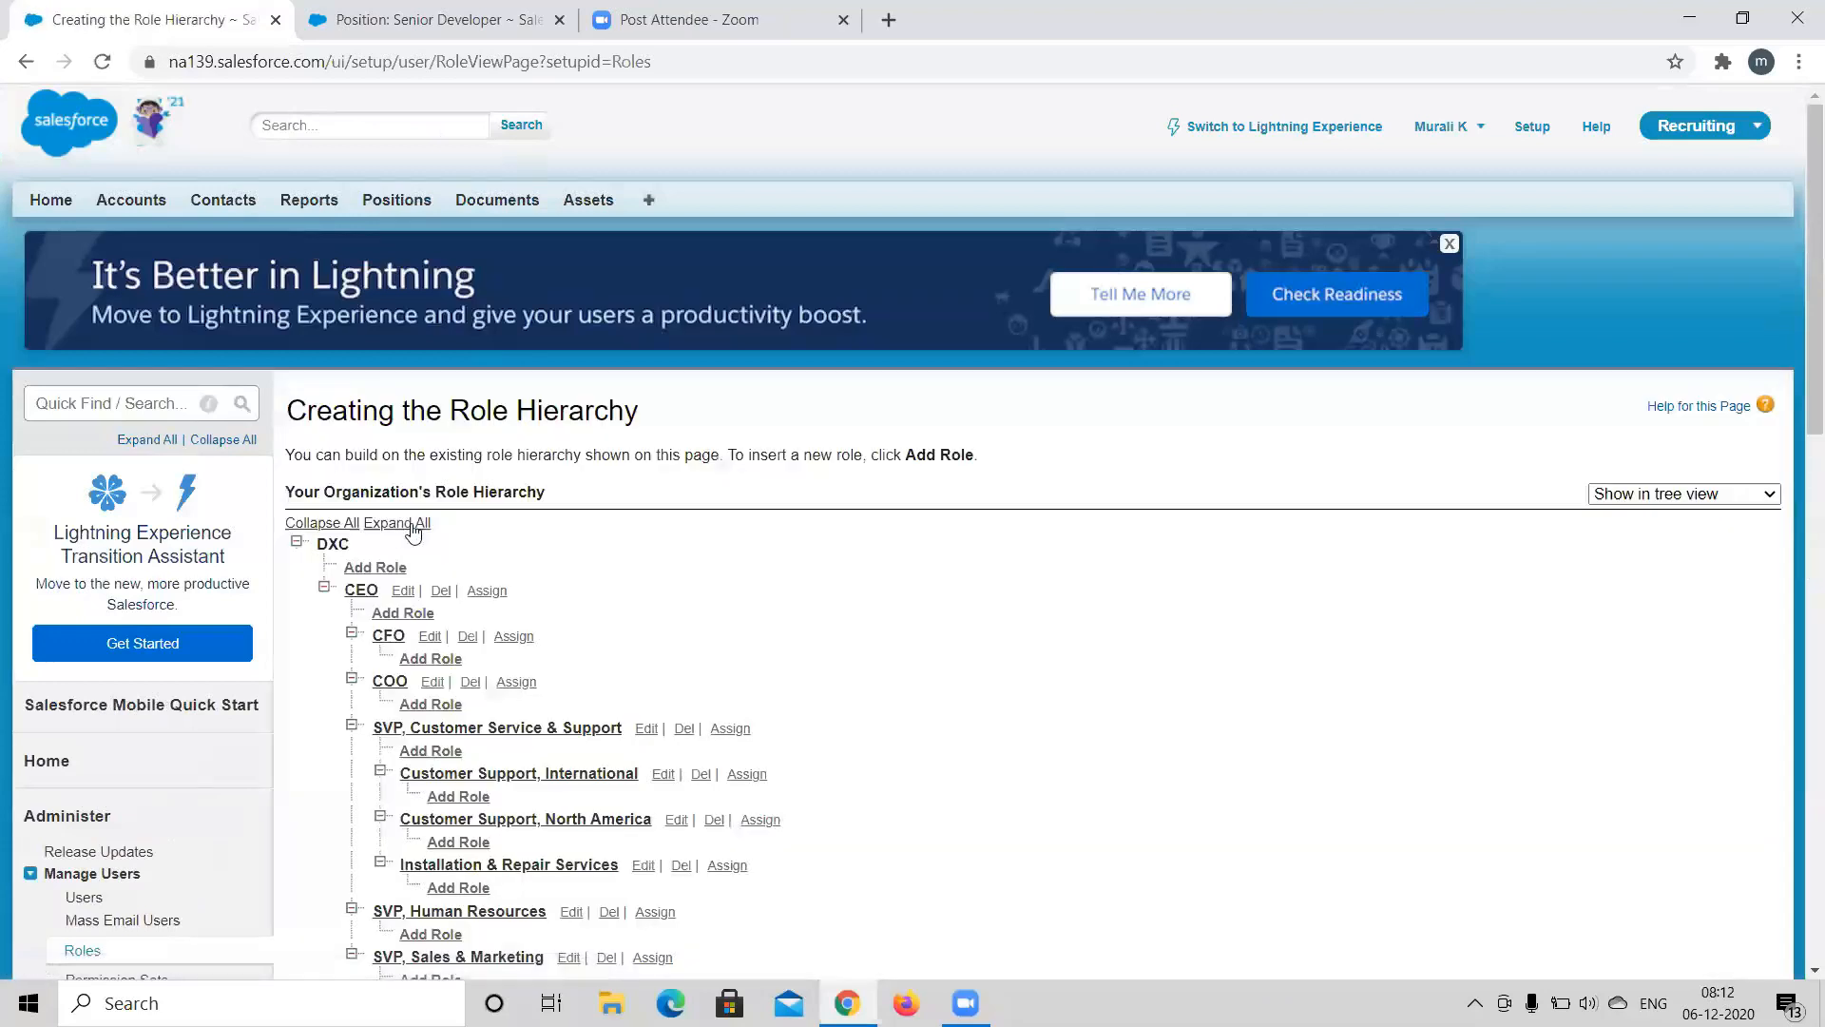
pyautogui.scroll(-4, 428, 513)
pyautogui.scroll(-4, 706, 699)
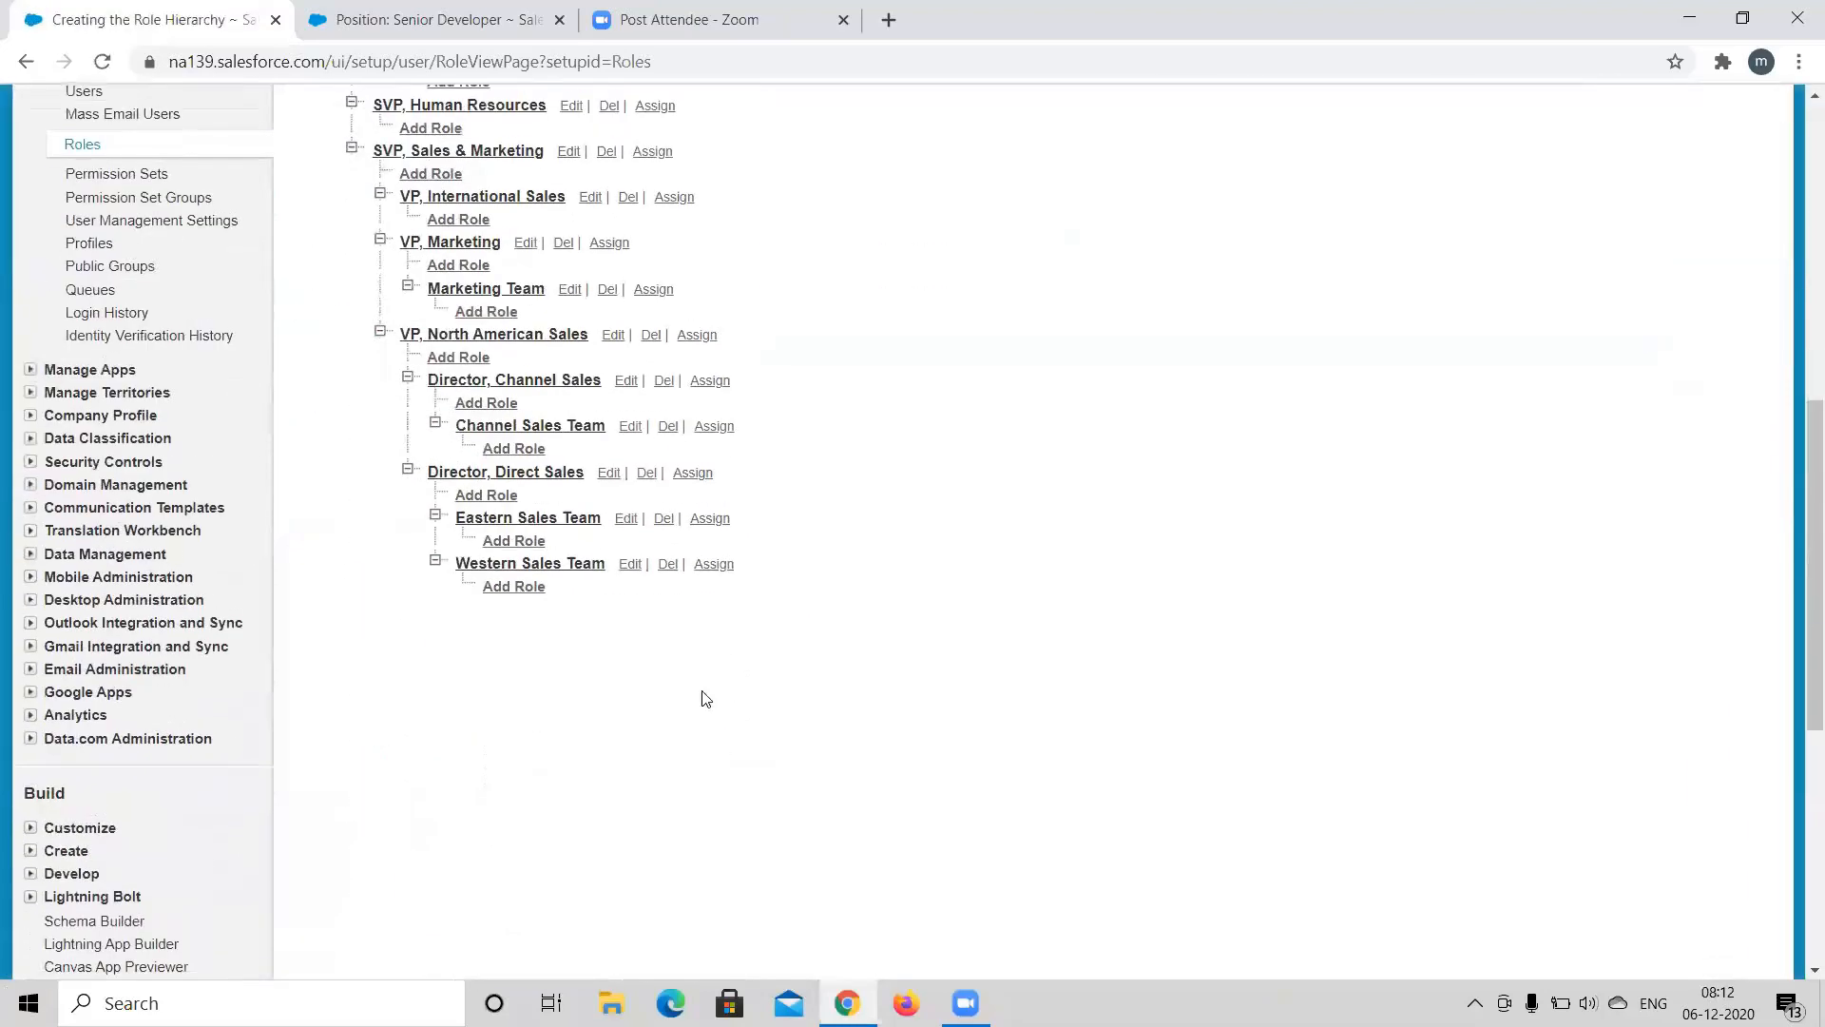
pyautogui.scroll(4, 706, 699)
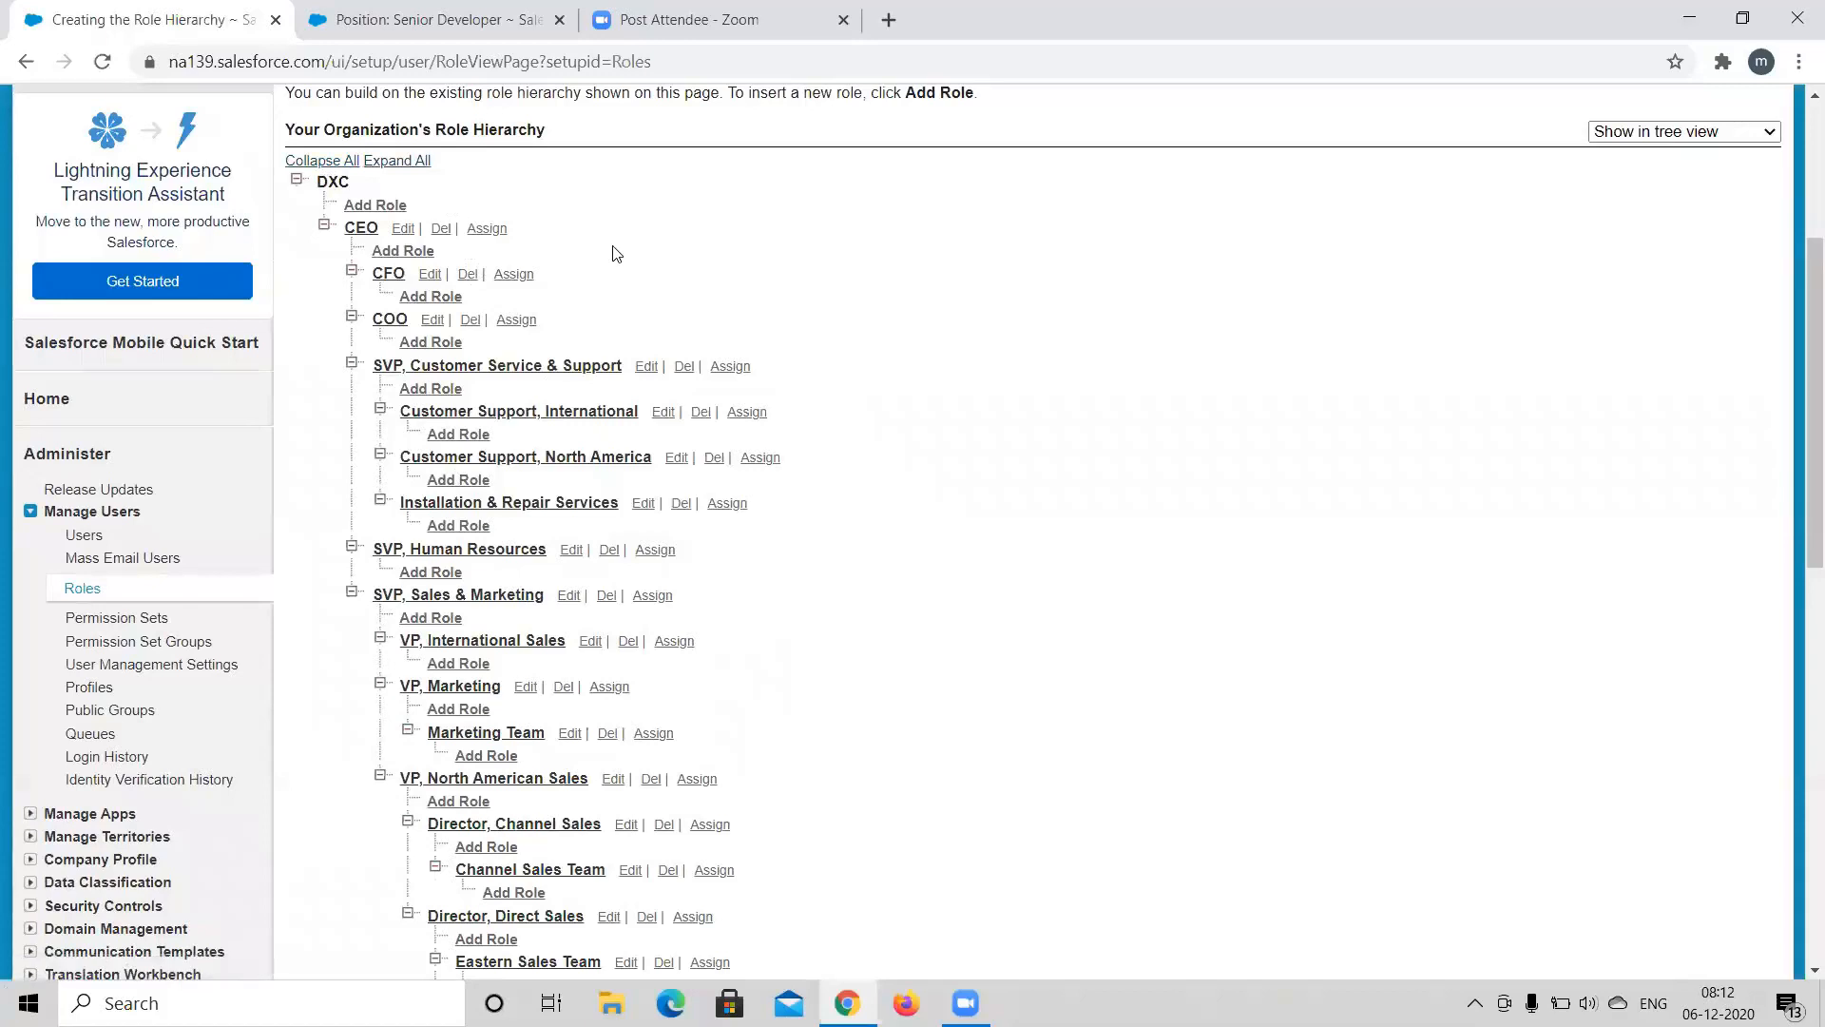
pyautogui.scroll(-1, 616, 252)
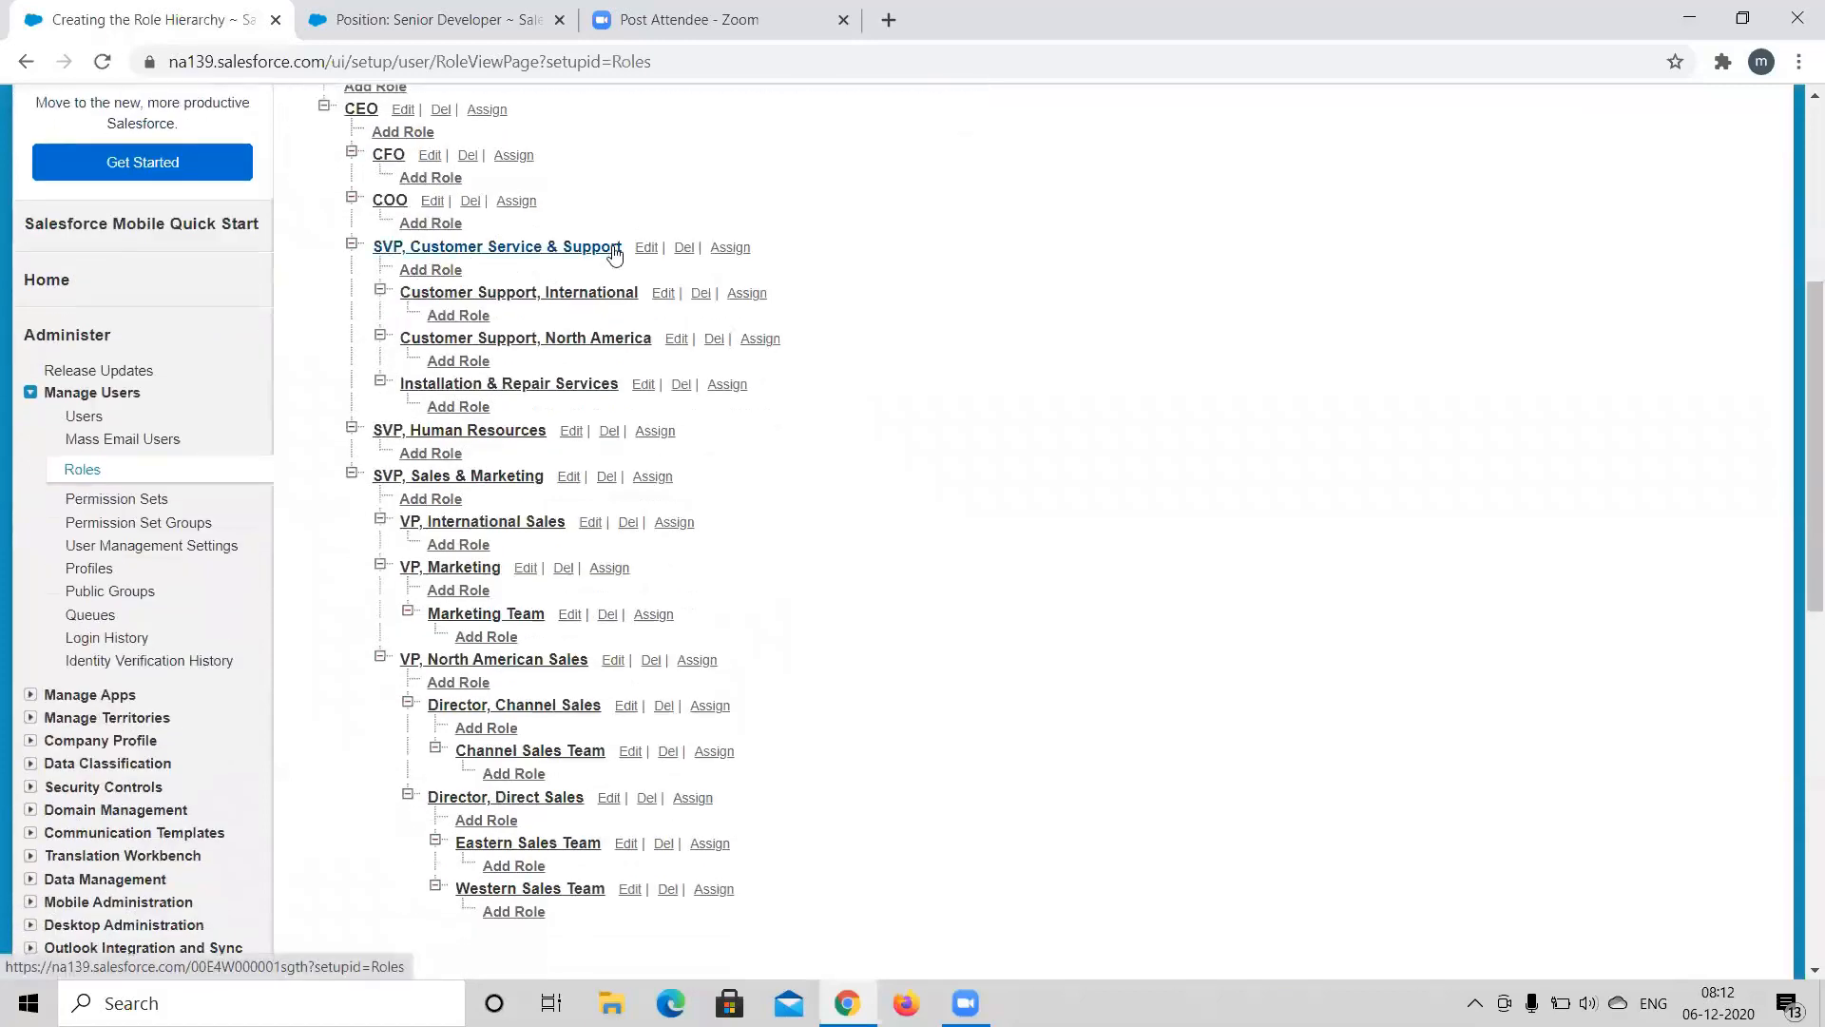